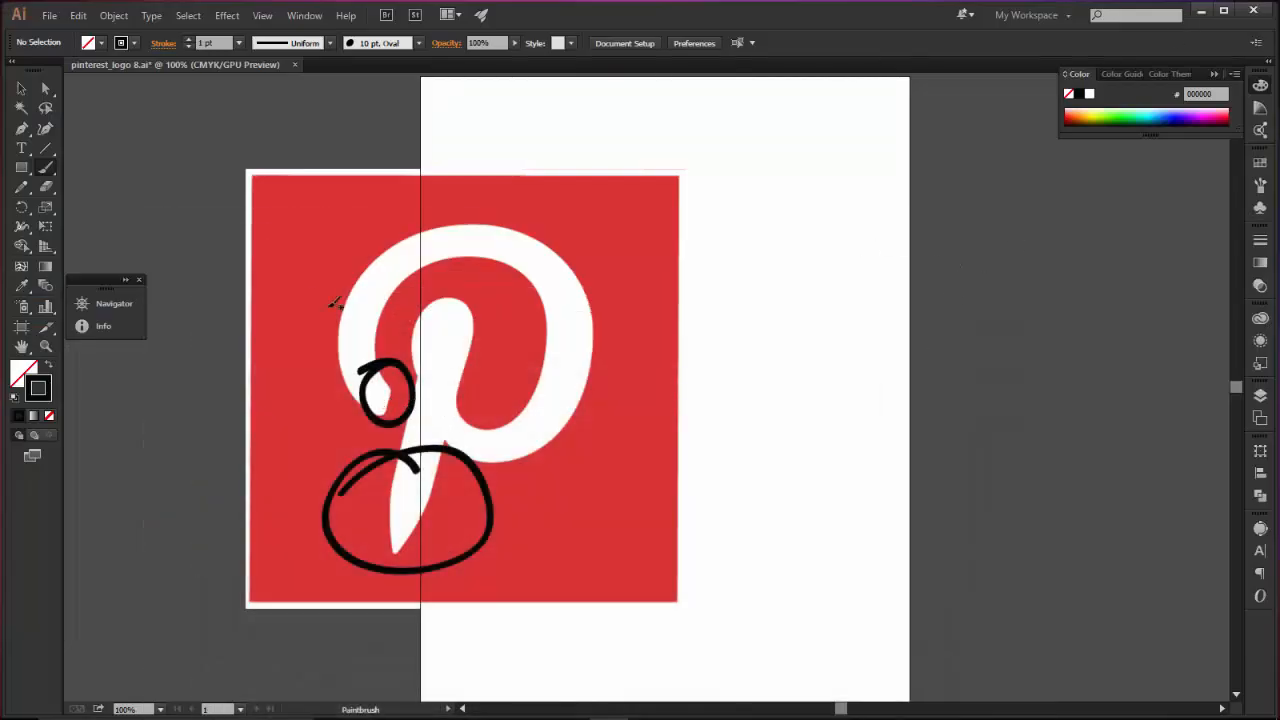
# Delete the two black brush circles drawn around the hook end and the stem tip of the Pinterest logo.
pyautogui.click(21, 88)
pyautogui.click(385, 423)
pyautogui.click(392, 424)
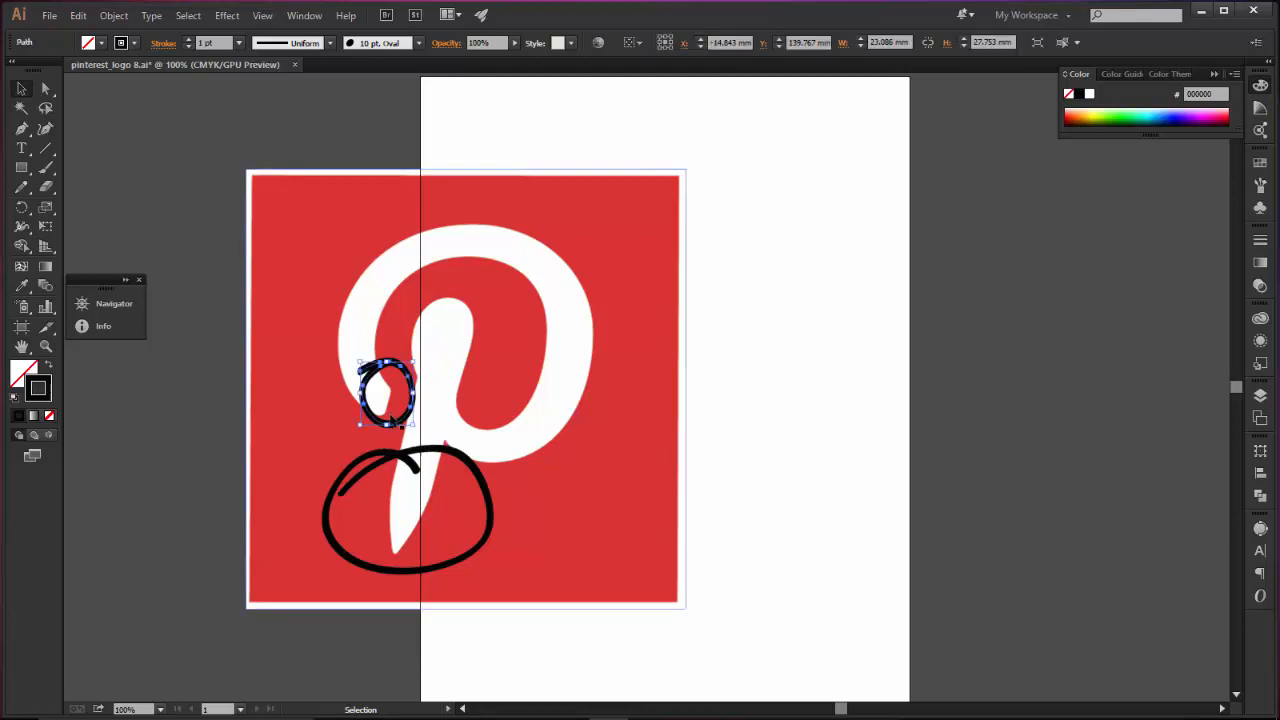
pyautogui.press('Delete')
pyautogui.click(390, 457)
pyautogui.press('Delete')
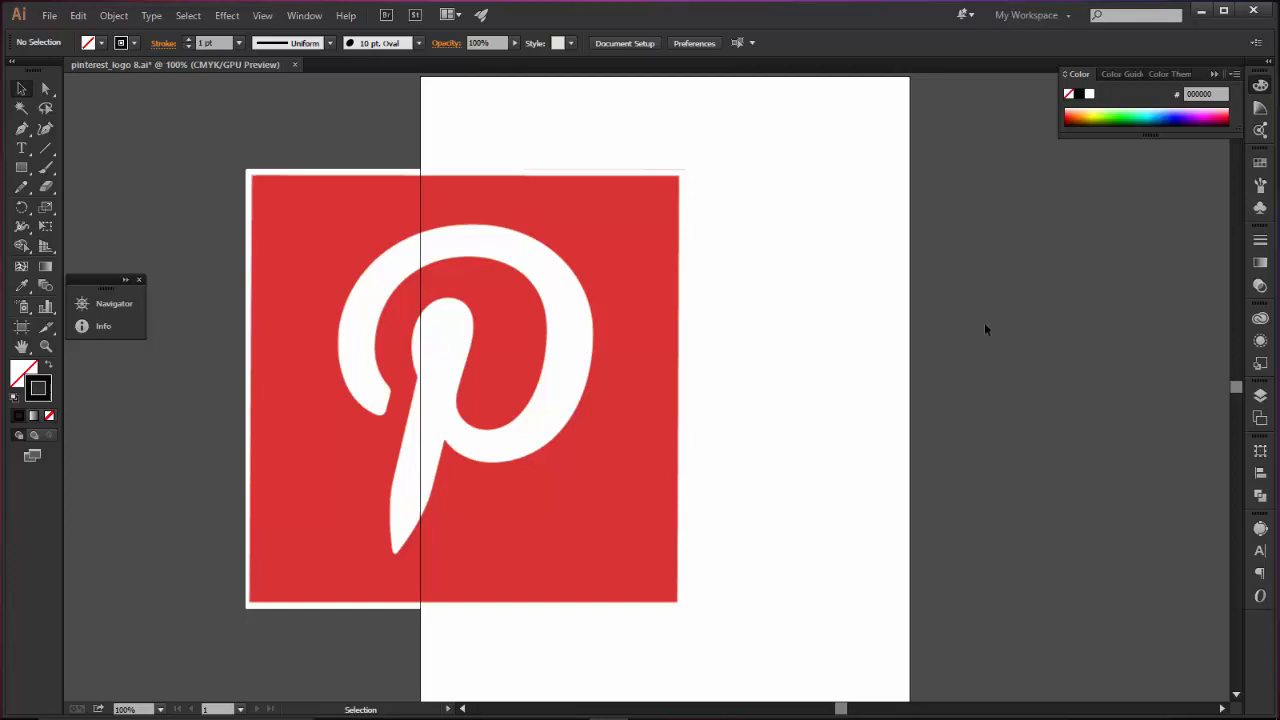
# Switch to Photos and examine the finished 3D renders pinterest 3d.jpg and ig.jpg.
pyautogui.click(1201, 10)
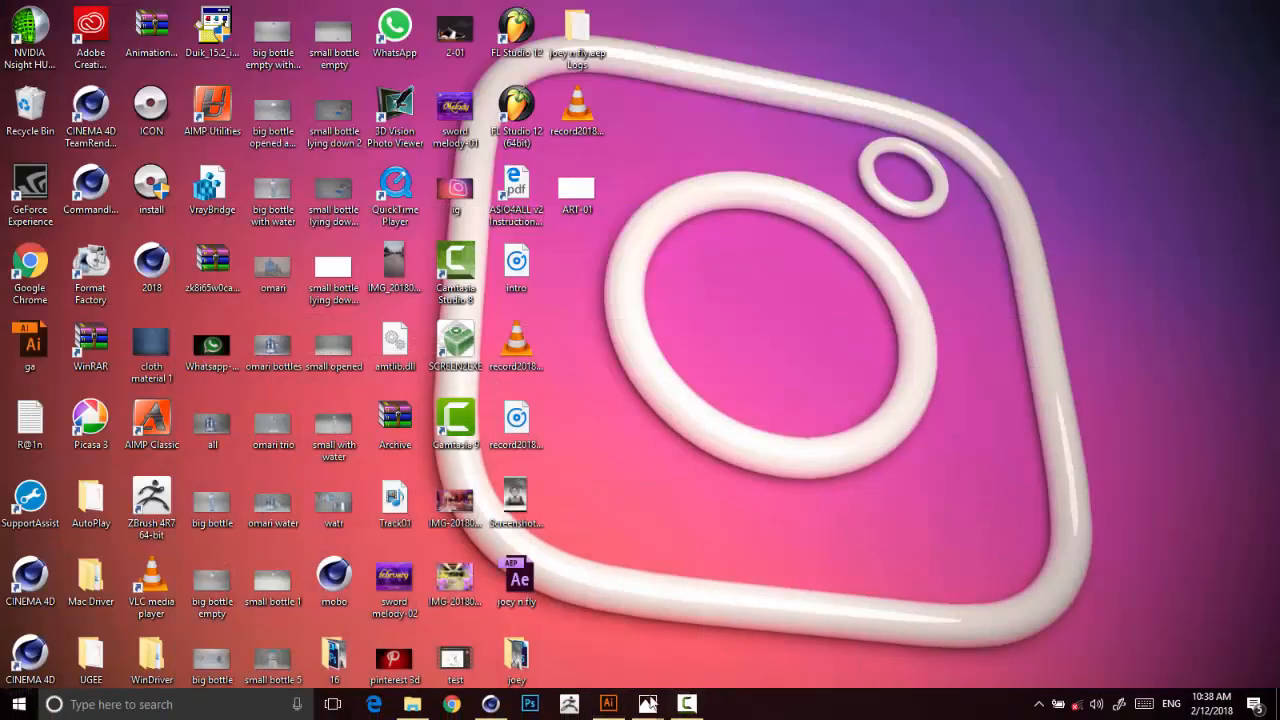
pyautogui.moveTo(647, 704)
pyautogui.click(616, 652)
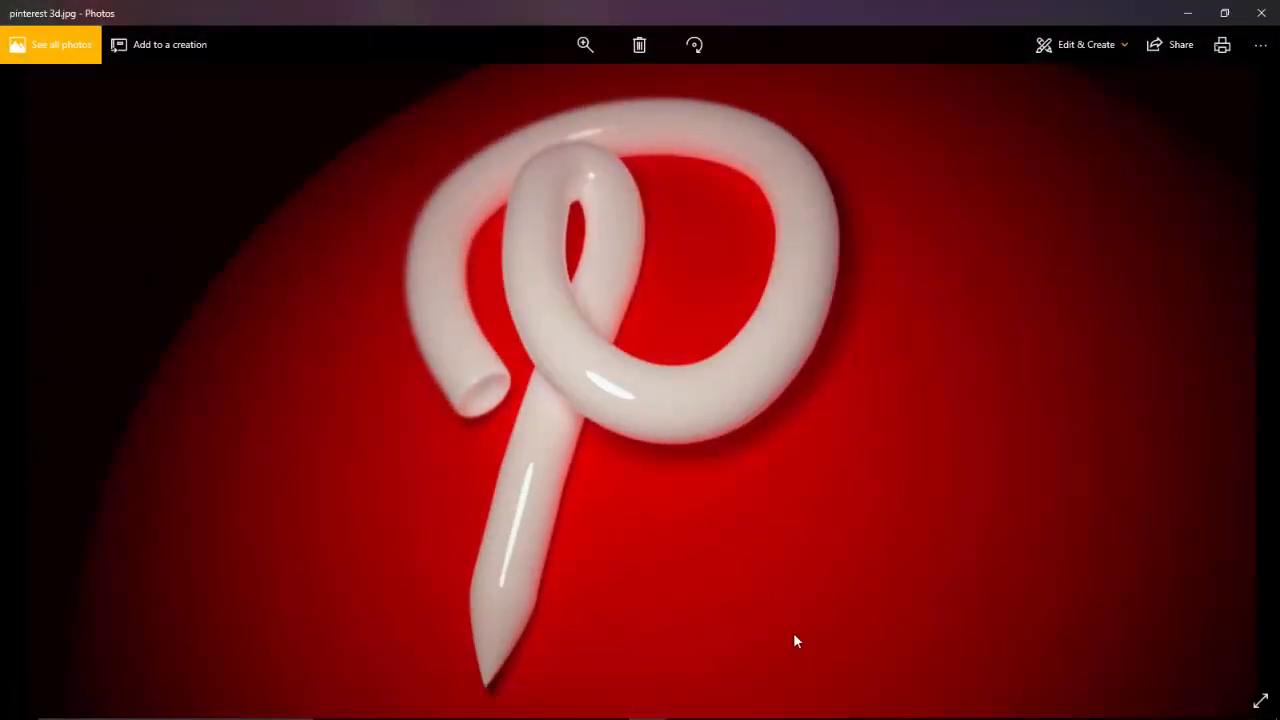
pyautogui.press('Right')
pyautogui.press('Left')
pyautogui.press('Left')
pyautogui.press('Right')
pyautogui.click(1187, 13)
pyautogui.moveTo(647, 704)
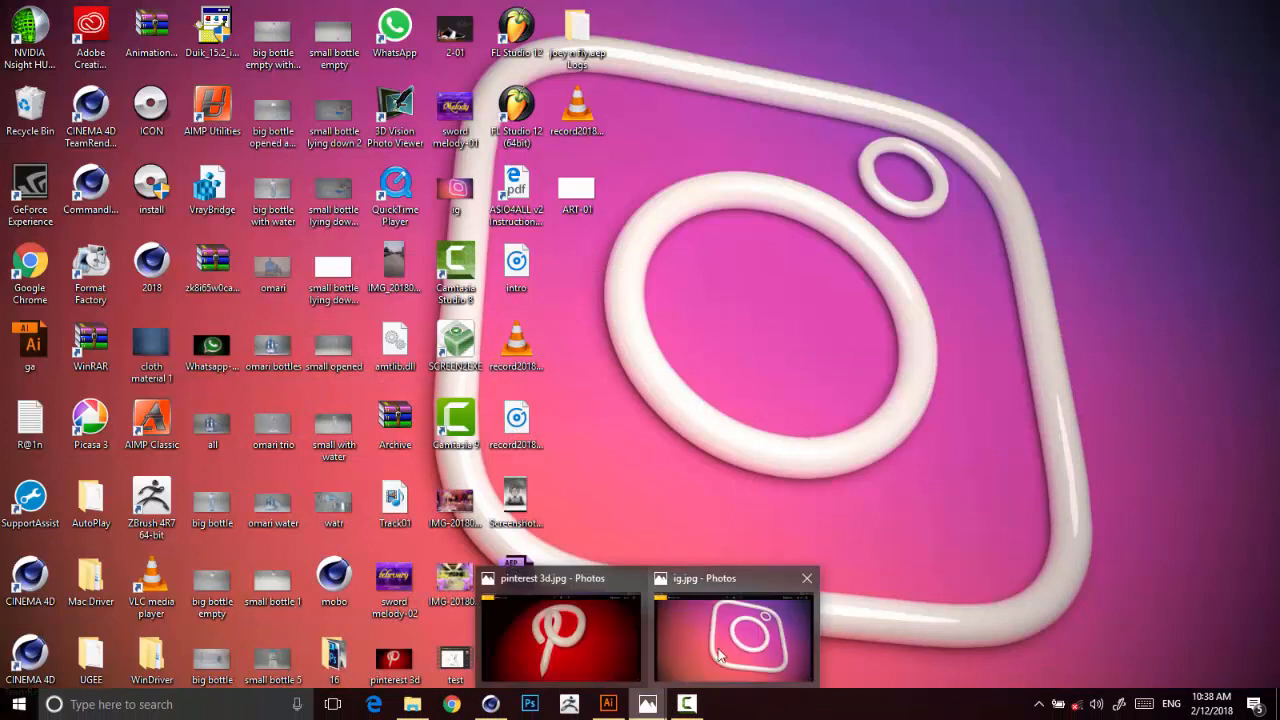
pyautogui.click(697, 660)
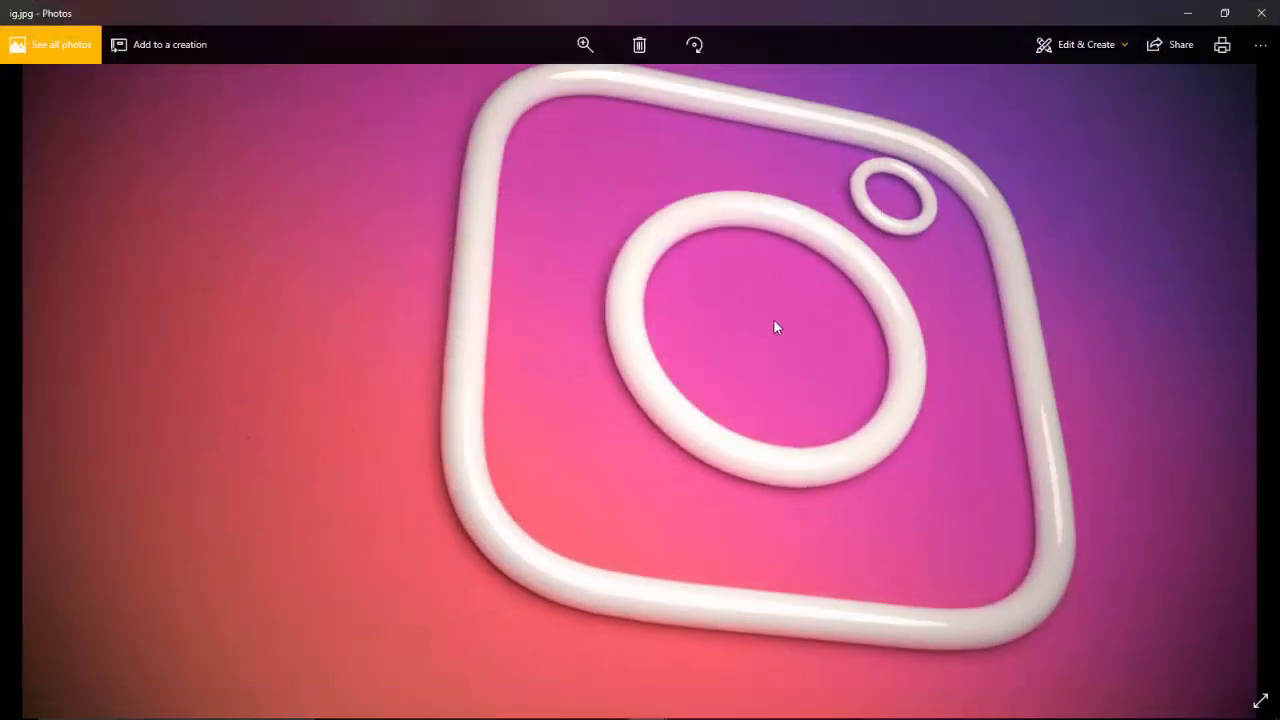
pyautogui.moveTo(624, 717)
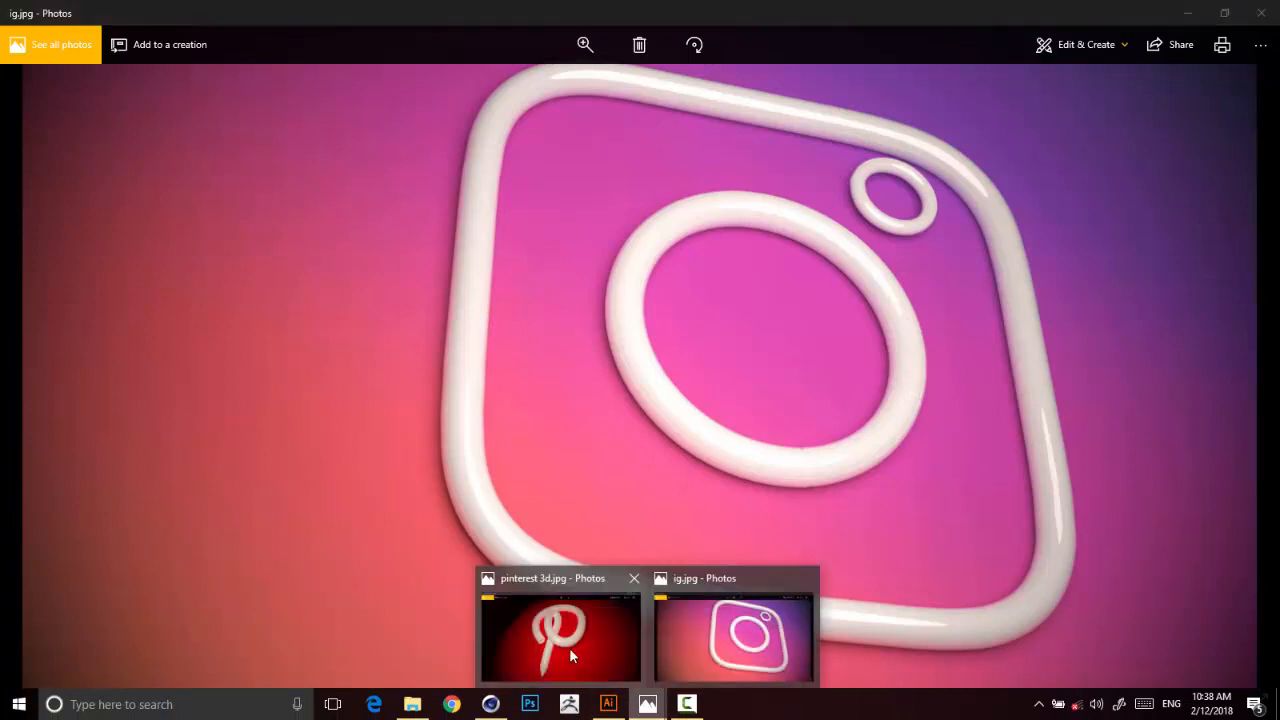
pyautogui.moveTo(558, 625)
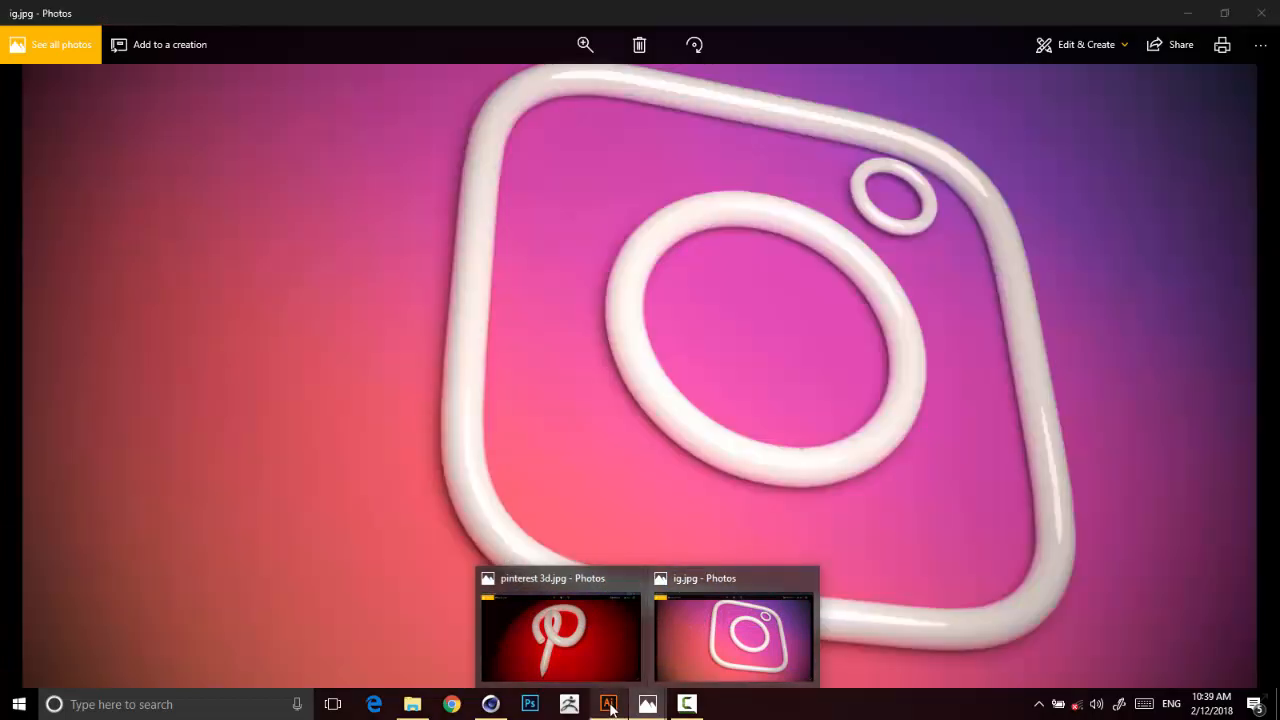
# Switch to Cinema 4D, look over the V-Ray Bridge commands, and return to Illustrator.
pyautogui.click(607, 704)
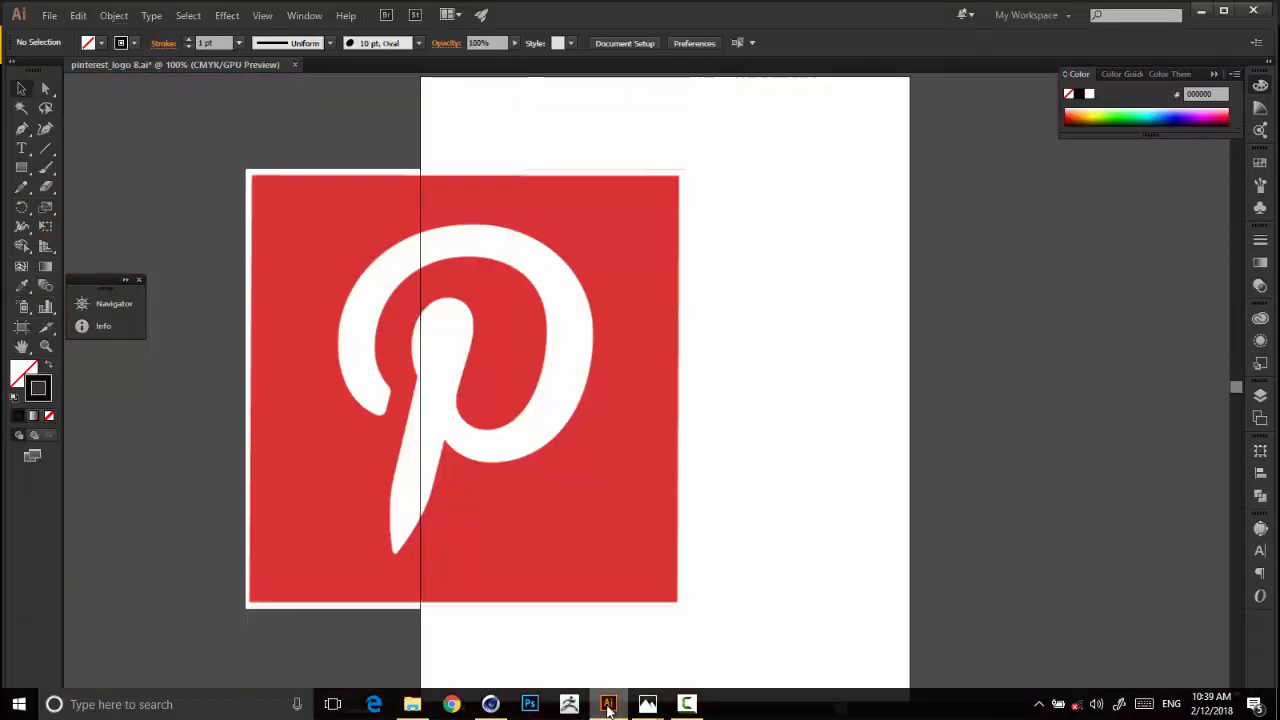
pyautogui.click(490, 704)
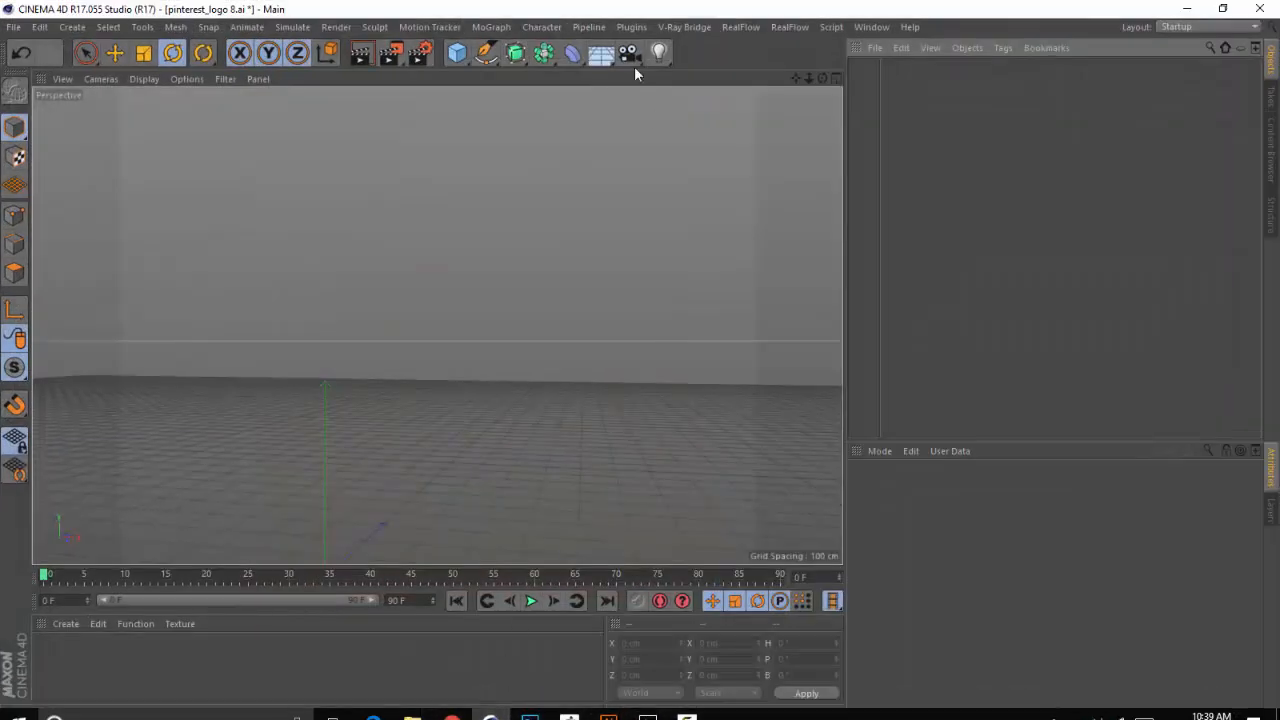
pyautogui.click(689, 31)
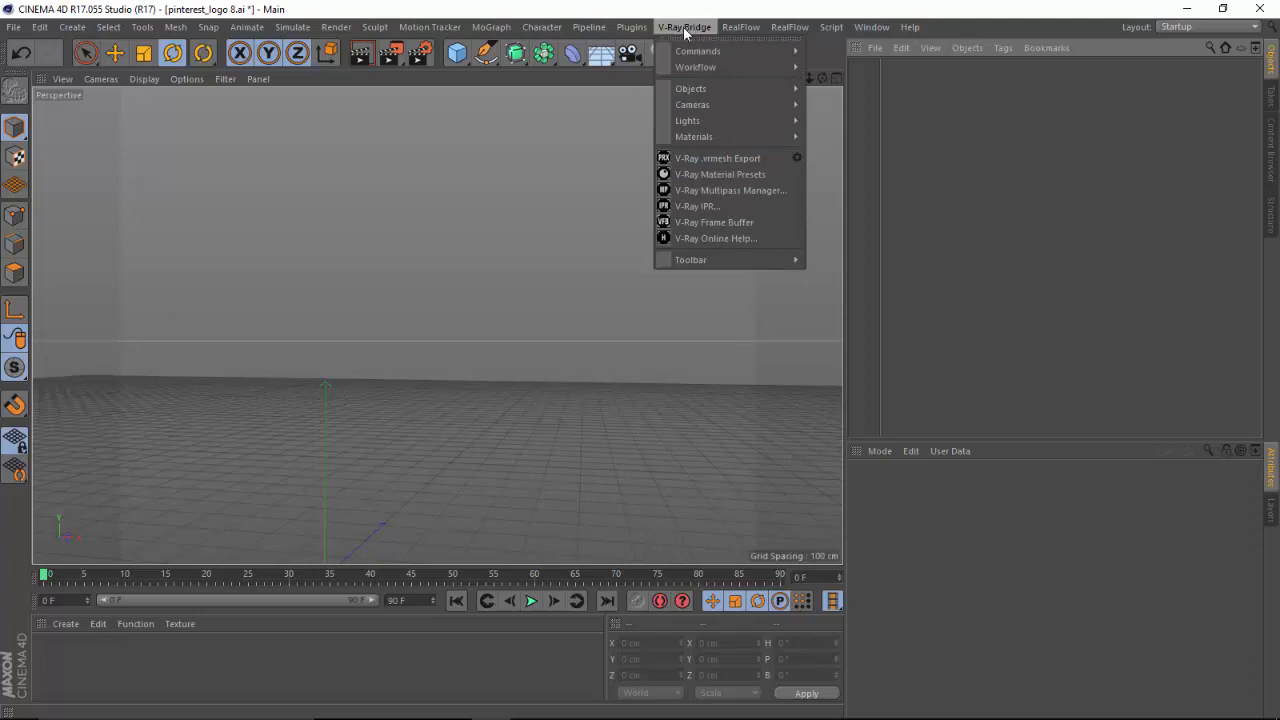
pyautogui.click(686, 31)
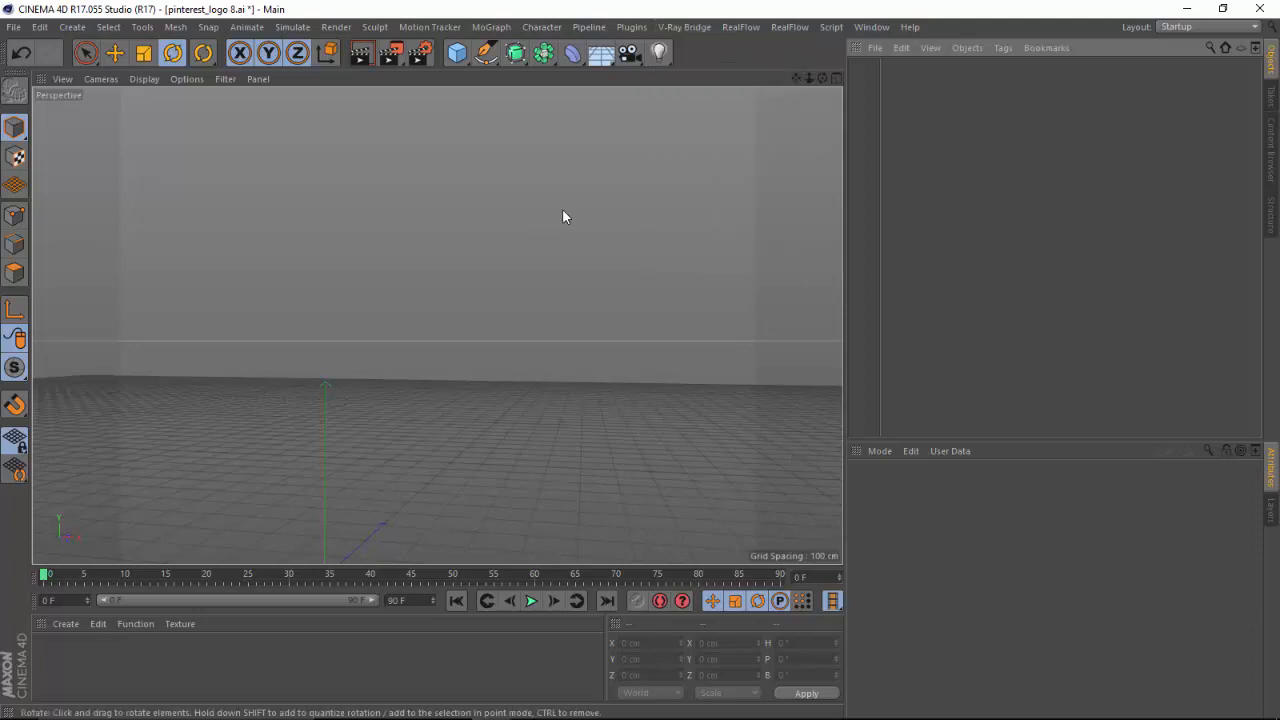
pyautogui.click(1184, 9)
# Move the red Pinterest logo image off the artboard to the empty area on its right side and deselect it.
pyautogui.click(390, 208)
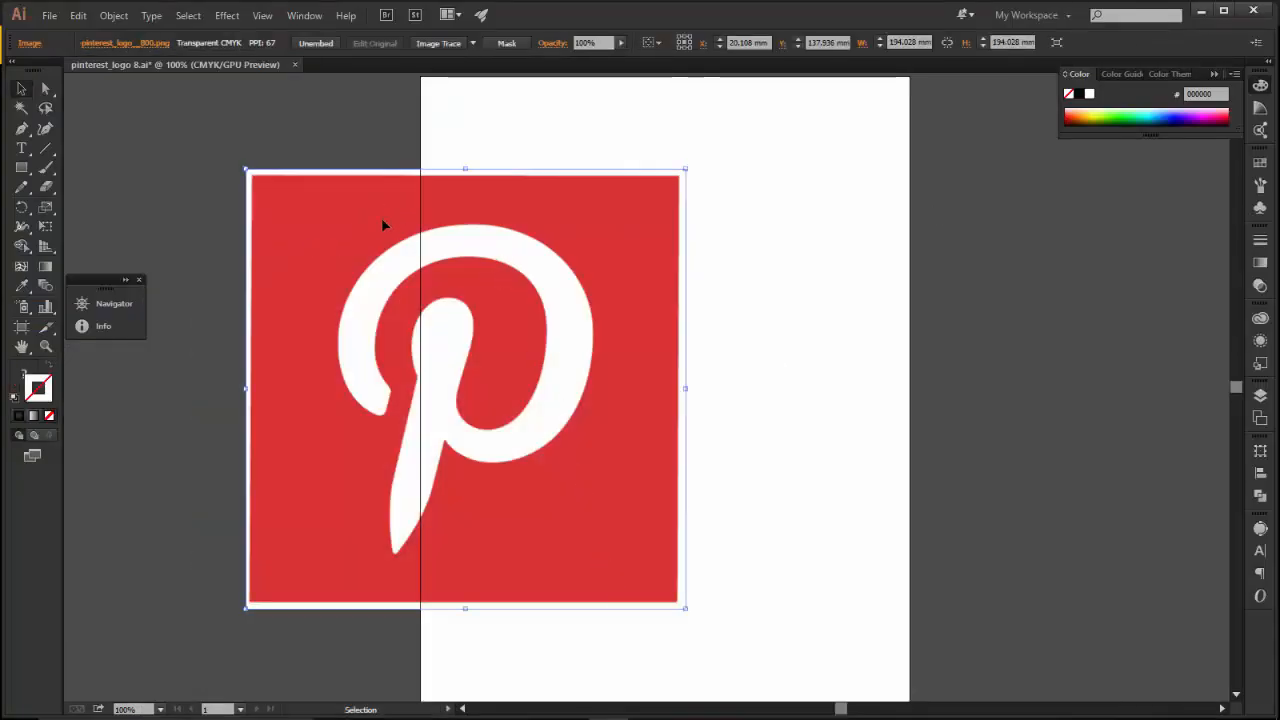
pyautogui.moveTo(369, 224); pyautogui.dragTo(982, 205)
pyautogui.click(49, 15)
pyautogui.moveTo(78, 15)
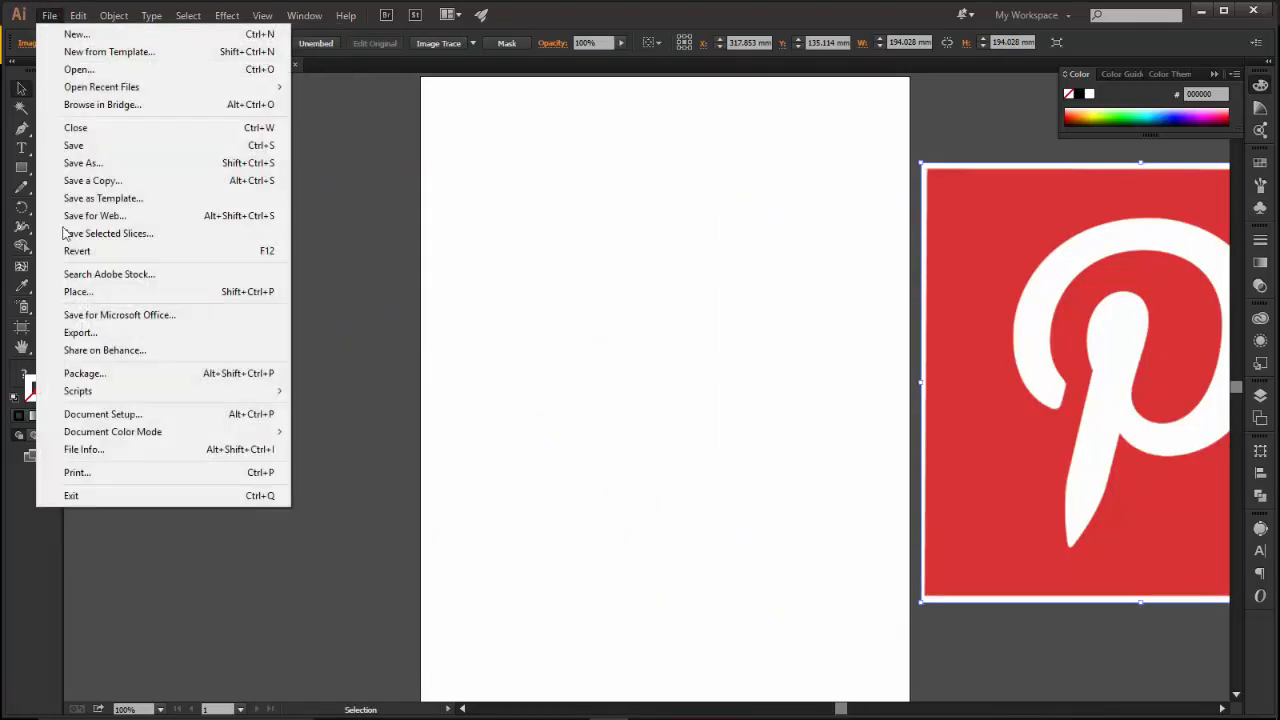
pyautogui.click(374, 217)
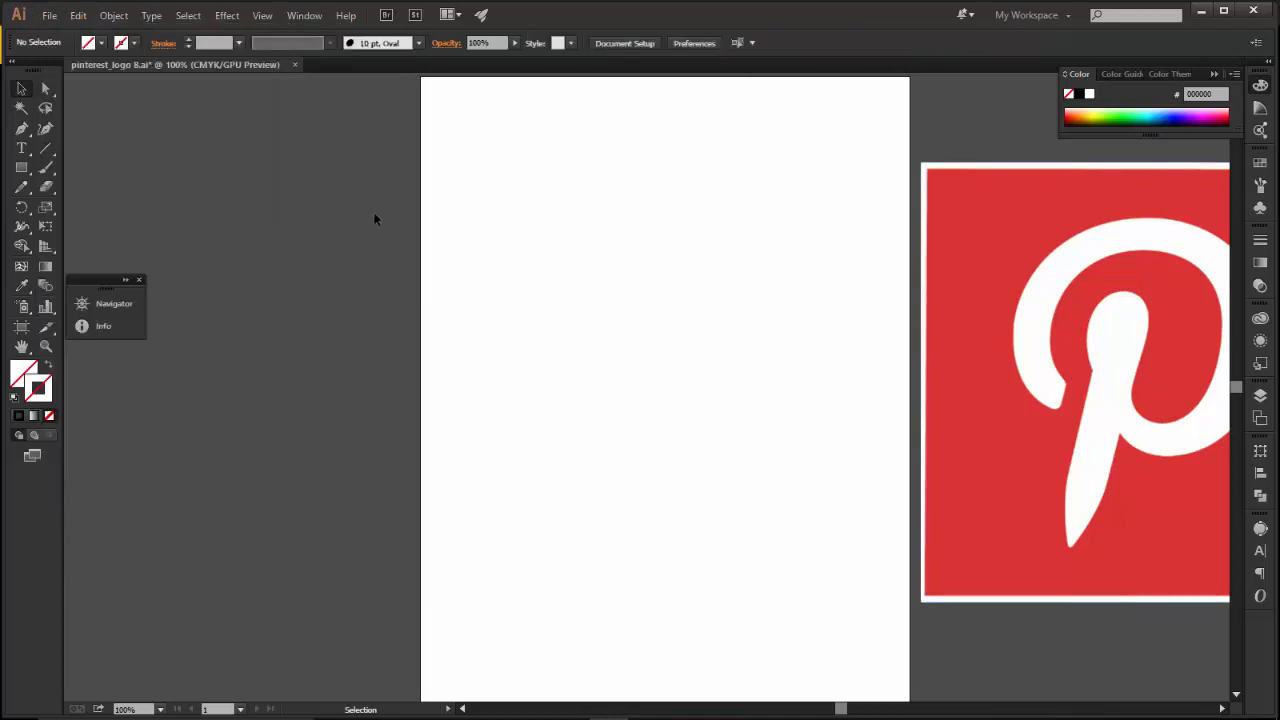
pyautogui.click(21, 128)
pyautogui.click(1062, 398)
pyautogui.moveTo(1028, 318); pyautogui.dragTo(1086, 250)
pyautogui.moveTo(1182, 232); pyautogui.dragTo(1191, 236)
pyautogui.moveTo(1237, 386)
pyautogui.mouseDown()
pyautogui.moveTo(1239, 357)
pyautogui.moveTo(1237, 373)
pyautogui.mouseUp()
pyautogui.click(1156, 466)
pyautogui.click(1113, 494)
pyautogui.click(1117, 523)
pyautogui.click(1134, 560)
pyautogui.hotkey('ctrl', 'z')
pyautogui.hotkey('ctrl', 'z')
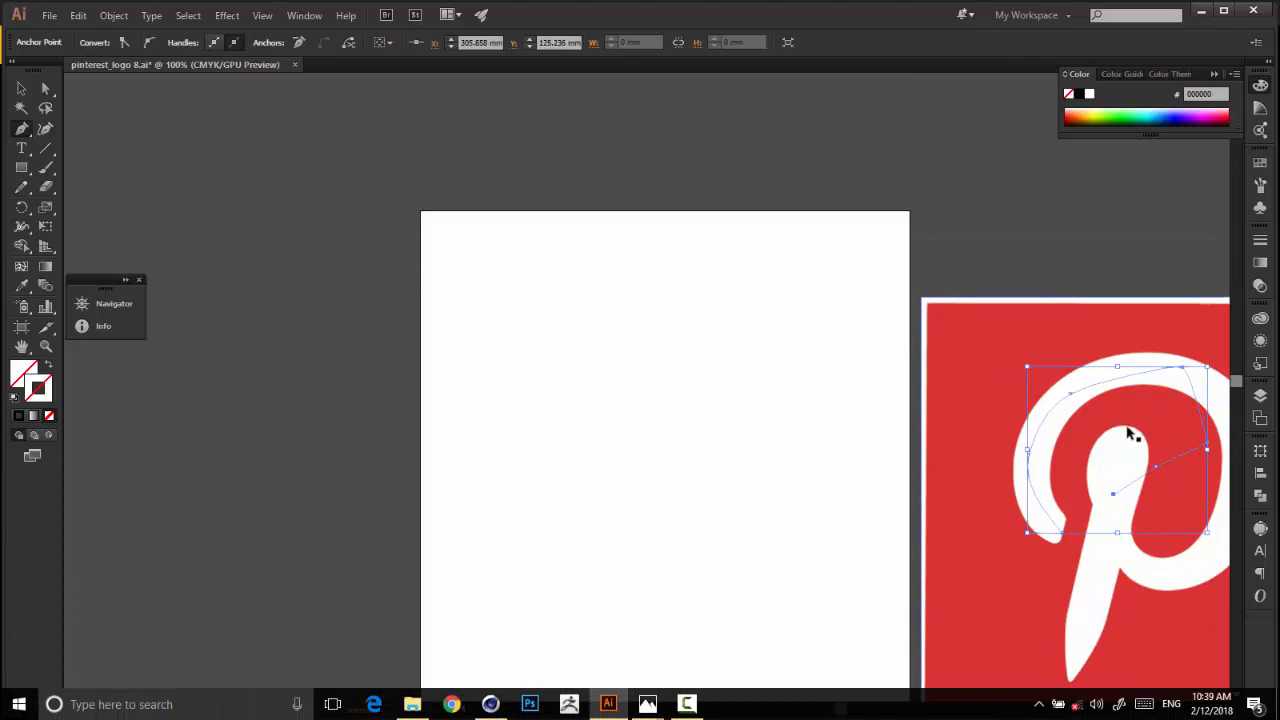
pyautogui.hotkey('ctrl', 'z')
pyautogui.hotkey('ctrl', 'z')
pyautogui.hotkey('ctrl', 'z')
pyautogui.hotkey('ctrl', 'z')
pyautogui.hotkey('ctrl', 'z')
pyautogui.hotkey('ctrl', 'z')
pyautogui.hotkey('ctrl', 'z')
# Select the invisible P-shaped path on the artboard, reveal it with a black stroke, and set its stroke back to None.
pyautogui.click(21, 88)
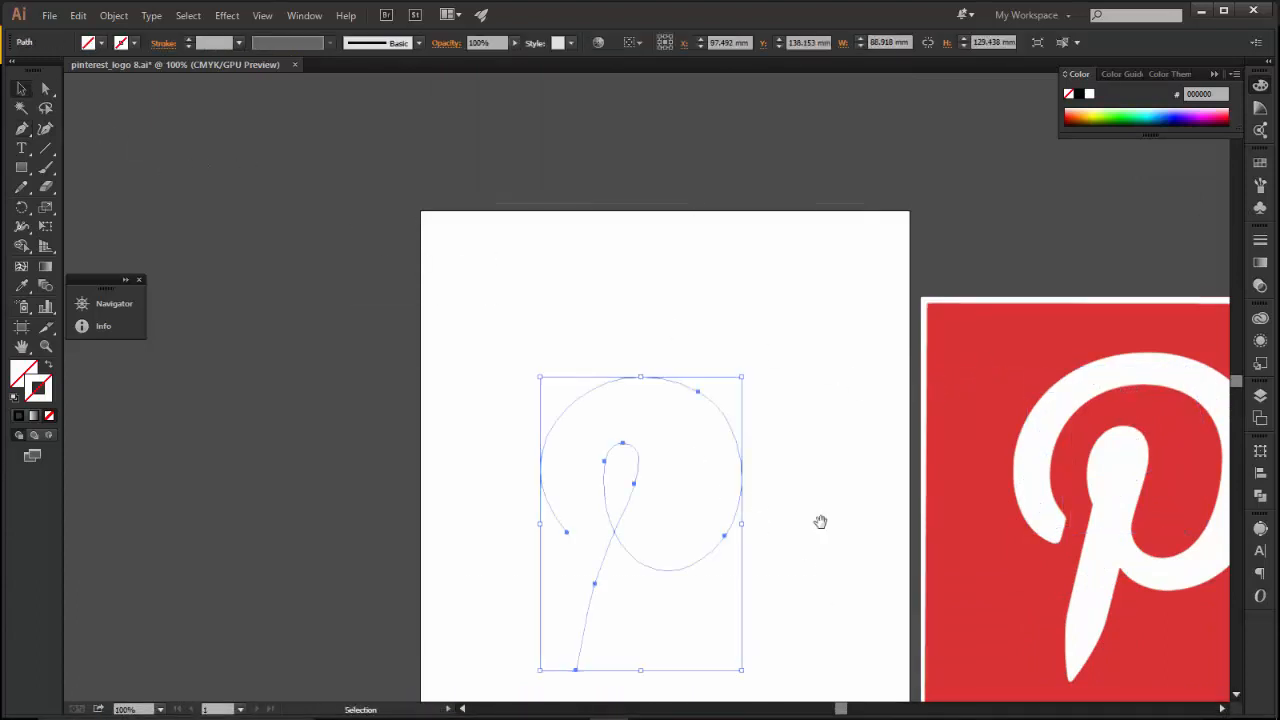
pyautogui.moveTo(820, 520); pyautogui.dragTo(631, 277)
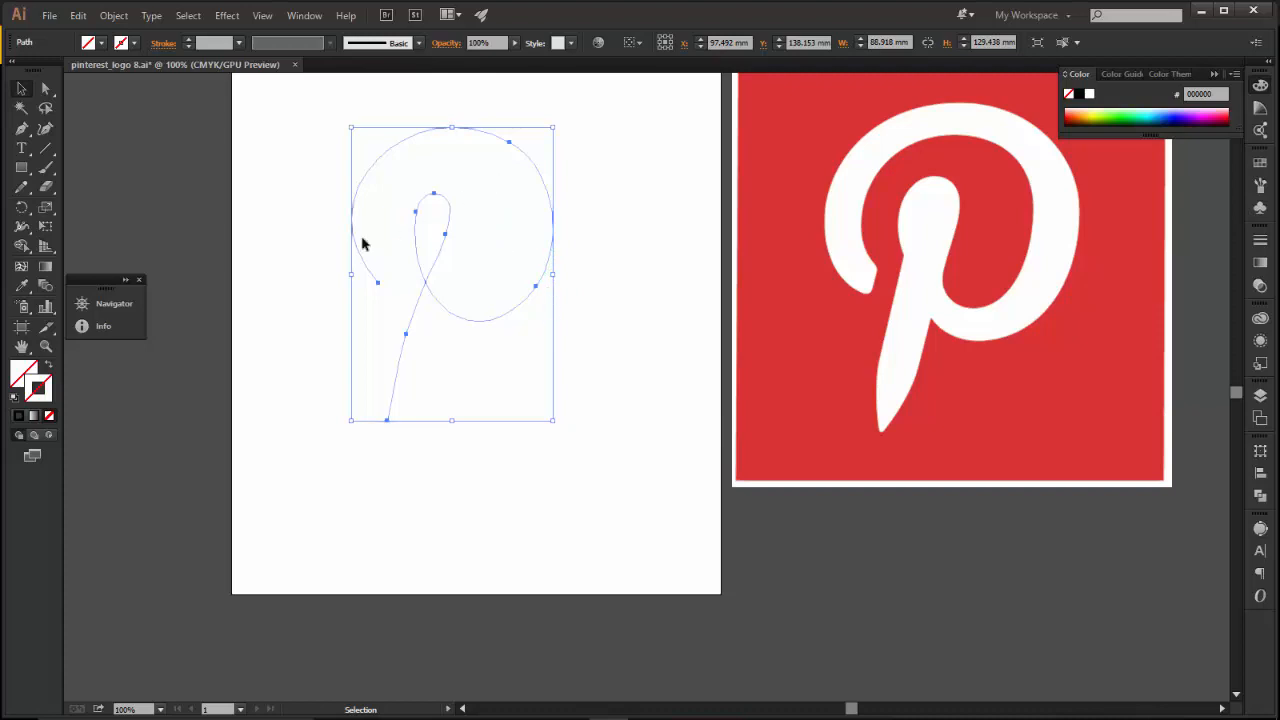
pyautogui.click(20, 413)
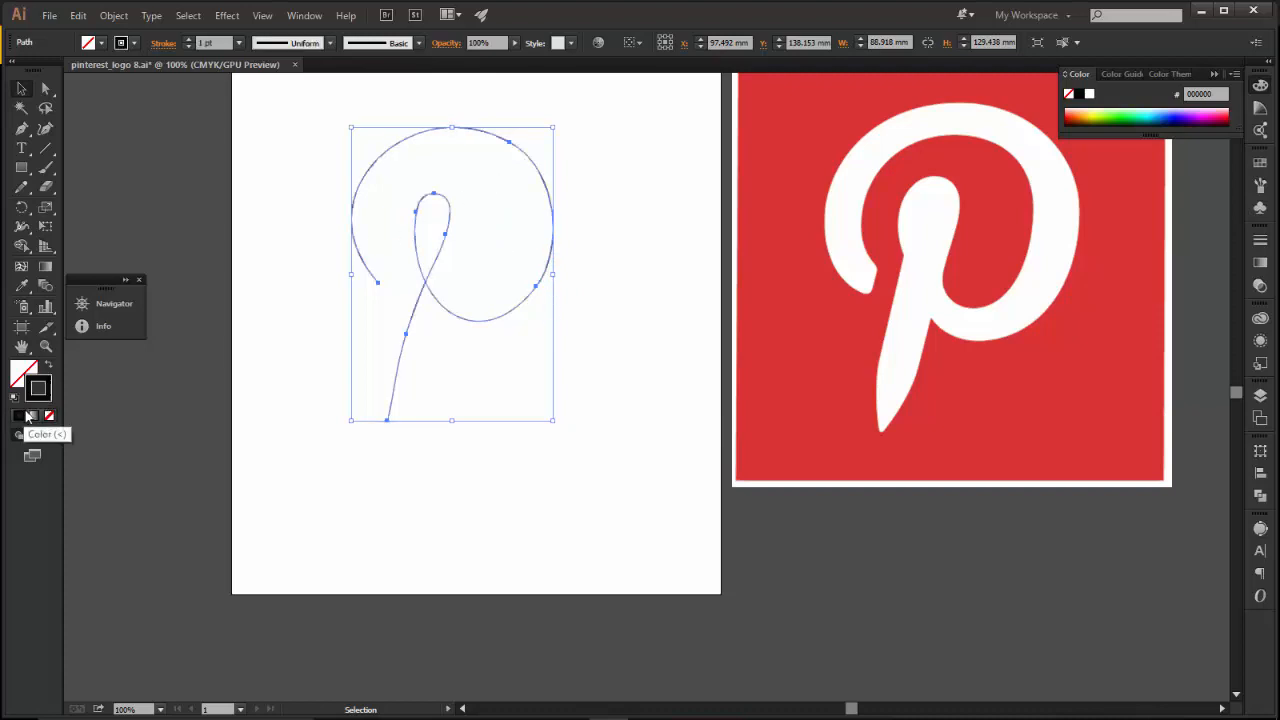
pyautogui.click(52, 415)
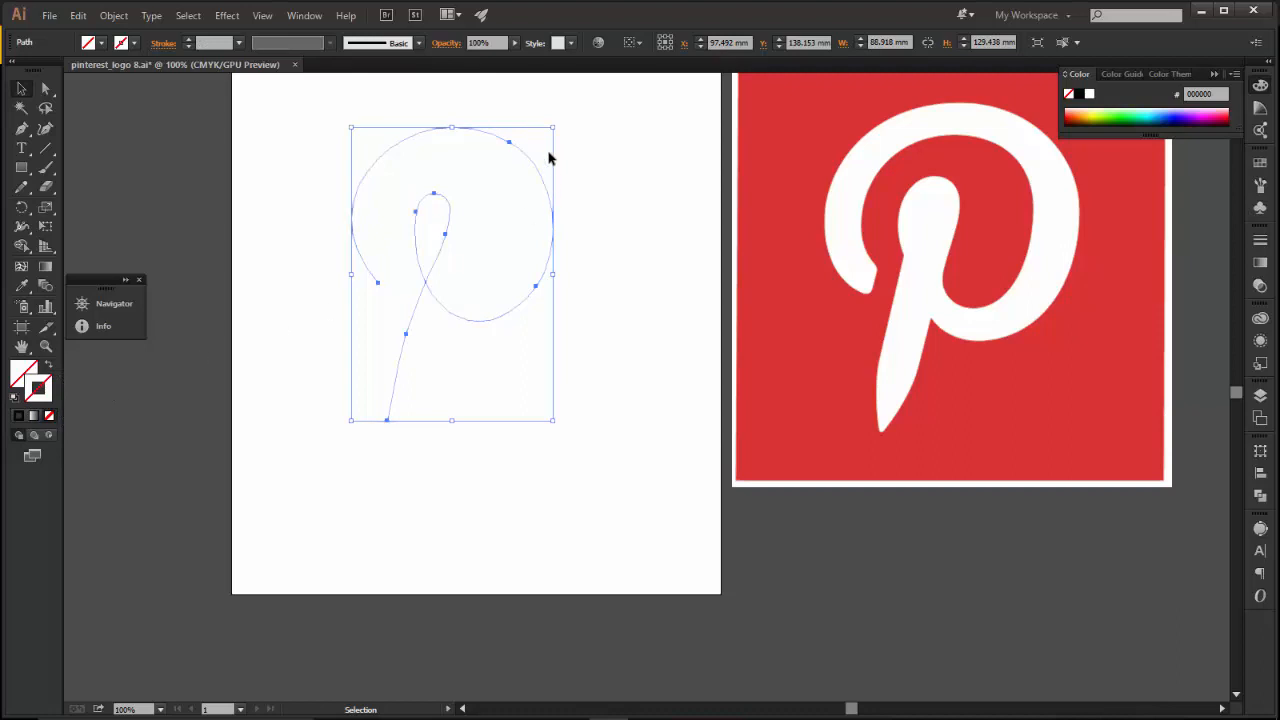
# Save the document as pinterest_logo 8 in Saved Pictures, replacing the existing file and using the Illustrator 8 legacy version.
pyautogui.click(49, 16)
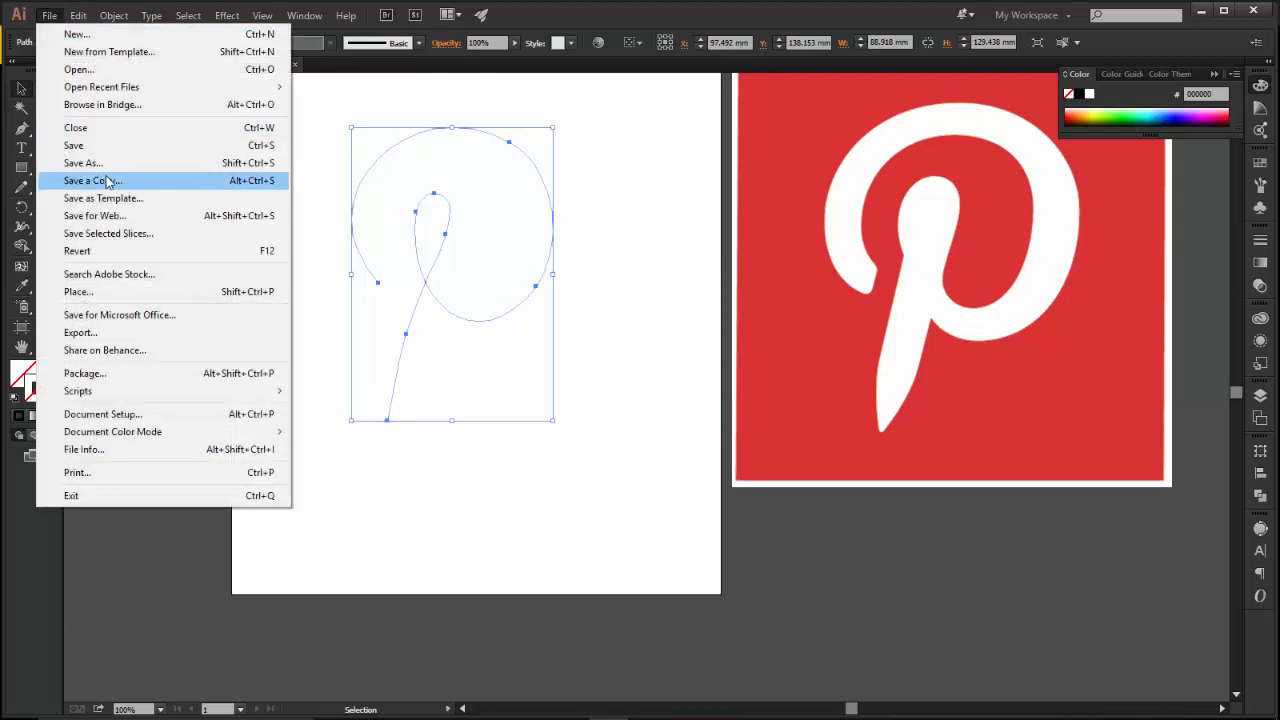
pyautogui.click(117, 165)
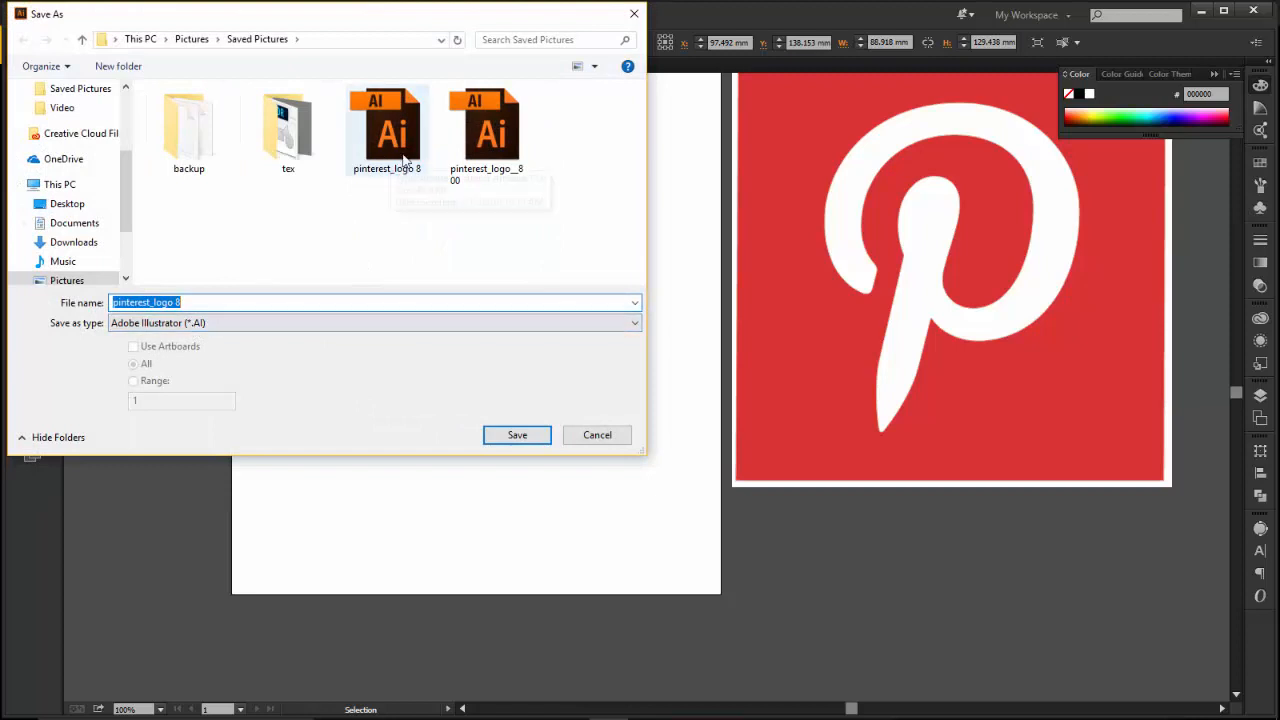
pyautogui.click(524, 442)
pyautogui.click(648, 436)
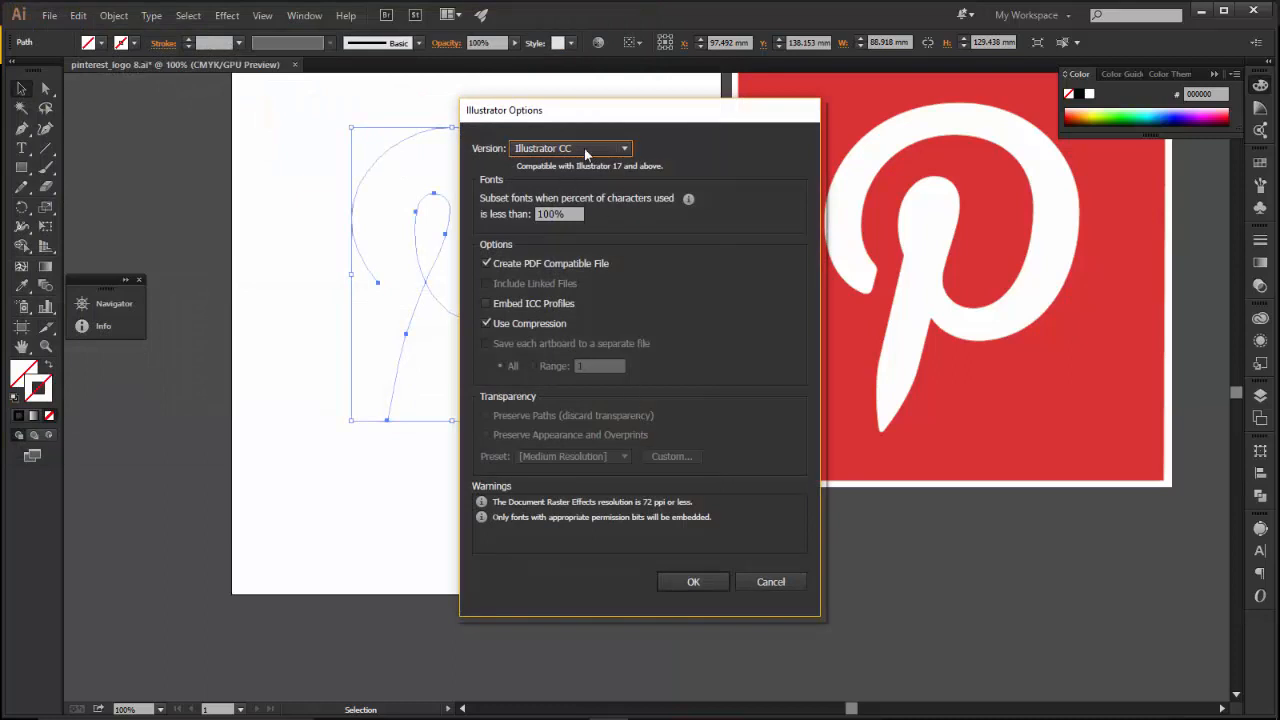
pyautogui.click(579, 155)
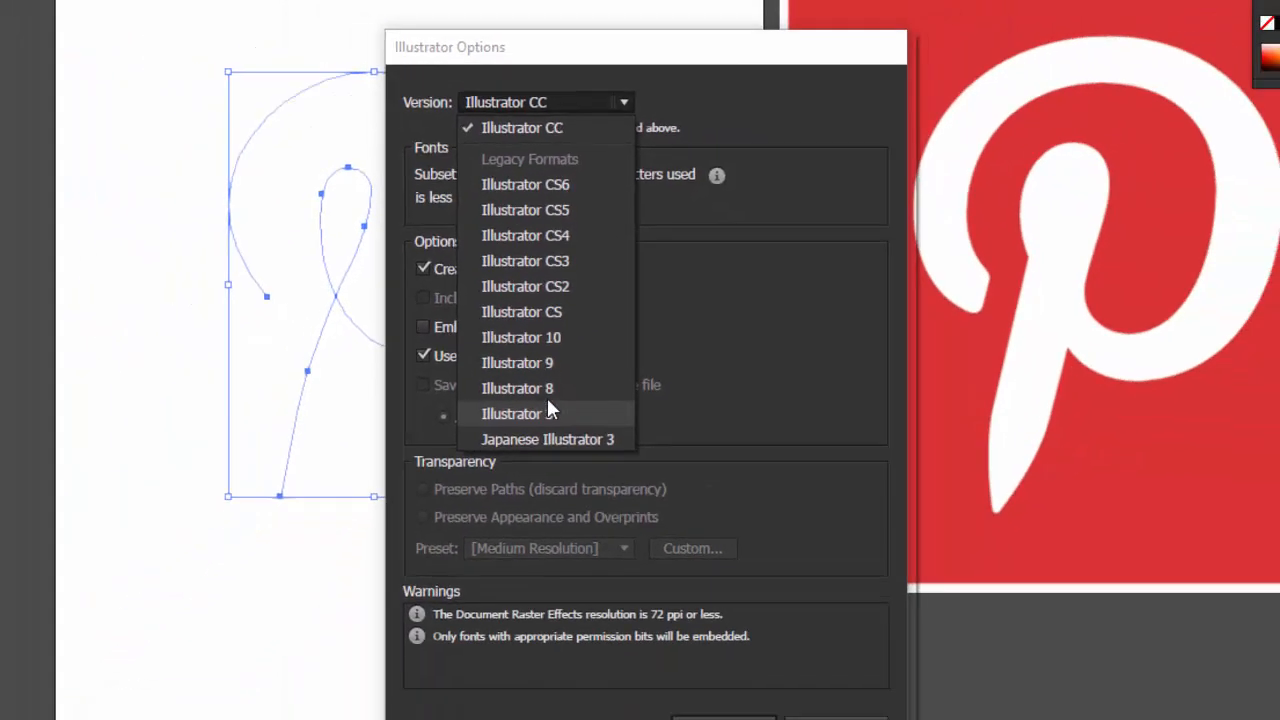
pyautogui.click(583, 540)
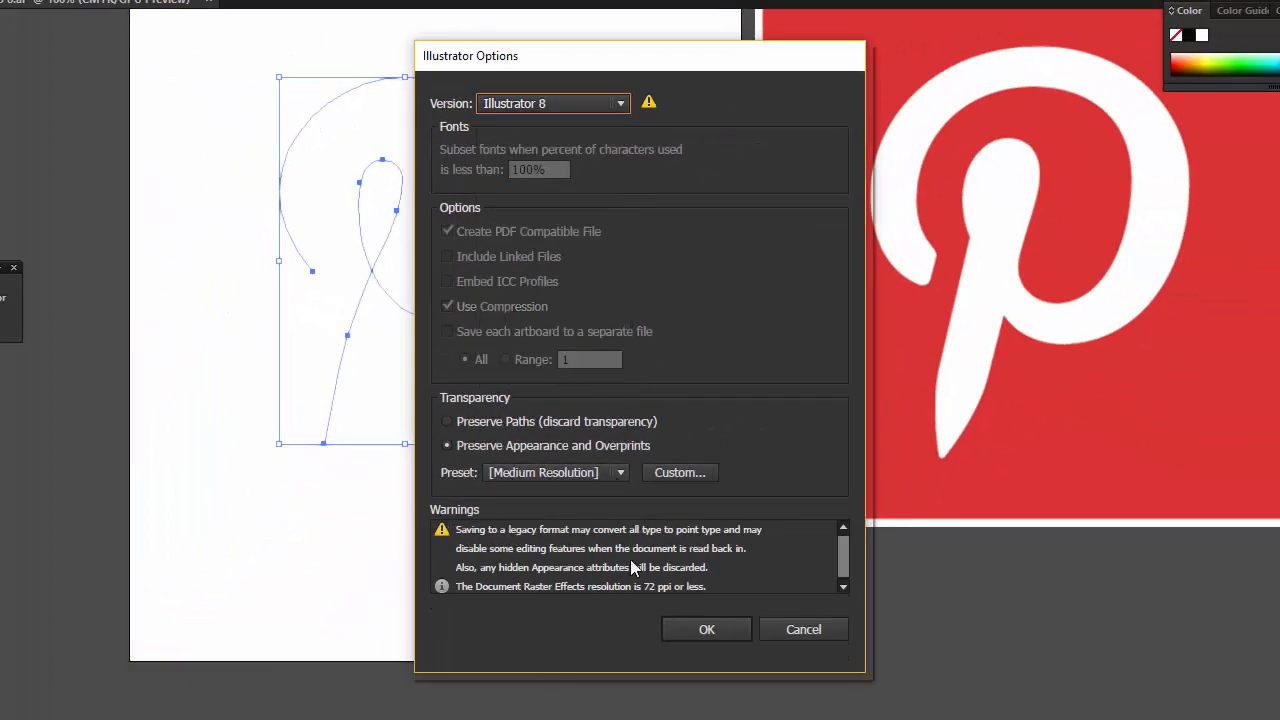
pyautogui.click(719, 629)
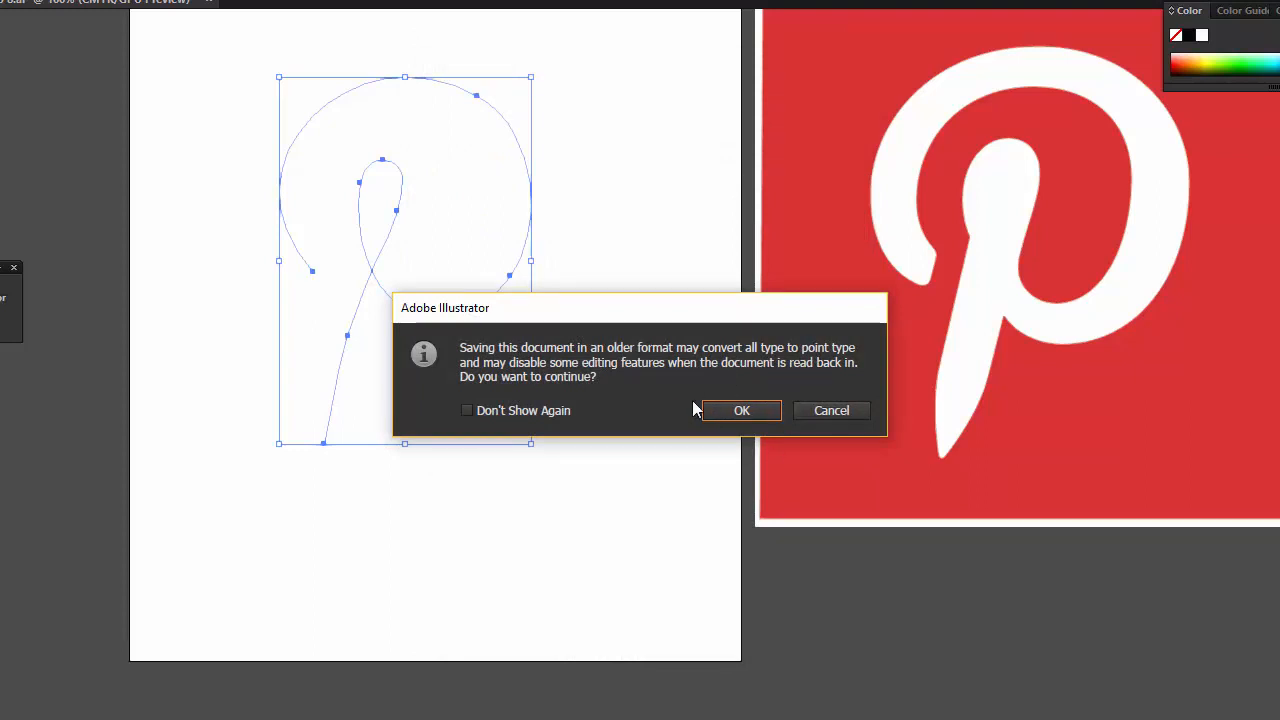
pyautogui.click(738, 410)
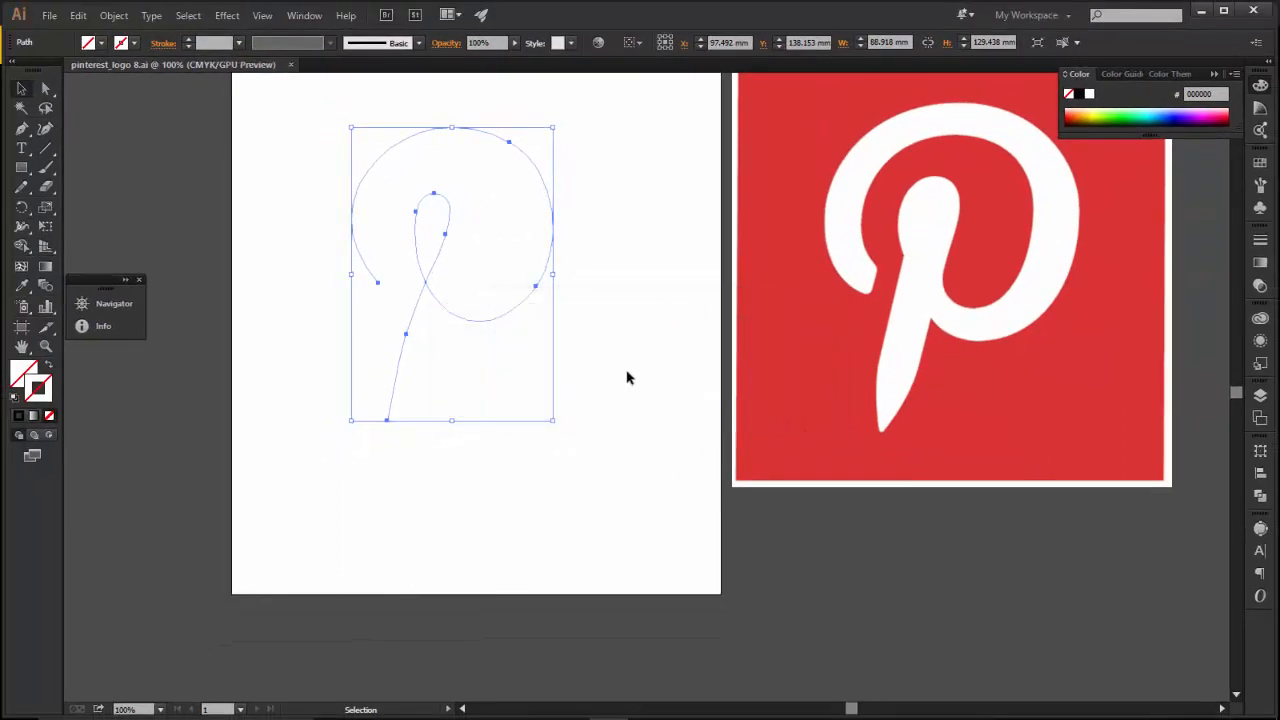
# Switch to Cinema 4D and activate the open pinterest_logo 8.ai project.
pyautogui.moveTo(638, 717)
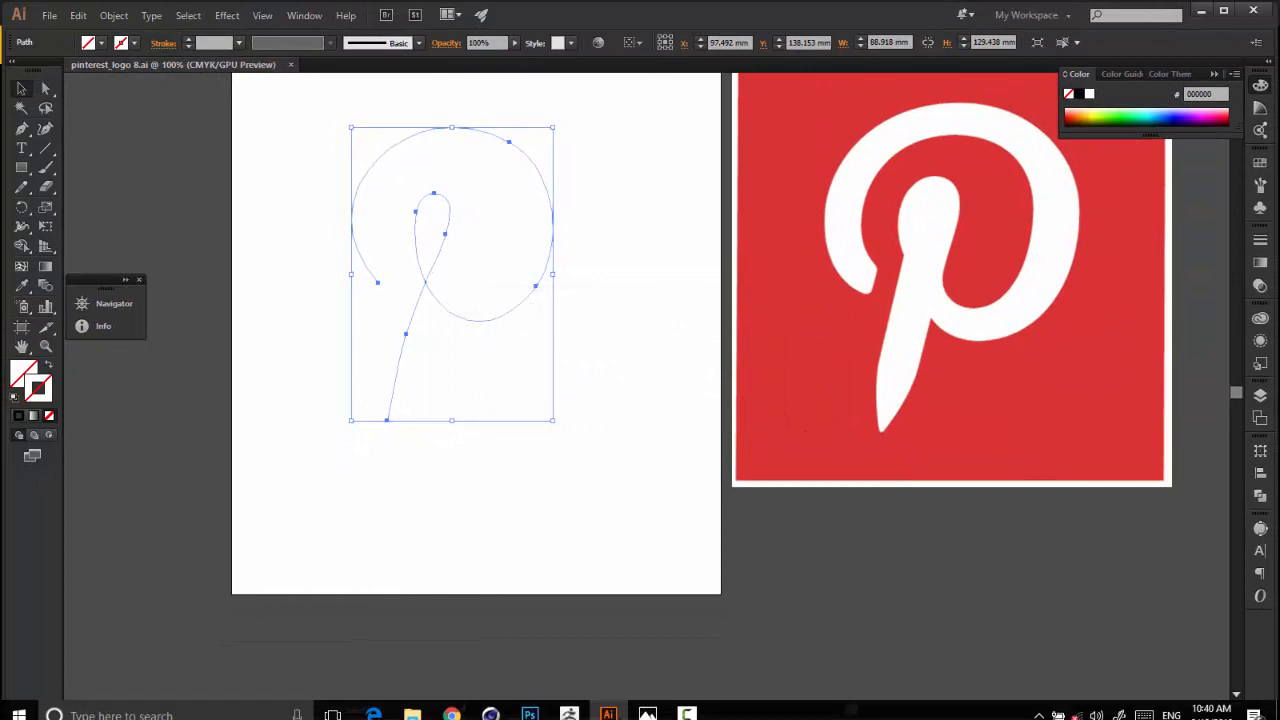
pyautogui.click(492, 700)
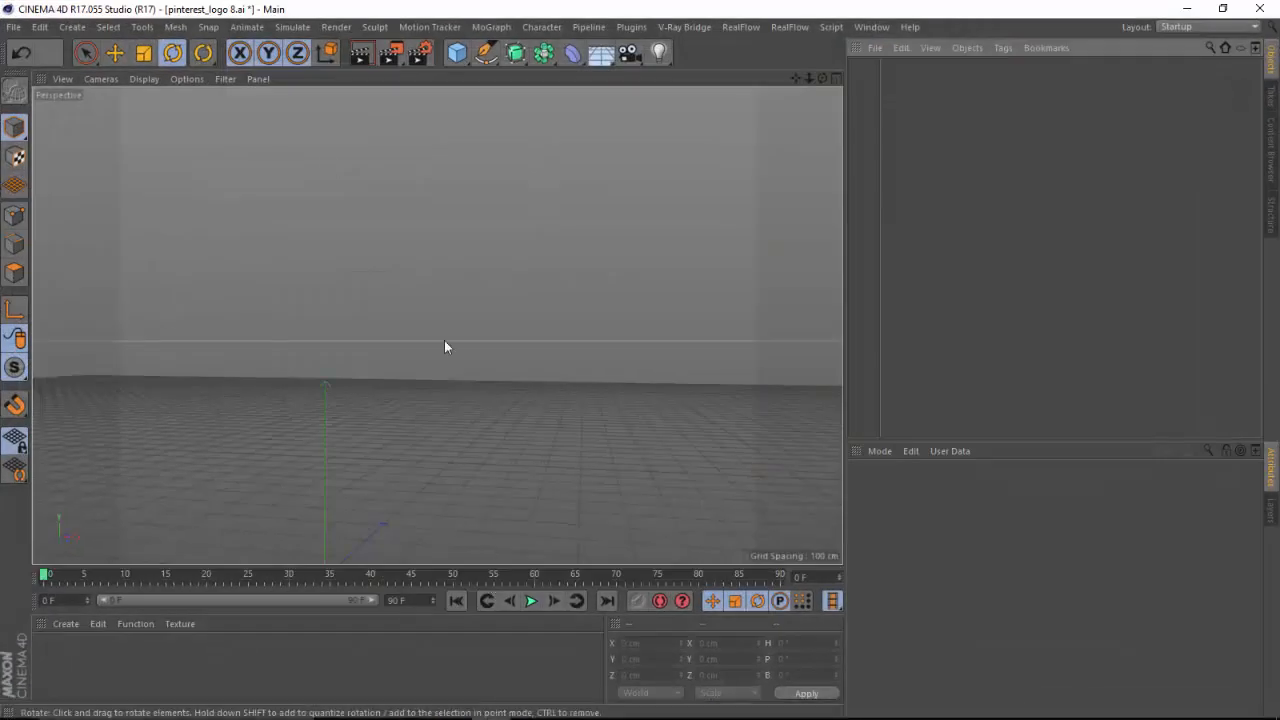
pyautogui.click(871, 27)
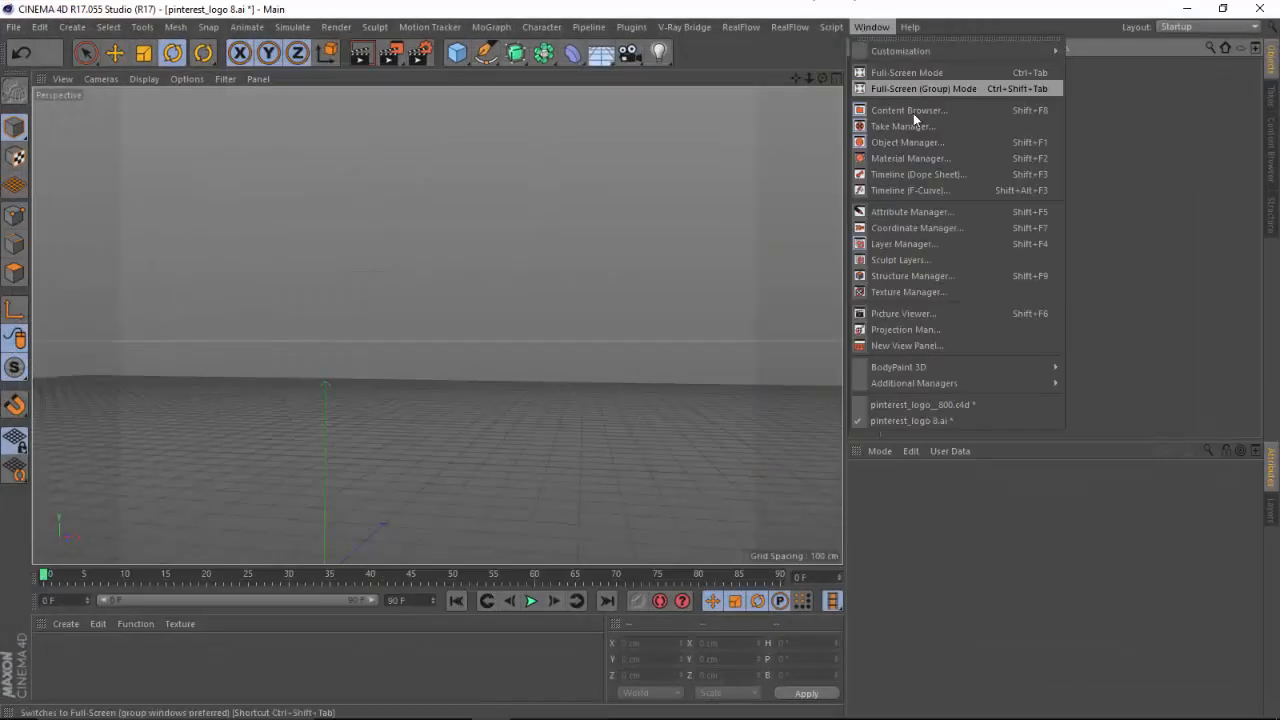
pyautogui.click(918, 421)
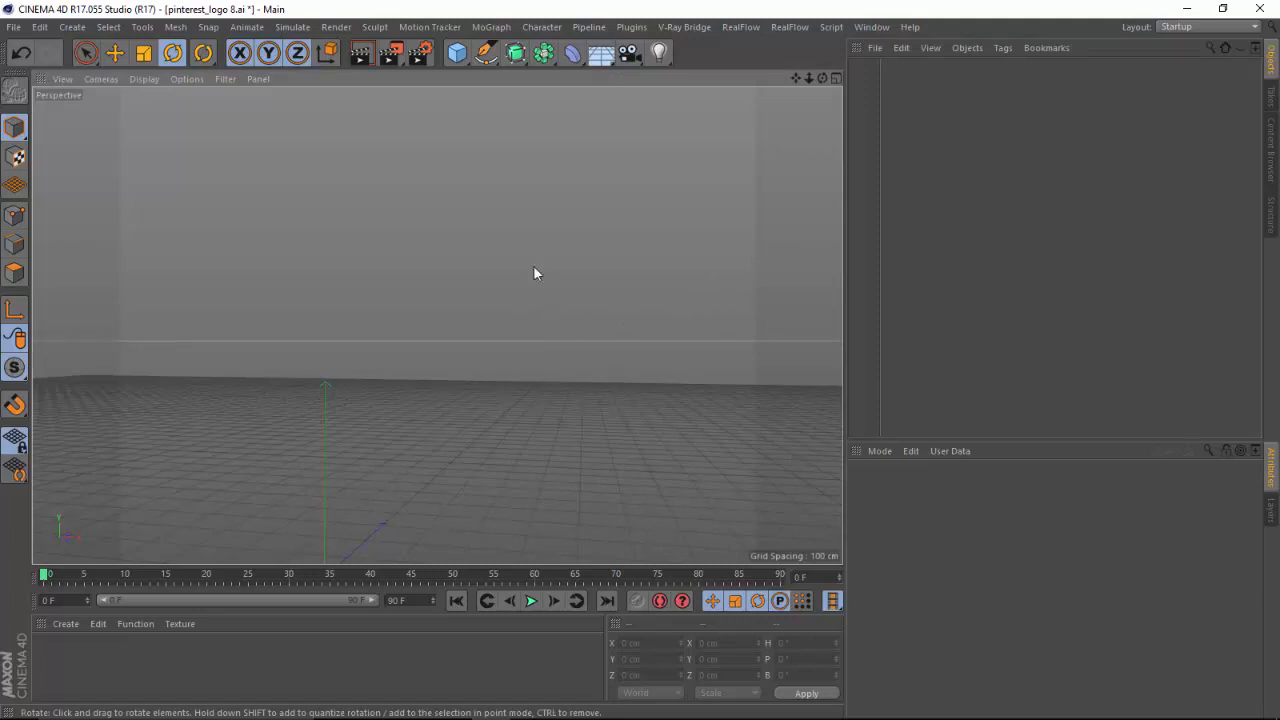
# Open the Illustrator file pinterest_logo 8 from Saved Pictures under the same name and title, importing it at scale 1 in centimeters.
pyautogui.click(14, 27)
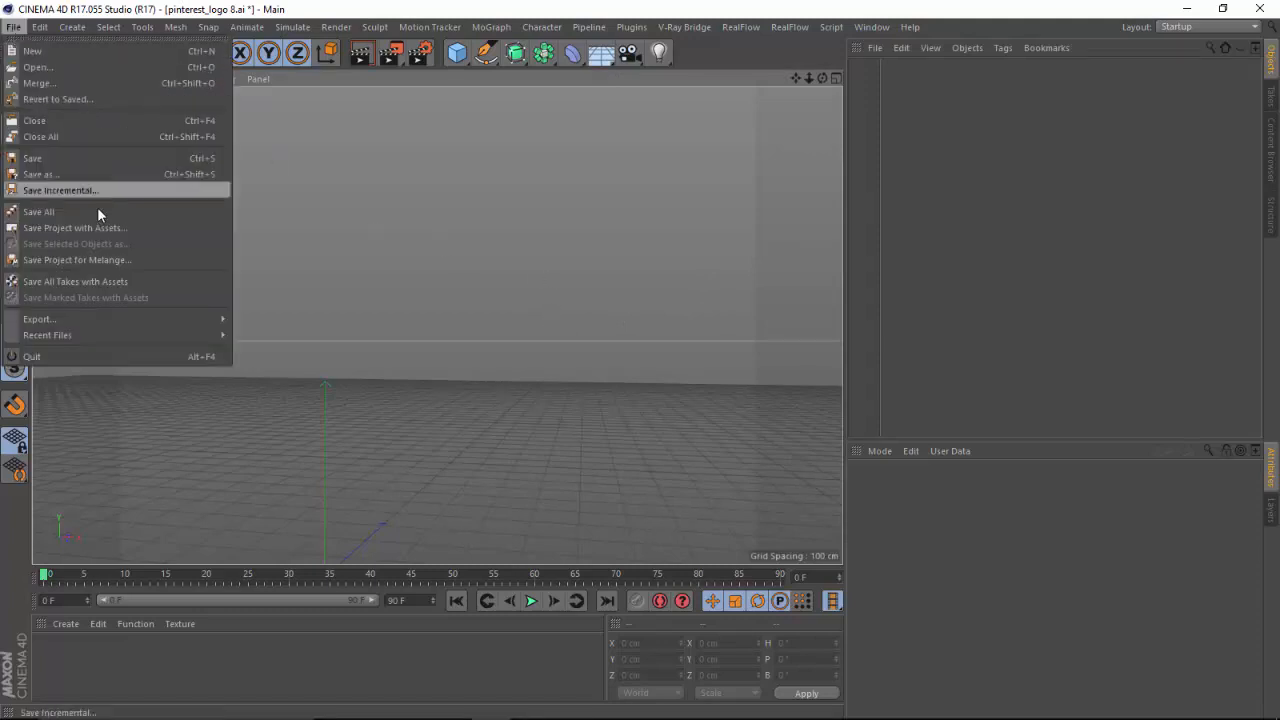
pyautogui.click(62, 67)
pyautogui.scroll(-1, 300, 260)
pyautogui.click(276, 290)
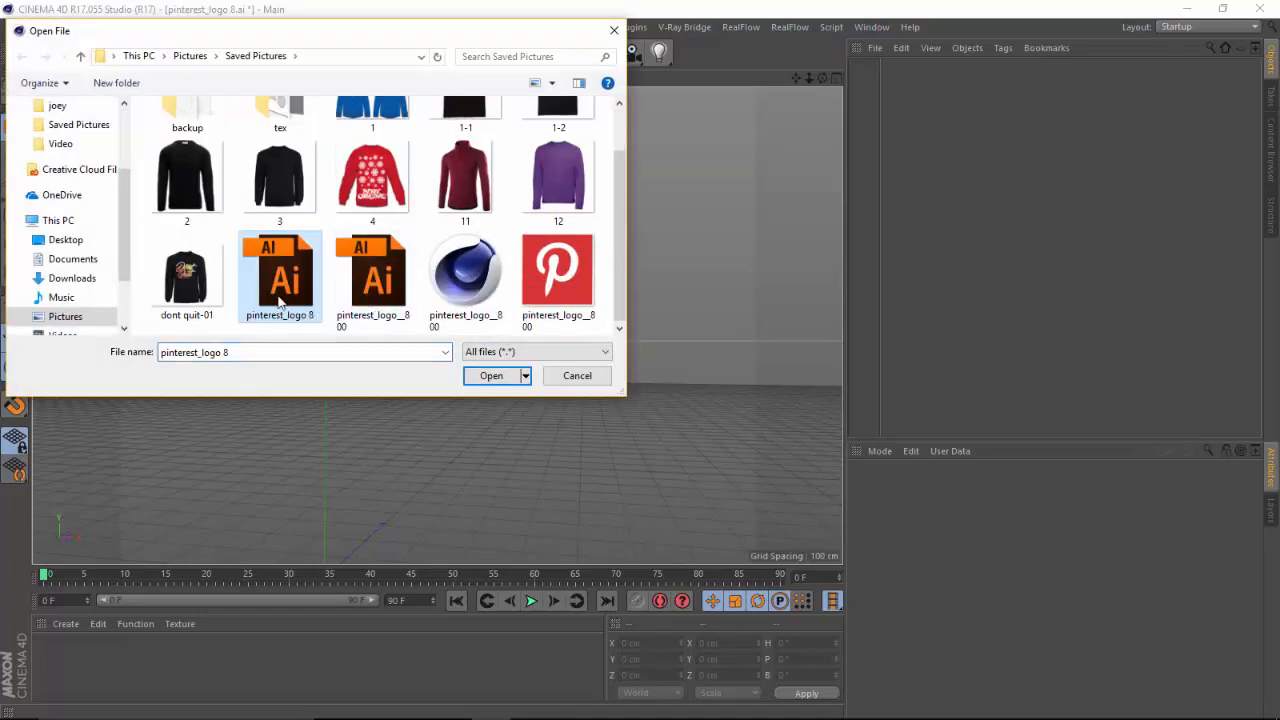
pyautogui.click(489, 375)
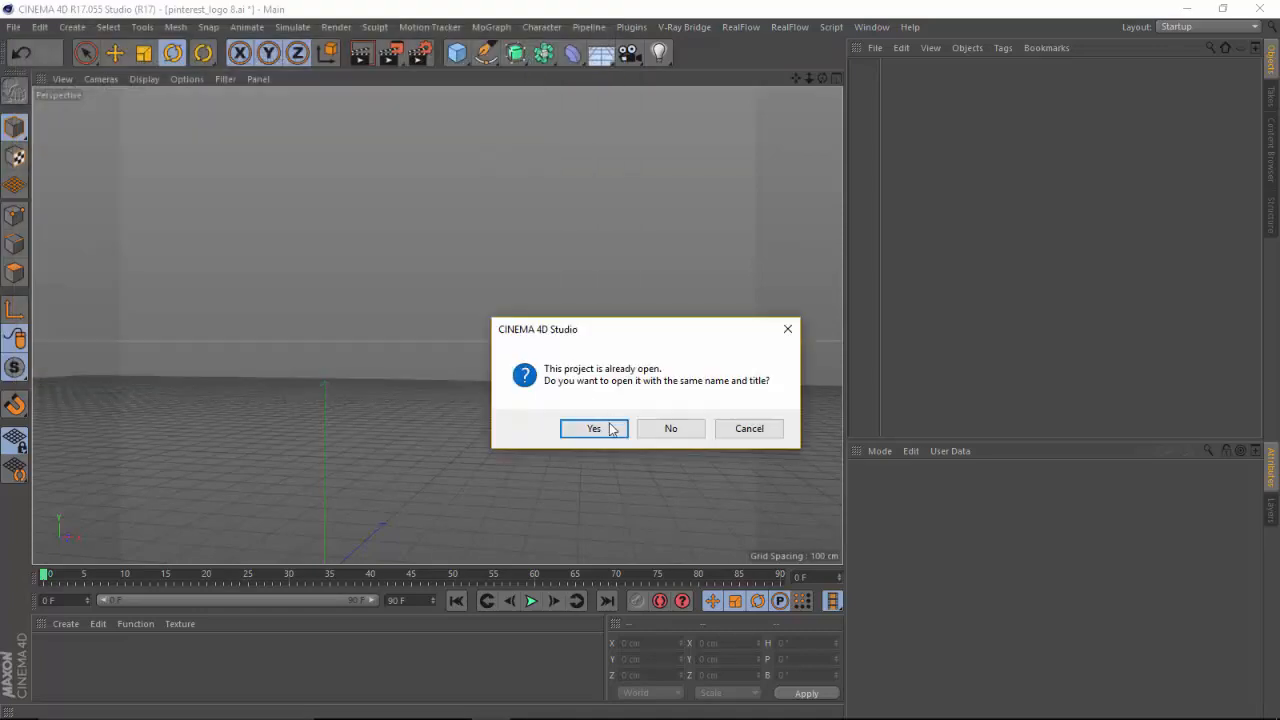
pyautogui.click(594, 428)
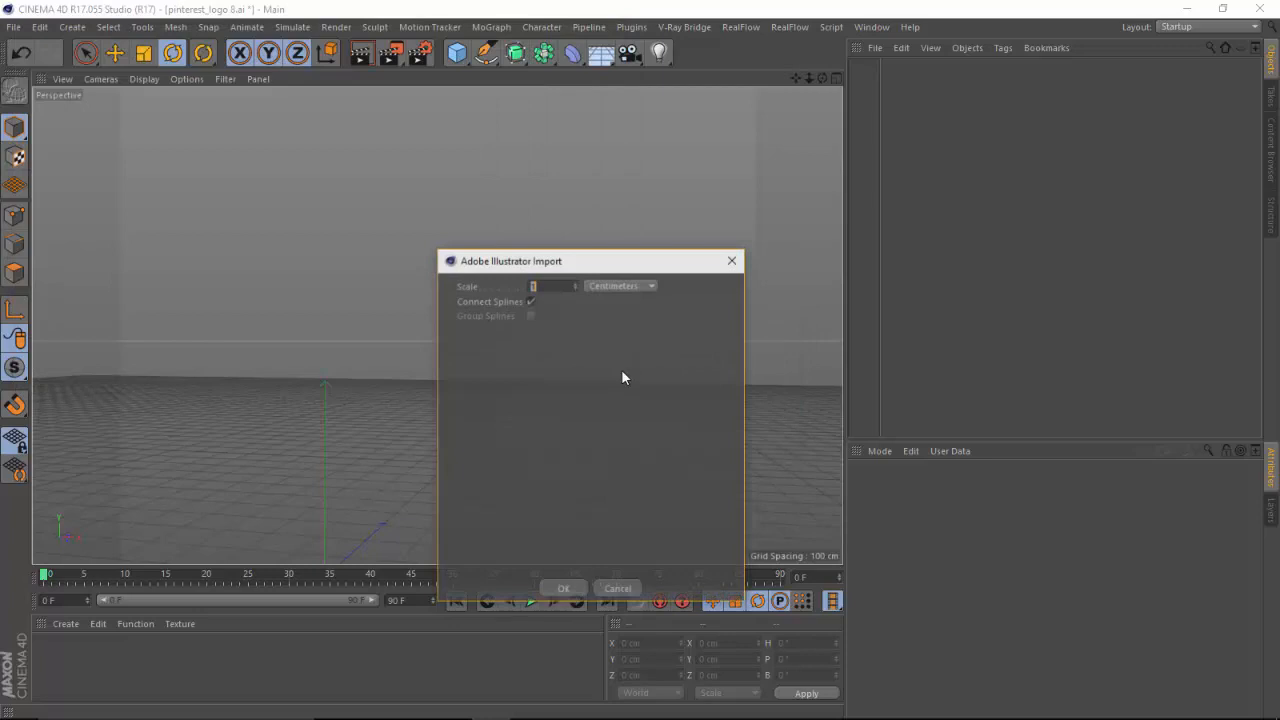
pyautogui.click(530, 301)
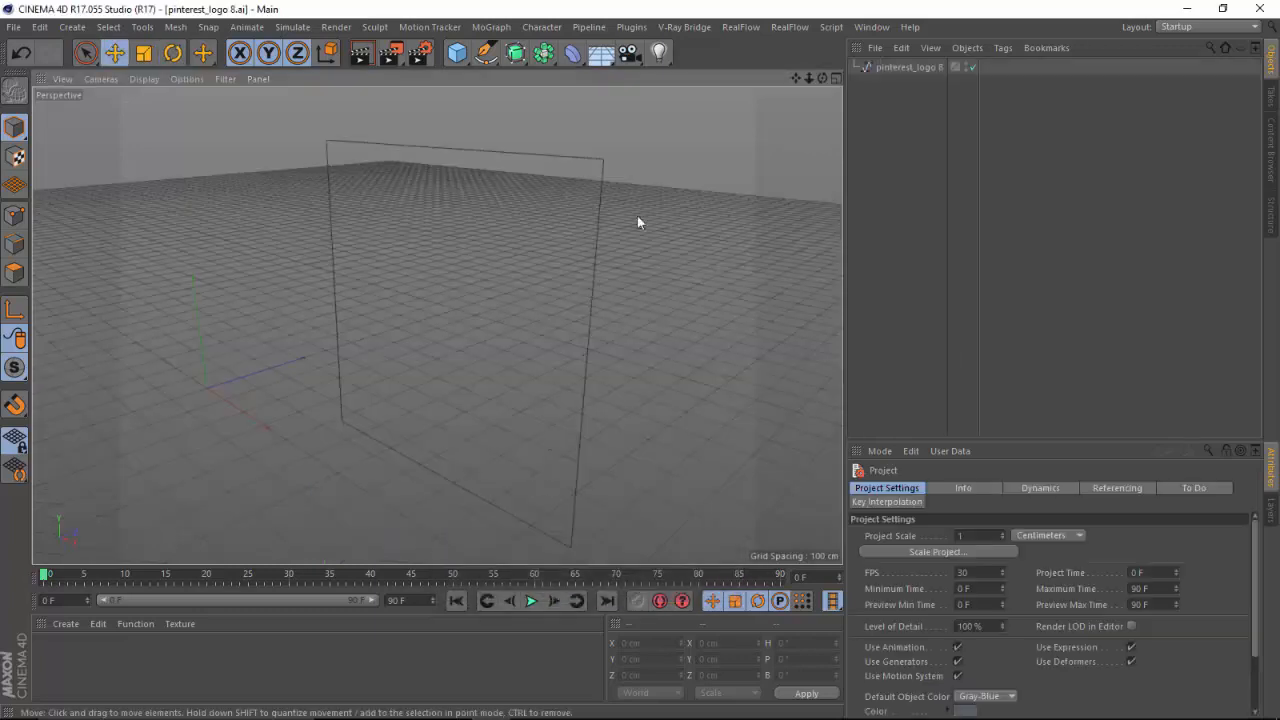
# Select the imported square outline spline in the scene and delete it.
pyautogui.click(603, 163)
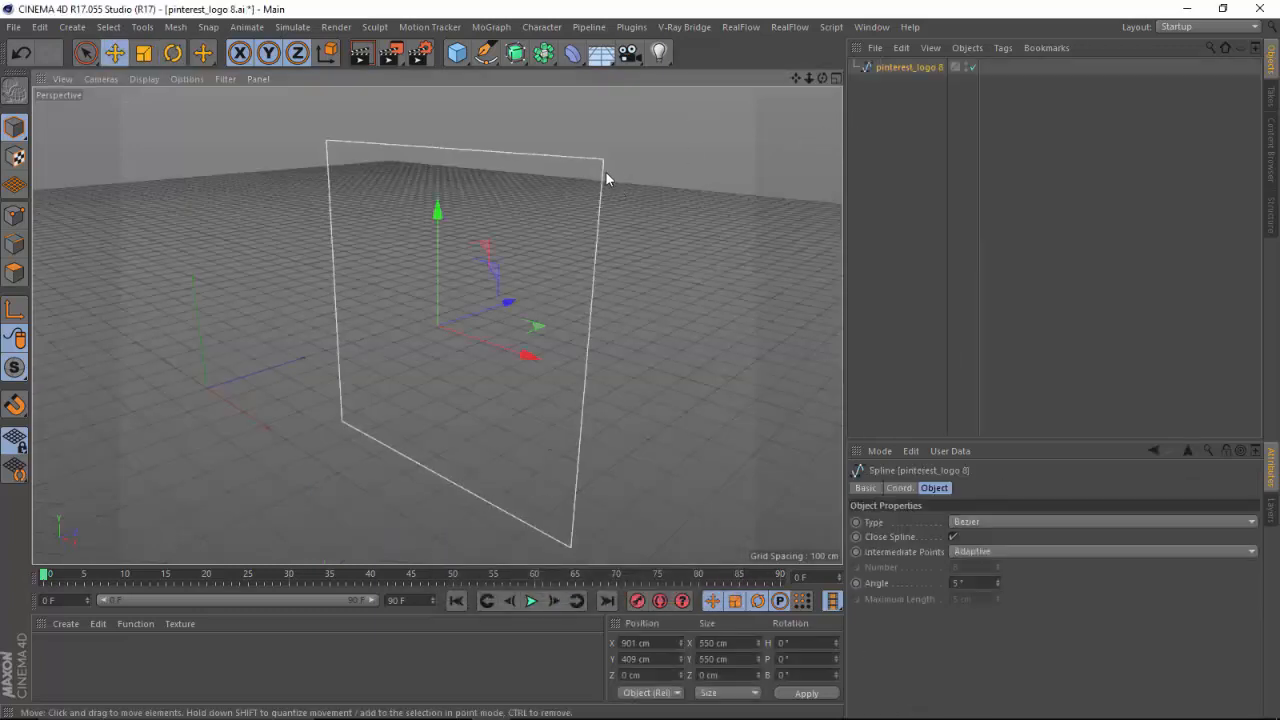
pyautogui.press('Delete')
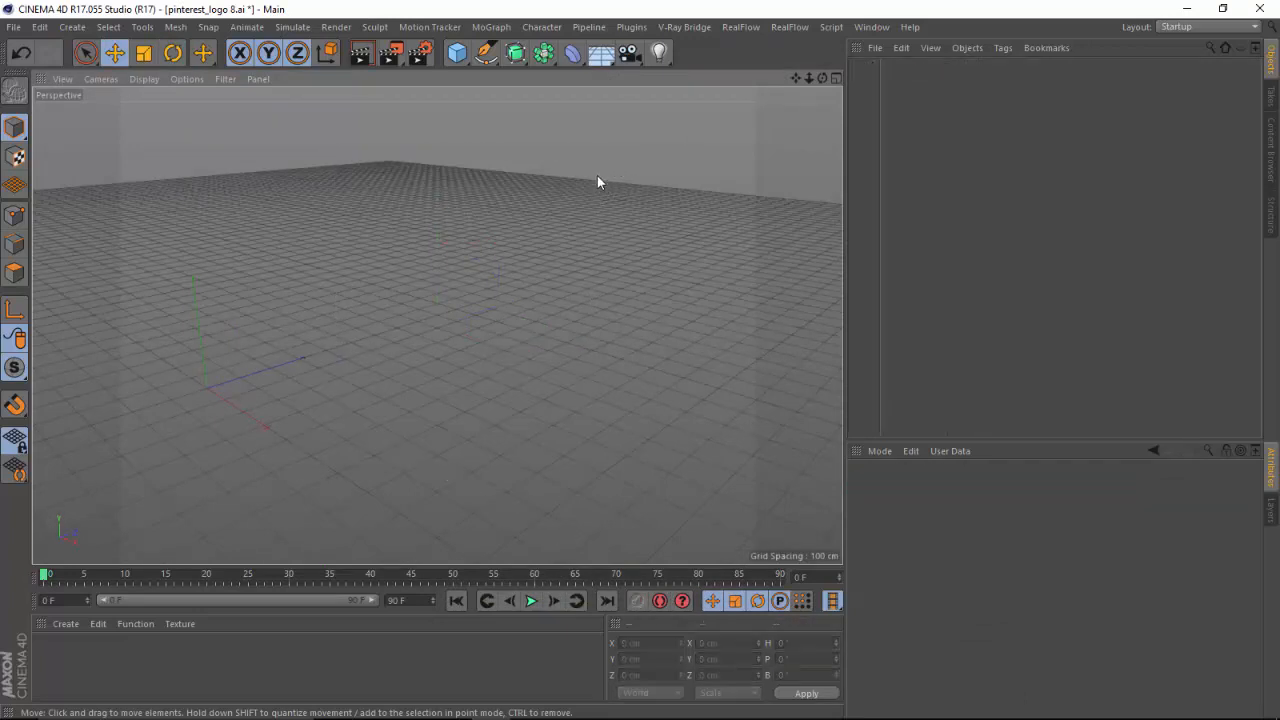
# Switch to Illustrator and delete the red Pinterest logo image beside the artboard, keeping only the P-shaped path.
pyautogui.moveTo(605, 712)
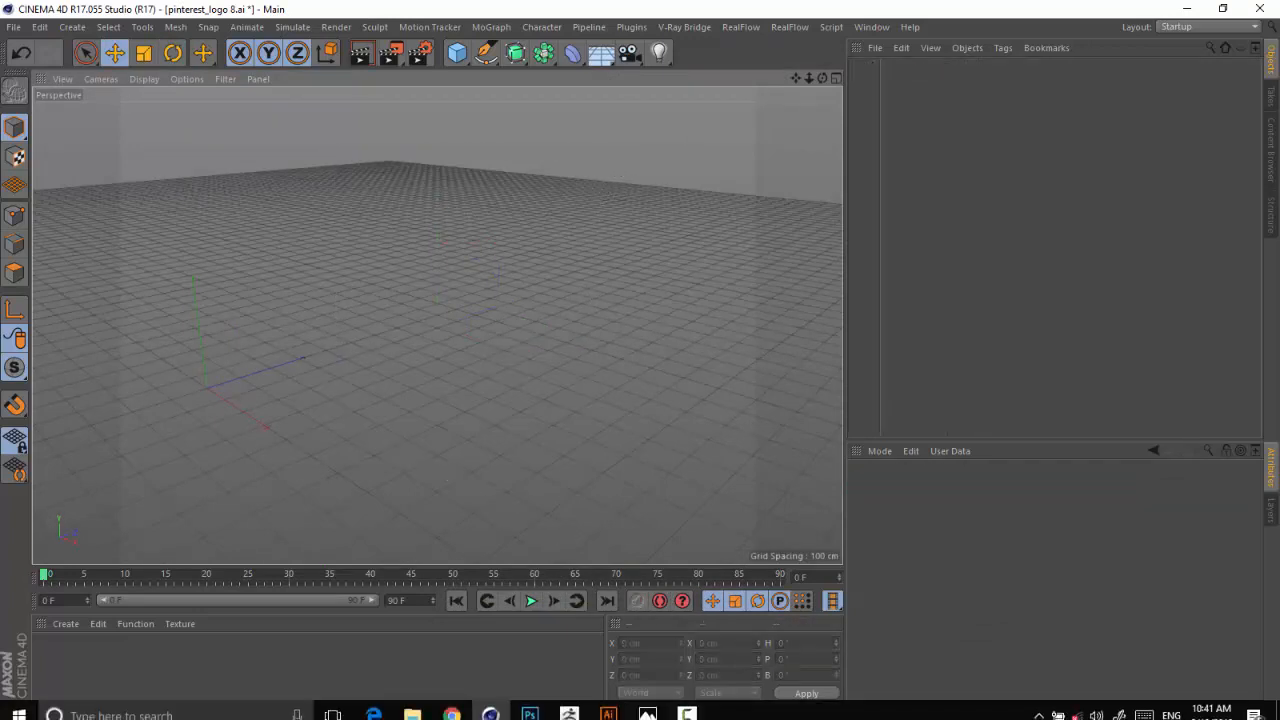
pyautogui.click(608, 705)
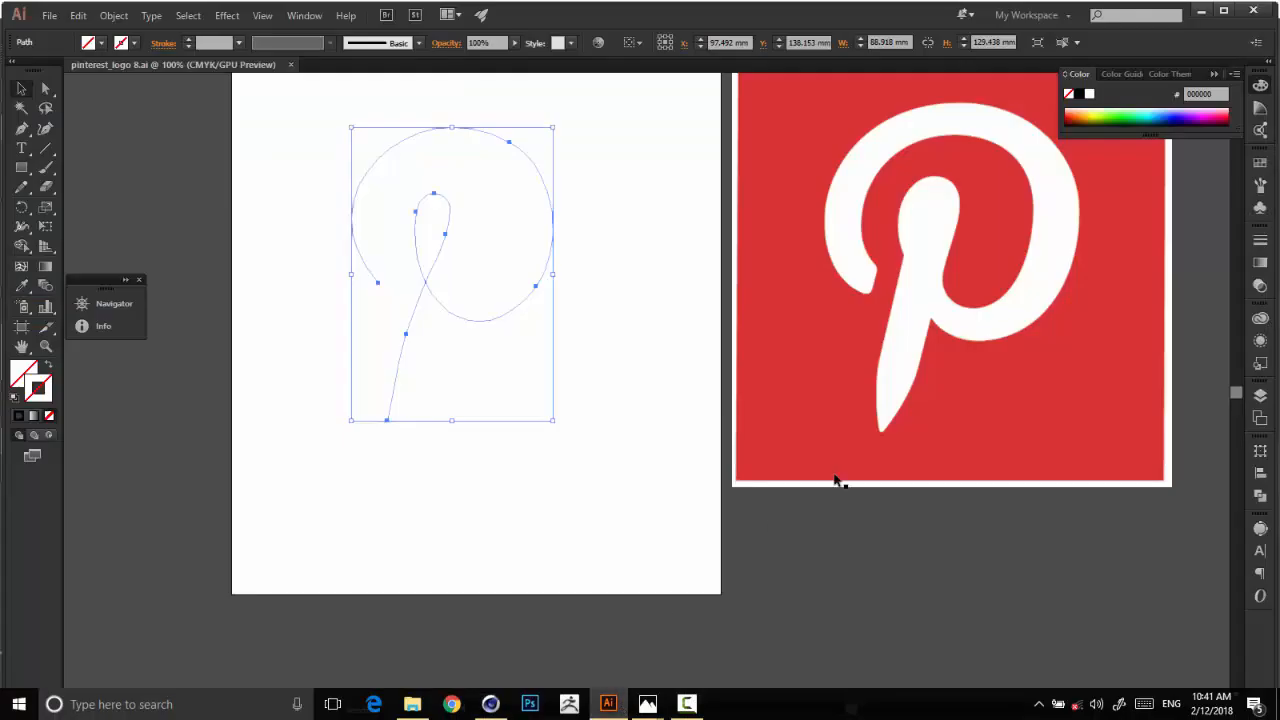
pyautogui.click(970, 250)
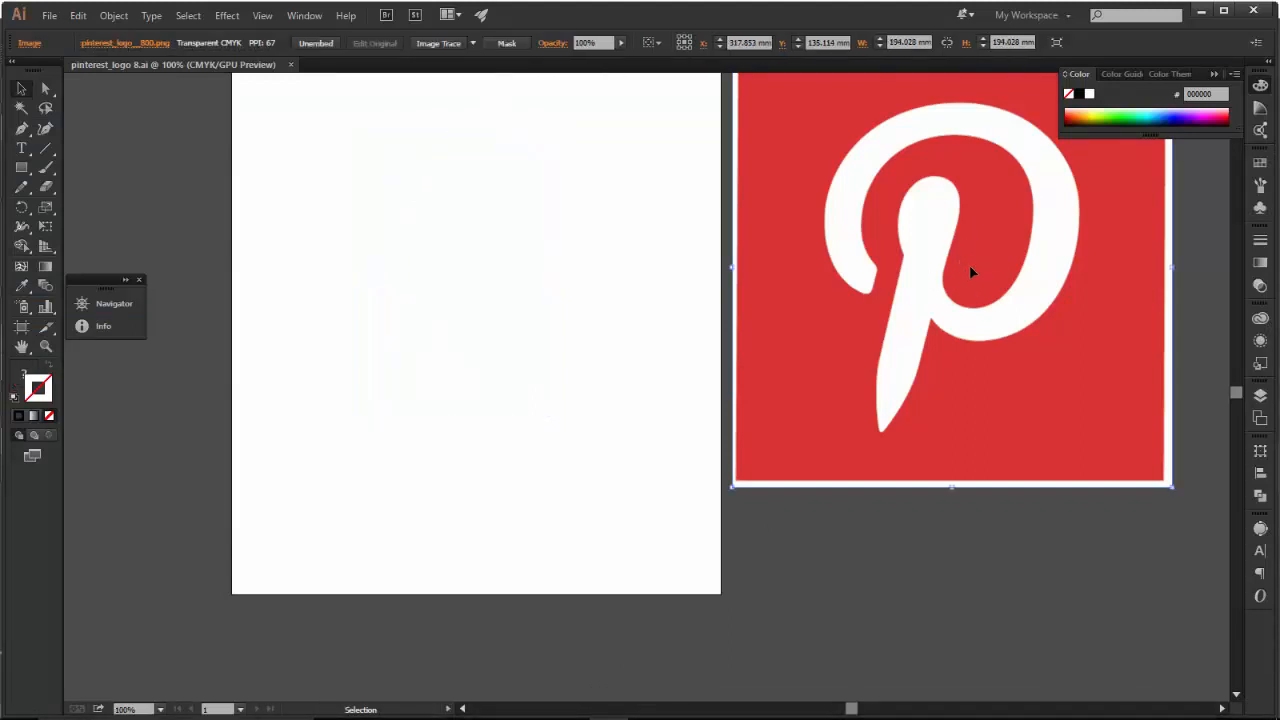
pyautogui.moveTo(975, 267); pyautogui.dragTo(977, 343)
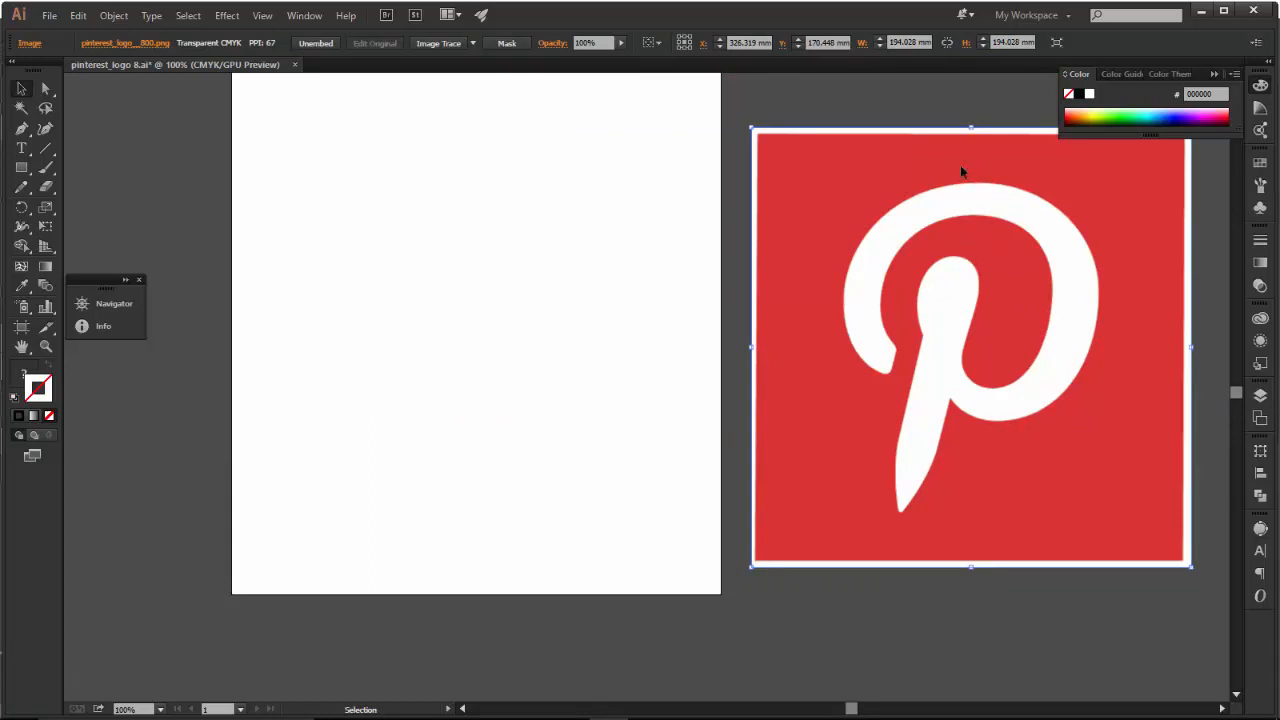
pyautogui.press('Delete')
pyautogui.press('o')
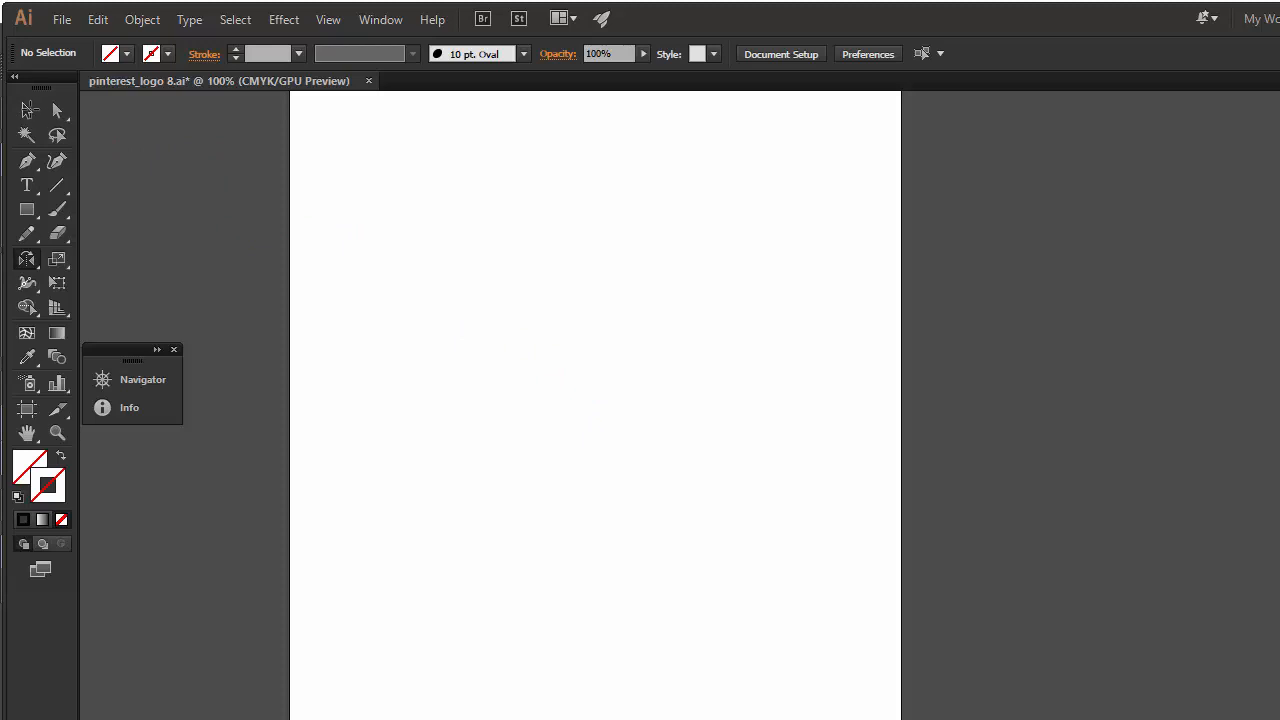
pyautogui.click(27, 111)
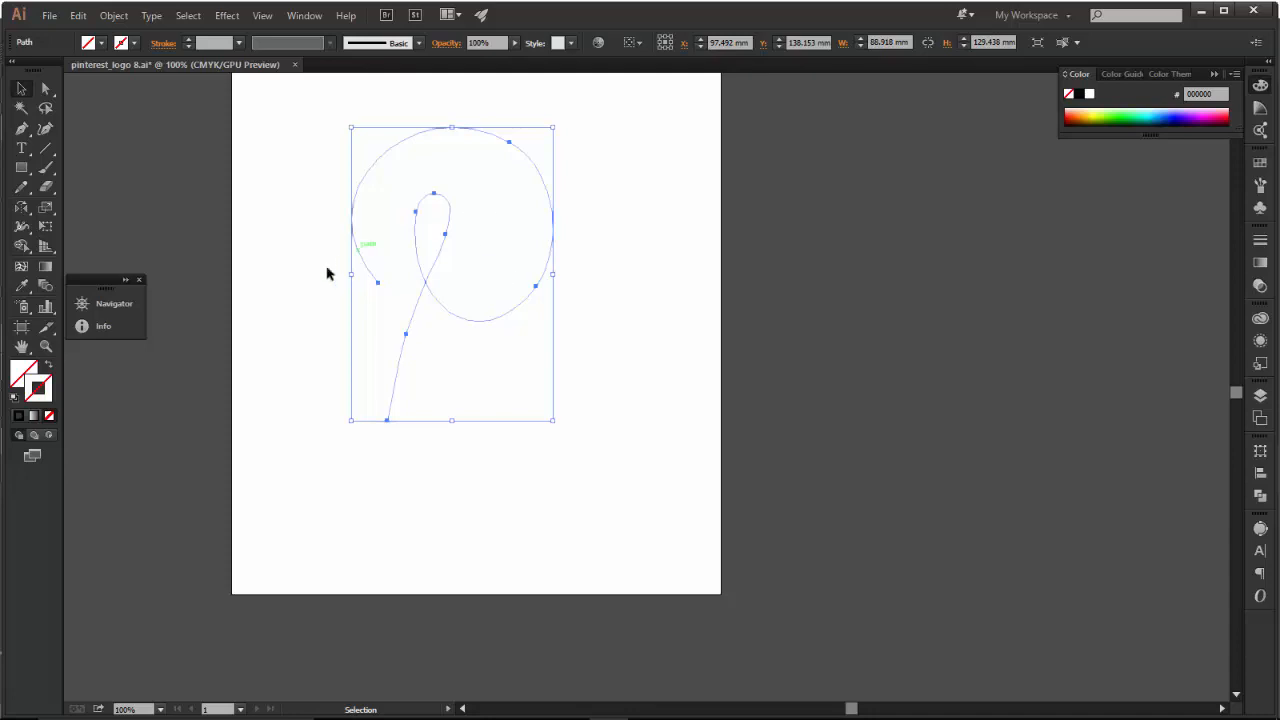
pyautogui.click(424, 188)
# Save the document as pinterest_logo 8 in Saved Pictures, replacing the existing file in the legacy Illustrator 8 version again.
pyautogui.click(49, 15)
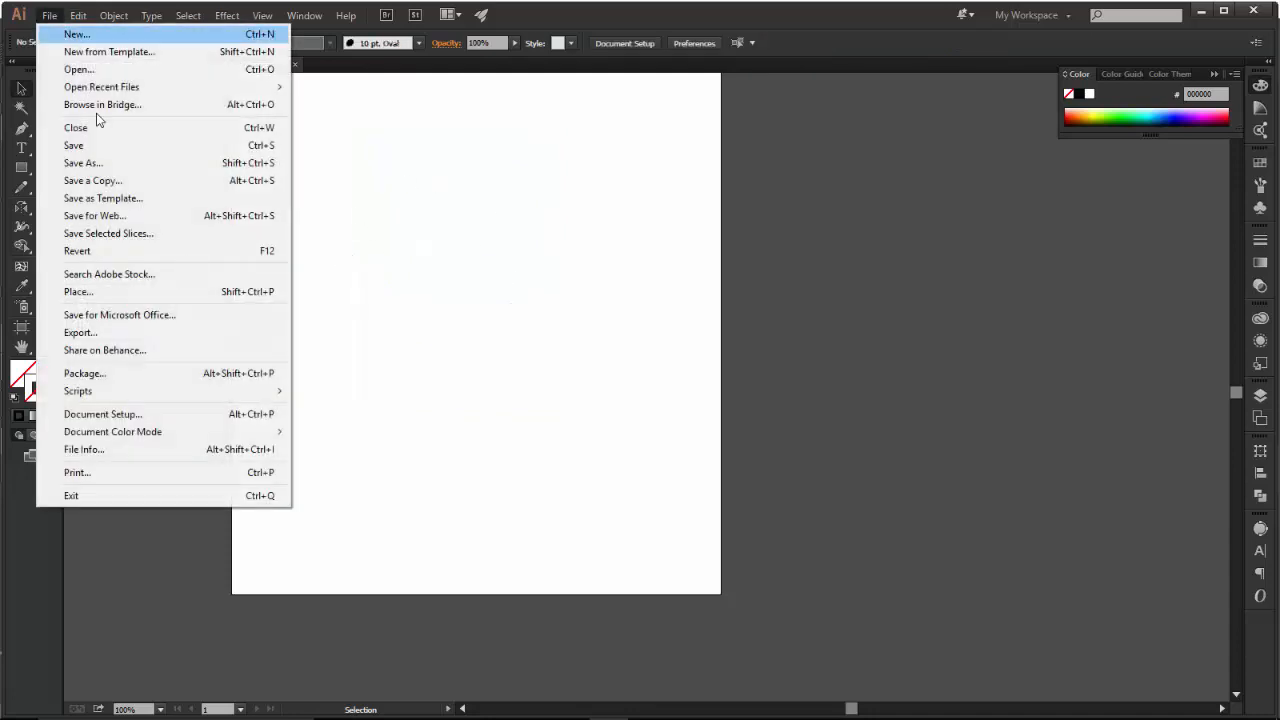
pyautogui.click(122, 163)
pyautogui.click(379, 178)
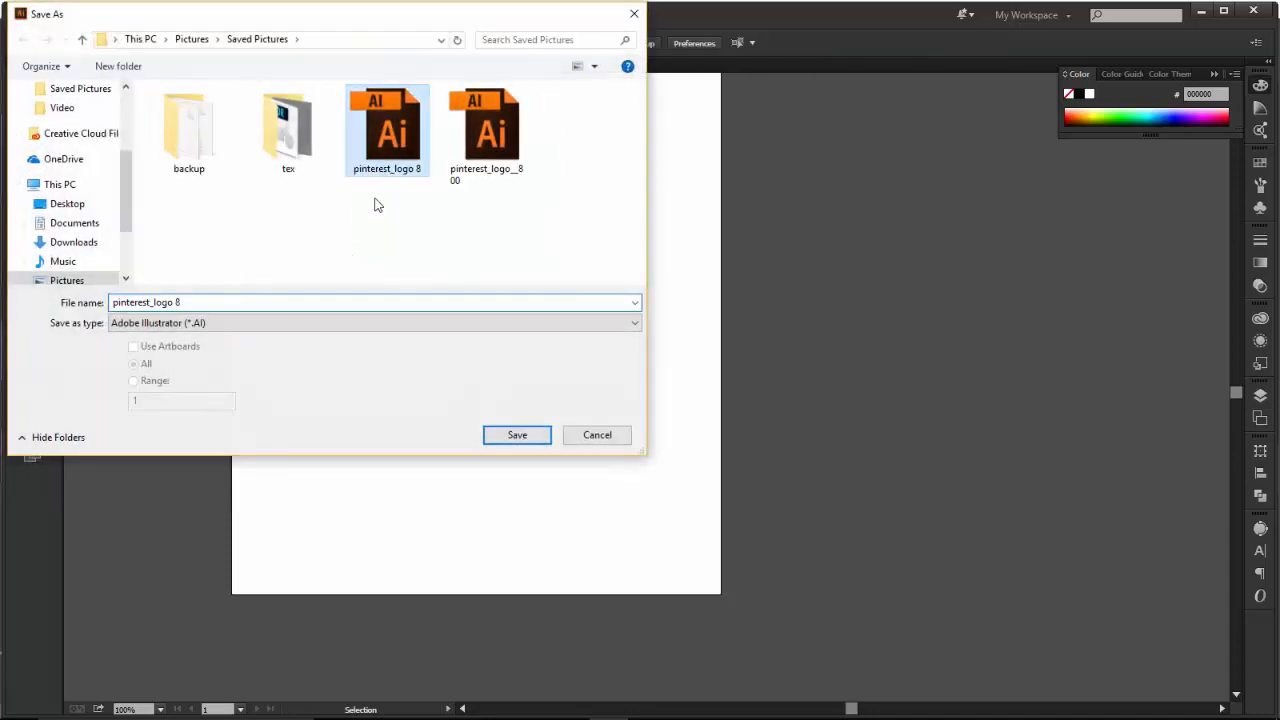
pyautogui.click(506, 437)
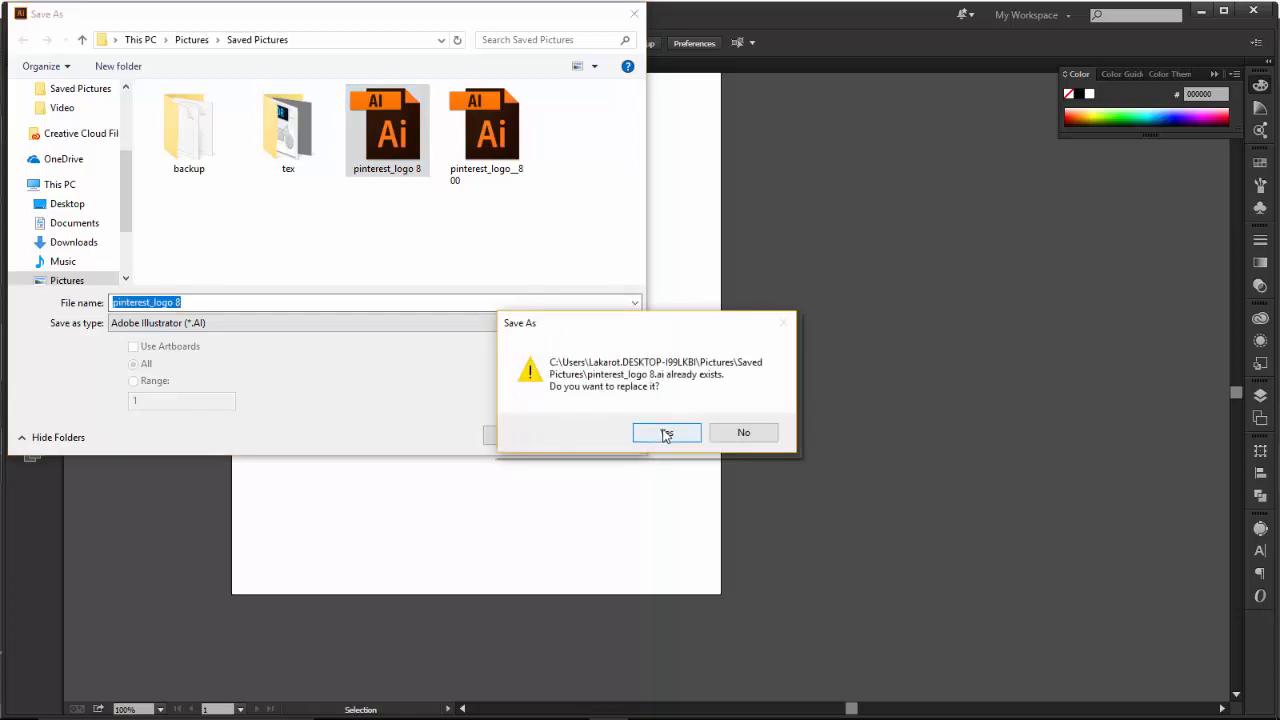
pyautogui.click(665, 433)
pyautogui.click(590, 152)
pyautogui.click(578, 344)
pyautogui.click(693, 569)
pyautogui.click(726, 393)
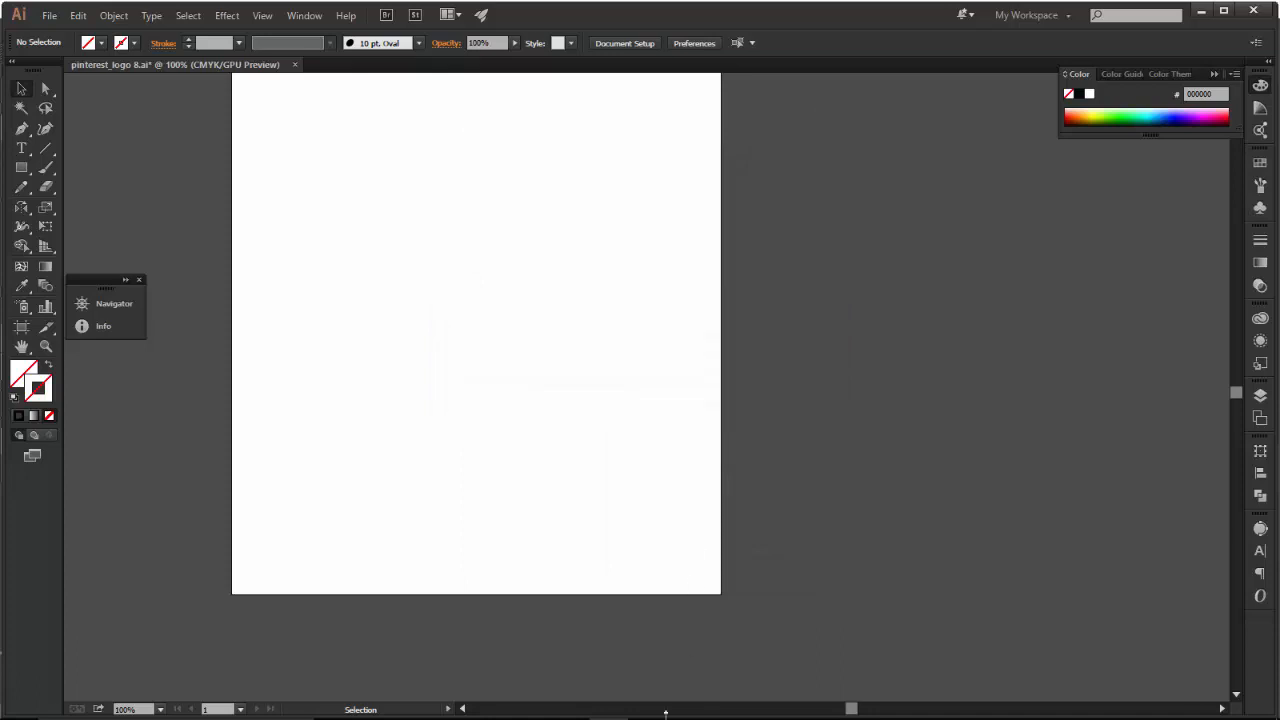
# Switch to Cinema 4D and open pinterest_logo 8 under the same name and title, importing at scale 1 in centimeters with connected splines.
pyautogui.moveTo(568, 706)
pyautogui.click(491, 705)
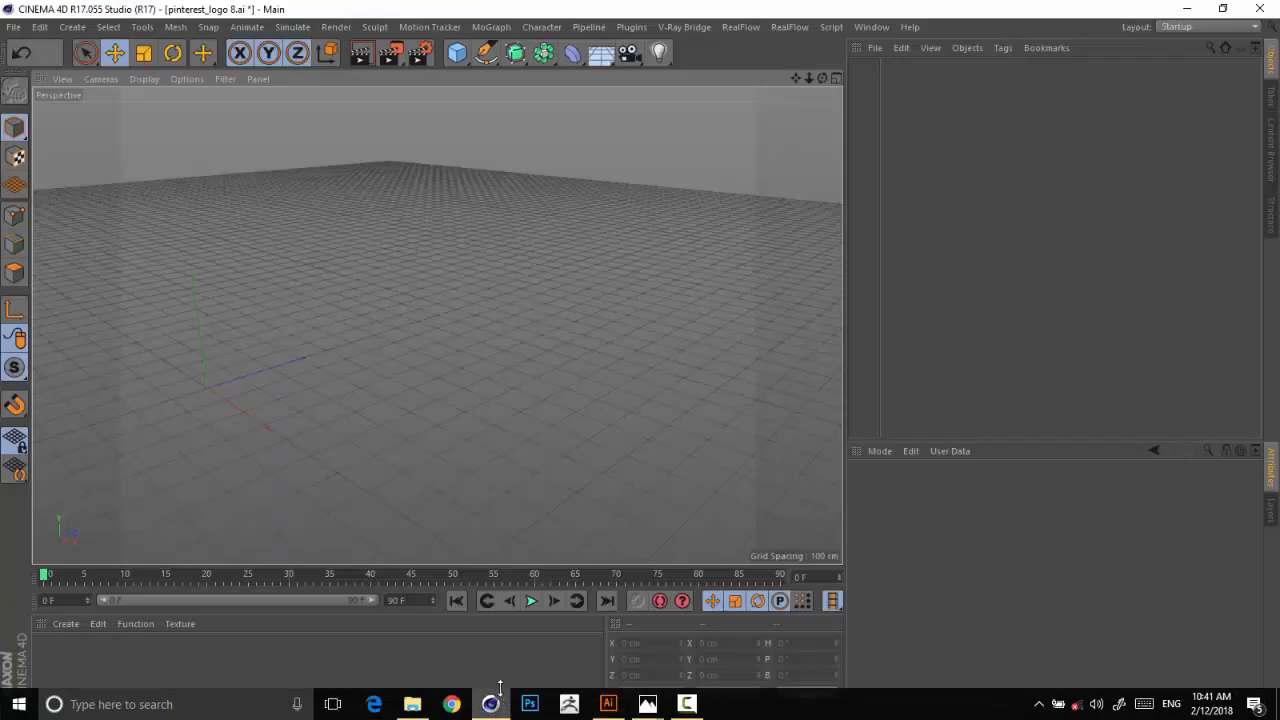
pyautogui.click(14, 27)
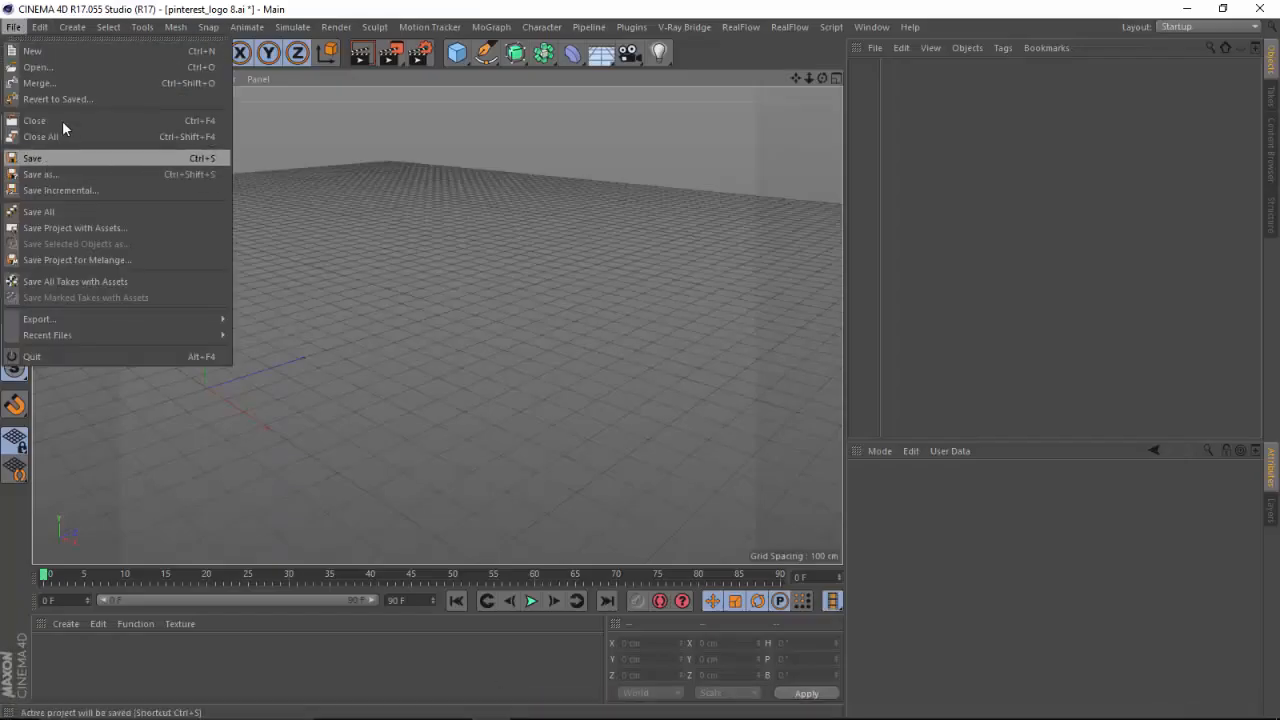
pyautogui.click(61, 71)
pyautogui.click(300, 312)
pyautogui.click(508, 377)
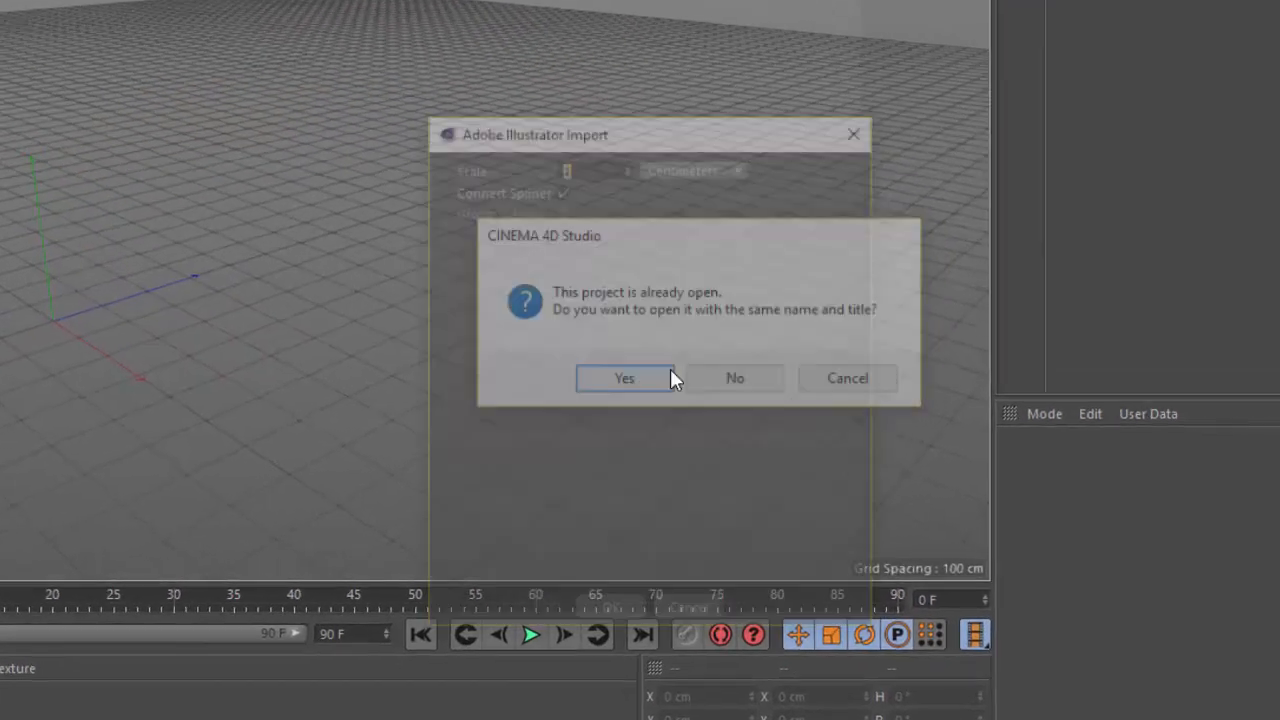
pyautogui.click(628, 411)
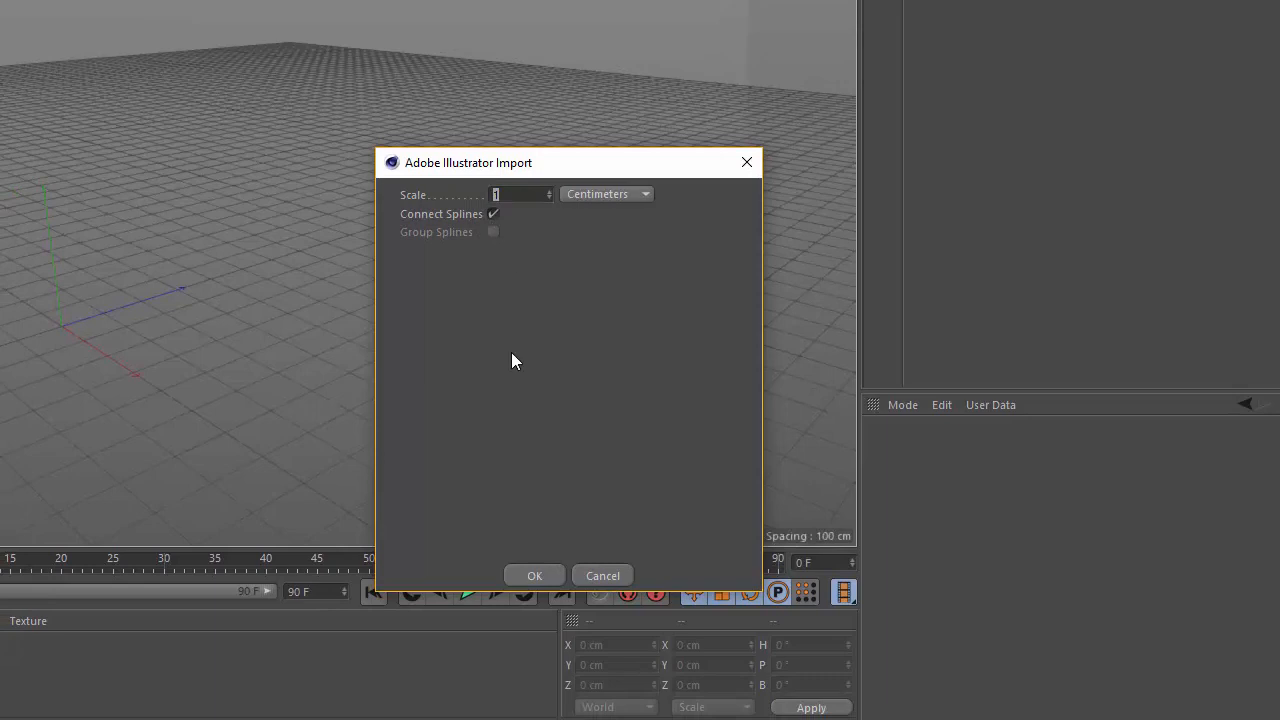
pyautogui.click(534, 575)
# Edit the P spline in point mode, moving the inner loop's right-hand and top points along Z, the top one to about 37.7 cm.
pyautogui.moveTo(823, 80)
pyautogui.mouseDown()
pyautogui.moveTo(562, 106)
pyautogui.moveTo(805, 77)
pyautogui.moveTo(848, 56)
pyautogui.moveTo(836, 79)
pyautogui.moveTo(803, 91)
pyautogui.moveTo(824, 66)
pyautogui.moveTo(867, 94)
pyautogui.moveTo(921, 62)
pyautogui.moveTo(812, 77)
pyautogui.mouseUp()
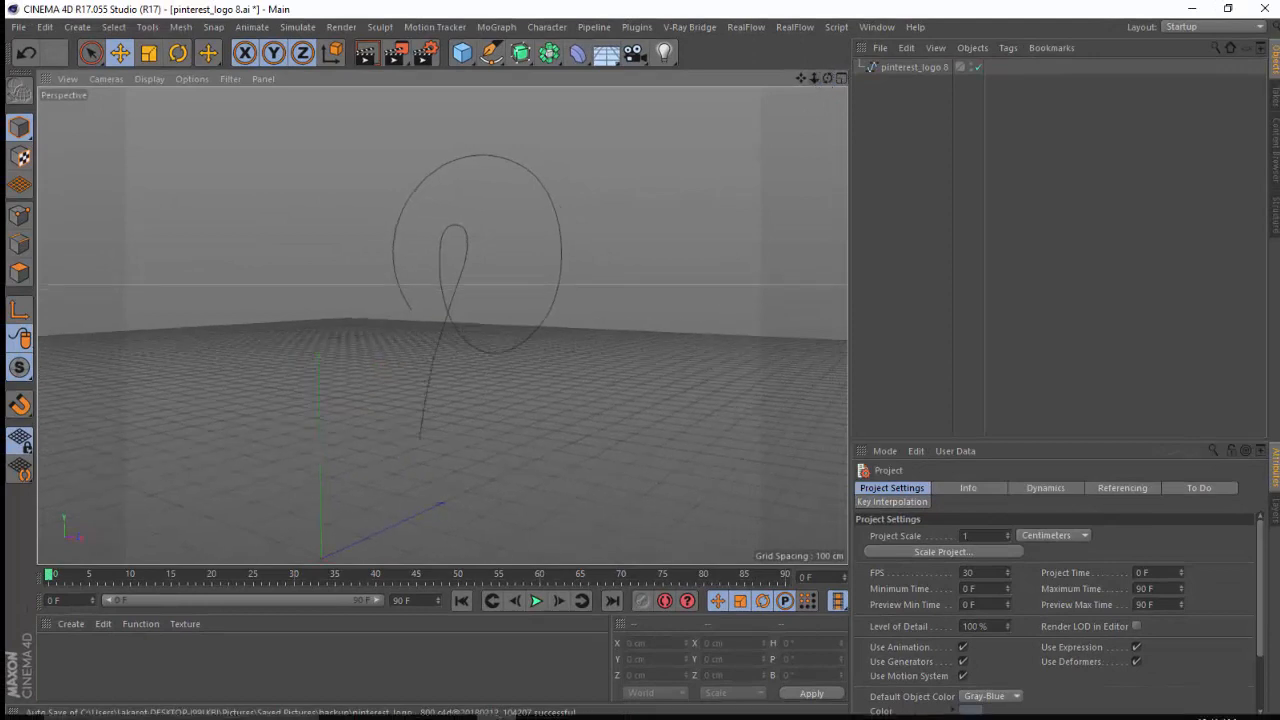
pyautogui.moveTo(651, 704)
pyautogui.moveTo(589, 643)
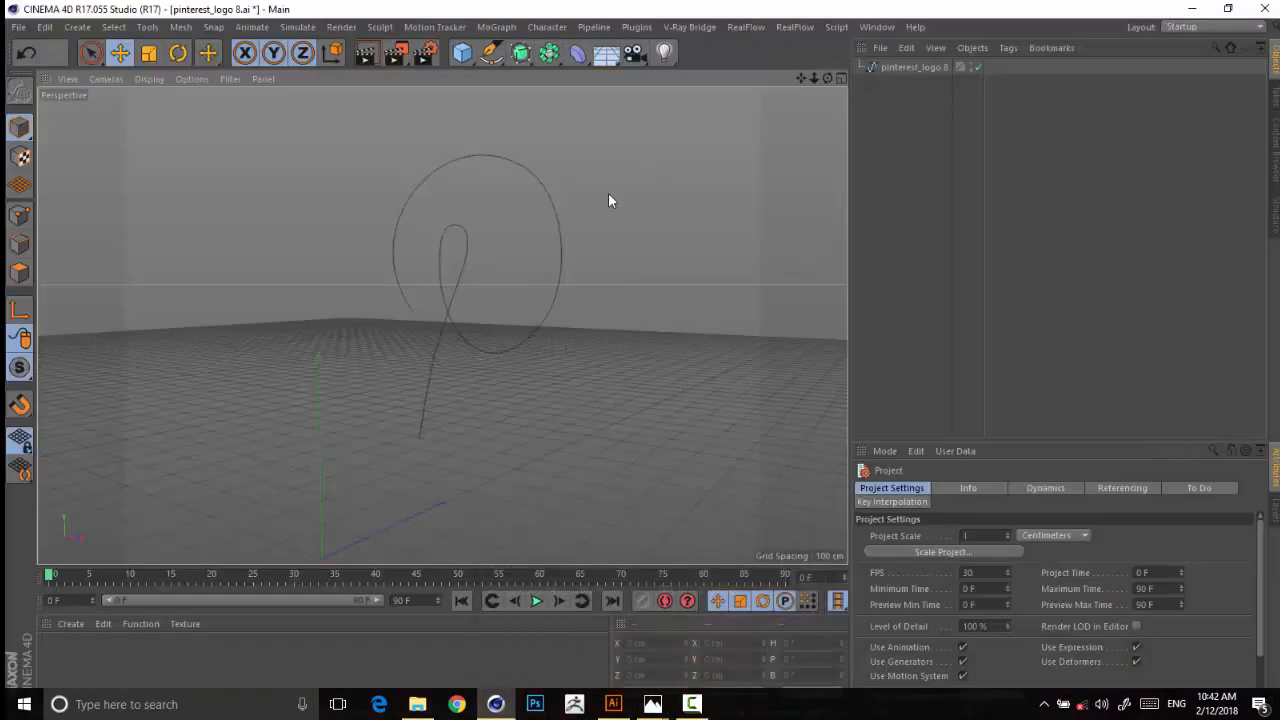
pyautogui.click(410, 307)
pyautogui.moveTo(814, 79); pyautogui.dragTo(216, 151)
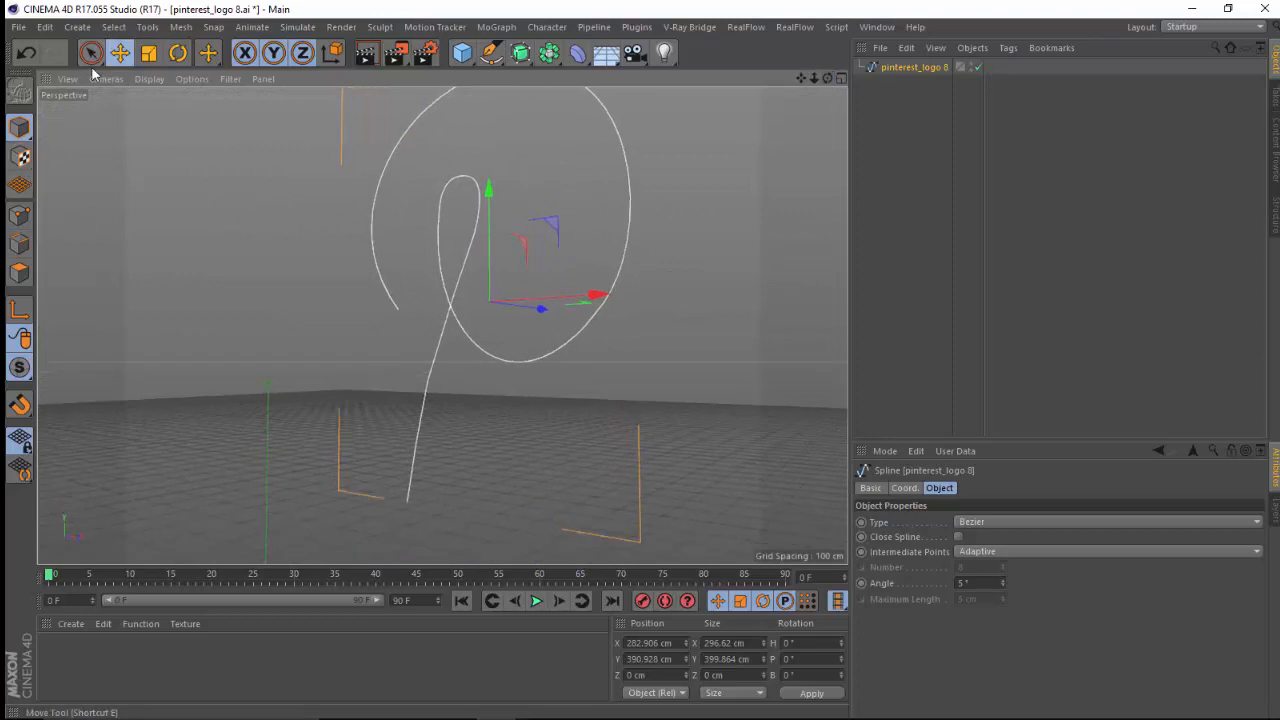
pyautogui.click(19, 214)
pyautogui.click(475, 231)
pyautogui.moveTo(528, 246); pyautogui.dragTo(557, 257)
pyautogui.click(460, 175)
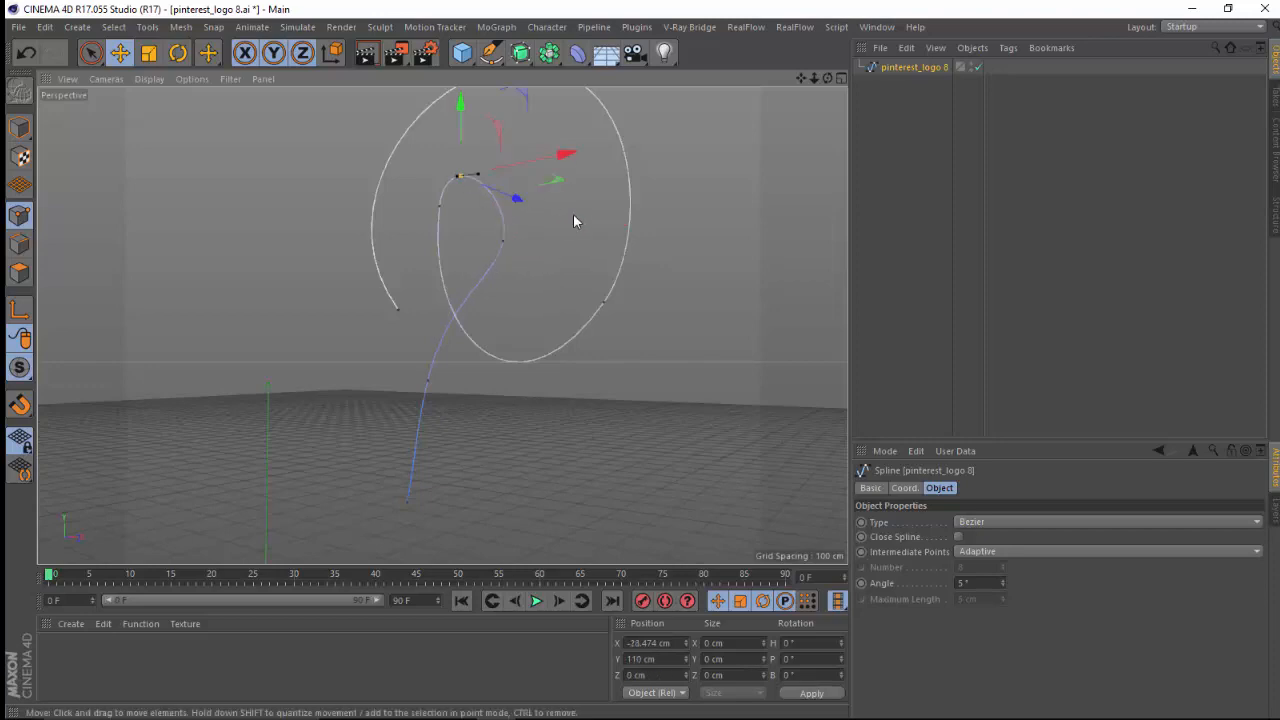
pyautogui.moveTo(521, 208); pyautogui.dragTo(541, 215)
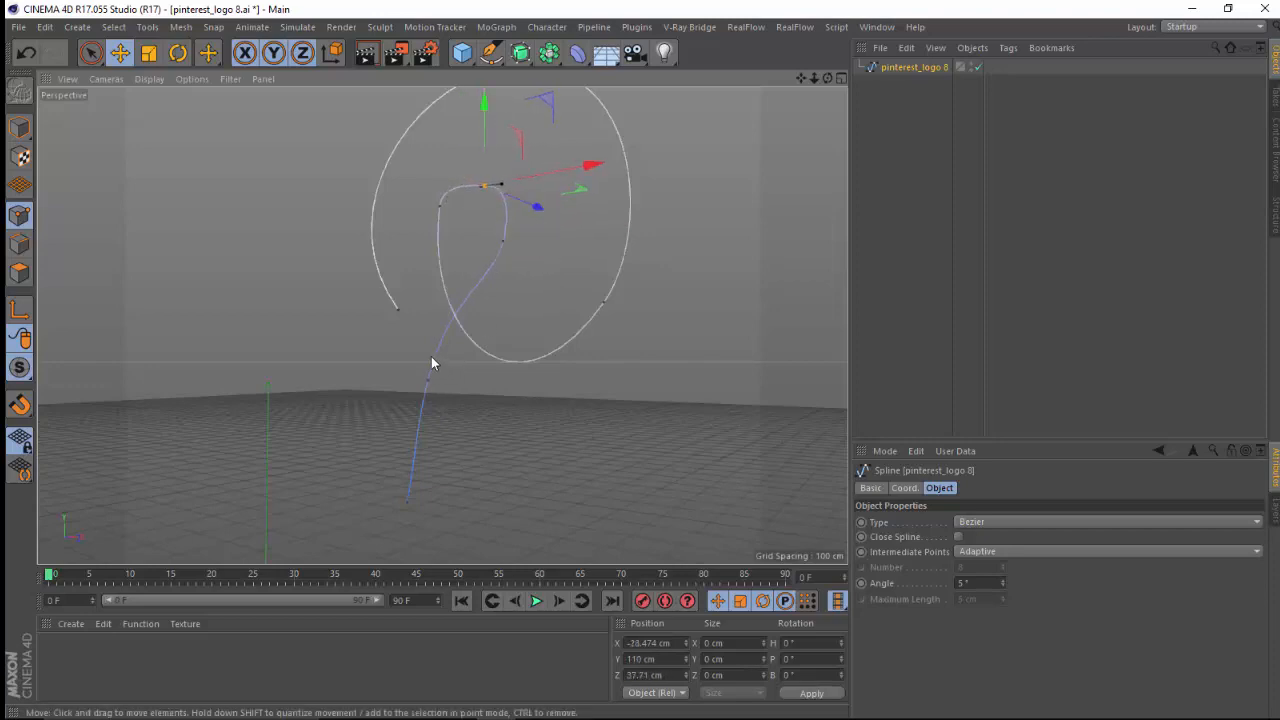
# Select the two lower stem points of the P spline and move them along Z in line with the offset loop point.
pyautogui.press('space')
pyautogui.moveTo(427, 376); pyautogui.dragTo(411, 498)
pyautogui.moveTo(493, 455); pyautogui.dragTo(556, 453)
pyautogui.hotkey('ctrl', 'z')
pyautogui.moveTo(477, 433); pyautogui.dragTo(522, 415)
pyautogui.moveTo(820, 81); pyautogui.dragTo(665, 275)
pyautogui.moveTo(657, 443); pyautogui.dragTo(609, 454)
# With the Pen tool, raise the inner loop's top point to about Y 117 cm and adjust the adjacent point's tangent.
pyautogui.click(491, 171)
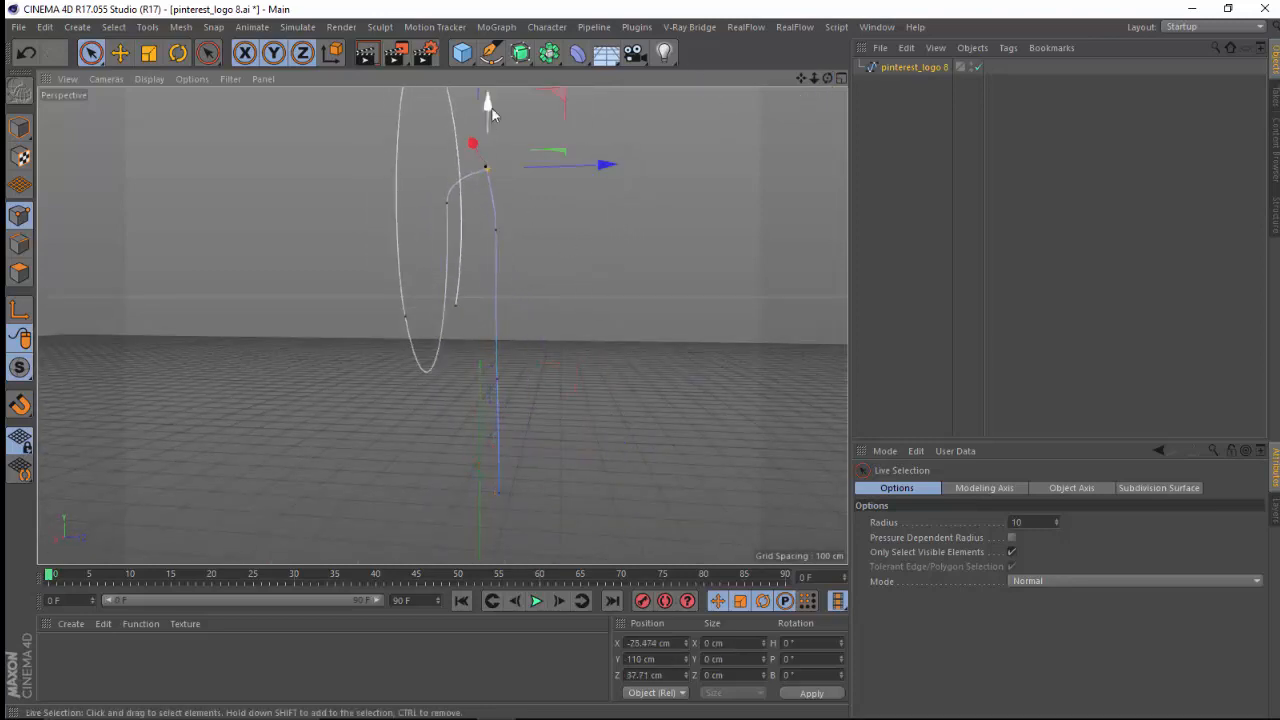
pyautogui.moveTo(821, 77); pyautogui.dragTo(540, 60)
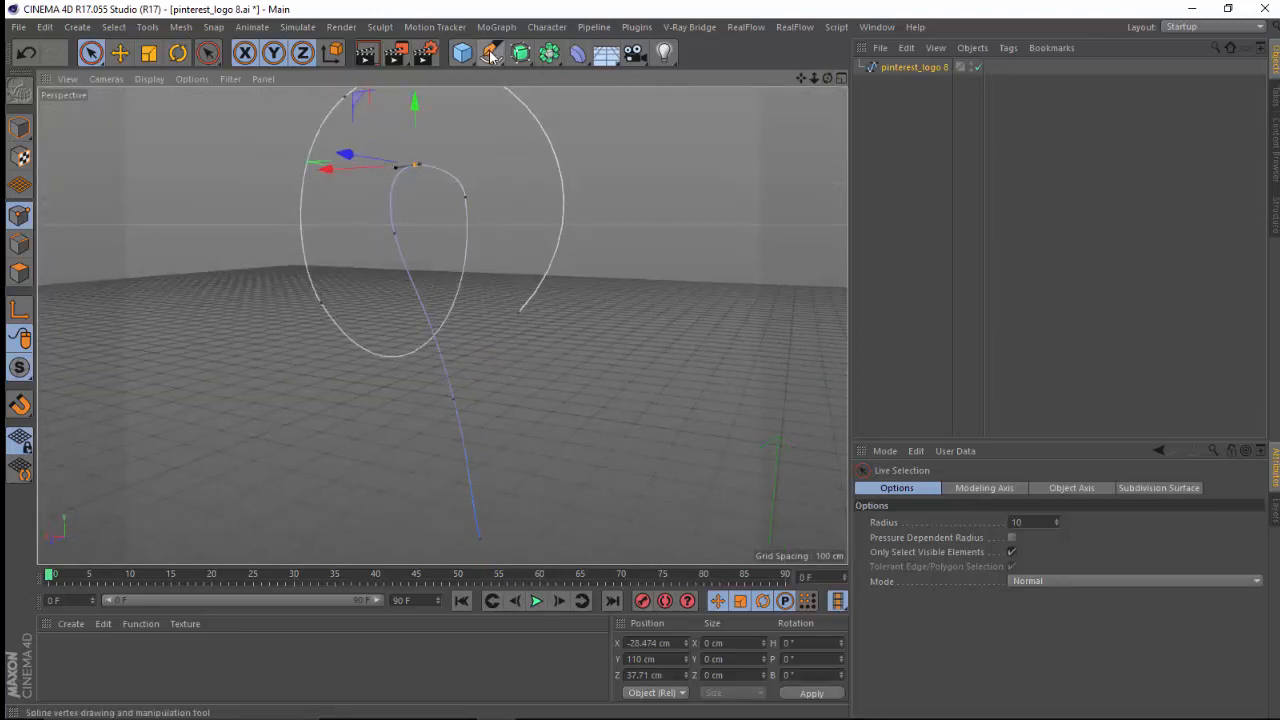
pyautogui.click(490, 53)
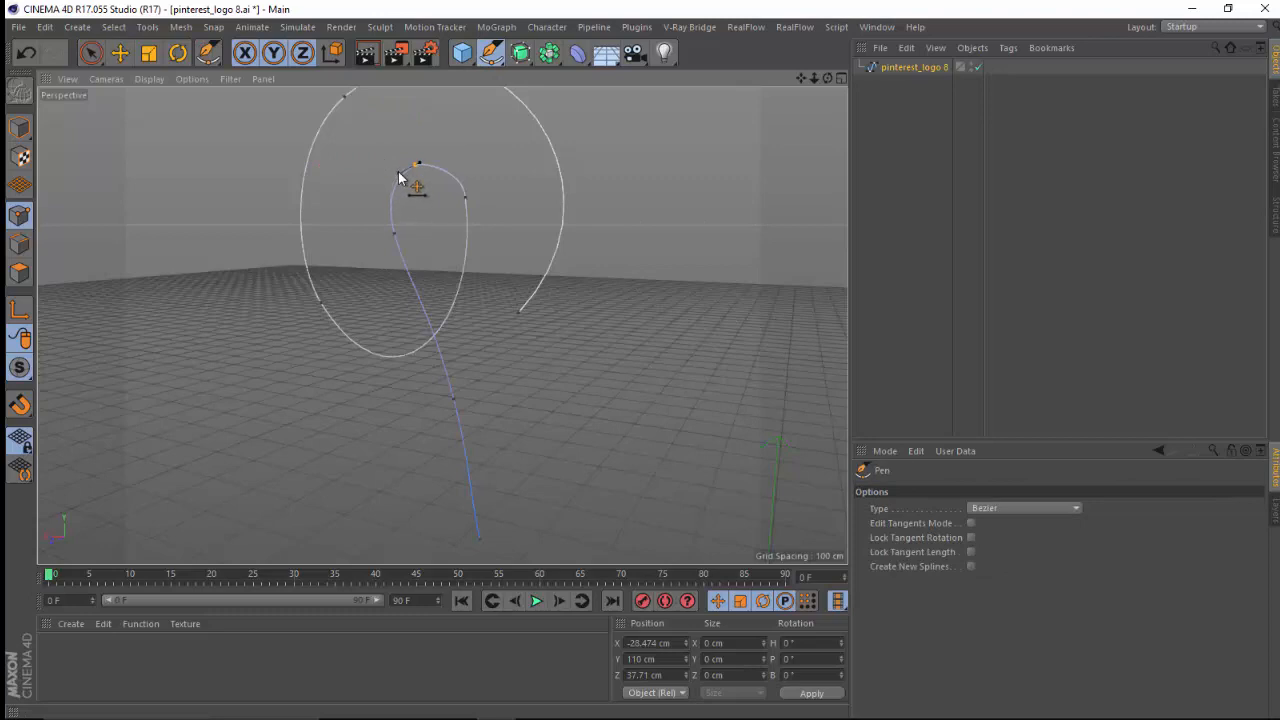
pyautogui.moveTo(423, 170); pyautogui.dragTo(388, 162)
pyautogui.click(466, 199)
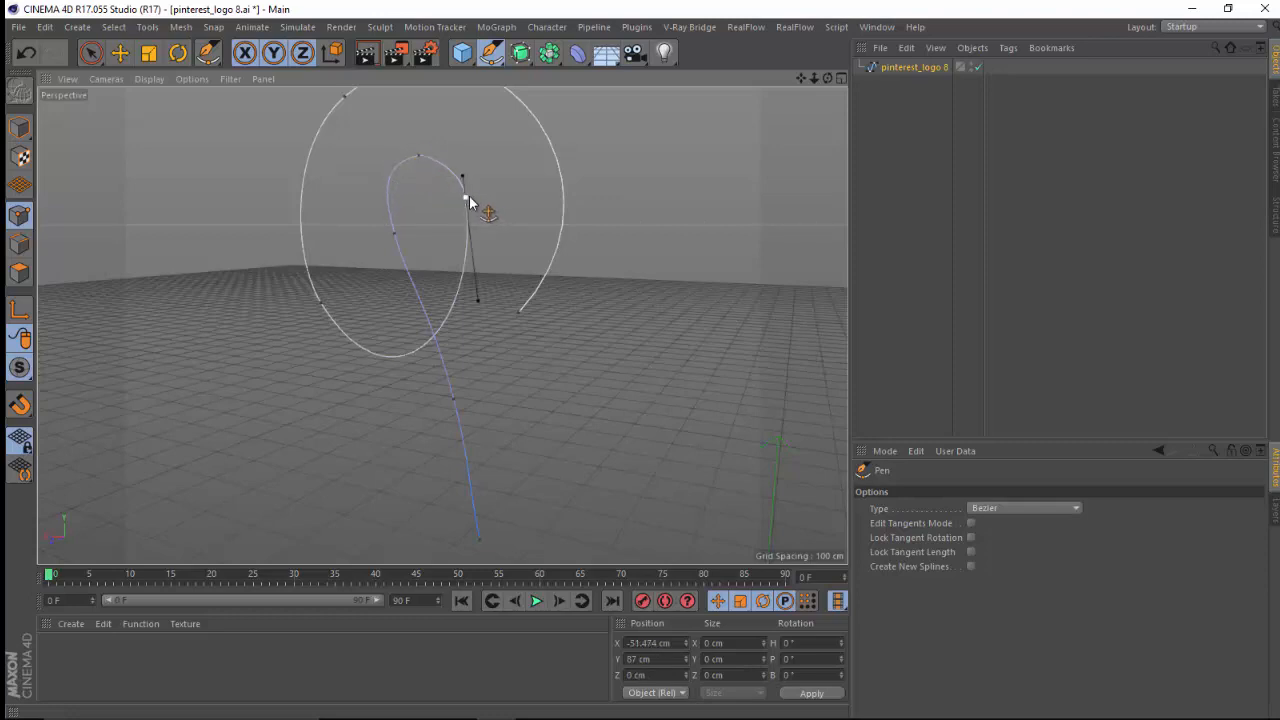
pyautogui.moveTo(463, 175); pyautogui.dragTo(462, 167)
pyautogui.moveTo(828, 79); pyautogui.dragTo(579, 139)
# Move the inner loop's top point along Z to about 32.3 cm.
pyautogui.click(416, 158)
pyautogui.click(119, 53)
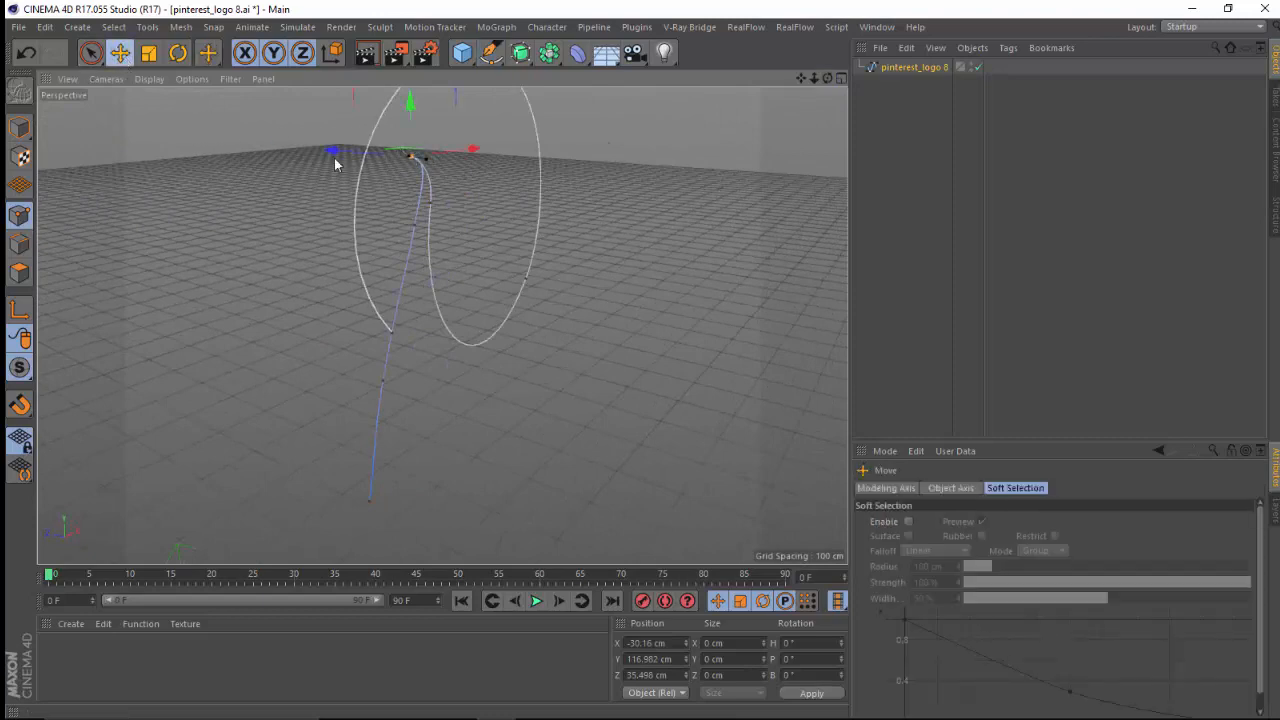
pyautogui.moveTo(333, 155)
pyautogui.mouseDown()
pyautogui.moveTo(352, 145)
pyautogui.moveTo(336, 141)
pyautogui.mouseUp()
pyautogui.moveTo(827, 78); pyautogui.dragTo(725, 127)
# Nudge the inner loop's top point upward with the Move tool and deselect the spline.
pyautogui.click(491, 52)
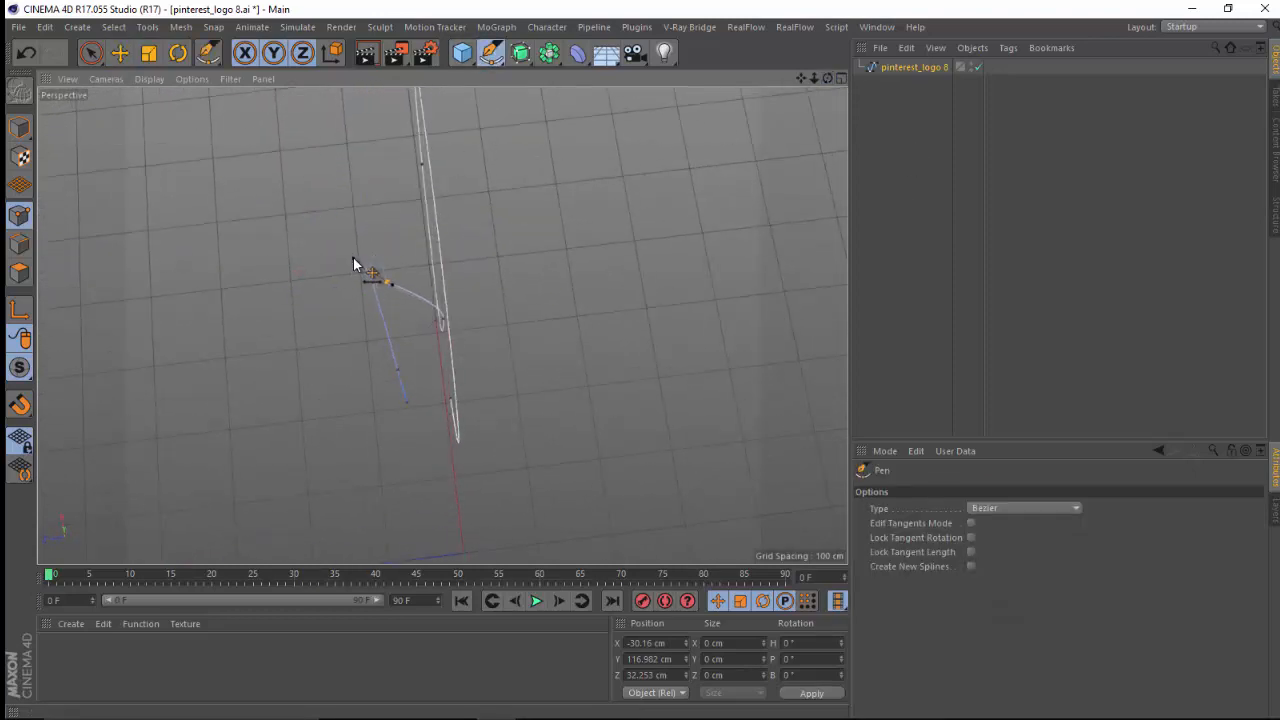
pyautogui.moveTo(830, 78); pyautogui.dragTo(737, 7)
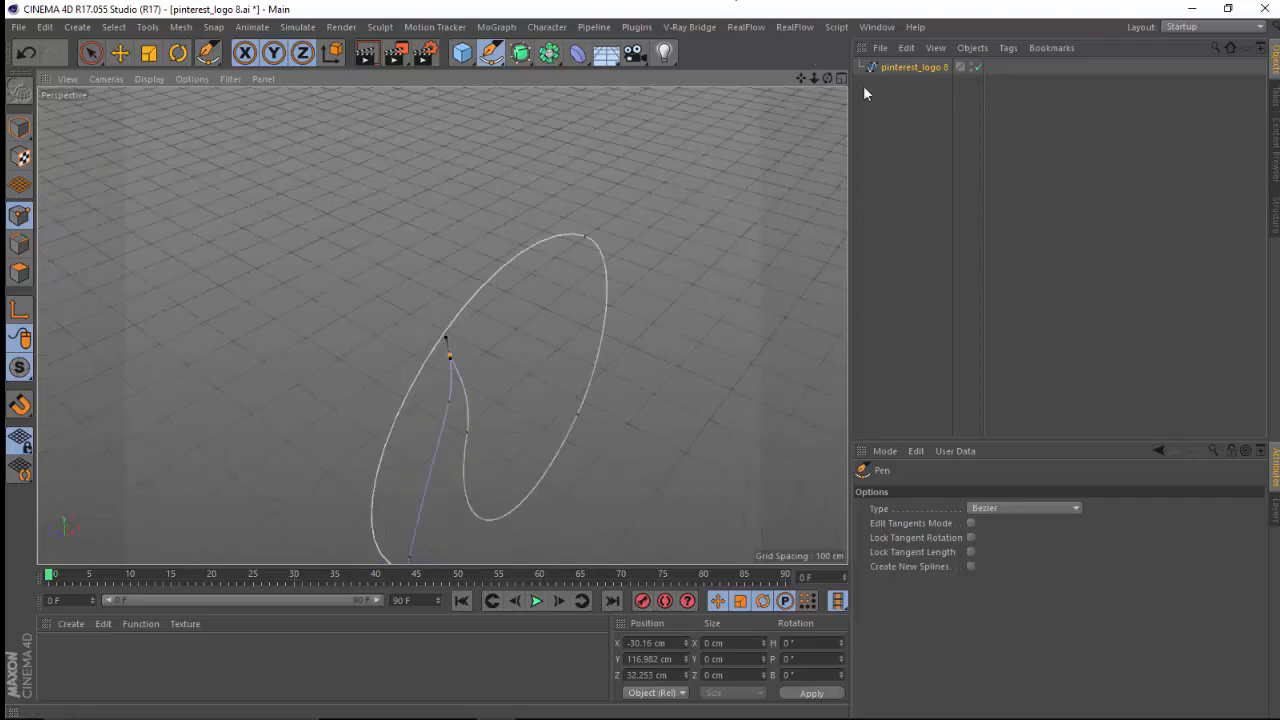
pyautogui.moveTo(827, 78); pyautogui.dragTo(590, 68)
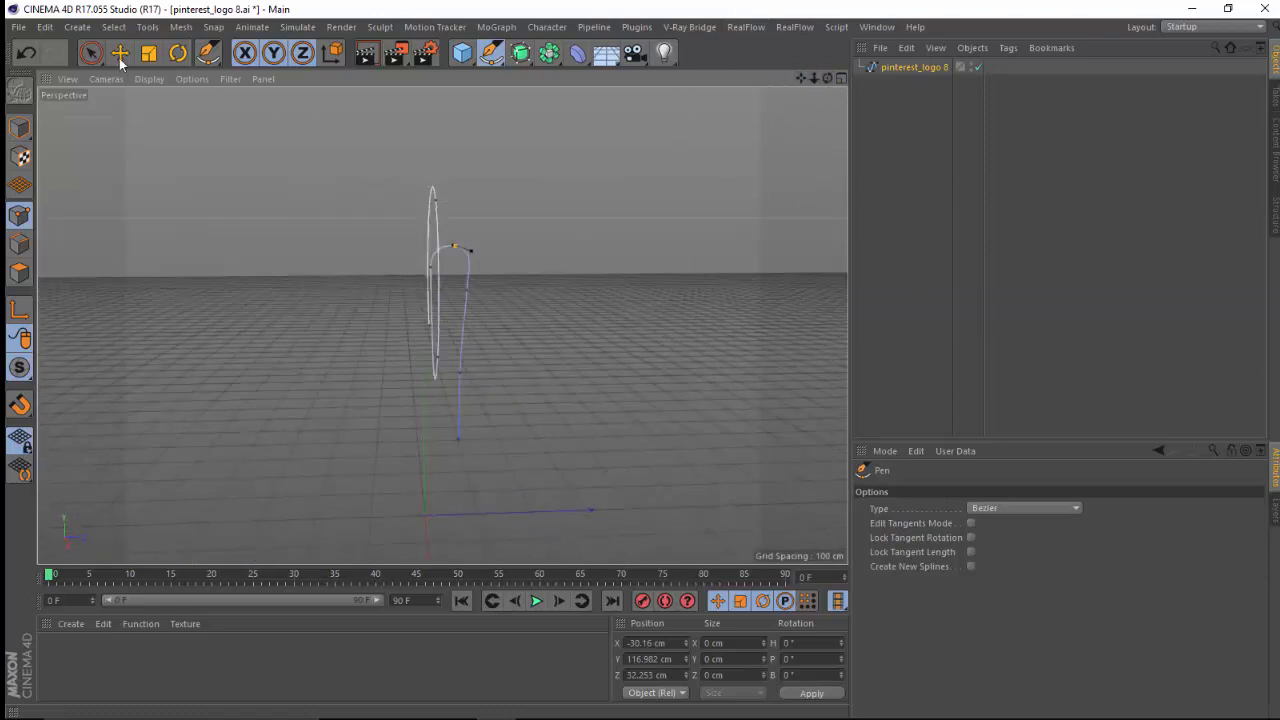
pyautogui.click(119, 55)
pyautogui.moveTo(458, 200); pyautogui.dragTo(474, 180)
pyautogui.moveTo(827, 78); pyautogui.dragTo(866, 77)
pyautogui.click(910, 123)
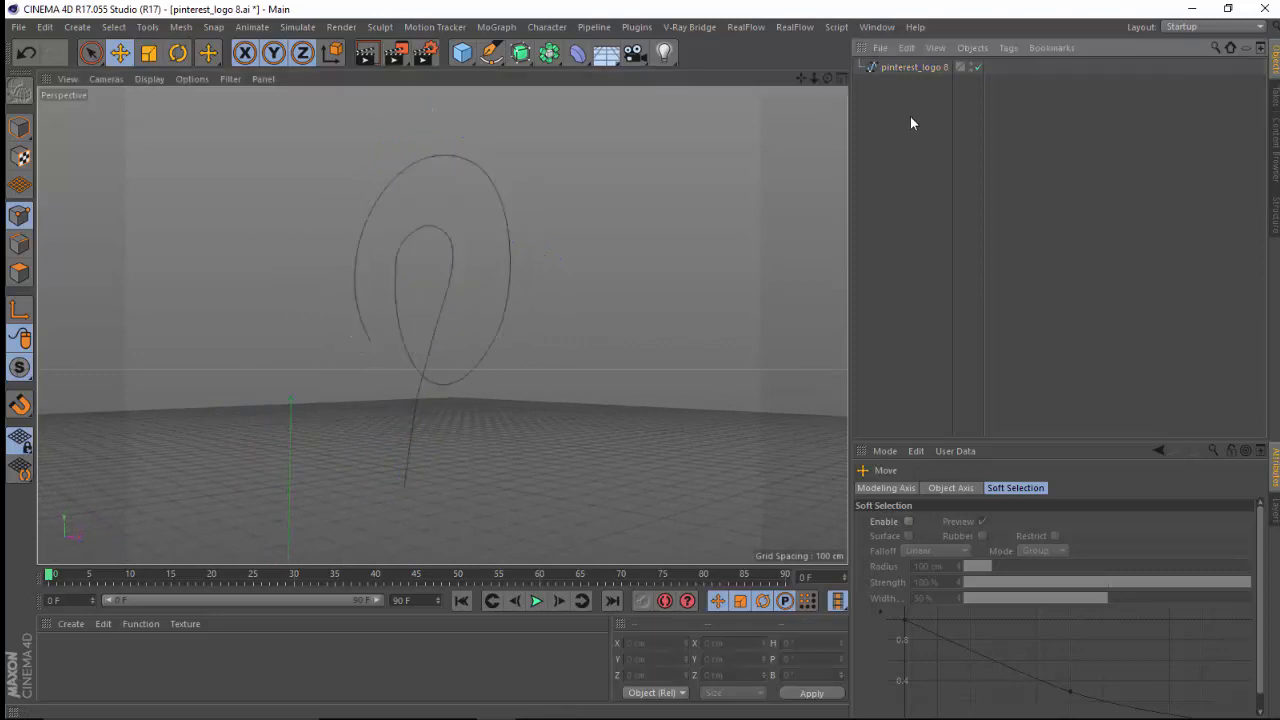
# Add a Spline Wrap deformer and a Capsule primitive to the scene.
pyautogui.click(578, 53)
pyautogui.click(775, 219)
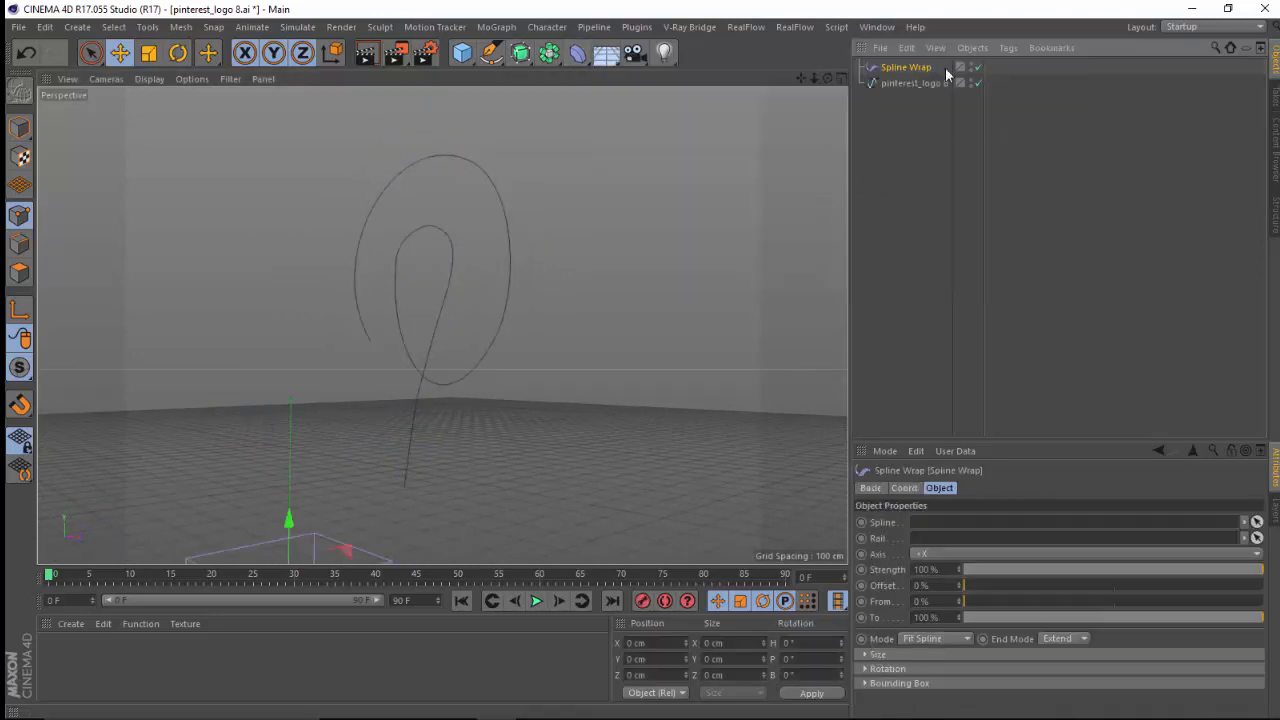
pyautogui.click(463, 56)
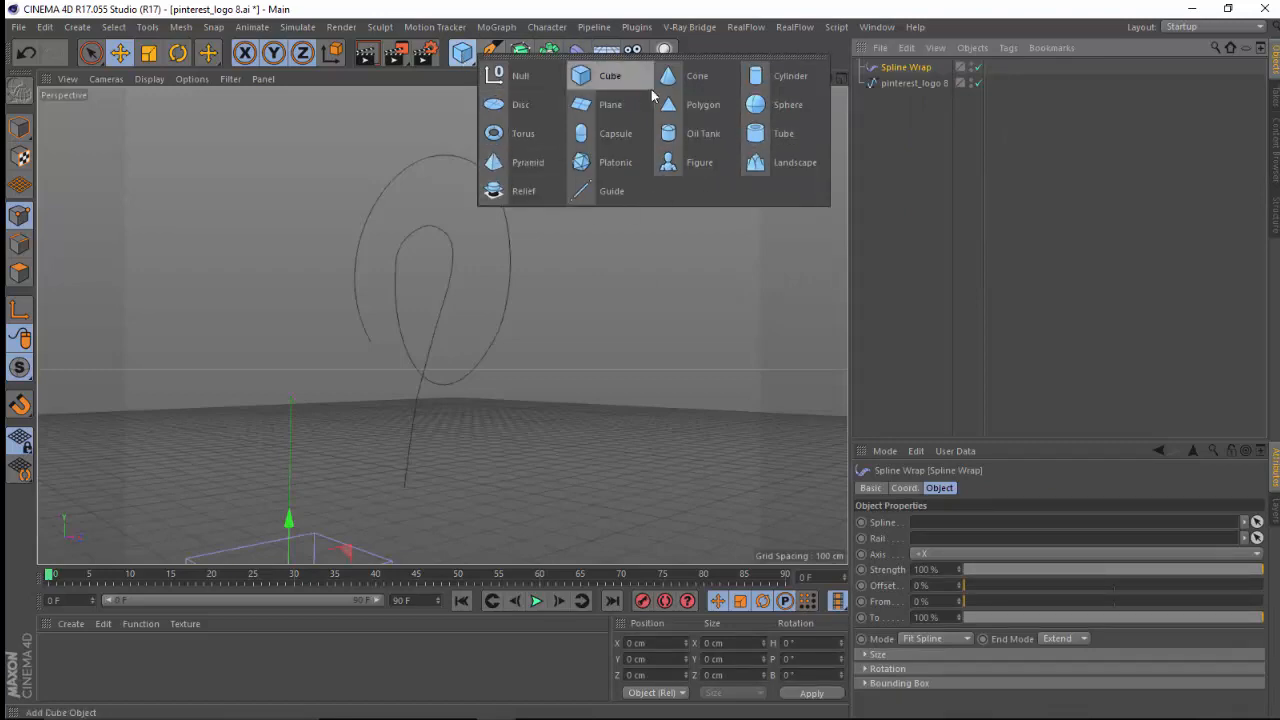
pyautogui.click(604, 134)
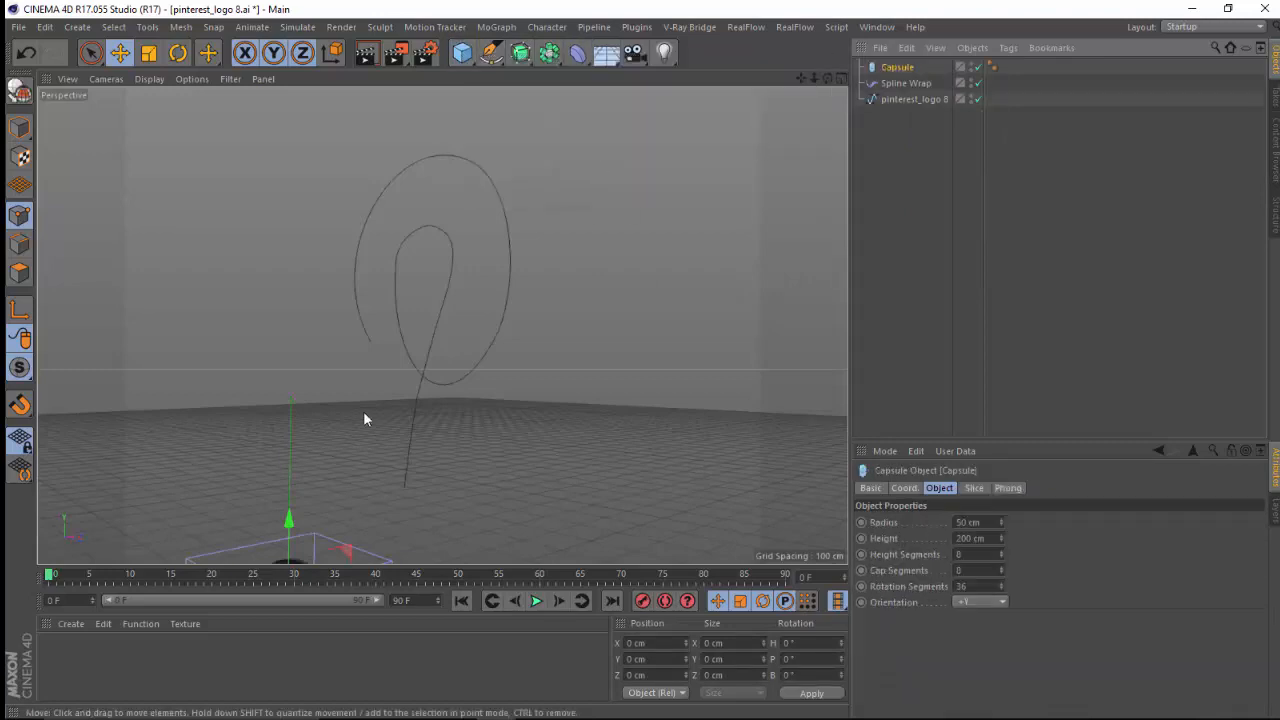
# Set the capsule's radius to 20 cm.
pyautogui.moveTo(813, 78); pyautogui.dragTo(779, 123)
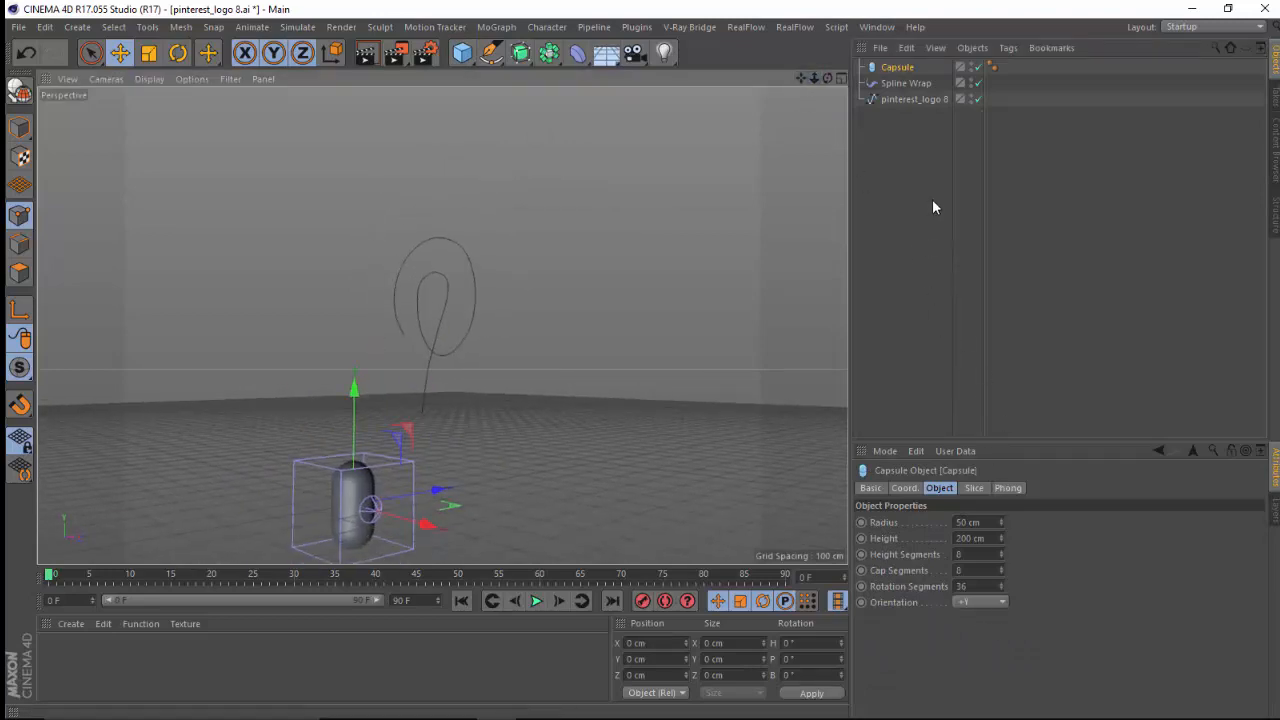
pyautogui.click(990, 521)
pyautogui.write('20')
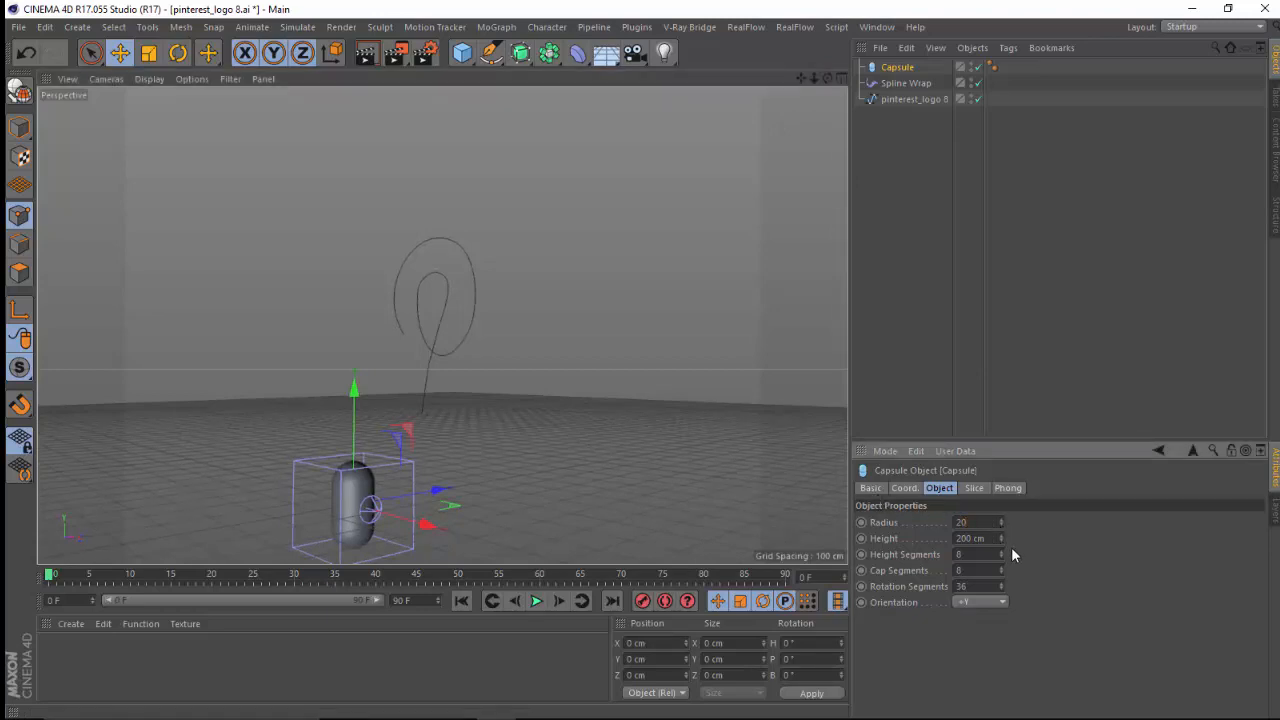
pyautogui.press('Return')
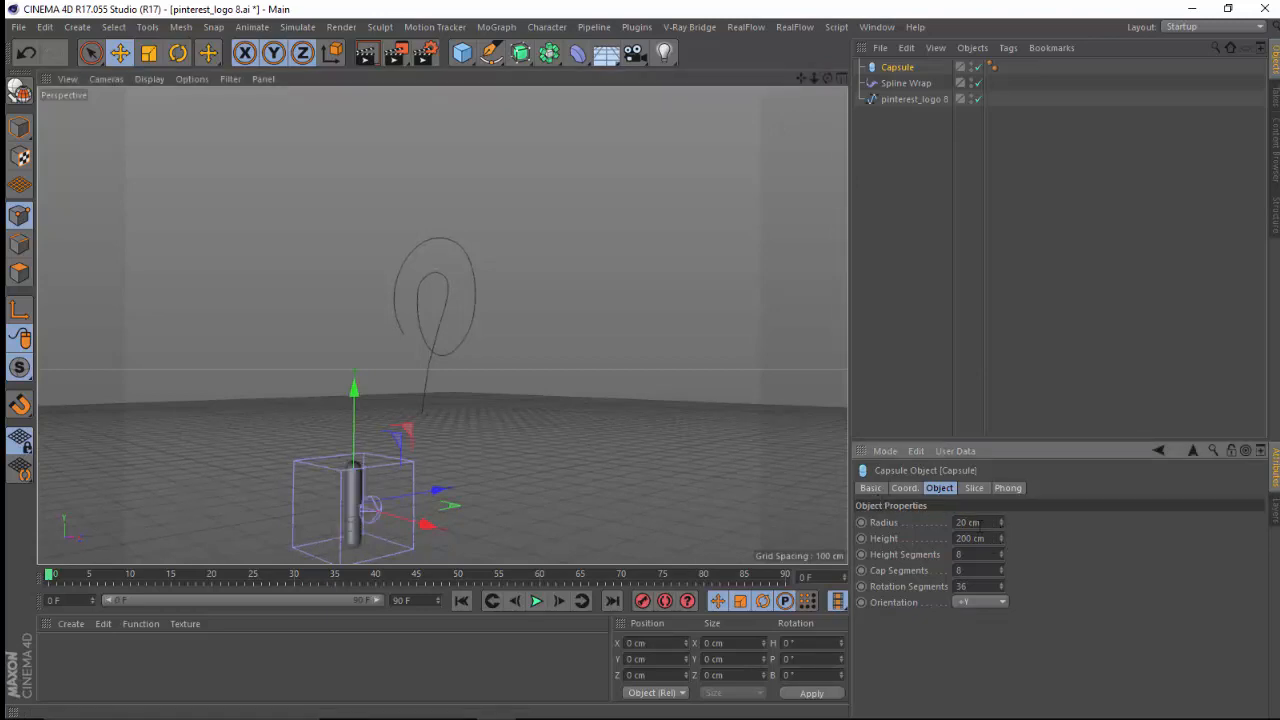
# Check the capsule settings in pinterest_logo__800.c4d and set this capsule's height to 1070 cm, height segments to 331 and cap segments to 130.
pyautogui.click(877, 27)
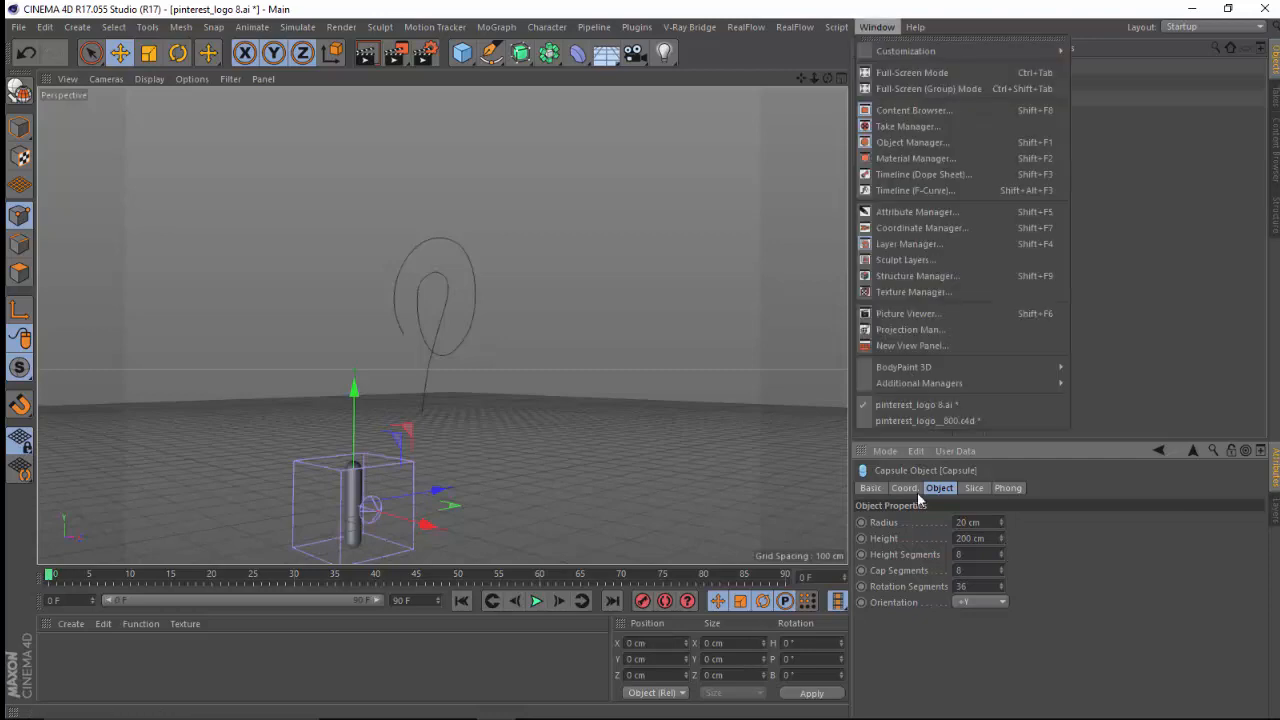
pyautogui.click(919, 420)
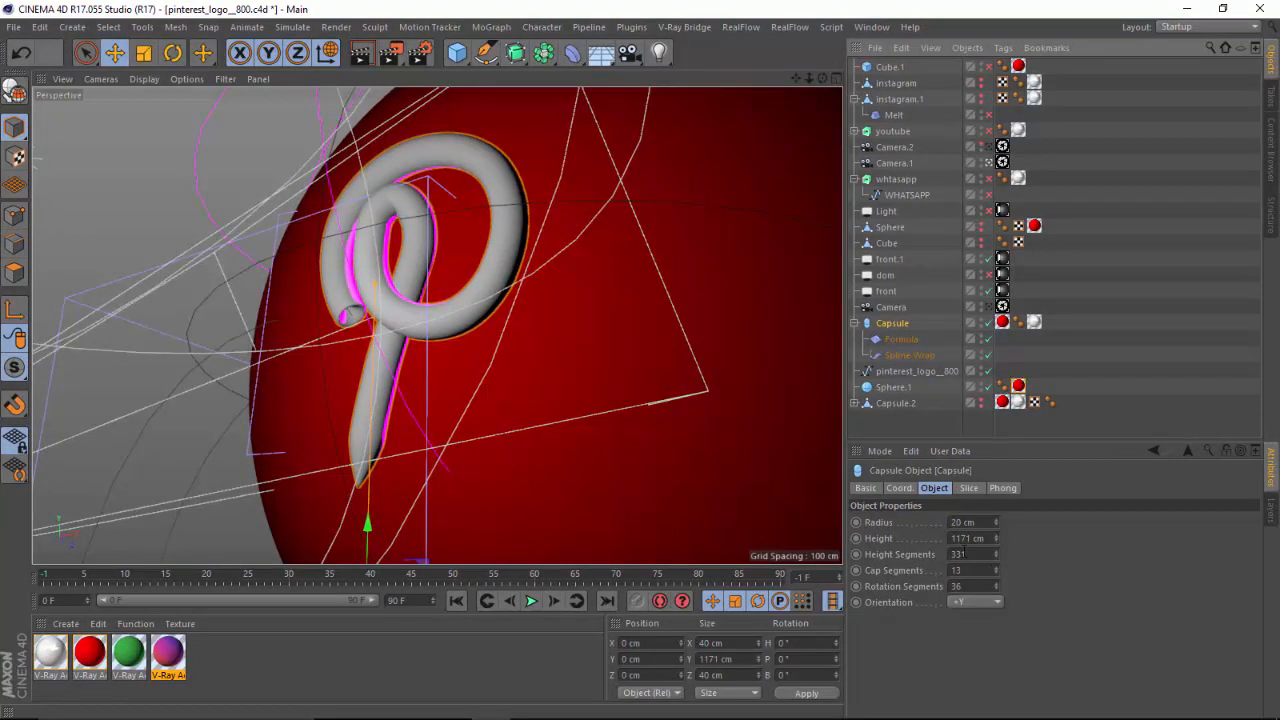
pyautogui.click(871, 27)
pyautogui.click(897, 404)
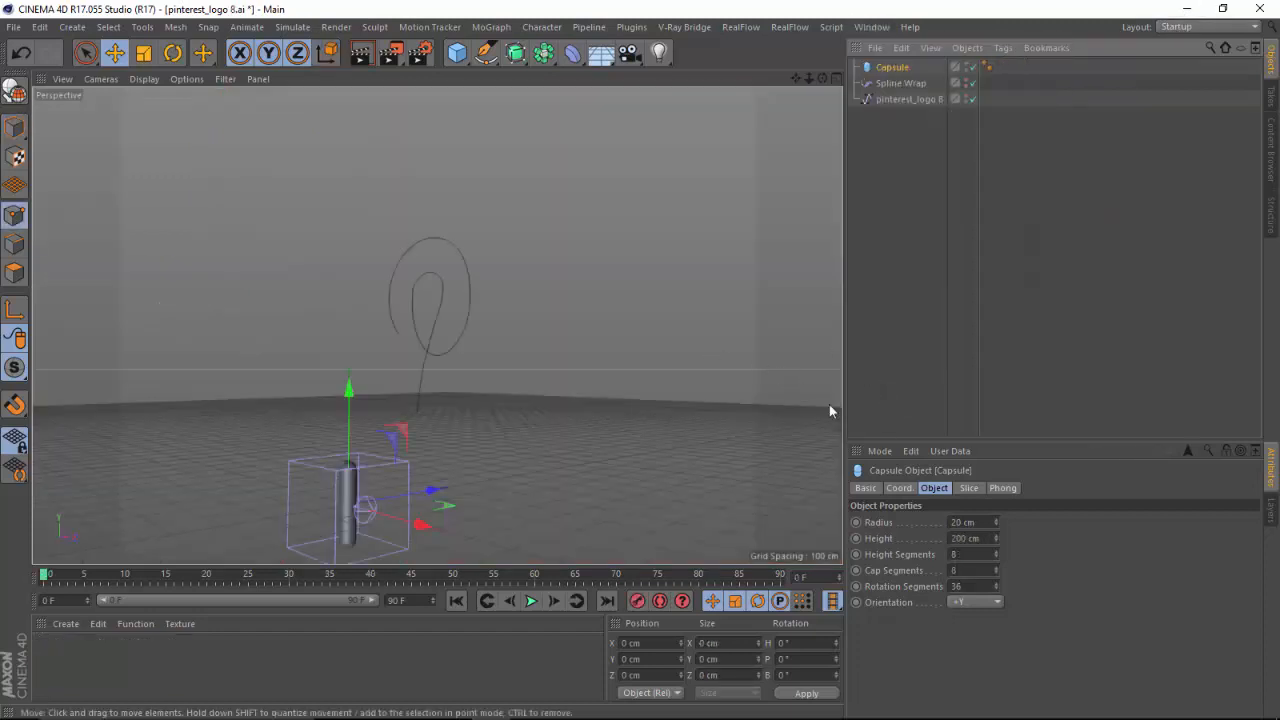
pyautogui.click(987, 538)
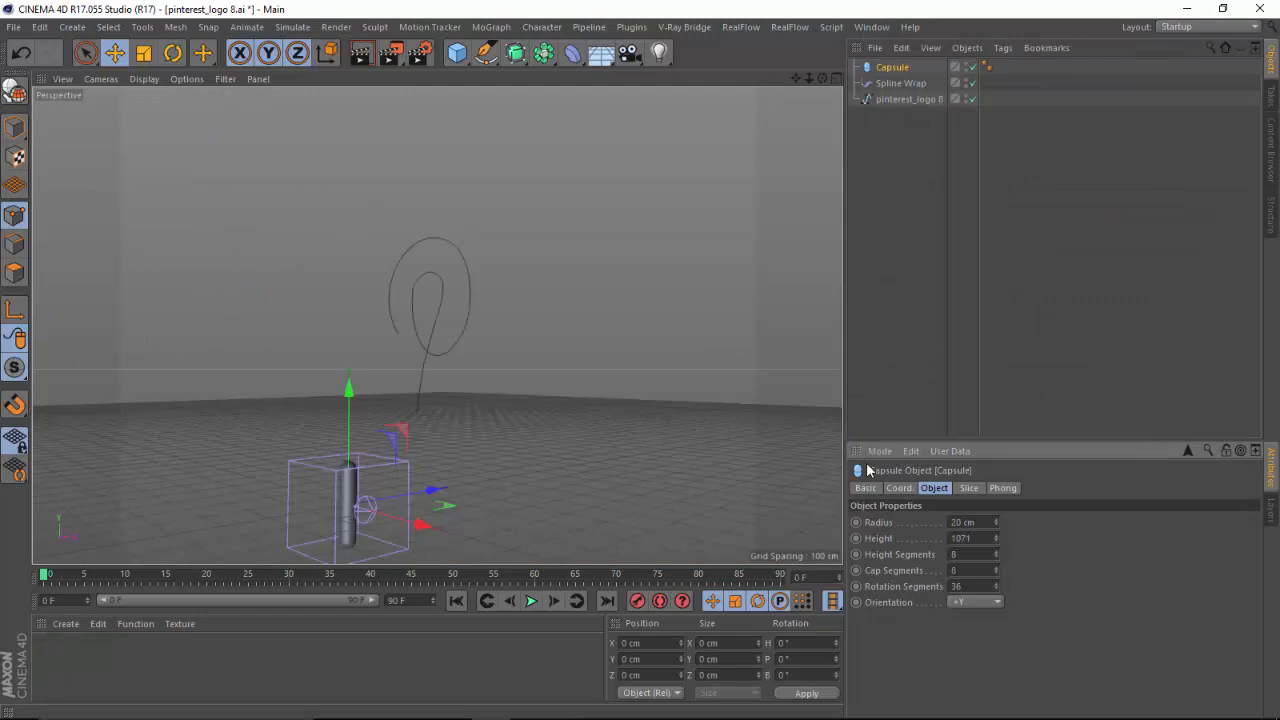
pyautogui.write('1070')
pyautogui.press('Tab')
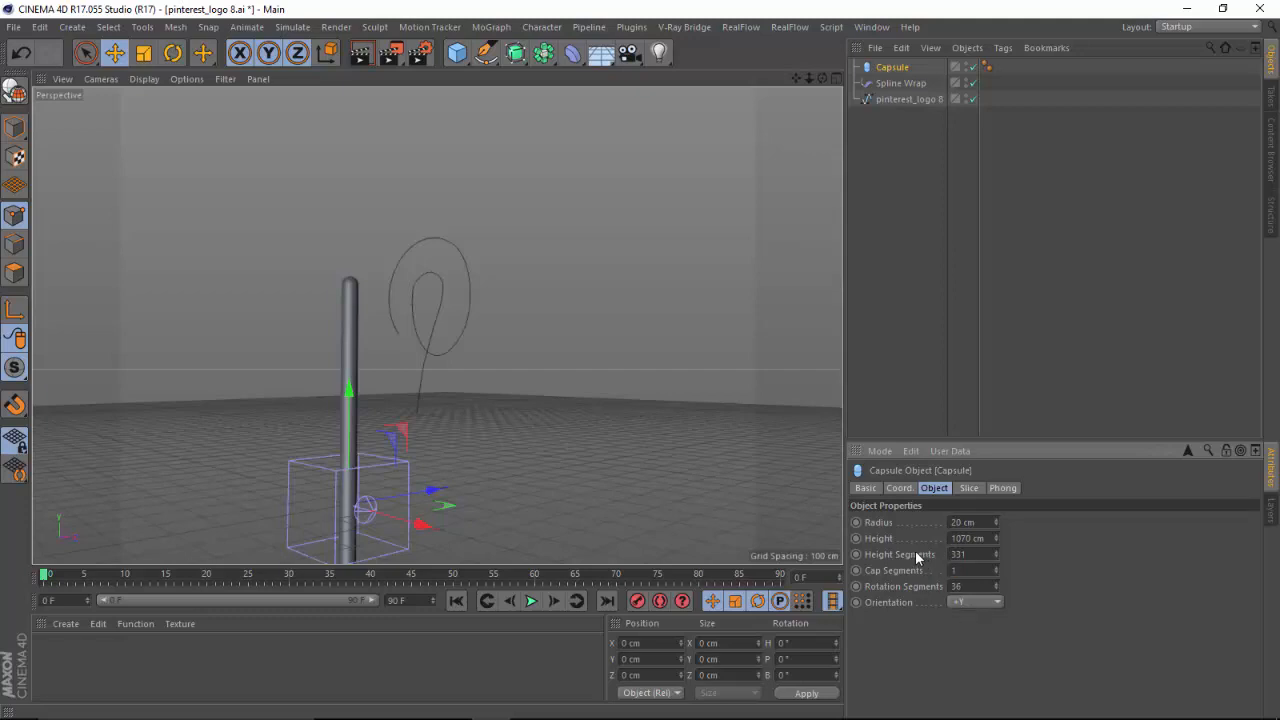
pyautogui.write('130')
pyautogui.press('Return')
# Assign the pinterest_logo 8 spline to the Spline Wrap and nest the deformer under the Capsule.
pyautogui.click(902, 84)
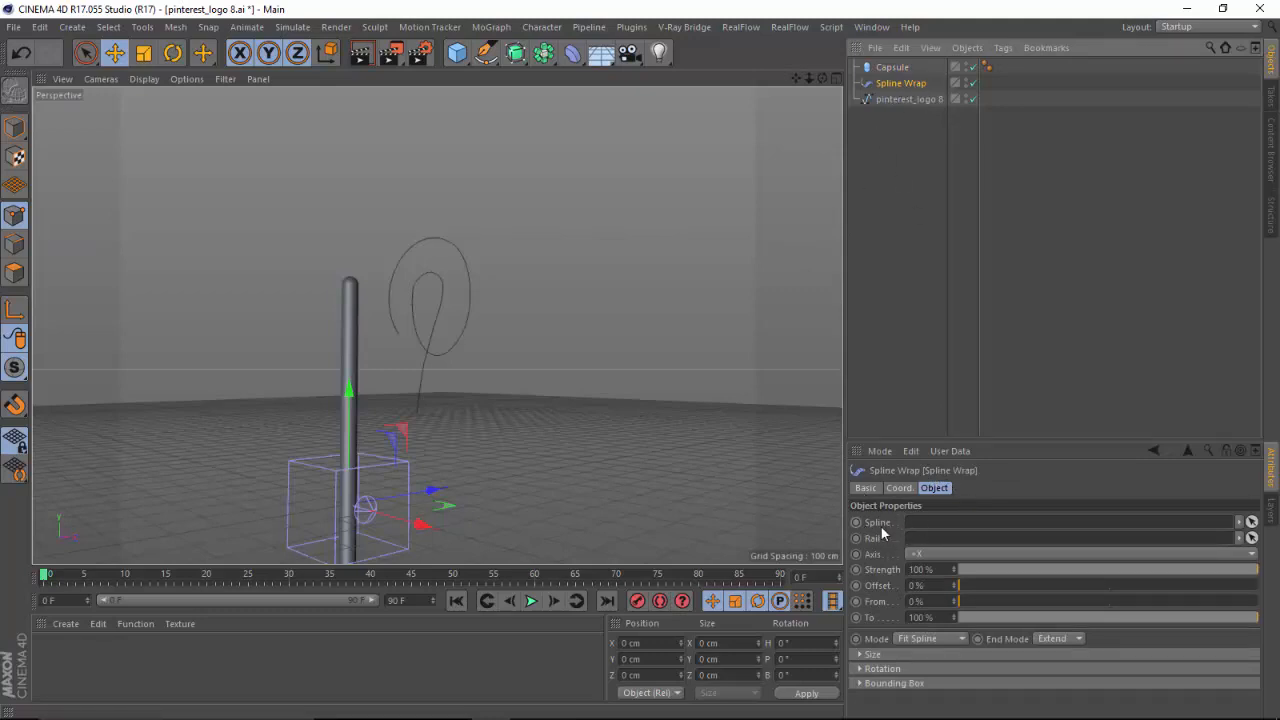
pyautogui.moveTo(898, 100); pyautogui.dragTo(906, 110)
pyautogui.moveTo(935, 497); pyautogui.dragTo(921, 524)
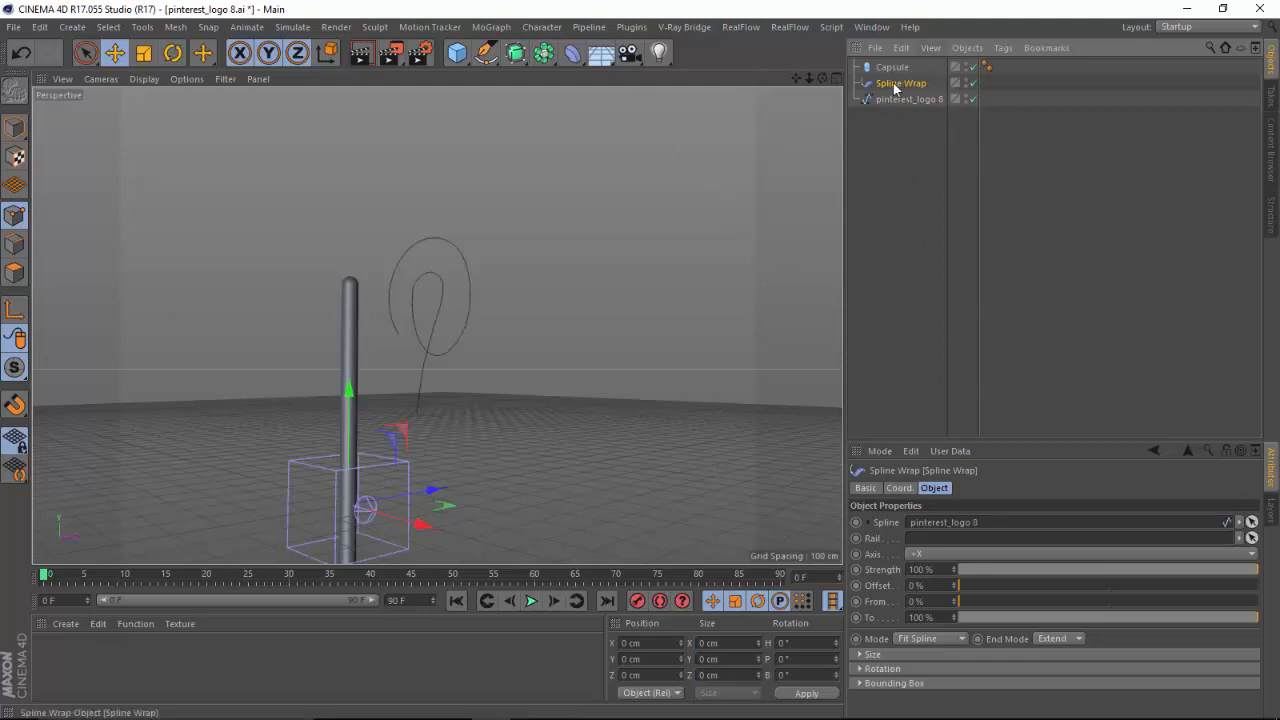
pyautogui.moveTo(834, 92); pyautogui.dragTo(916, 87)
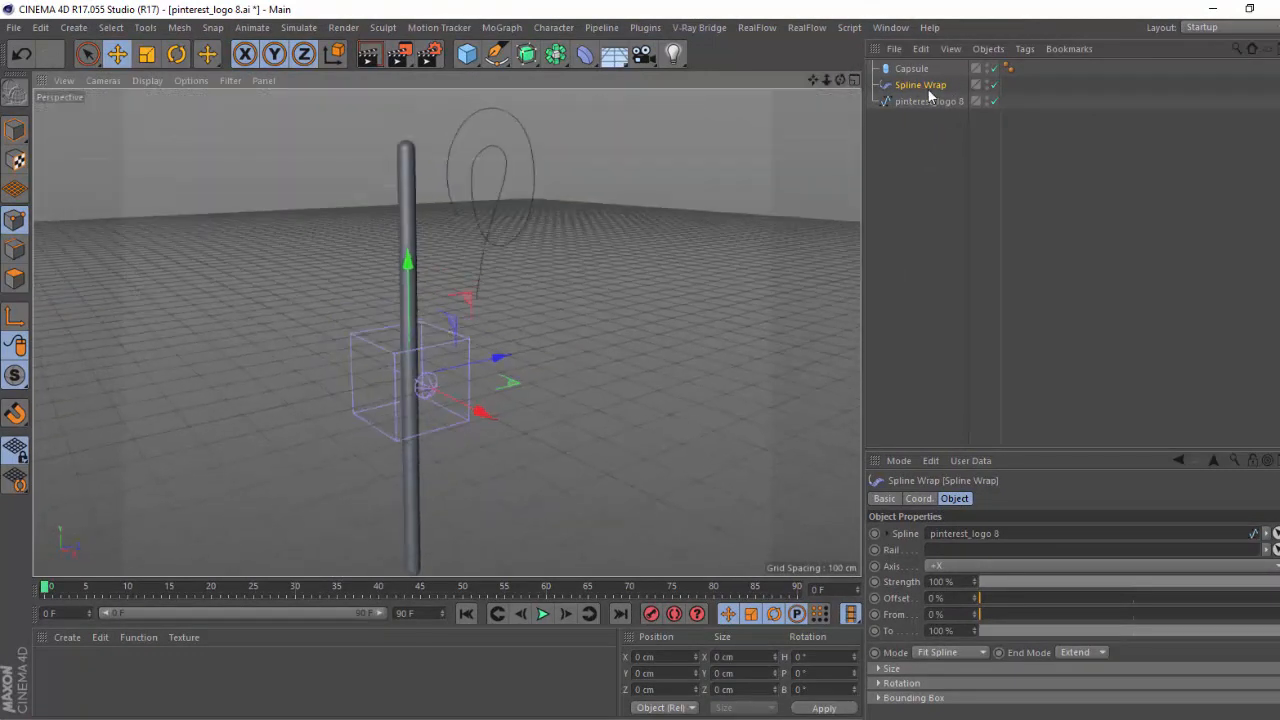
pyautogui.moveTo(920, 87); pyautogui.dragTo(912, 70)
pyautogui.moveTo(828, 83); pyautogui.dragTo(1012, 56)
# Compare the wrapped shape with the pinterest 3d.jpg reference and set the Spline Wrap's axis to +Y.
pyautogui.moveTo(700, 718)
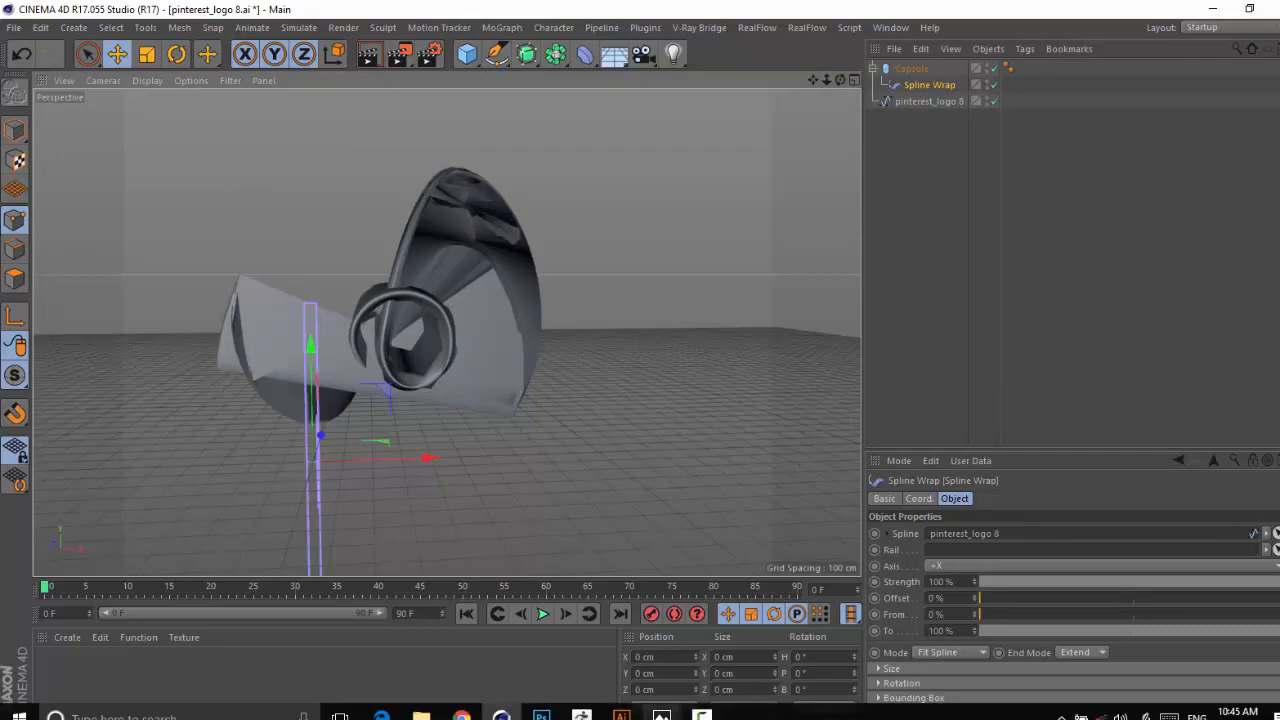
pyautogui.moveTo(661, 714)
pyautogui.moveTo(586, 658)
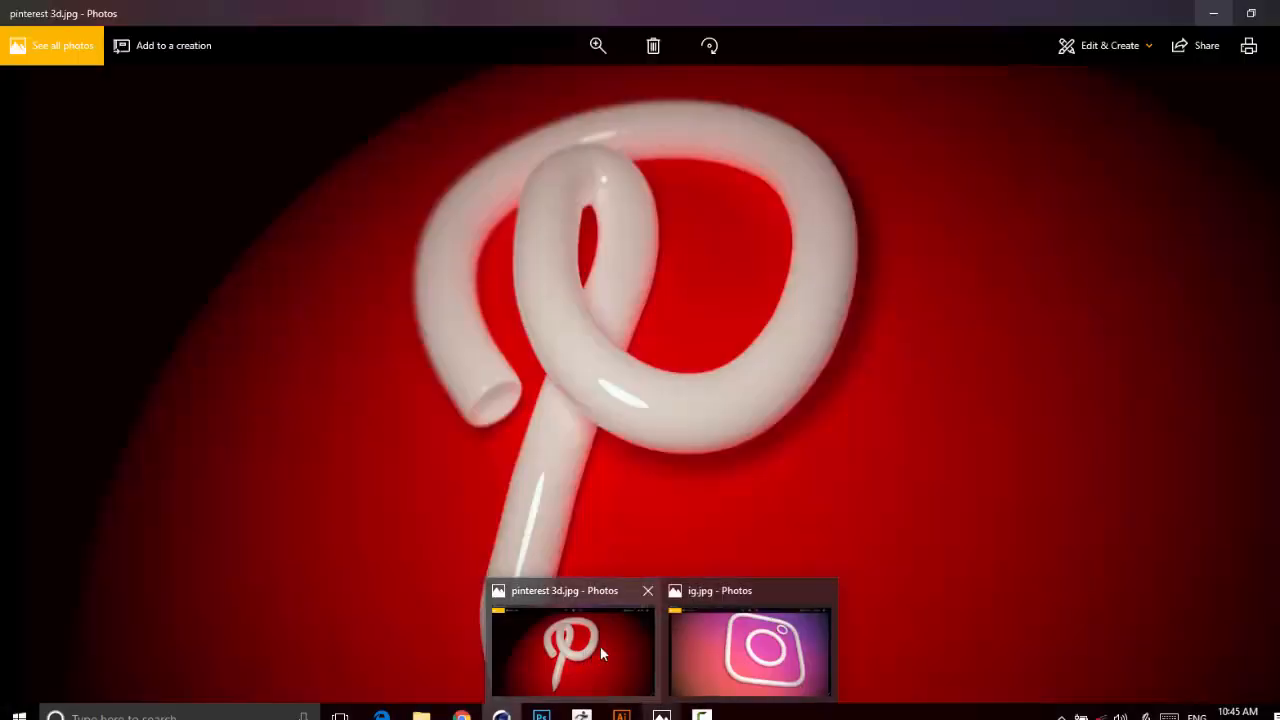
pyautogui.moveTo(834, 79); pyautogui.dragTo(795, 54)
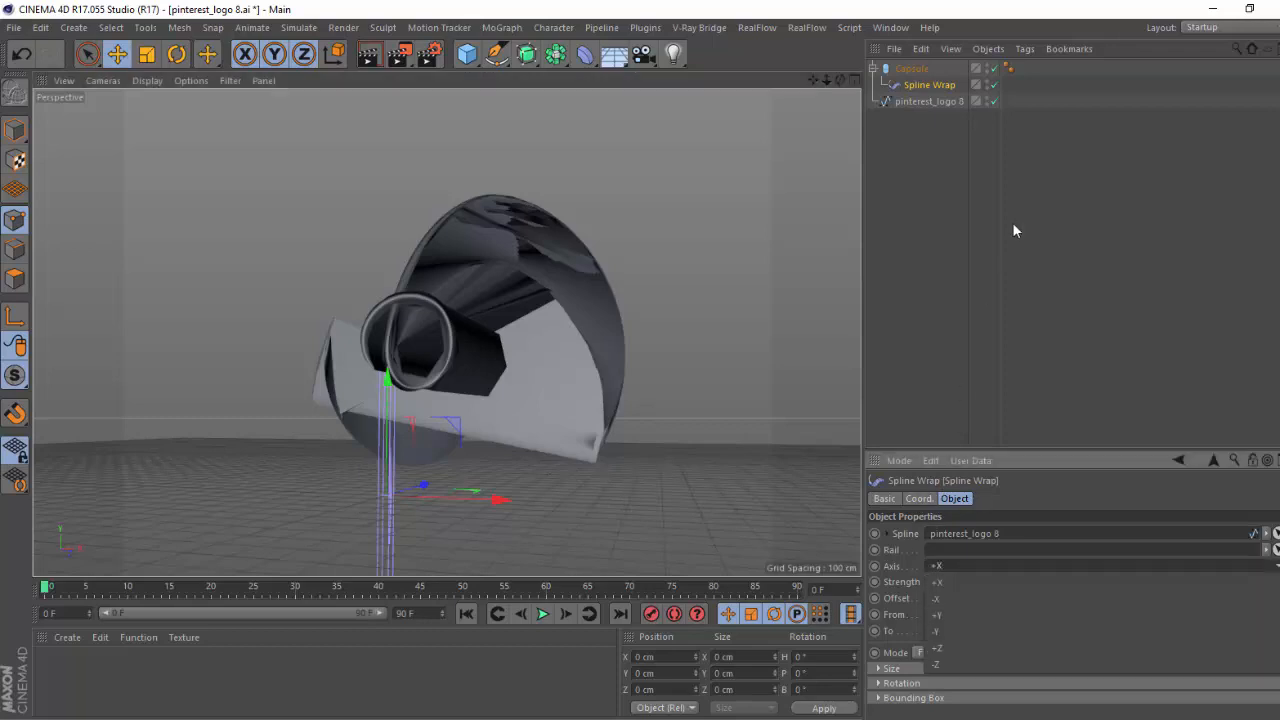
pyautogui.click(911, 68)
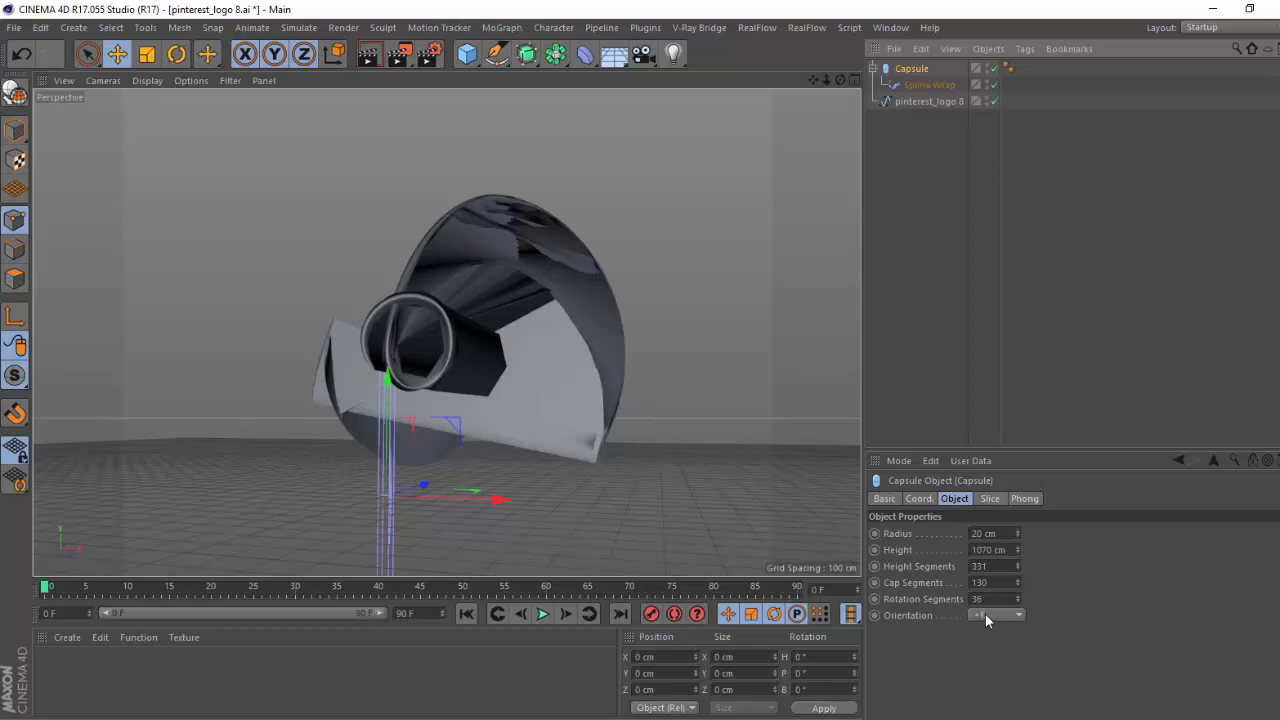
pyautogui.click(929, 85)
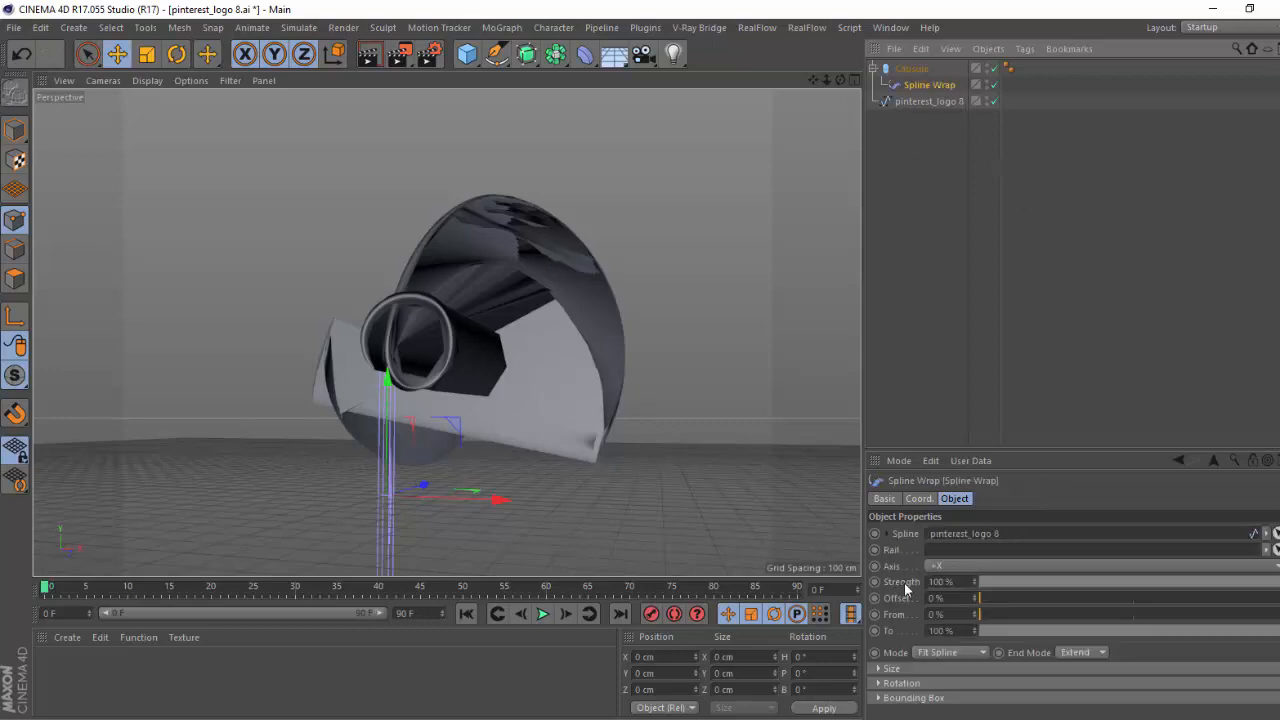
pyautogui.click(951, 617)
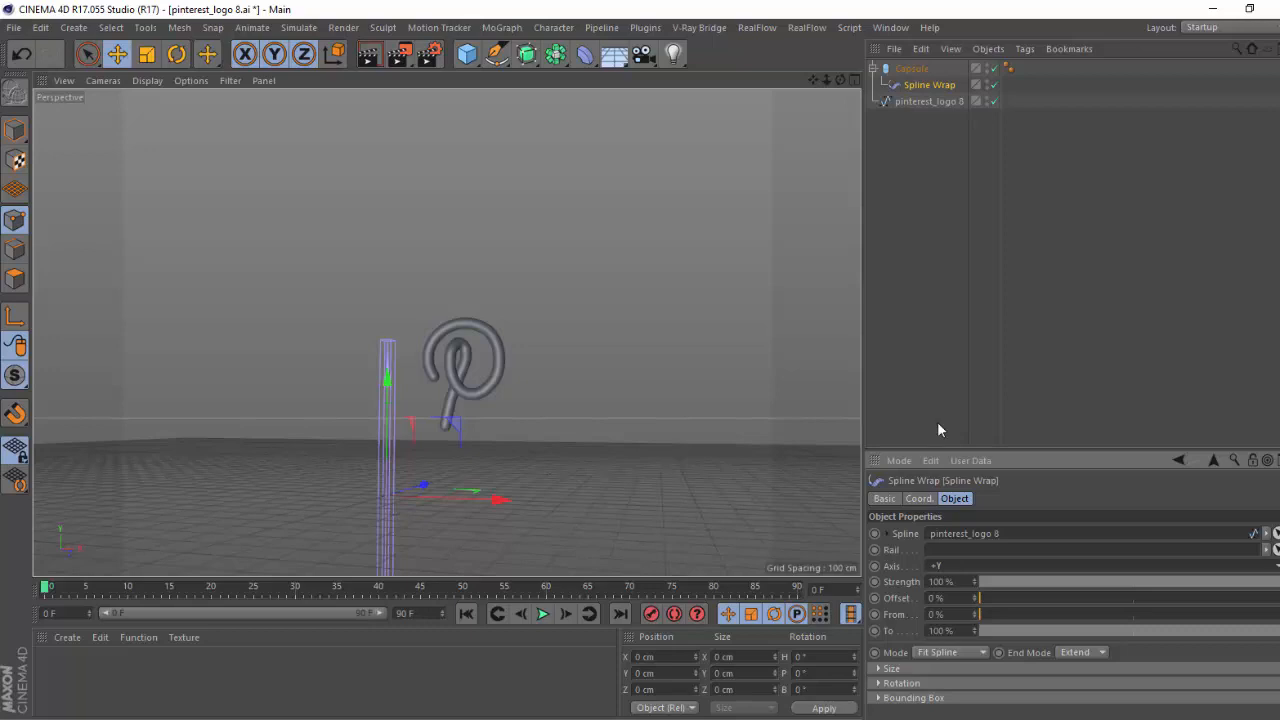
# Move the inner loop's top point of the logo spline to about Y 123.4 cm and Z 26 cm, then activate the Pen tool.
pyautogui.moveTo(825, 81); pyautogui.dragTo(826, 21)
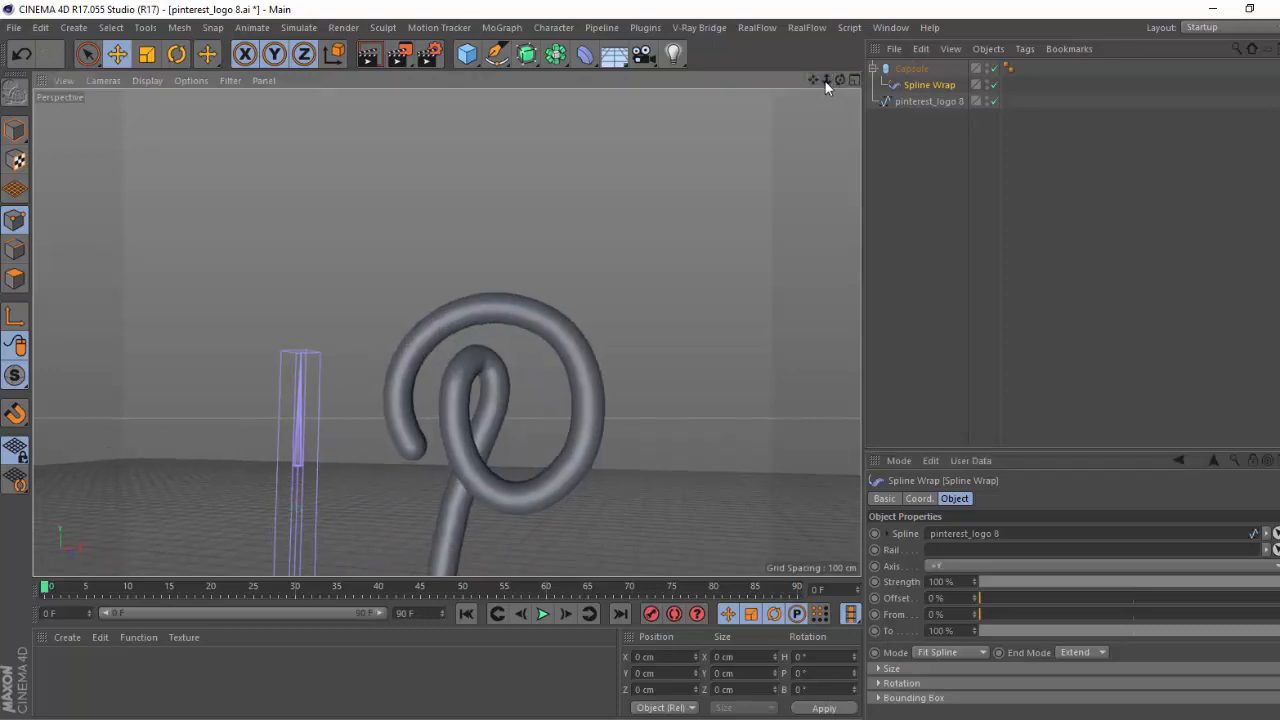
pyautogui.moveTo(829, 79); pyautogui.dragTo(510, 229)
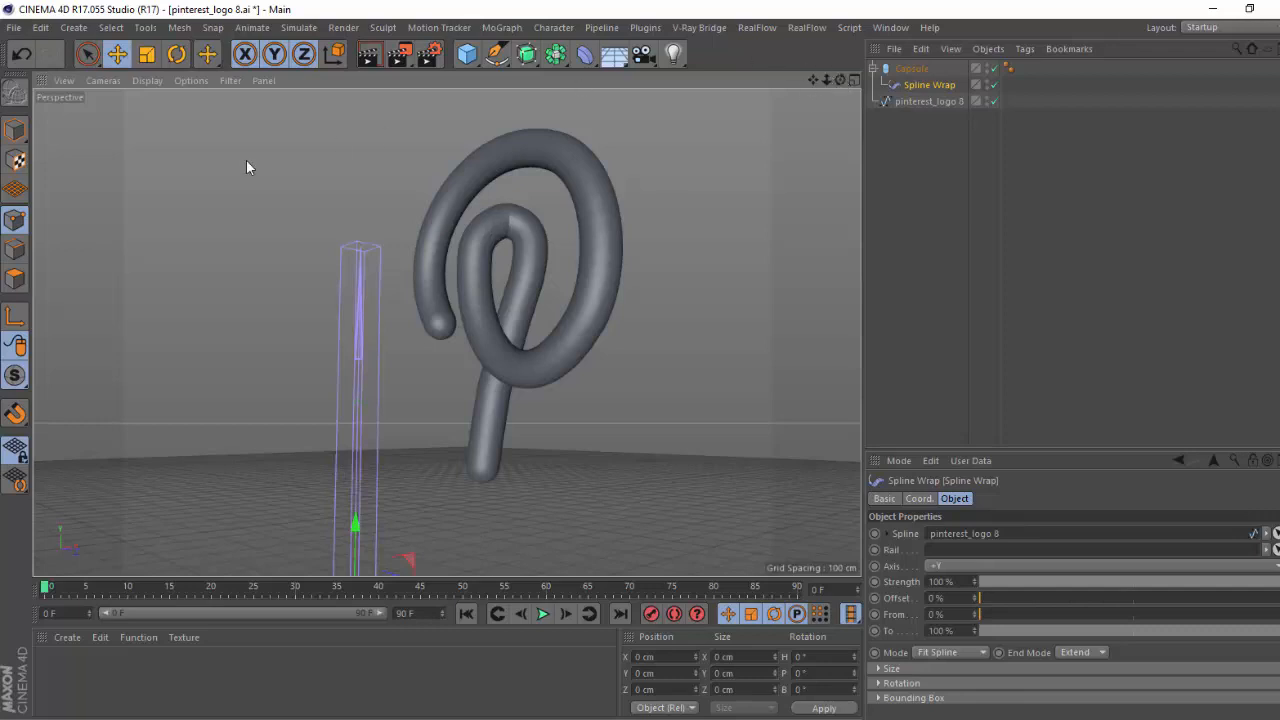
pyautogui.click(935, 101)
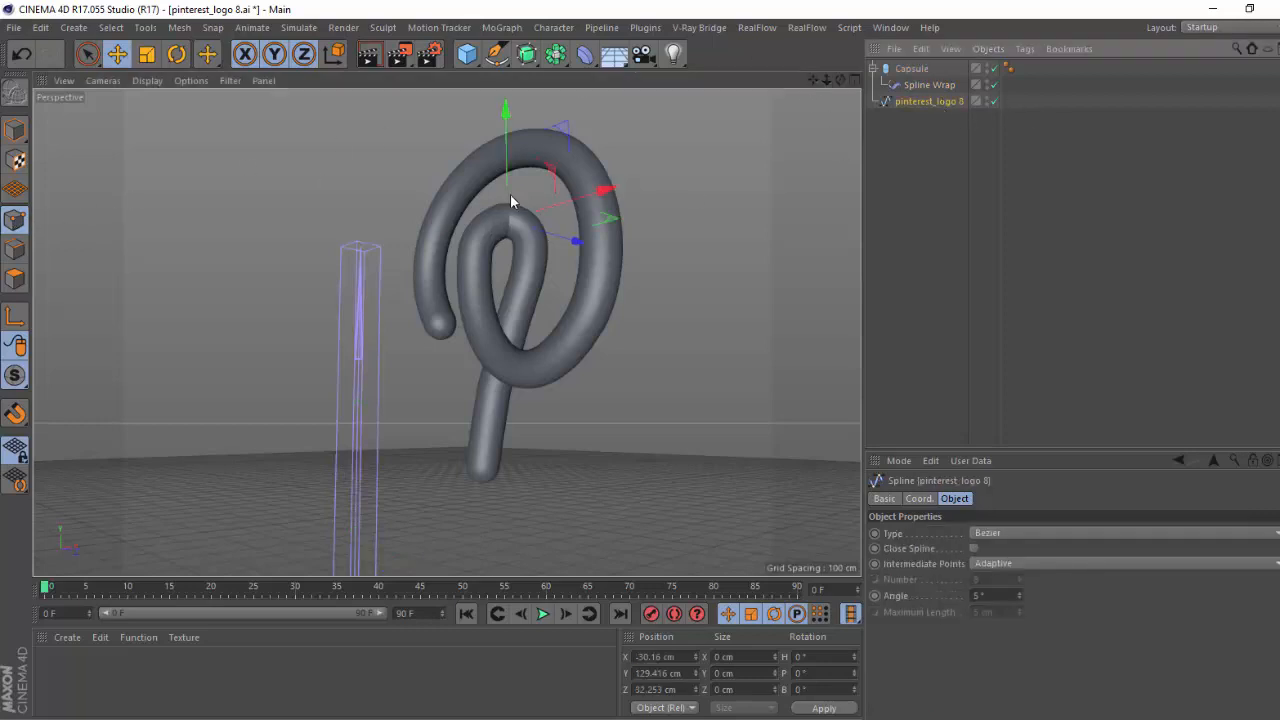
pyautogui.moveTo(578, 241); pyautogui.dragTo(567, 240)
pyautogui.moveTo(499, 166); pyautogui.dragTo(499, 171)
pyautogui.moveTo(569, 240); pyautogui.dragTo(574, 242)
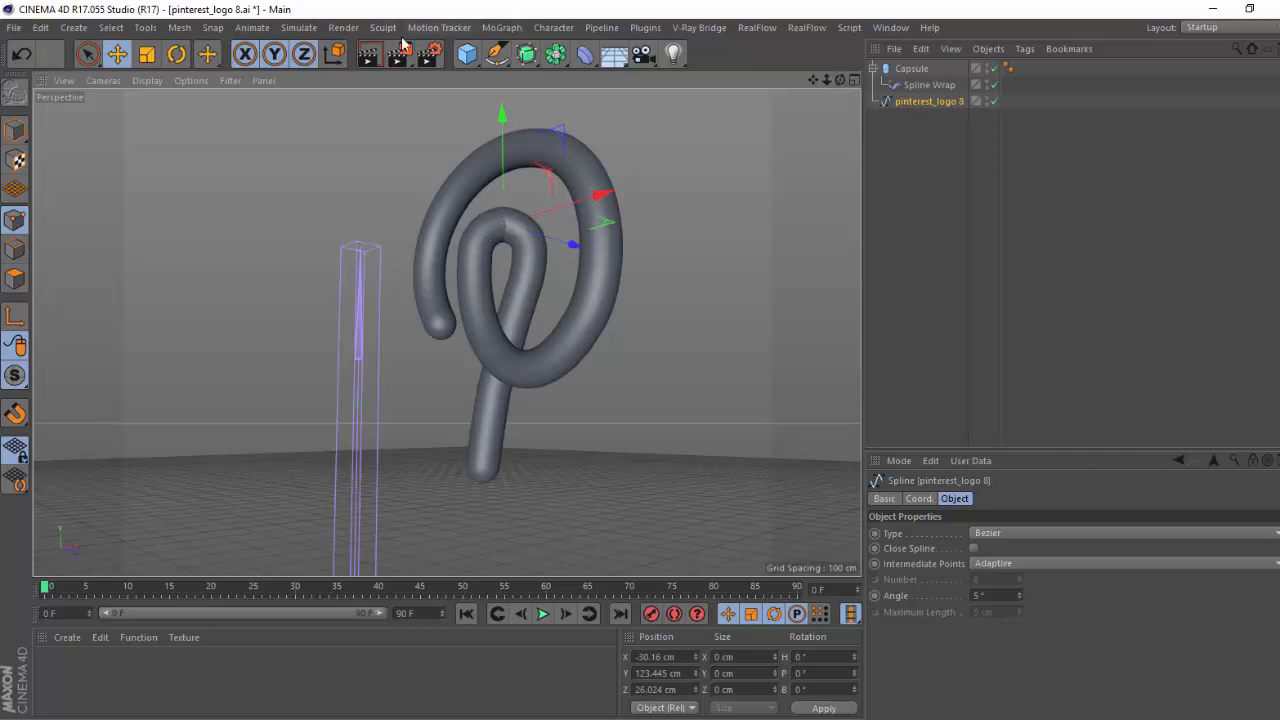
pyautogui.click(494, 57)
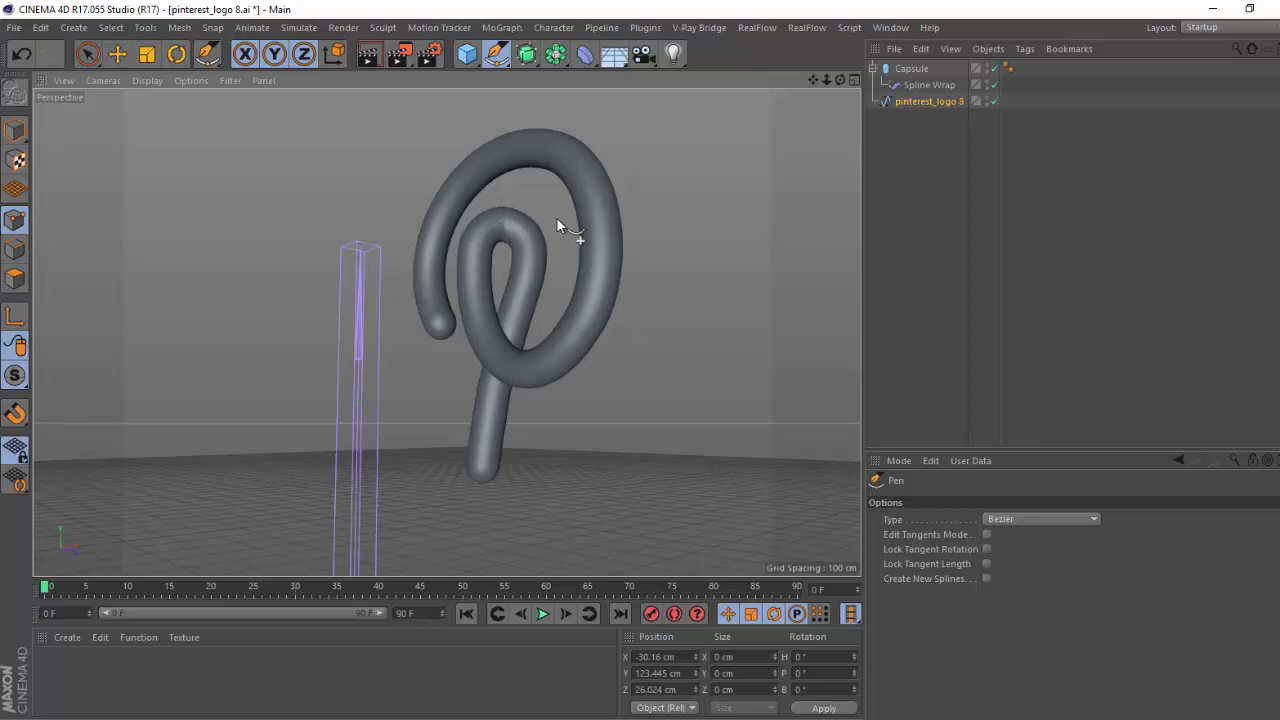
pyautogui.moveTo(838, 79); pyautogui.dragTo(969, 355)
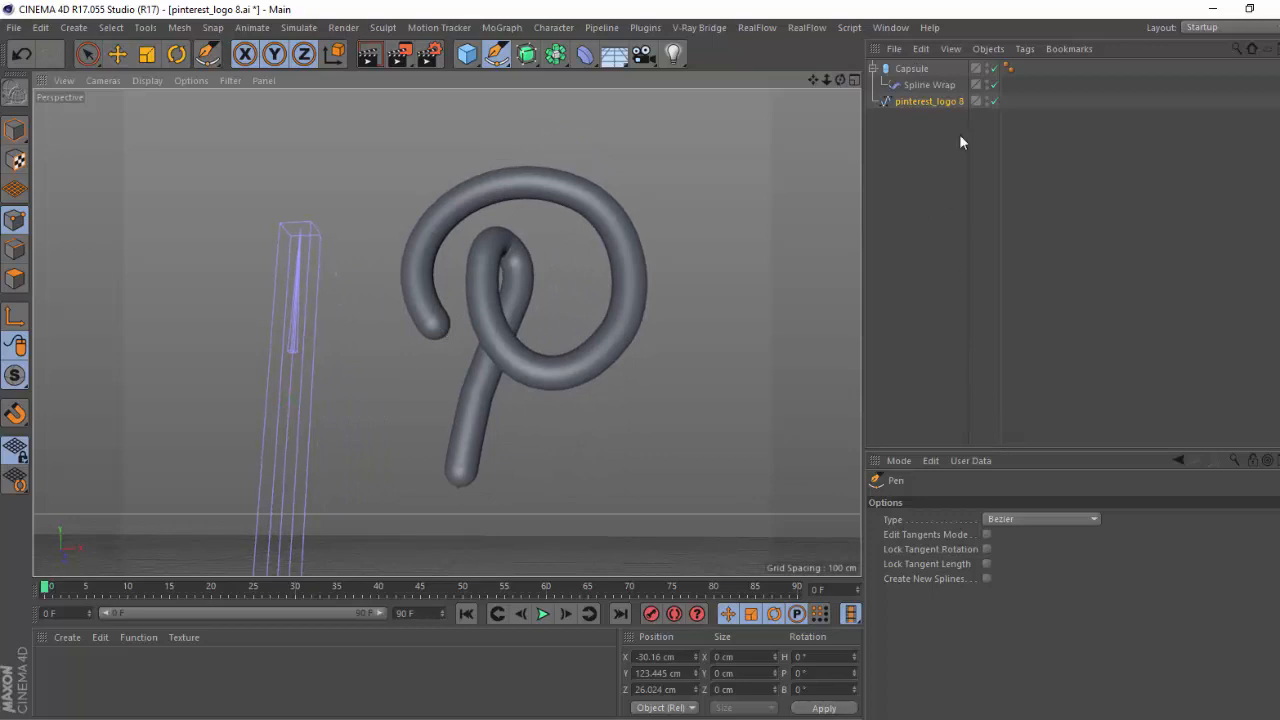
# Switch to Illustrator and circle the Pinterest logo's lower tip and hooked outer end with the Paintbrush on the reference image.
pyautogui.click(911, 68)
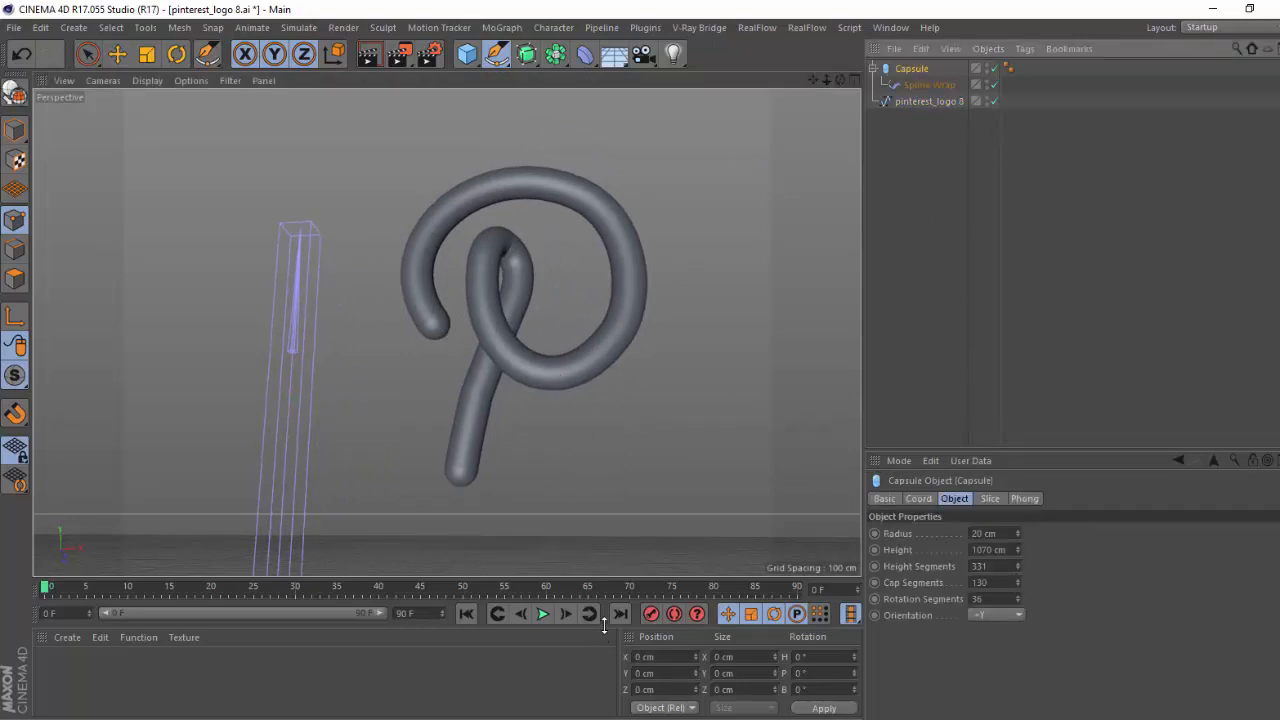
pyautogui.moveTo(622, 717)
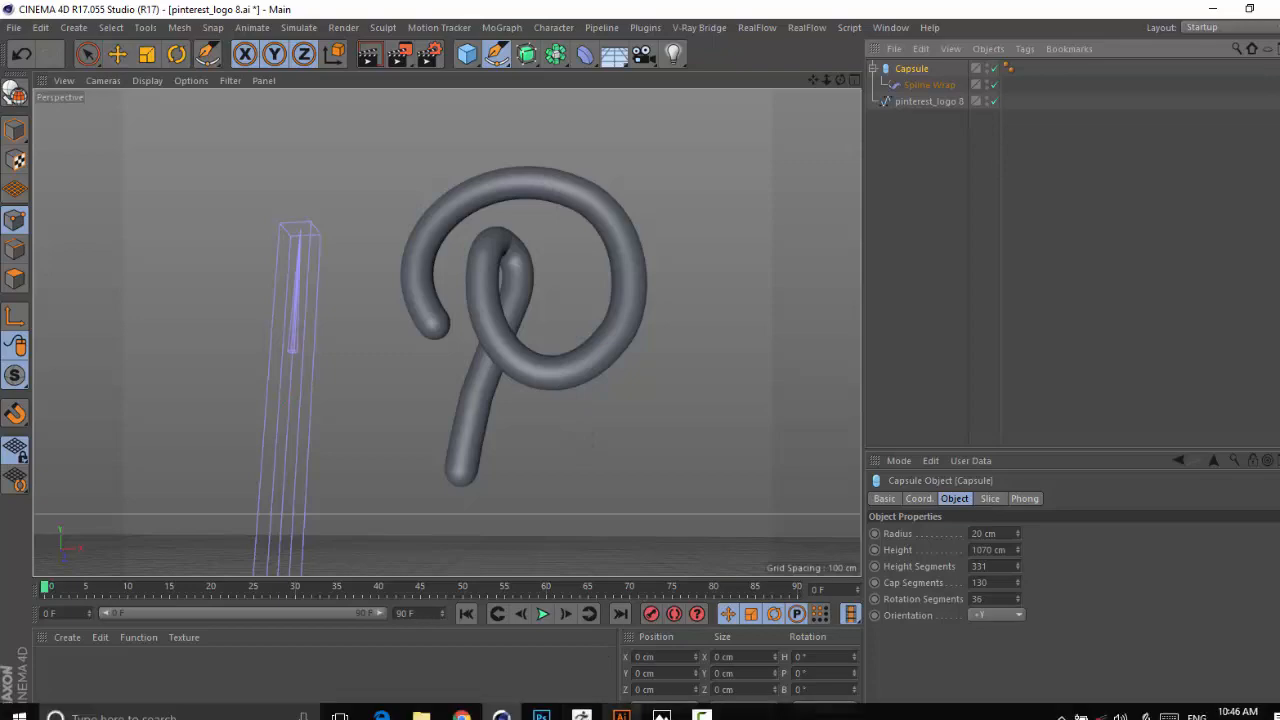
pyautogui.click(583, 711)
pyautogui.click(55, 19)
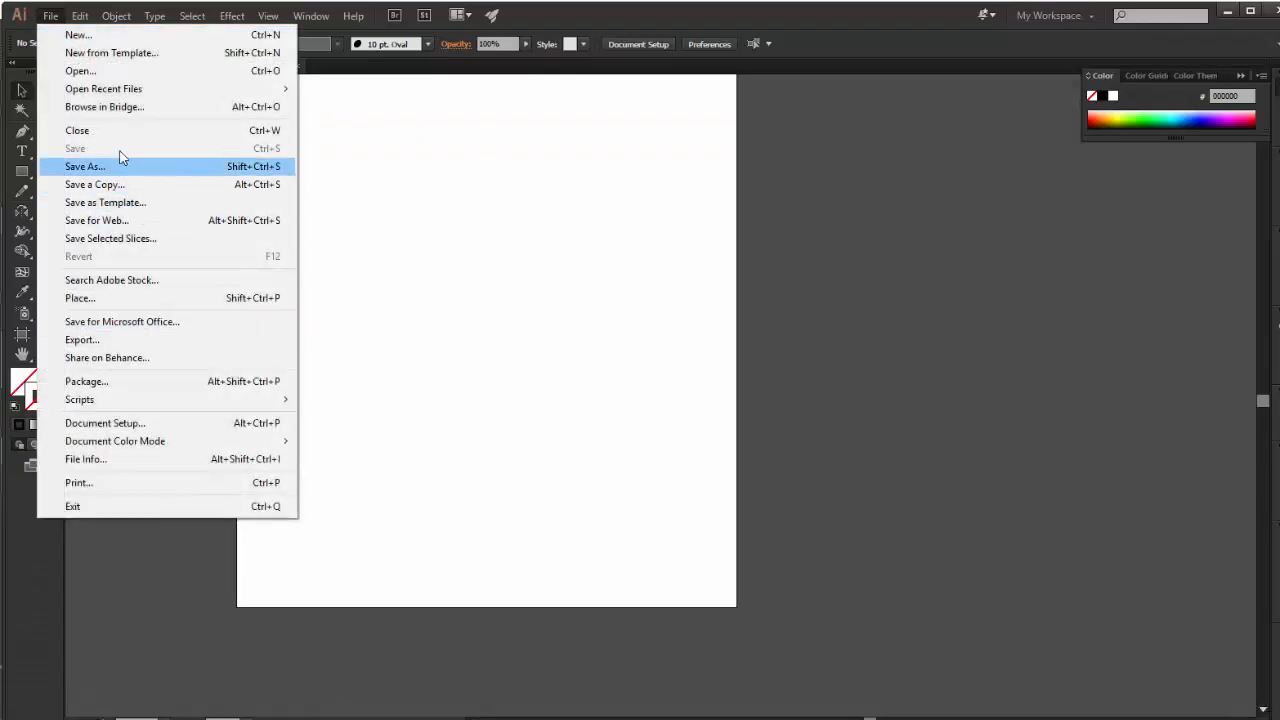
pyautogui.click(864, 317)
pyautogui.click(829, 315)
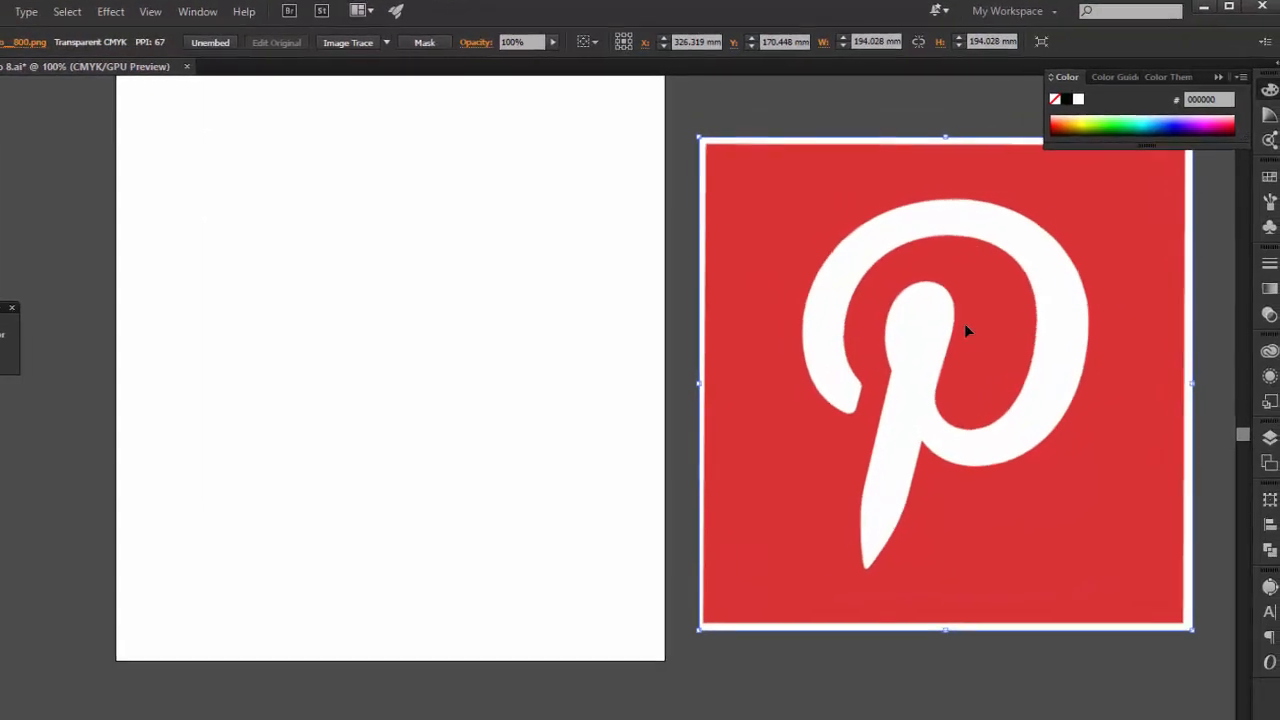
pyautogui.press('b')
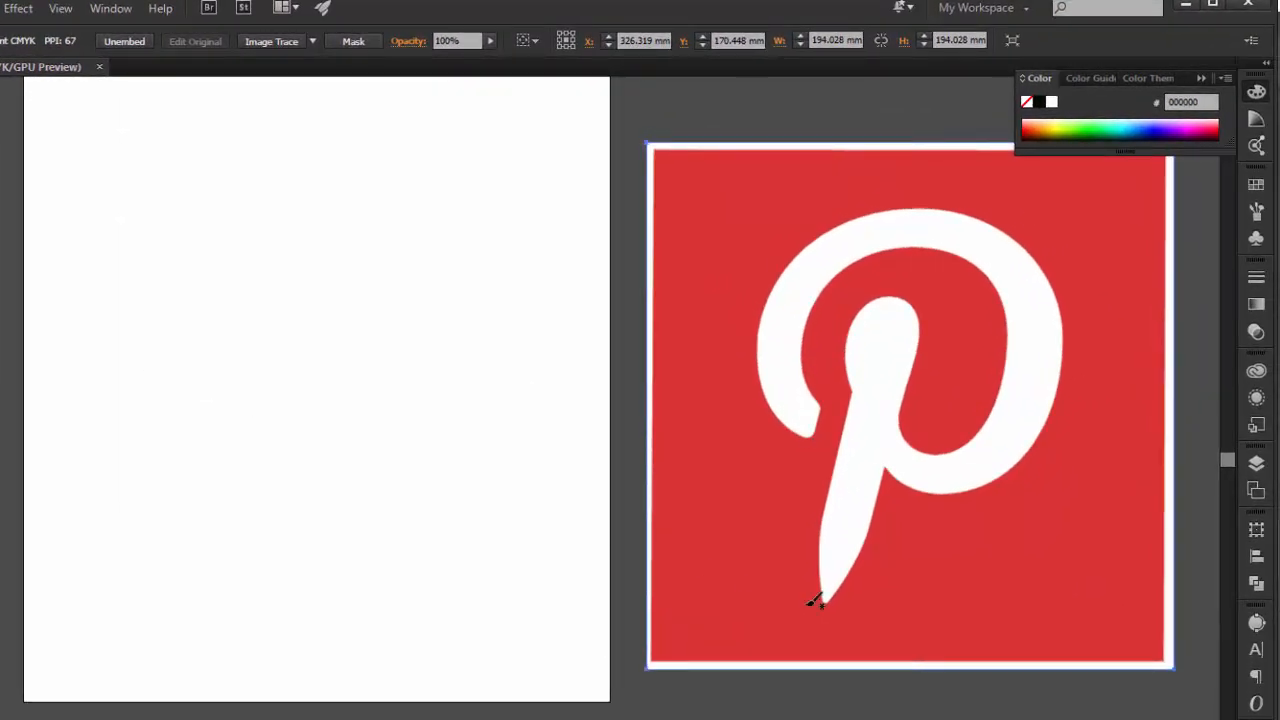
pyautogui.moveTo(905, 548)
pyautogui.mouseDown()
pyautogui.moveTo(854, 660)
pyautogui.moveTo(838, 505)
pyautogui.mouseUp()
pyautogui.moveTo(812, 350); pyautogui.dragTo(762, 358)
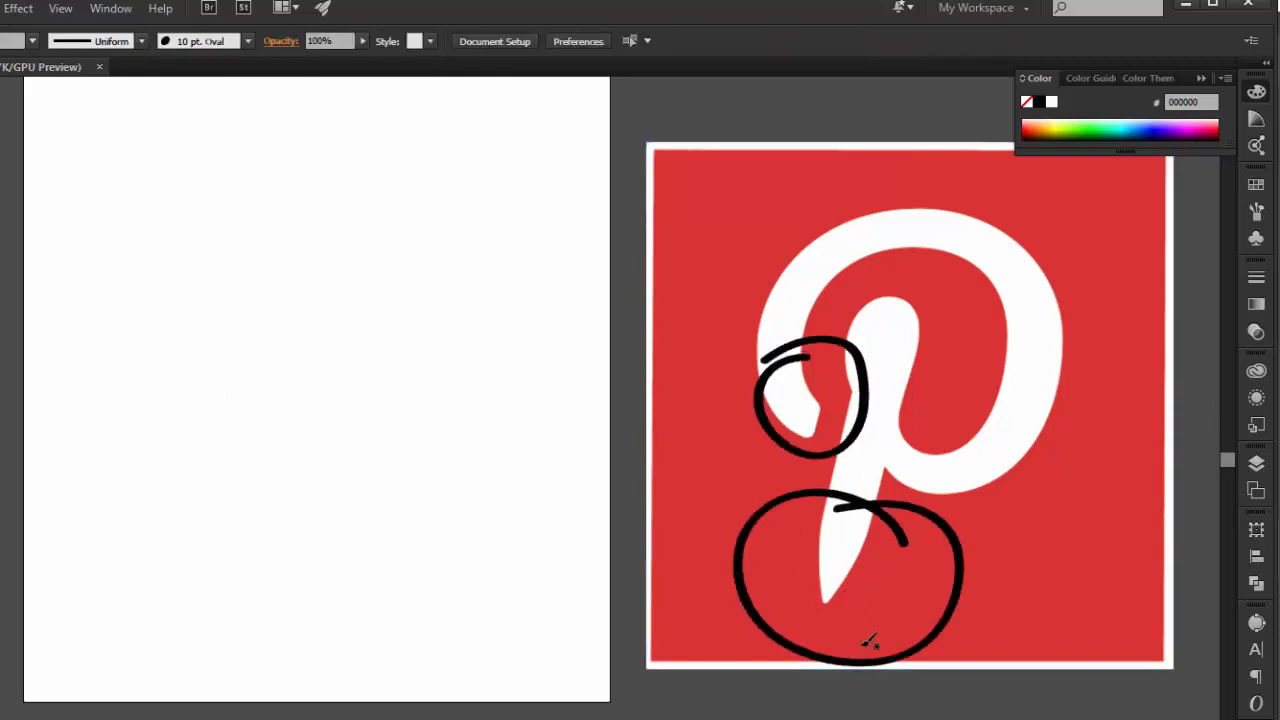
pyautogui.moveTo(782, 564); pyautogui.dragTo(784, 574)
pyautogui.click(1186, 8)
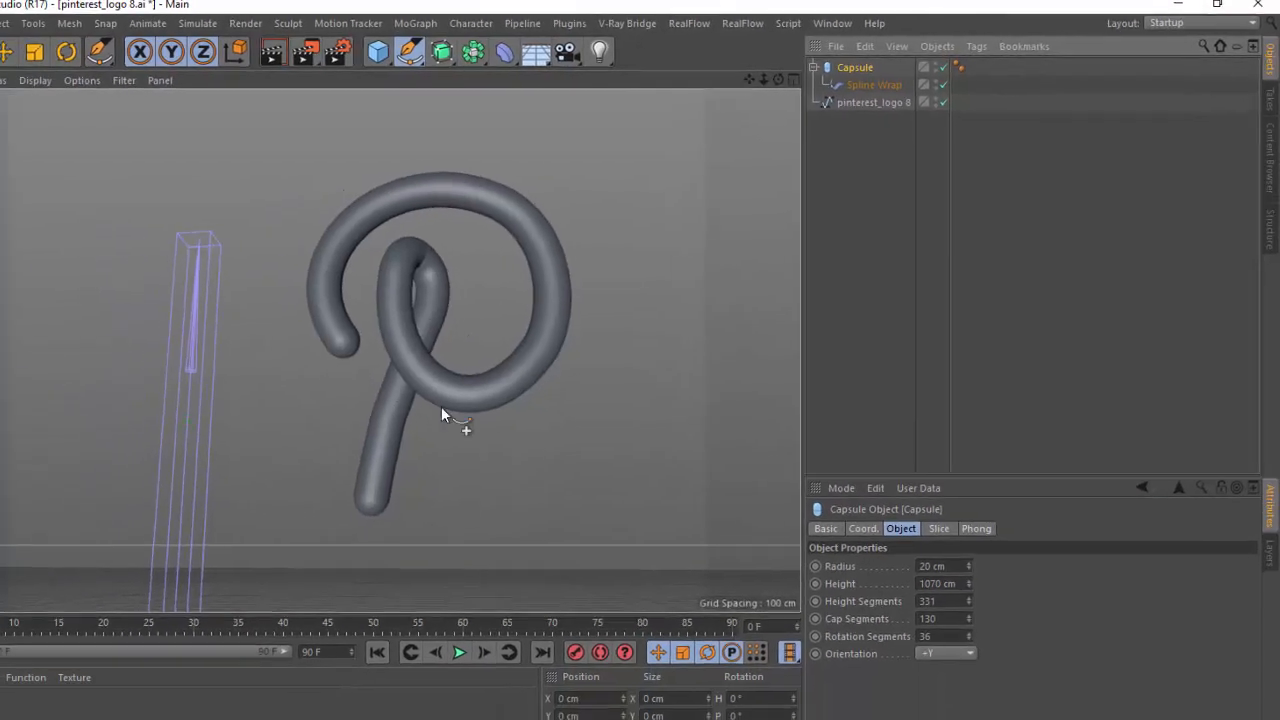
# Add a Formula deformer in Cinema 4D and nest it under the Capsule above the Spline Wrap.
pyautogui.moveTo(810, 76)
pyautogui.mouseDown()
pyautogui.moveTo(790, 78)
pyautogui.moveTo(816, 80)
pyautogui.moveTo(805, 79)
pyautogui.mouseUp()
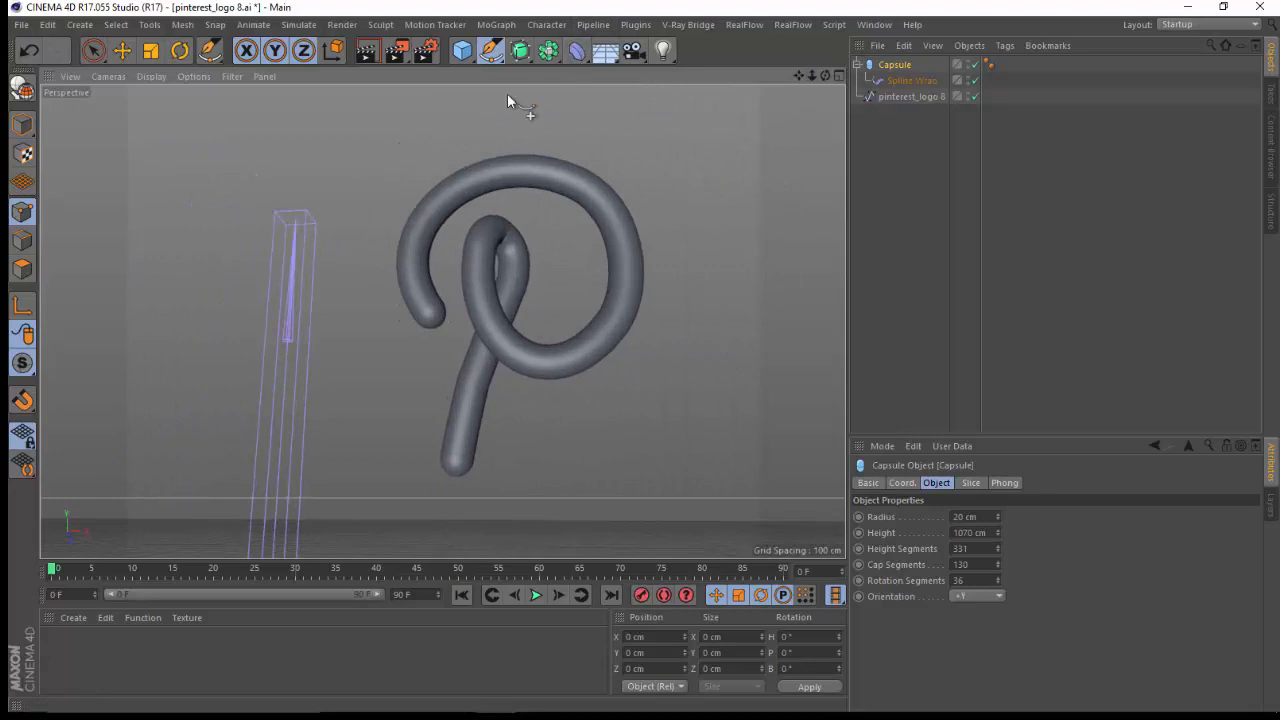
pyautogui.click(577, 55)
pyautogui.hotkey('ctrl', 'z')
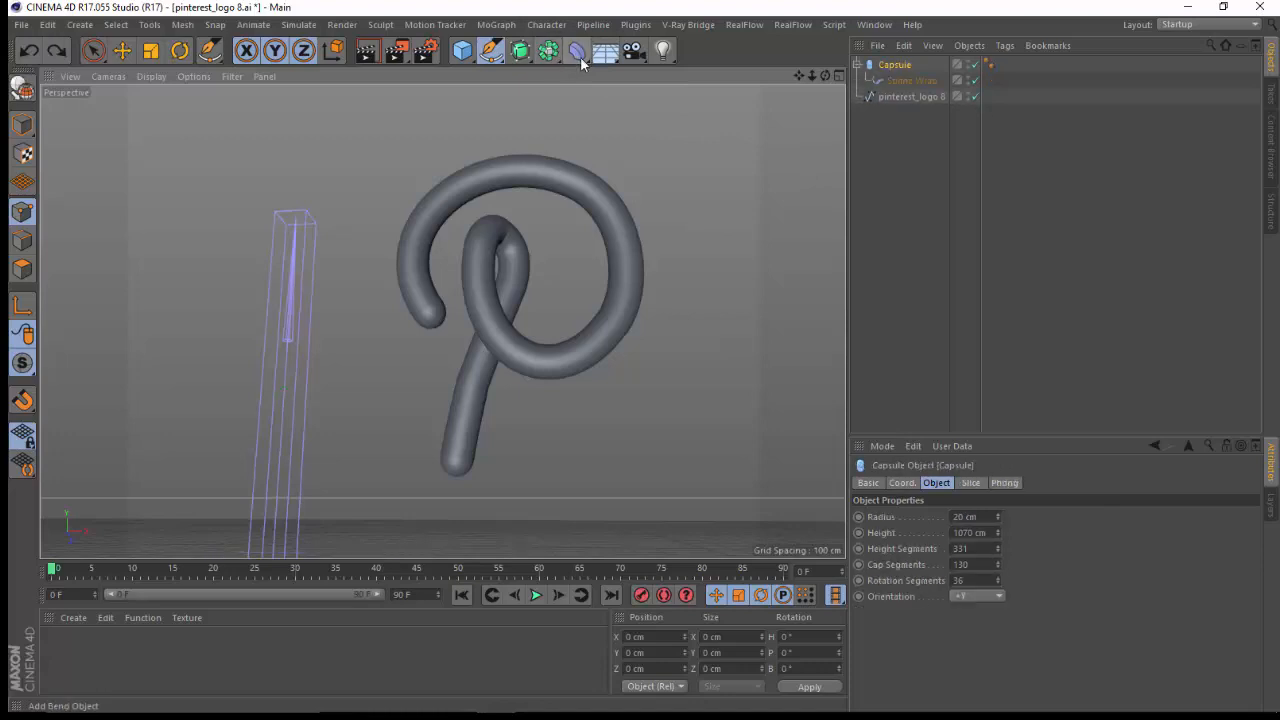
pyautogui.click(575, 52)
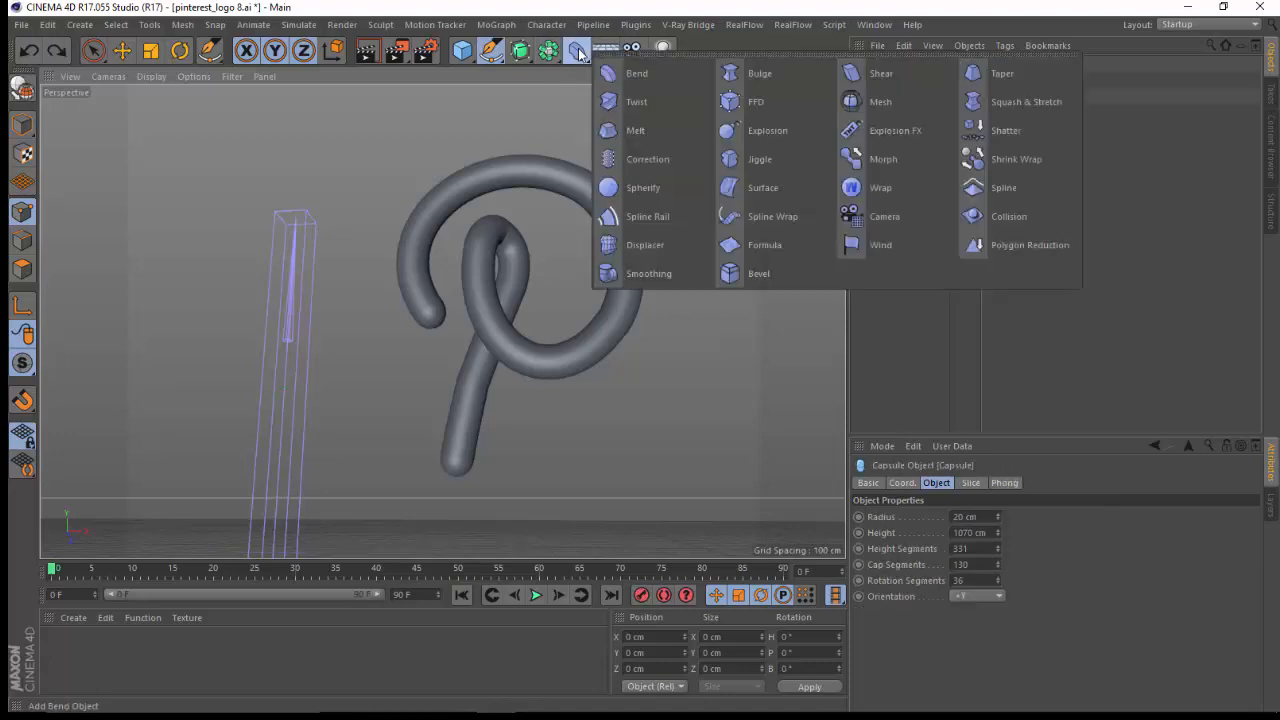
pyautogui.click(770, 248)
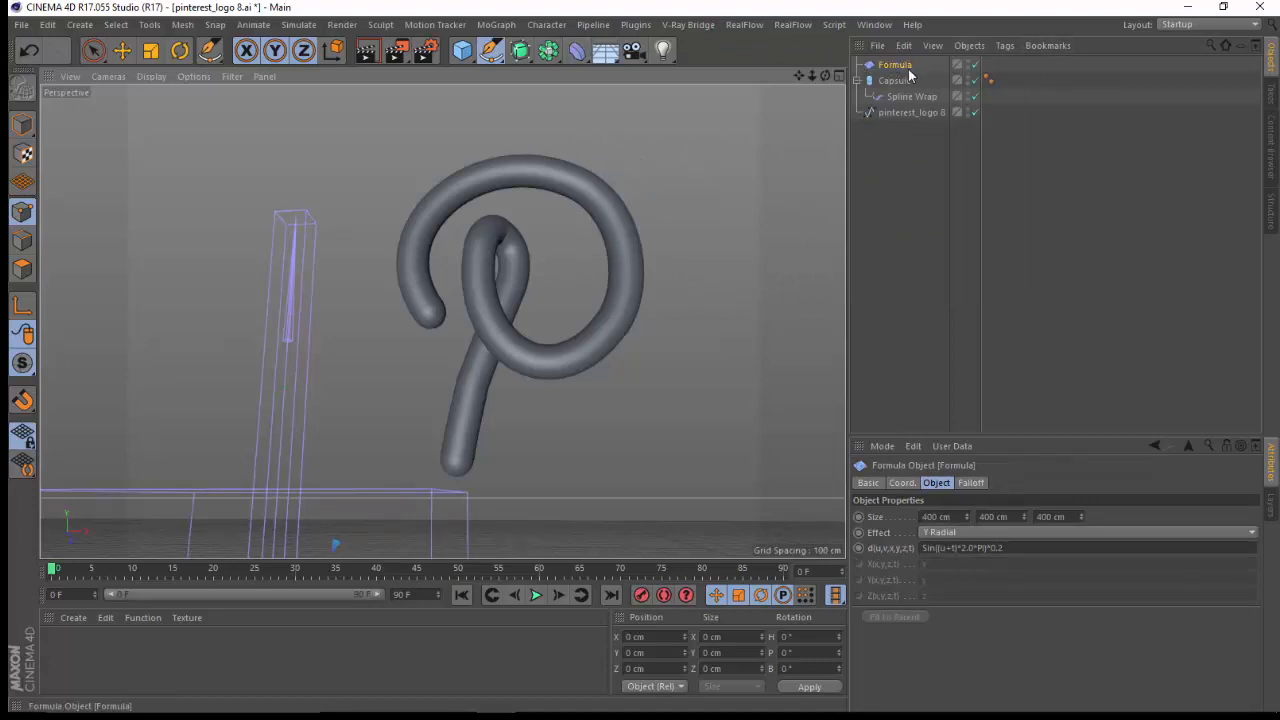
pyautogui.moveTo(902, 68); pyautogui.dragTo(897, 79)
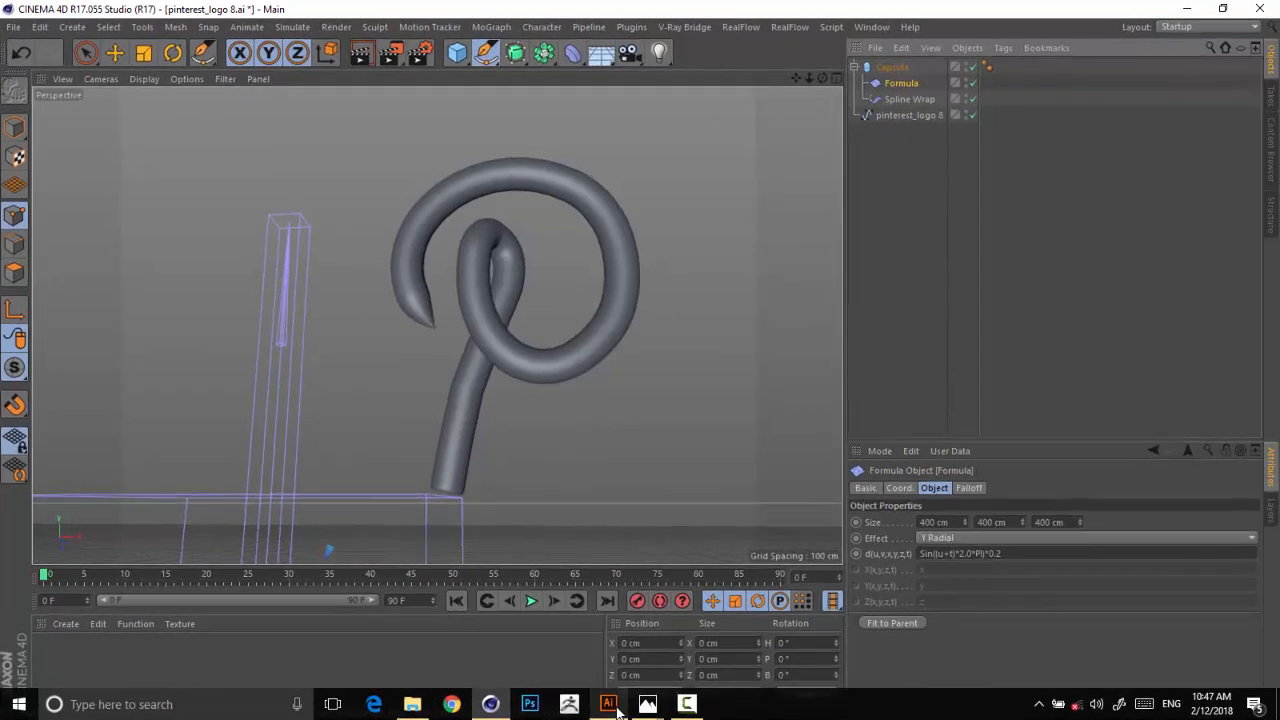
# Check the marked reference in Illustrator, try the Formula deformer's X Radial and Z Radial effects in Cinema 4D, and restore Y Radial.
pyautogui.click(608, 704)
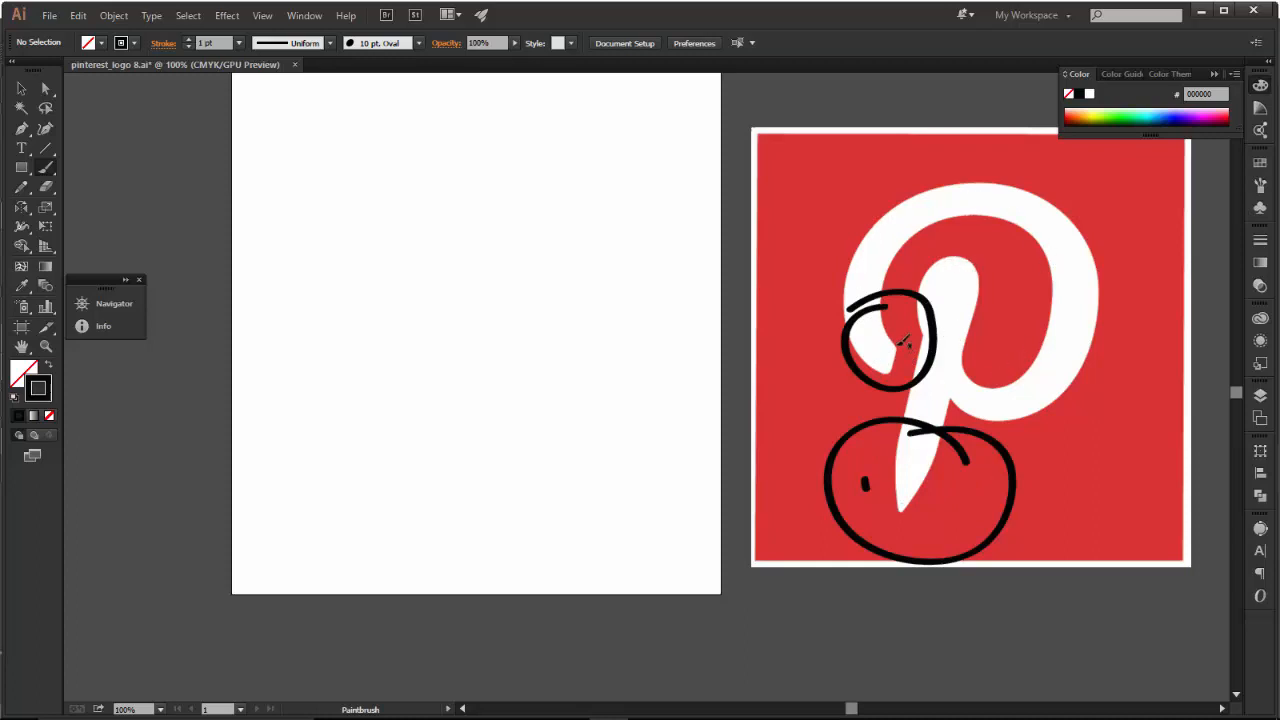
pyautogui.click(1200, 10)
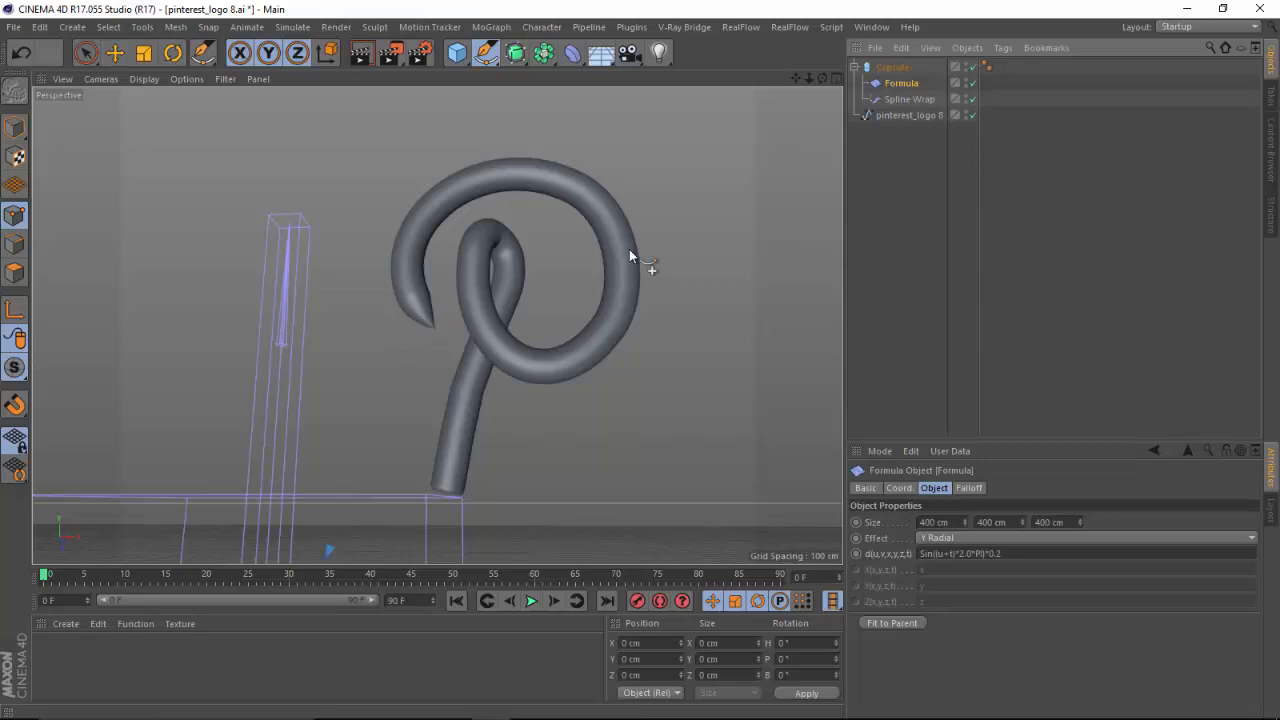
pyautogui.click(931, 537)
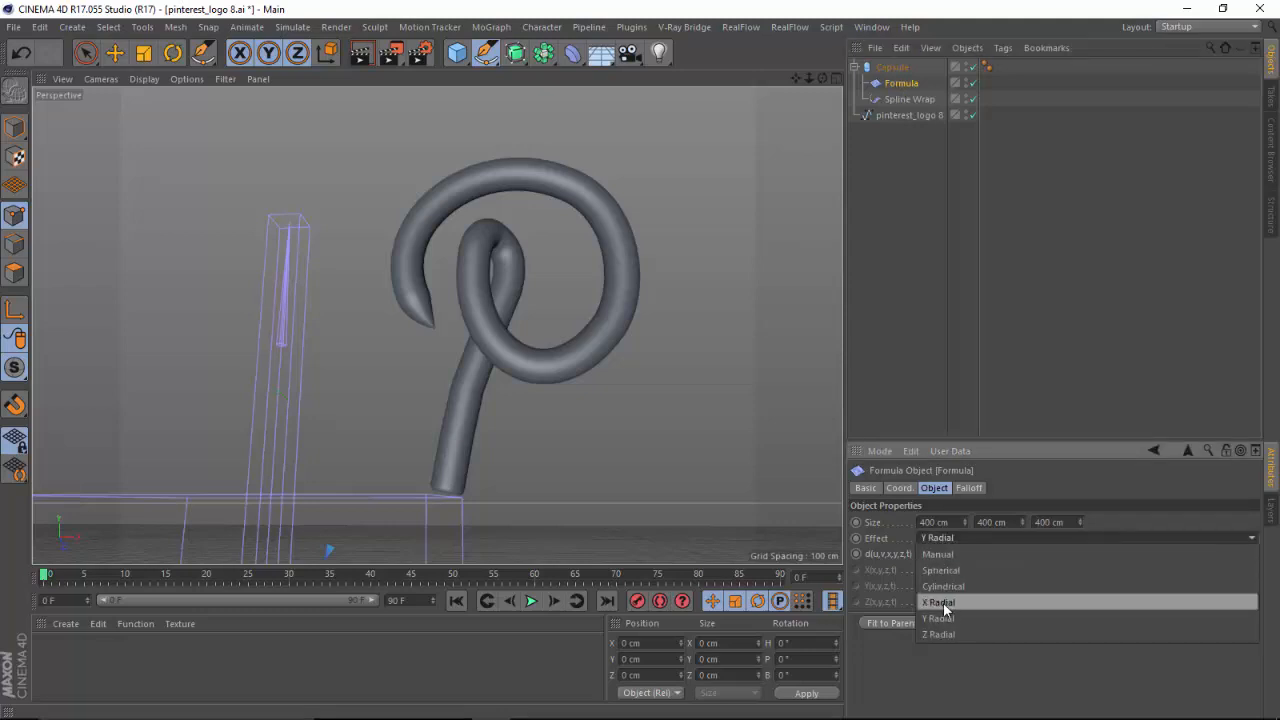
pyautogui.click(948, 598)
pyautogui.moveTo(821, 74); pyautogui.dragTo(923, 268)
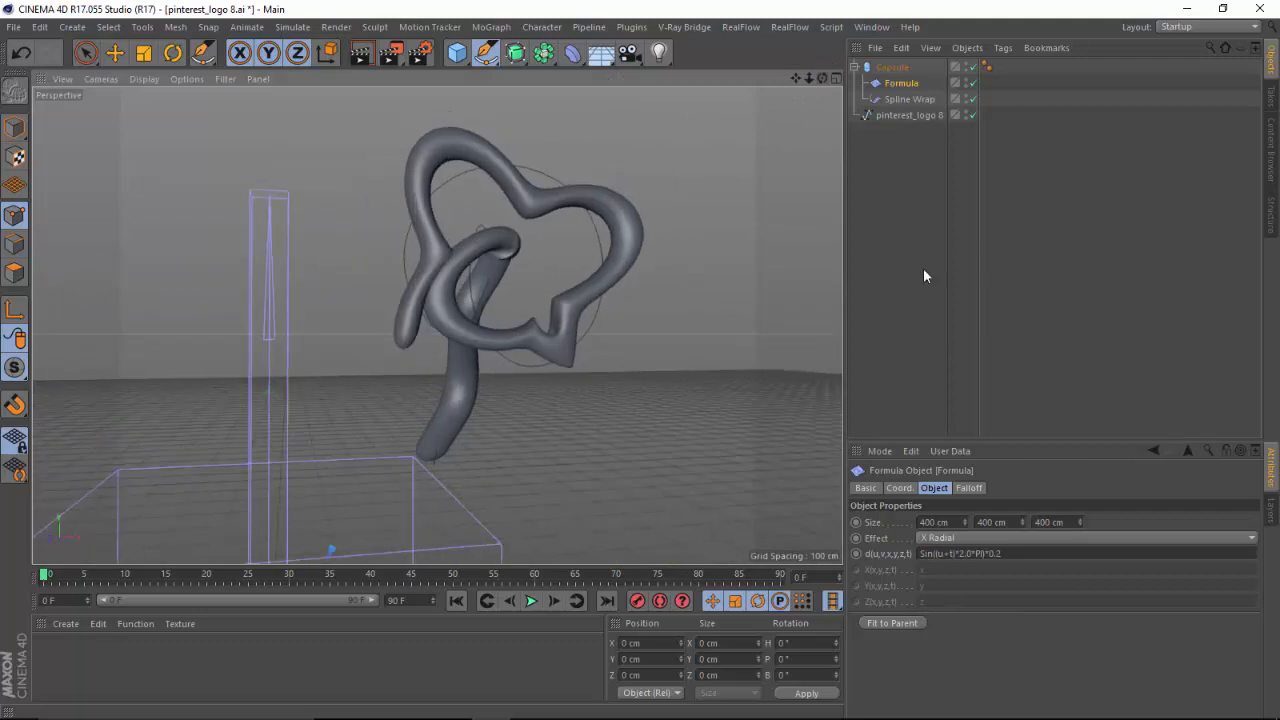
pyautogui.click(957, 539)
pyautogui.click(944, 634)
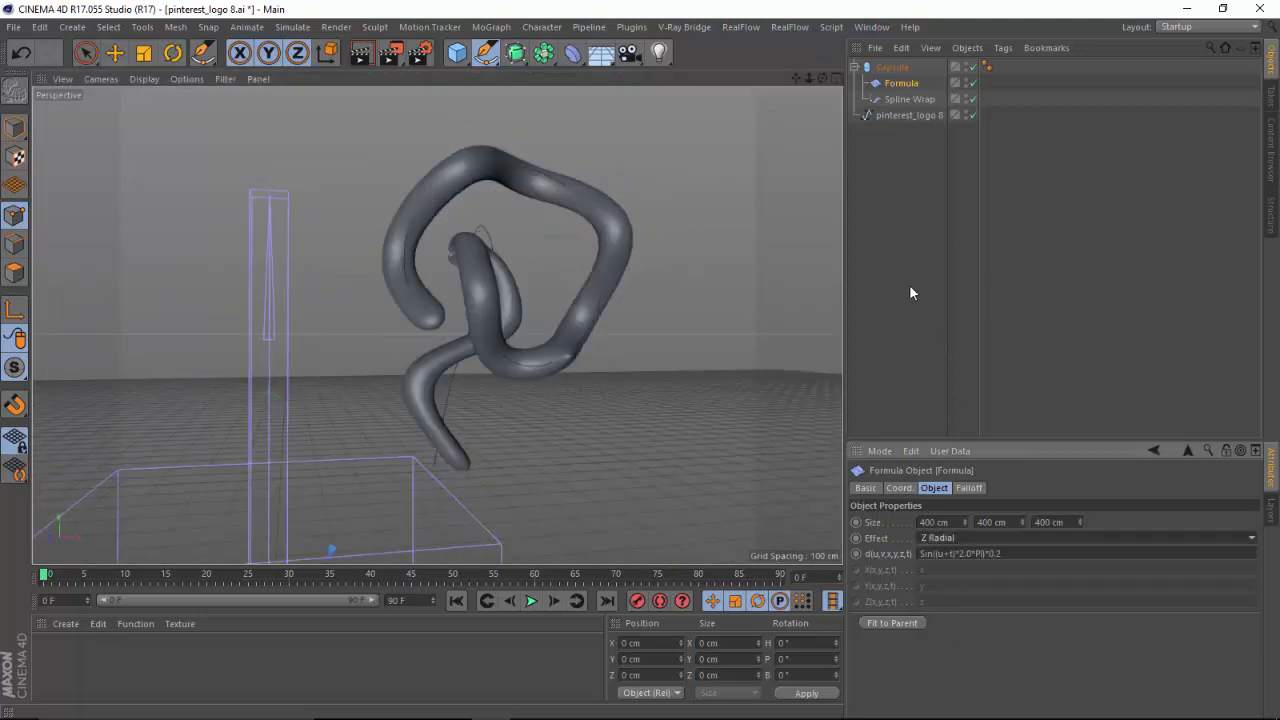
pyautogui.moveTo(815, 81); pyautogui.dragTo(745, 90)
pyautogui.click(932, 539)
pyautogui.click(934, 615)
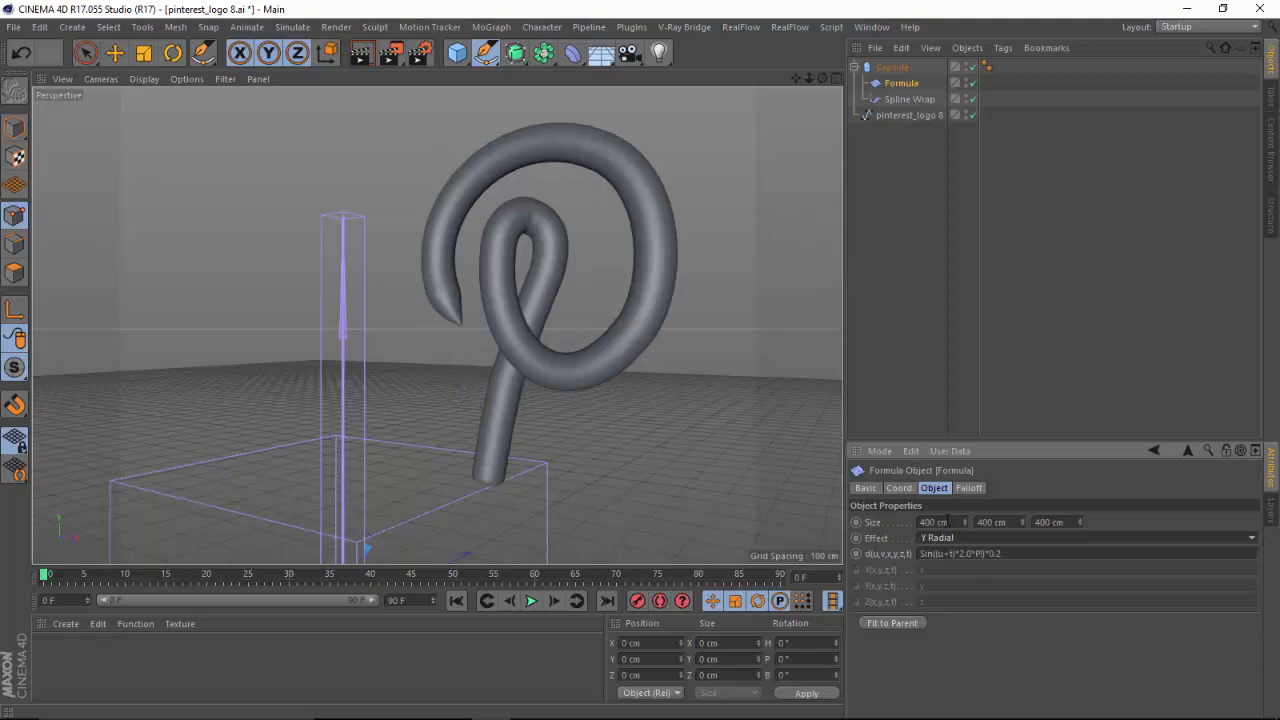
# Select the Spline Wrap, check the marked reference in Illustrator, and activate the Move tool back in Cinema 4D.
pyautogui.click(908, 101)
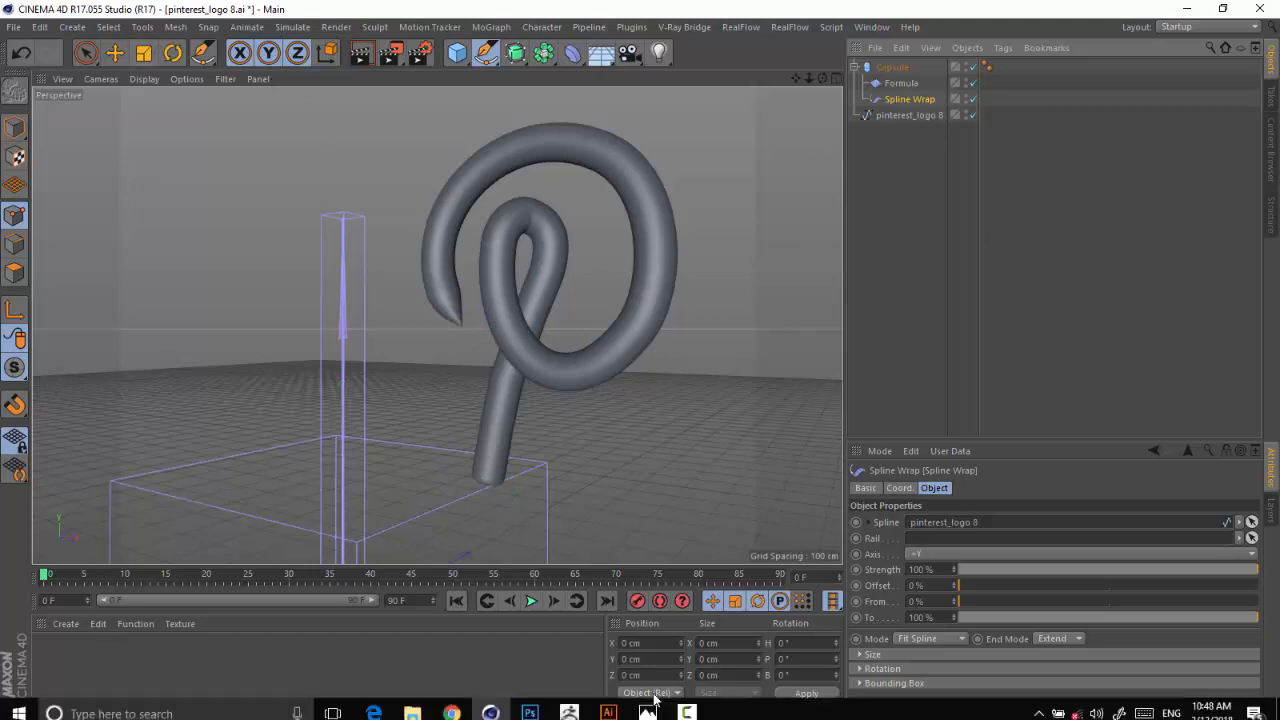
pyautogui.click(607, 704)
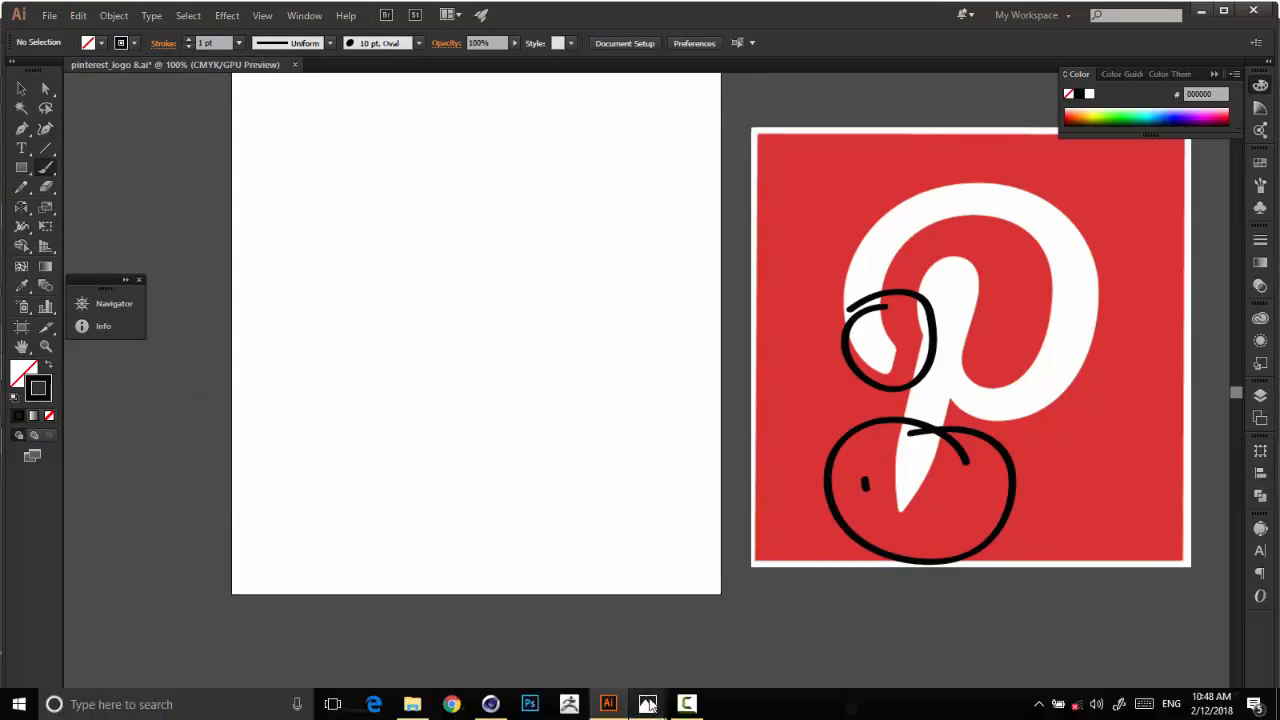
pyautogui.click(648, 704)
pyautogui.moveTo(806, 76); pyautogui.dragTo(276, 76)
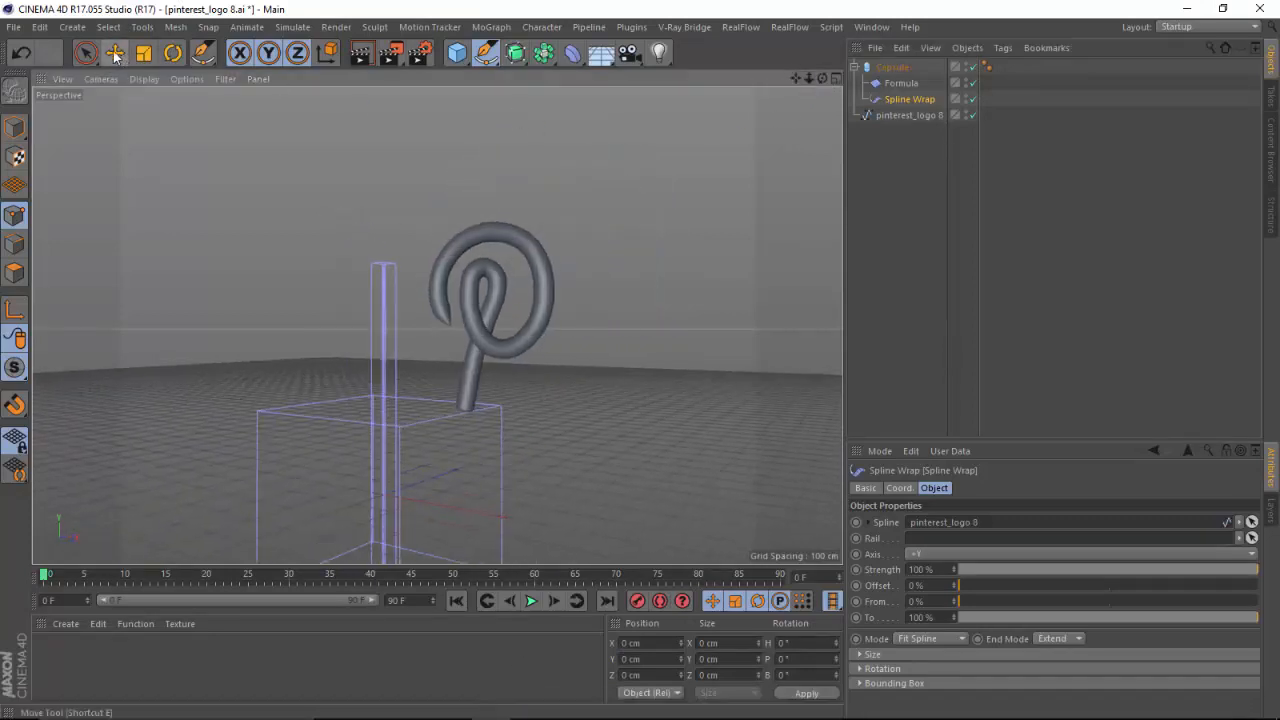
pyautogui.click(115, 54)
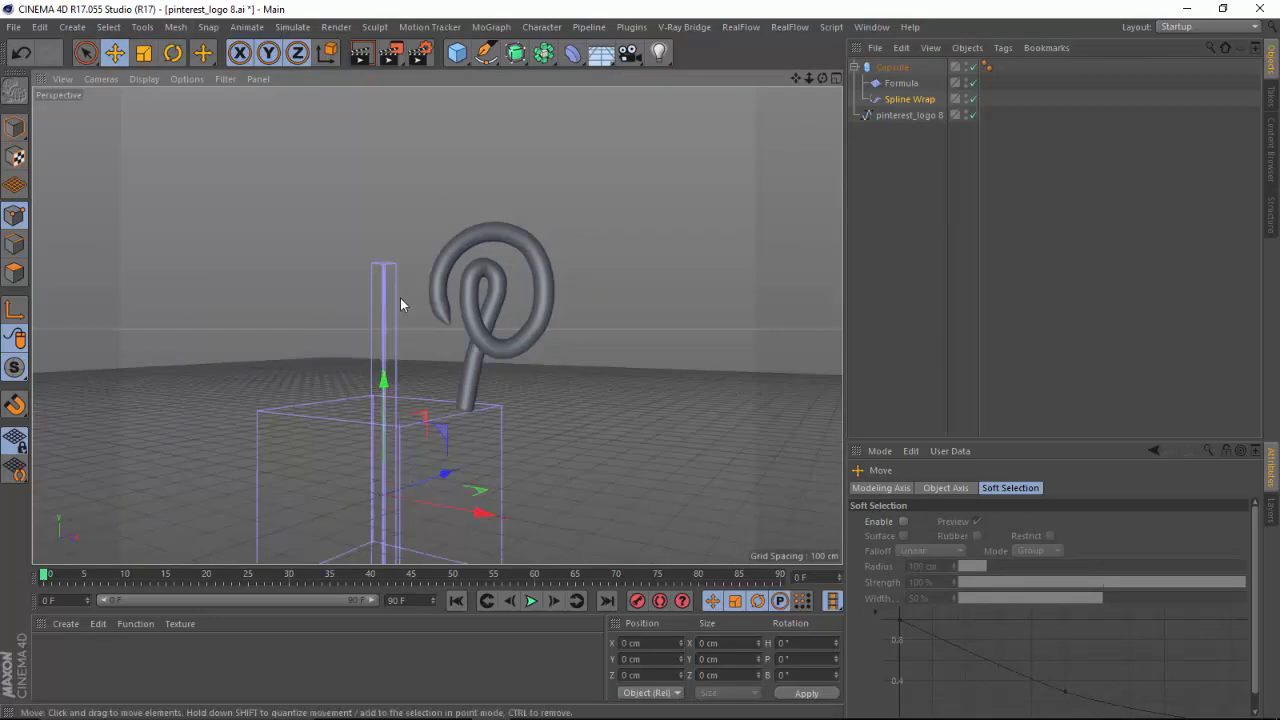
# Switch to Illustrator and paint a pair of axes with arrowheads, labelled x and y, beside the Pinterest reference.
pyautogui.moveTo(596, 695)
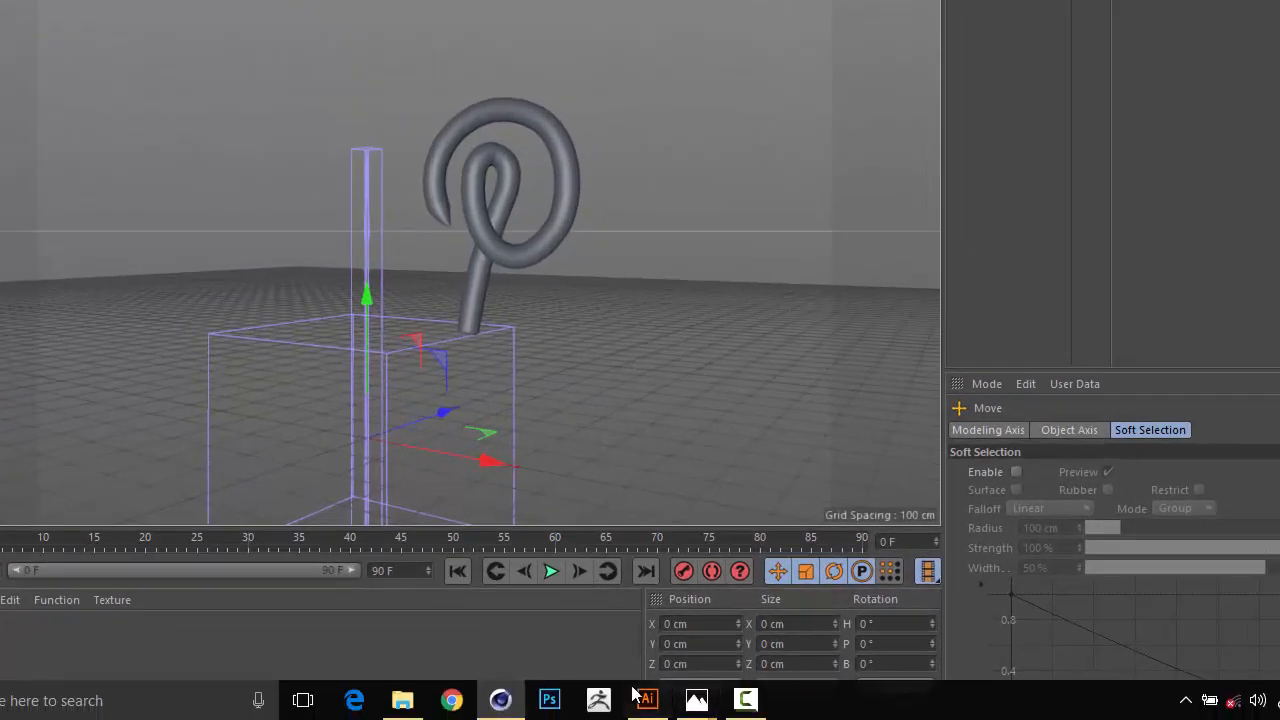
pyautogui.click(645, 698)
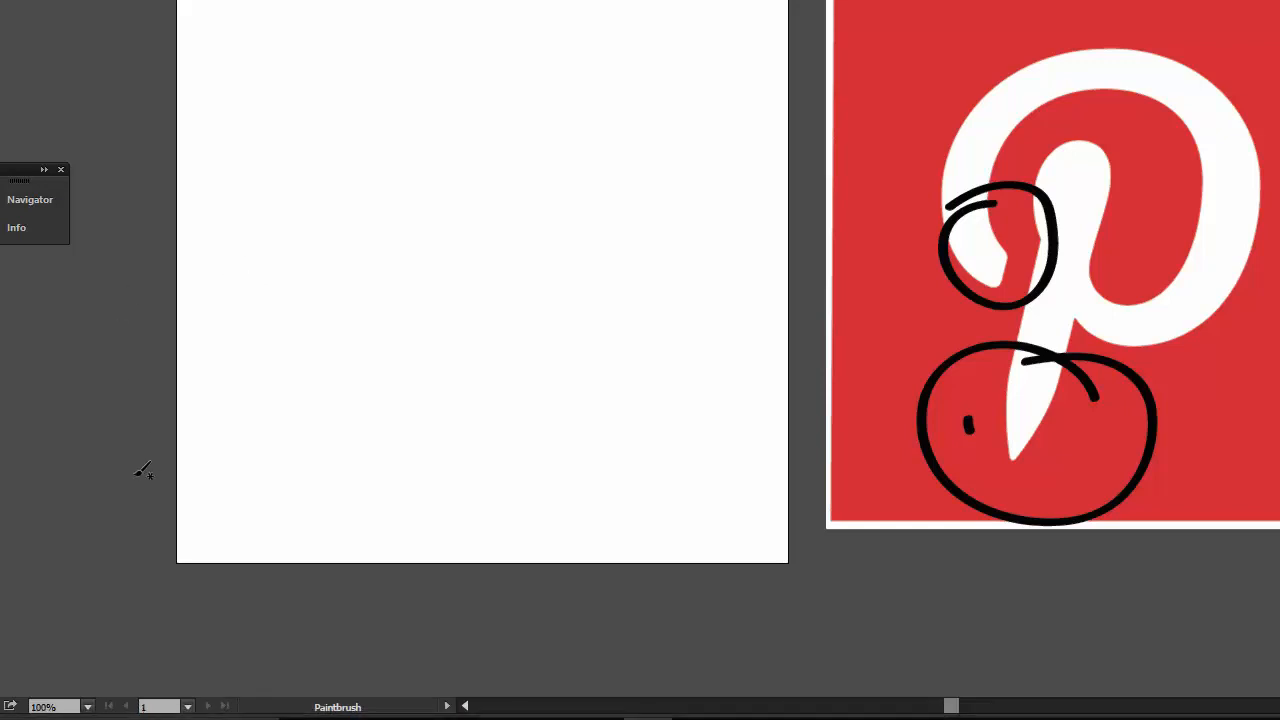
pyautogui.moveTo(54, 498); pyautogui.dragTo(276, 487)
pyautogui.moveTo(389, 477); pyautogui.dragTo(391, 478)
pyautogui.moveTo(214, 229); pyautogui.dragTo(266, 674)
pyautogui.moveTo(194, 268)
pyautogui.mouseDown()
pyautogui.moveTo(211, 228)
pyautogui.moveTo(243, 255)
pyautogui.mouseUp()
pyautogui.moveTo(393, 478); pyautogui.dragTo(367, 511)
pyautogui.moveTo(357, 447); pyautogui.dragTo(410, 508)
pyautogui.moveTo(462, 478); pyautogui.dragTo(462, 500)
pyautogui.moveTo(137, 242)
pyautogui.mouseDown()
pyautogui.moveTo(163, 294)
pyautogui.moveTo(146, 300)
pyautogui.mouseUp()
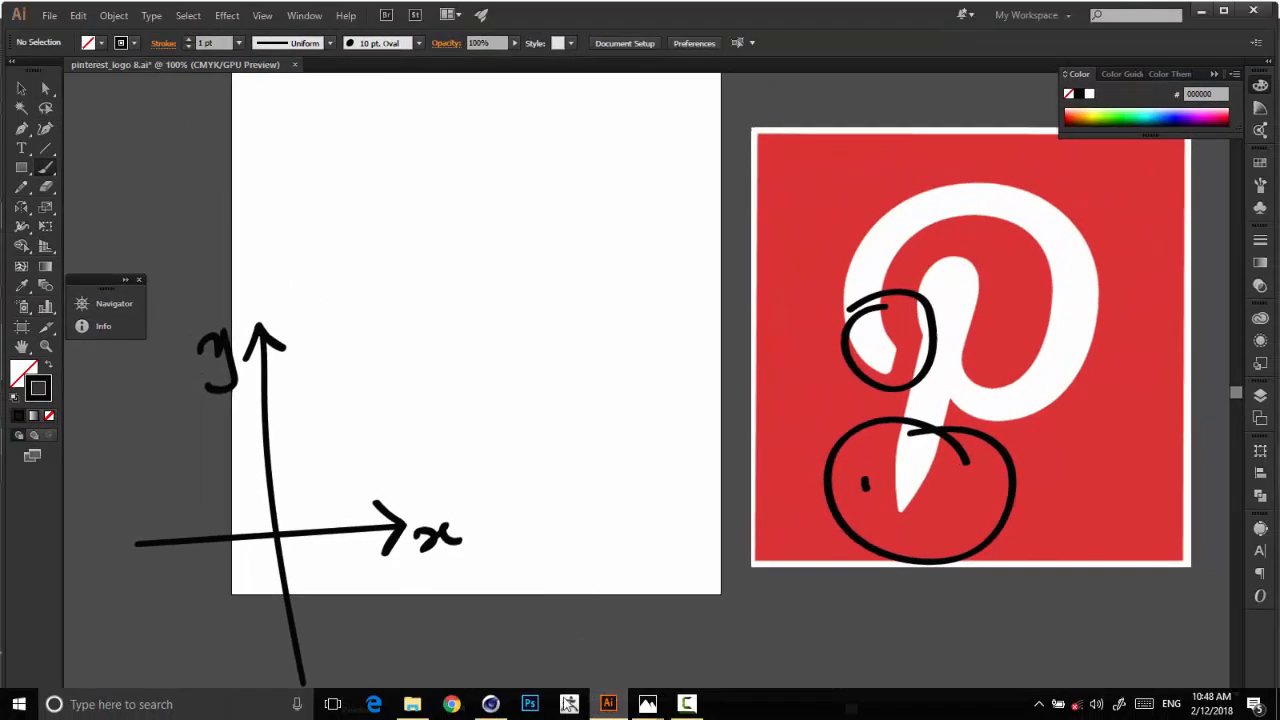
# Return to Cinema 4D and open the Spline Wrap's object properties with the wrapped logo seen up close.
pyautogui.click(490, 704)
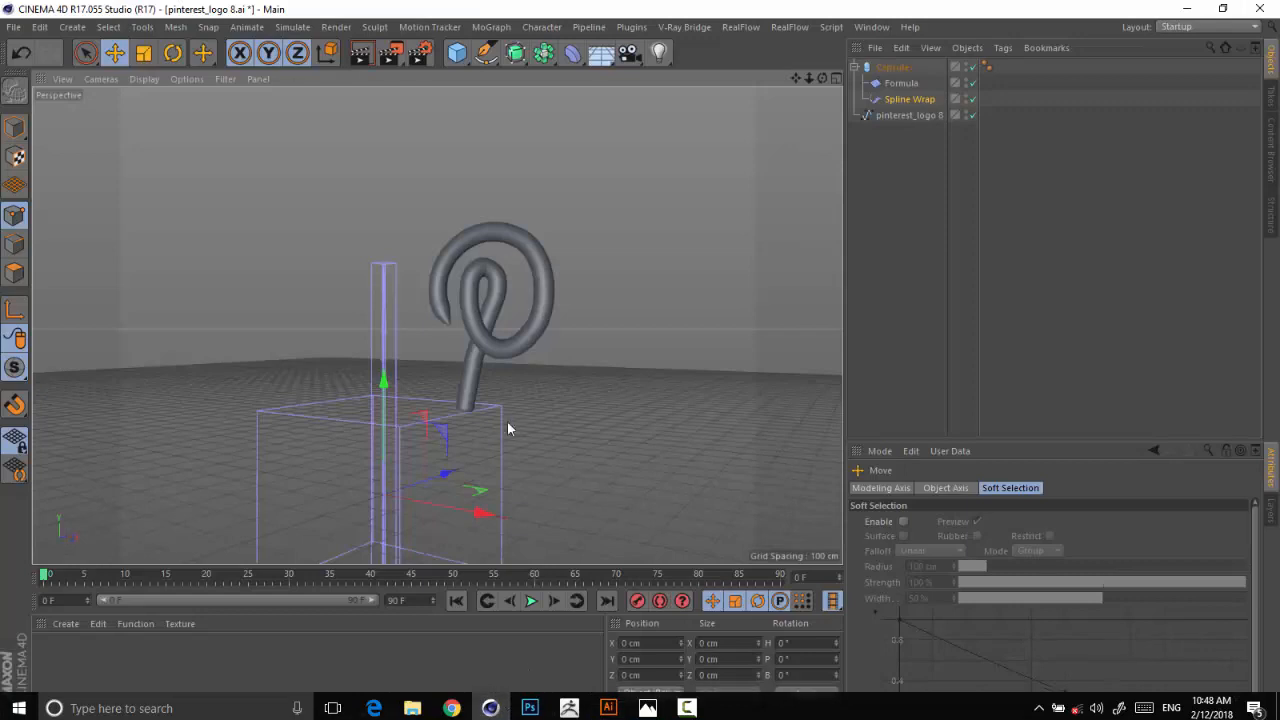
pyautogui.moveTo(810, 78); pyautogui.dragTo(875, 64)
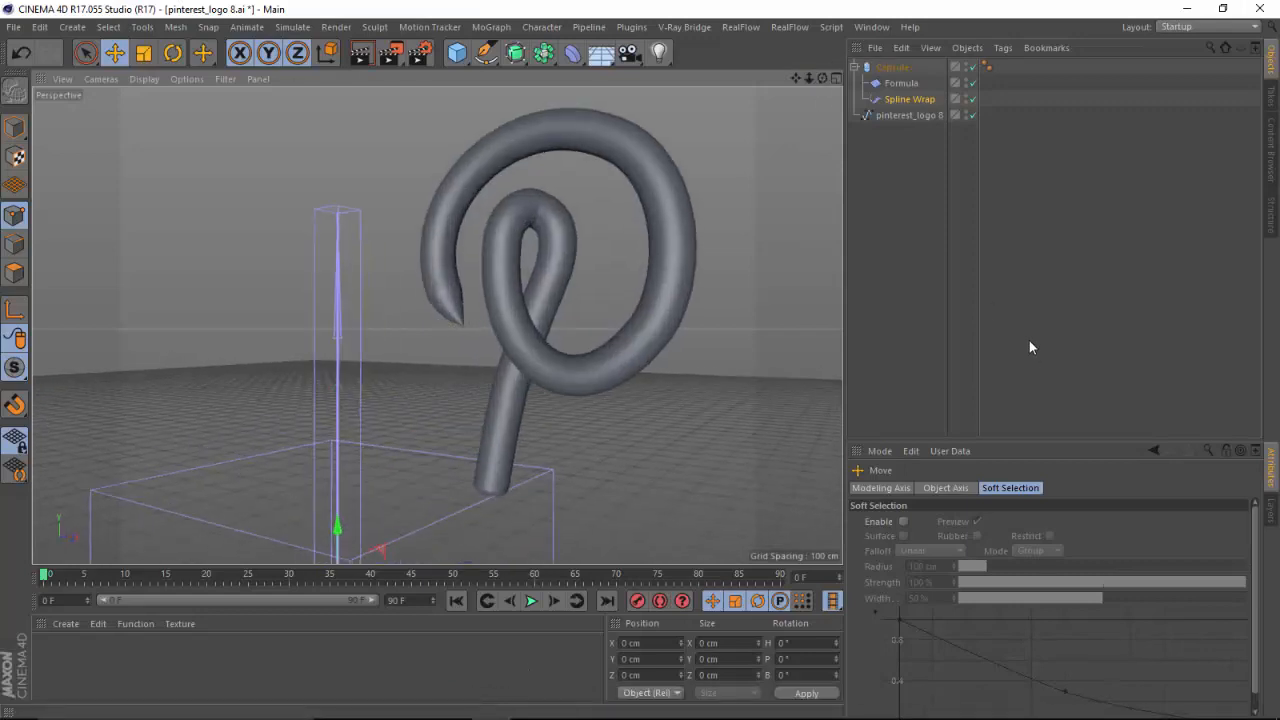
pyautogui.click(902, 98)
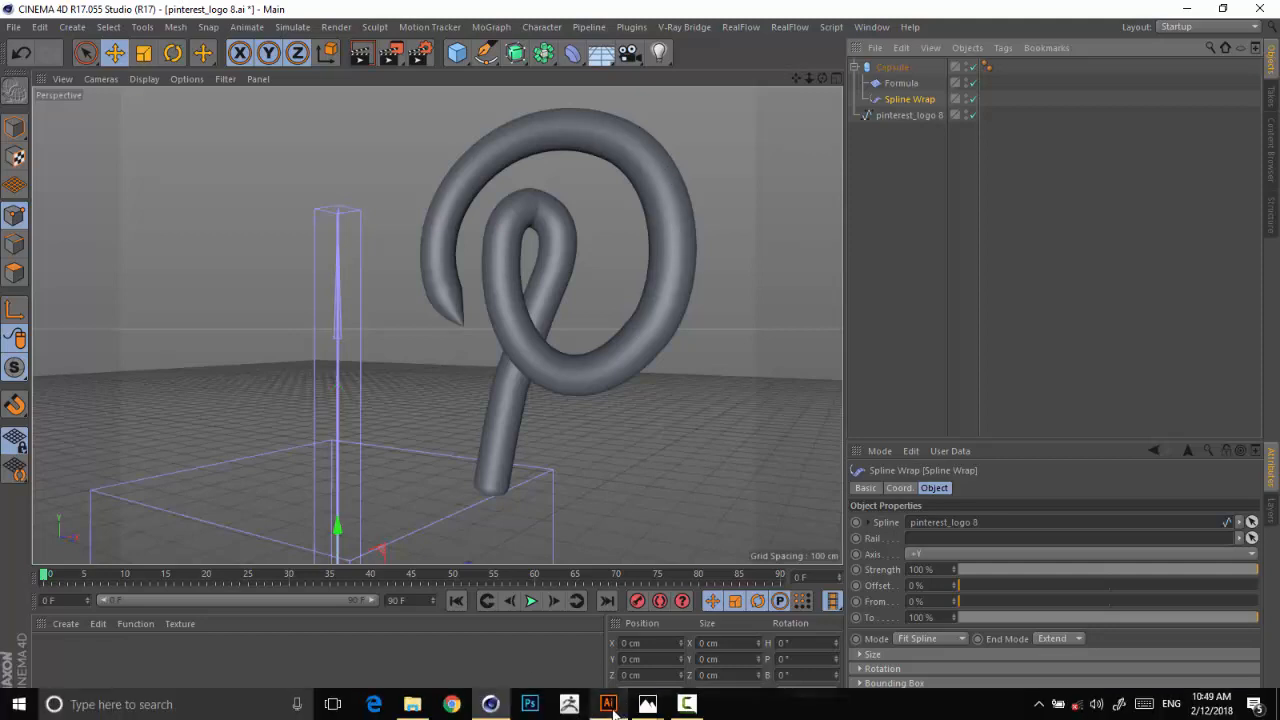
# Switch to Illustrator and paint an upward arrow beside the y axis and a looped P outline between the axes.
pyautogui.click(613, 706)
pyautogui.moveTo(245, 512)
pyautogui.mouseDown()
pyautogui.moveTo(240, 434)
pyautogui.moveTo(218, 446)
pyautogui.mouseUp()
pyautogui.moveTo(296, 518)
pyautogui.mouseDown()
pyautogui.moveTo(372, 345)
pyautogui.moveTo(282, 374)
pyautogui.moveTo(297, 423)
pyautogui.mouseUp()
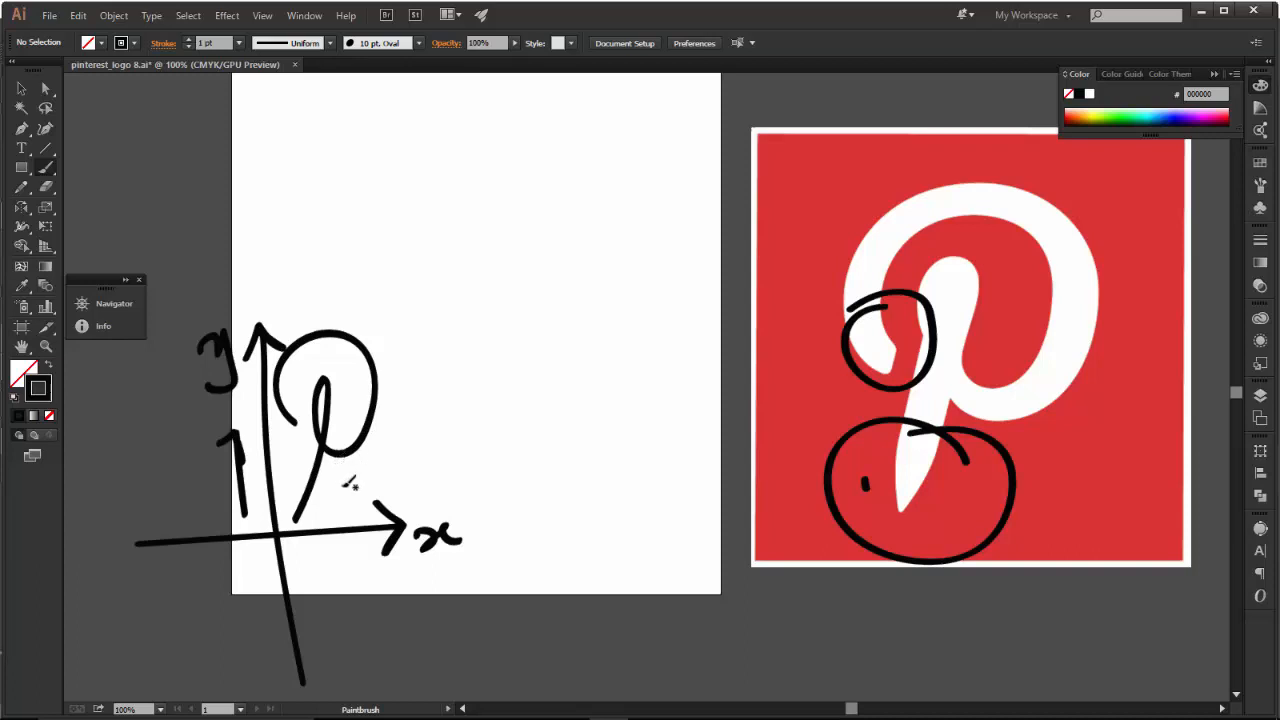
# Return to Cinema 4D and set the Spline Wrap's axis to -Y.
pyautogui.moveTo(497, 712)
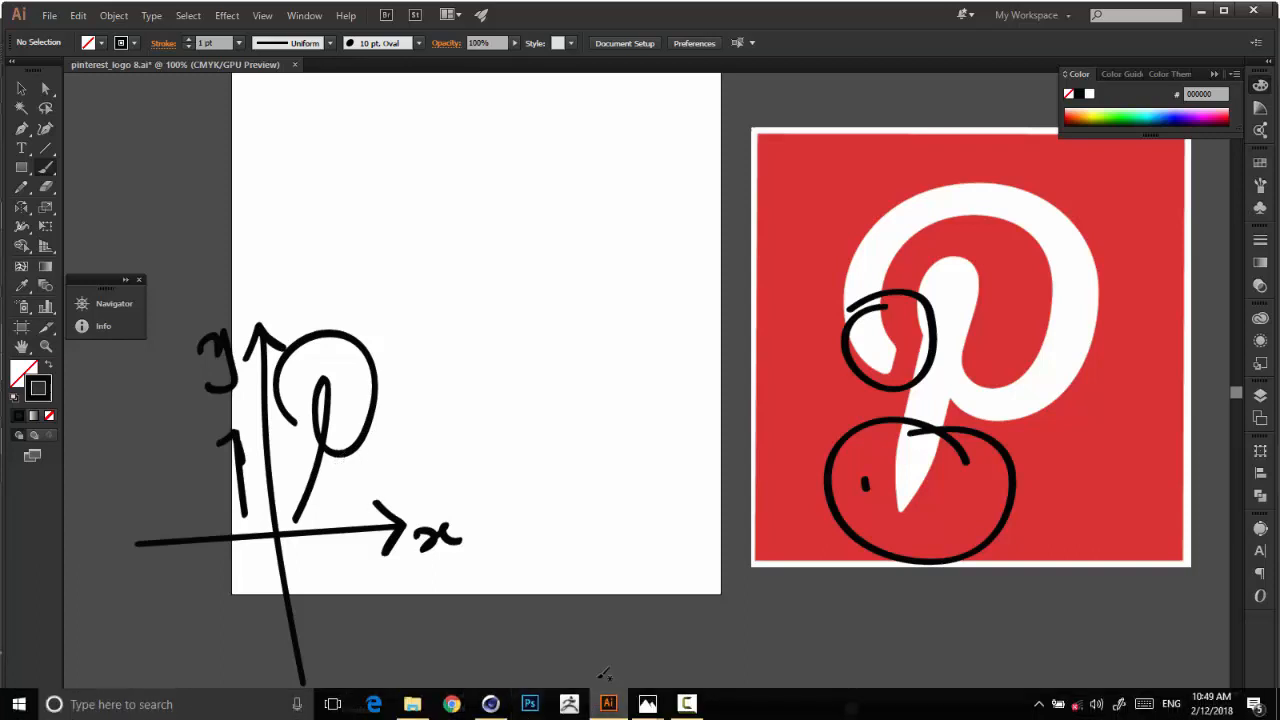
pyautogui.click(490, 704)
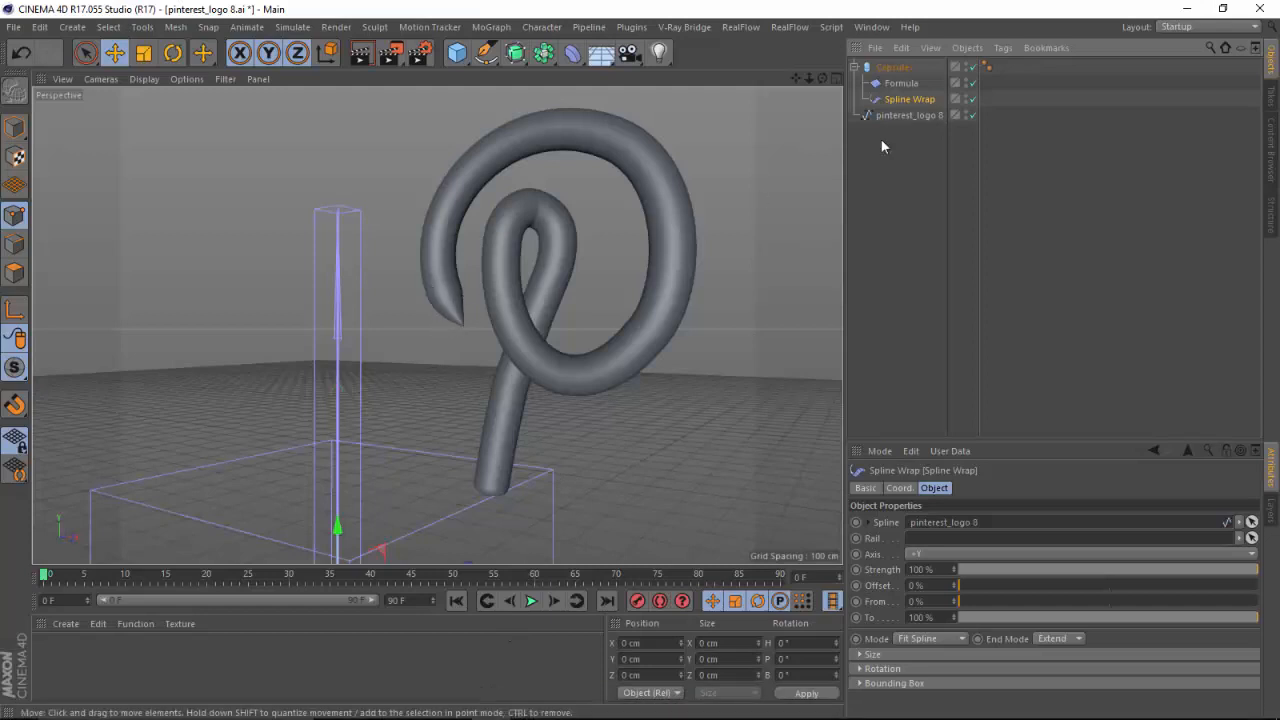
pyautogui.click(926, 558)
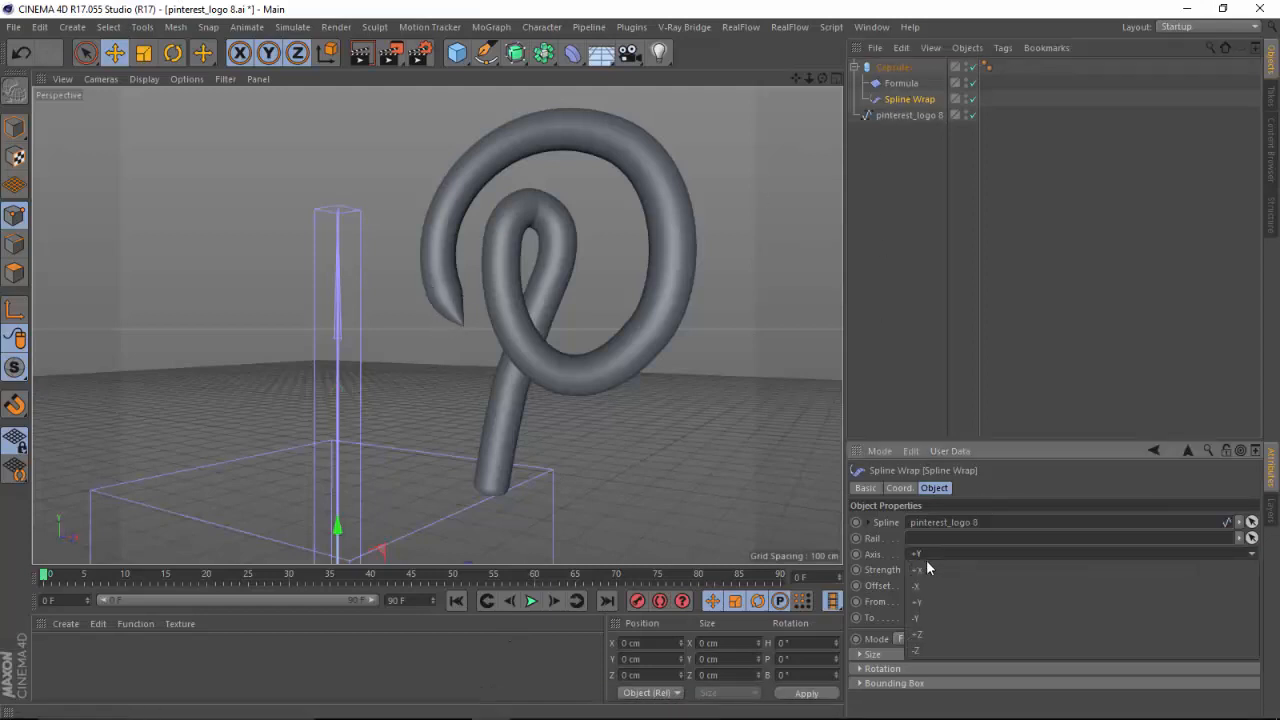
pyautogui.click(934, 617)
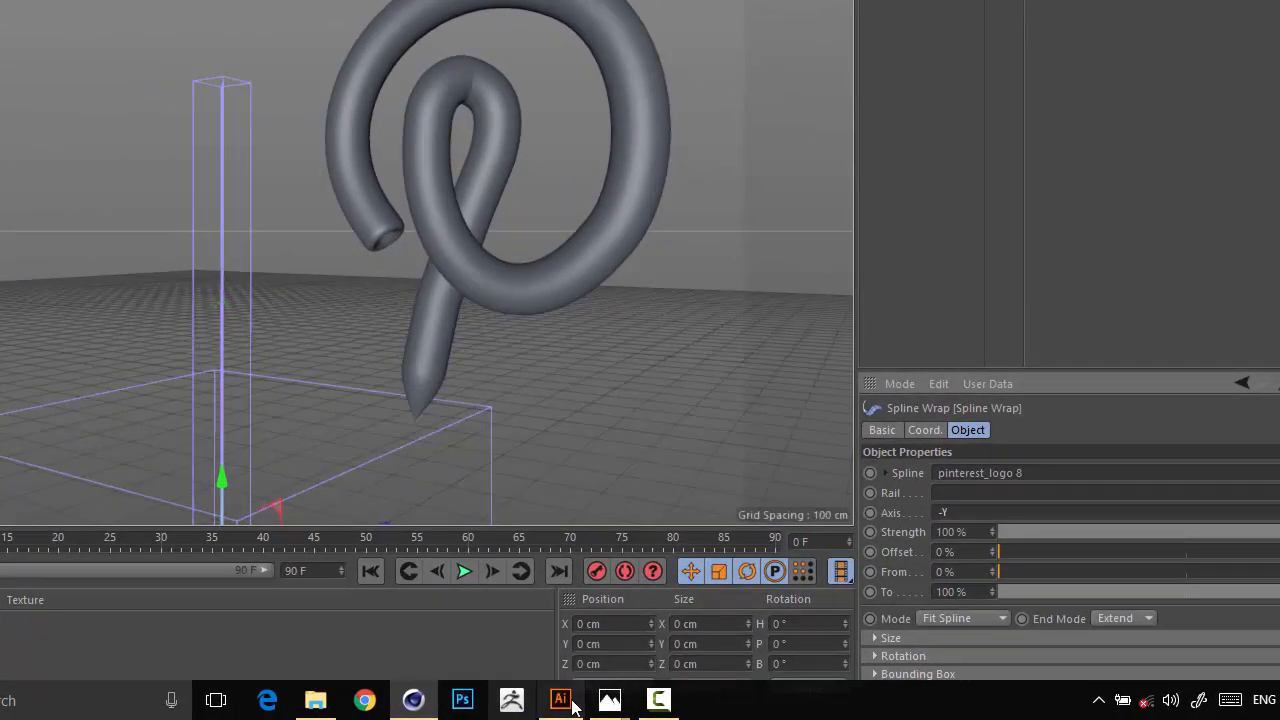
# In Illustrator, paint a downward arrow below the x axis and an arrow from a second P sketch's circled tip to the reference's tip.
pyautogui.click(562, 700)
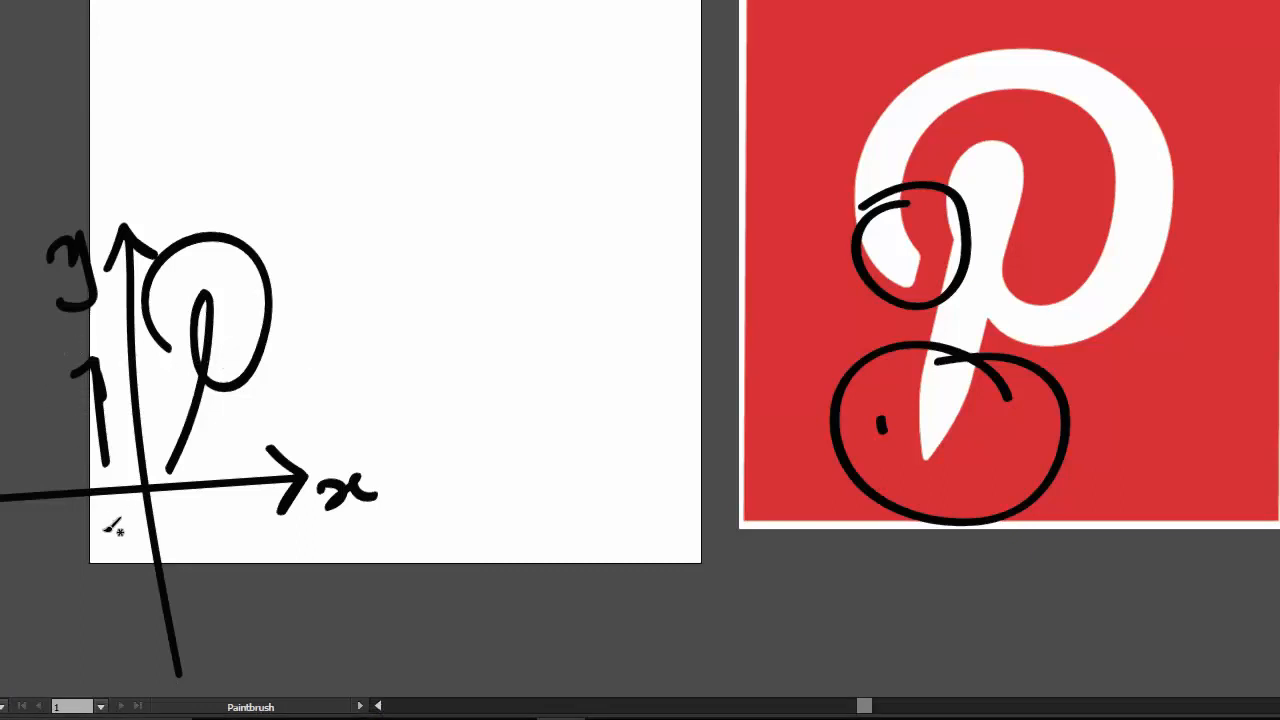
pyautogui.moveTo(97, 500); pyautogui.dragTo(115, 604)
pyautogui.moveTo(125, 528); pyautogui.dragTo(119, 600)
pyautogui.moveTo(62, 550); pyautogui.dragTo(116, 600)
pyautogui.moveTo(316, 331)
pyautogui.mouseDown()
pyautogui.moveTo(296, 292)
pyautogui.moveTo(358, 228)
pyautogui.moveTo(350, 328)
pyautogui.moveTo(370, 327)
pyautogui.moveTo(340, 428)
pyautogui.moveTo(360, 424)
pyautogui.moveTo(300, 392)
pyautogui.moveTo(380, 440)
pyautogui.moveTo(838, 459)
pyautogui.moveTo(785, 505)
pyautogui.mouseUp()
pyautogui.moveTo(765, 405); pyautogui.dragTo(836, 457)
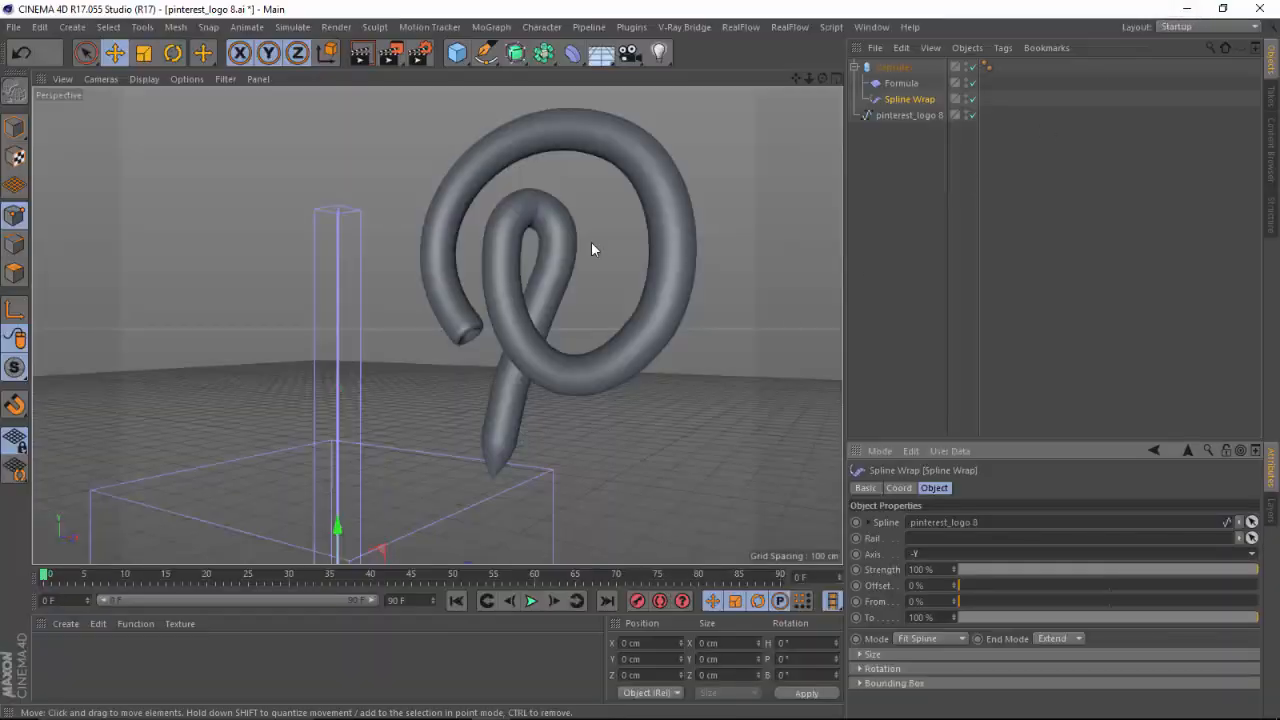
# Inspect the logo's tip in Cinema 4D, compare it with the finished logo in pinterest_logo__800.c4d, and return to the pinterest_logo 8.ai project.
pyautogui.moveTo(822, 79); pyautogui.dragTo(875, 40)
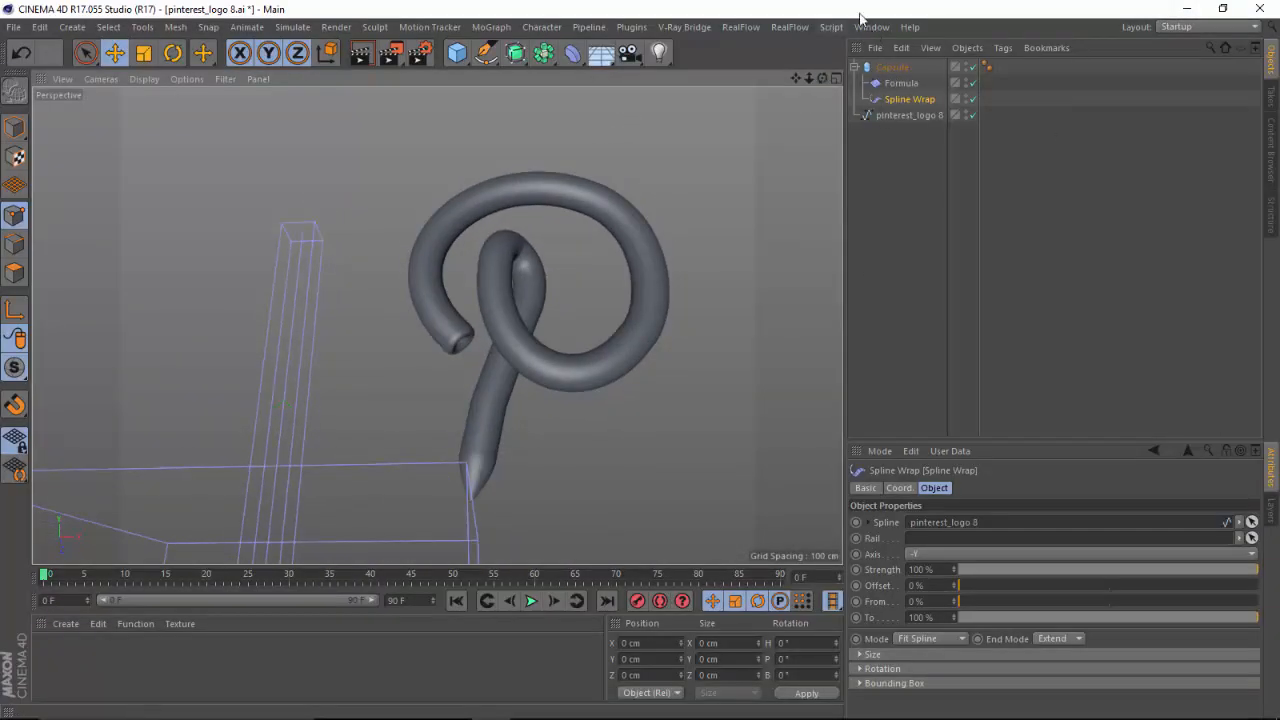
pyautogui.moveTo(822, 79); pyautogui.dragTo(819, 116)
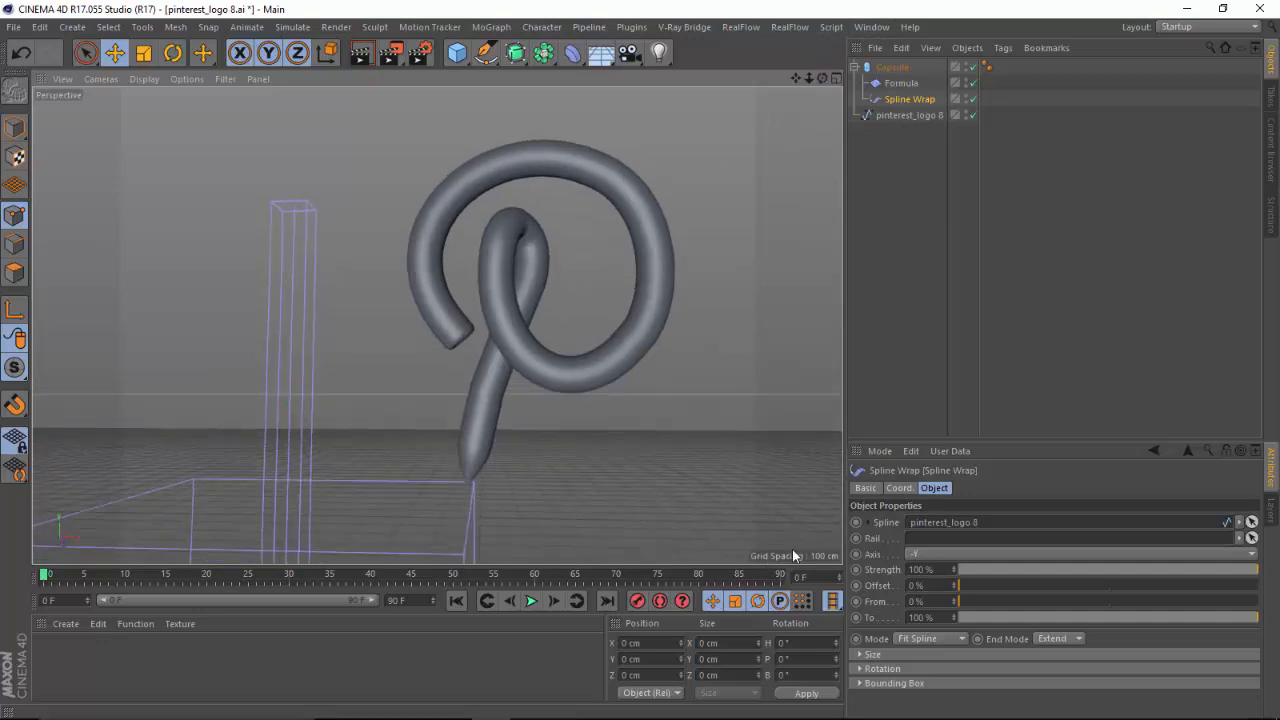
pyautogui.click(872, 27)
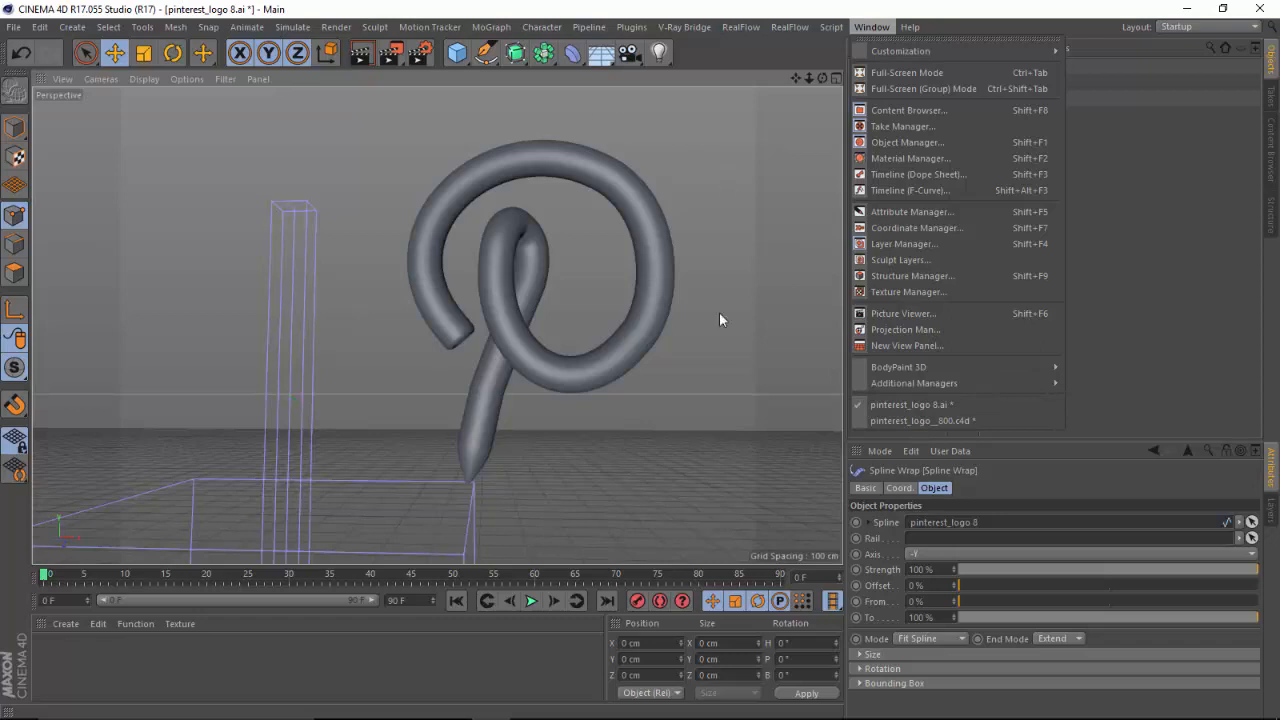
pyautogui.click(938, 418)
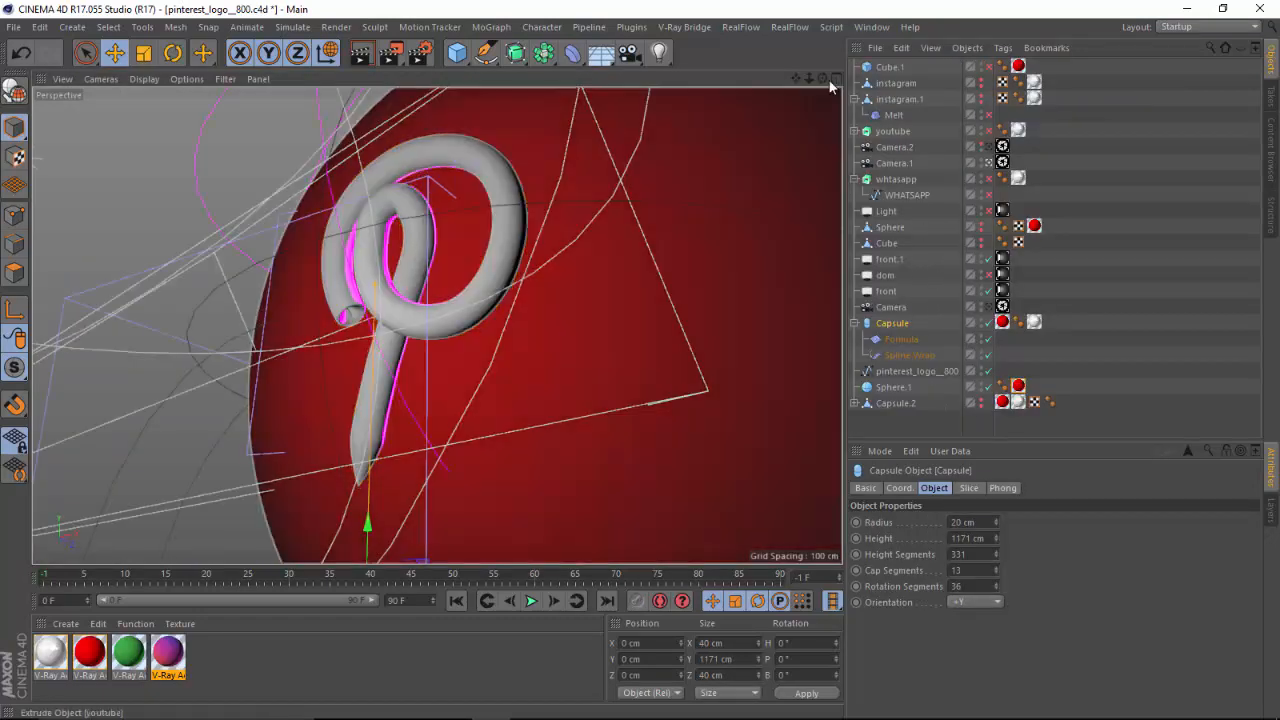
pyautogui.moveTo(822, 79); pyautogui.dragTo(850, 84)
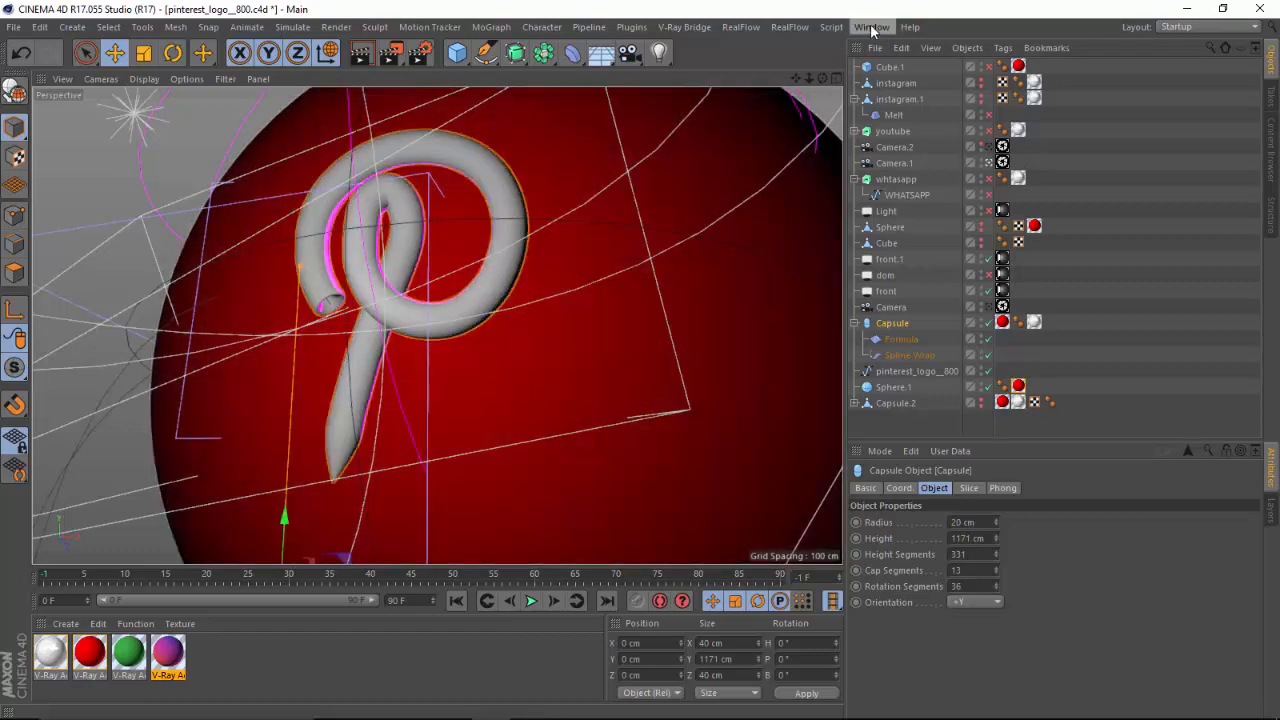
pyautogui.click(868, 28)
pyautogui.click(889, 405)
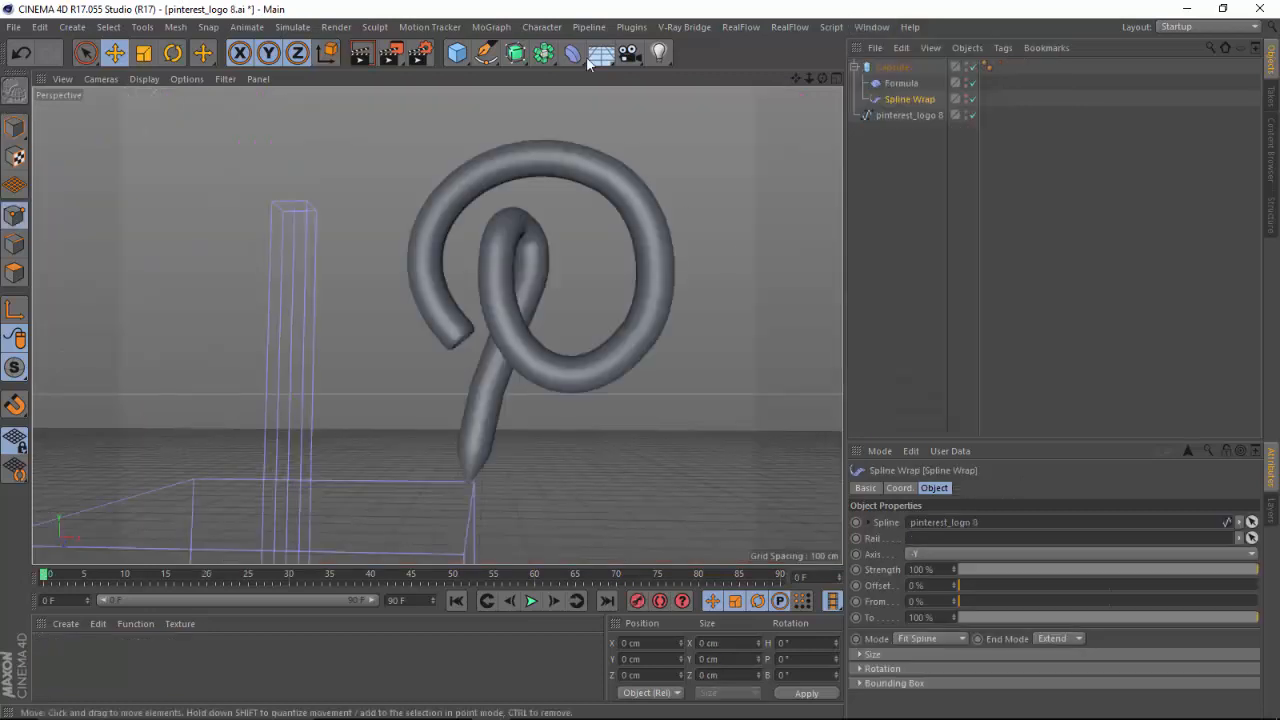
# Add a Sphere primitive and nest it under the pinterest_logo 8 spline.
pyautogui.click(458, 55)
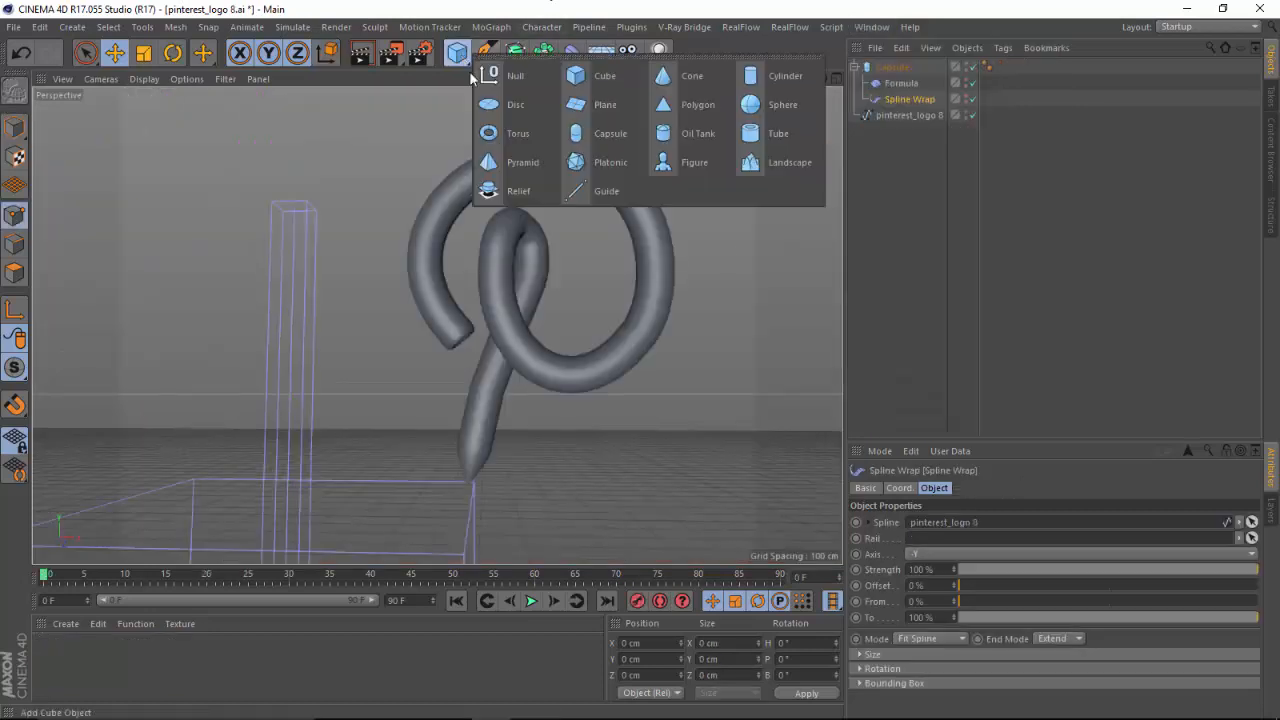
pyautogui.click(772, 104)
pyautogui.moveTo(809, 79); pyautogui.dragTo(770, 156)
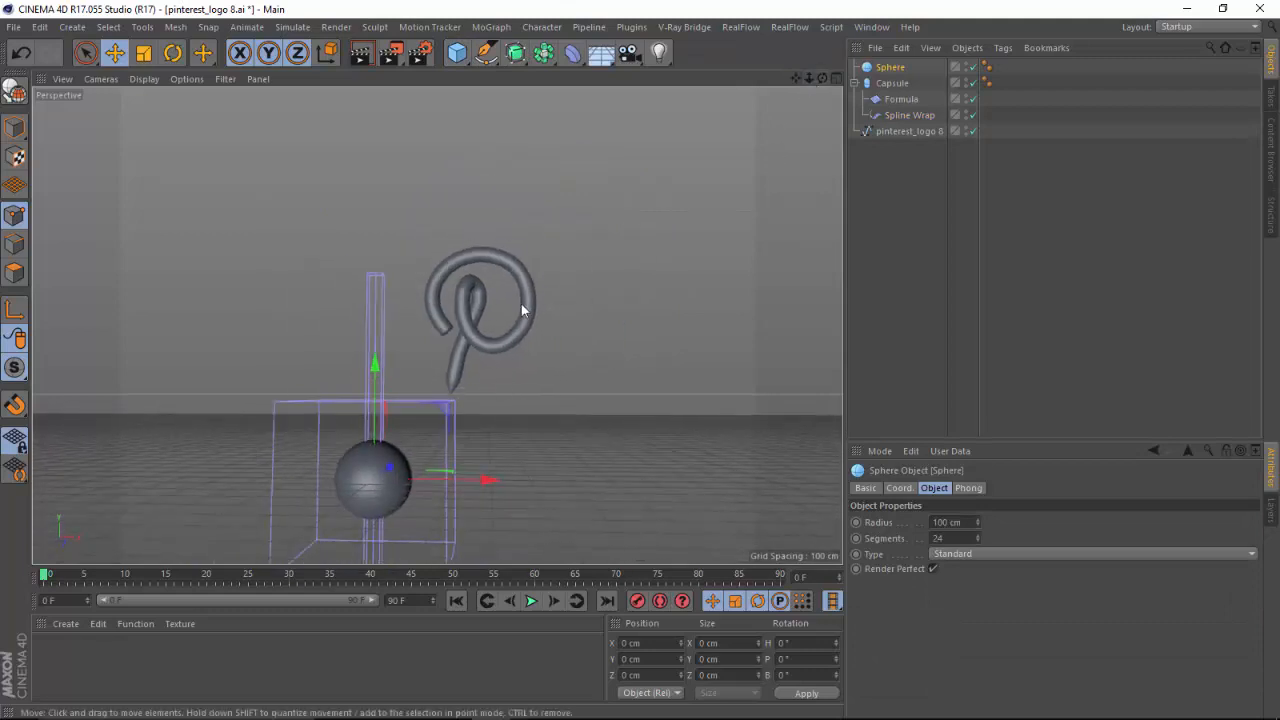
pyautogui.moveTo(909, 128); pyautogui.dragTo(909, 132)
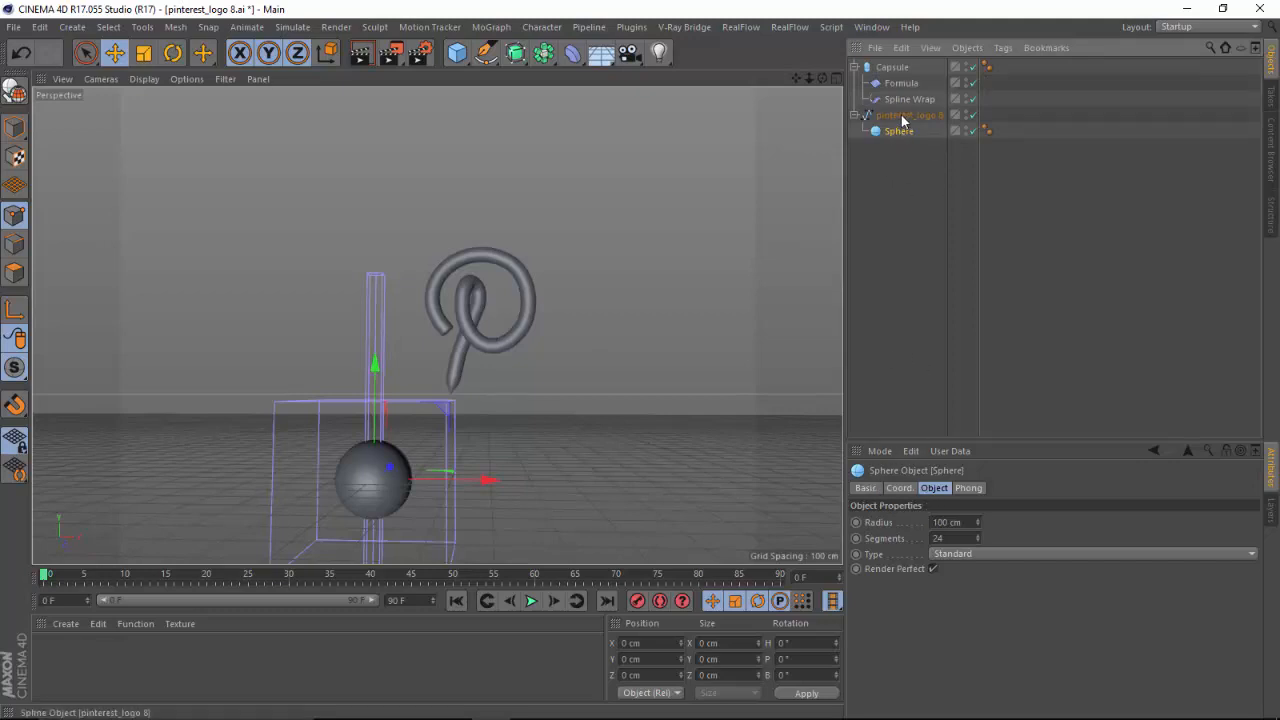
# Set the Sphere's X and Y positions to 0 cm and move it out of the pinterest_logo 8 spline to the hierarchy's top level.
pyautogui.click(899, 488)
pyautogui.click(928, 521)
pyautogui.write('0')
pyautogui.press('Tab')
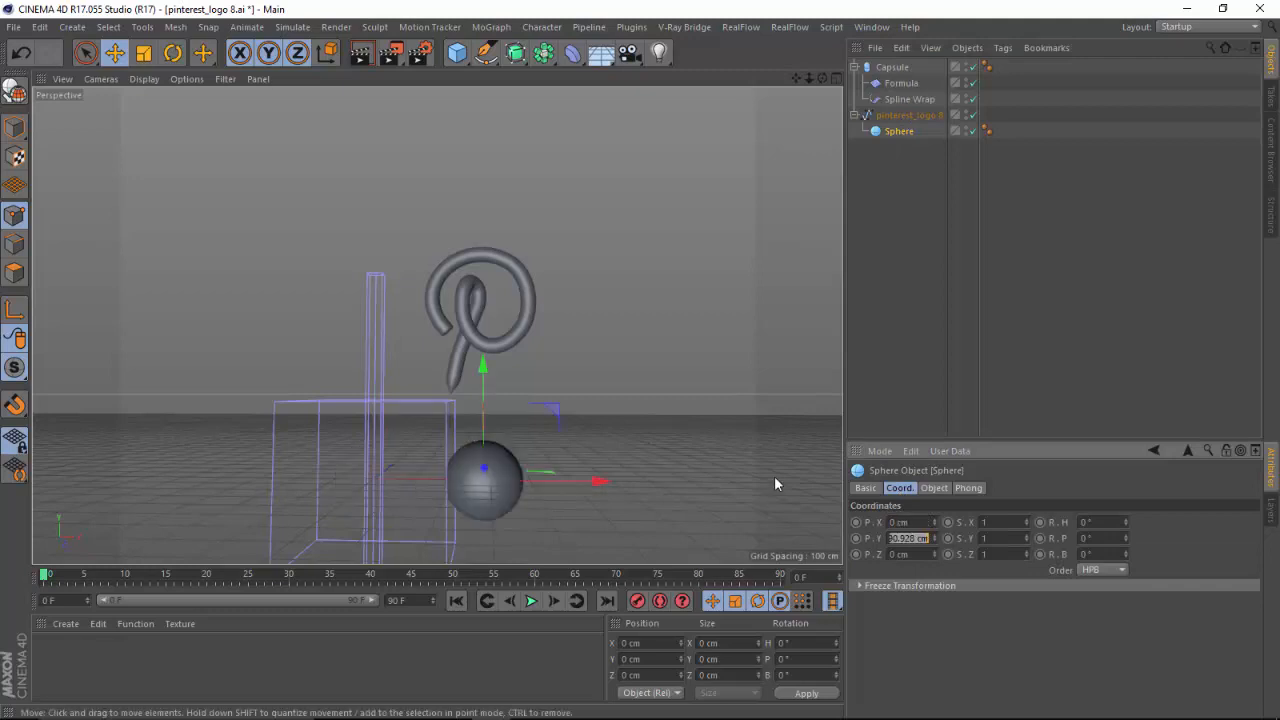
pyautogui.write('0')
pyautogui.press('Tab')
pyautogui.press('Tab')
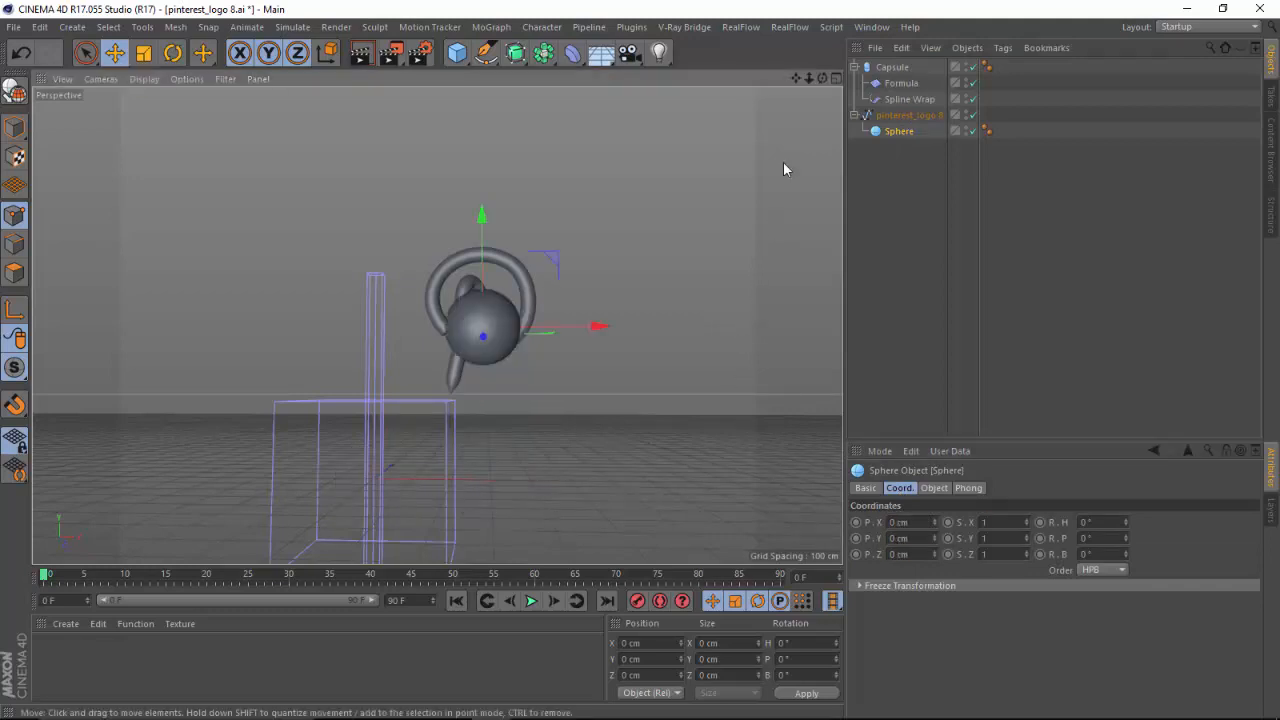
pyautogui.moveTo(809, 80); pyautogui.dragTo(847, 81)
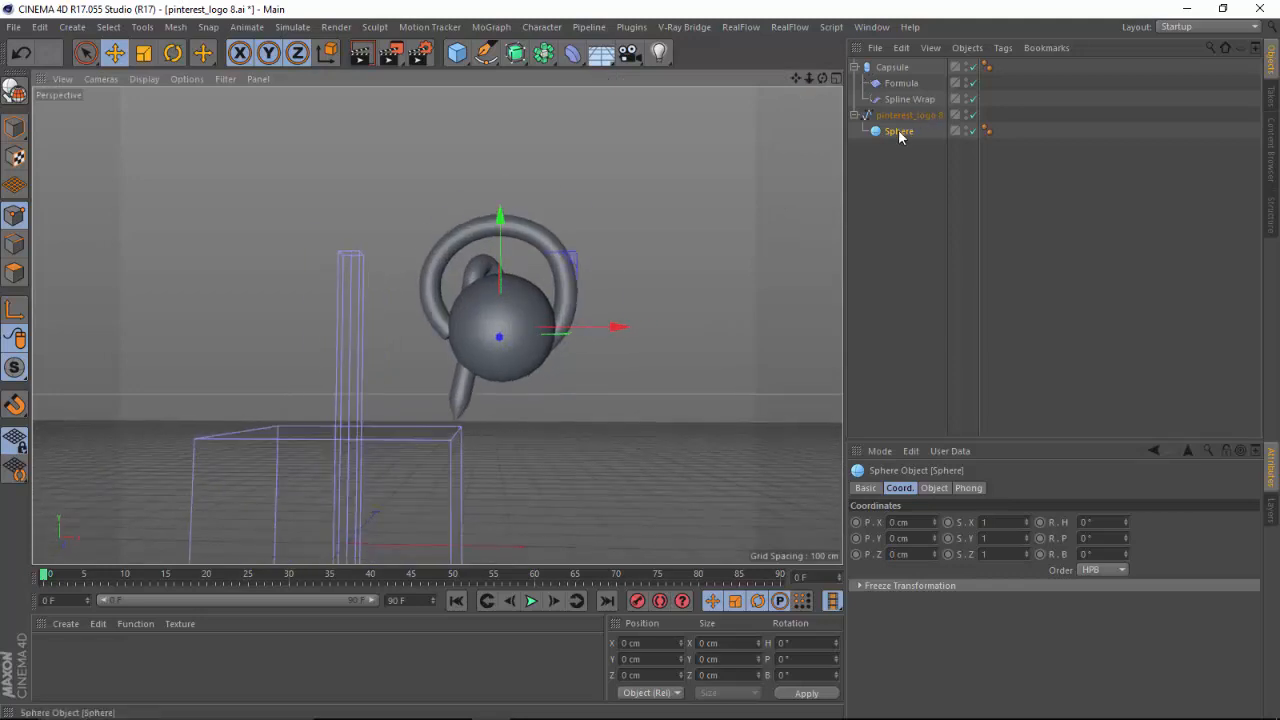
pyautogui.moveTo(902, 133); pyautogui.dragTo(899, 176)
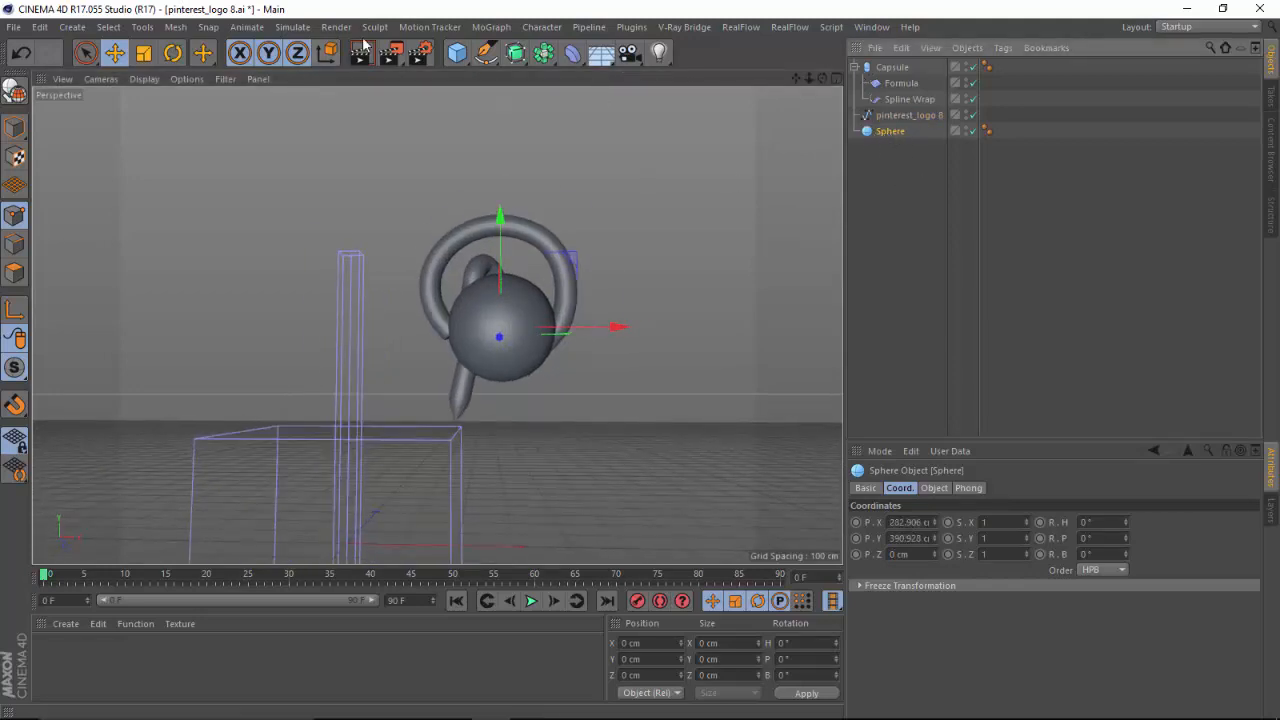
# Scale up the Sphere and move it back along the Z axis so it sits behind the tube logo.
pyautogui.click(144, 52)
pyautogui.moveTo(294, 403); pyautogui.dragTo(310, 470)
pyautogui.moveTo(822, 79); pyautogui.dragTo(280, 143)
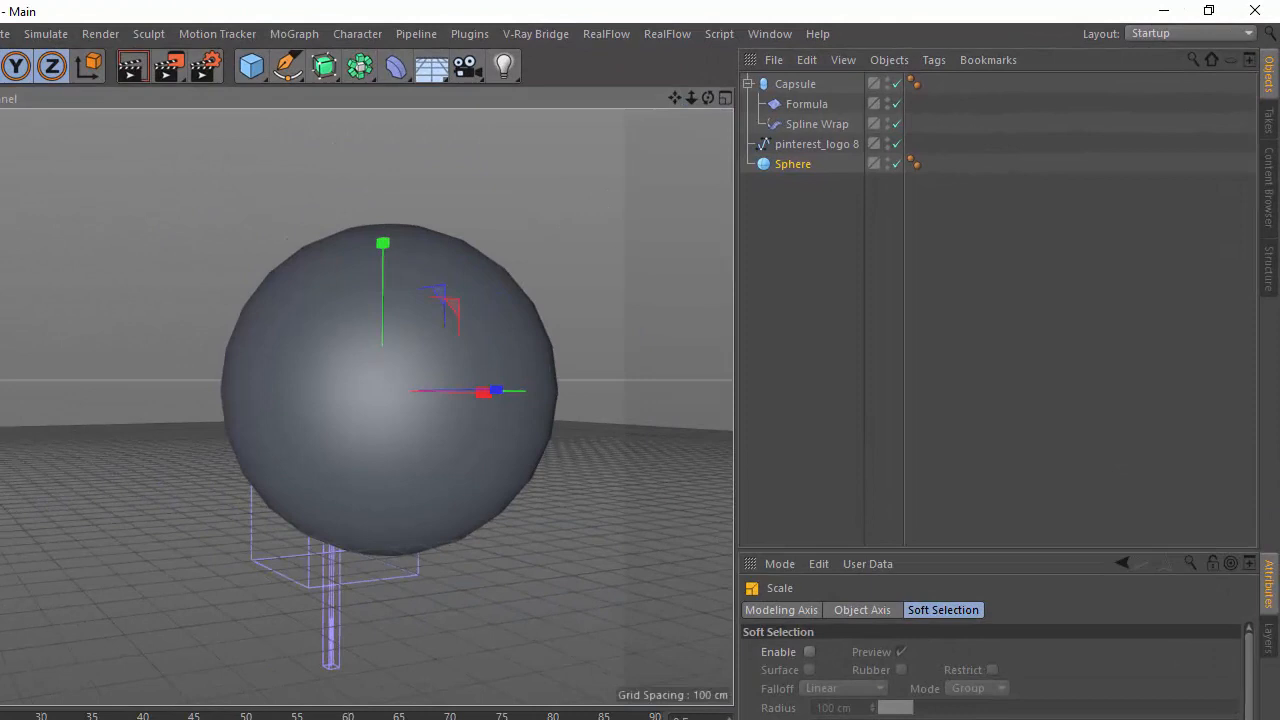
pyautogui.press('e')
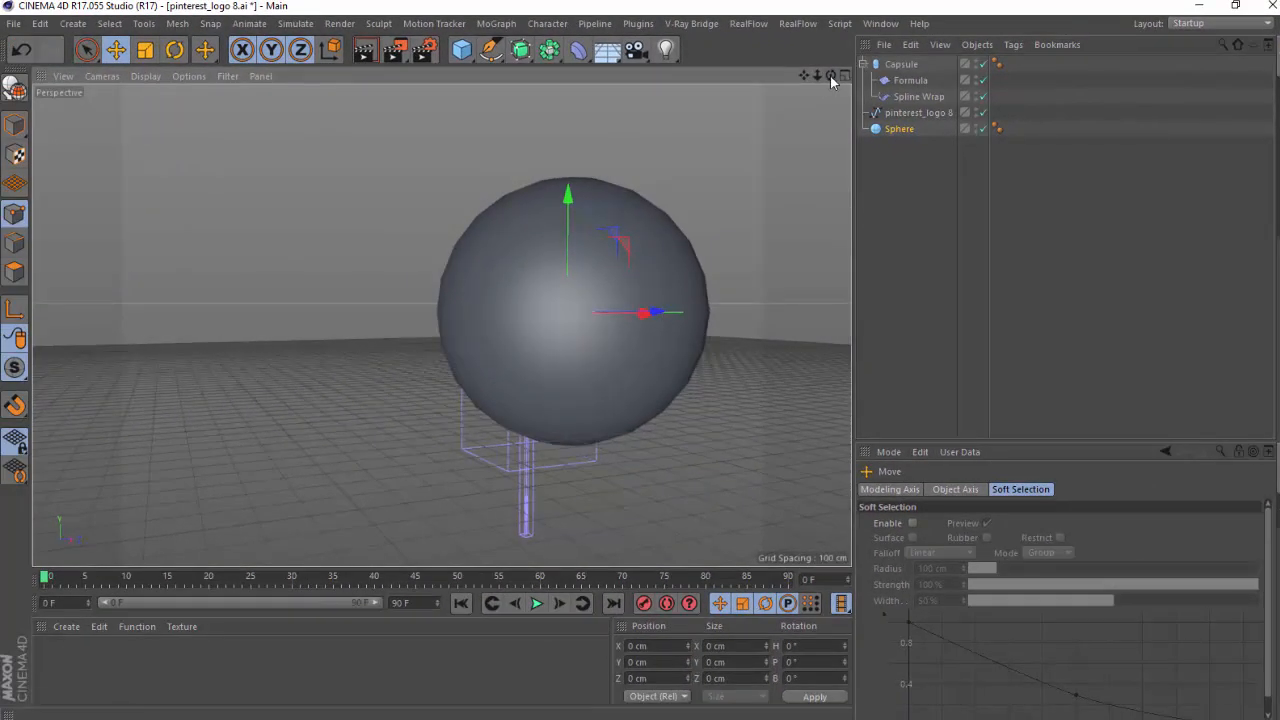
pyautogui.moveTo(831, 76); pyautogui.dragTo(755, 125)
pyautogui.moveTo(676, 291); pyautogui.dragTo(786, 240)
pyautogui.moveTo(831, 76); pyautogui.dragTo(679, 50)
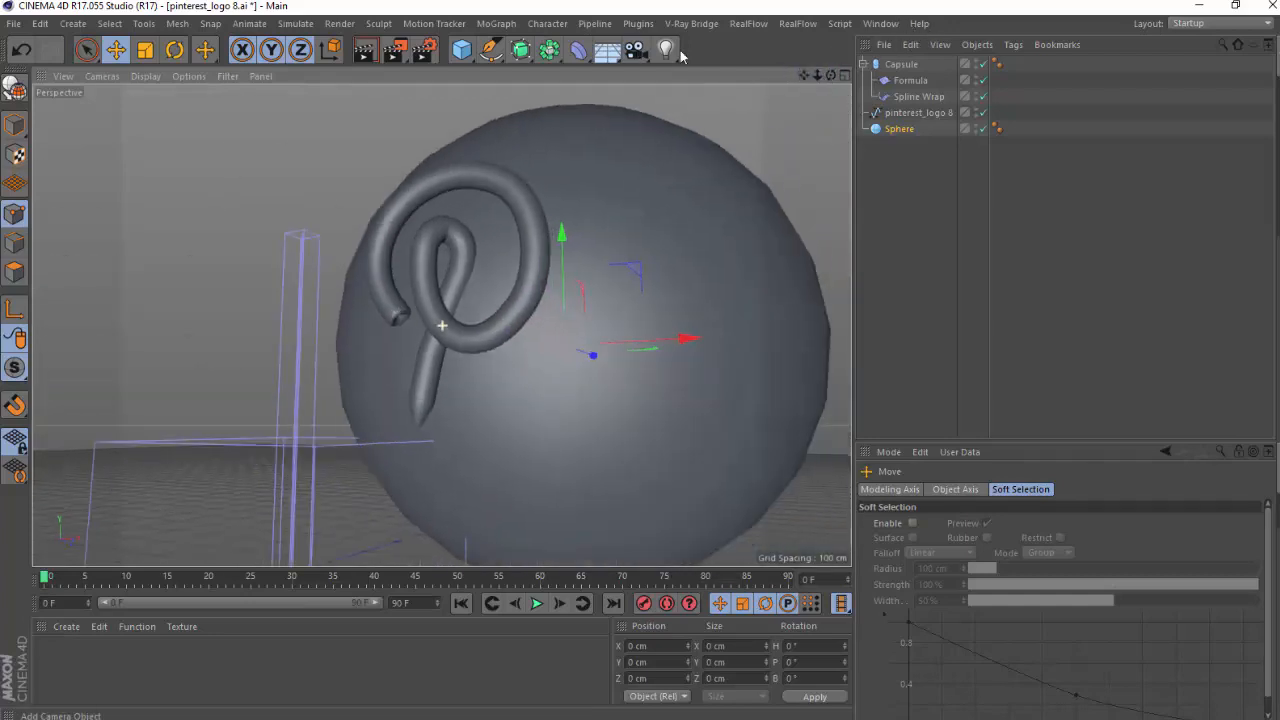
pyautogui.moveTo(817, 76); pyautogui.dragTo(877, 129)
# Review the V-Ray materials in the pinterest_logo__800.c4d project and return to the pinterest_logo 8.ai project.
pyautogui.click(881, 23)
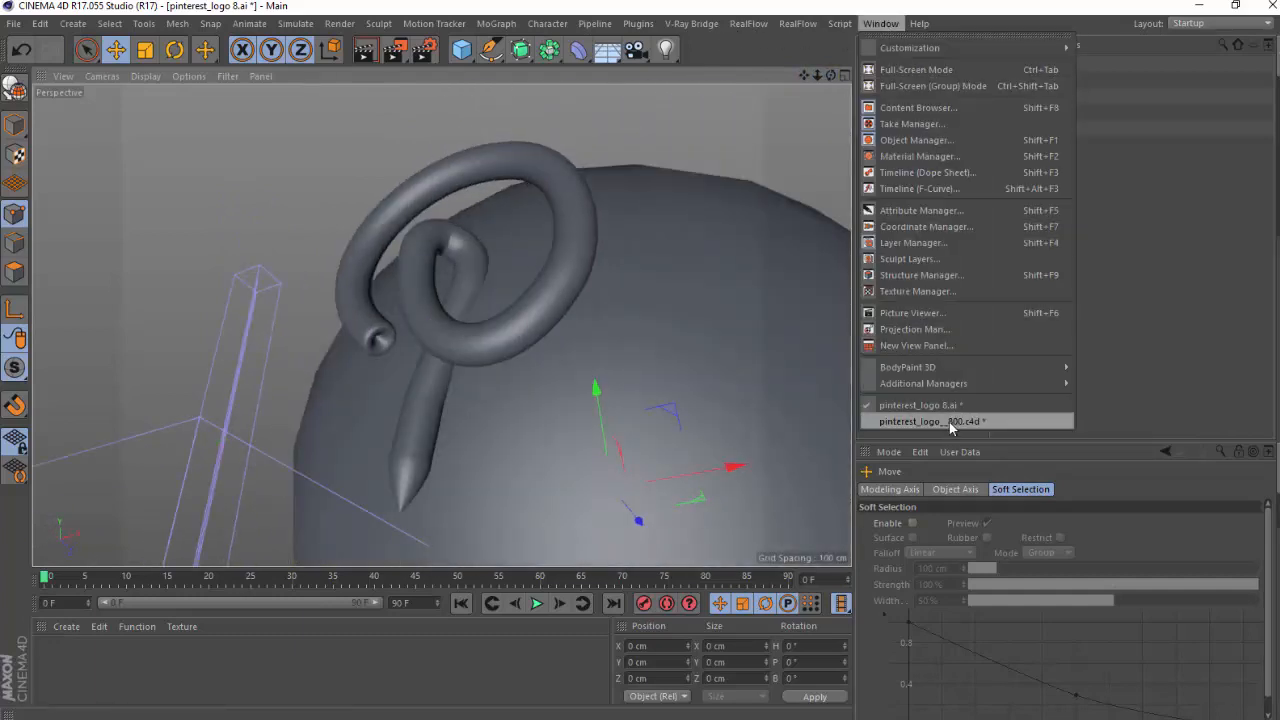
pyautogui.click(949, 422)
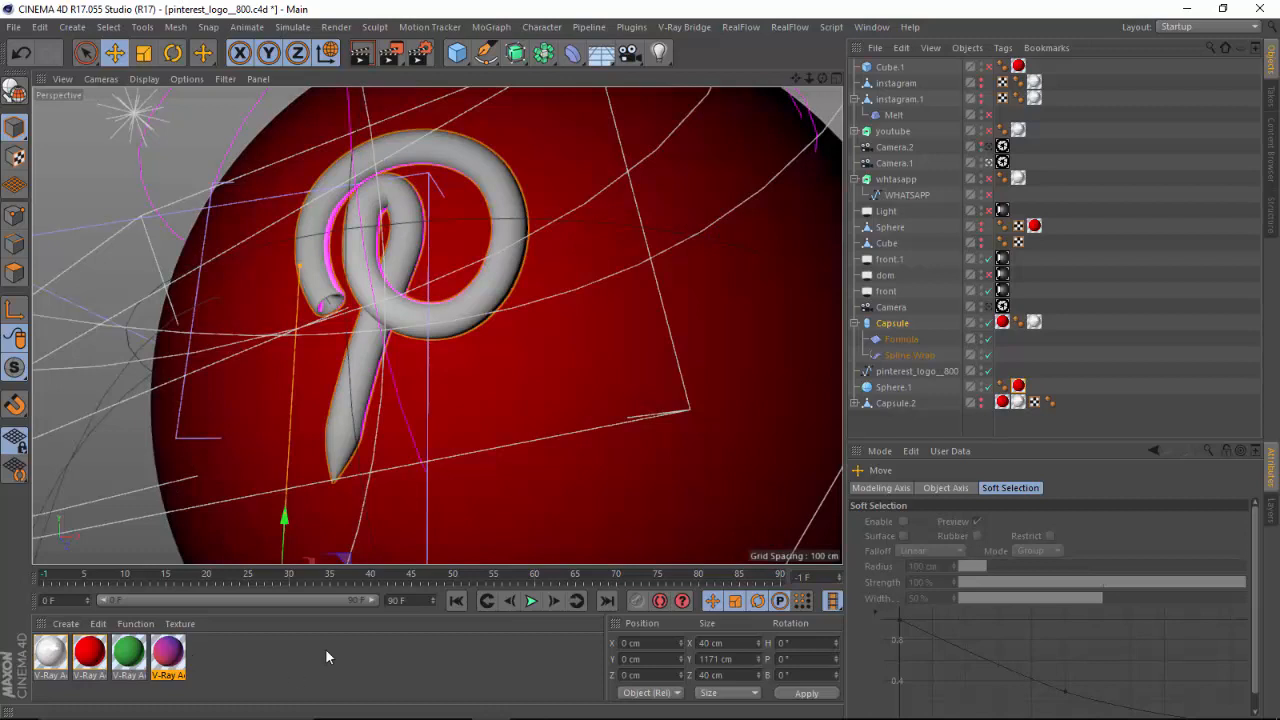
pyautogui.moveTo(228, 690); pyautogui.dragTo(40, 650)
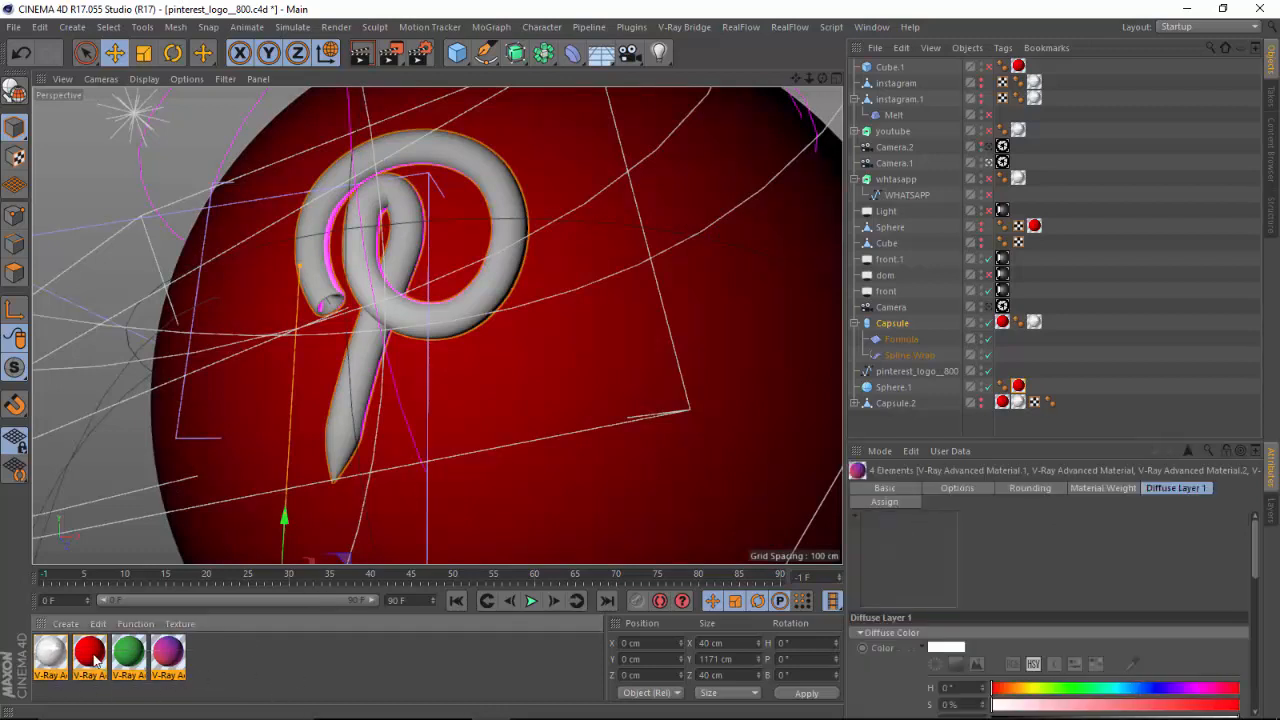
pyautogui.click(247, 673)
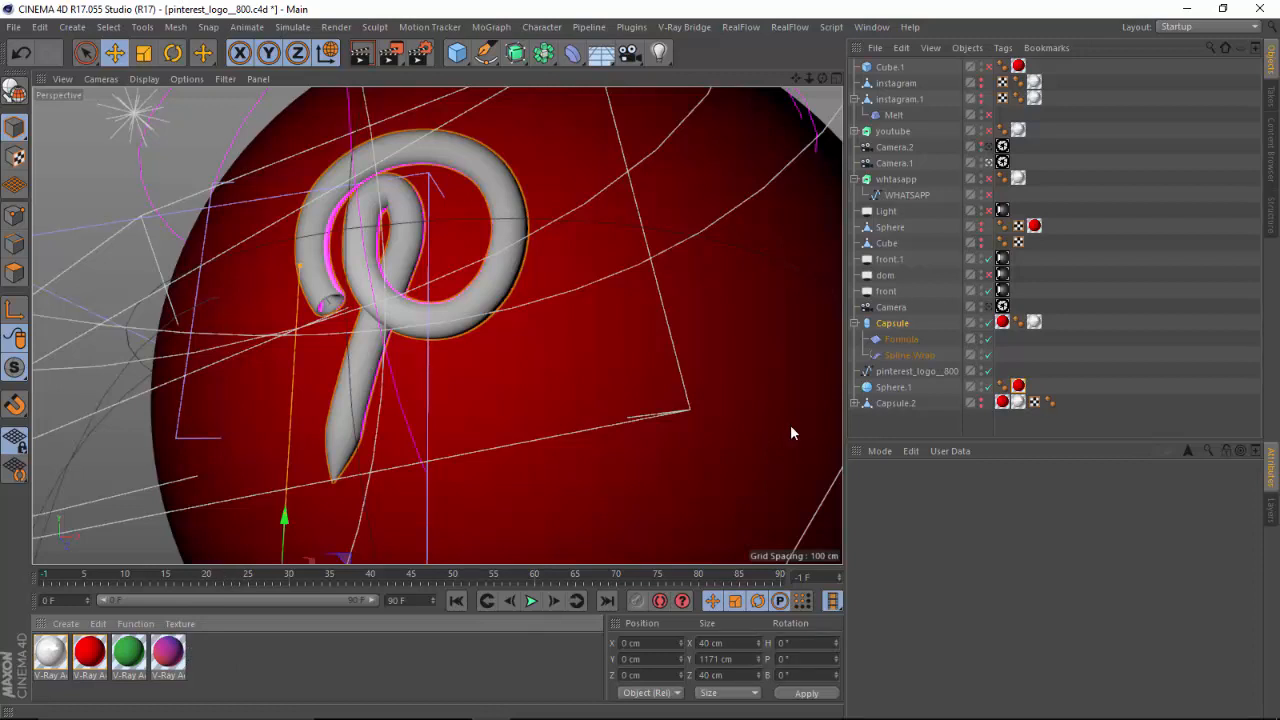
pyautogui.click(868, 28)
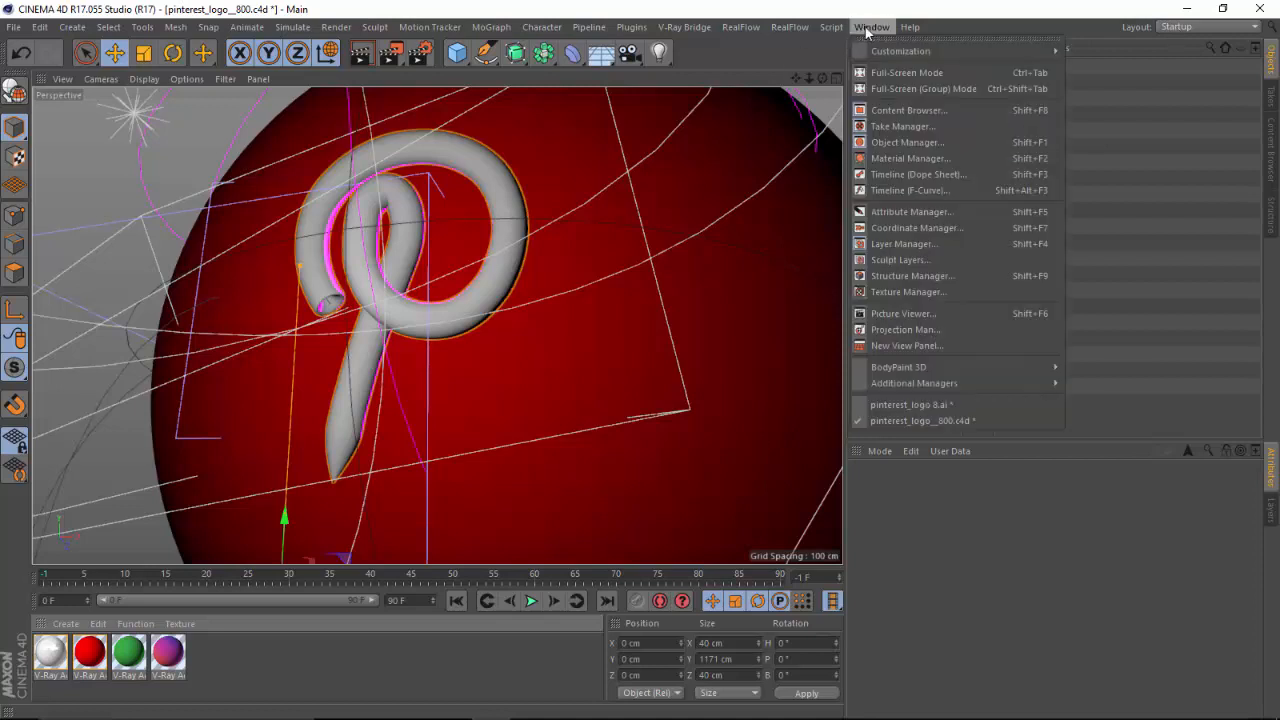
pyautogui.click(906, 404)
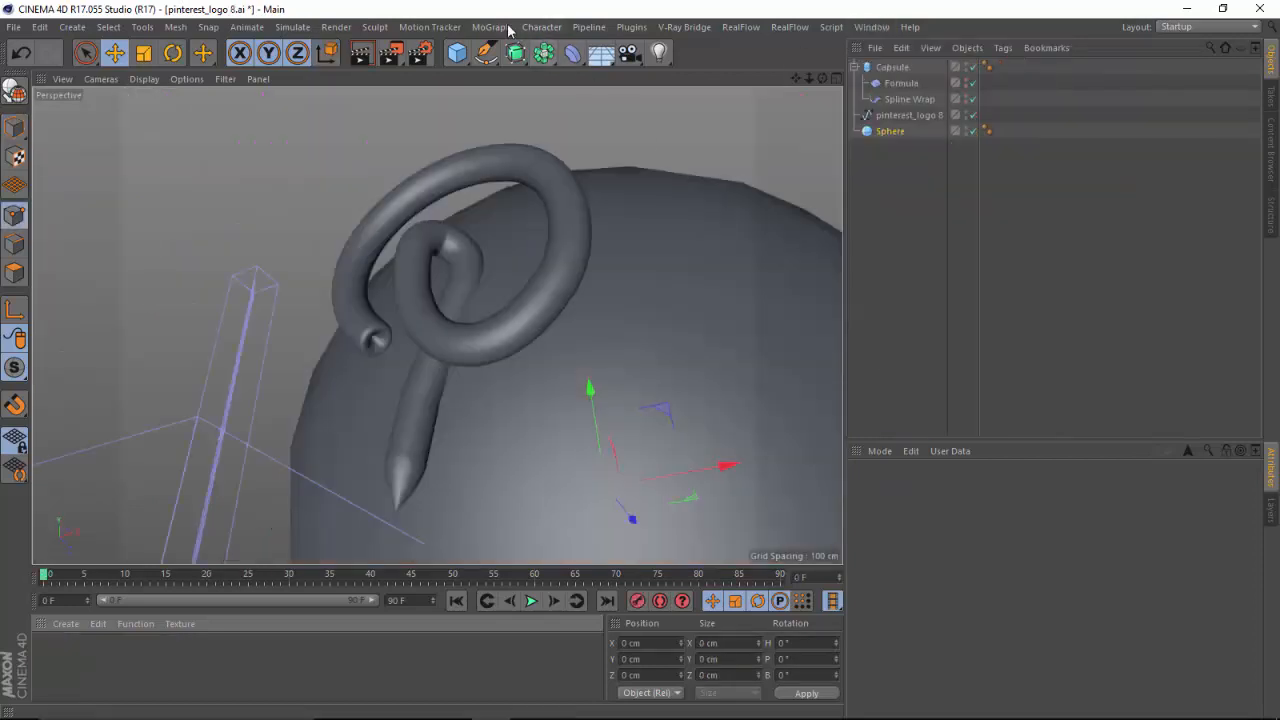
# Set the renderer to V-Ray Bridge in the render settings and close them.
pyautogui.click(420, 52)
pyautogui.click(207, 51)
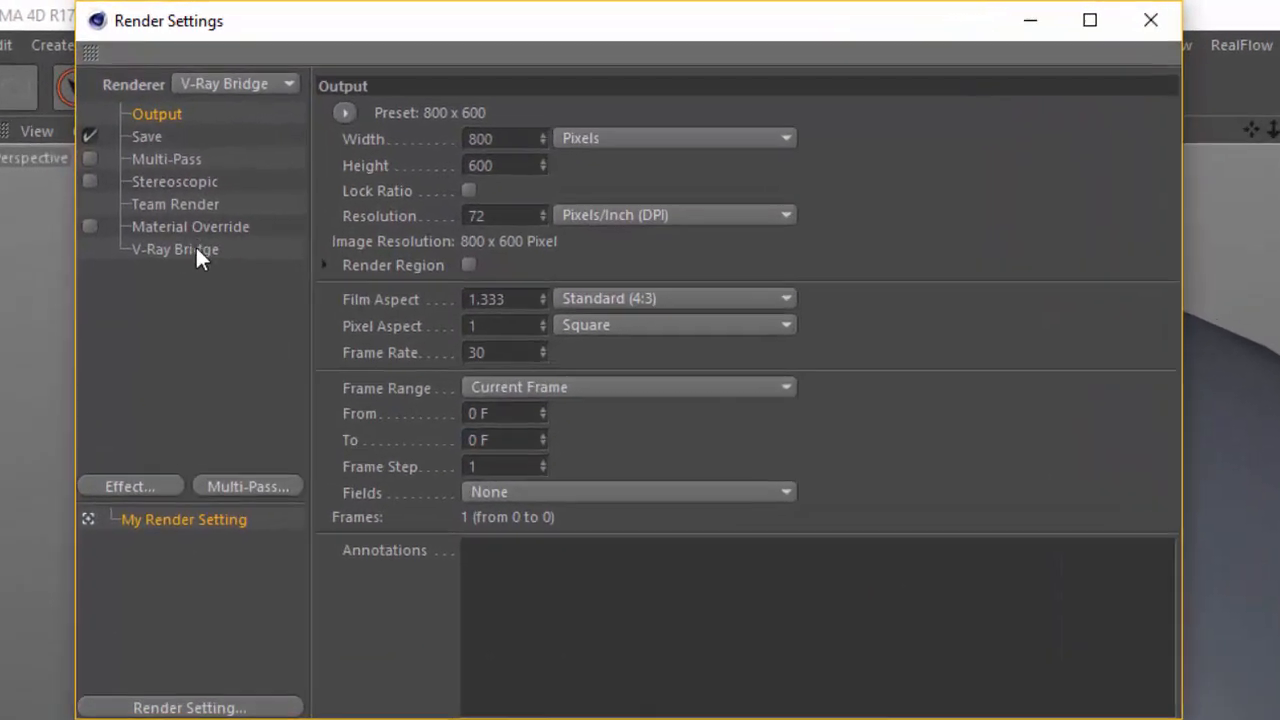
pyautogui.click(181, 200)
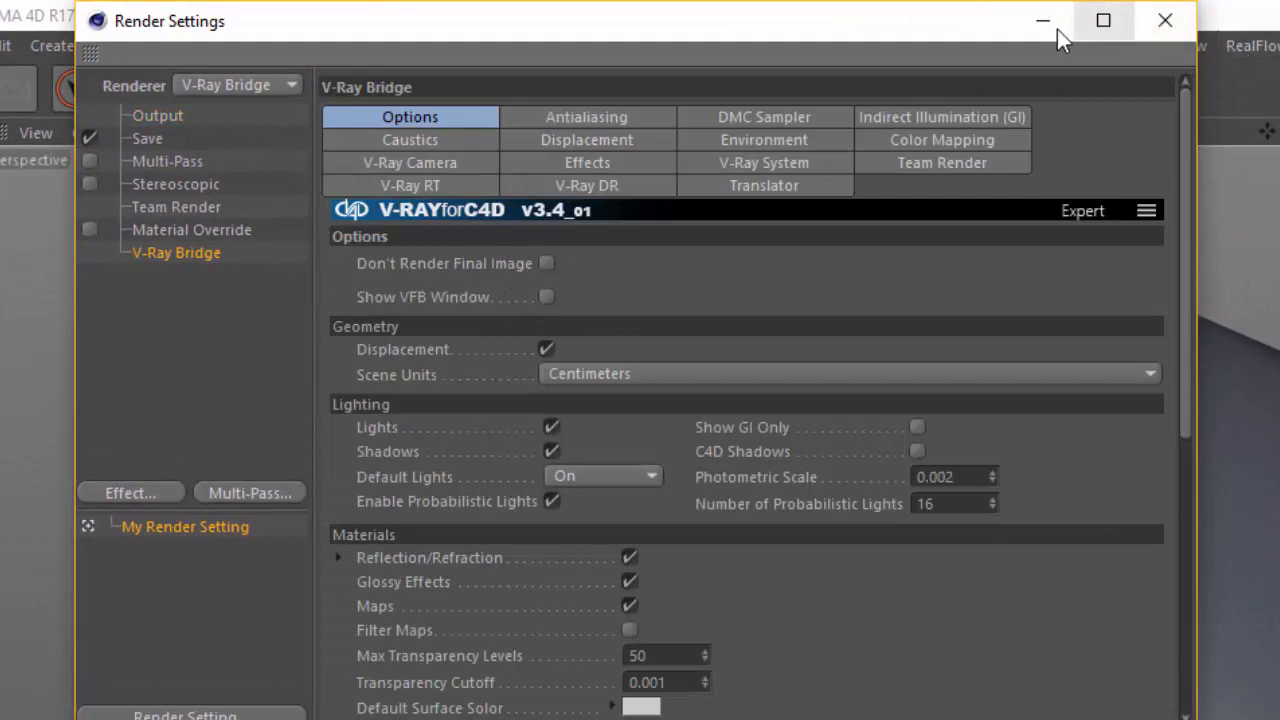
pyautogui.click(1165, 20)
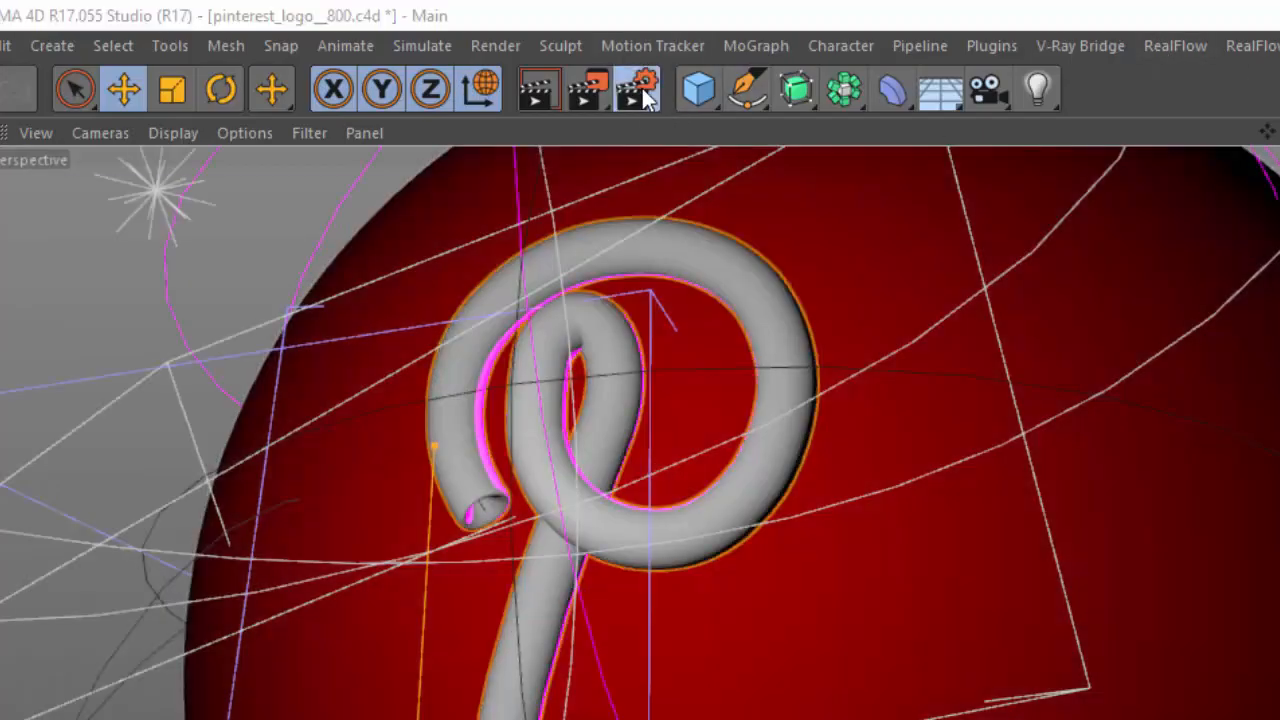
# In pinterest_logo__800.c4d's render settings, examine V-Ray's Indirect Illumination presets, Irradiance Map values and Light Cache values.
pyautogui.click(638, 89)
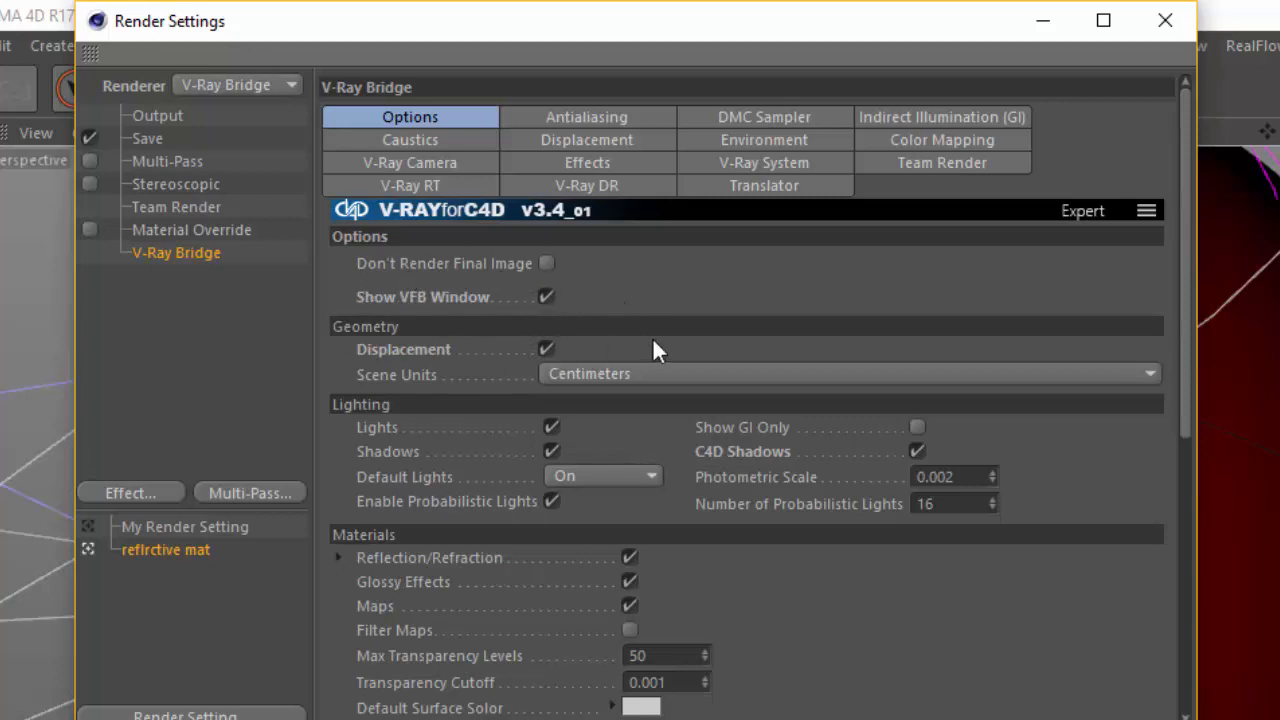
pyautogui.click(928, 116)
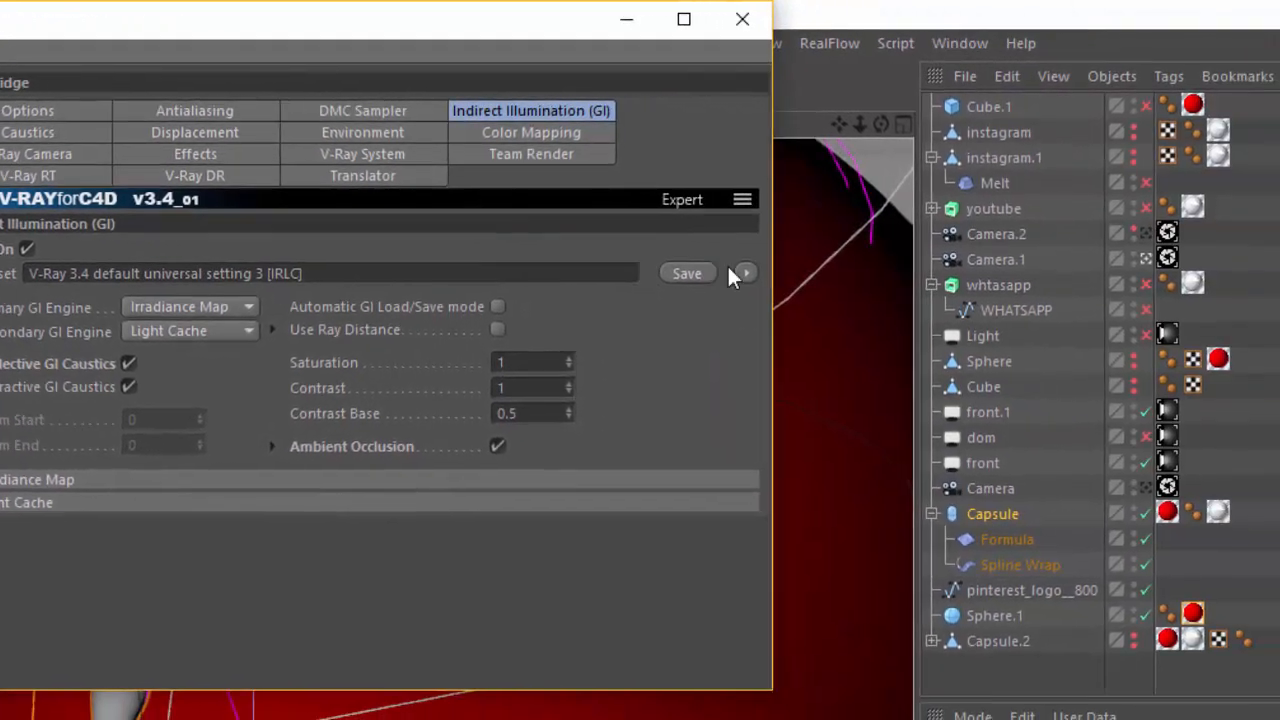
pyautogui.click(745, 273)
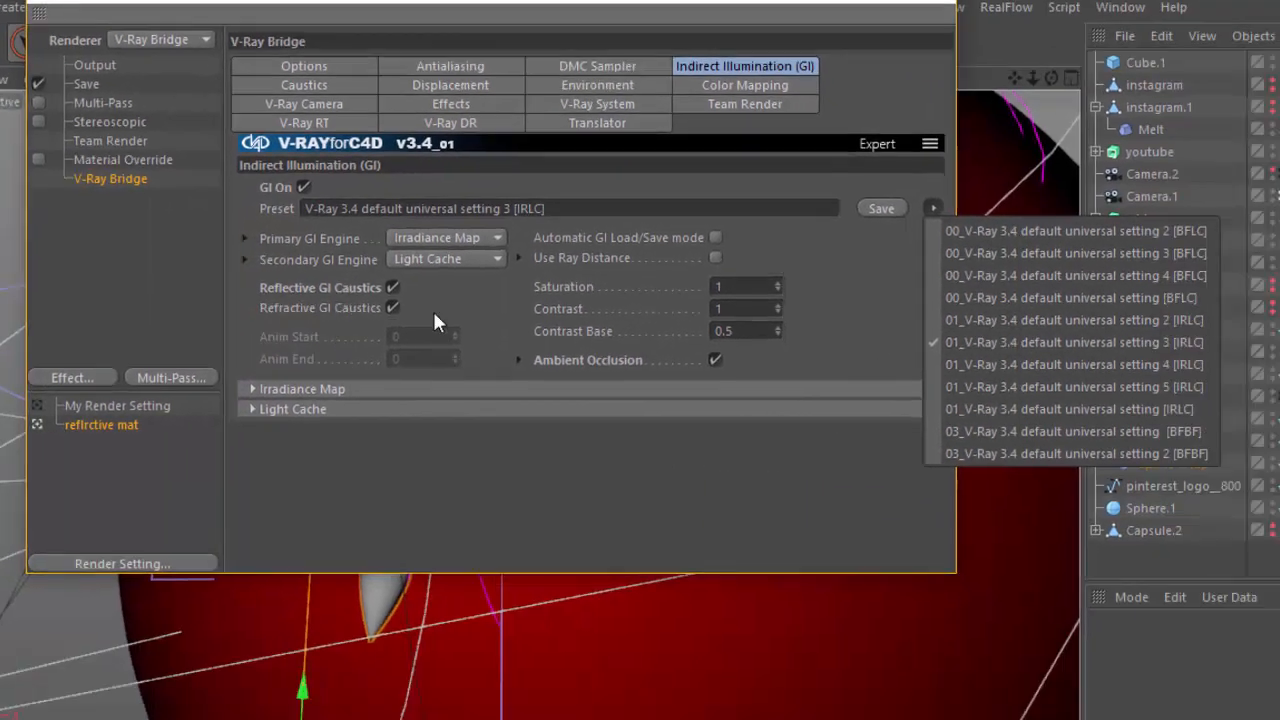
pyautogui.click(434, 313)
pyautogui.click(252, 389)
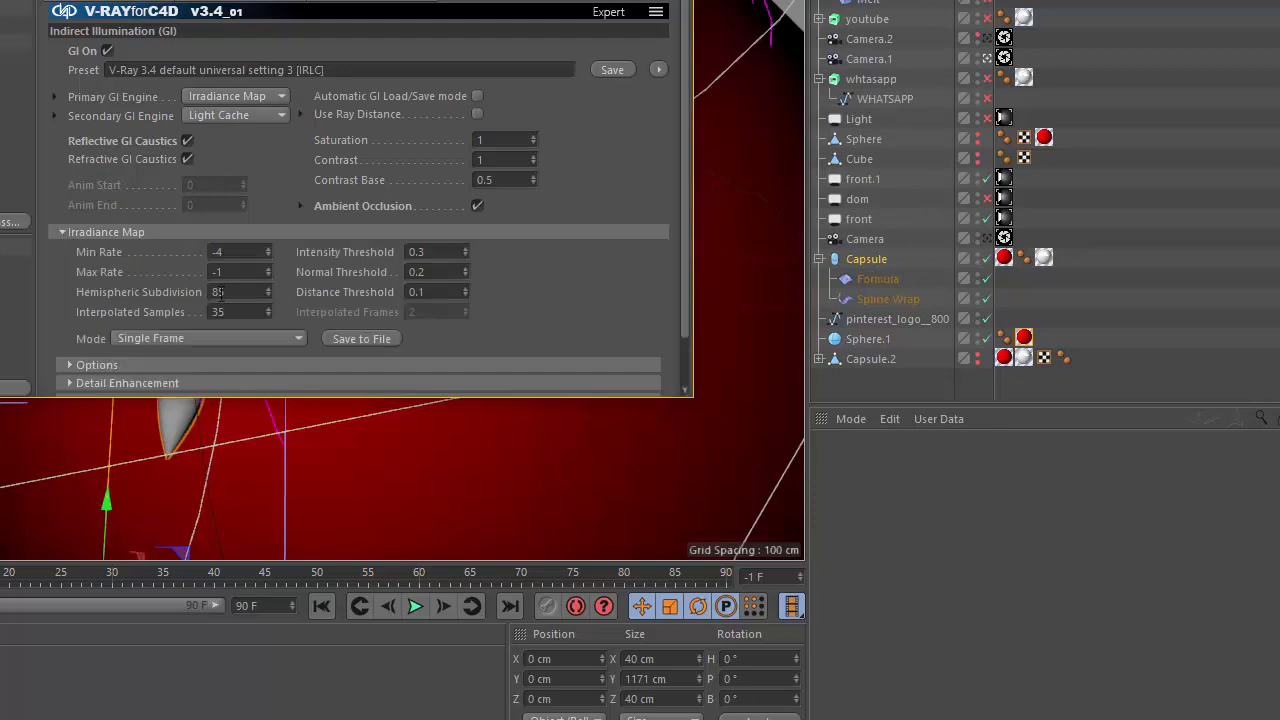
pyautogui.click(64, 232)
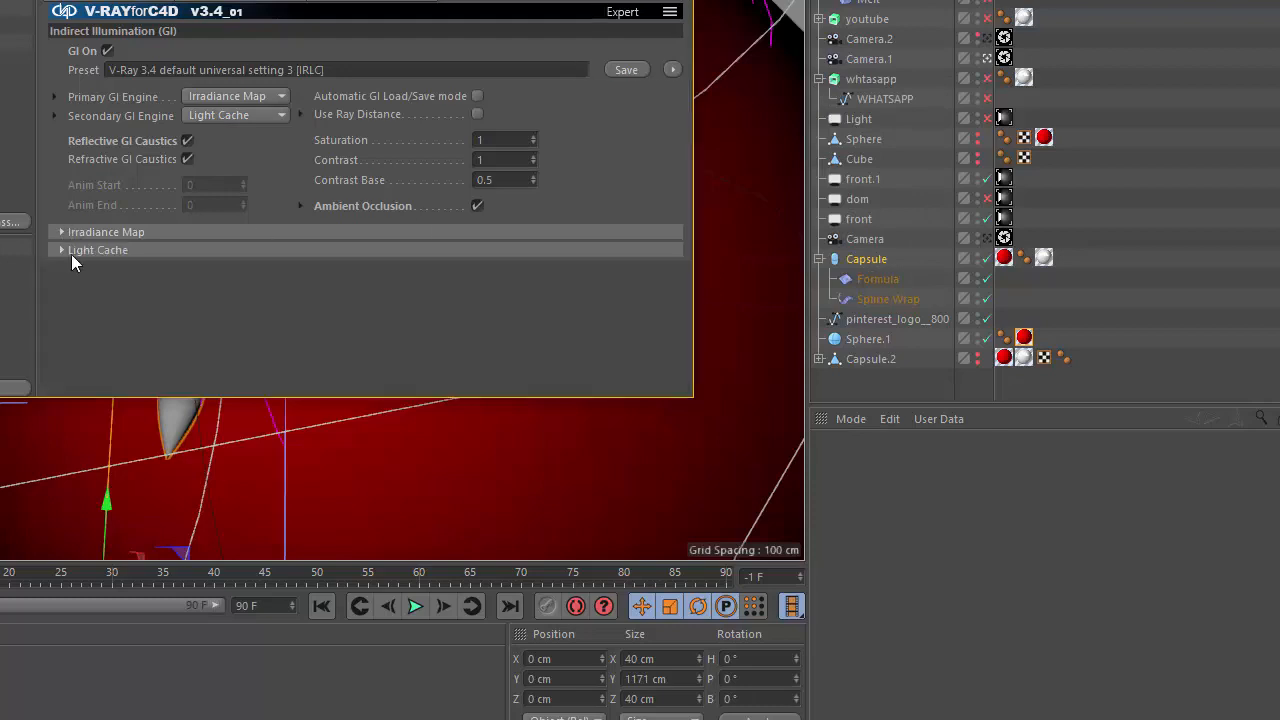
pyautogui.click(70, 251)
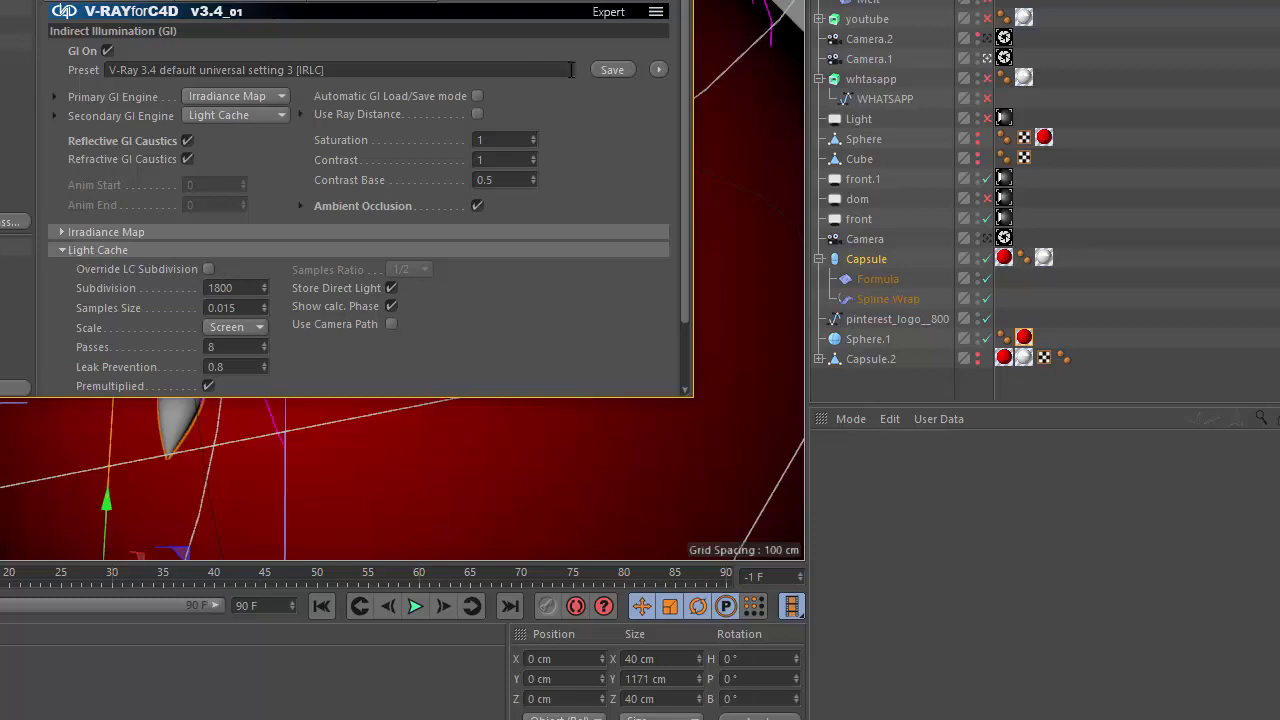
# Try the GI presets V-Ray 3.4 default universal setting 2 [BFLC] and setting 3 [BFLC].
pyautogui.click(660, 68)
pyautogui.click(733, 86)
pyautogui.click(658, 68)
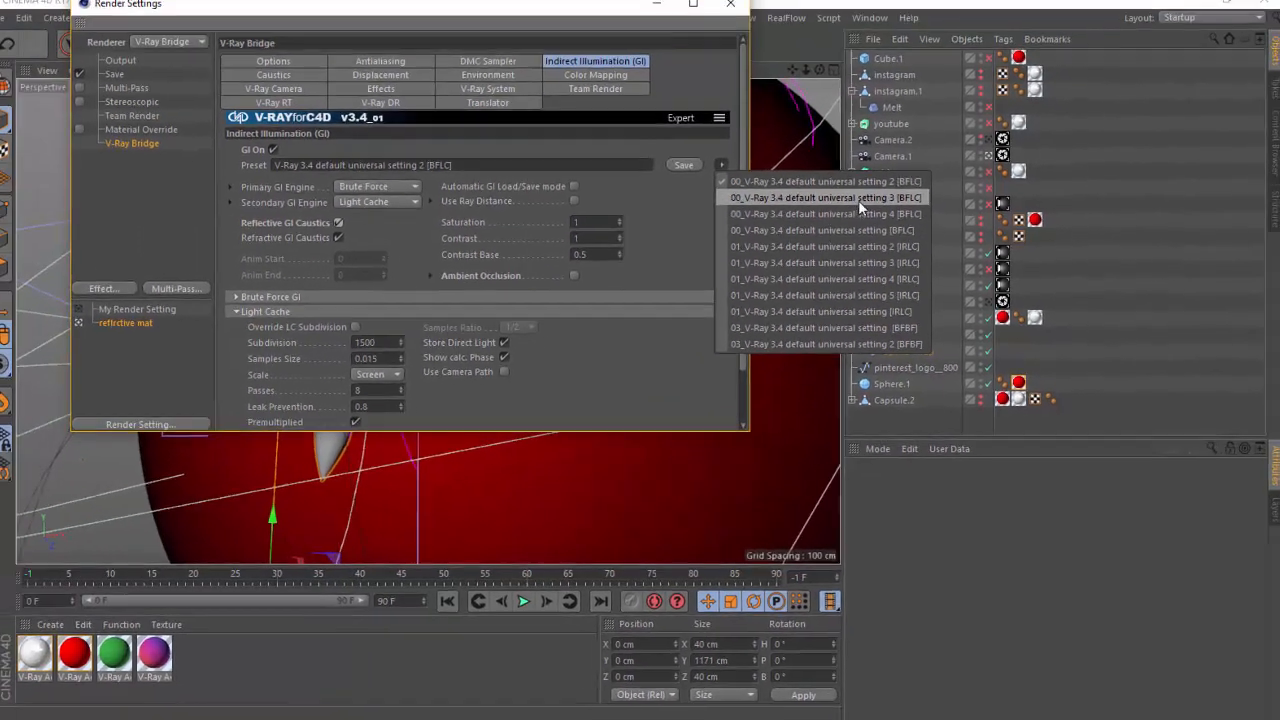
pyautogui.click(867, 197)
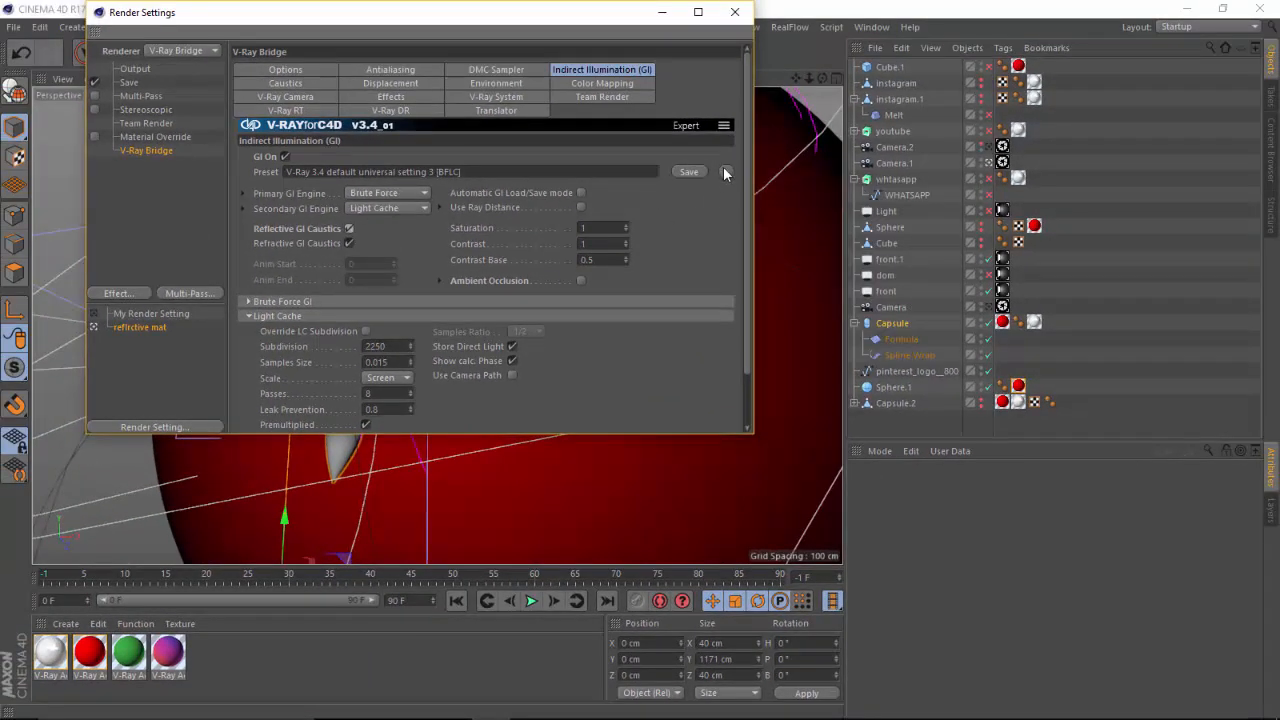
# Set the GI preset to 01_V-Ray 3.4 default universal setting 3 [IRLC] and enable Reflective GI Caustics and Ambient Occlusion.
pyautogui.click(725, 171)
pyautogui.click(816, 266)
pyautogui.click(347, 227)
pyautogui.click(580, 280)
# Examine the V-Ray Color Mapping settings and the available mapping types, keeping Reinhard.
pyautogui.click(602, 84)
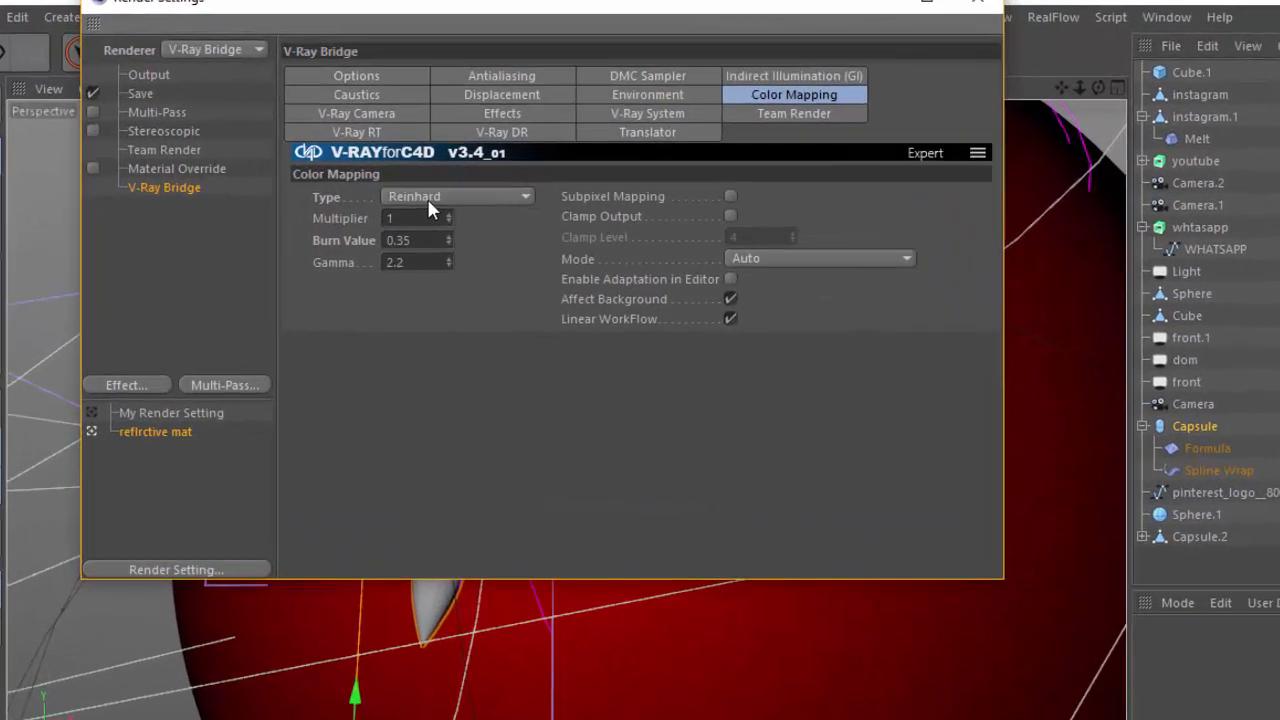
pyautogui.click(349, 155)
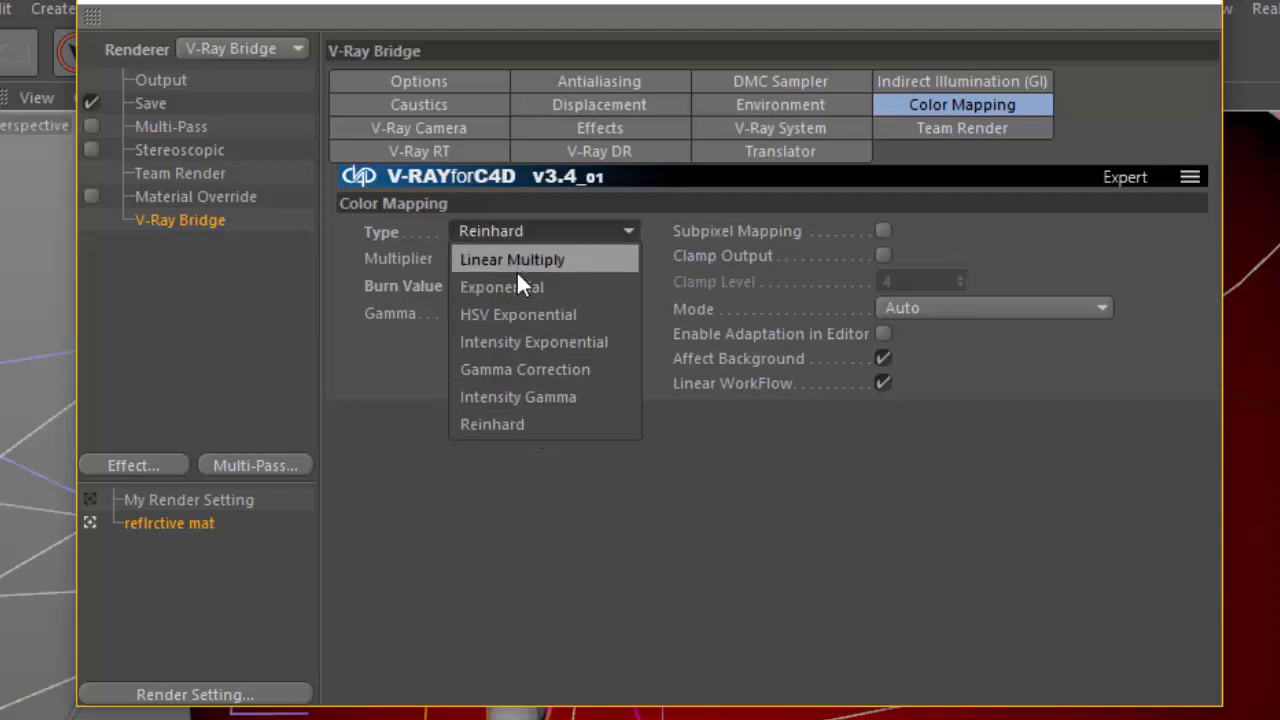
pyautogui.click(397, 412)
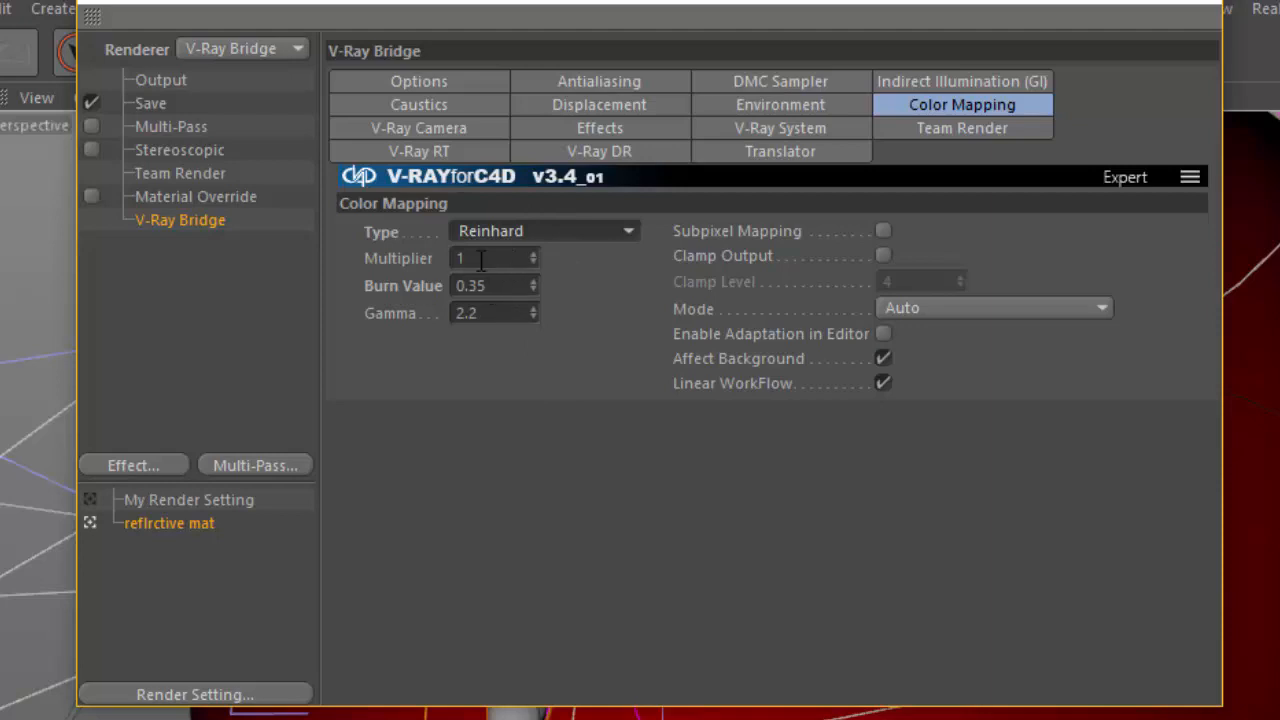
pyautogui.click(519, 233)
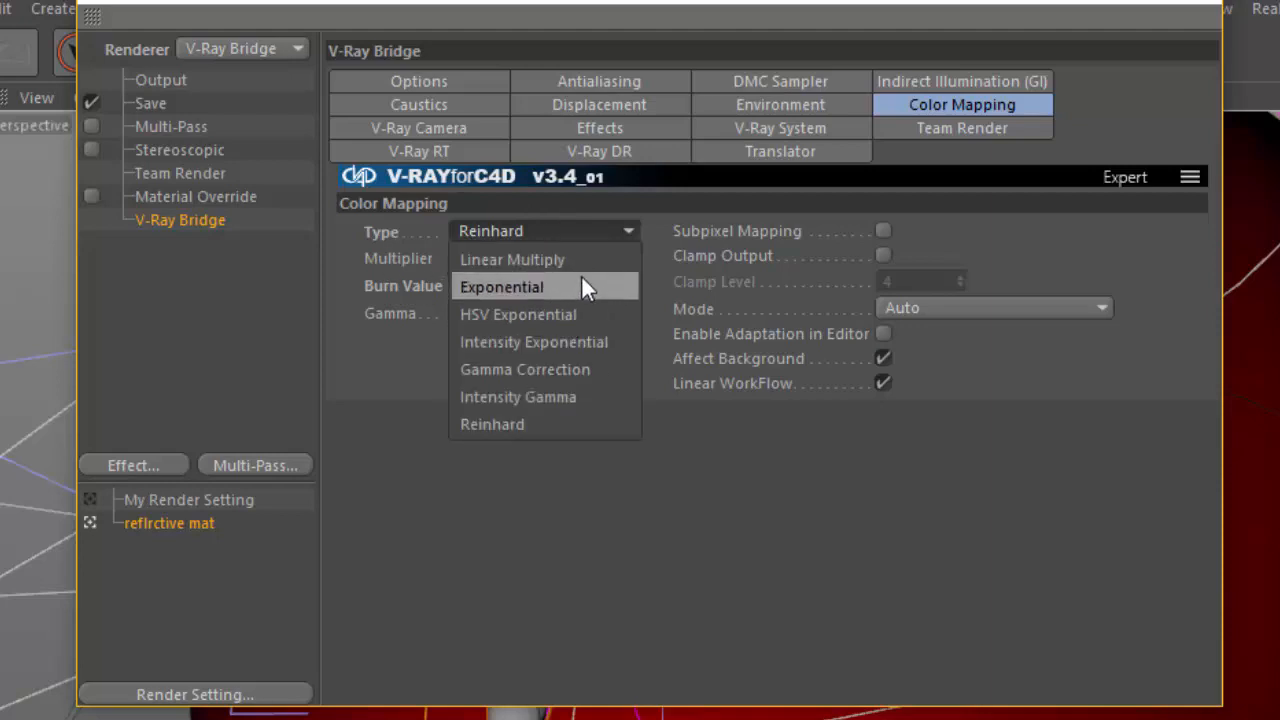
pyautogui.click(518, 466)
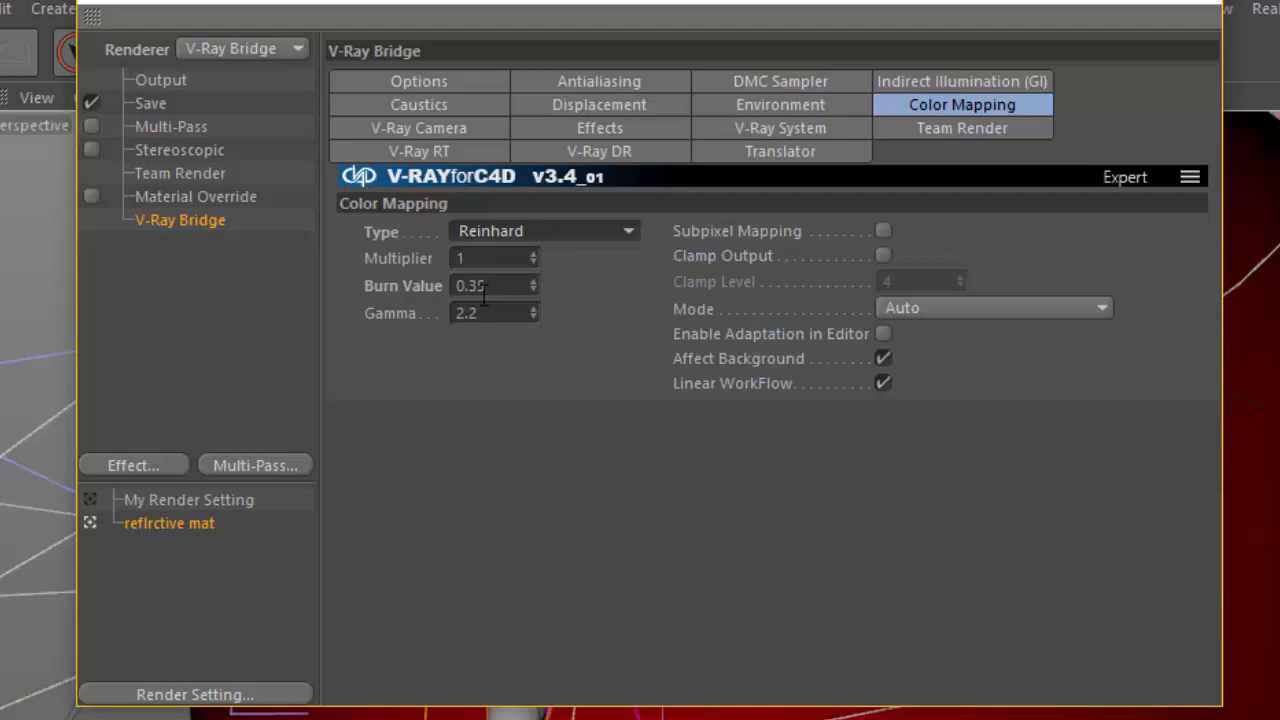
# Review the V-Ray Environment, System, Displacement and Antialiasing settings, keeping Bucket as the sampler type.
pyautogui.click(813, 107)
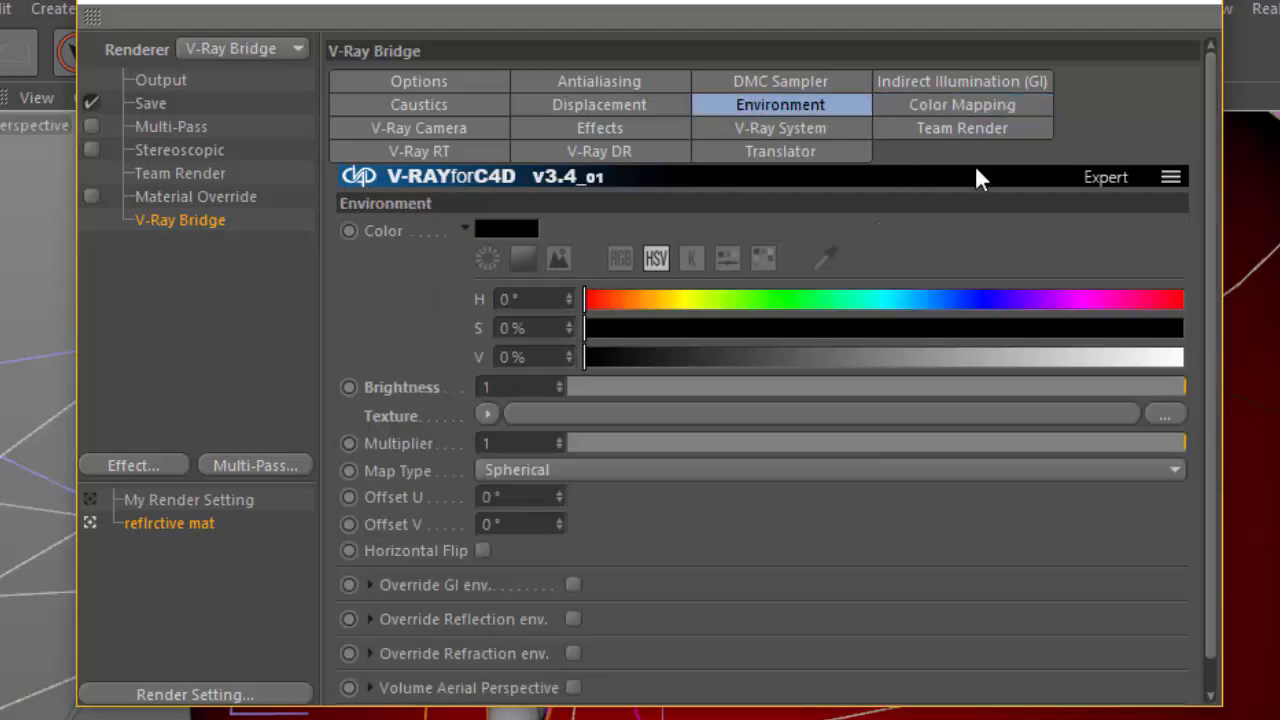
pyautogui.click(795, 126)
pyautogui.click(605, 105)
pyautogui.click(611, 80)
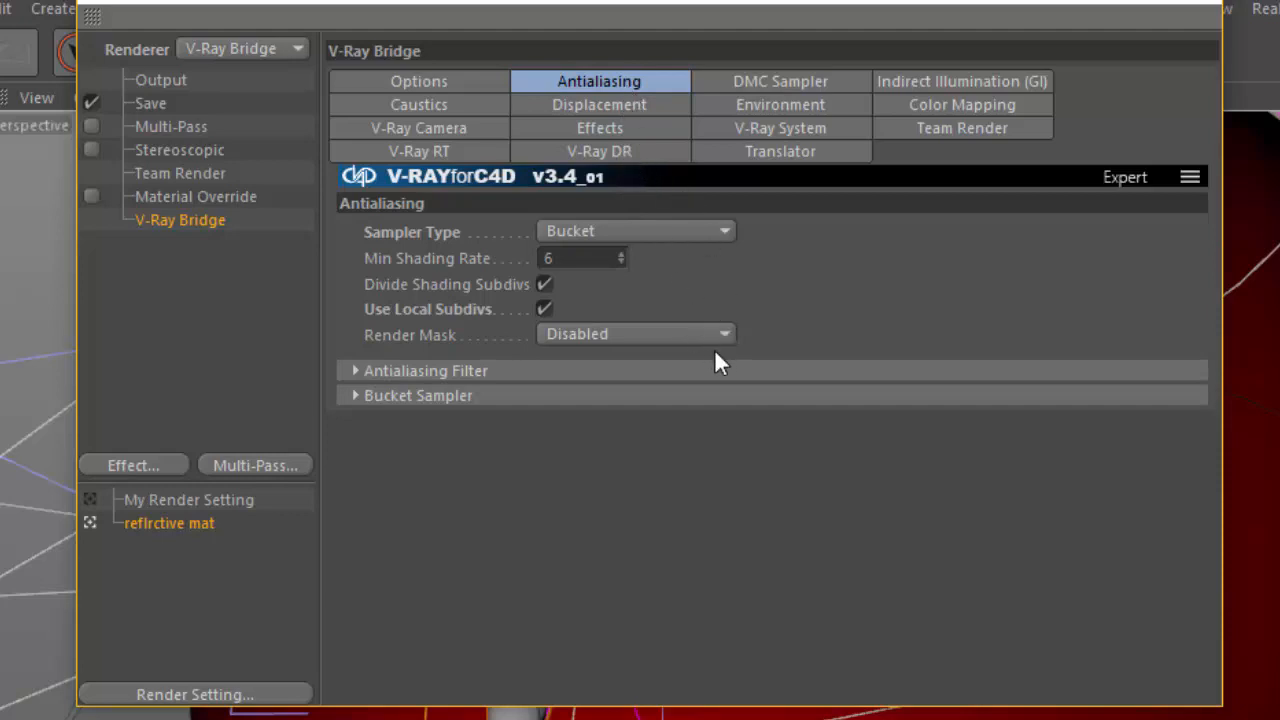
pyautogui.click(660, 232)
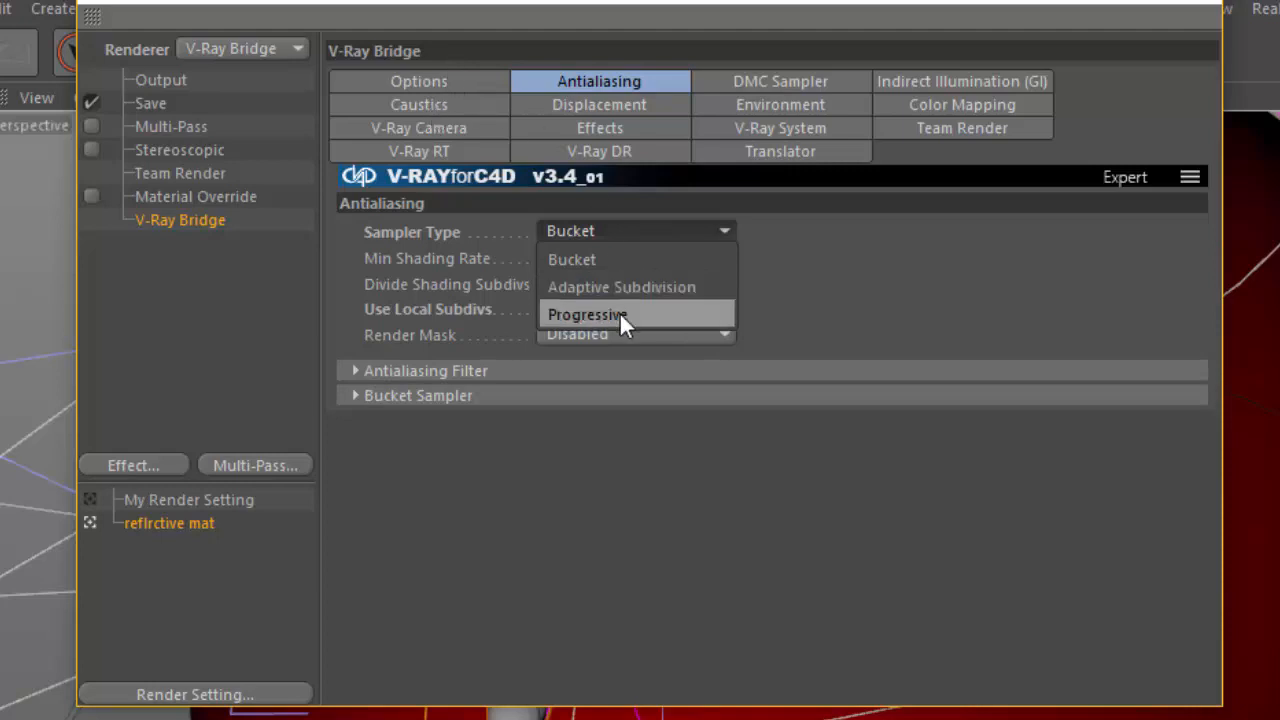
pyautogui.click(628, 258)
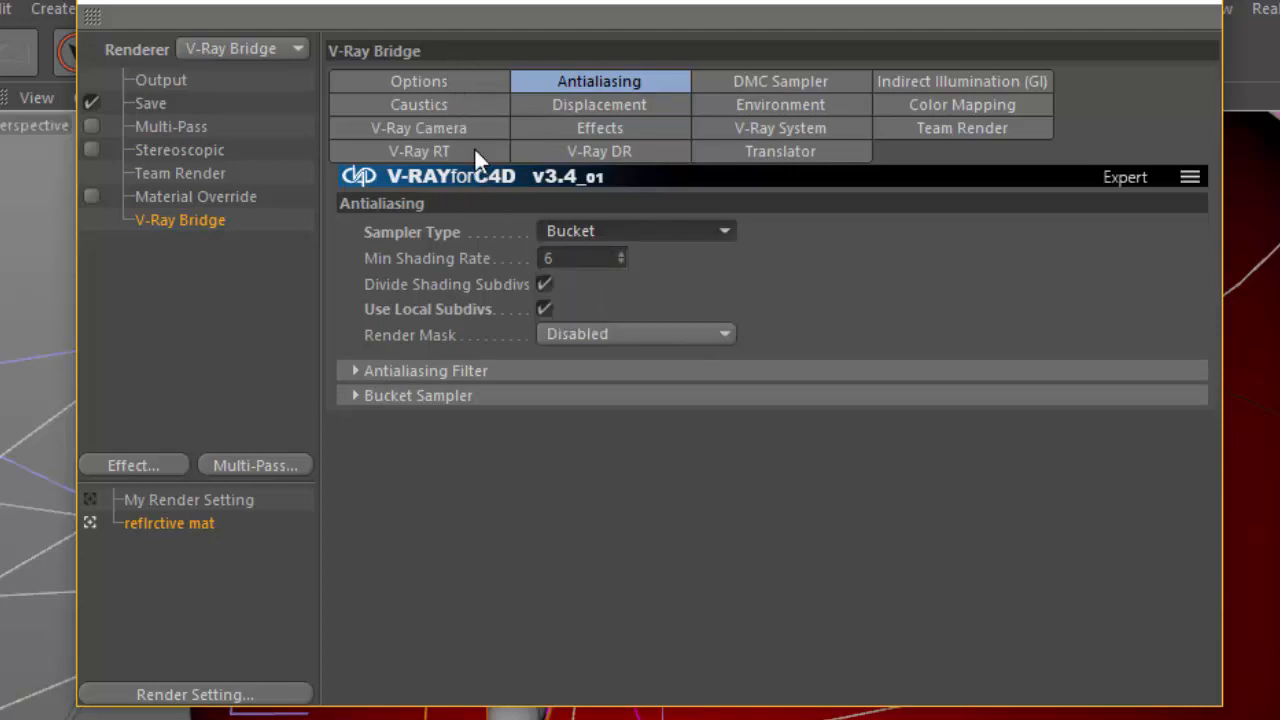
# Review the V-Ray Caustics, Camera, RT and general Options settings, and close the render settings.
pyautogui.click(423, 105)
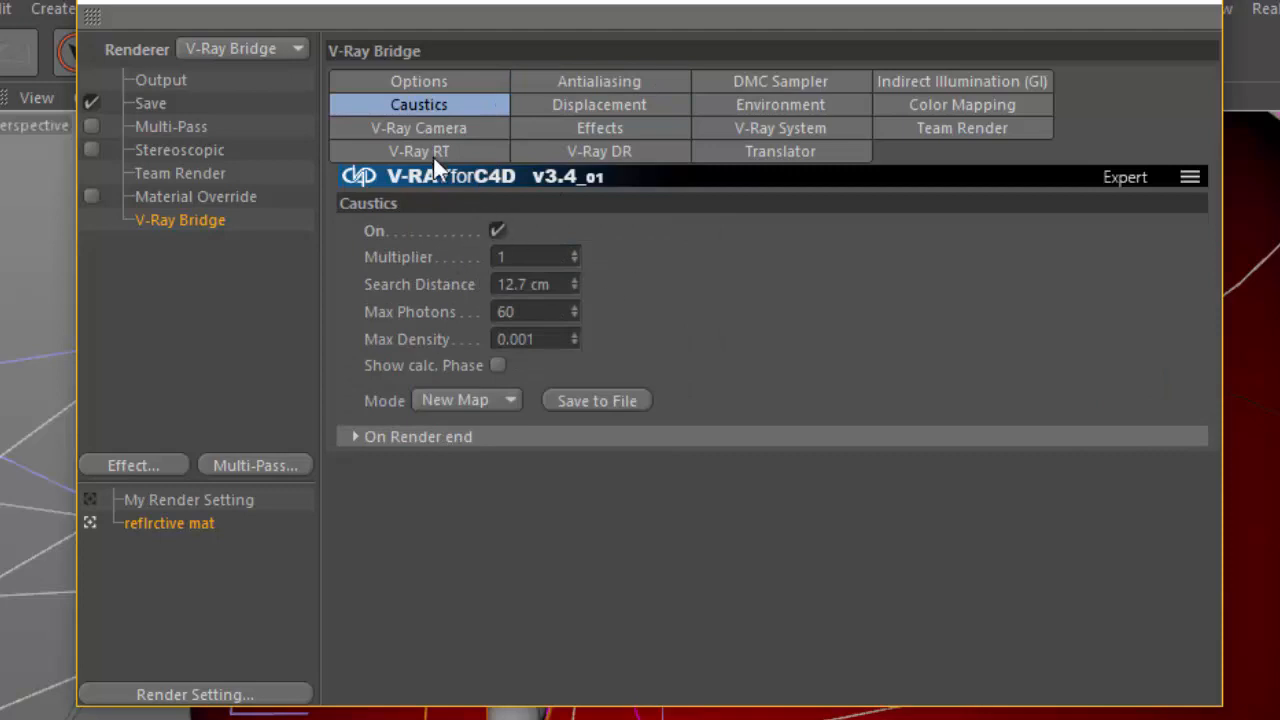
pyautogui.click(423, 130)
pyautogui.click(423, 150)
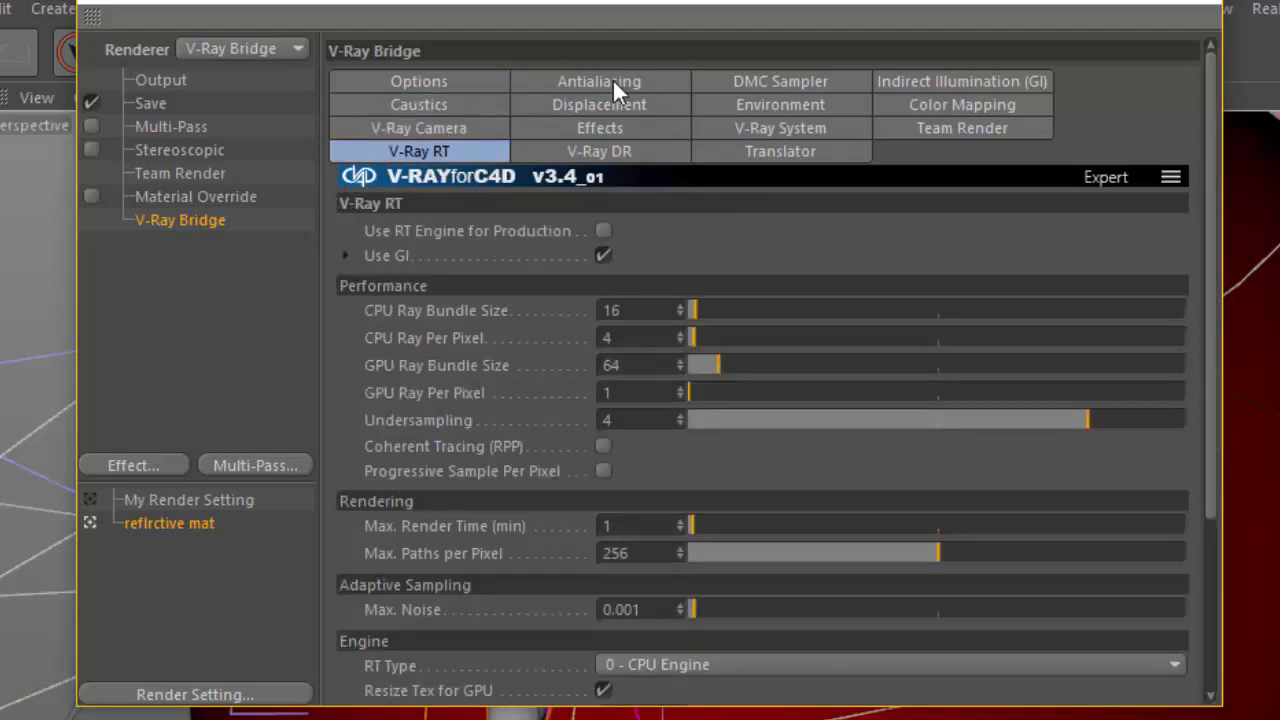
pyautogui.click(478, 82)
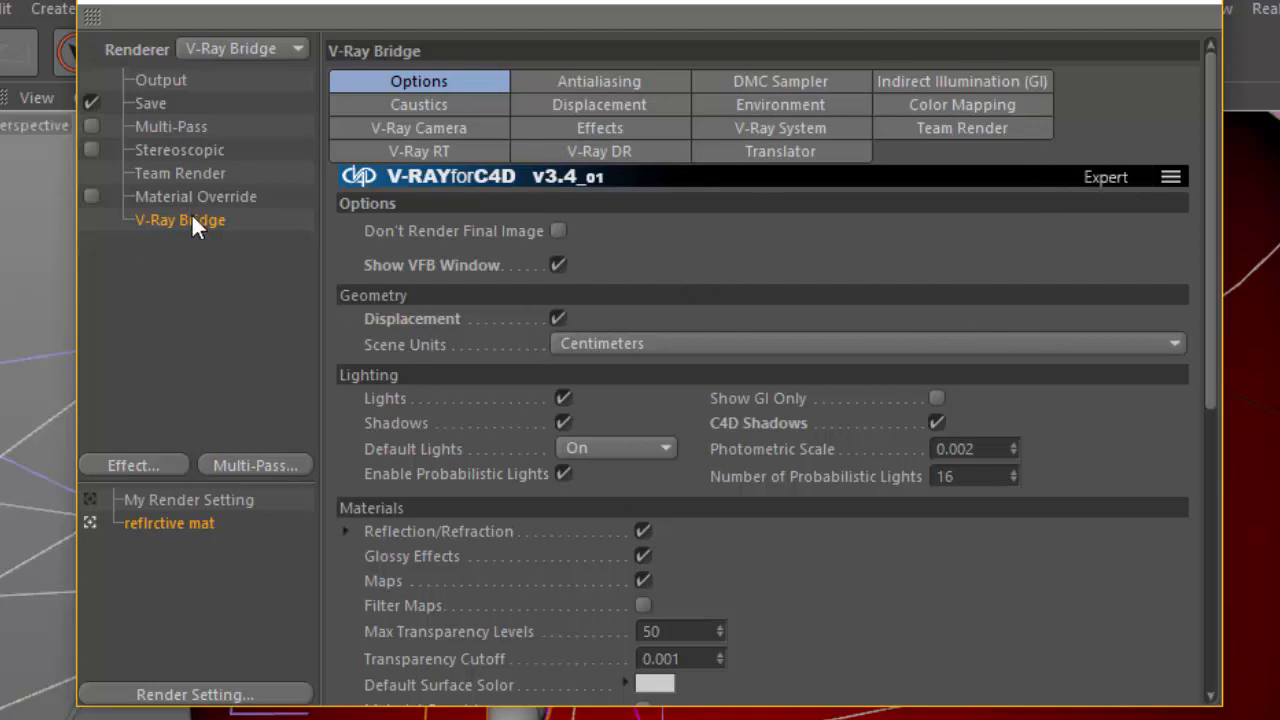
pyautogui.click(1232, 4)
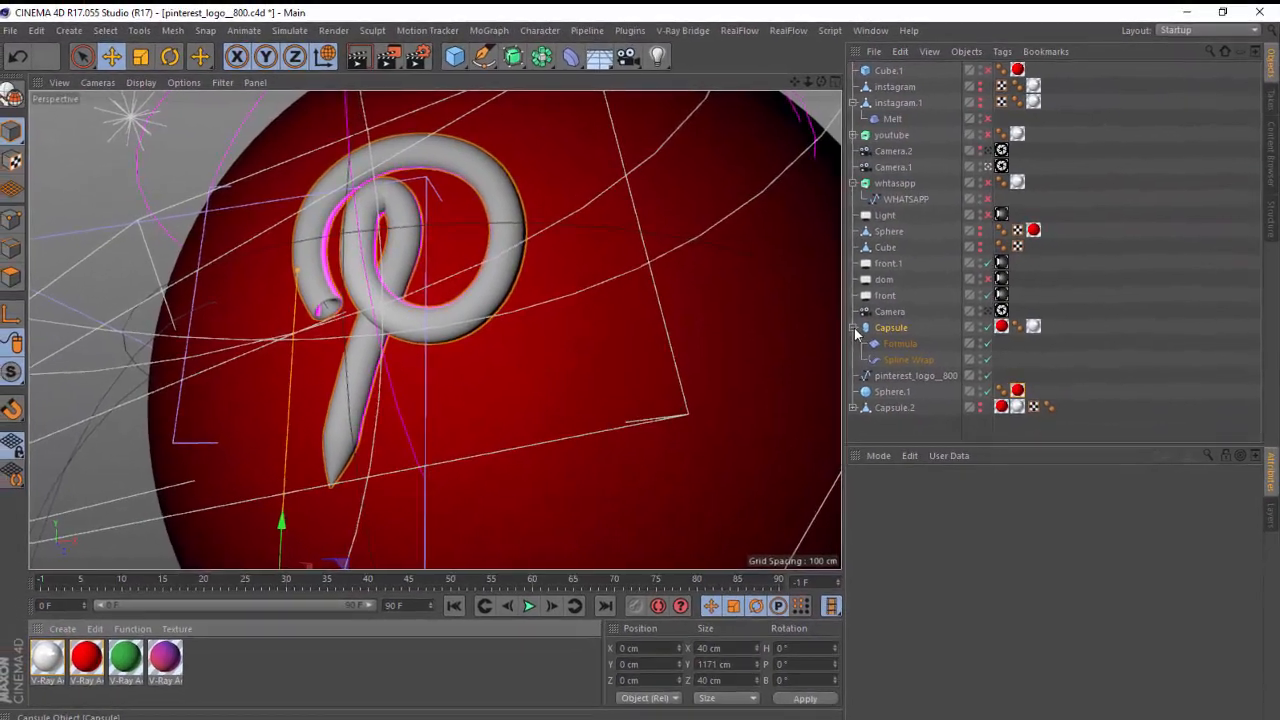
# Collapse the Capsule's hierarchy, open the white V-Ray Advanced Material.1 for editing and disable its Luminosity Layer.
pyautogui.click(854, 328)
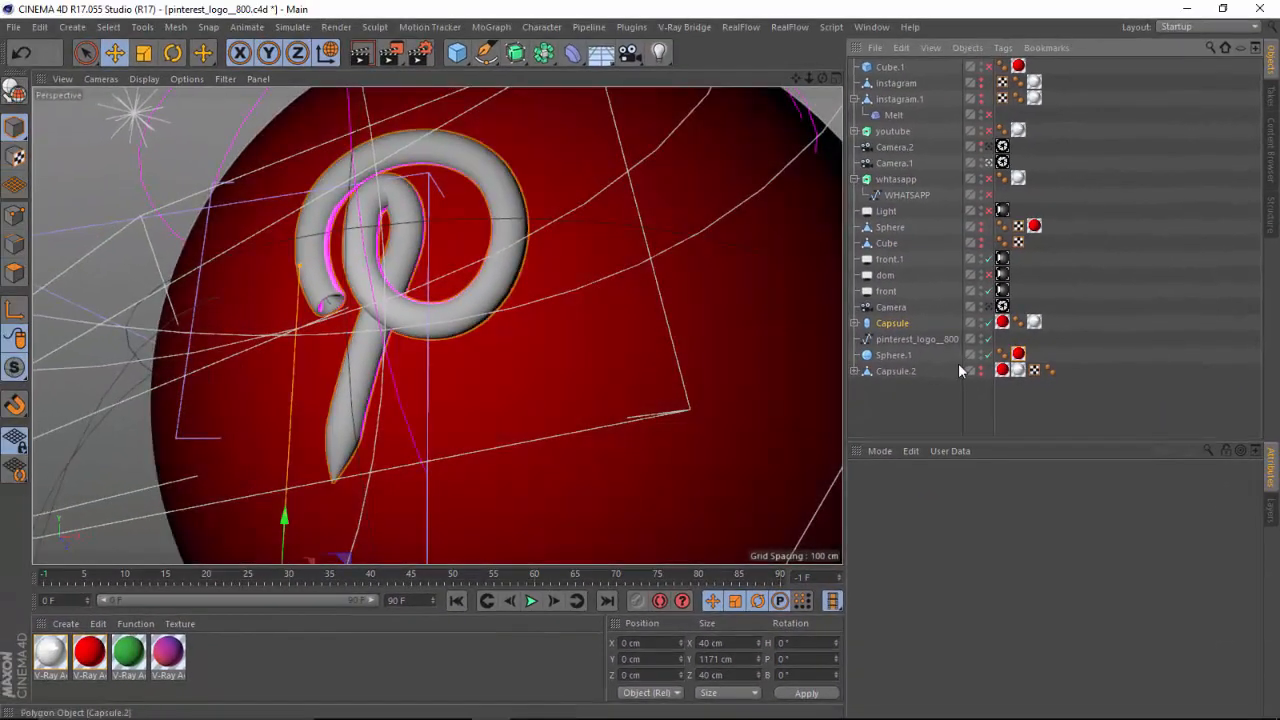
pyautogui.click(397, 448)
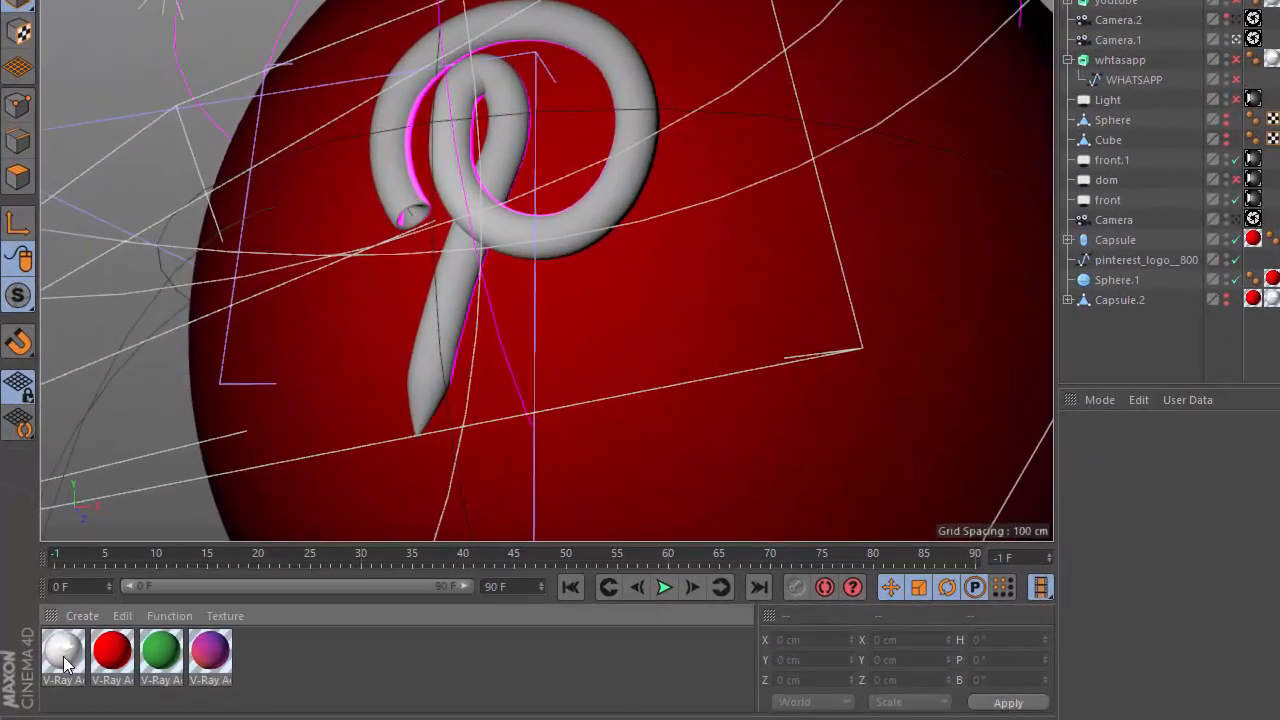
pyautogui.doubleClick(63, 656)
pyautogui.moveTo(498, 20); pyautogui.dragTo(568, 103)
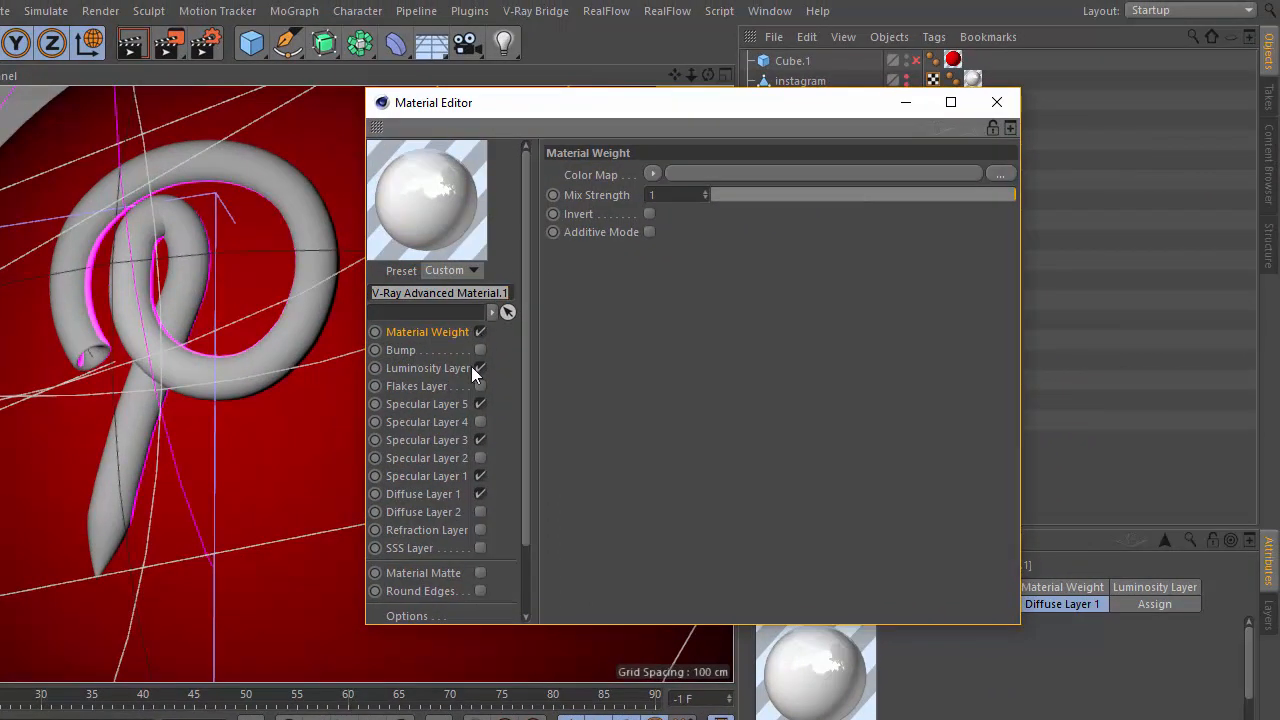
pyautogui.click(480, 368)
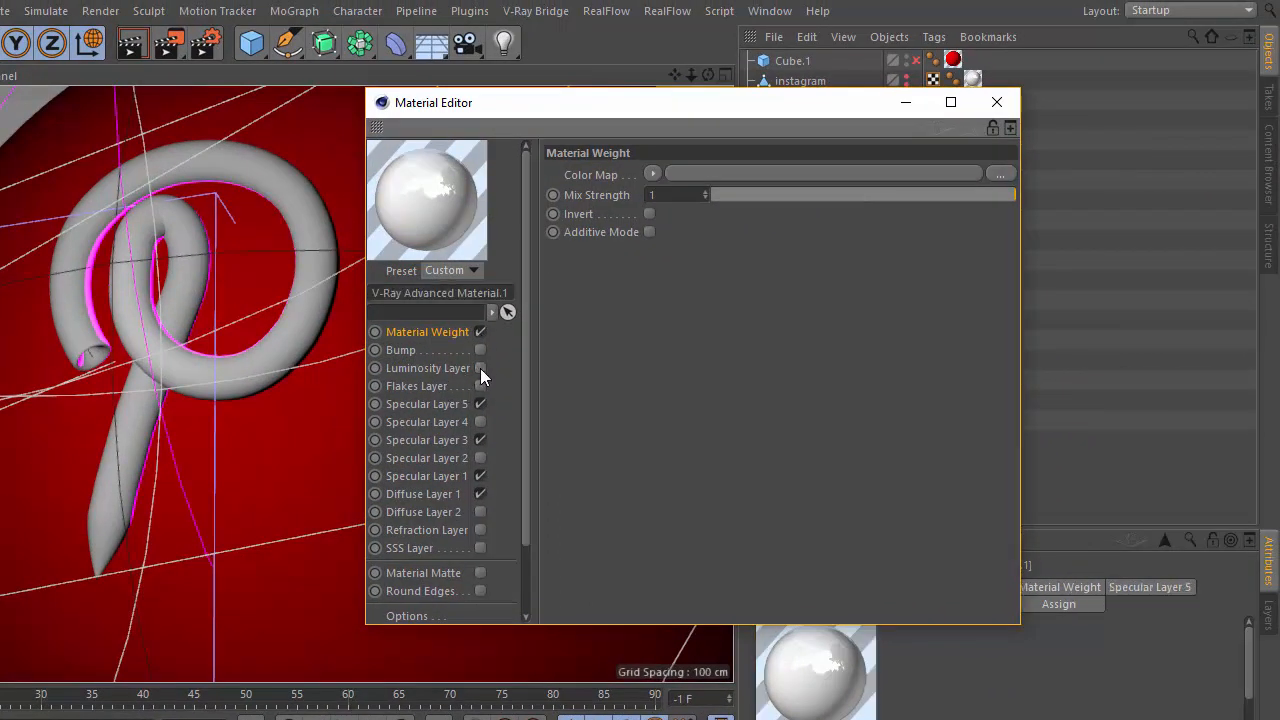
# Re-enable the Luminosity Layer of V-Ray Advanced Material.1 and preview the reference render pinterest 3d.jpg.
pyautogui.click(480, 368)
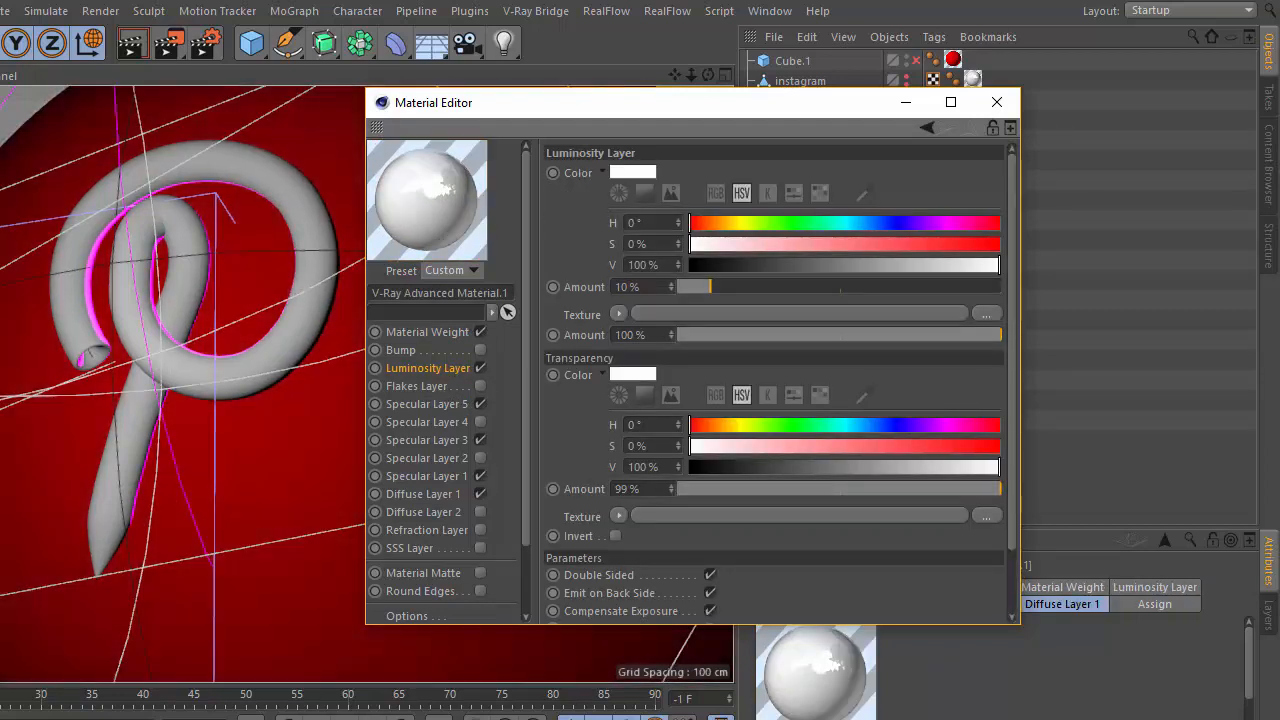
pyautogui.click(490, 719)
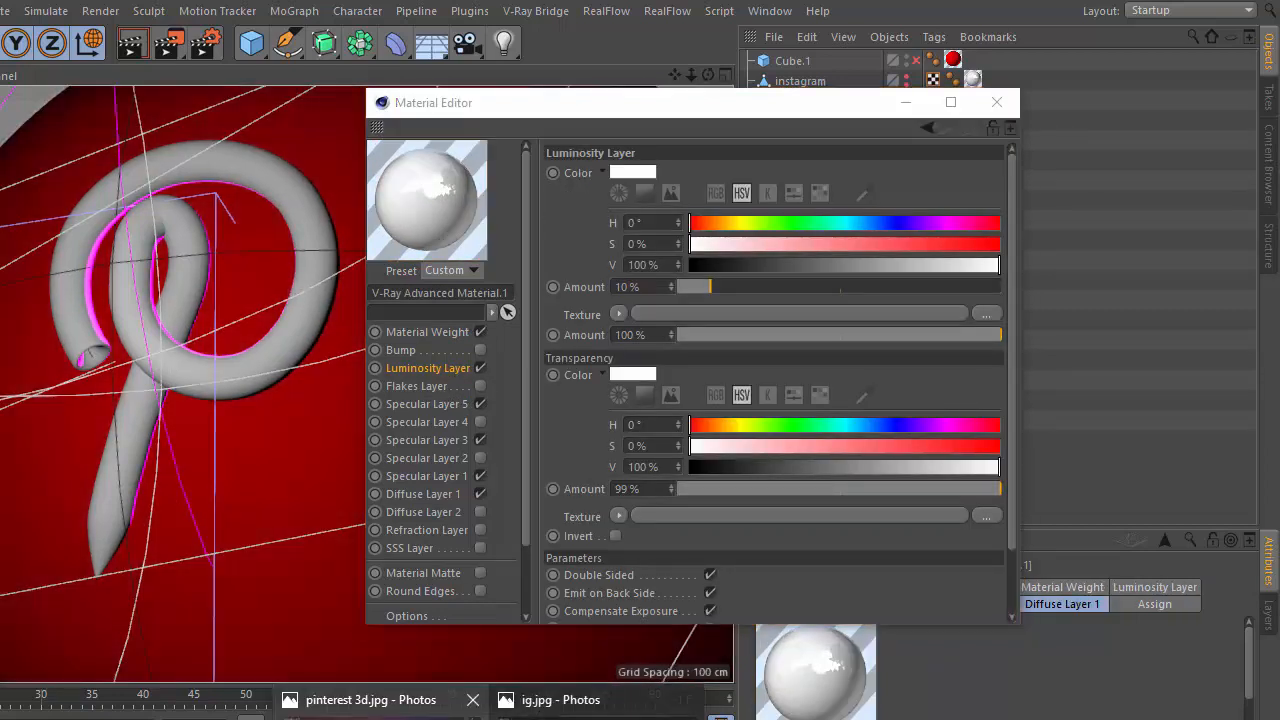
pyautogui.moveTo(382, 718)
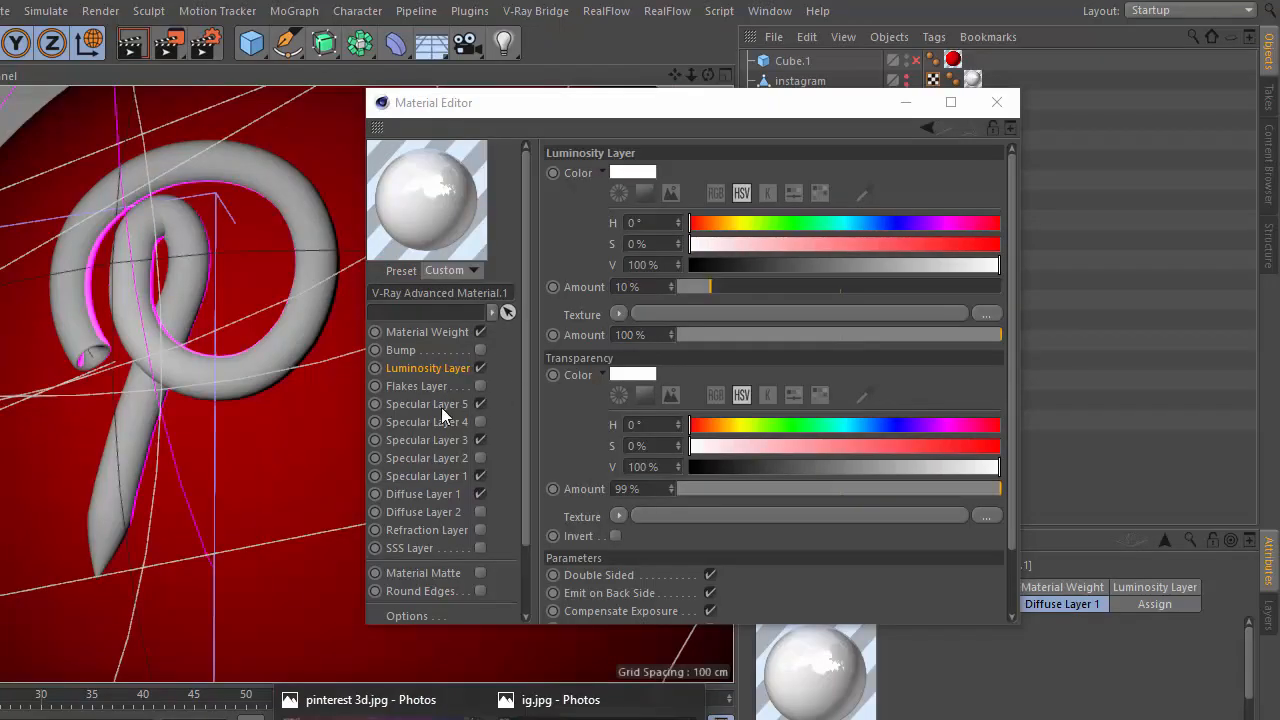
# Review the white material's Specular Layer 5, Diffuse Layer 1, Specular Layer 1 and Specular Layer 3 settings.
pyautogui.click(441, 404)
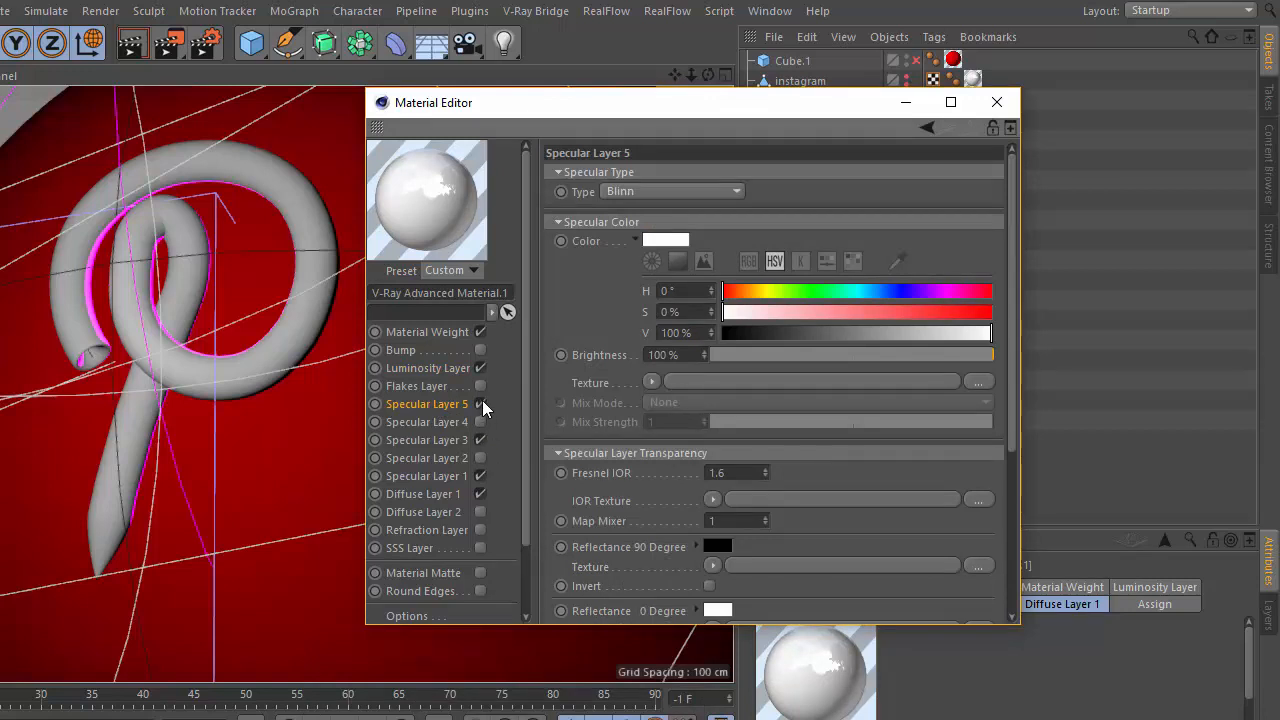
pyautogui.click(461, 494)
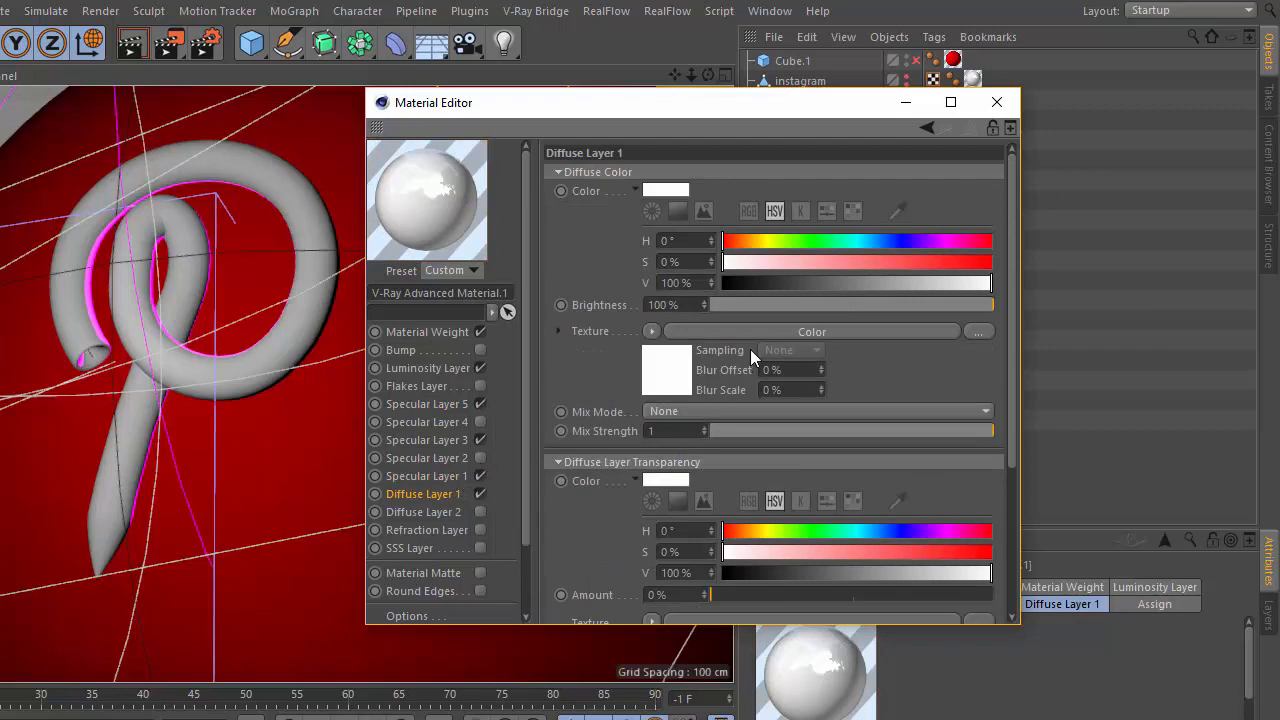
pyautogui.scroll(-5, 1010, 400)
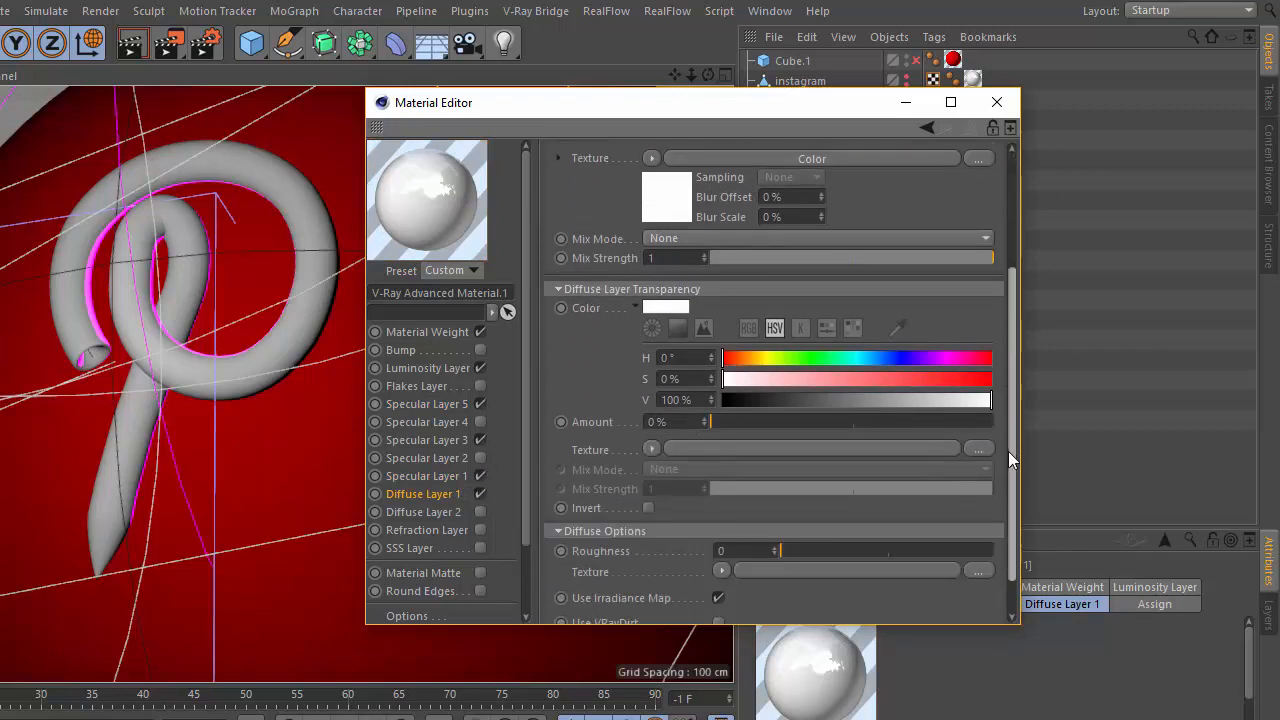
pyautogui.click(452, 477)
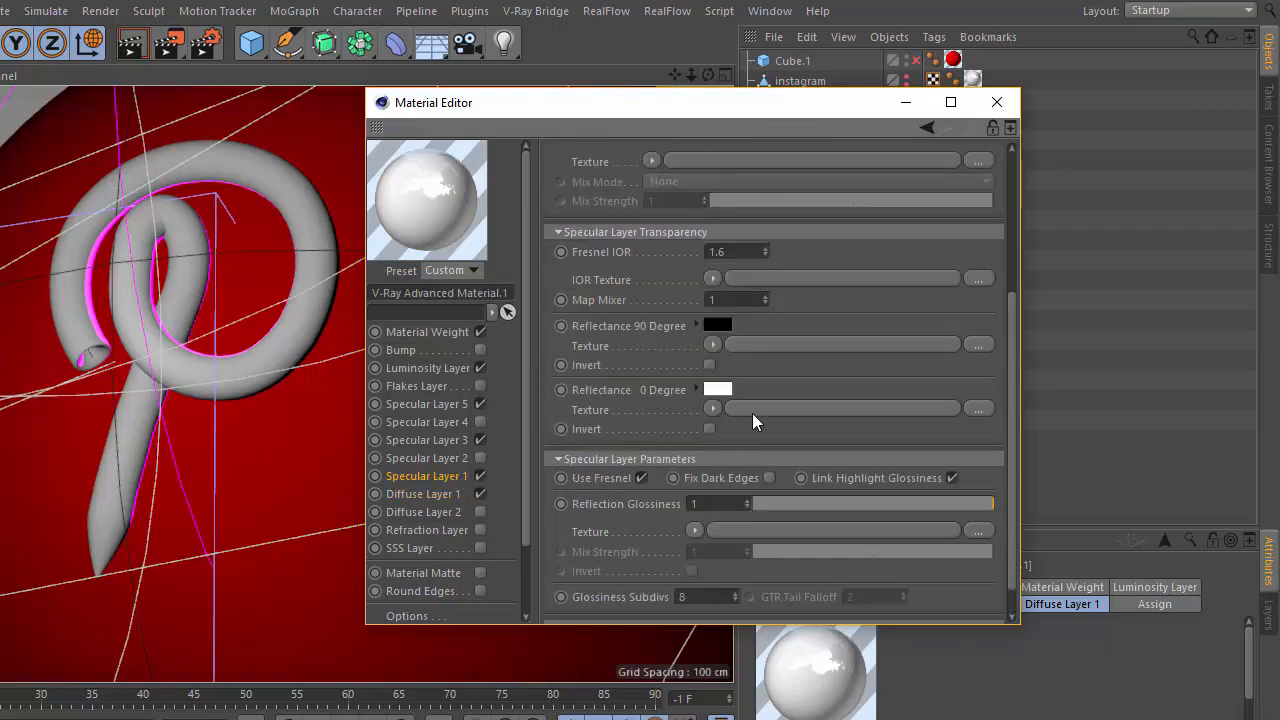
pyautogui.scroll(-1, 1012, 306)
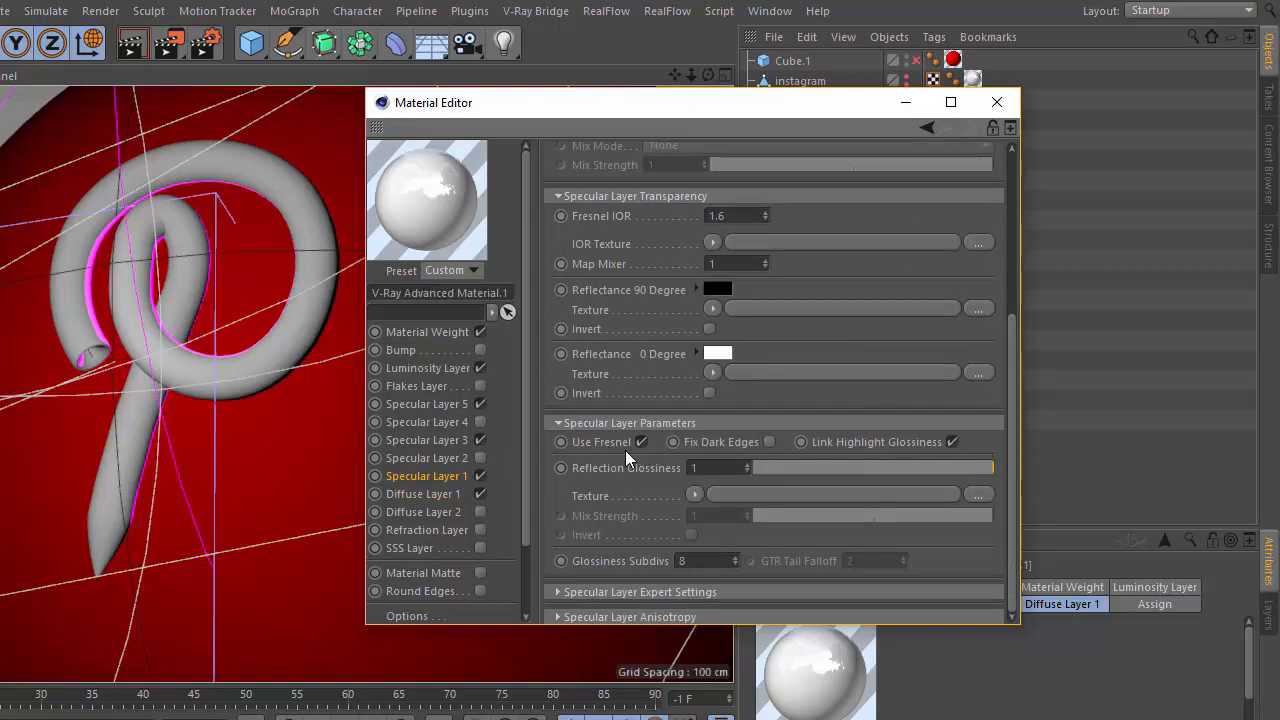
pyautogui.click(445, 440)
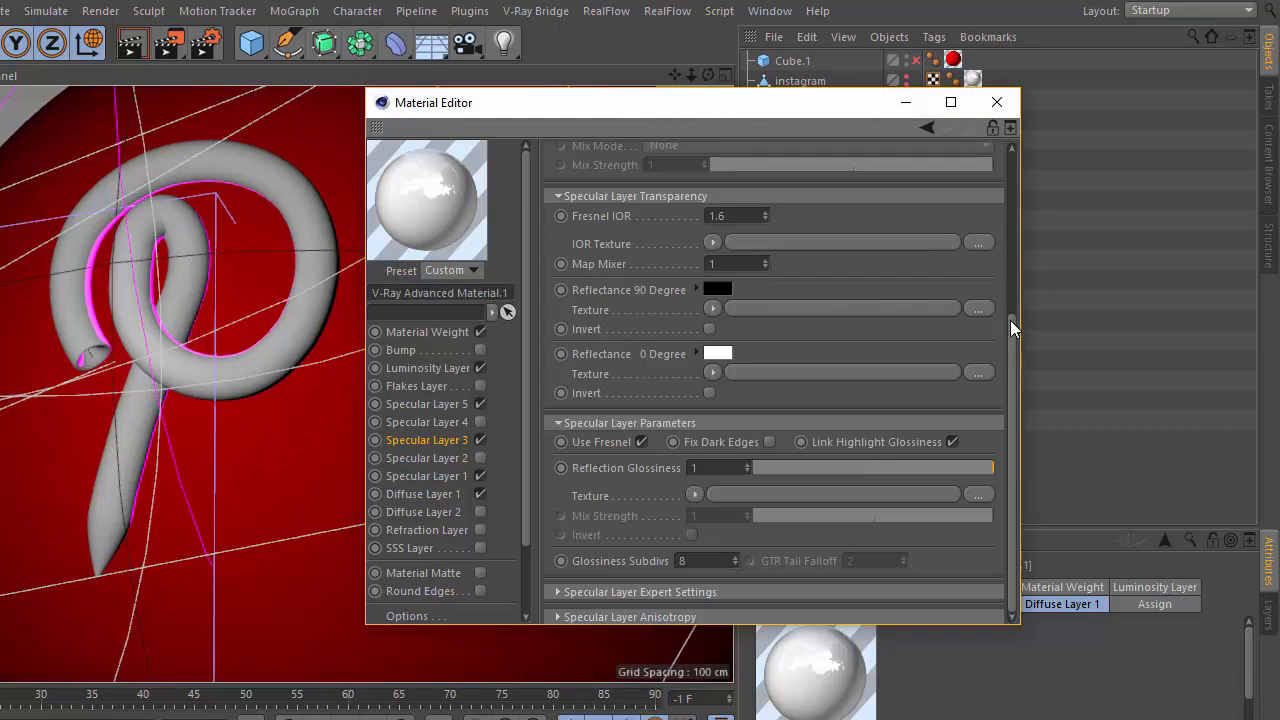
pyautogui.moveTo(1014, 319); pyautogui.dragTo(980, 247)
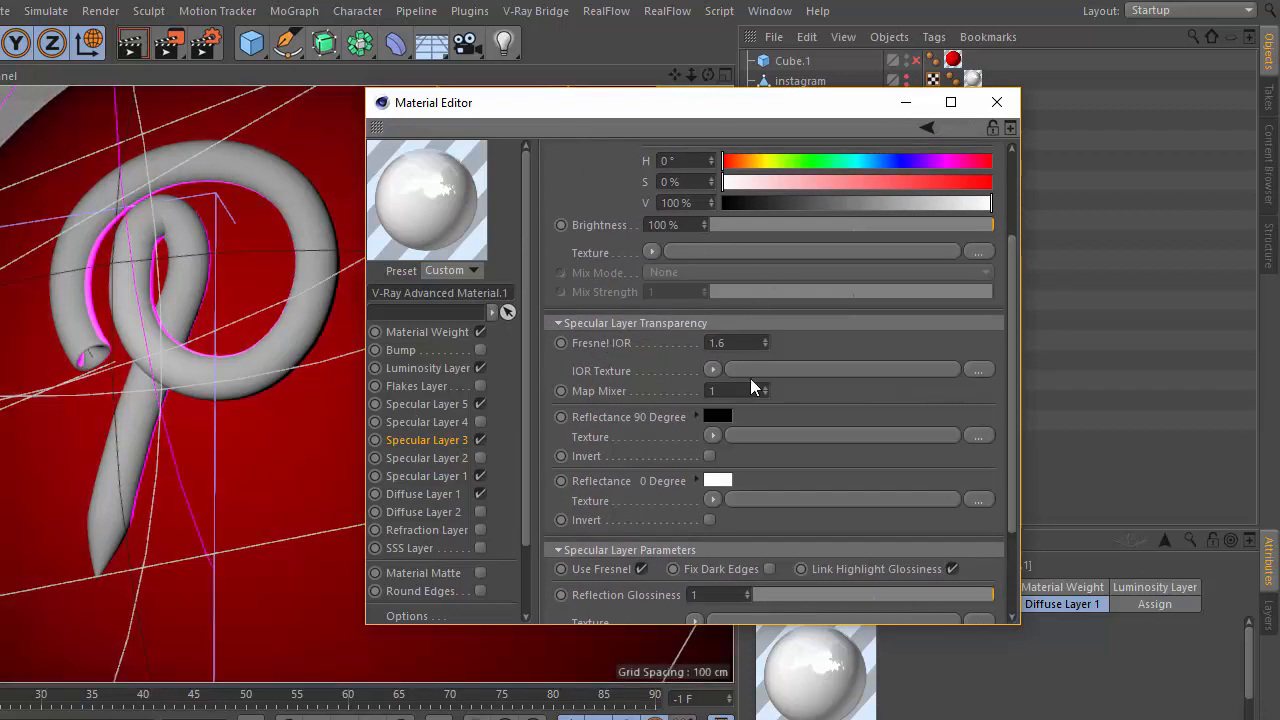
# Check the type options of Specular Layer 5, keeping Blinn, revisit Specular Layers 3 and 1, and minimize the material editor.
pyautogui.click(450, 406)
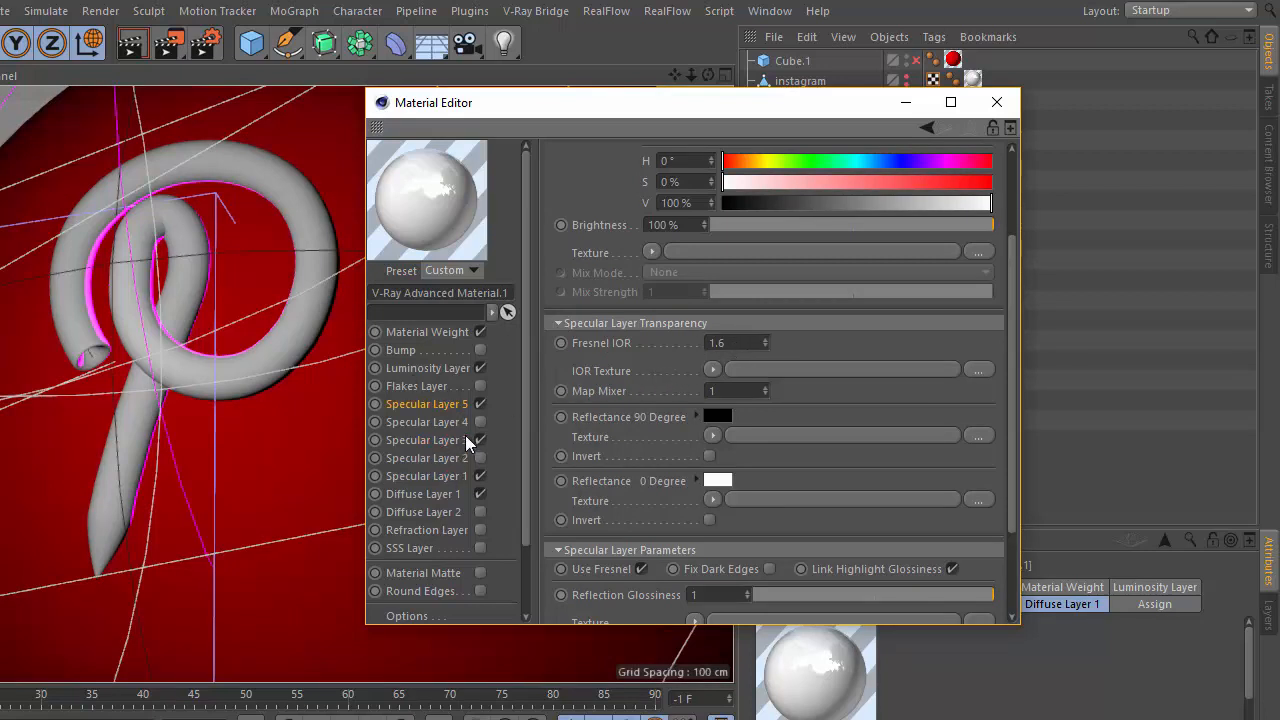
pyautogui.click(450, 388)
pyautogui.click(455, 405)
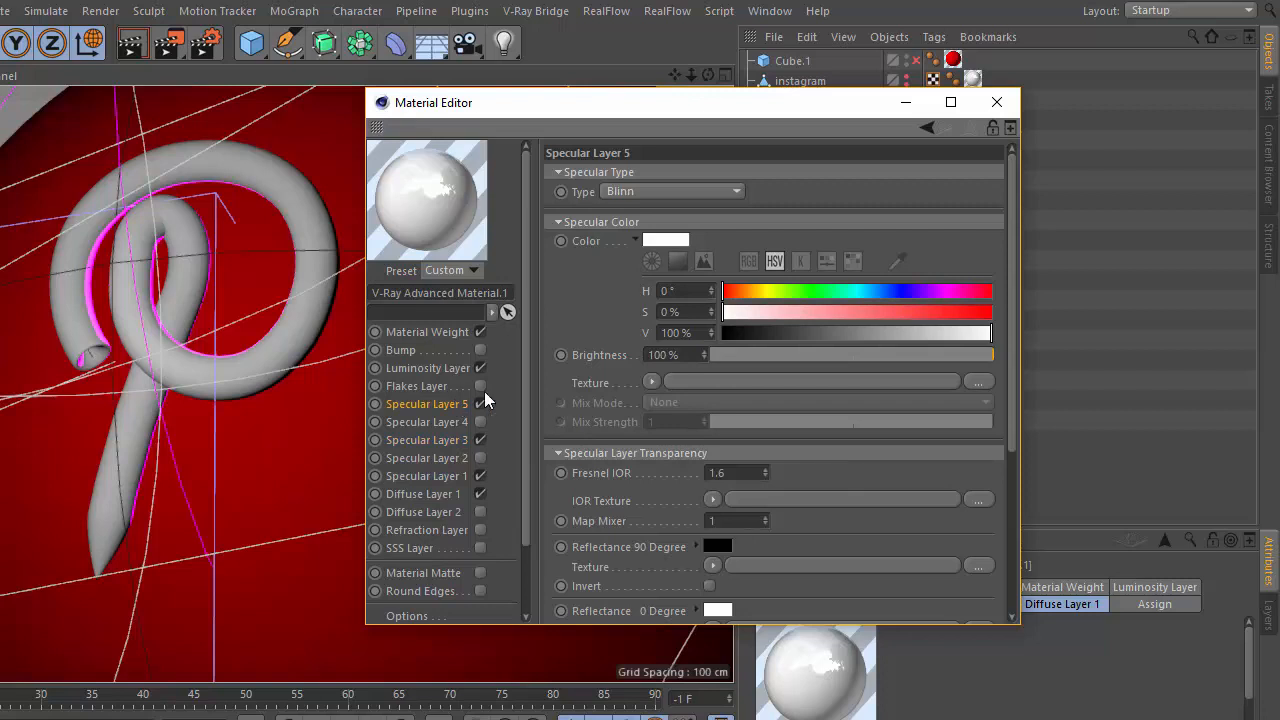
pyautogui.click(642, 192)
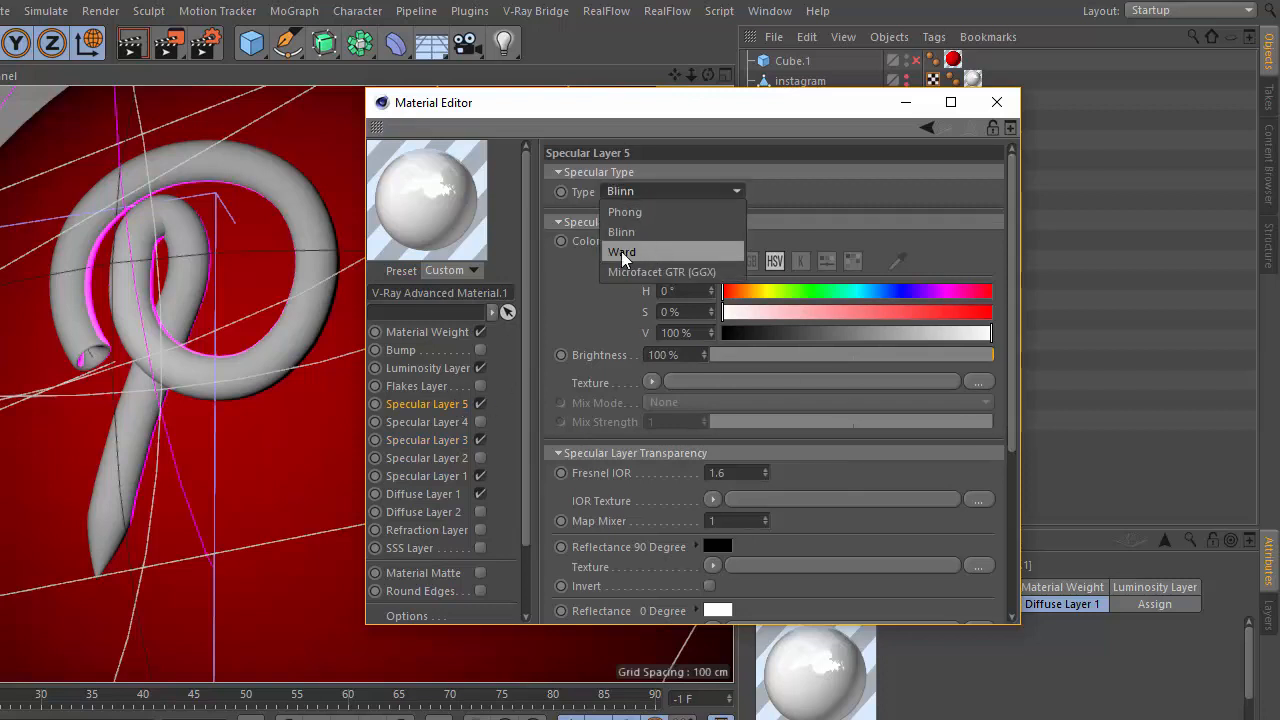
pyautogui.click(560, 268)
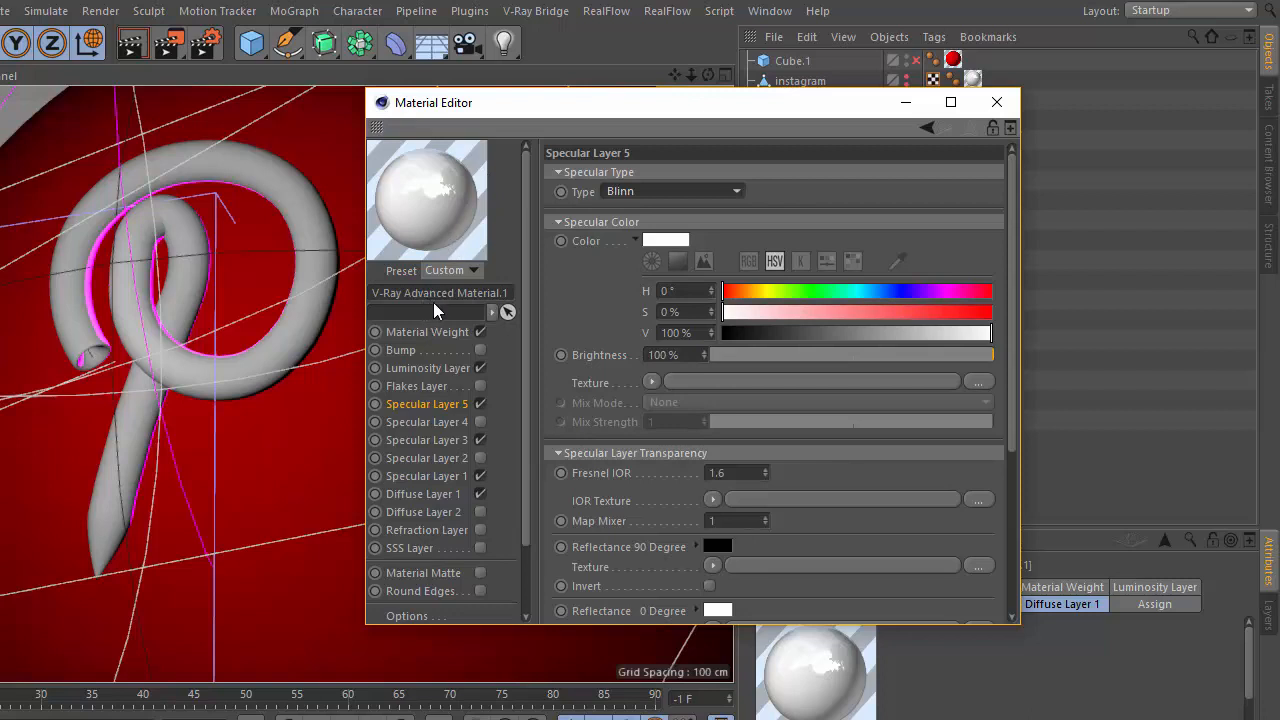
pyautogui.click(478, 420)
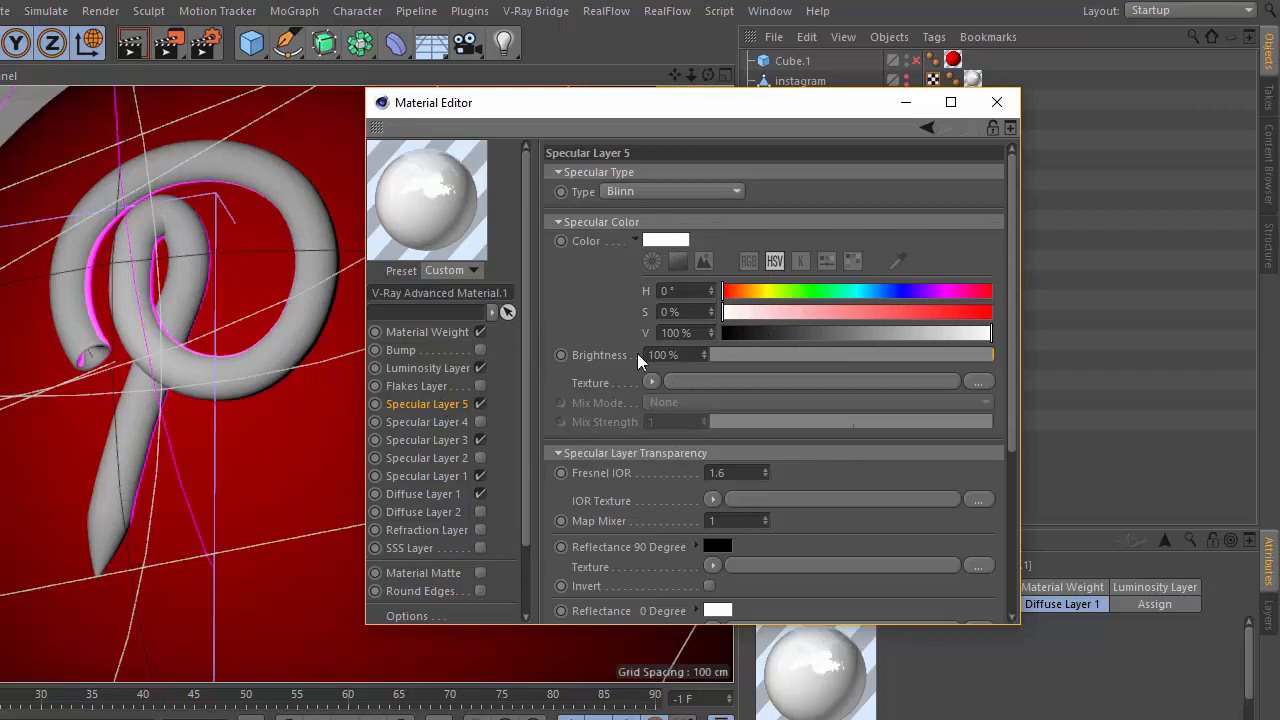
pyautogui.click(452, 441)
pyautogui.click(452, 478)
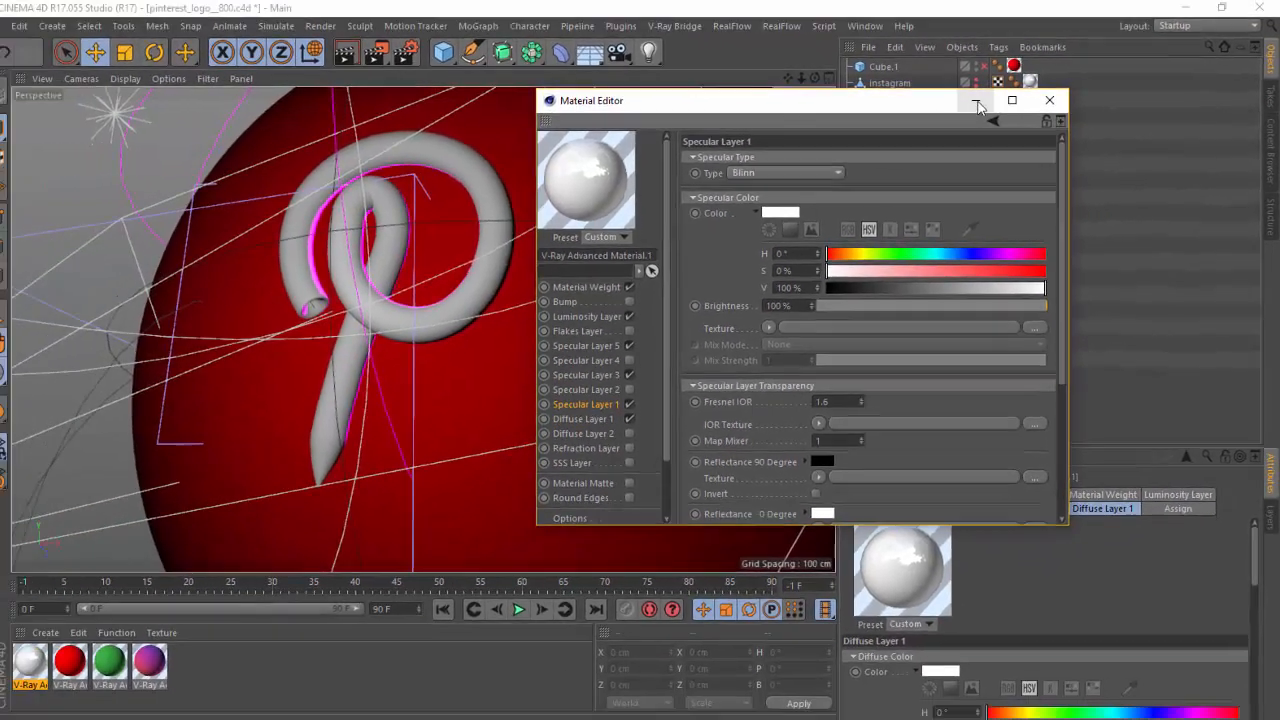
pyautogui.click(905, 102)
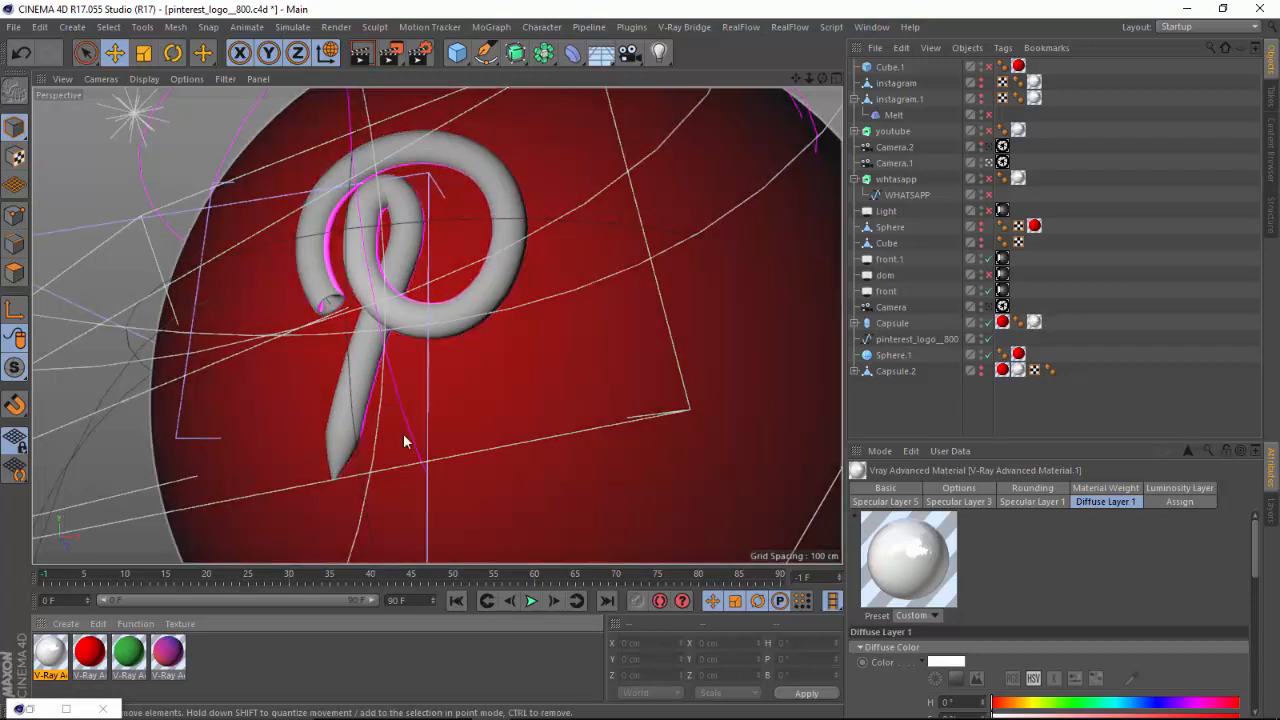
# Remove the red material from the Capsule, leaving only the white V-Ray Advanced Material.1 on it.
pyautogui.moveTo(1034, 323)
pyautogui.mouseDown()
pyautogui.moveTo(1022, 346)
pyautogui.moveTo(1035, 322)
pyautogui.mouseUp()
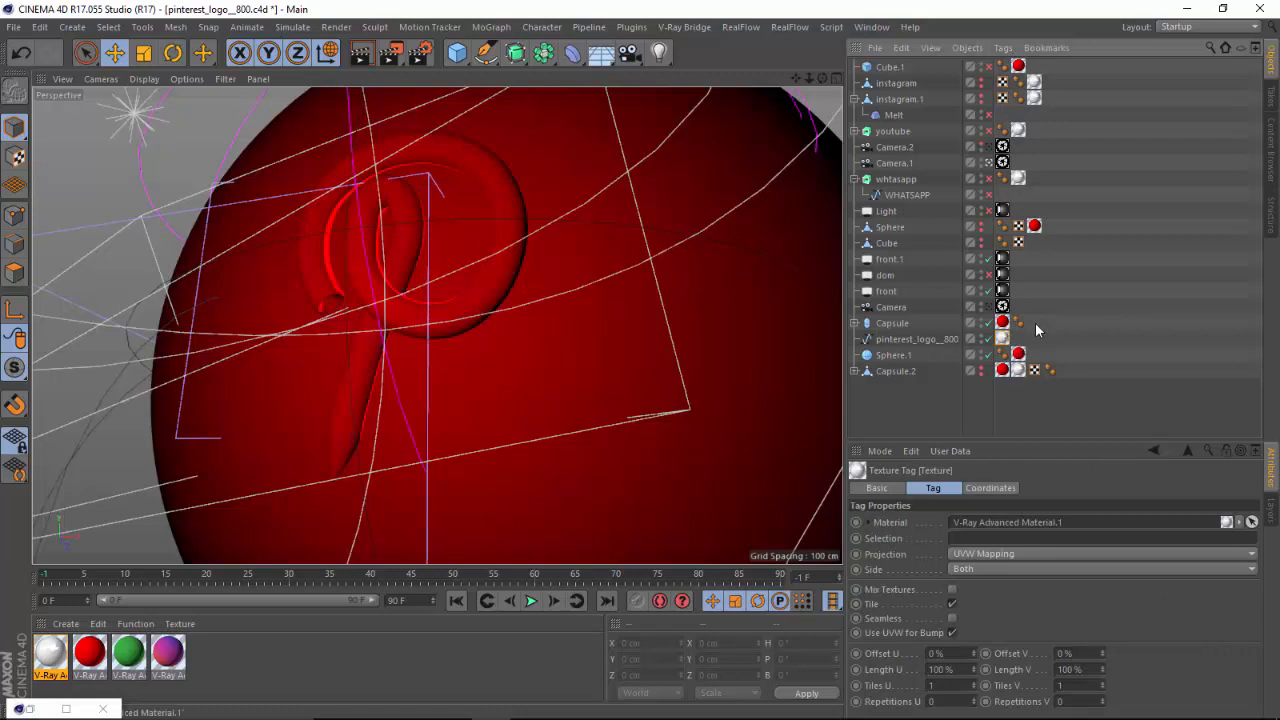
pyautogui.click(1001, 323)
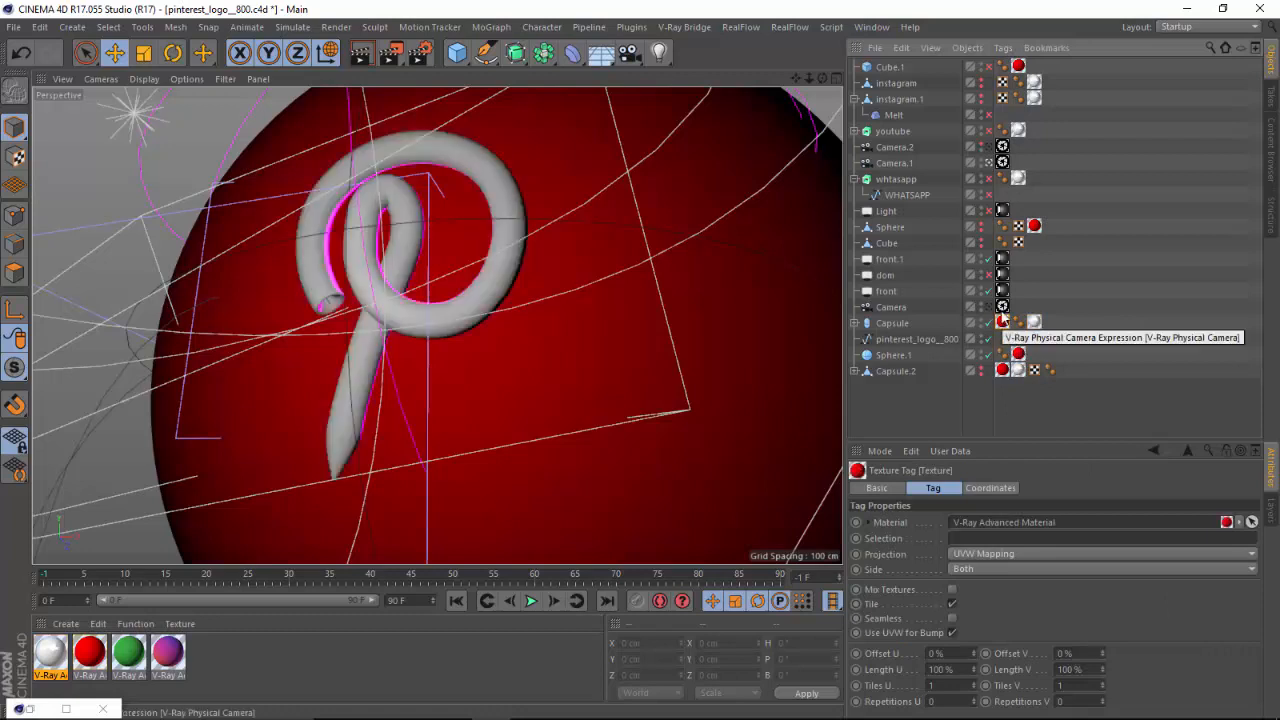
pyautogui.press('Delete')
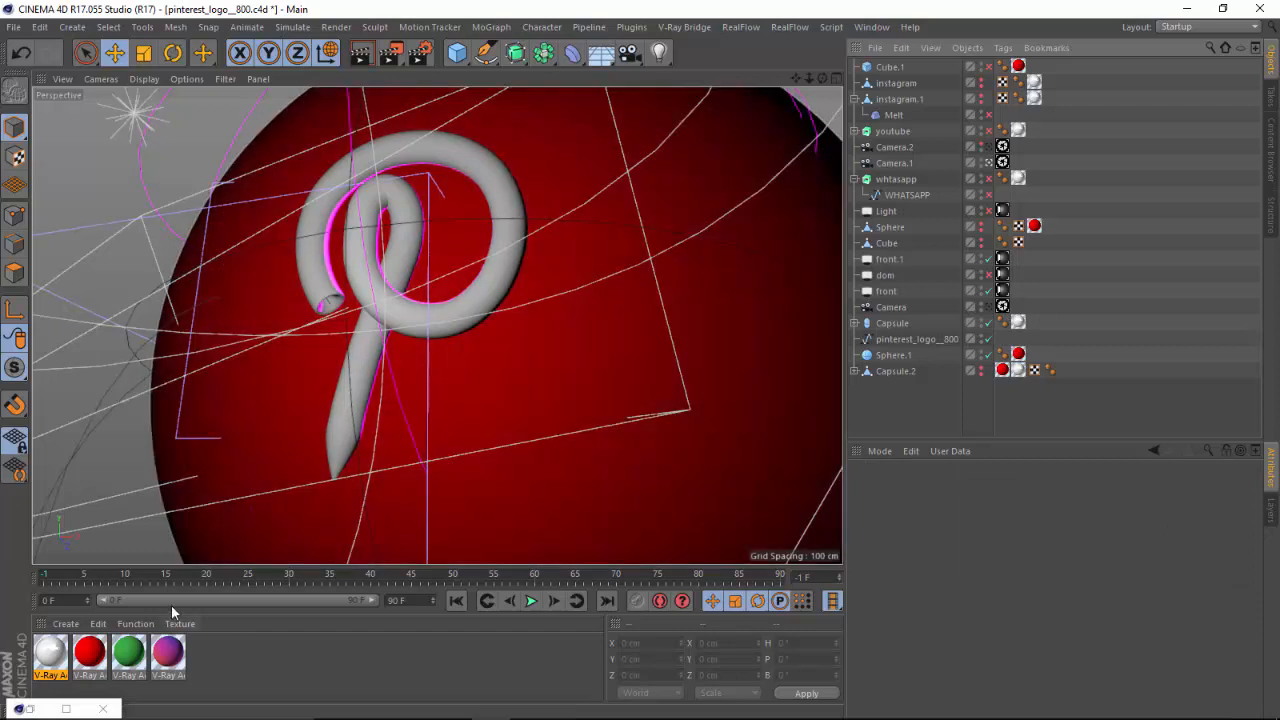
# Open the red V-Ray Advanced Material, review its Specular Layer 1 settings and minimize the editor.
pyautogui.click(100, 655)
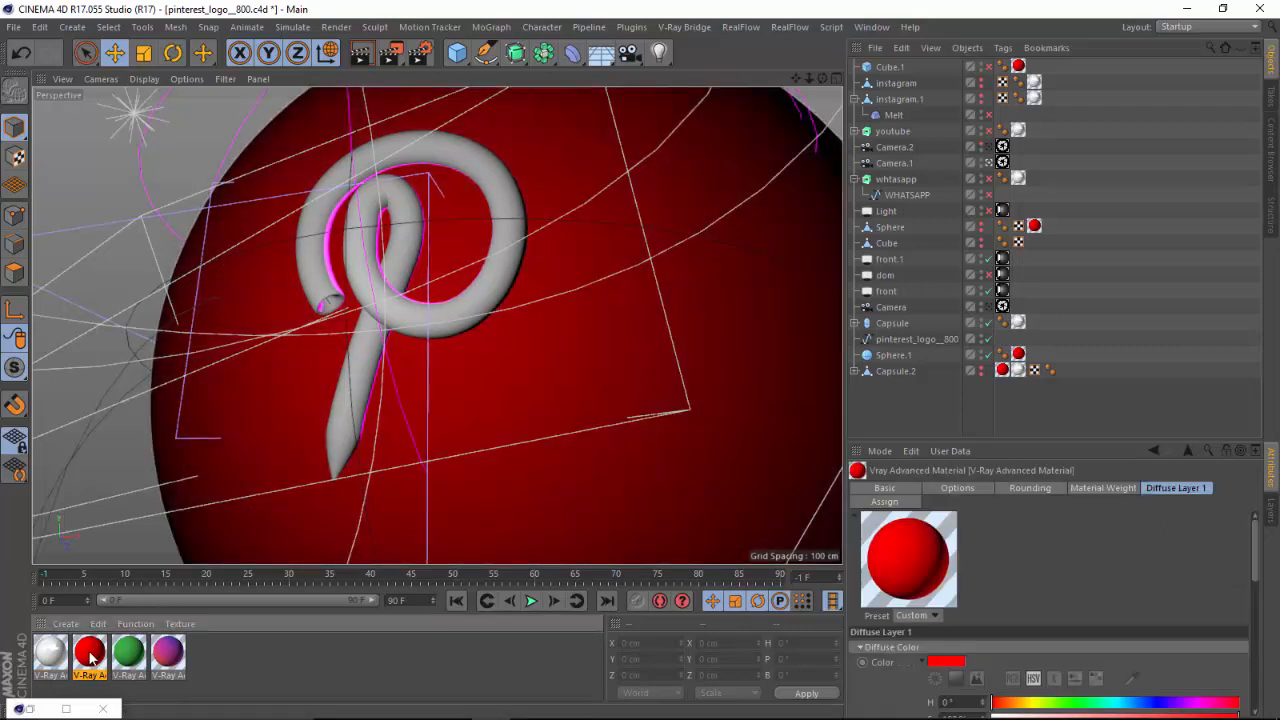
pyautogui.doubleClick(89, 652)
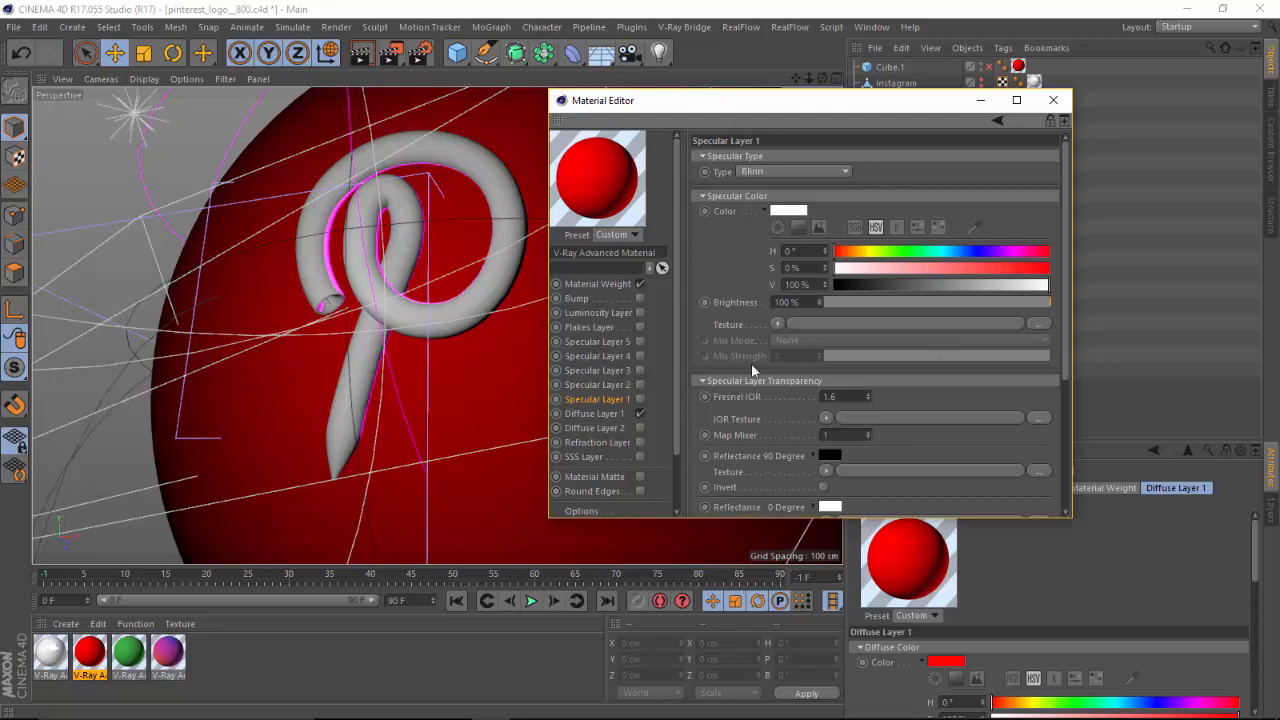
pyautogui.click(982, 101)
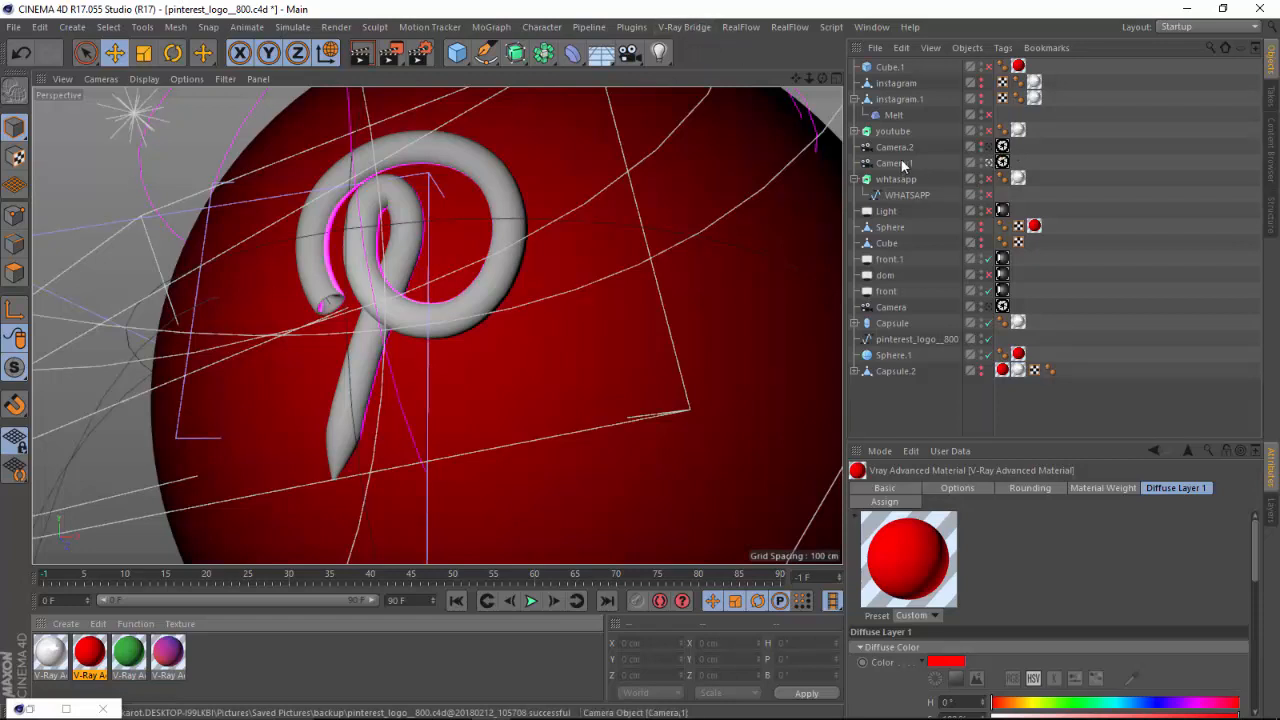
# Compare the logo through Camera.2 and Camera, and return to the Camera.1 view.
pyautogui.click(996, 148)
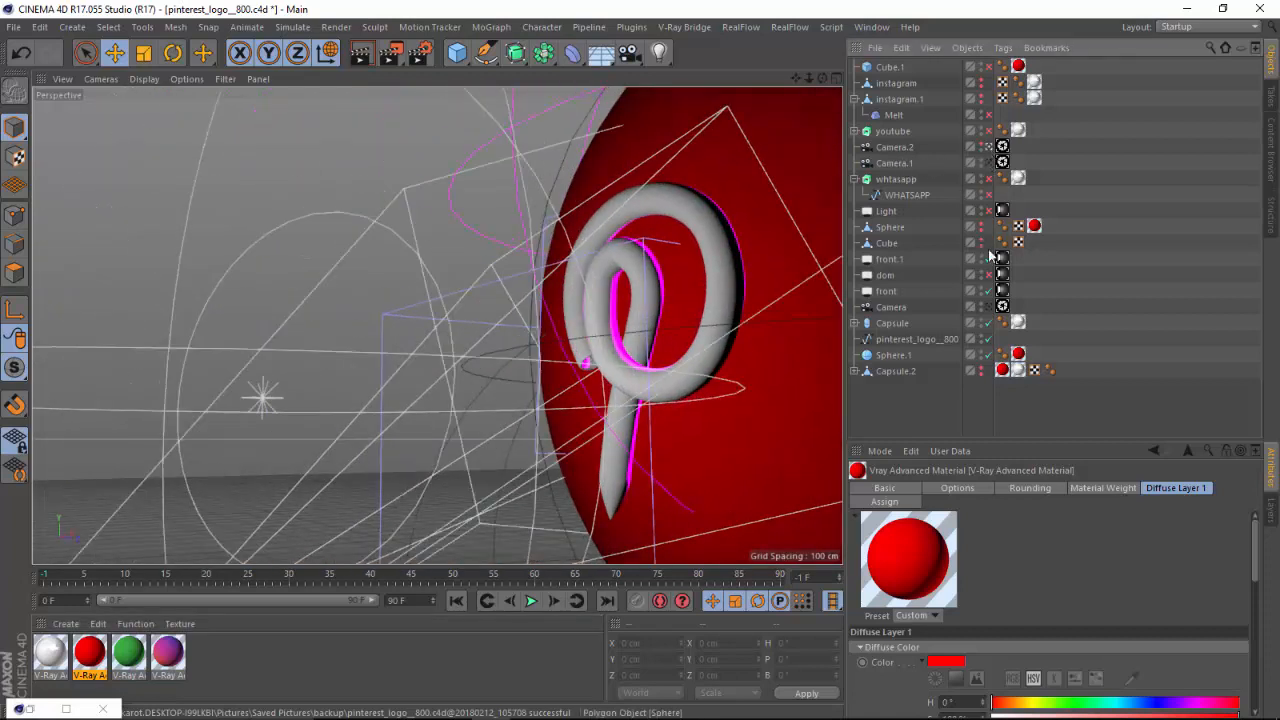
pyautogui.click(990, 292)
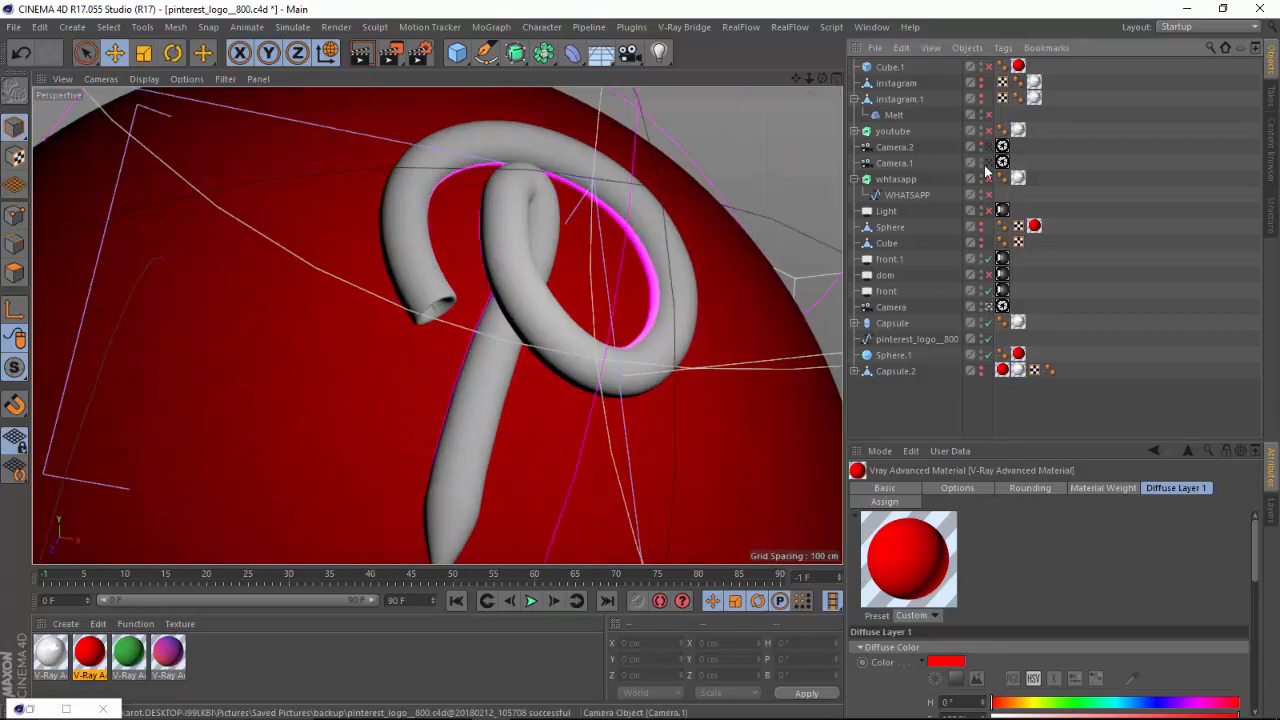
pyautogui.click(990, 163)
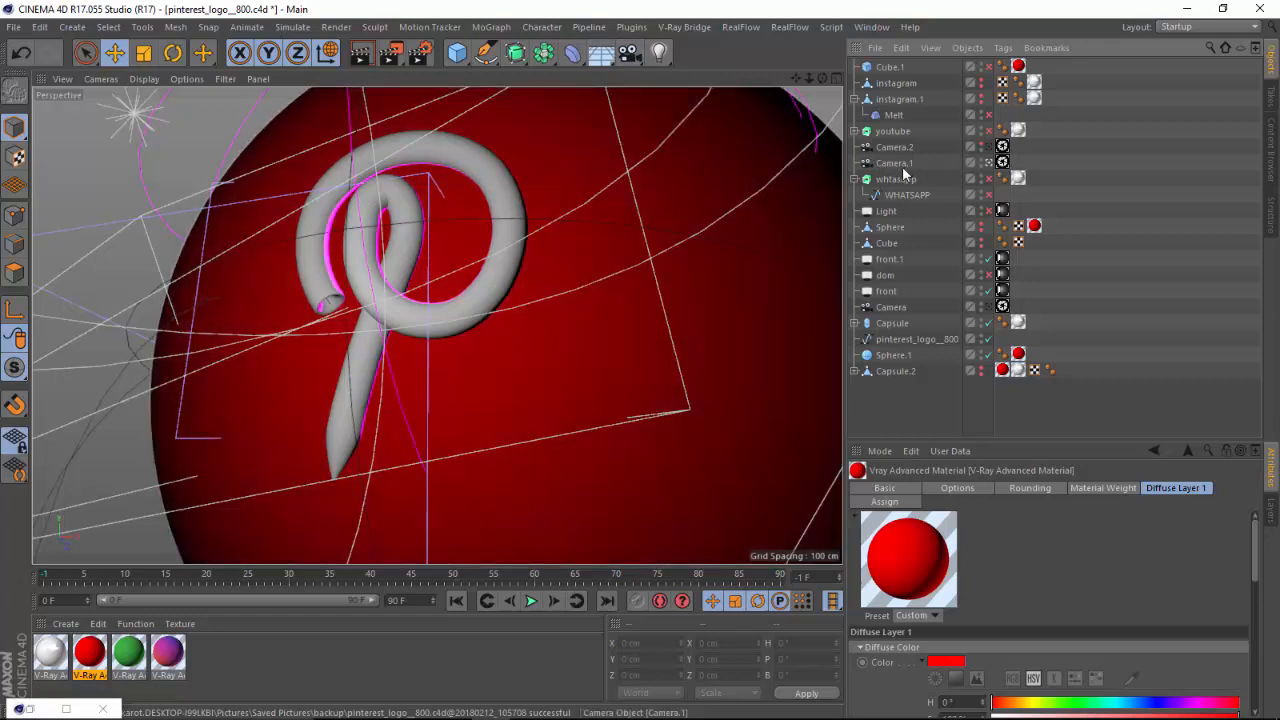
# Examine the V-Ray tags available for Camera.1 and the V-Ray camera types, including V-Ray Physical Camera.
pyautogui.rightClick(903, 166)
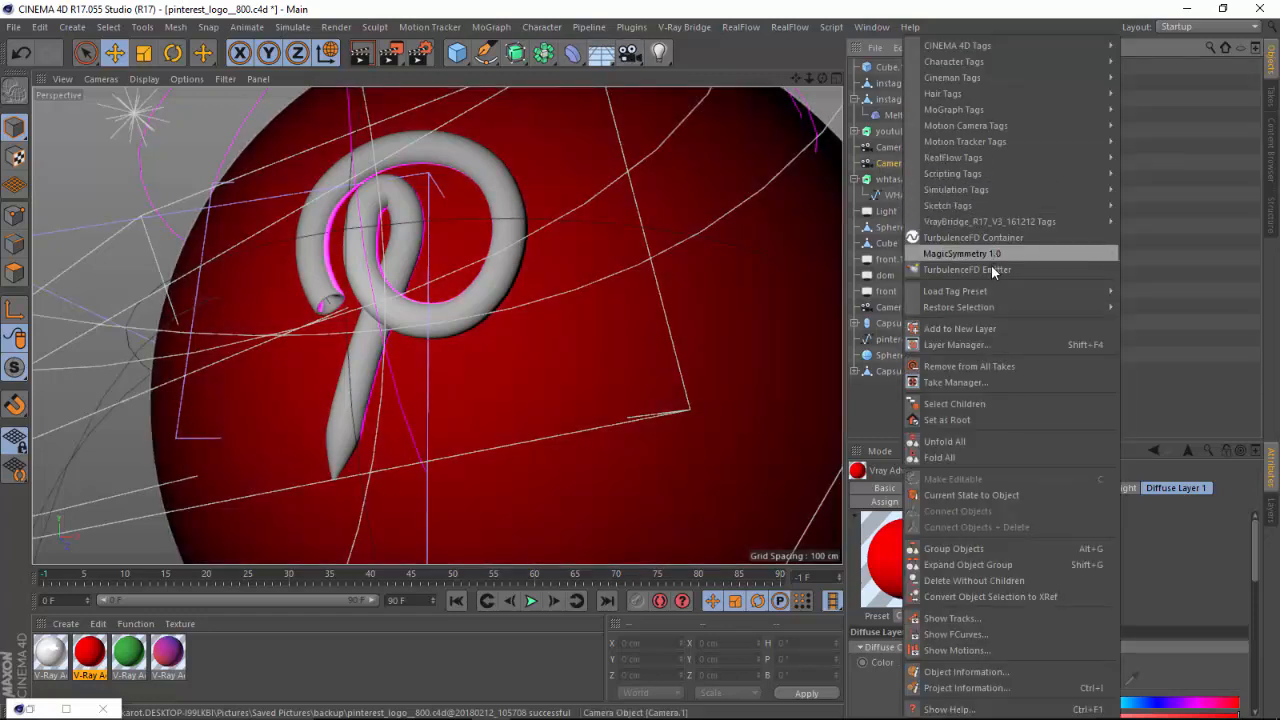
pyautogui.moveTo(989, 222)
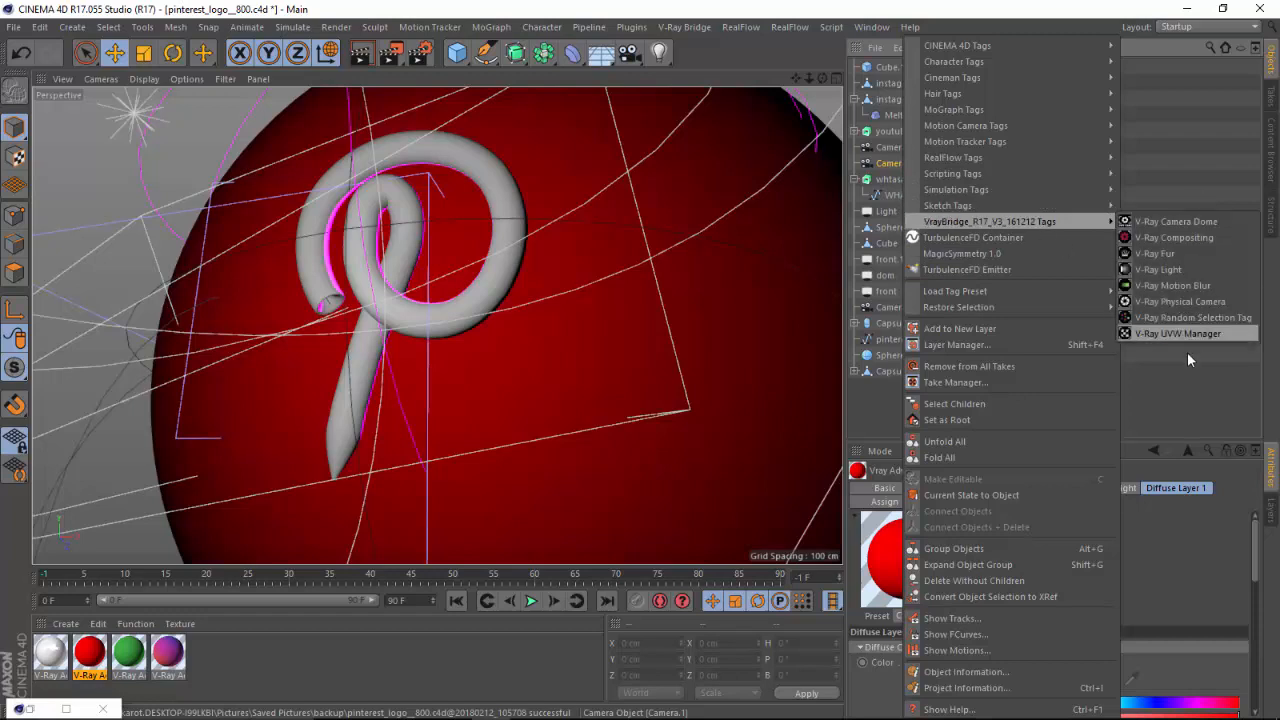
pyautogui.click(1177, 301)
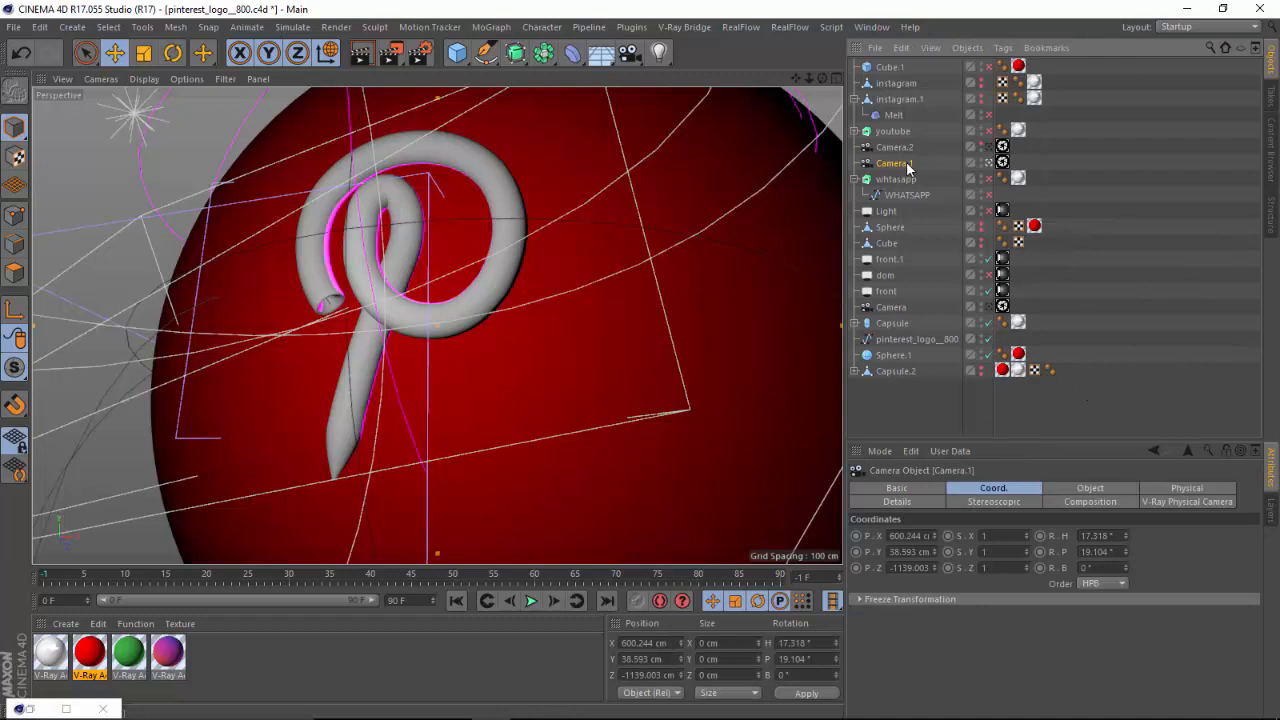
pyautogui.click(672, 28)
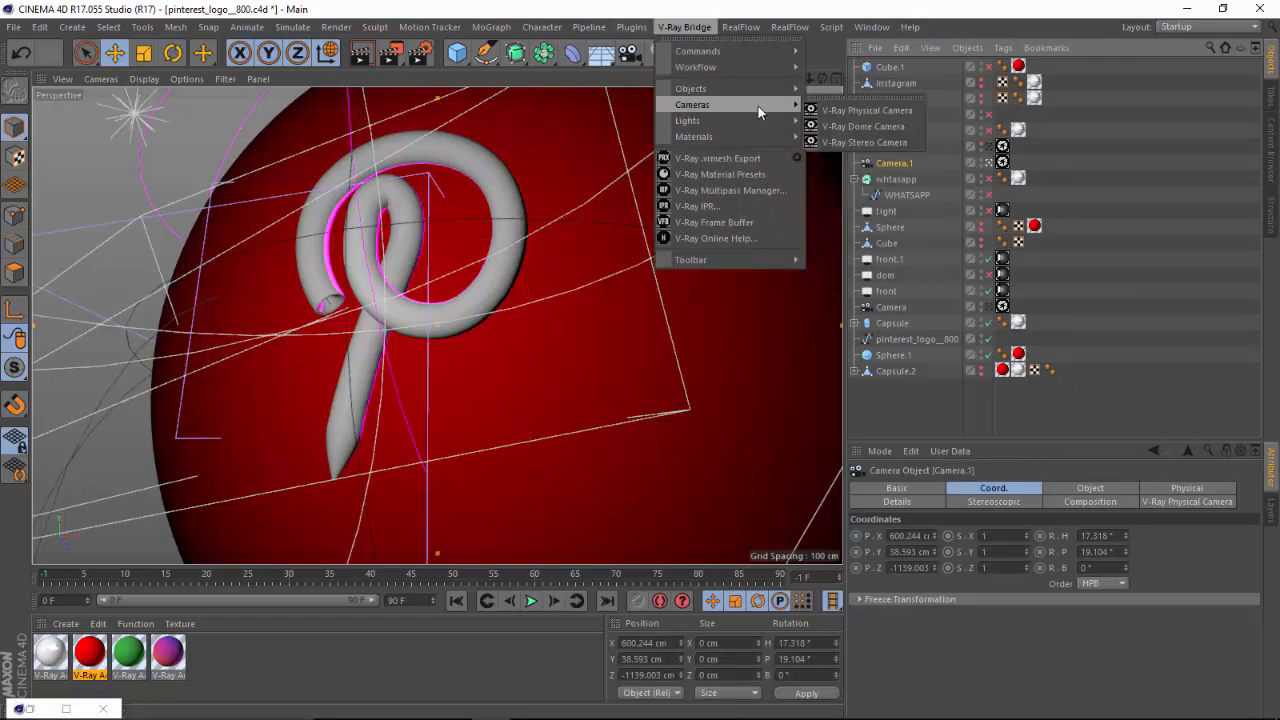
pyautogui.moveTo(750, 107)
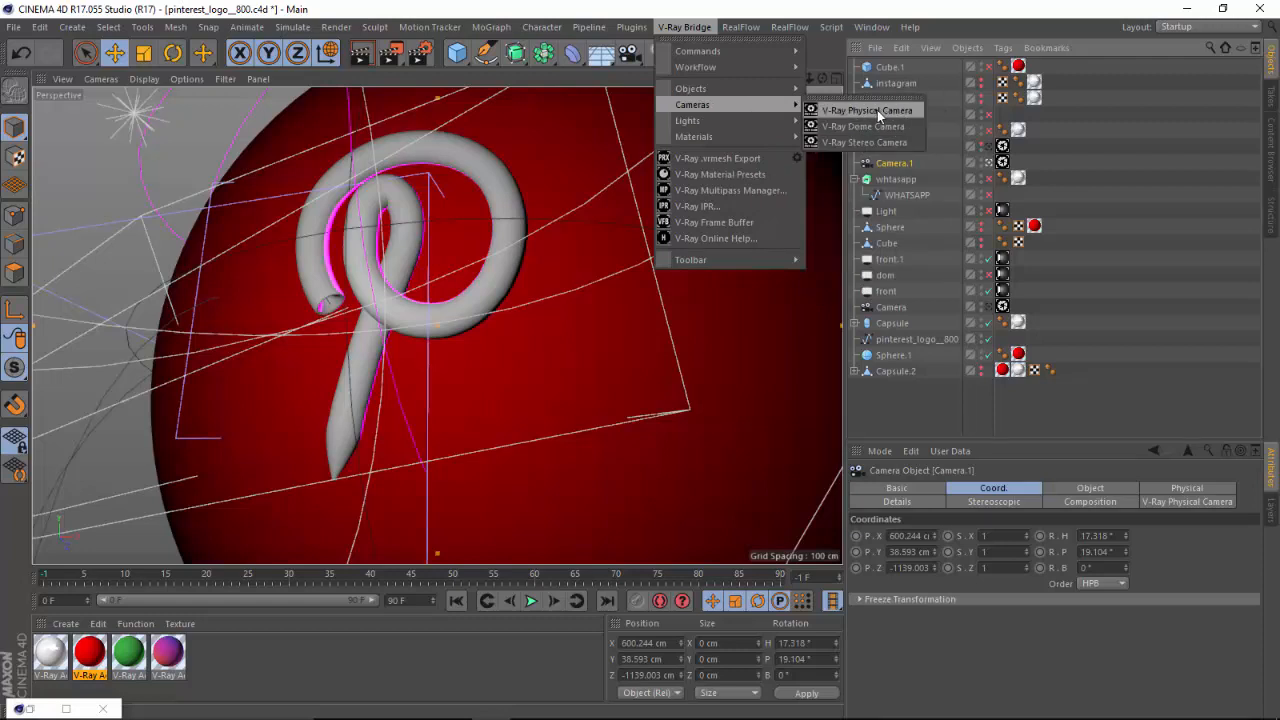
pyautogui.click(1025, 165)
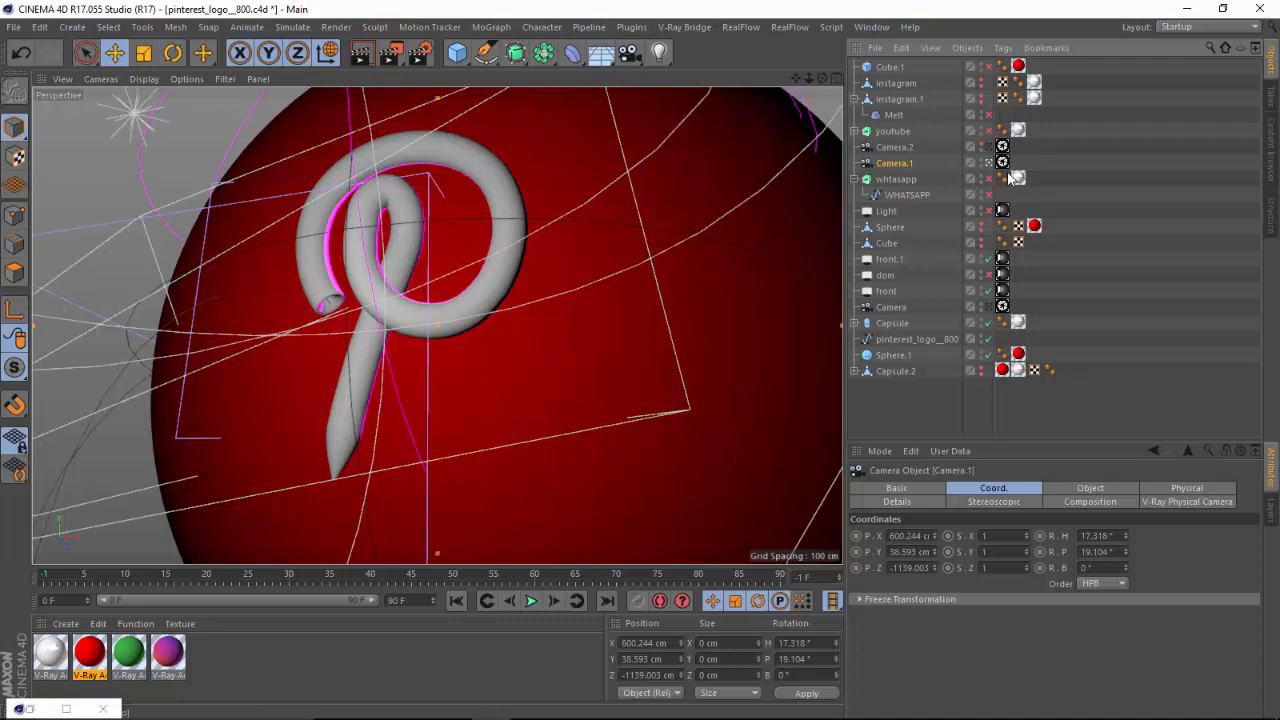
# Select Camera.1's V-Ray Physical Camera tag, enlarge its attributes area and review the lens, sampling and exposure settings.
pyautogui.click(1002, 162)
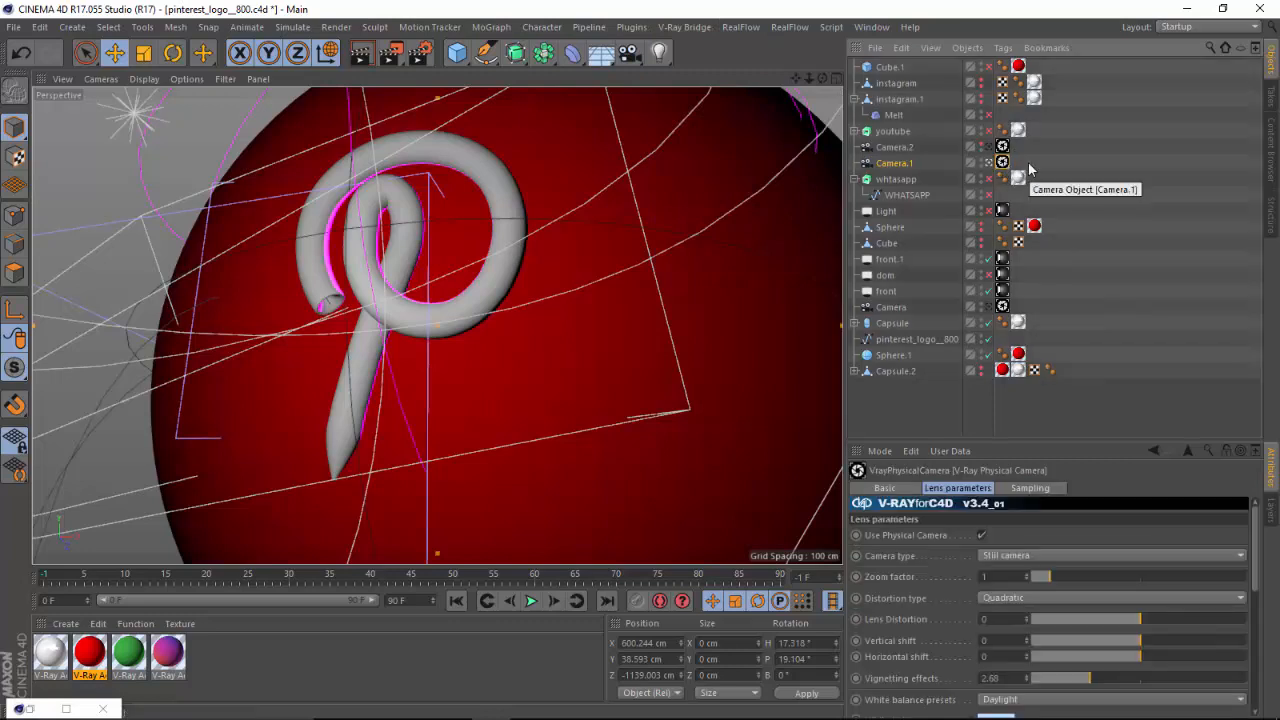
pyautogui.moveTo(1038, 442); pyautogui.dragTo(1020, 278)
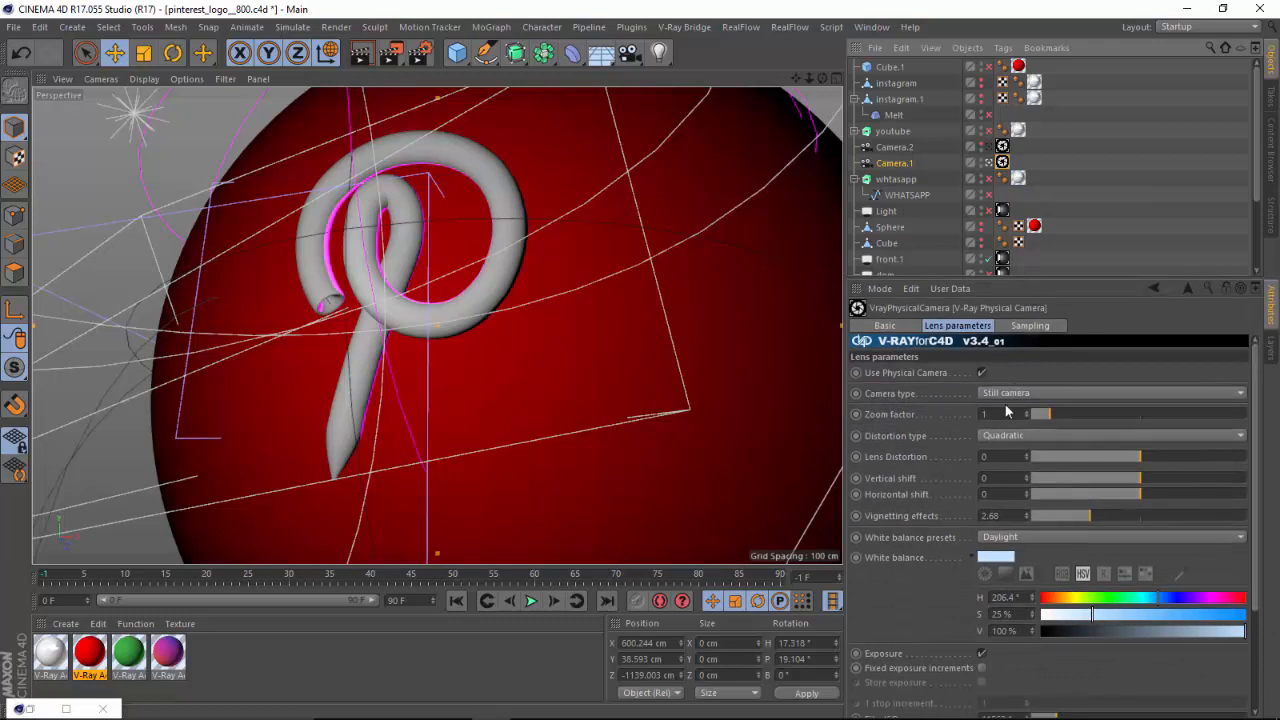
pyautogui.click(885, 326)
pyautogui.click(957, 326)
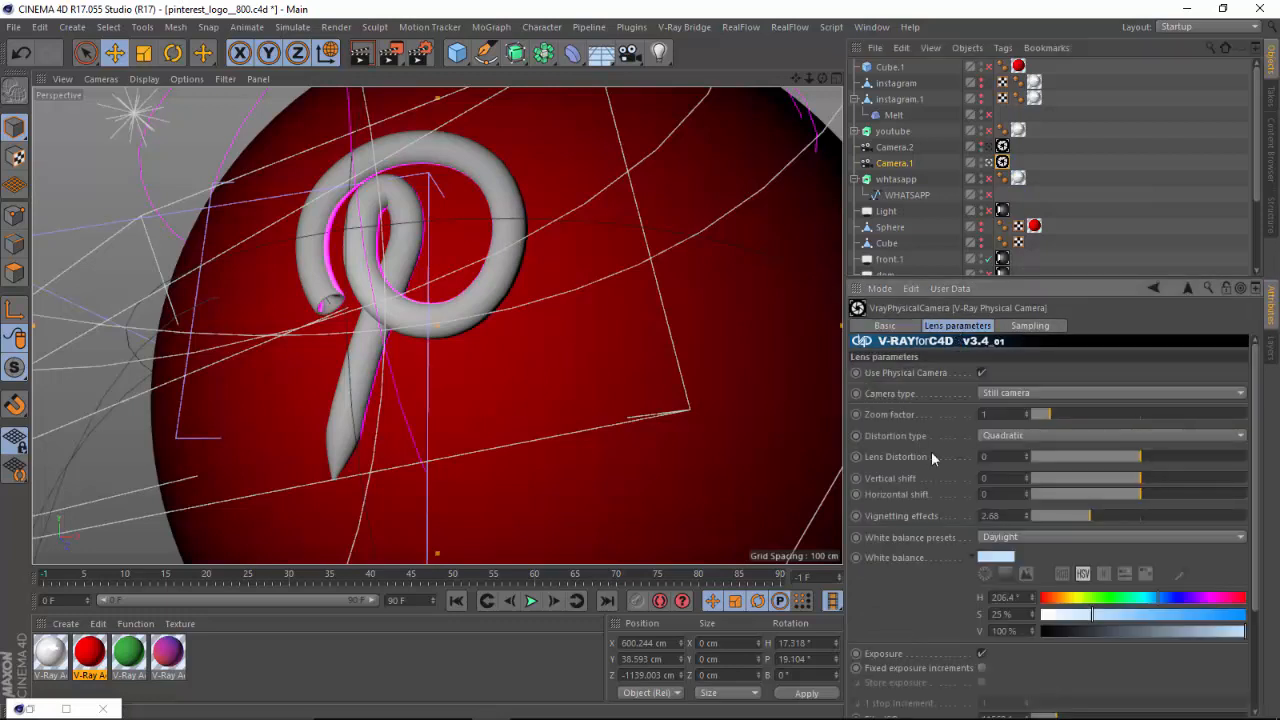
pyautogui.click(1030, 326)
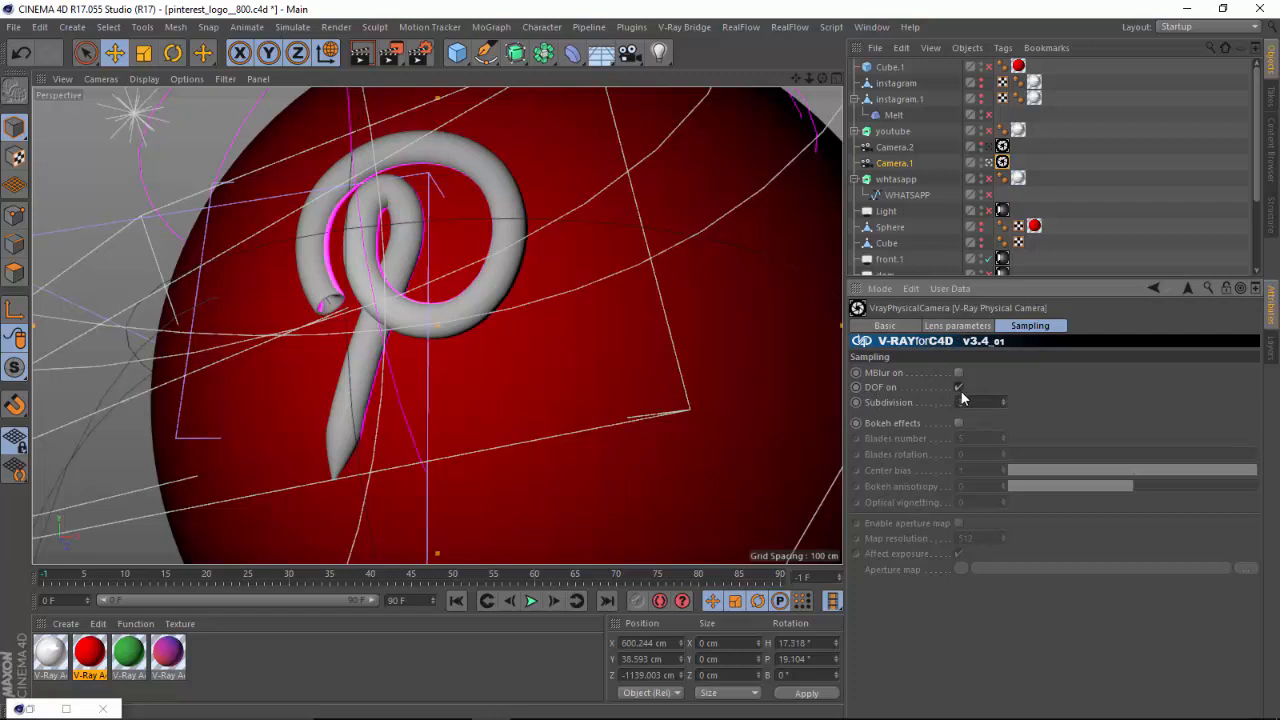
pyautogui.click(958, 326)
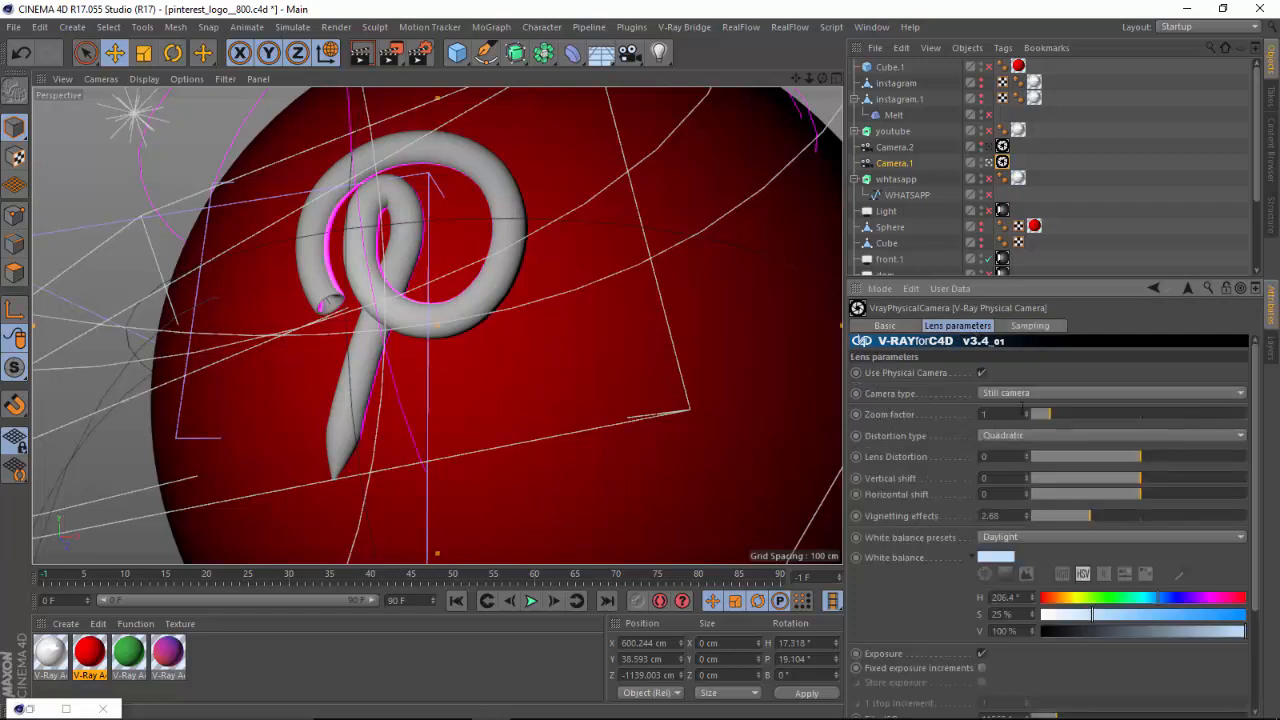
pyautogui.scroll(-3, 1244, 543)
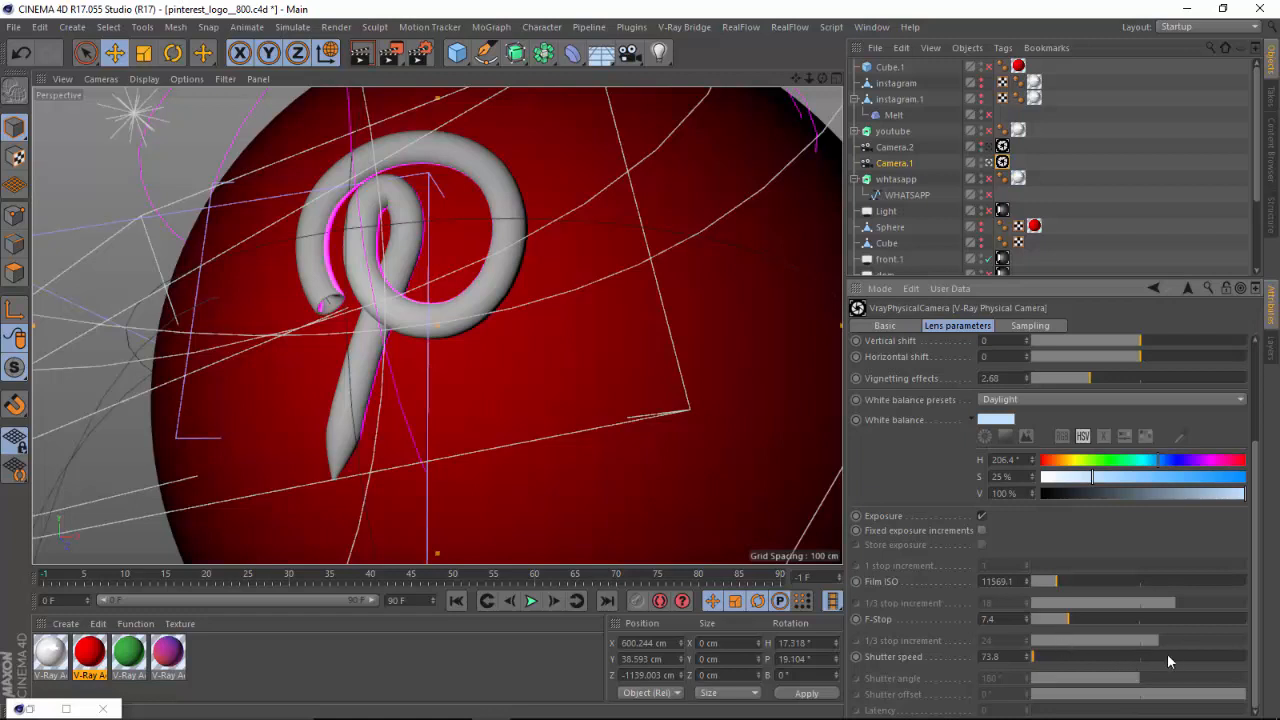
# Try a shutter speed of 3970.5 on Camera.1's V-Ray Physical Camera, and restore it to 73.8.
pyautogui.click(1140, 659)
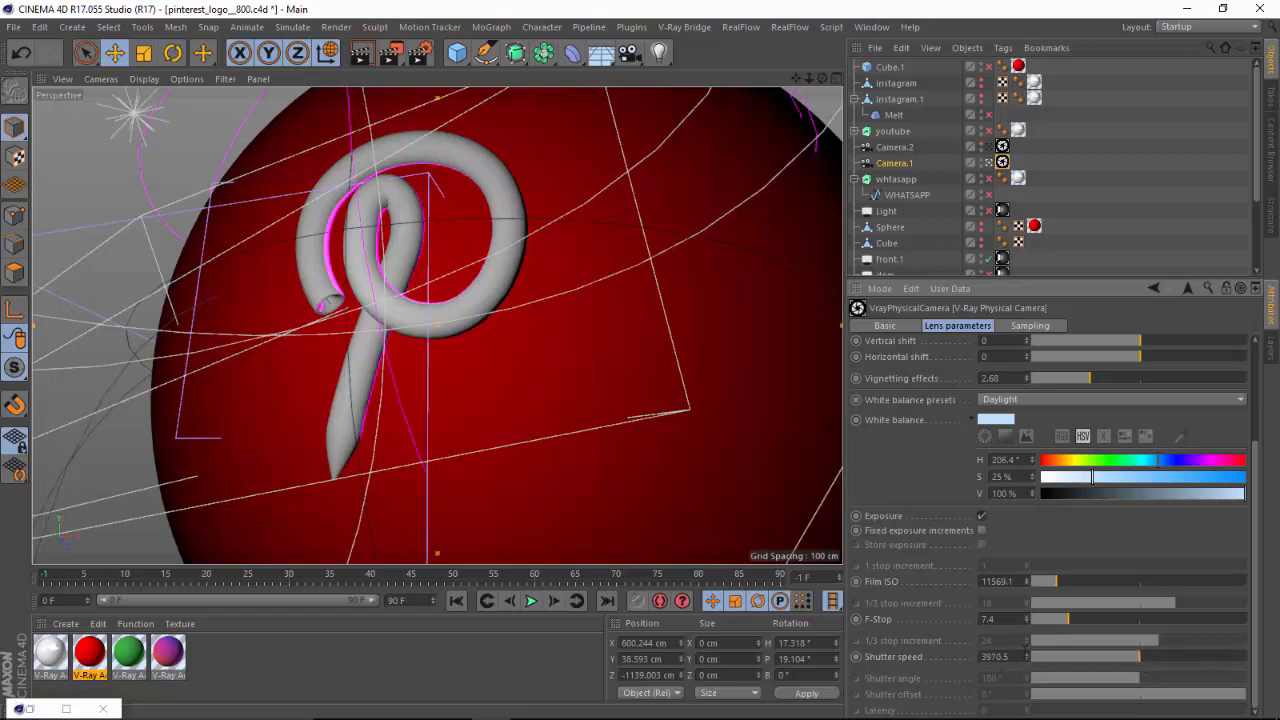
pyautogui.click(1033, 658)
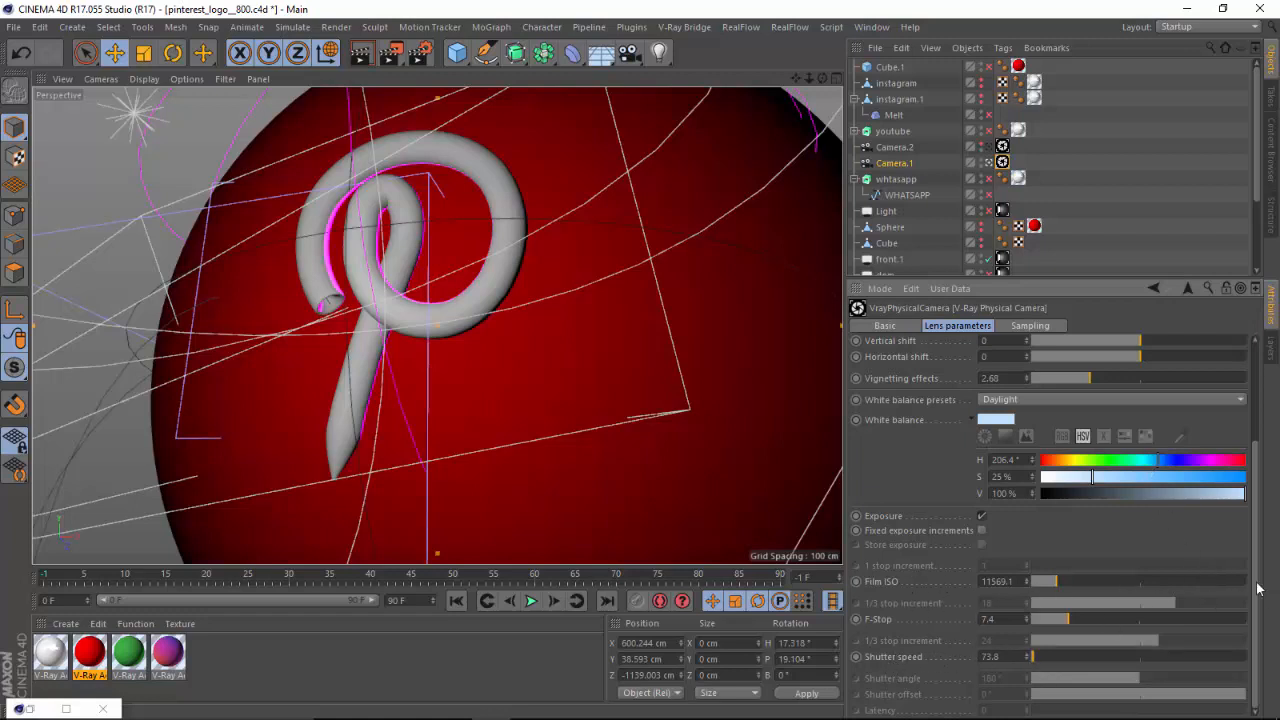
pyautogui.scroll(3, 1259, 590)
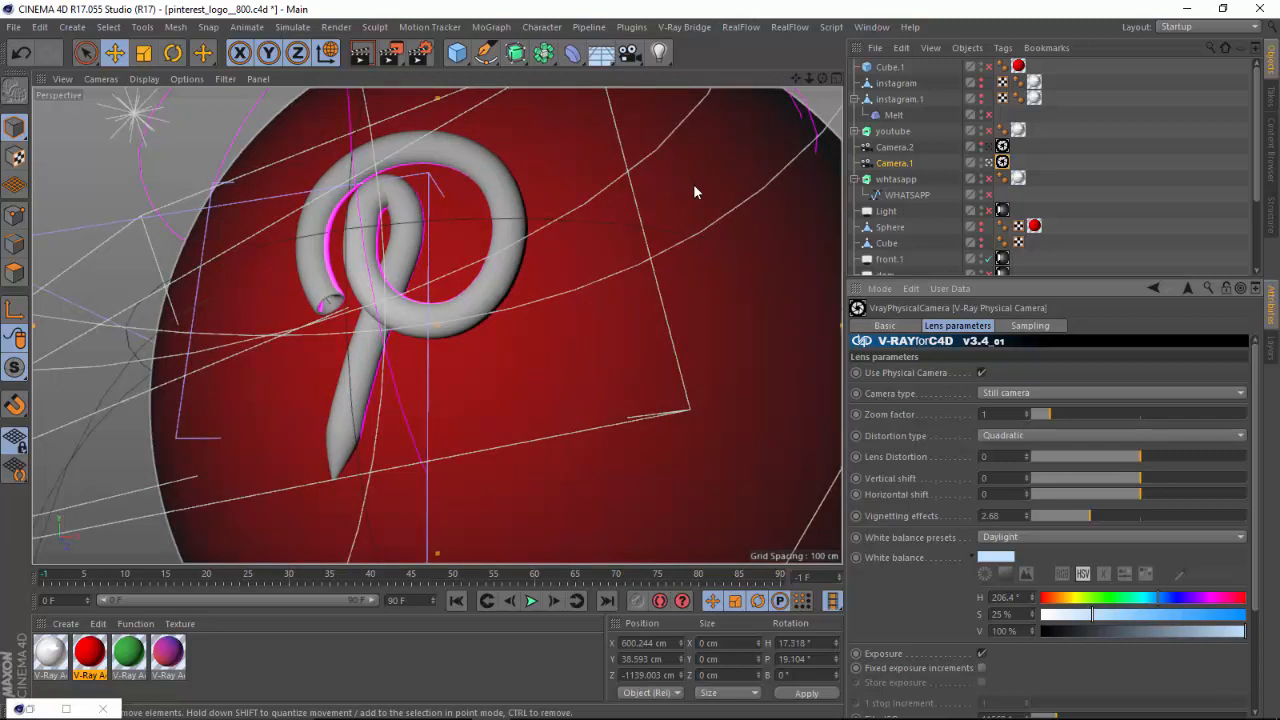
pyautogui.moveTo(640, 712)
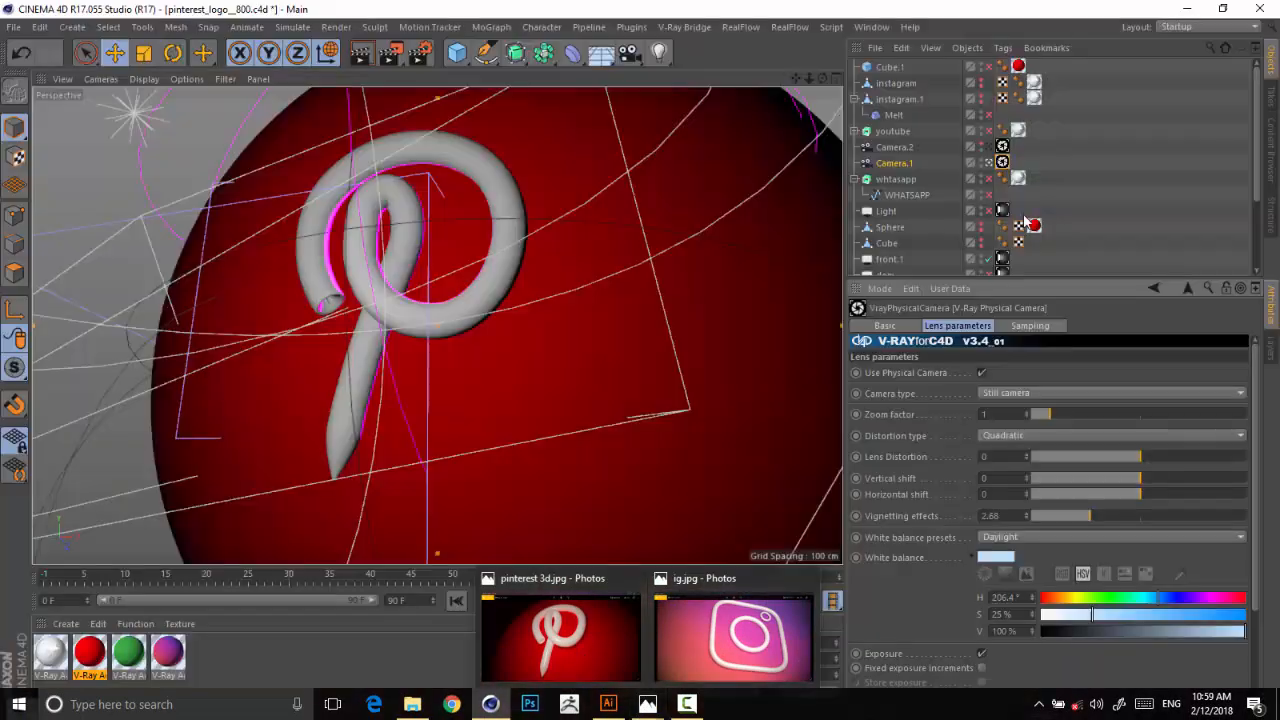
# Select the front.1 light, leave the Camera.1 view and move the light along Z to about -238.9 cm.
pyautogui.moveTo(1041, 277); pyautogui.dragTo(1041, 463)
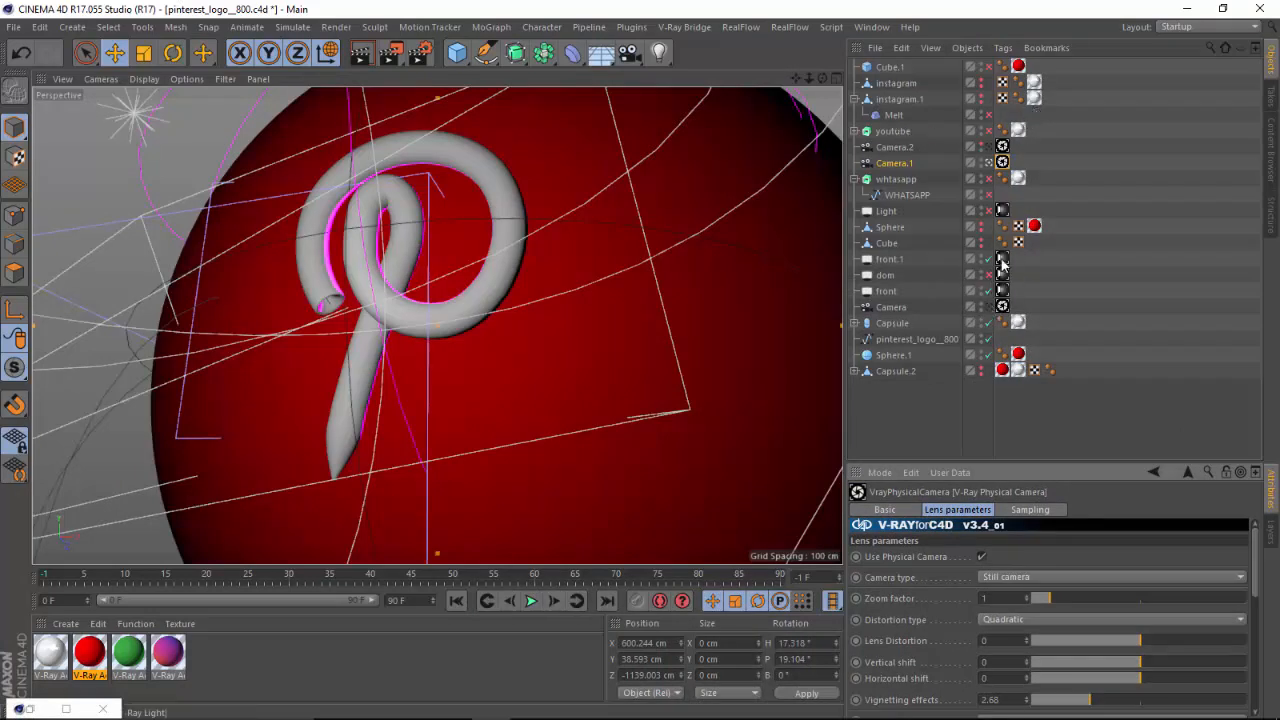
pyautogui.click(905, 261)
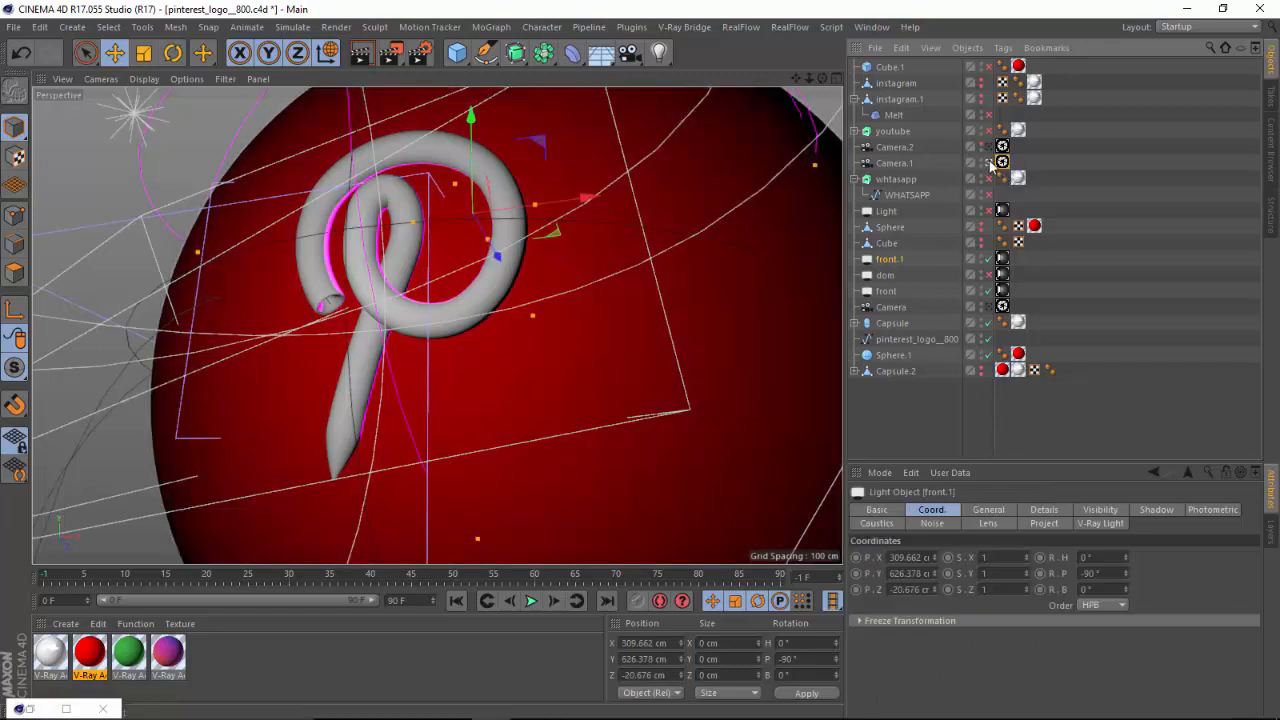
pyautogui.click(1002, 162)
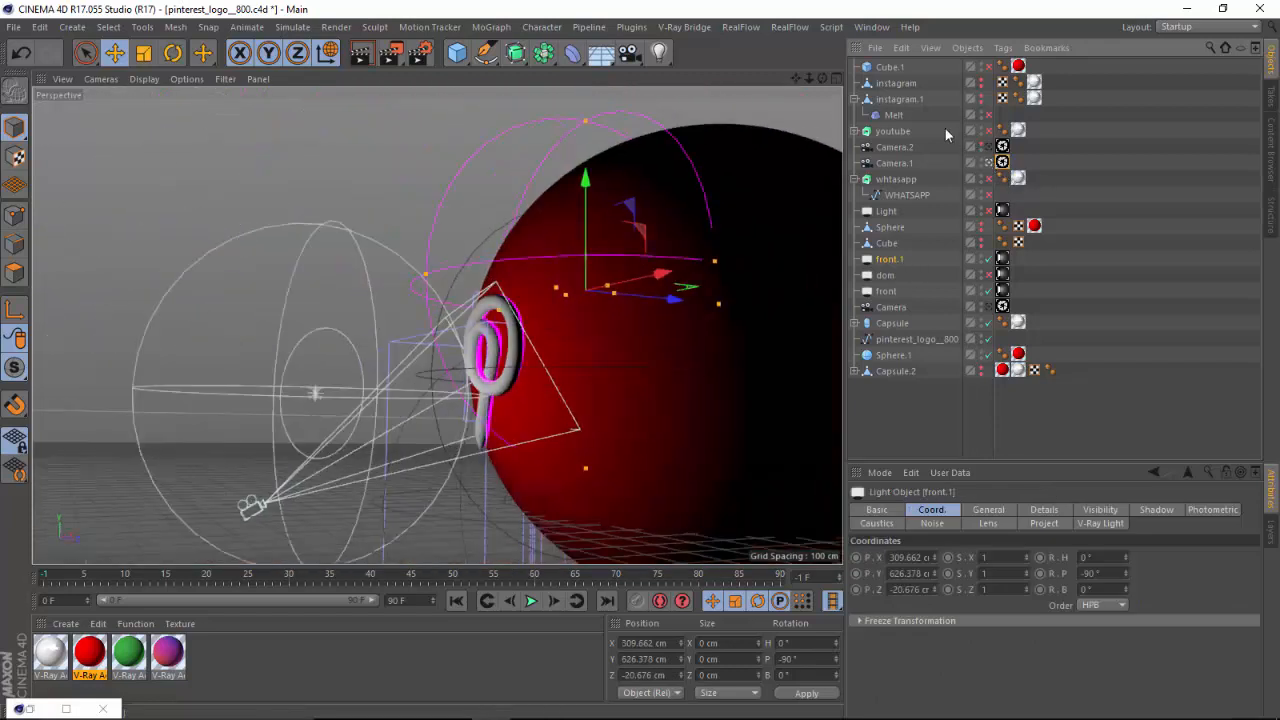
pyautogui.moveTo(778, 284); pyautogui.dragTo(712, 398)
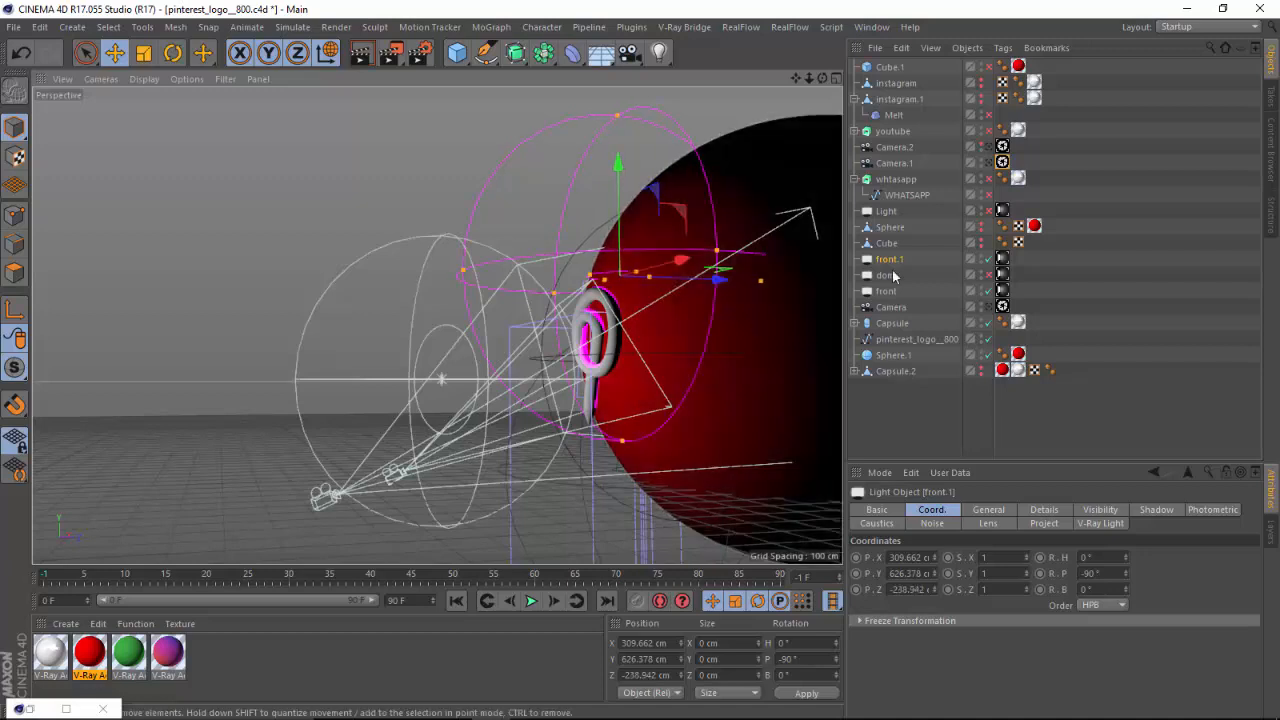
# Compare the scene lighting with the front.1 and front lights switched off and on, leaving both enabled.
pyautogui.click(988, 260)
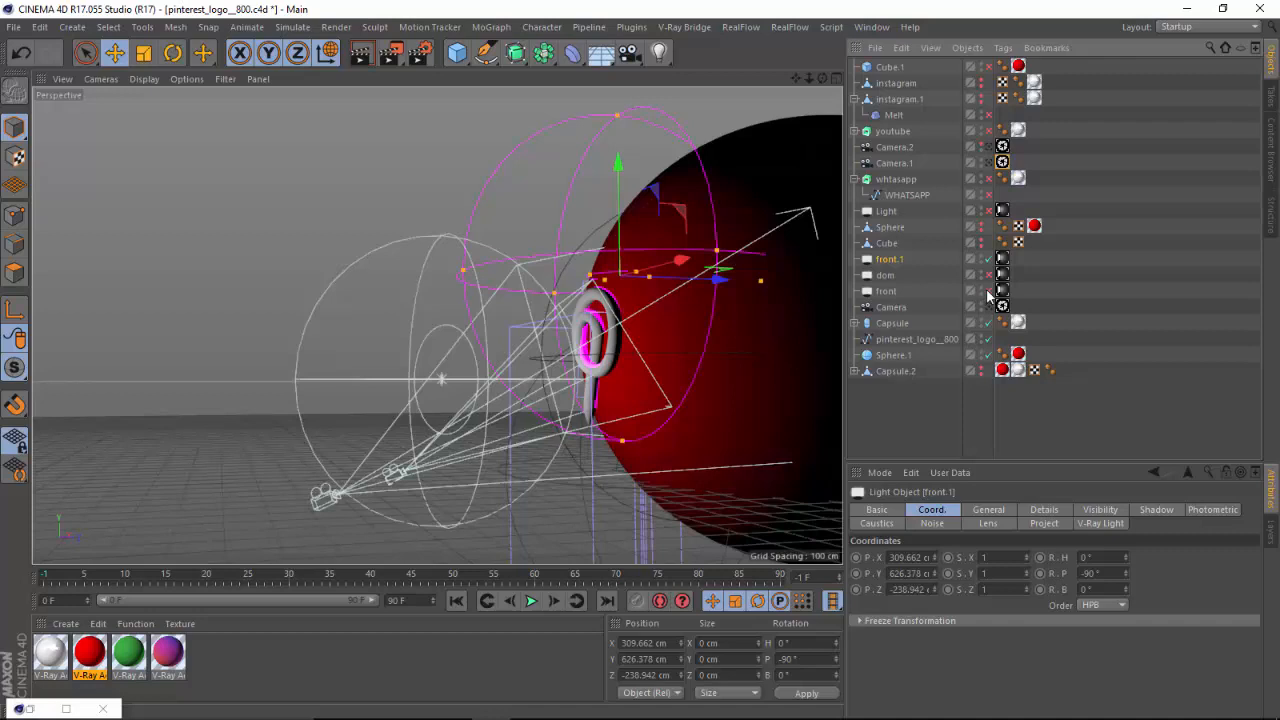
pyautogui.click(988, 292)
pyautogui.click(988, 292)
# Try moving the front light toward the logo, and undo the move.
pyautogui.click(887, 291)
pyautogui.moveTo(543, 380); pyautogui.dragTo(690, 340)
pyautogui.hotkey('ctrl', 'z')
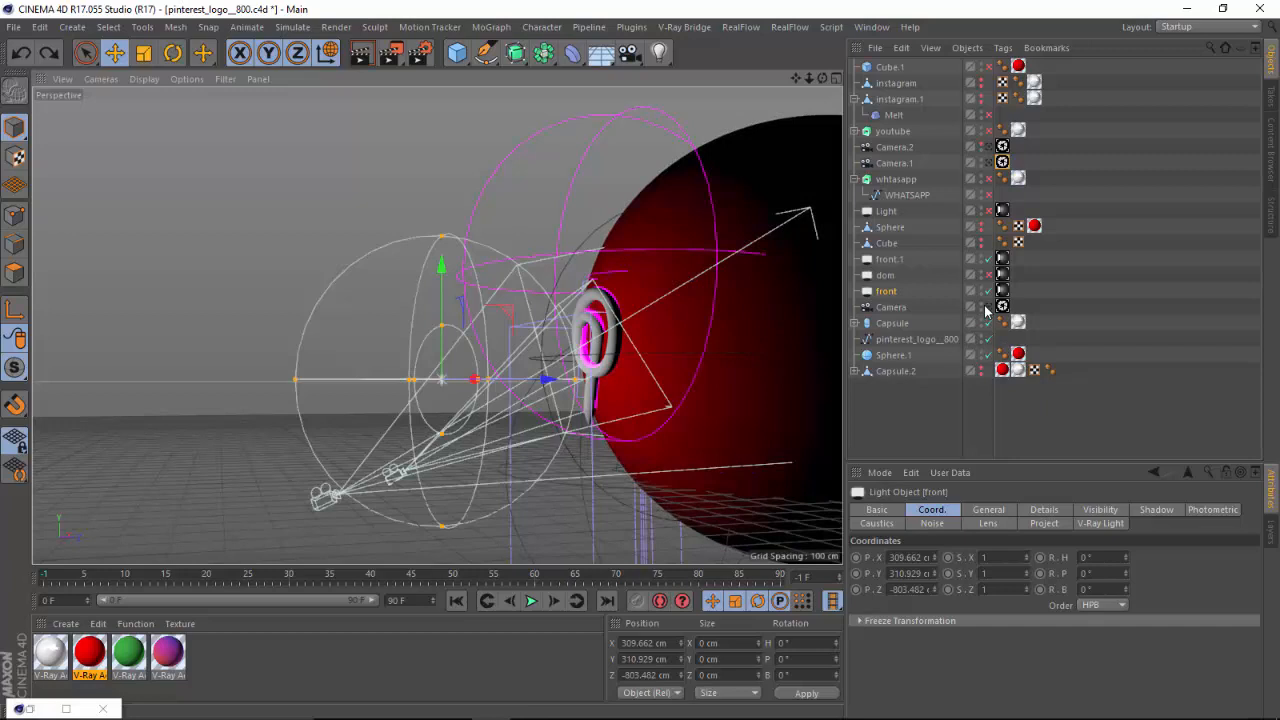
pyautogui.click(989, 275)
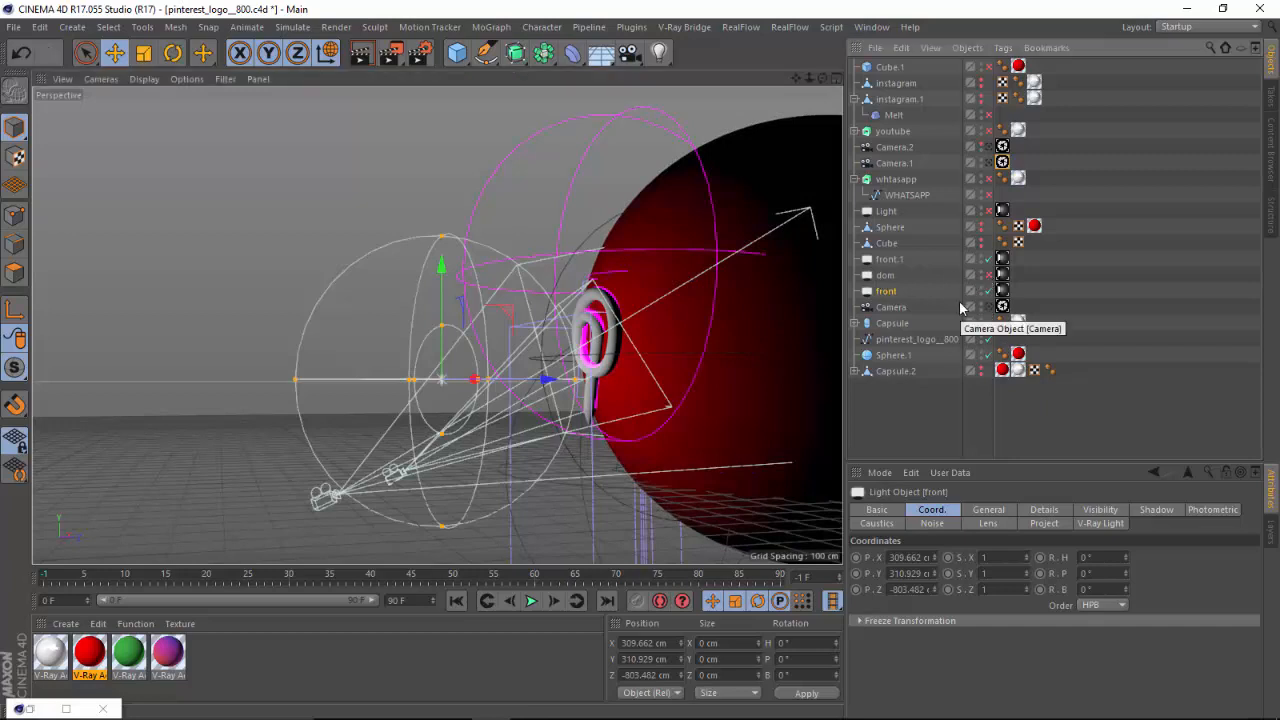
# Switch to Photos, examine the reference render pinterest 3d.jpg and return to Cinema 4D.
pyautogui.moveTo(647, 704)
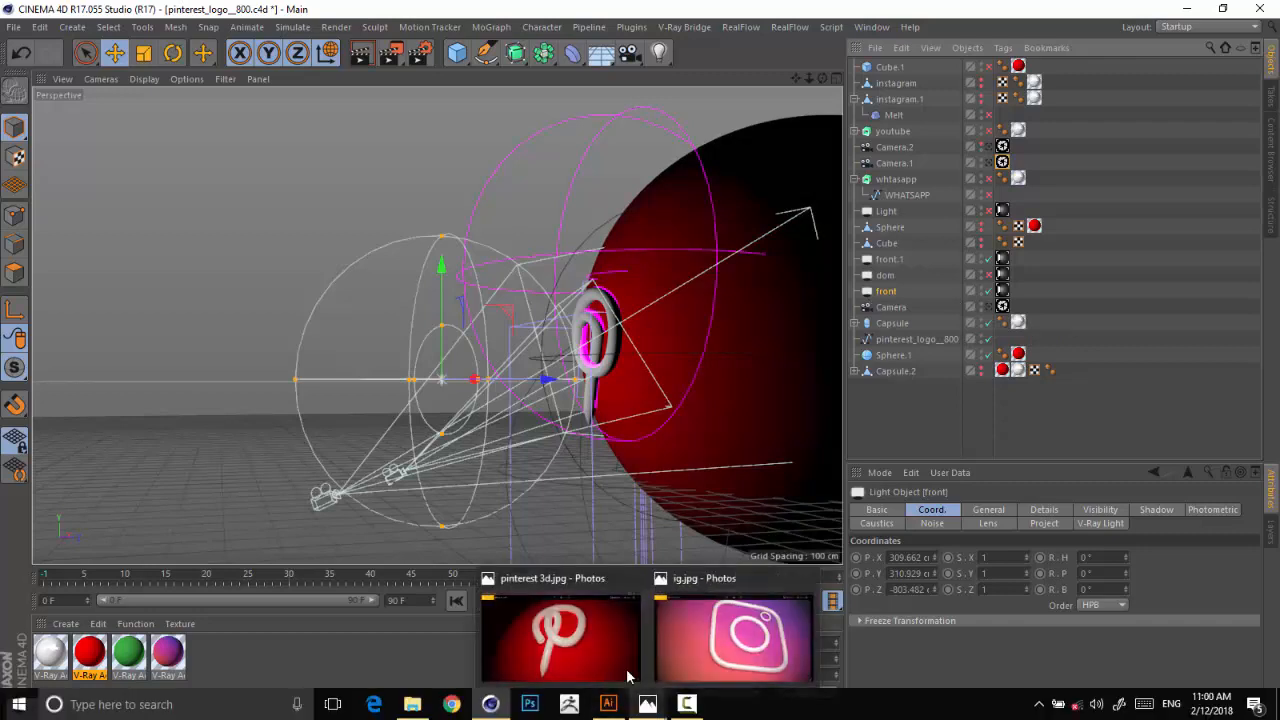
pyautogui.click(562, 640)
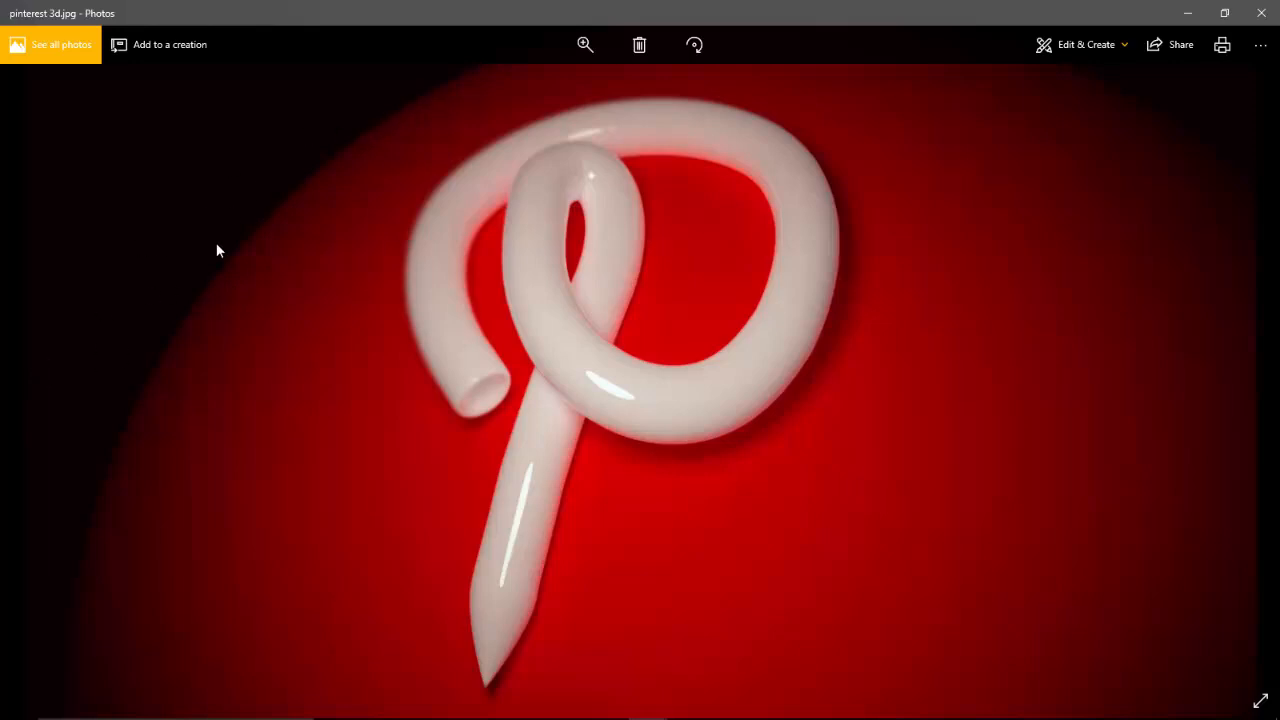
pyautogui.click(1187, 13)
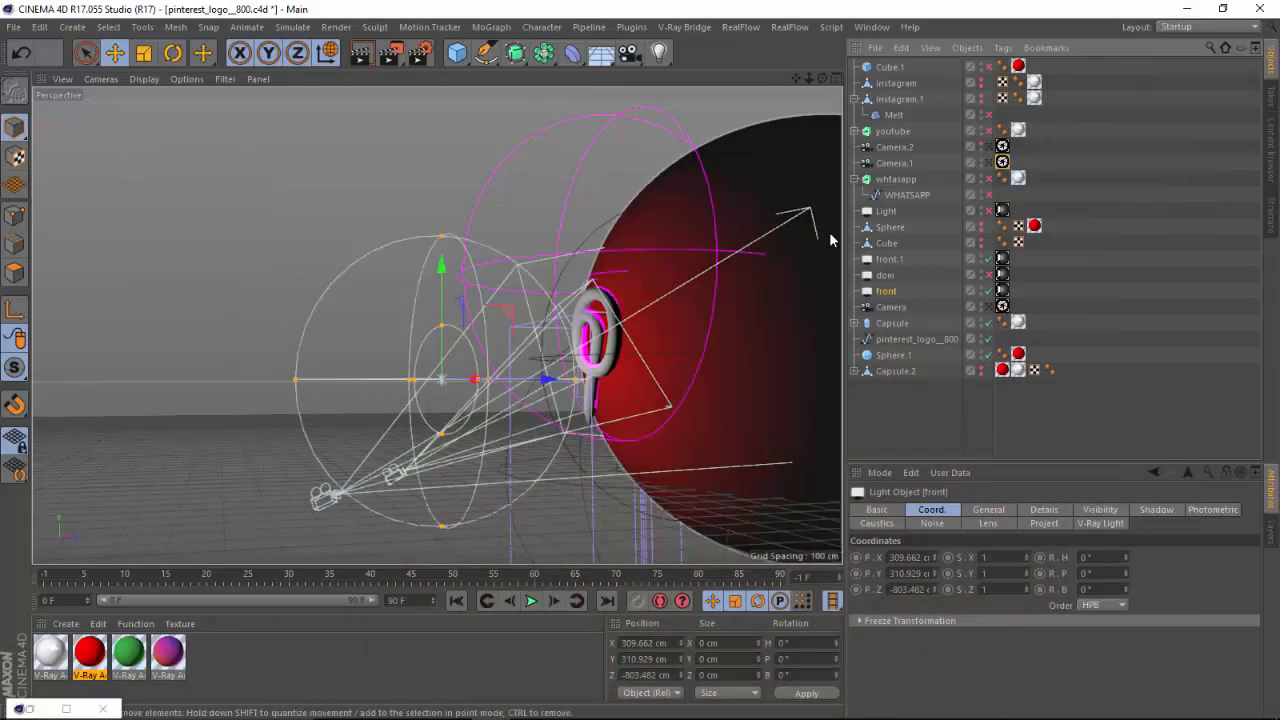
# Compare the V-Ray Light tags of front.1 and front, checking their type, intensity and light color.
pyautogui.click(1003, 259)
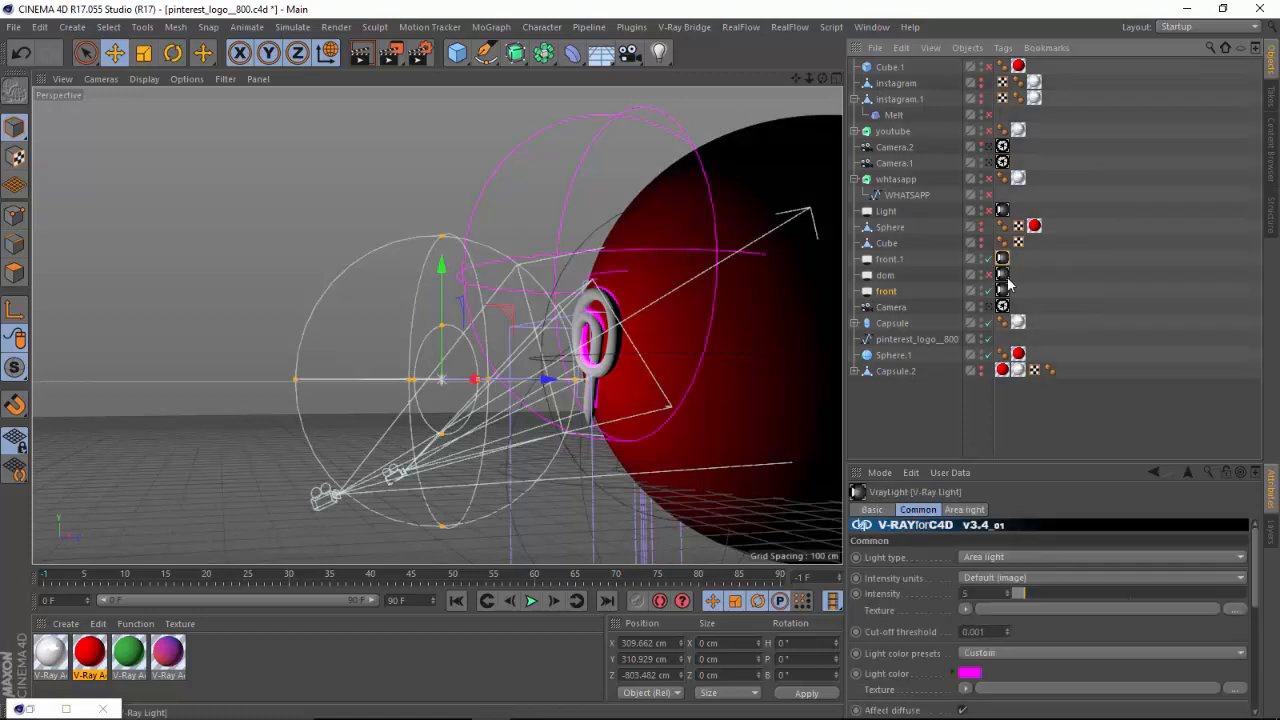
pyautogui.moveTo(1029, 464); pyautogui.dragTo(1013, 332)
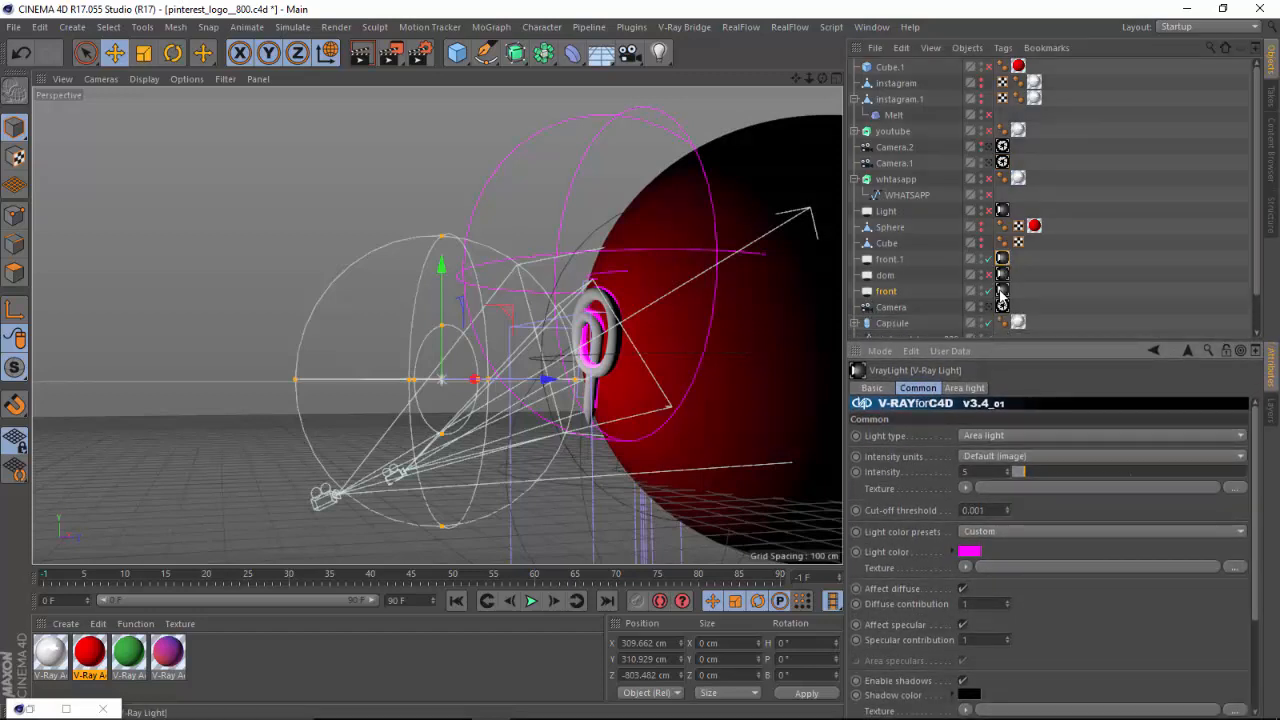
pyautogui.click(1002, 290)
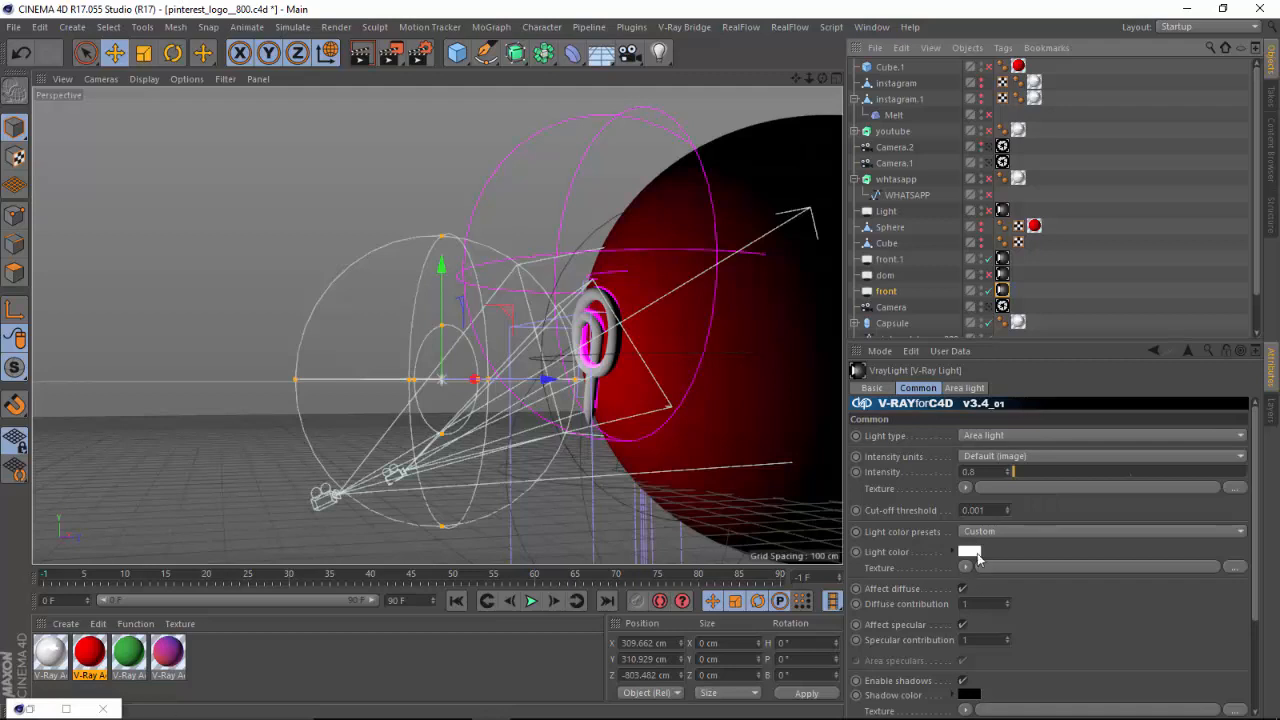
pyautogui.moveTo(1257, 490)
pyautogui.mouseDown()
pyautogui.moveTo(1259, 558)
pyautogui.moveTo(1256, 506)
pyautogui.mouseUp()
# Review the front light's area light settings, including Invisible, Disc Shape and the available area types.
pyautogui.click(968, 390)
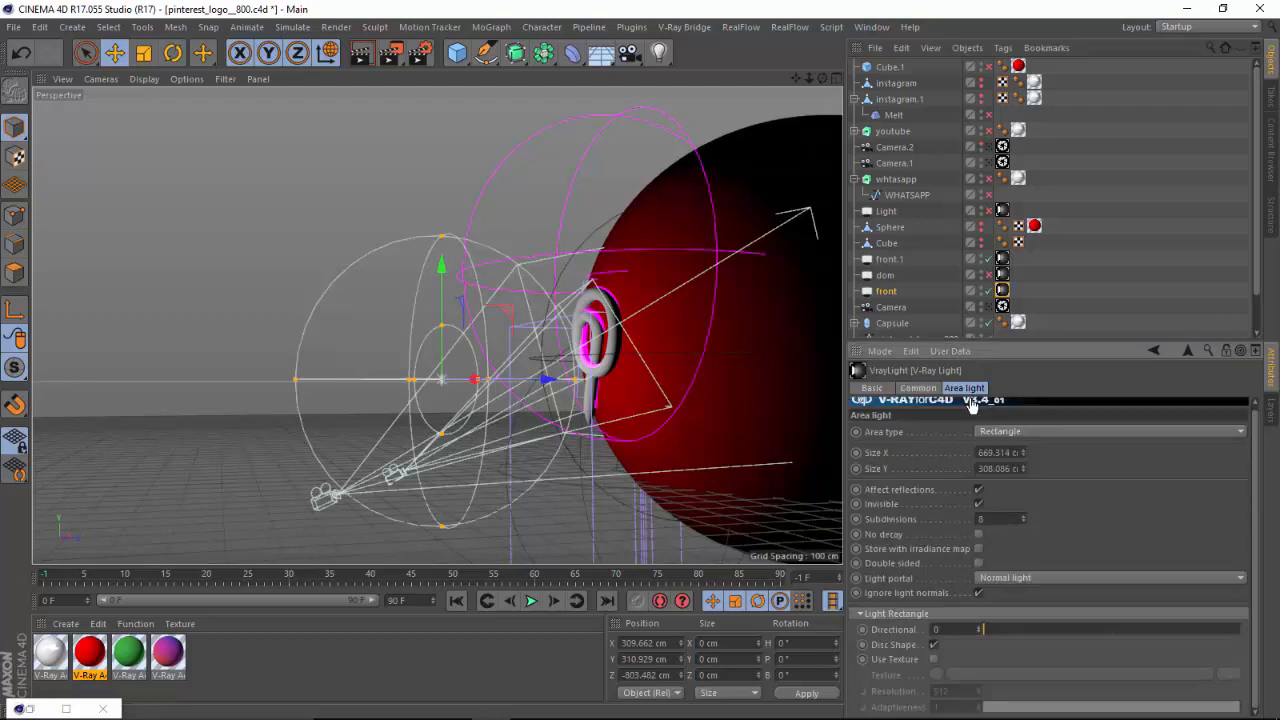
pyautogui.click(979, 504)
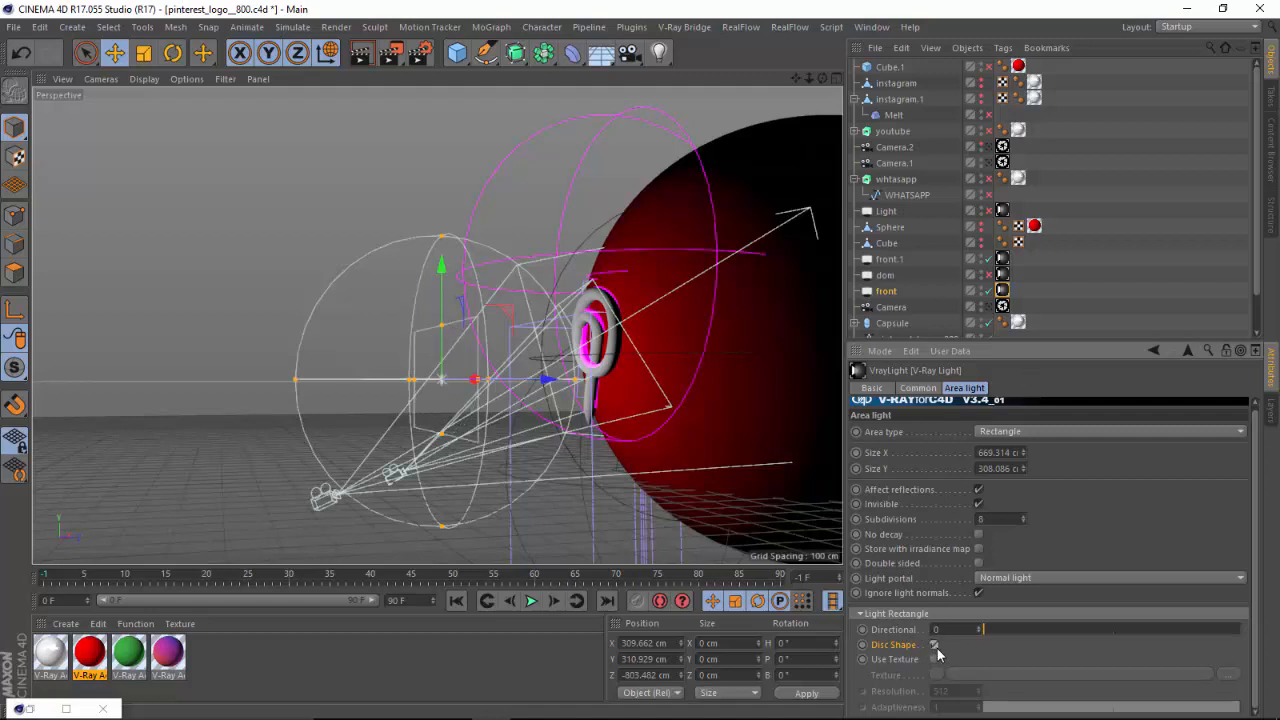
pyautogui.click(1000, 433)
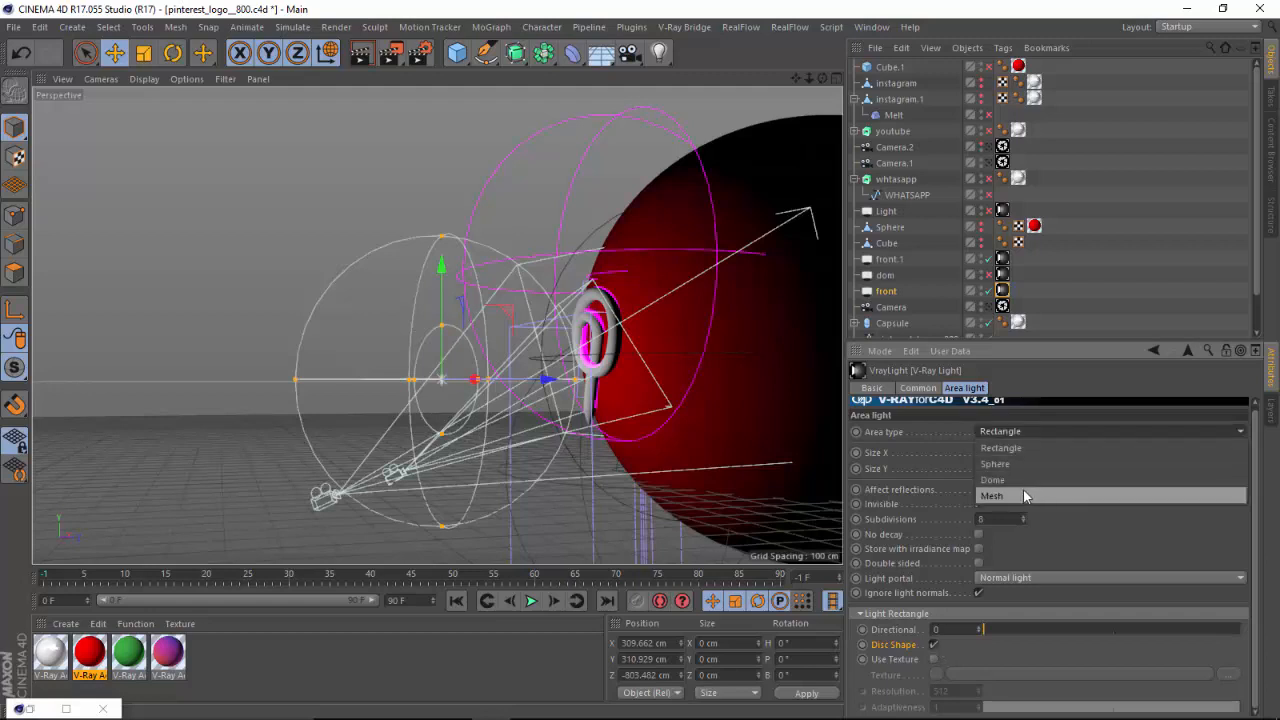
pyautogui.click(918, 394)
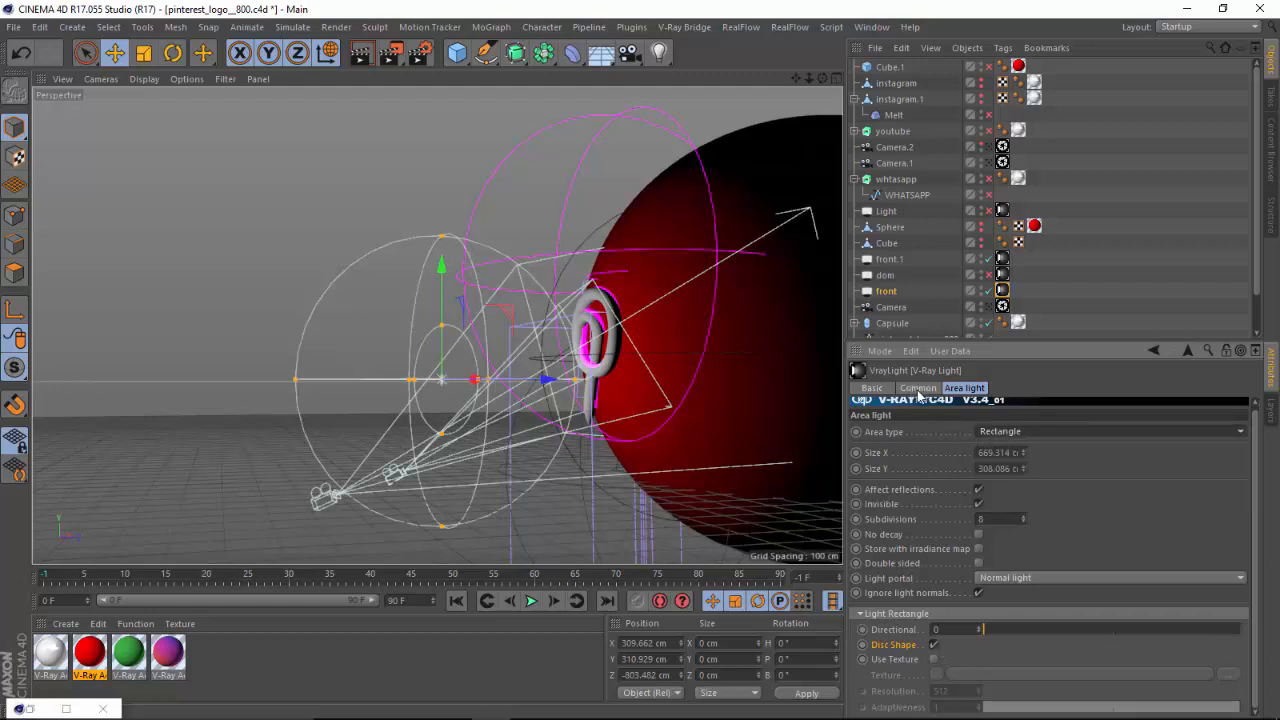
pyautogui.click(922, 388)
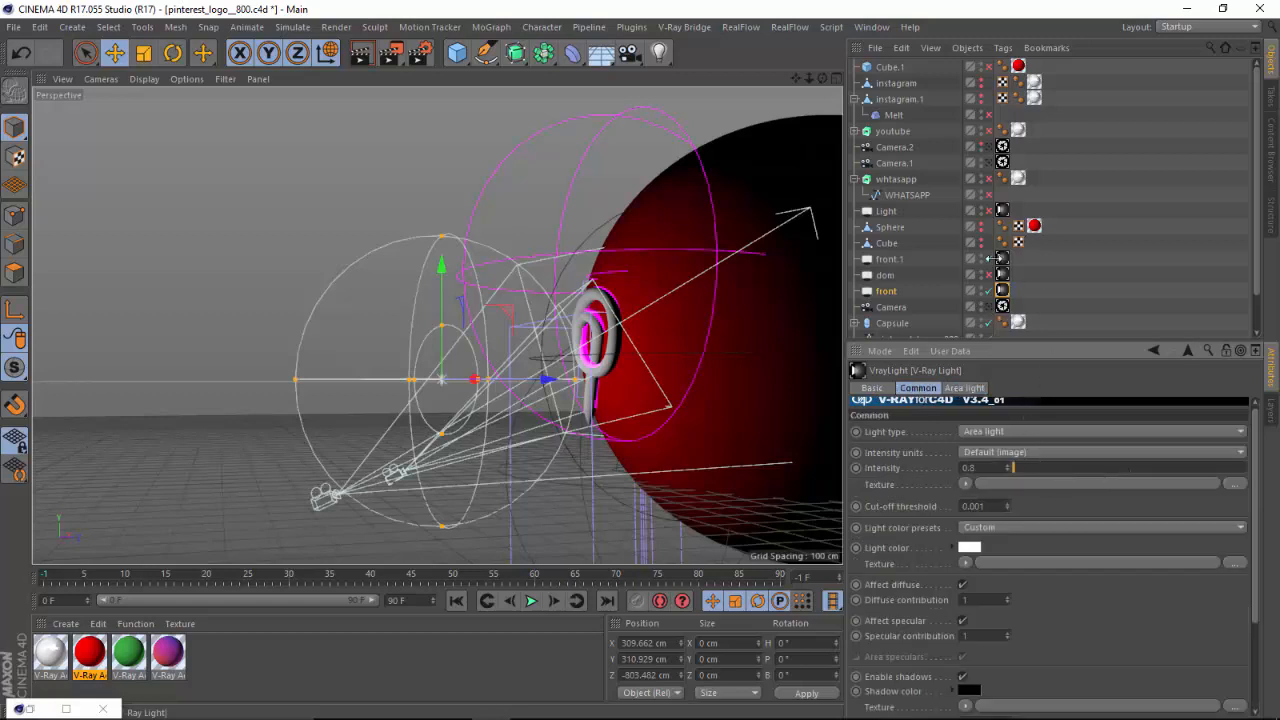
# Select the front.1 light and review its V-Ray Light color, contribution and shadow settings.
pyautogui.click(905, 259)
pyautogui.click(1001, 259)
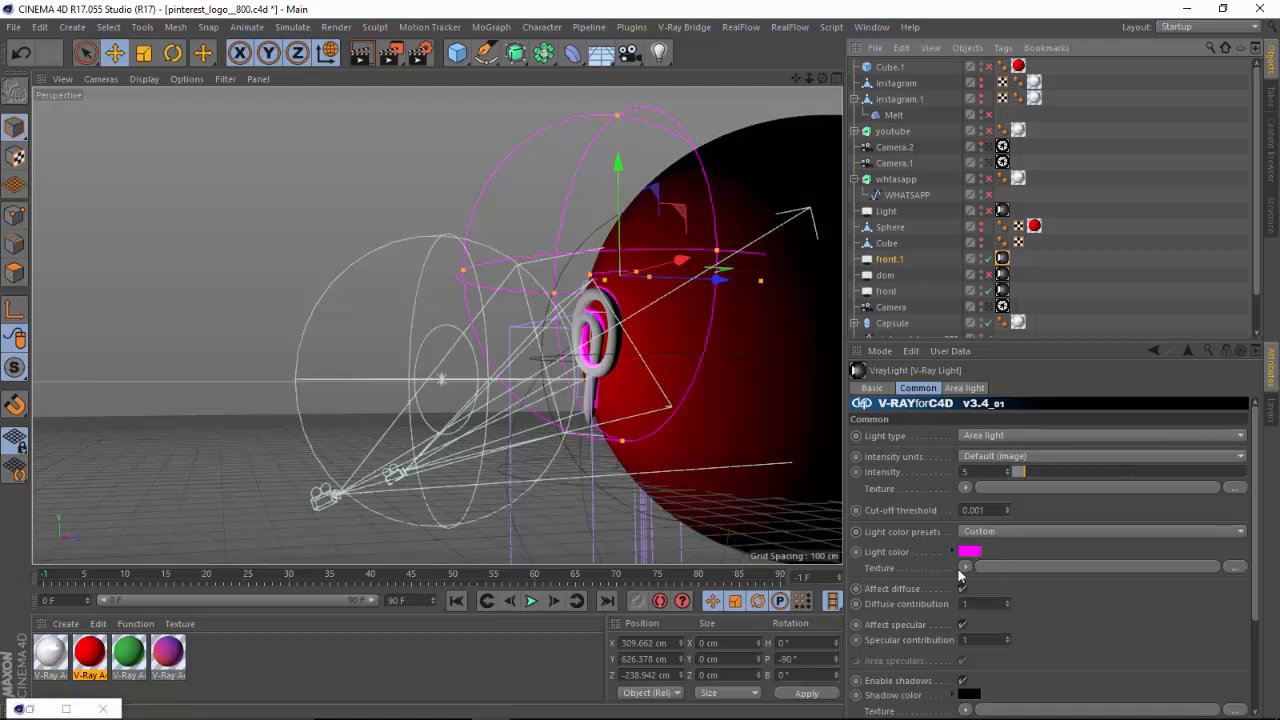
pyautogui.moveTo(1251, 515); pyautogui.dragTo(1257, 614)
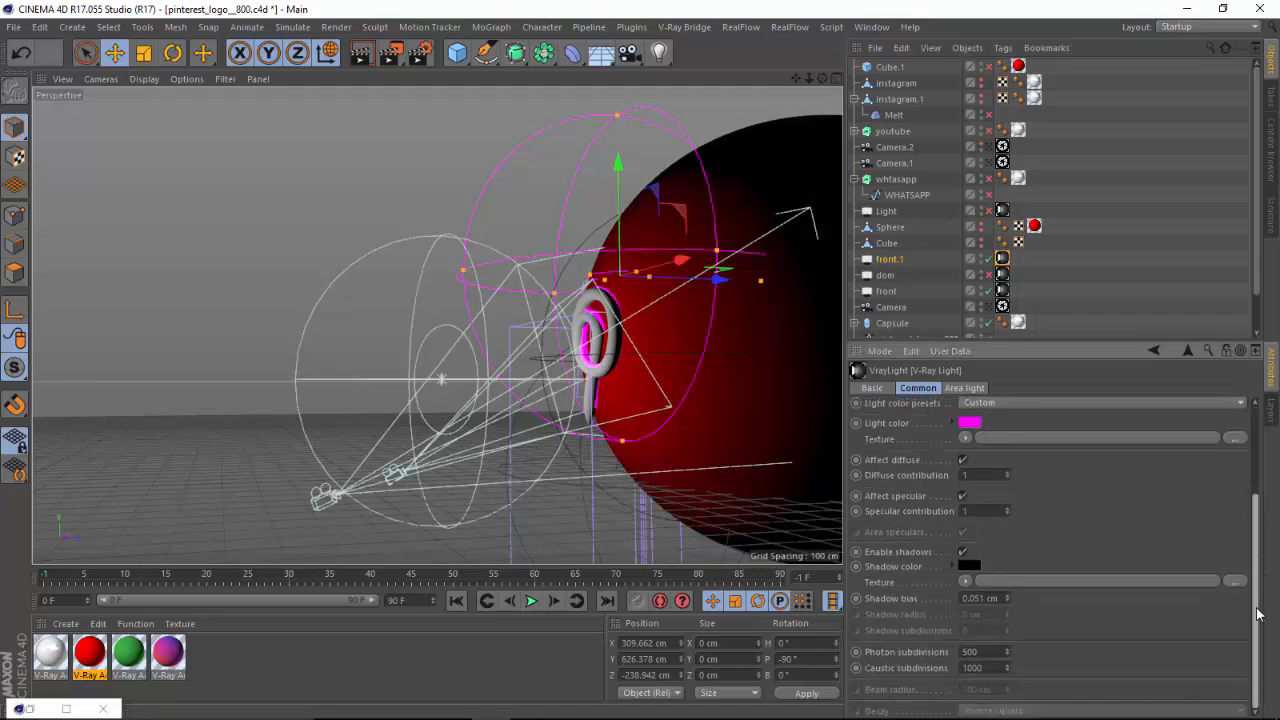
pyautogui.moveTo(1252, 526); pyautogui.dragTo(1245, 428)
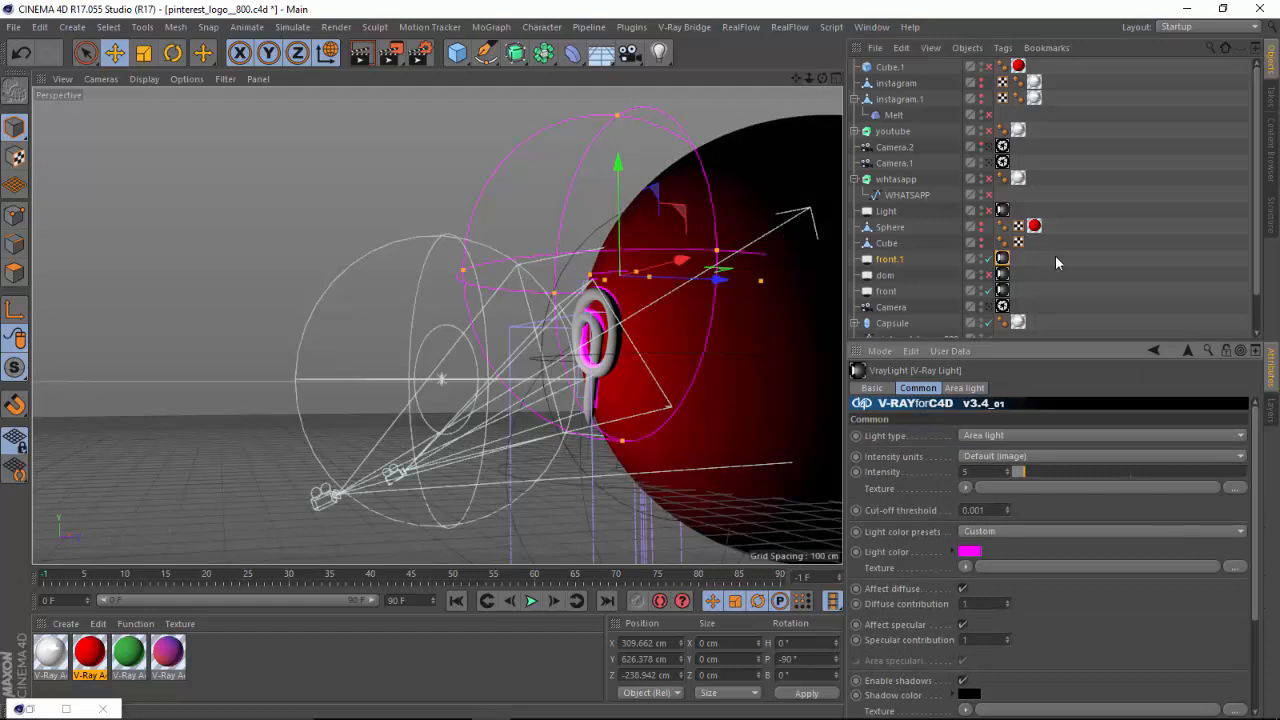
# Look through Camera, switch back to the Camera.1 view and orbit it to reframe the logo.
pyautogui.click(995, 160)
pyautogui.click(989, 149)
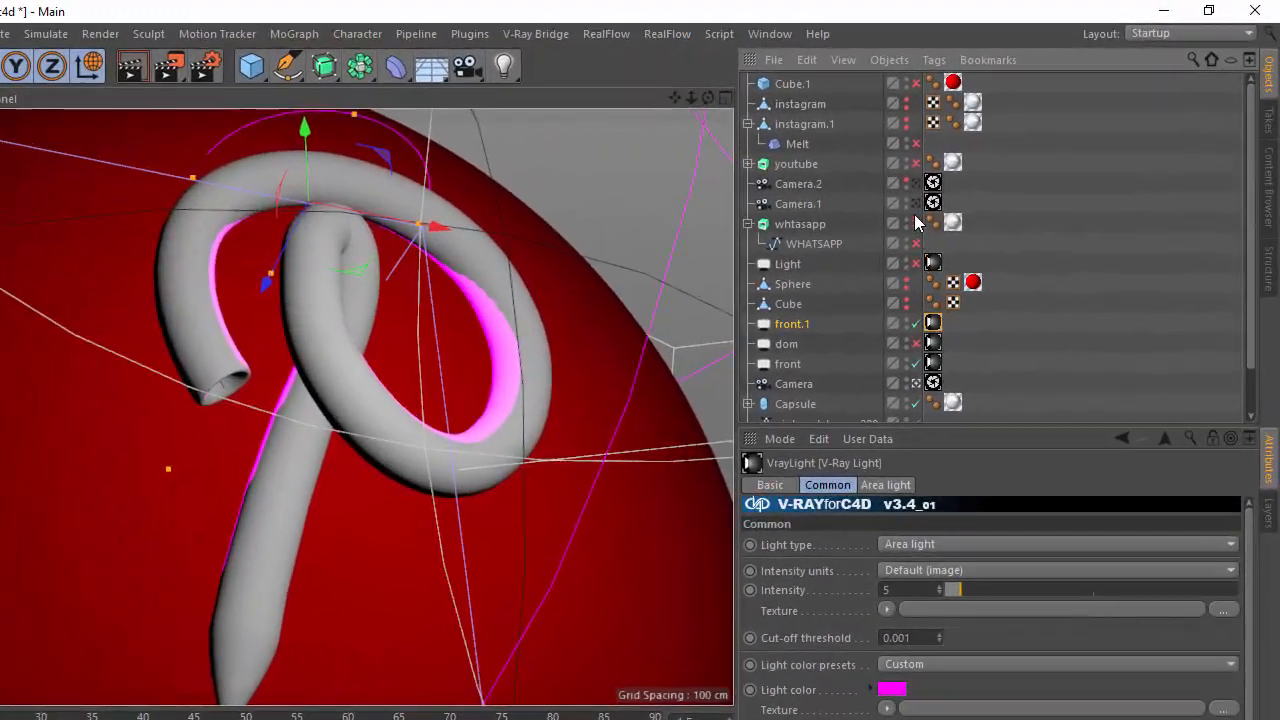
pyautogui.click(925, 196)
pyautogui.moveTo(707, 99)
pyautogui.mouseDown()
pyautogui.moveTo(699, 90)
pyautogui.moveTo(731, 69)
pyautogui.moveTo(703, 85)
pyautogui.moveTo(708, 128)
pyautogui.moveTo(723, 101)
pyautogui.moveTo(706, 82)
pyautogui.mouseUp()
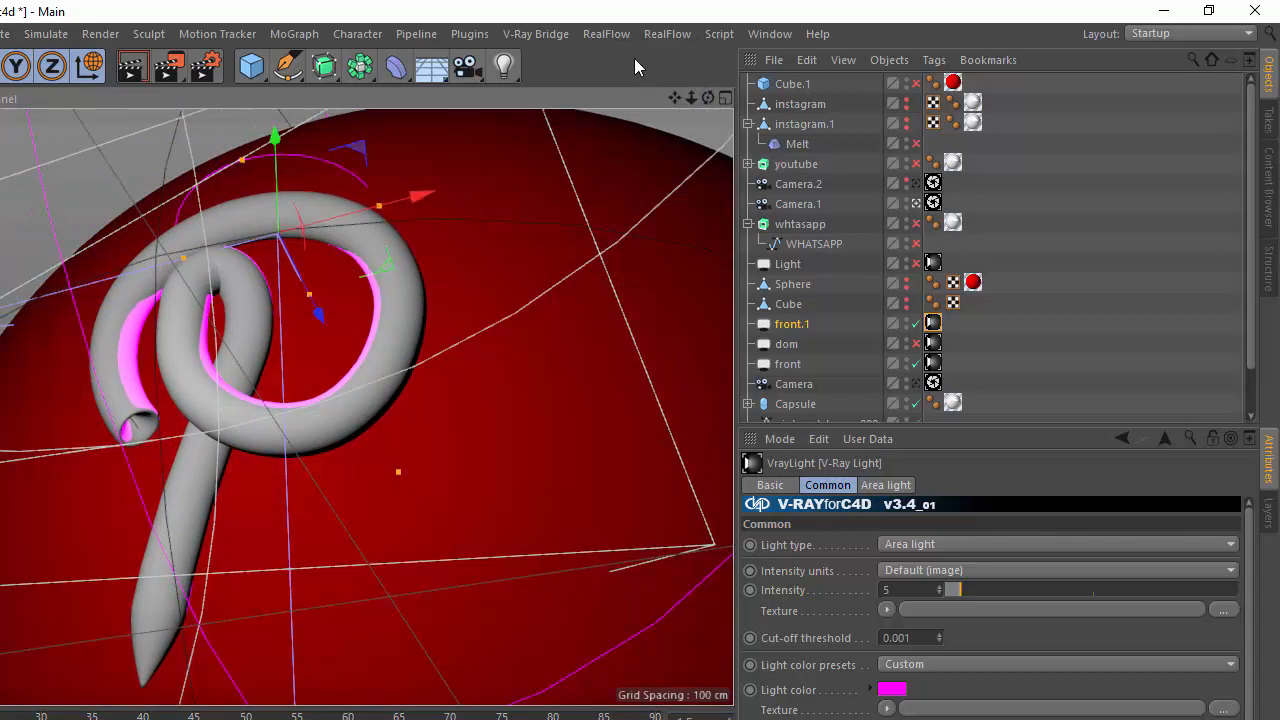
# Run a V-Ray IPR preview of the scene, stop the rendering and close the IPR and frame buffer windows.
pyautogui.click(548, 36)
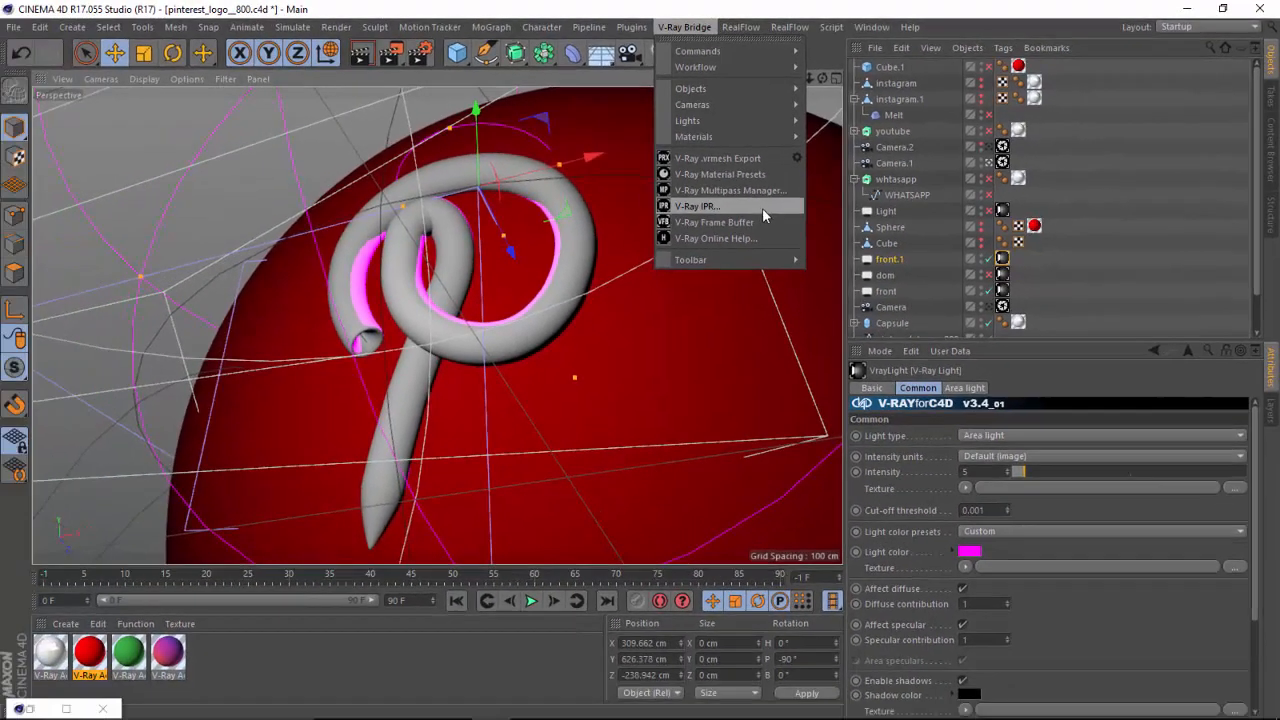
pyautogui.click(570, 258)
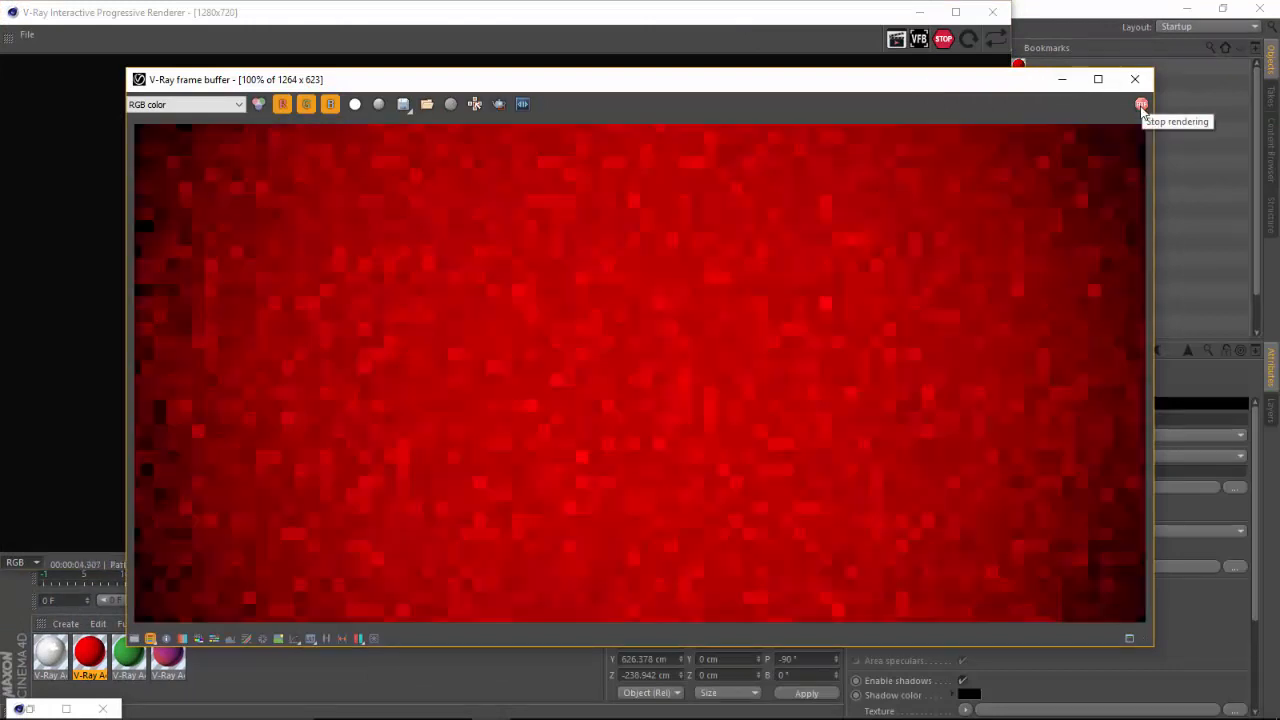
pyautogui.click(1141, 105)
pyautogui.click(1135, 79)
pyautogui.click(992, 12)
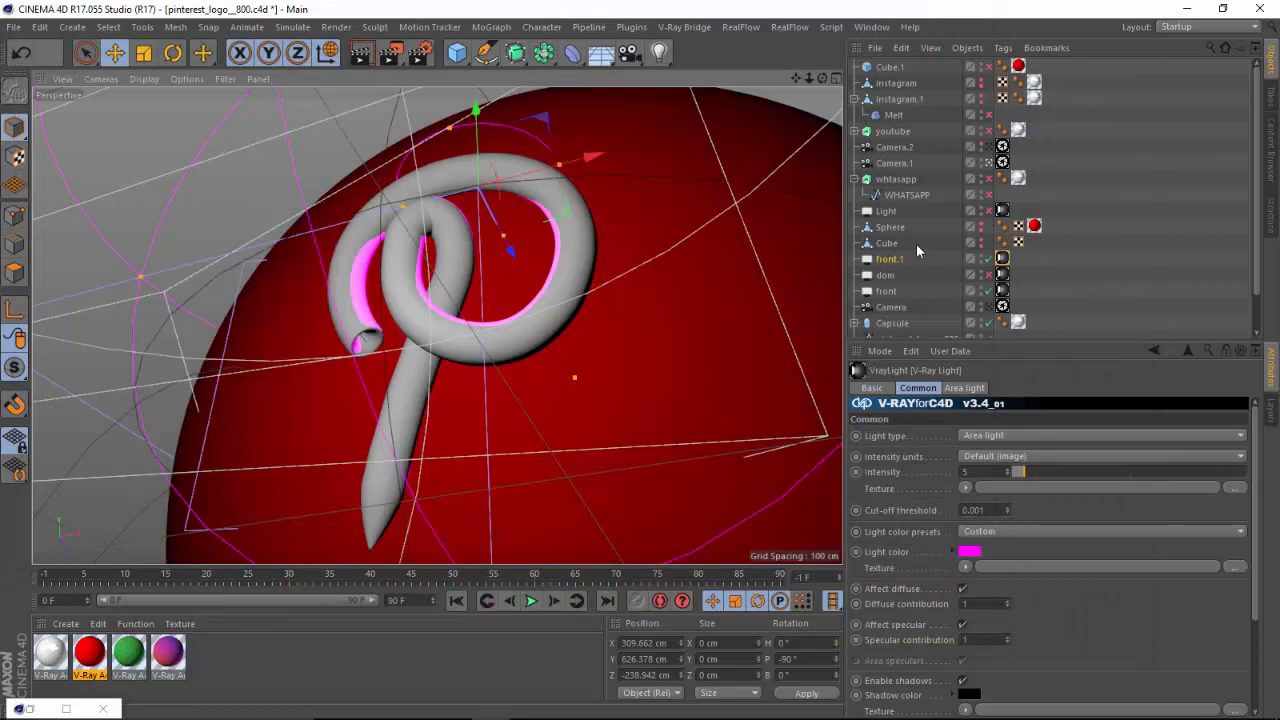
pyautogui.scroll(-2, 1180, 282)
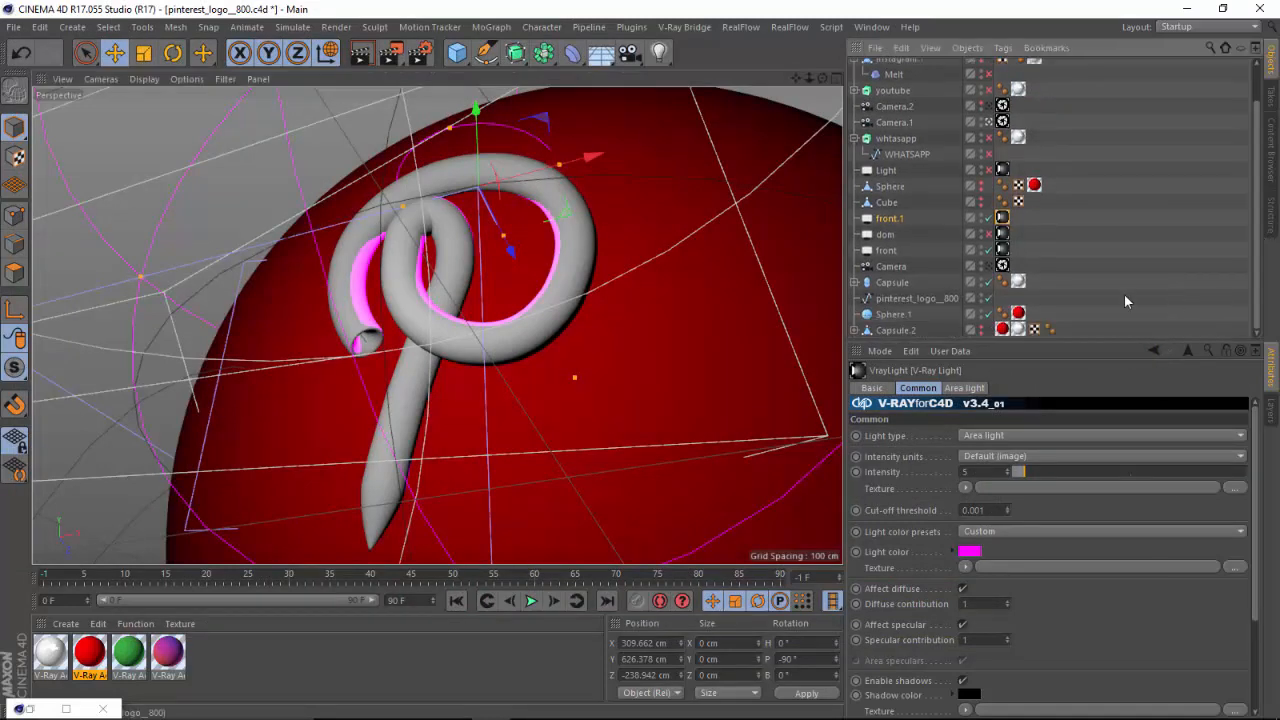
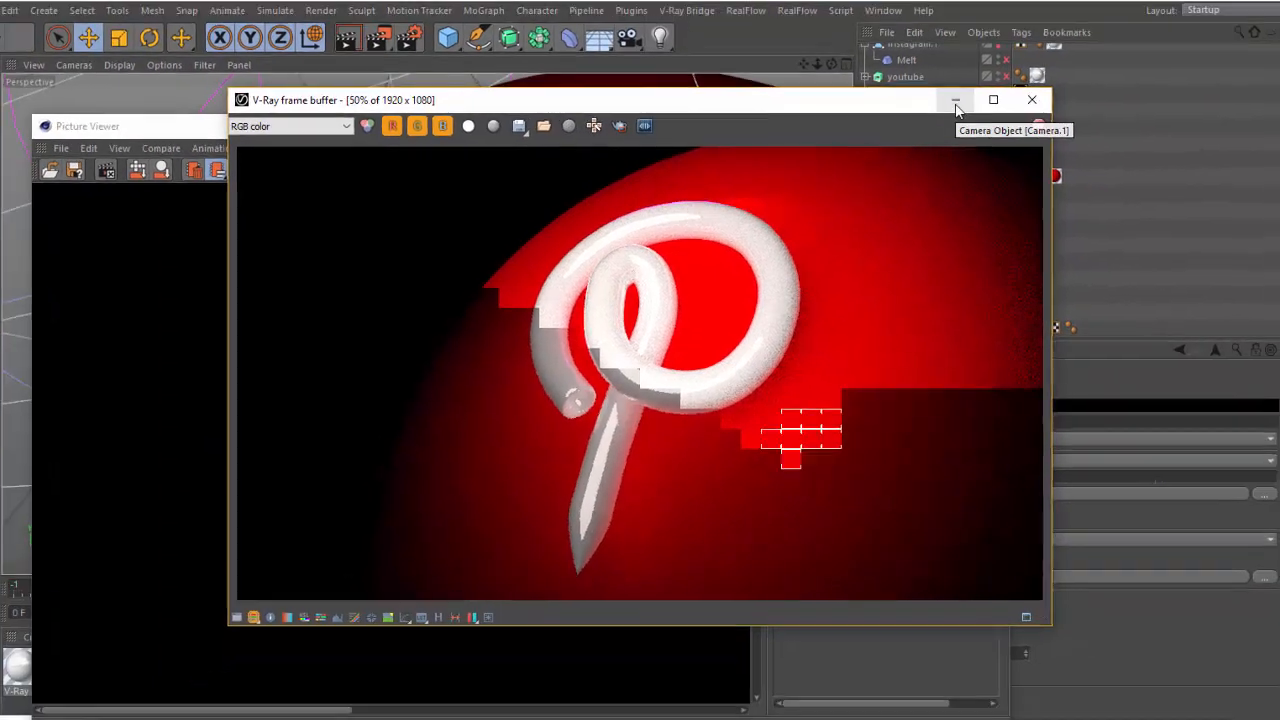
# Minimise the V-Ray frame buffer and Picture Viewer windows and switch to Illustrator.
pyautogui.click(1016, 50)
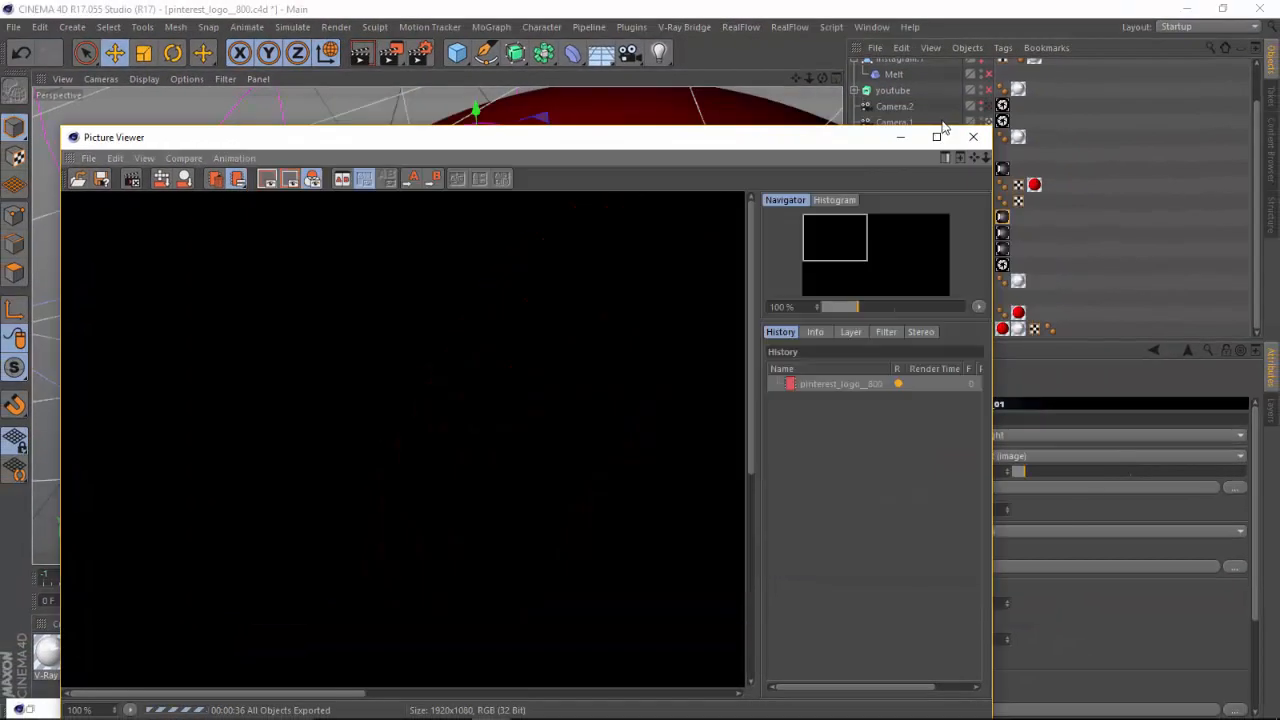
pyautogui.click(900, 137)
pyautogui.moveTo(1258, 220); pyautogui.dragTo(1251, 256)
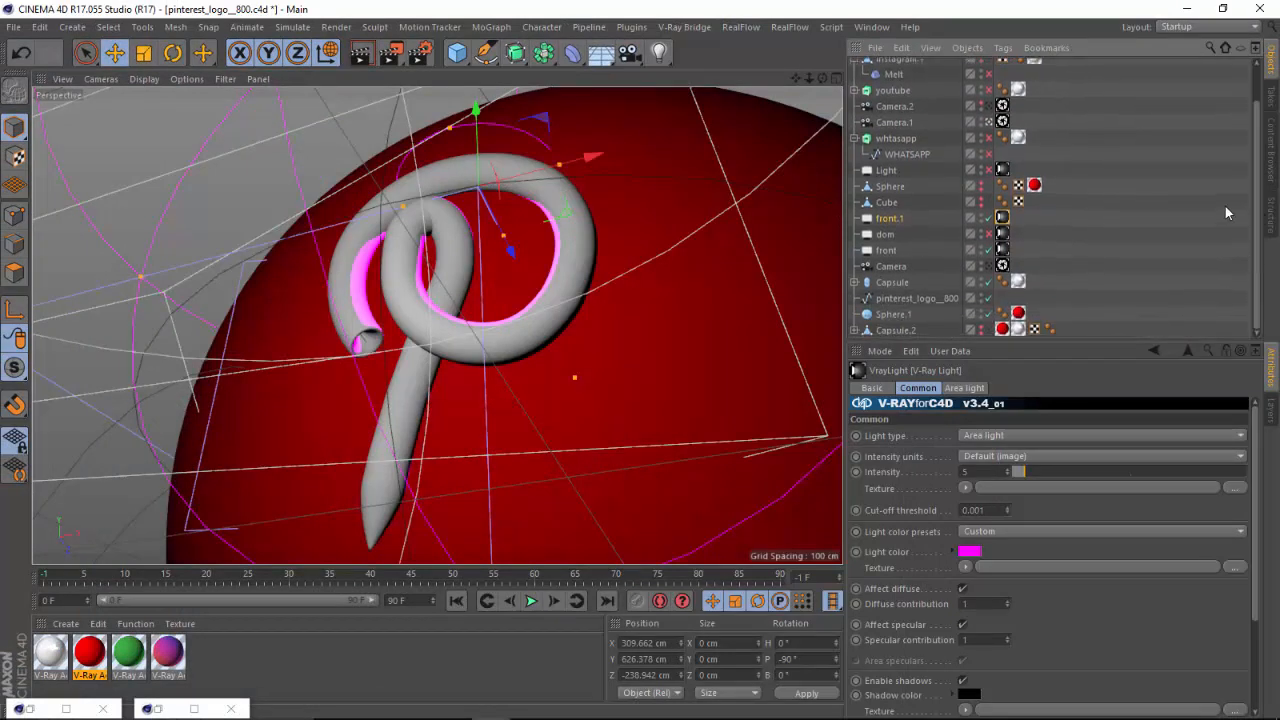
pyautogui.moveTo(706, 715)
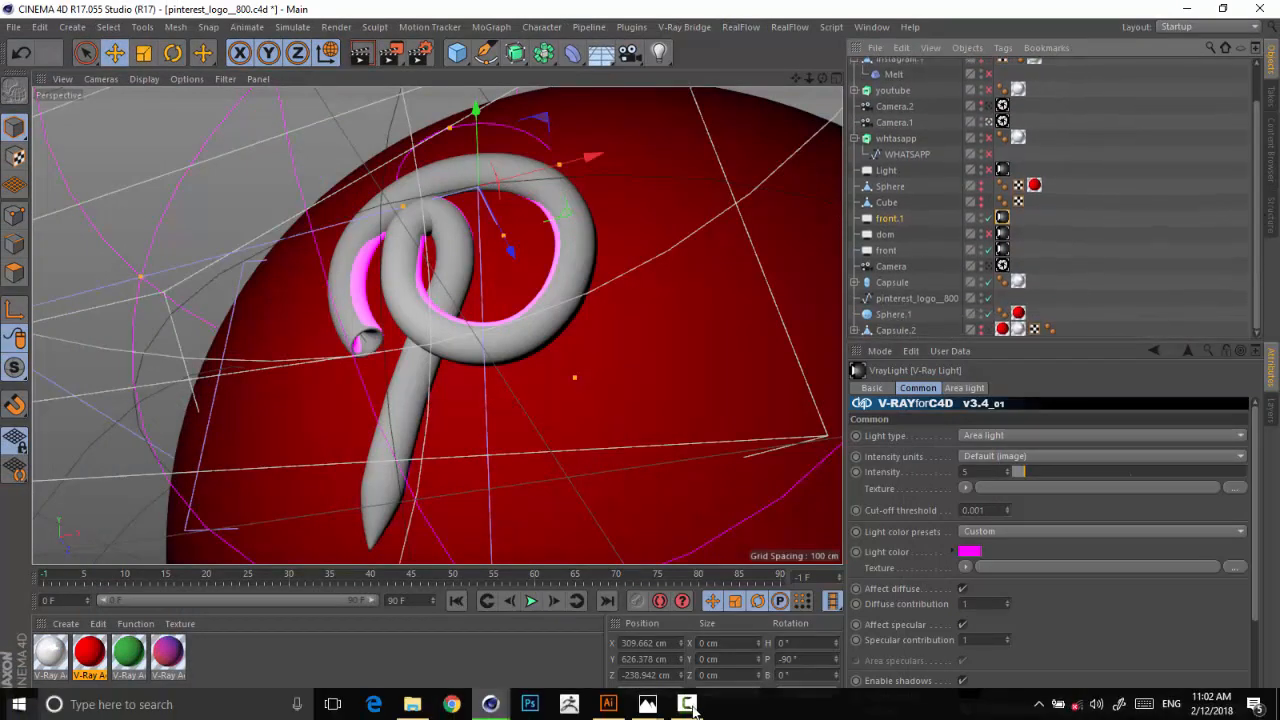
pyautogui.click(609, 705)
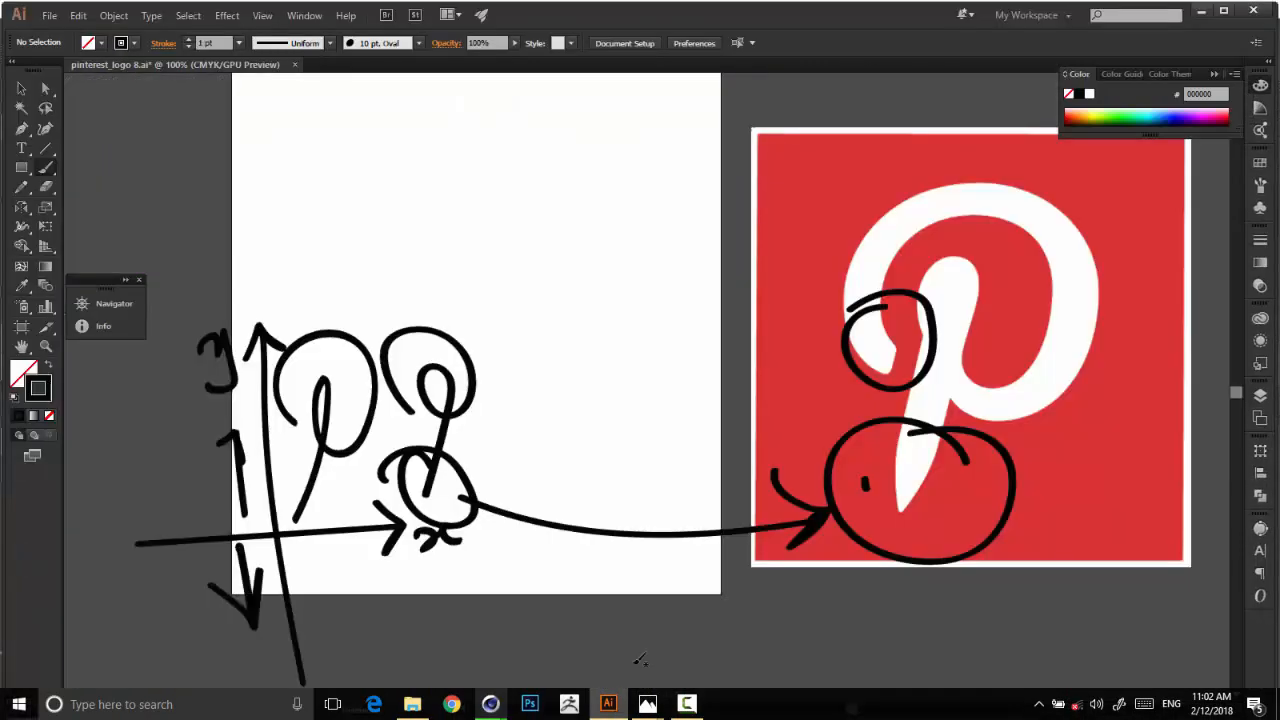
# Start opening another document and browse to the Downloads folder.
pyautogui.click(49, 17)
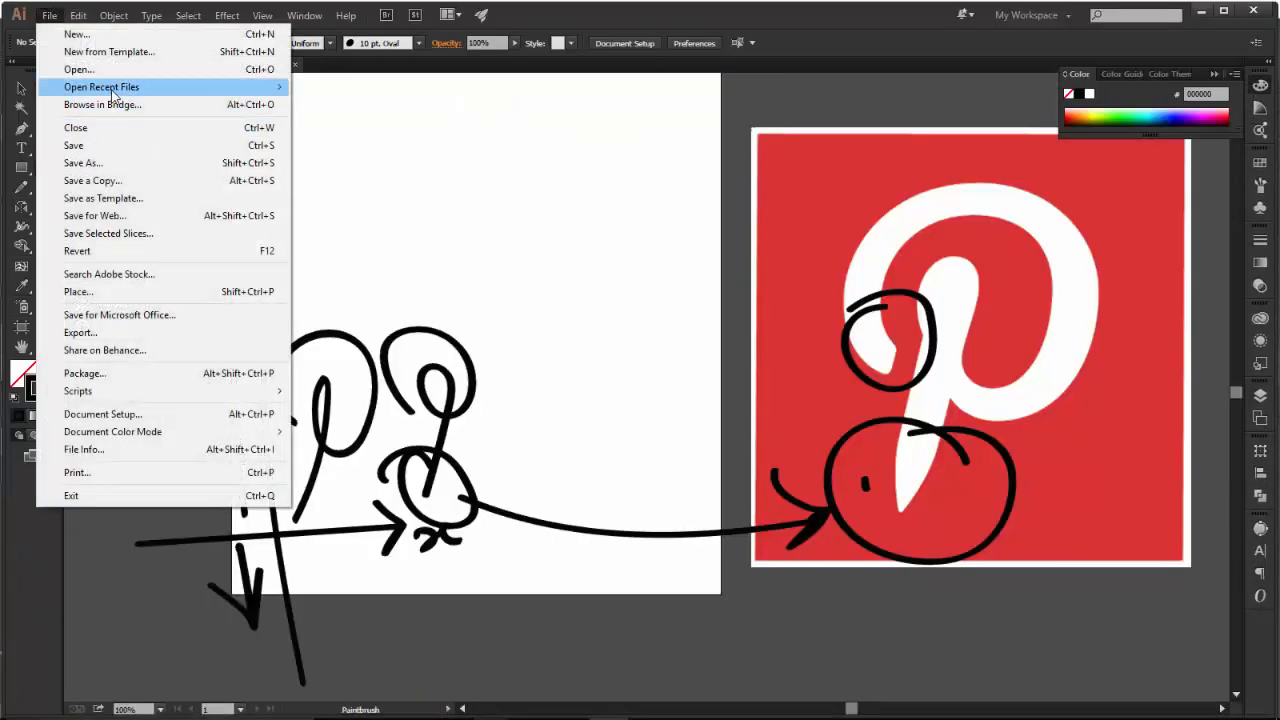
pyautogui.moveTo(115, 95)
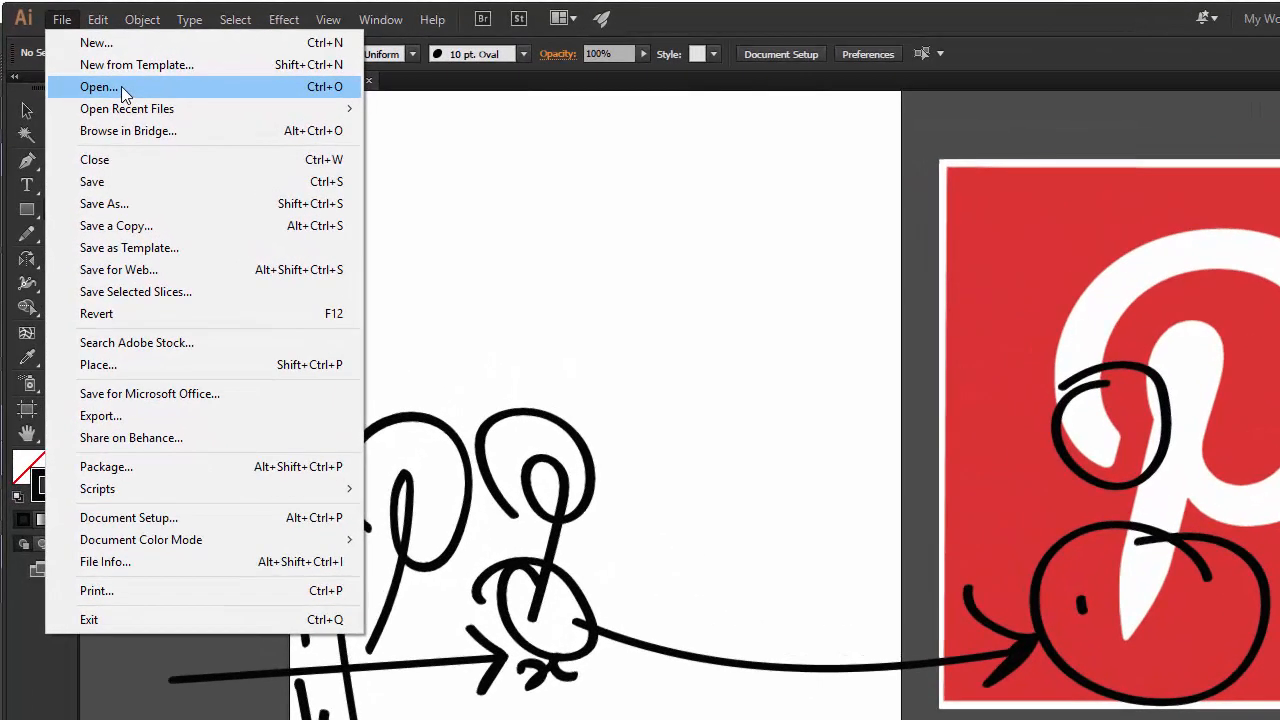
pyautogui.click(96, 69)
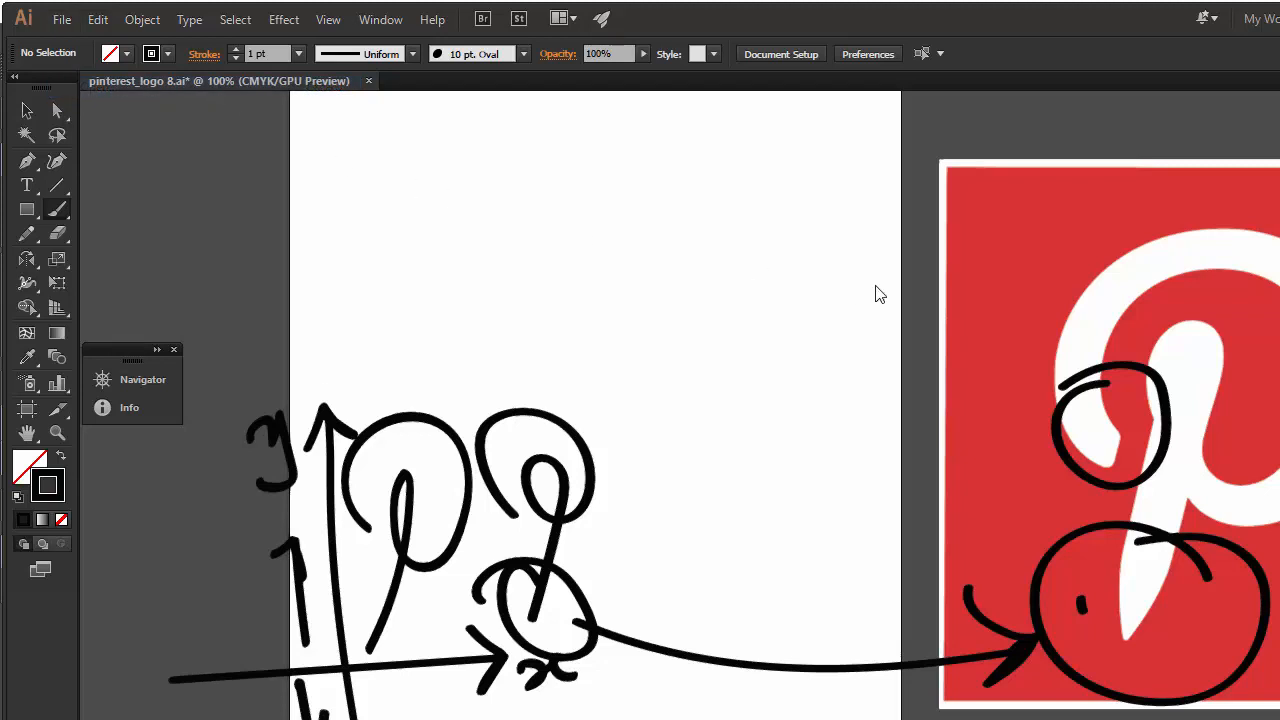
pyautogui.moveTo(796, 227); pyautogui.dragTo(796, 173)
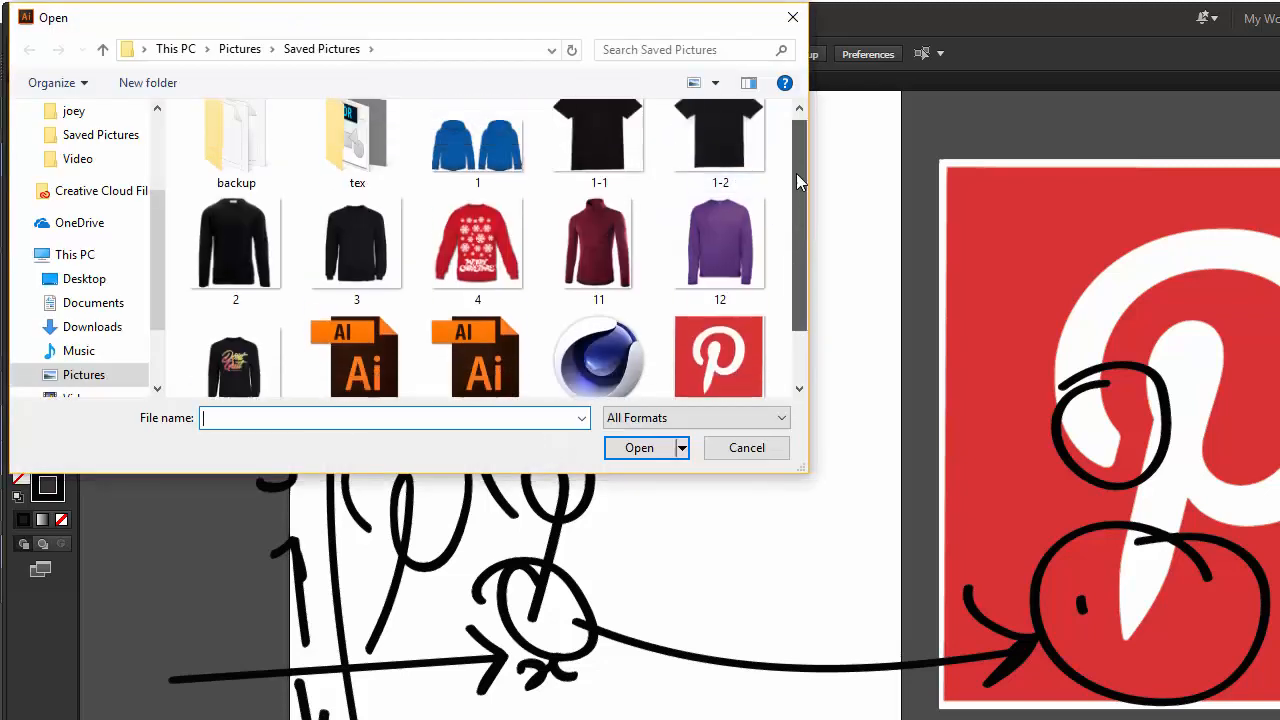
pyautogui.click(103, 50)
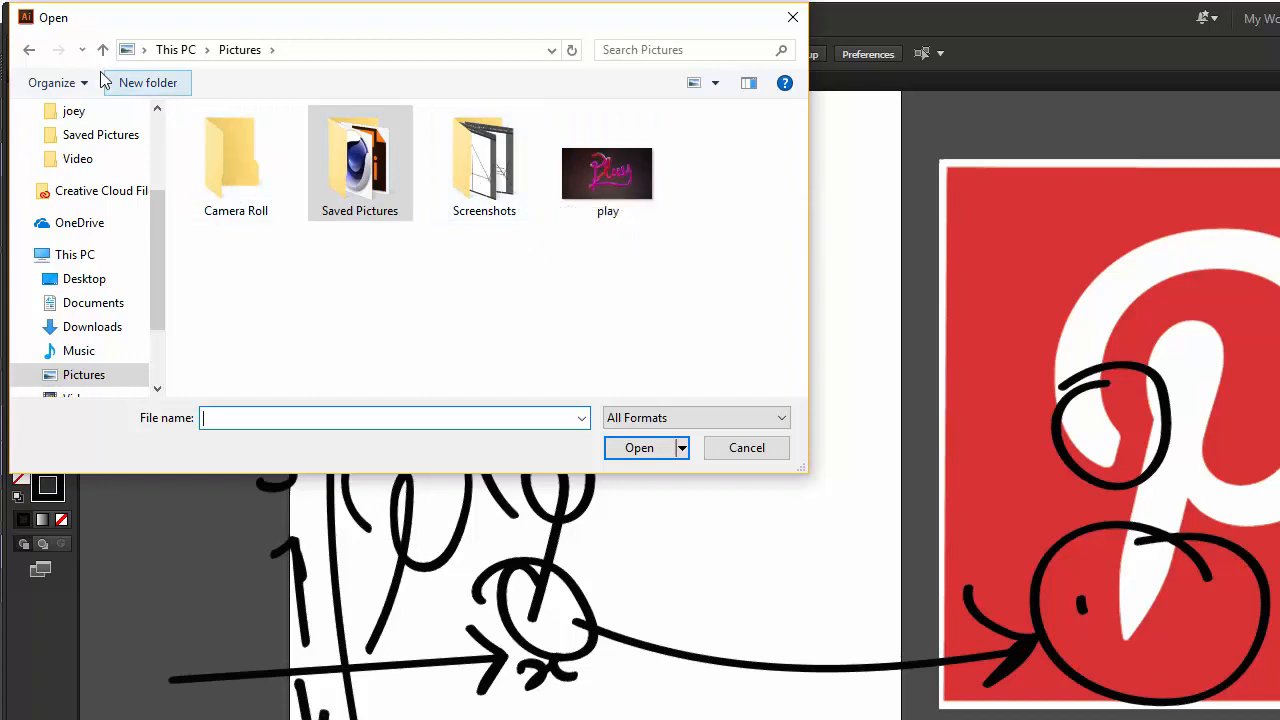
pyautogui.scroll(3, 137, 140)
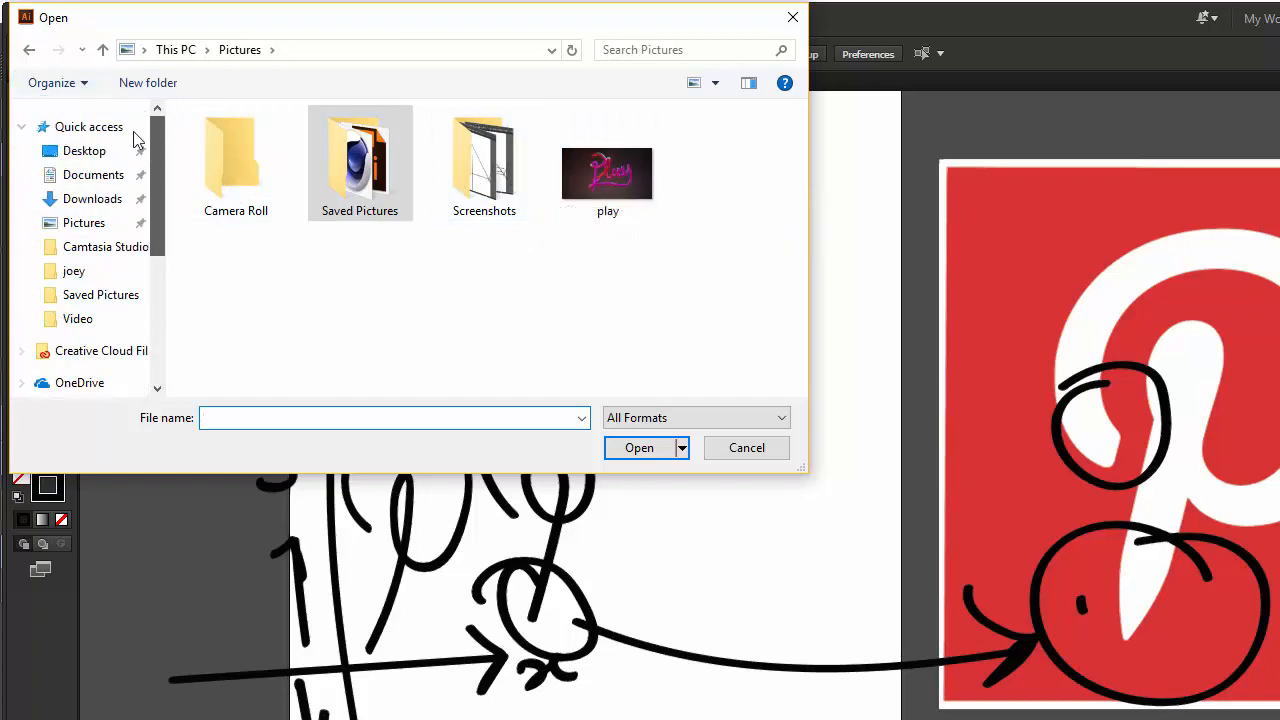
pyautogui.click(92, 198)
# Open the 768px-Instagram_logo_2016 Illustrator file and select all of its artwork with the Selection tool.
pyautogui.scroll(-1, 797, 390)
pyautogui.moveTo(798, 226); pyautogui.dragTo(801, 289)
pyautogui.click(723, 289)
pyautogui.press('i')
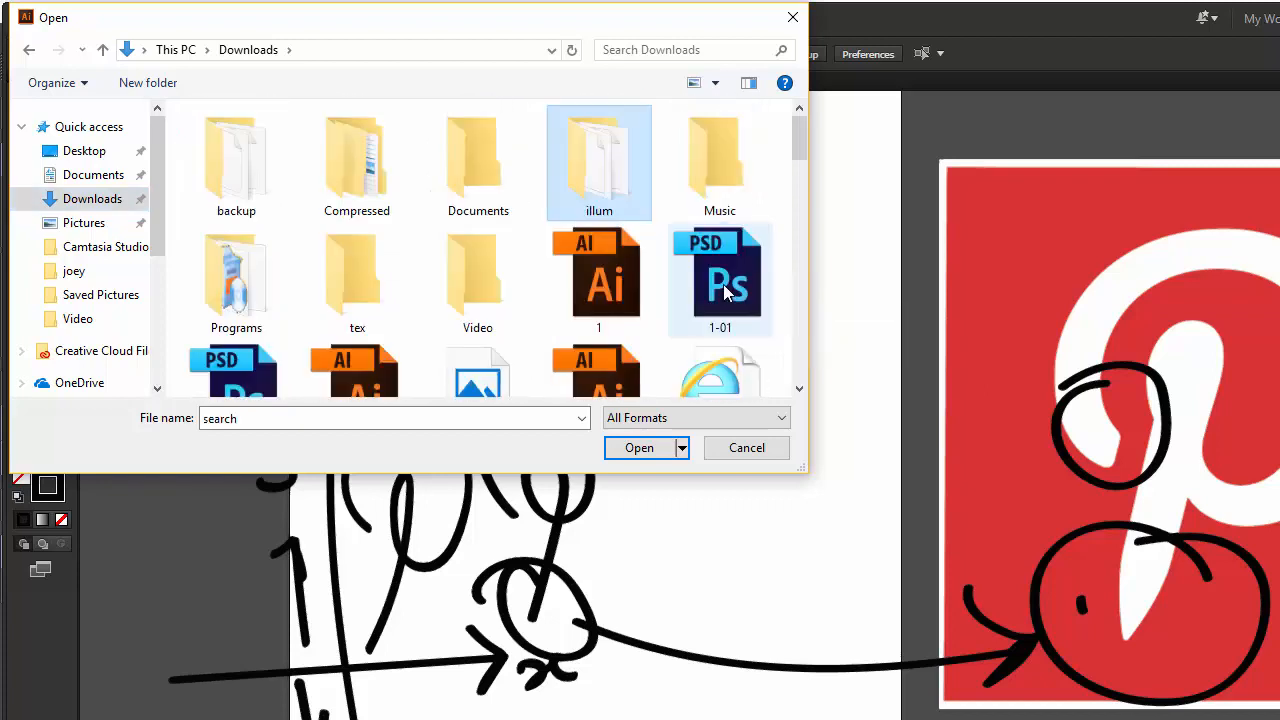
pyautogui.click(797, 185)
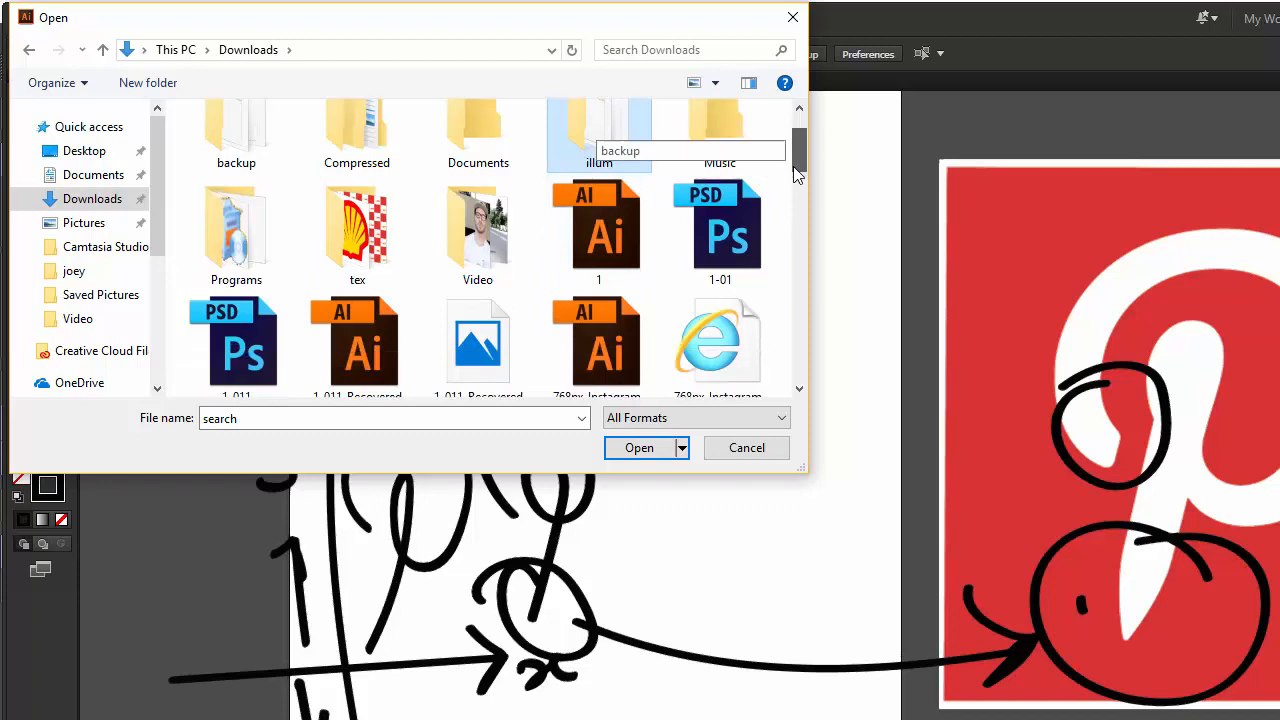
pyautogui.scroll(1, 797, 185)
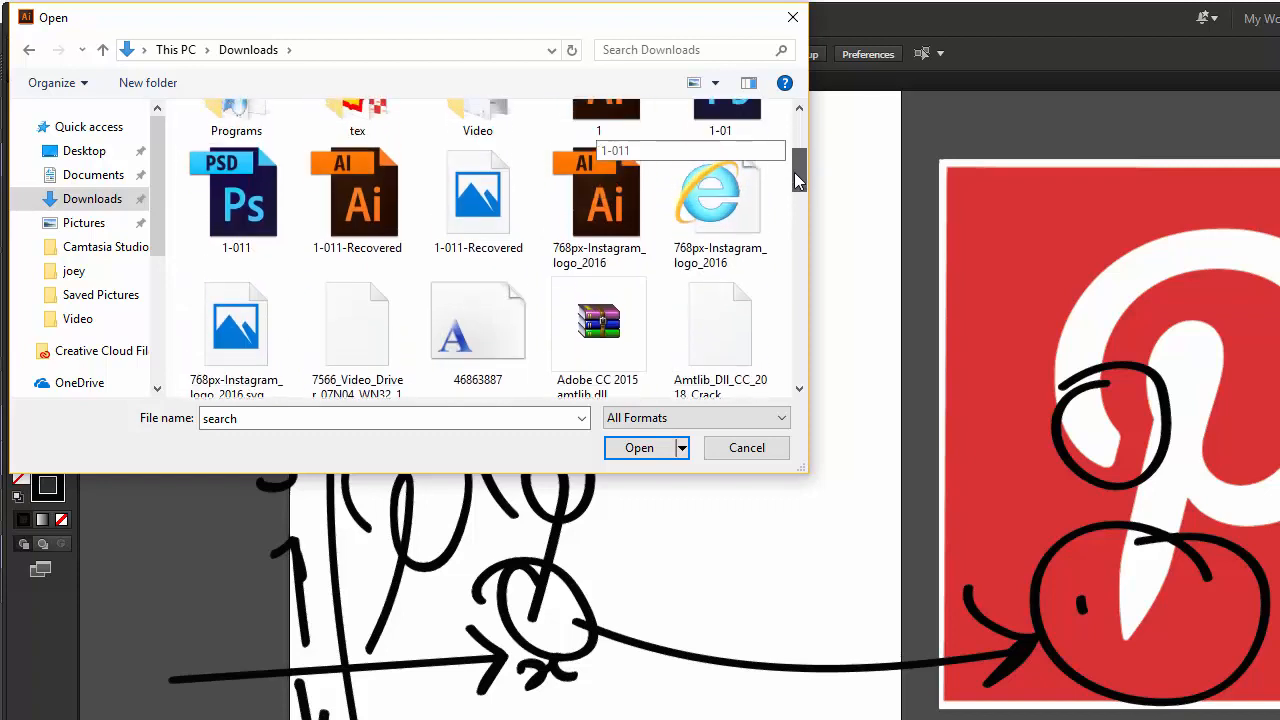
pyautogui.click(590, 248)
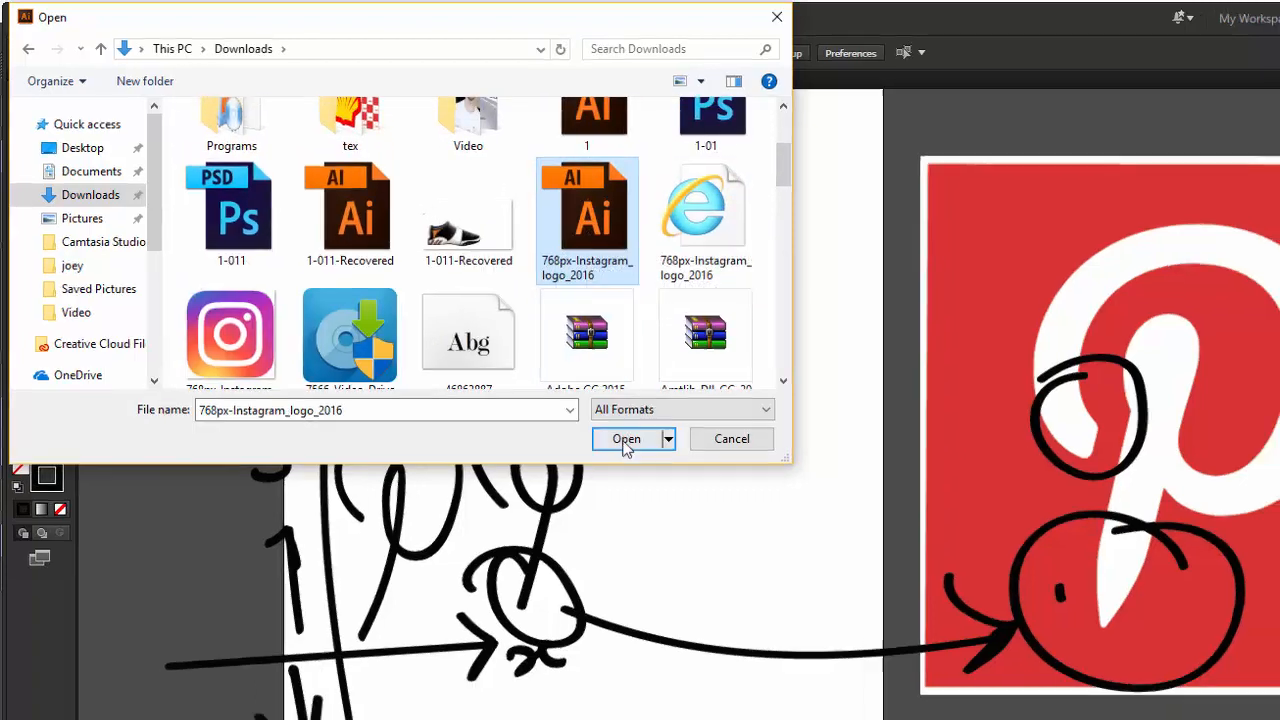
pyautogui.click(626, 439)
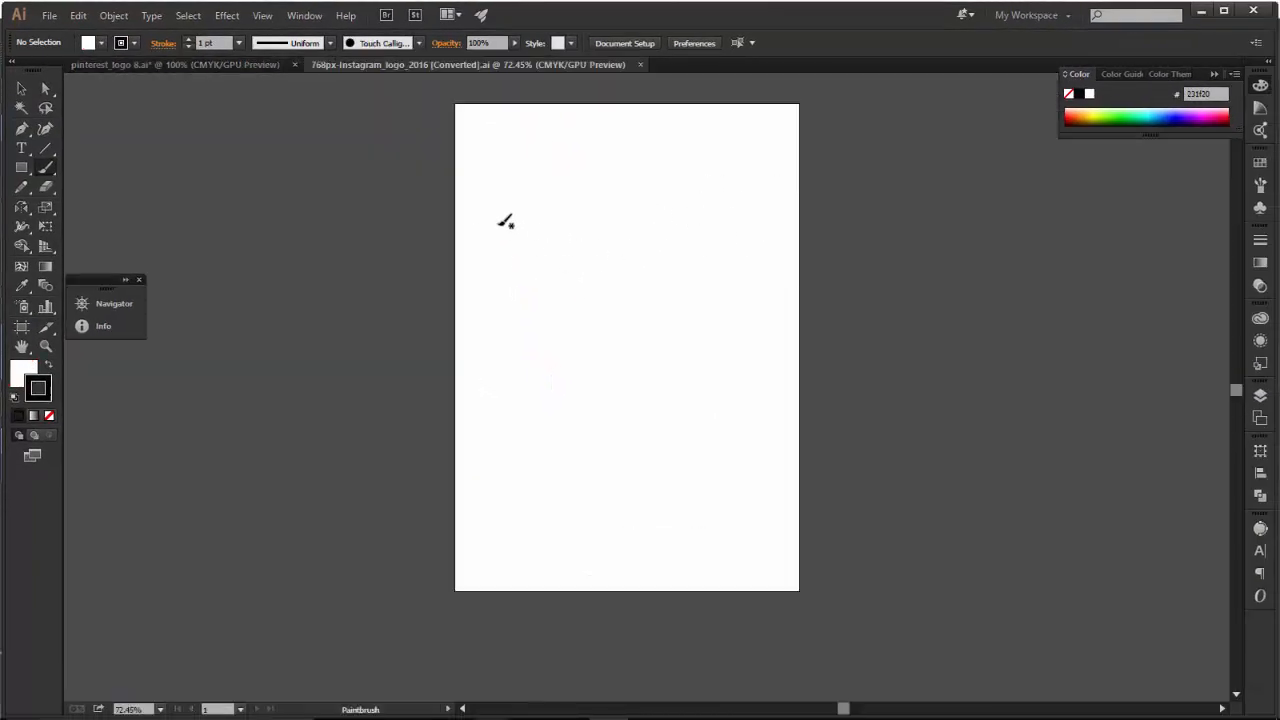
pyautogui.click(19, 92)
pyautogui.moveTo(356, 110); pyautogui.dragTo(906, 533)
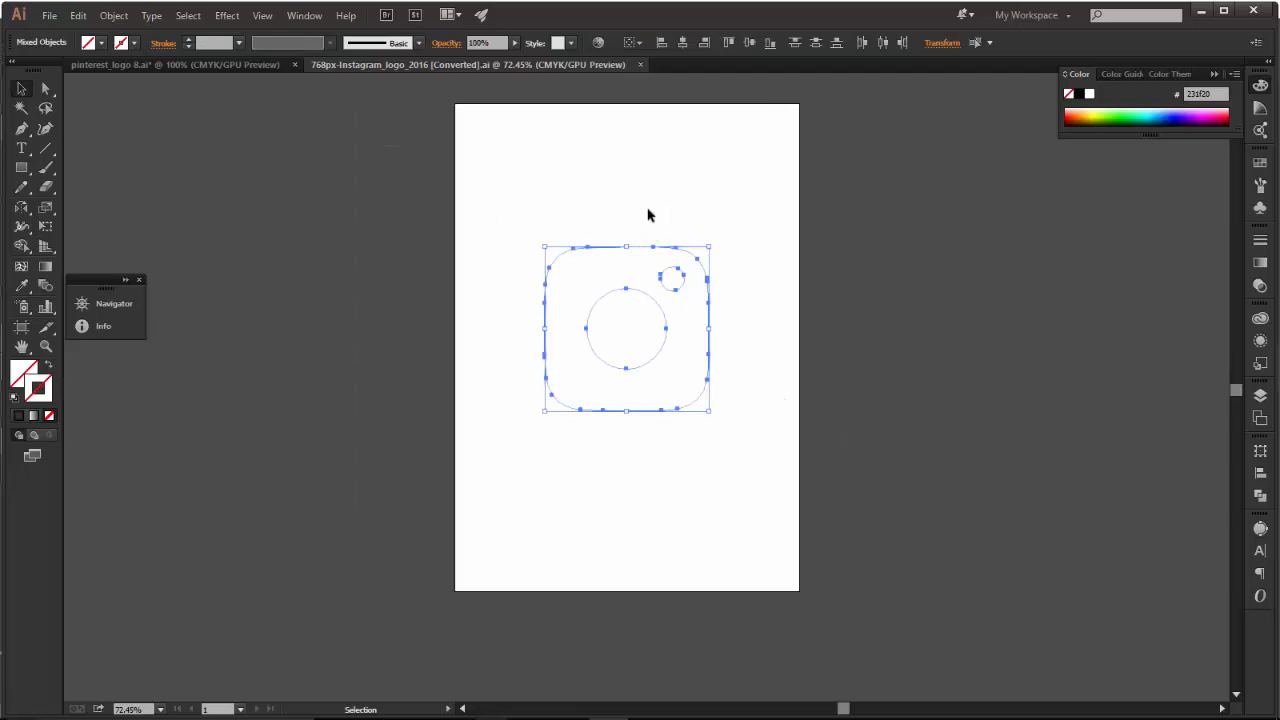
# Place the 768px-Instagram_logo_2016.svg image from Downloads beside the artboard, about 141 mm square.
pyautogui.click(49, 15)
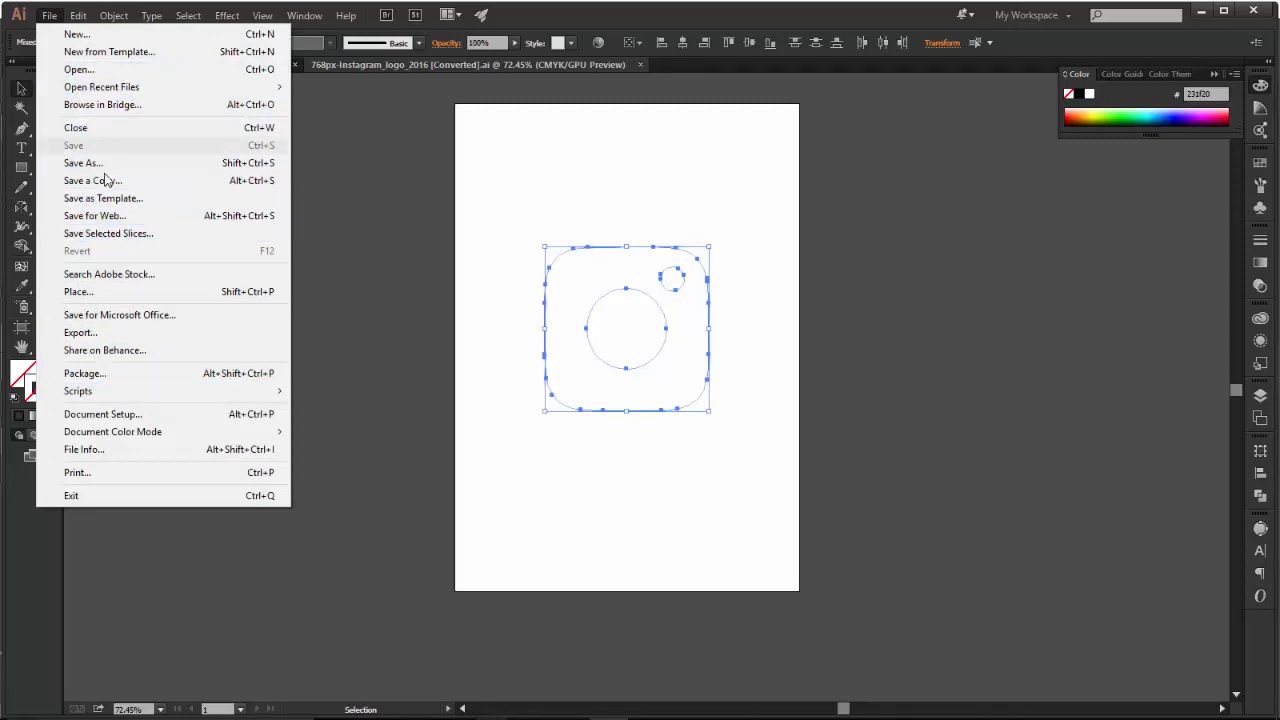
pyautogui.click(101, 292)
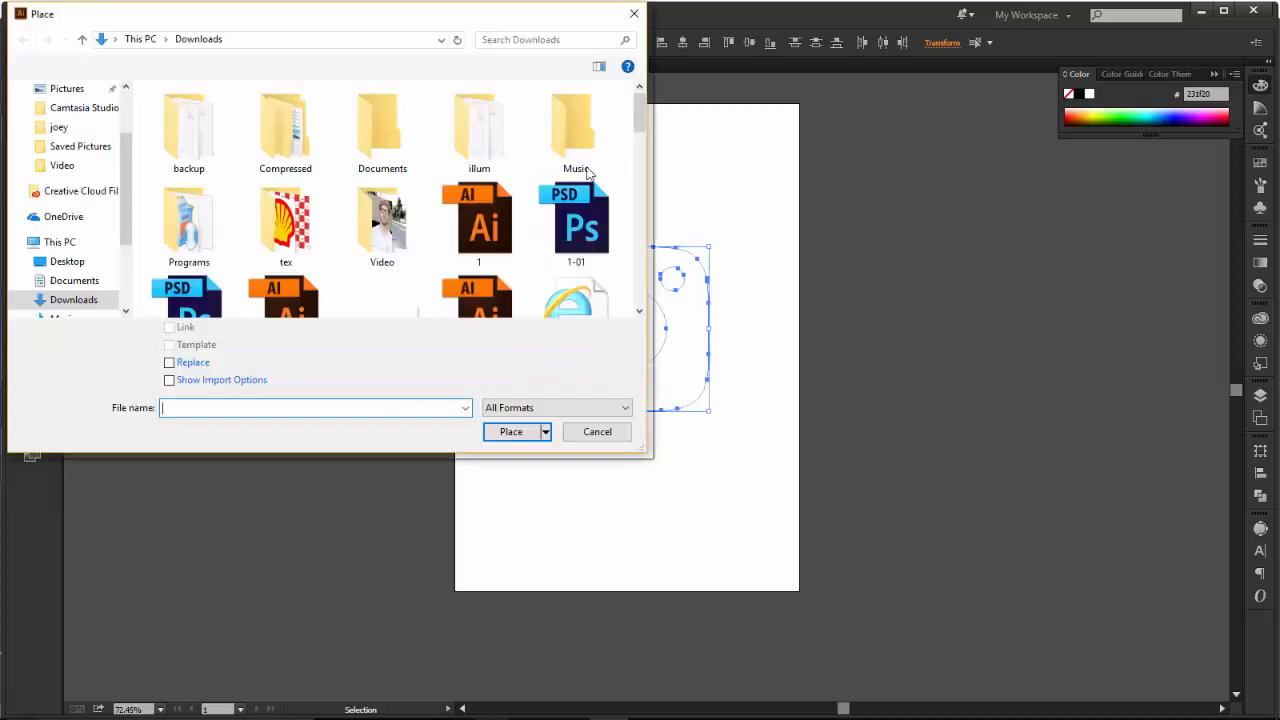
pyautogui.moveTo(642, 117); pyautogui.dragTo(640, 167)
pyautogui.click(188, 140)
pyautogui.click(511, 431)
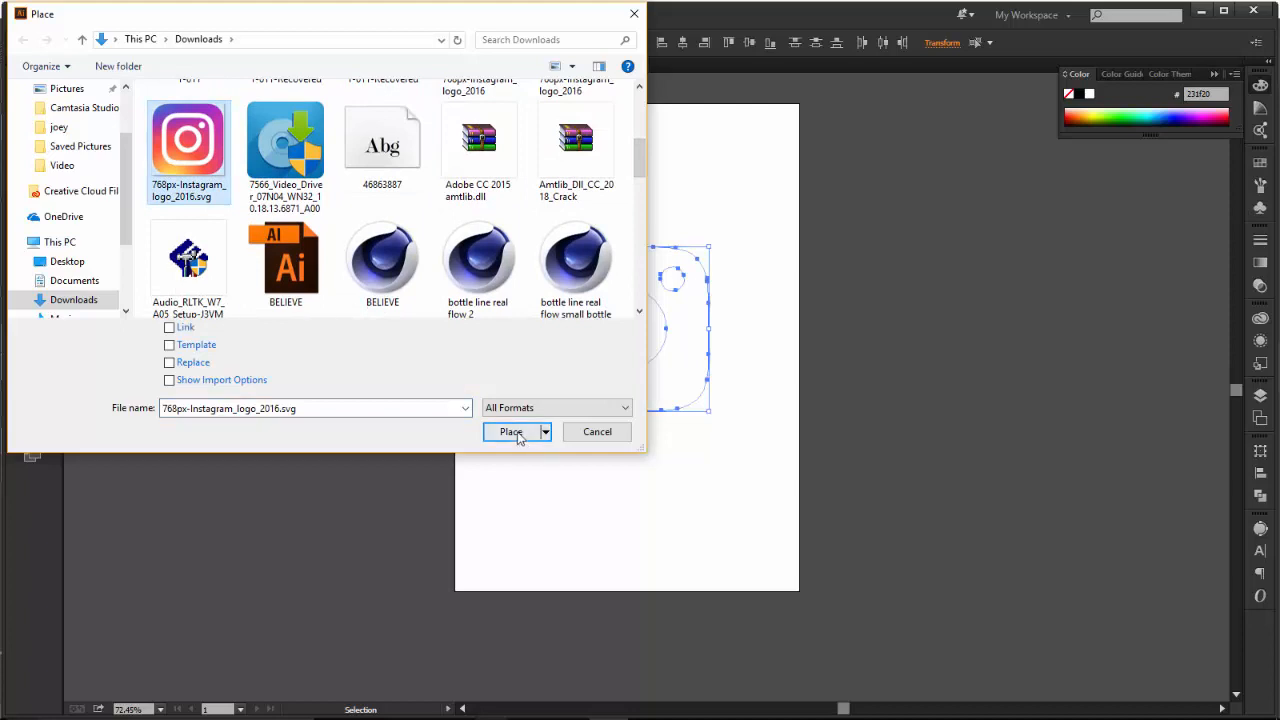
pyautogui.moveTo(196, 224); pyautogui.dragTo(430, 457)
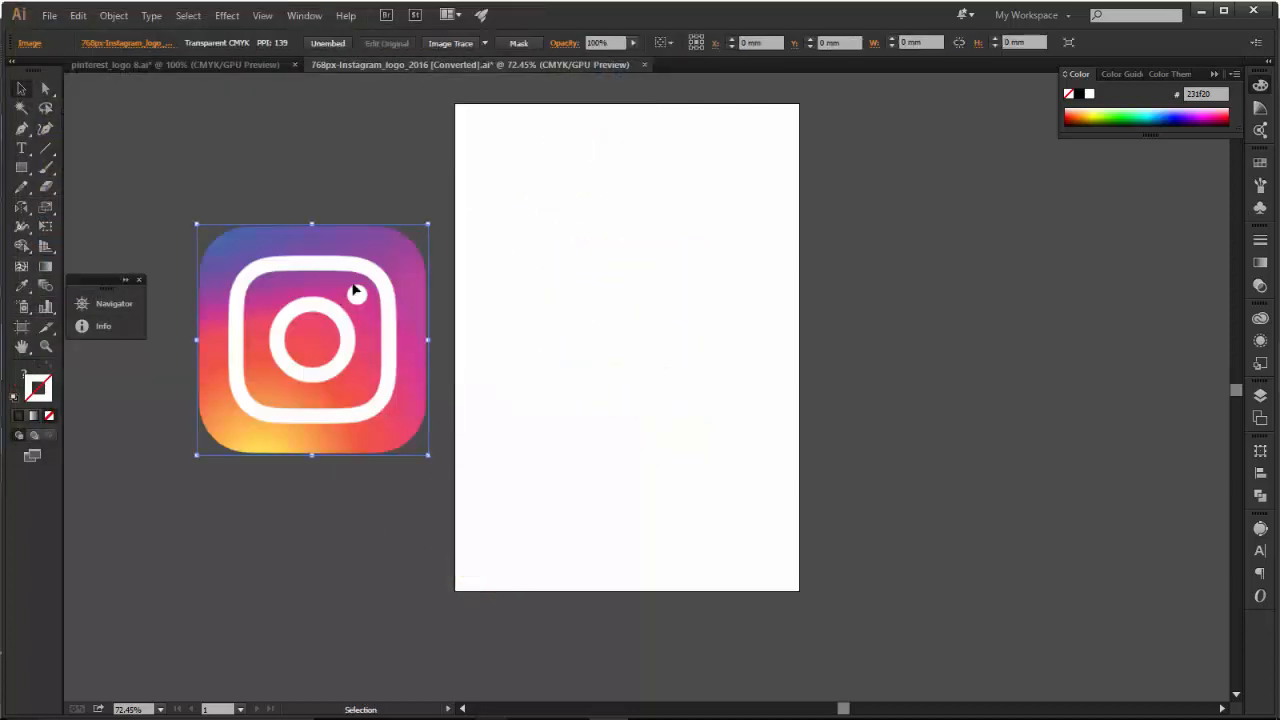
# Try an Image Trace of the placed Instagram logo in Black and White and undo it.
pyautogui.click(1260, 528)
pyautogui.click(1176, 495)
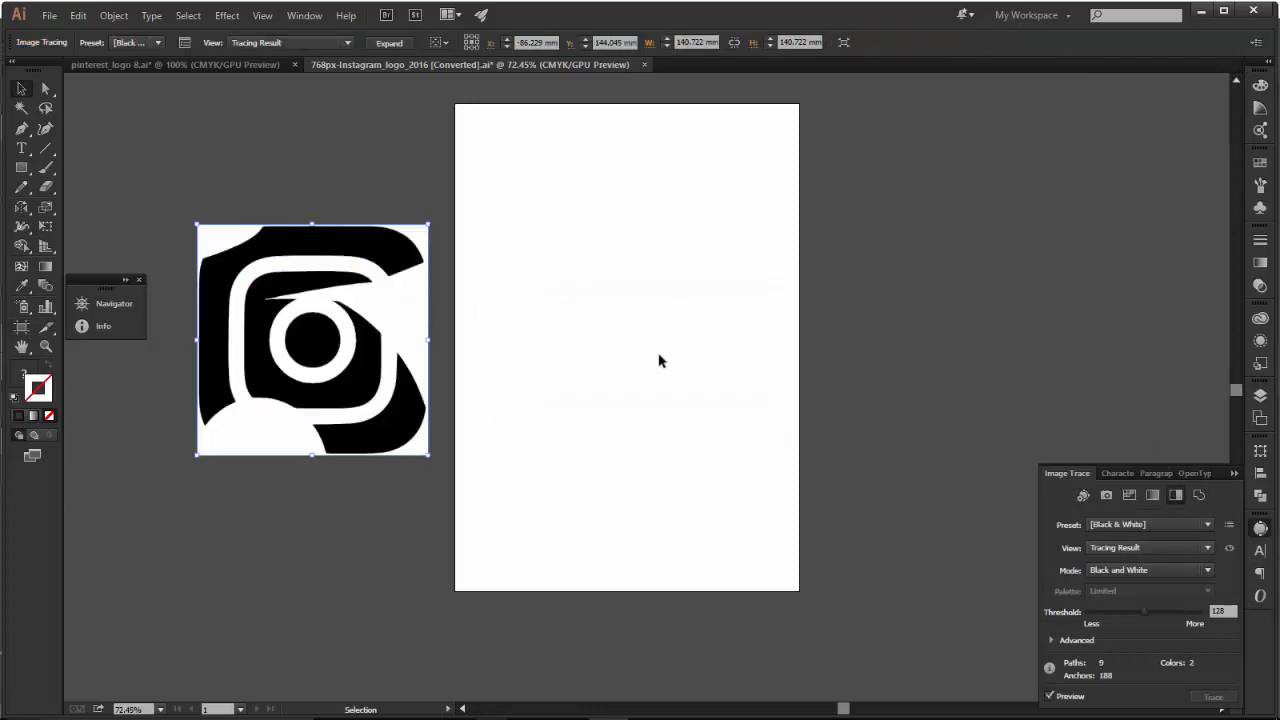
pyautogui.hotkey('ctrl', 'z')
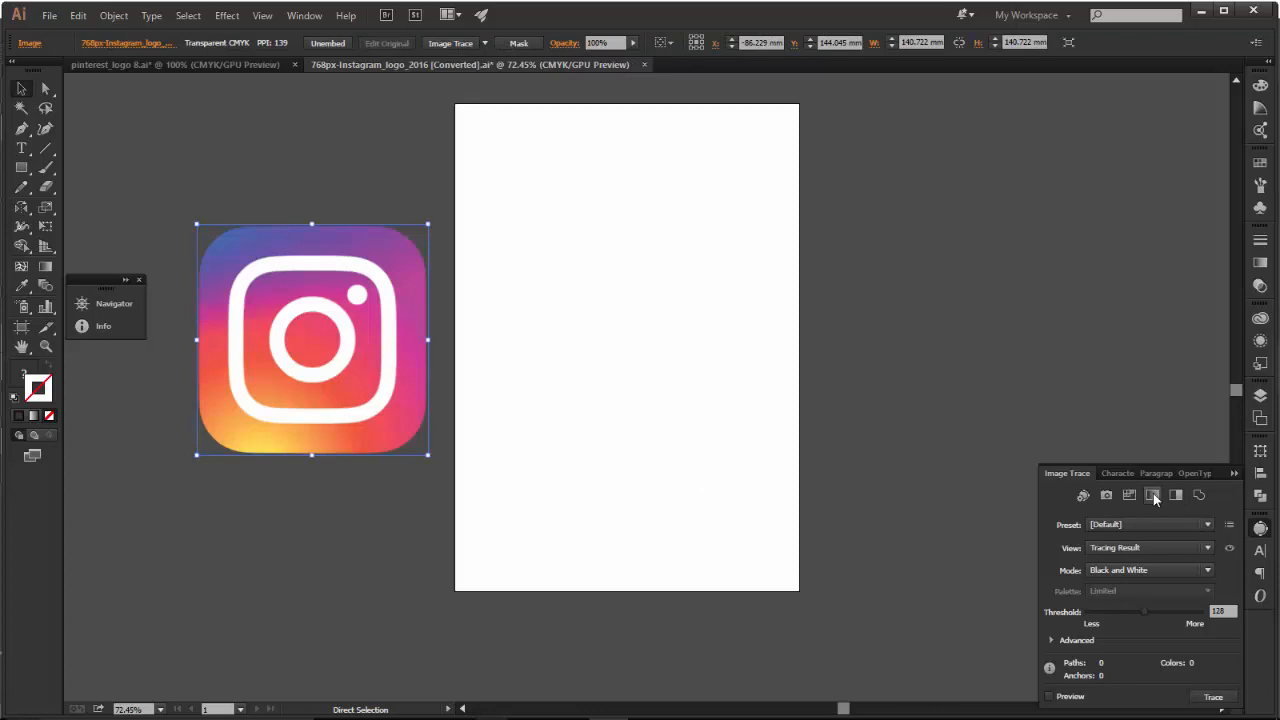
# Trace the placed Instagram logo with the Auto-Color Image Trace preset and select the traced image.
pyautogui.click(1083, 495)
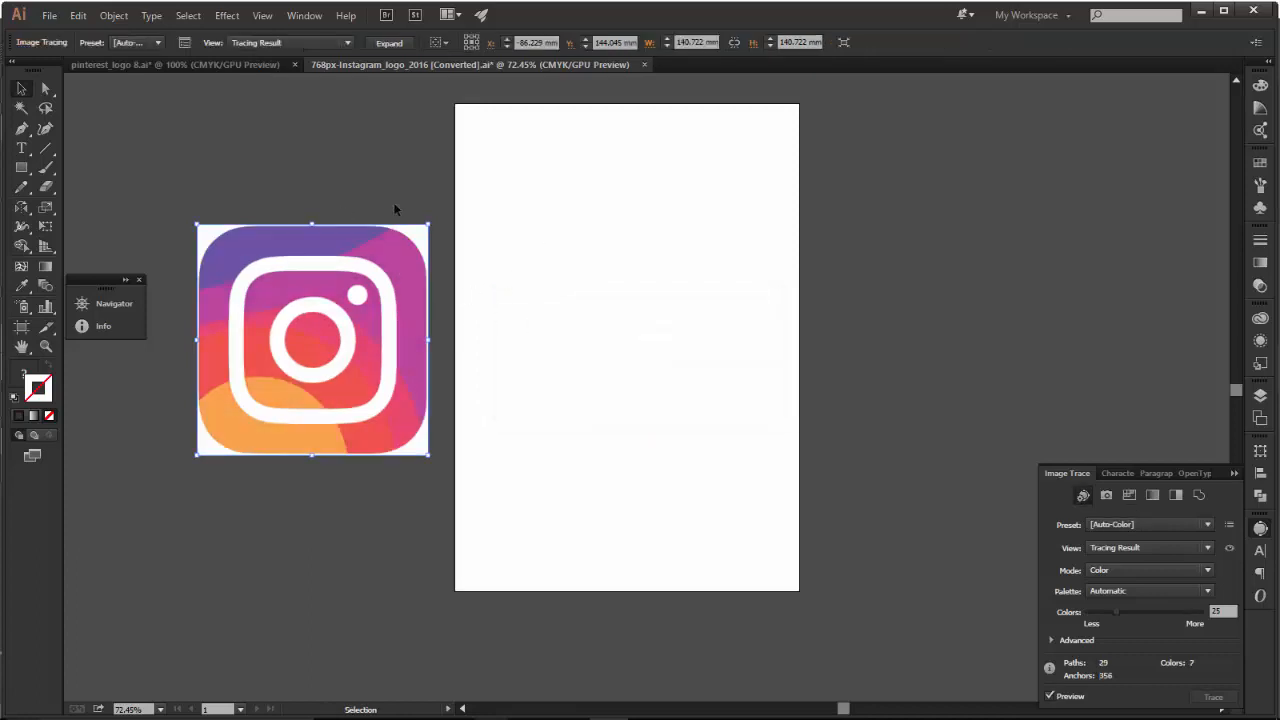
pyautogui.click(21, 88)
pyautogui.click(364, 188)
pyautogui.click(333, 250)
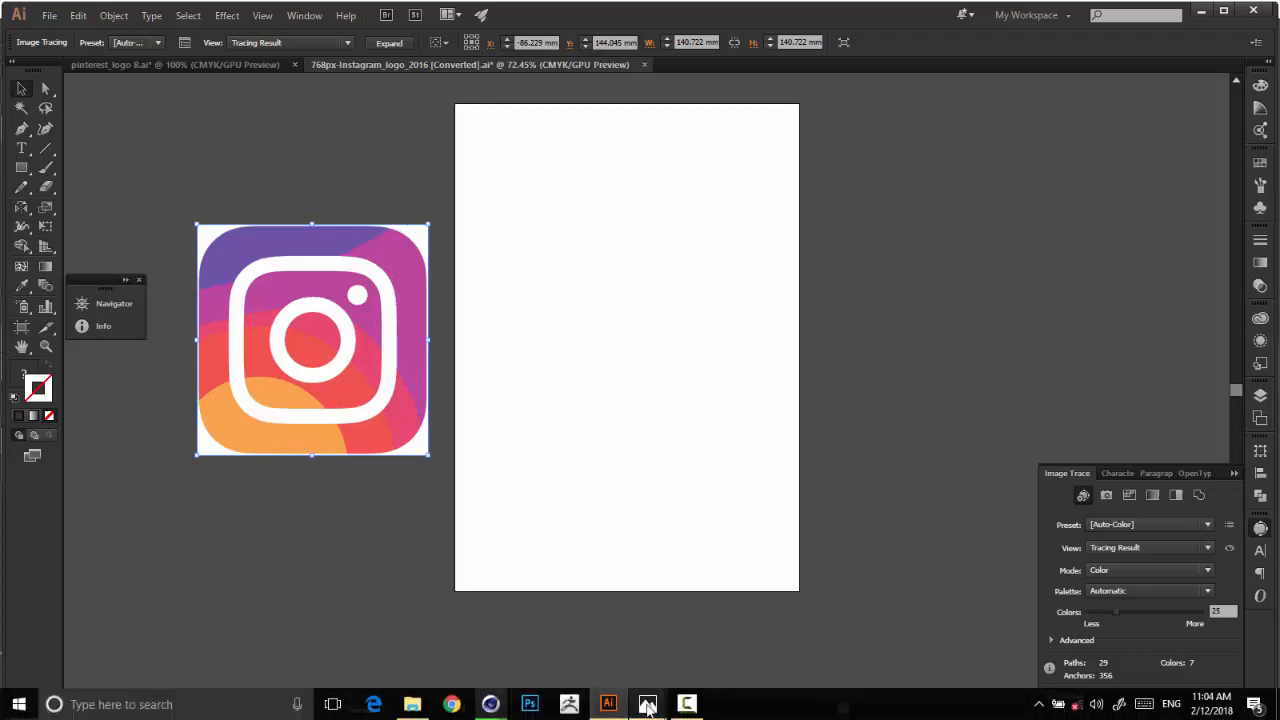
# Look over the Cinema 4D scene and the ig.jpg reference render in Photos, and return to Illustrator.
pyautogui.moveTo(490, 702)
pyautogui.click(420, 630)
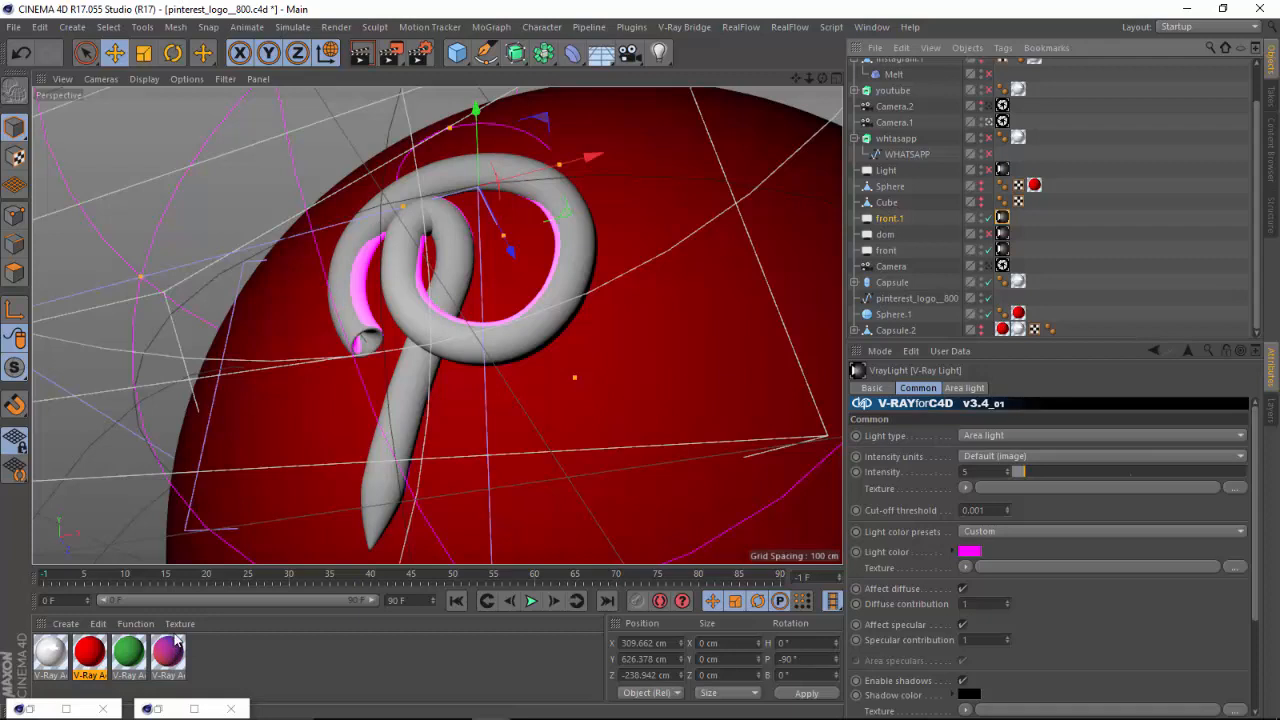
pyautogui.moveTo(514, 717)
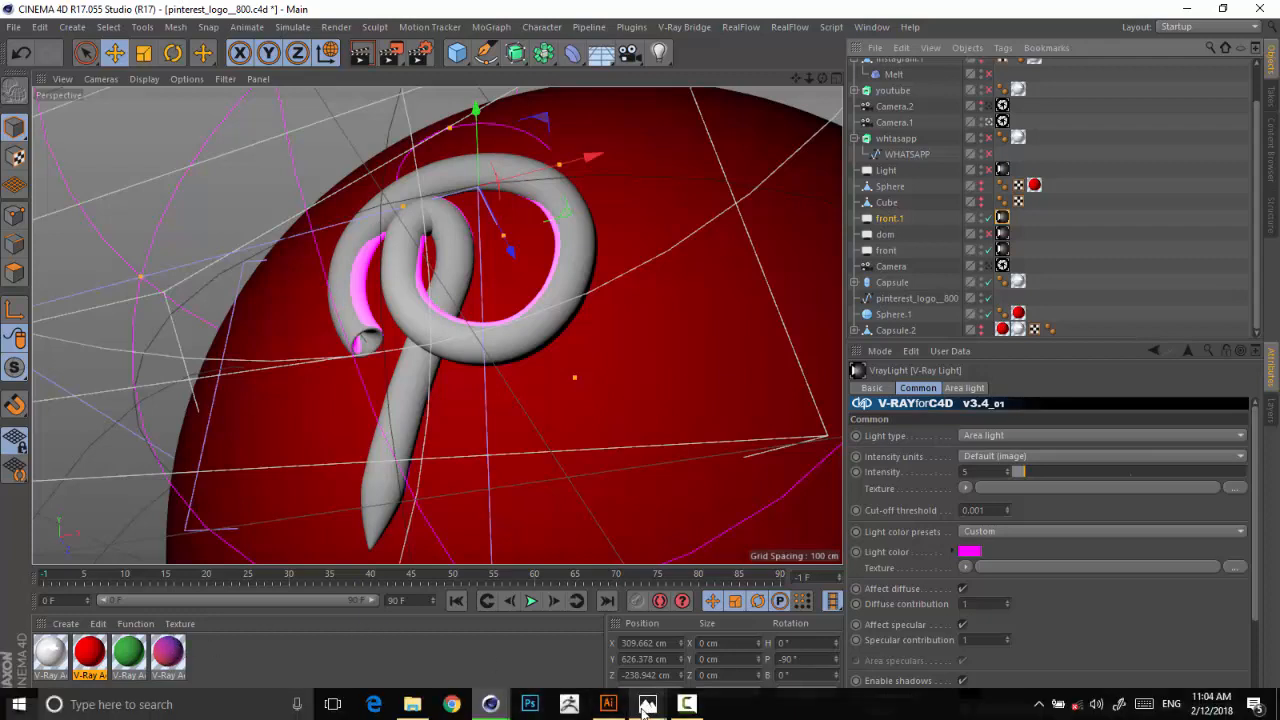
pyautogui.moveTo(647, 706)
pyautogui.moveTo(732, 641)
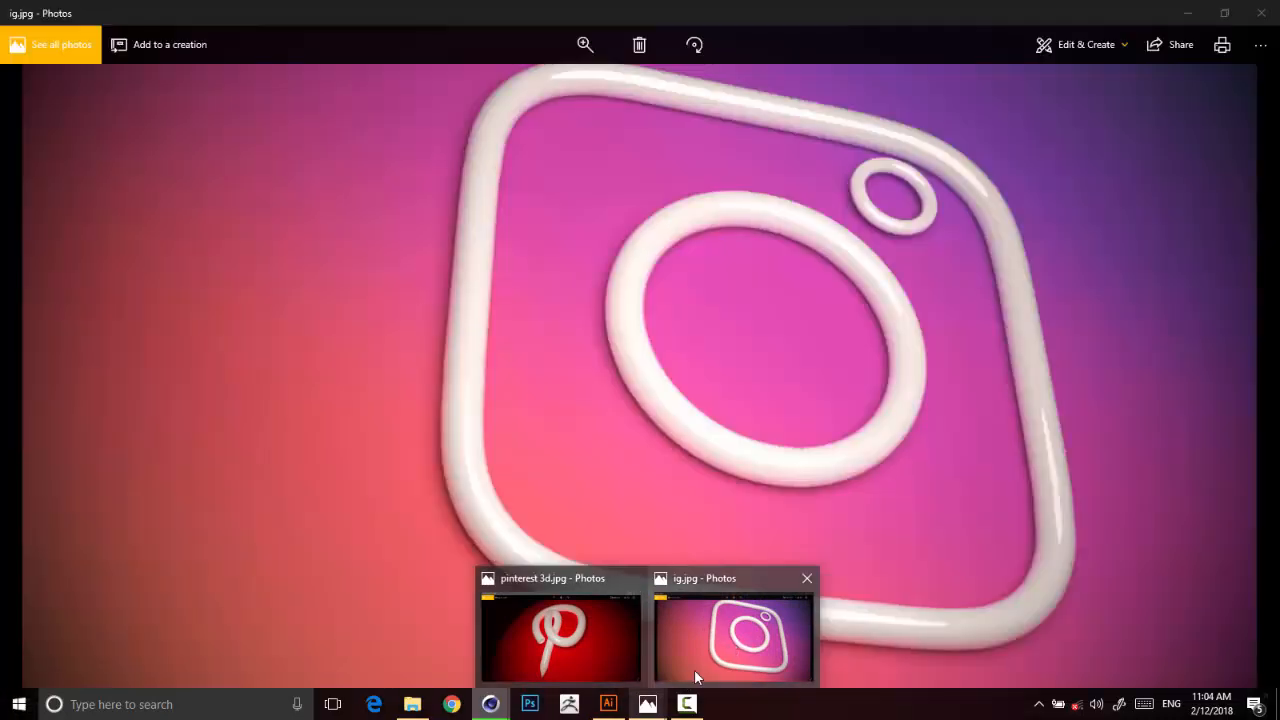
pyautogui.click(569, 617)
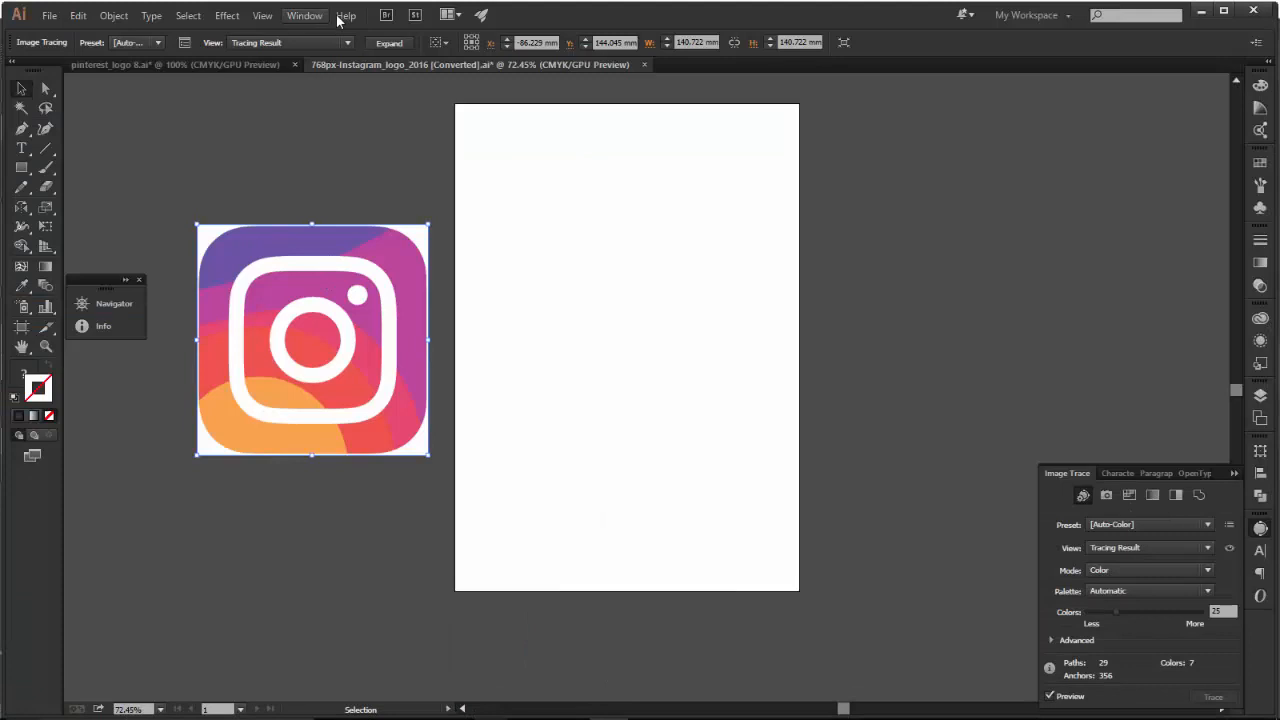
# Expand the traced Instagram logo into paths and ungroup them.
pyautogui.click(389, 42)
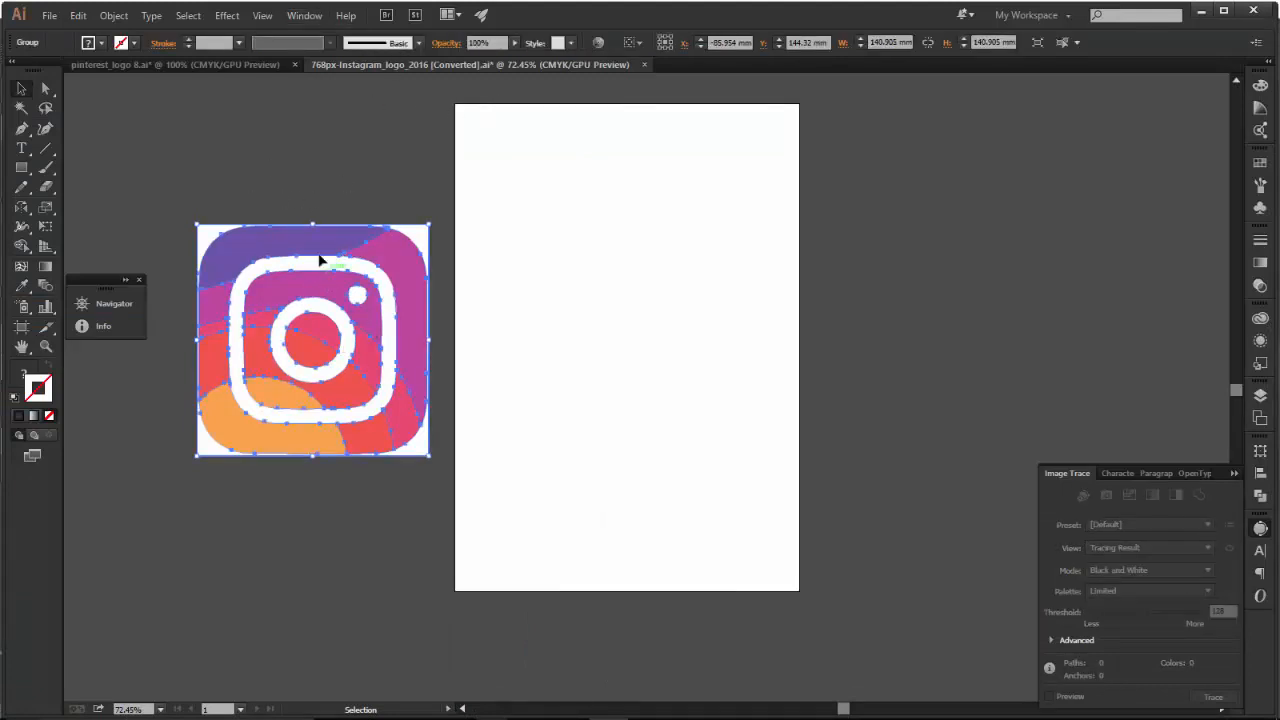
pyautogui.click(108, 16)
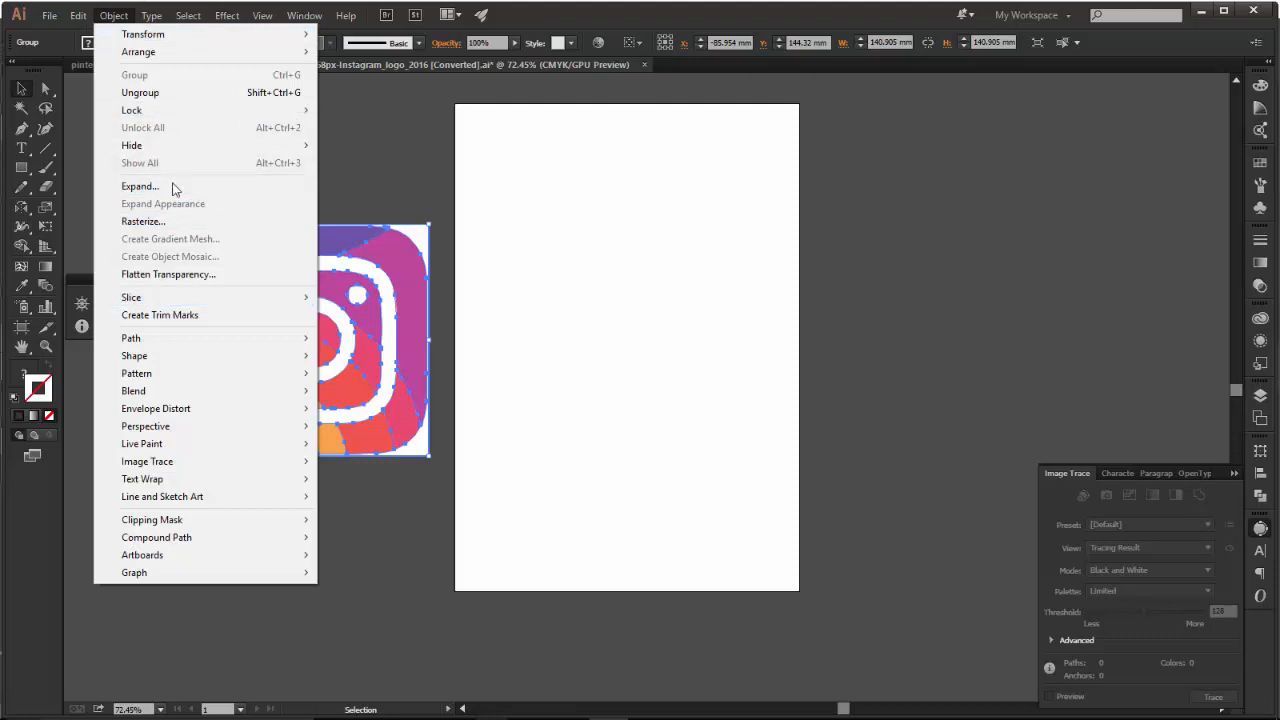
pyautogui.click(166, 95)
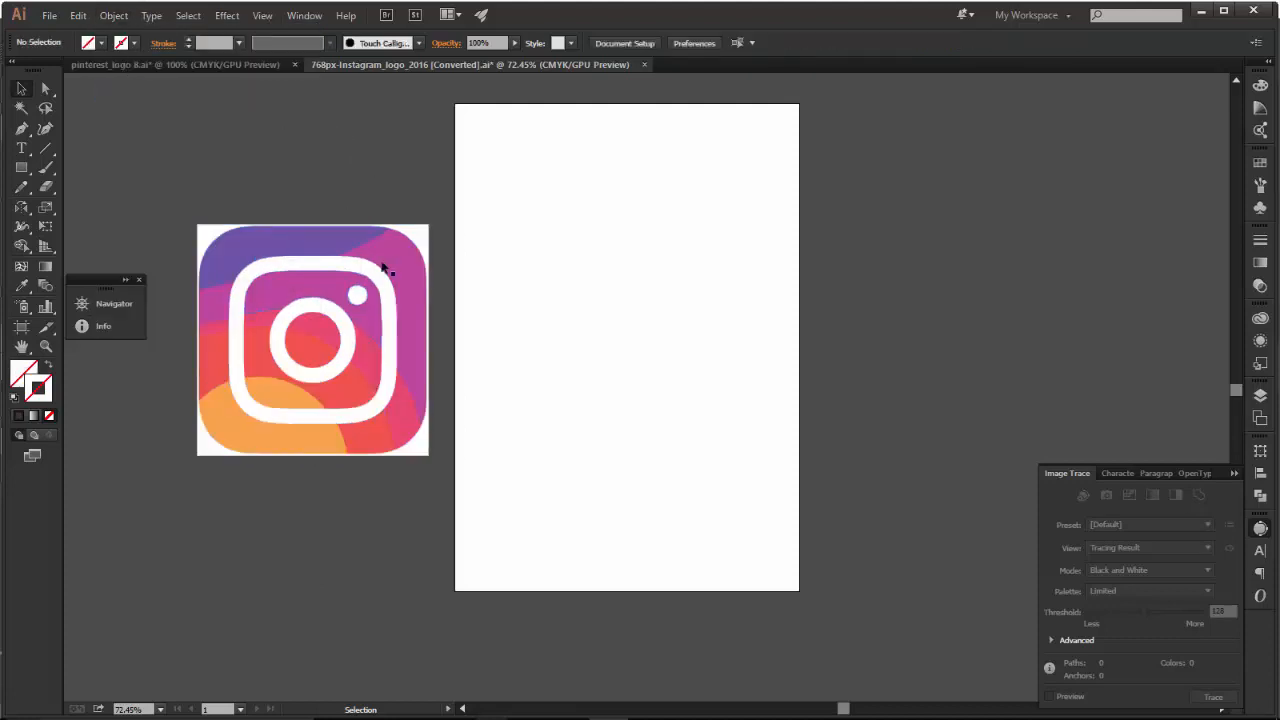
# Delete the magenta, purple, red, orange and pink background pieces around the outside of the white camera outline.
pyautogui.click(398, 263)
pyautogui.press('Delete')
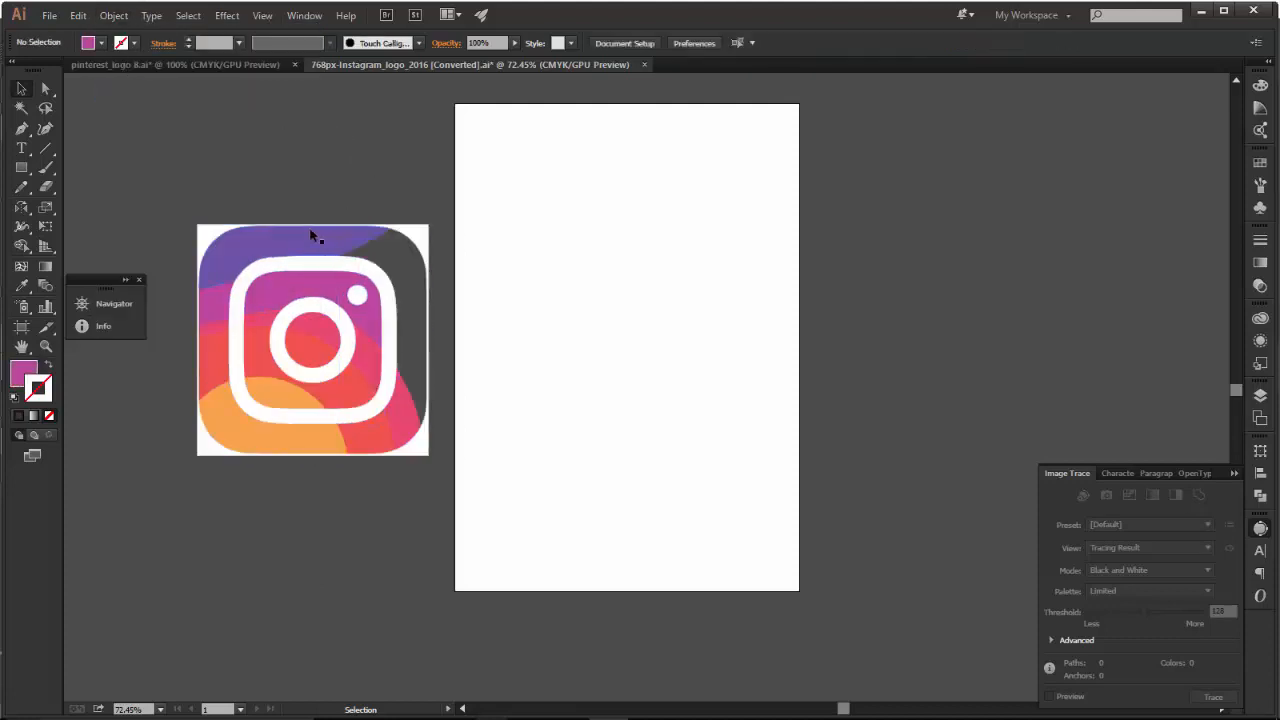
pyautogui.click(278, 240)
pyautogui.press('Delete')
pyautogui.click(215, 303)
pyautogui.press('Delete')
pyautogui.click(214, 373)
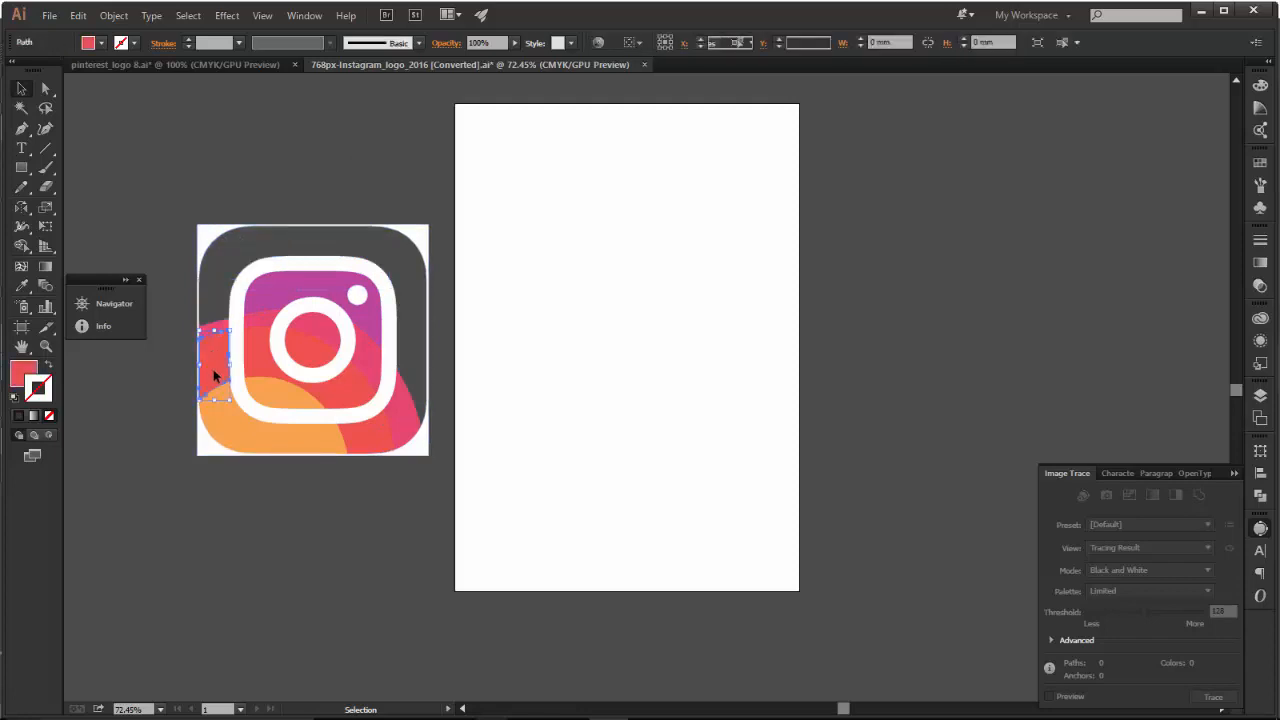
pyautogui.press('Delete')
pyautogui.click(219, 404)
pyautogui.press('Delete')
pyautogui.click(212, 331)
pyautogui.press('Delete')
# Delete the coloured pieces inside the white rounded square and inside the lens ring.
pyautogui.press('Delete')
pyautogui.click(348, 311)
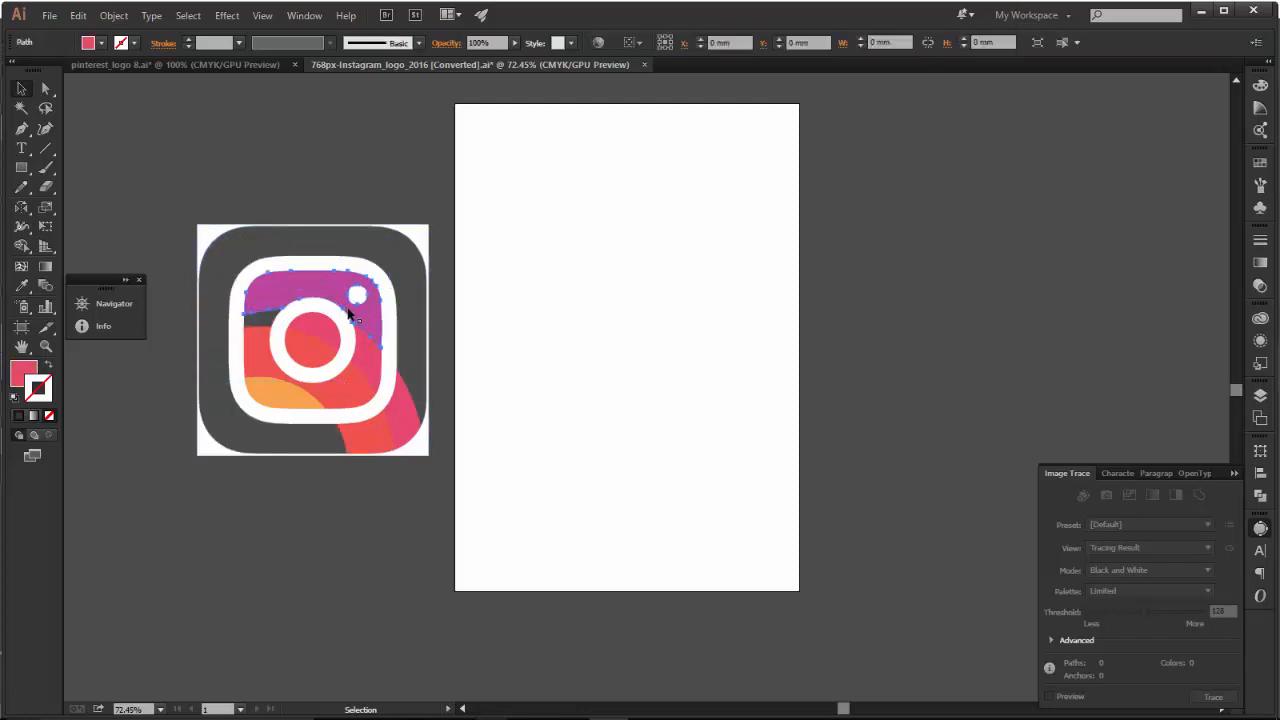
pyautogui.press('Delete')
pyautogui.click(366, 349)
pyautogui.press('Delete')
pyautogui.click(333, 388)
pyautogui.press('Delete')
pyautogui.click(290, 364)
pyautogui.press('Delete')
pyautogui.click(317, 330)
# Delete the remaining orange and pink pieces and the white corner background around the camera outline.
pyautogui.press('Delete')
pyautogui.click(315, 393)
pyautogui.press('Delete')
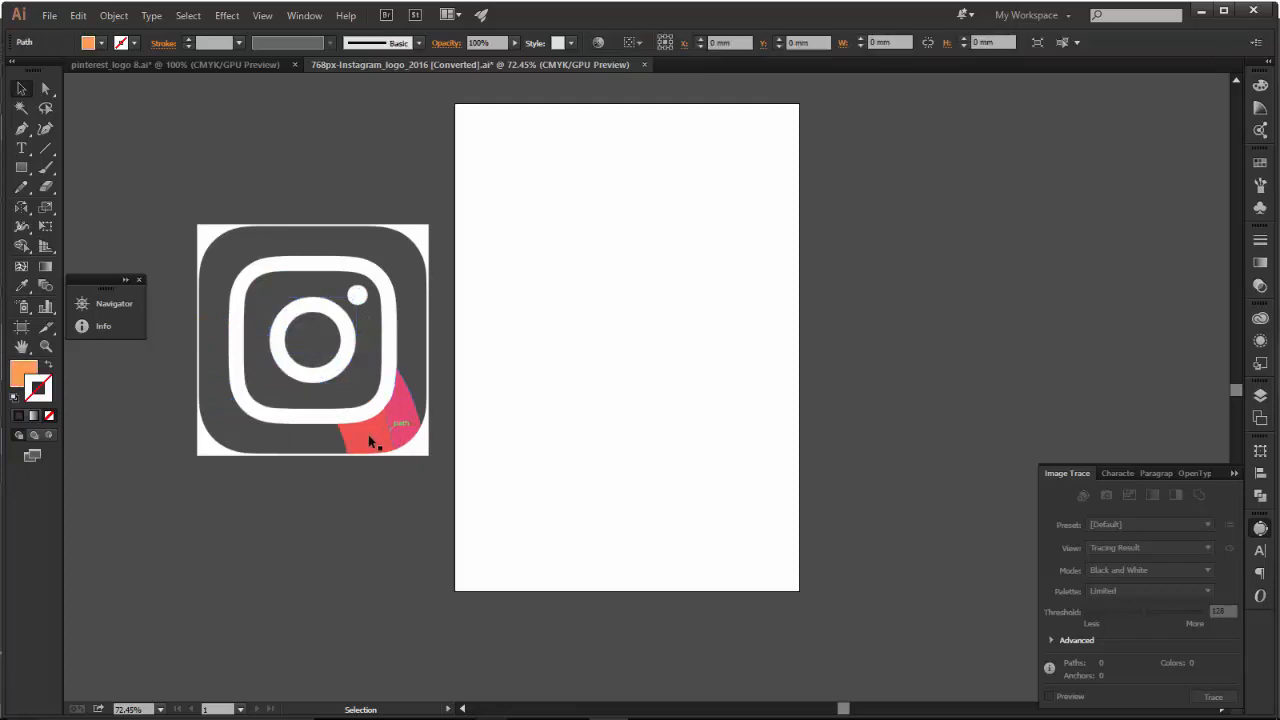
pyautogui.click(368, 434)
pyautogui.press('Delete')
pyautogui.click(412, 416)
pyautogui.press('Delete')
pyautogui.click(423, 437)
pyautogui.press('Delete')
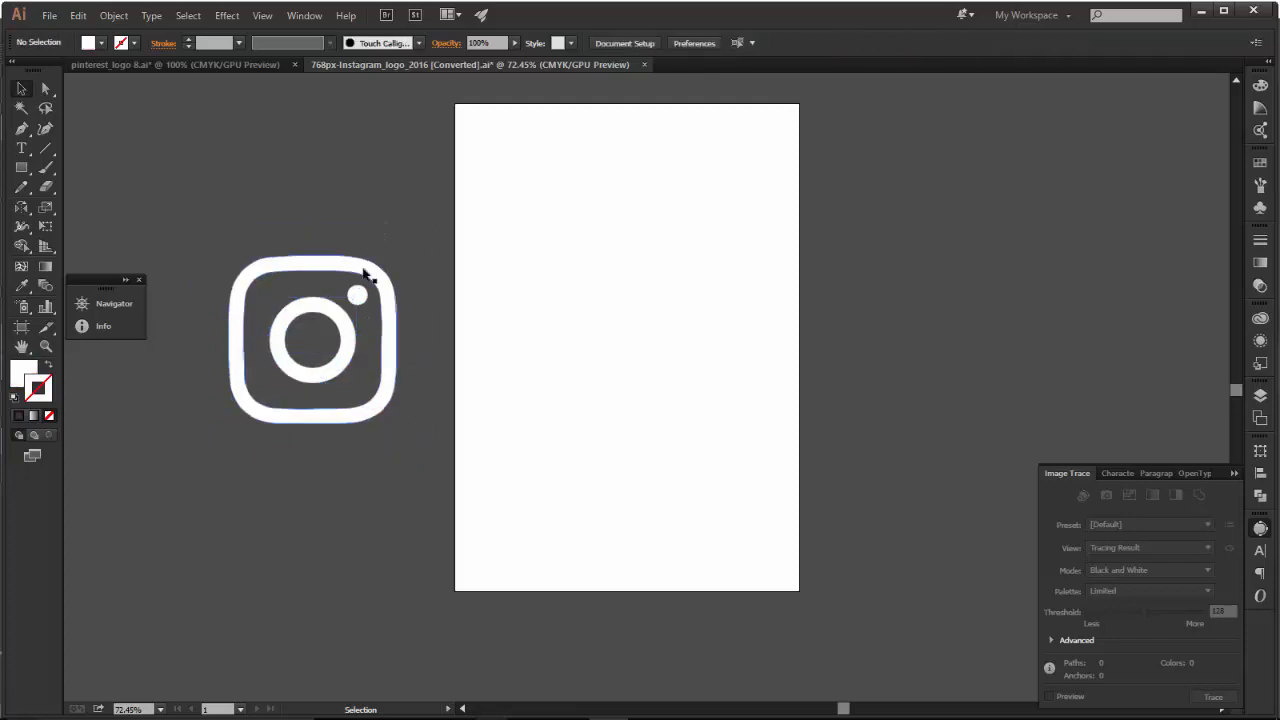
# Move the rounded square, the dot and the lens ring apart, and isolate the ring's compound path.
pyautogui.click(352, 270)
pyautogui.moveTo(352, 270); pyautogui.dragTo(283, 162)
pyautogui.moveTo(360, 293); pyautogui.dragTo(400, 381)
pyautogui.moveTo(352, 338); pyautogui.dragTo(320, 430)
pyautogui.rightClick(303, 410)
pyautogui.click(304, 391)
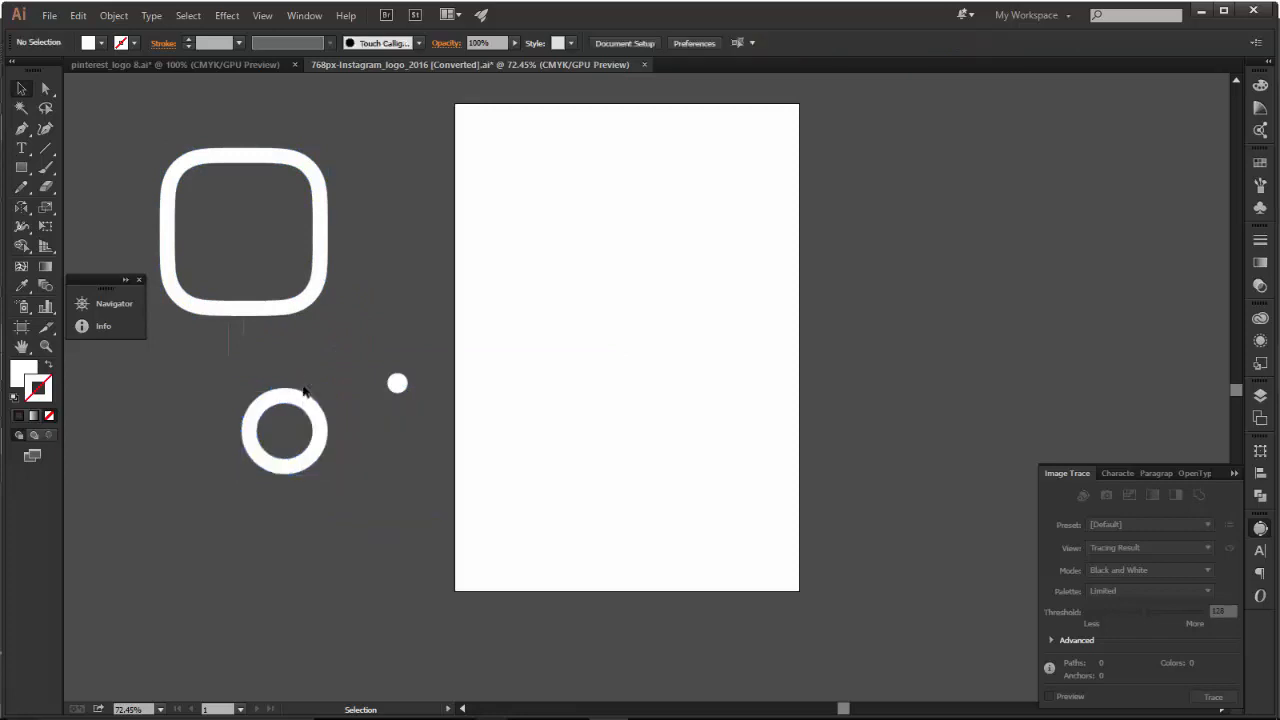
pyautogui.doubleClick(300, 410)
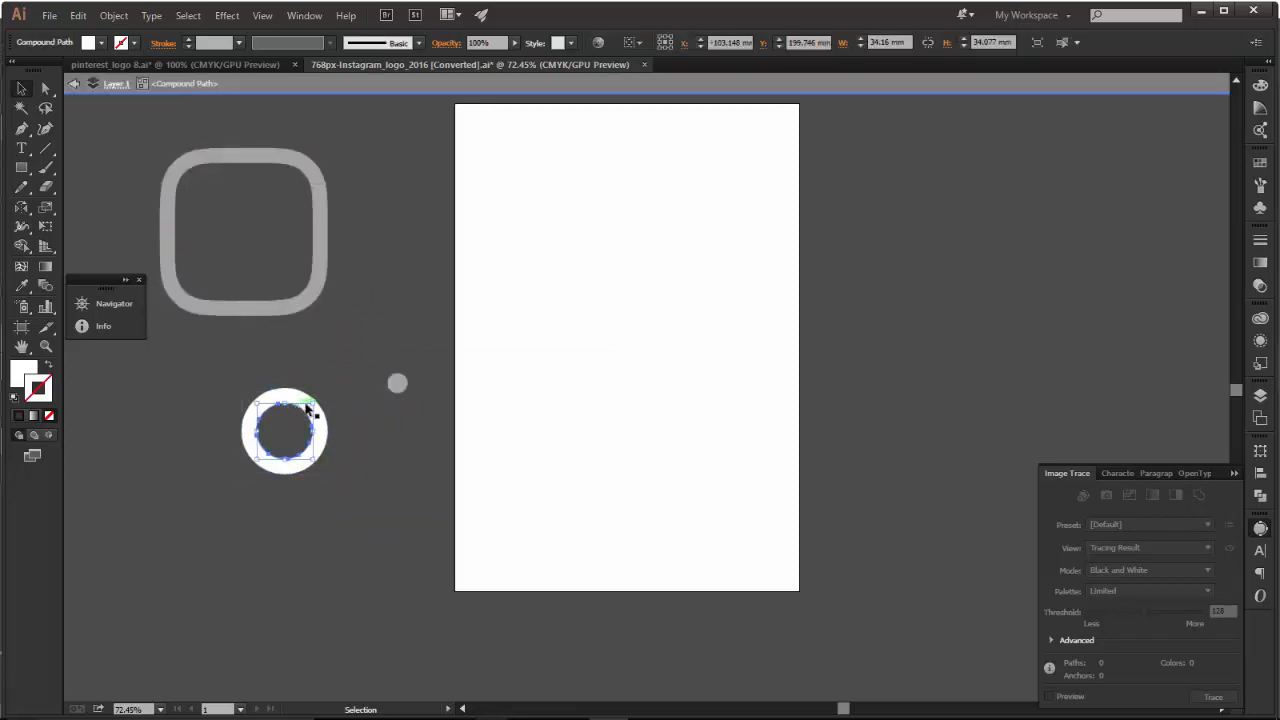
# Undo the moves of the lens ring, dot and rounded square, and clear the selection.
pyautogui.hotkey('ctrl', 'z')
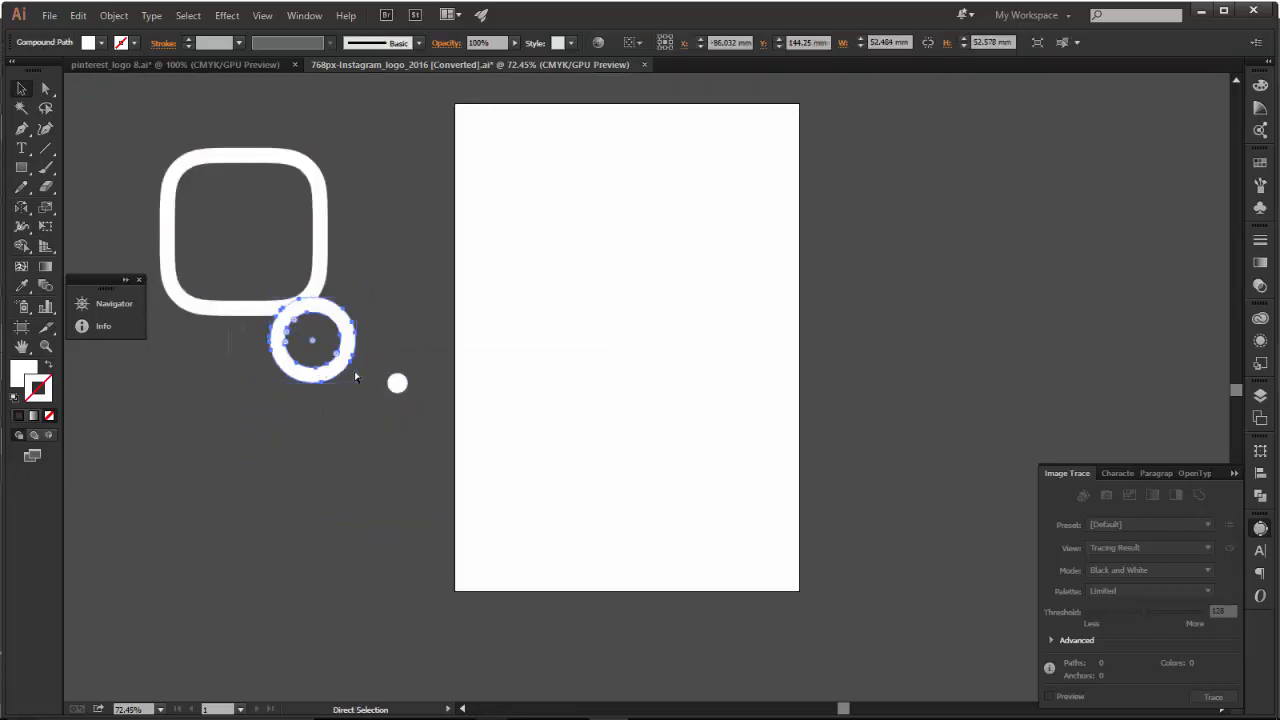
pyautogui.hotkey('ctrl', 'z')
pyautogui.hotkey('ctrl', 'z')
pyautogui.click(350, 501)
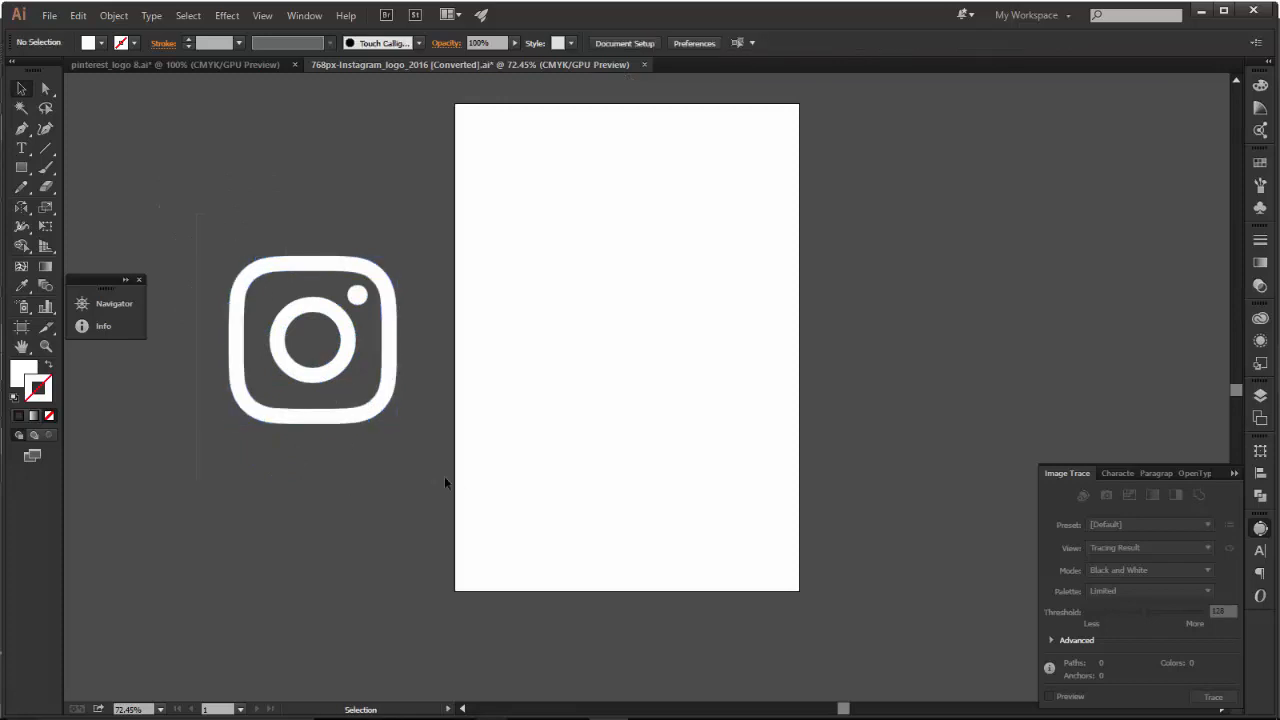
# Remove the fill from all shapes of the Instagram logo.
pyautogui.hotkey('ctrl', 'a')
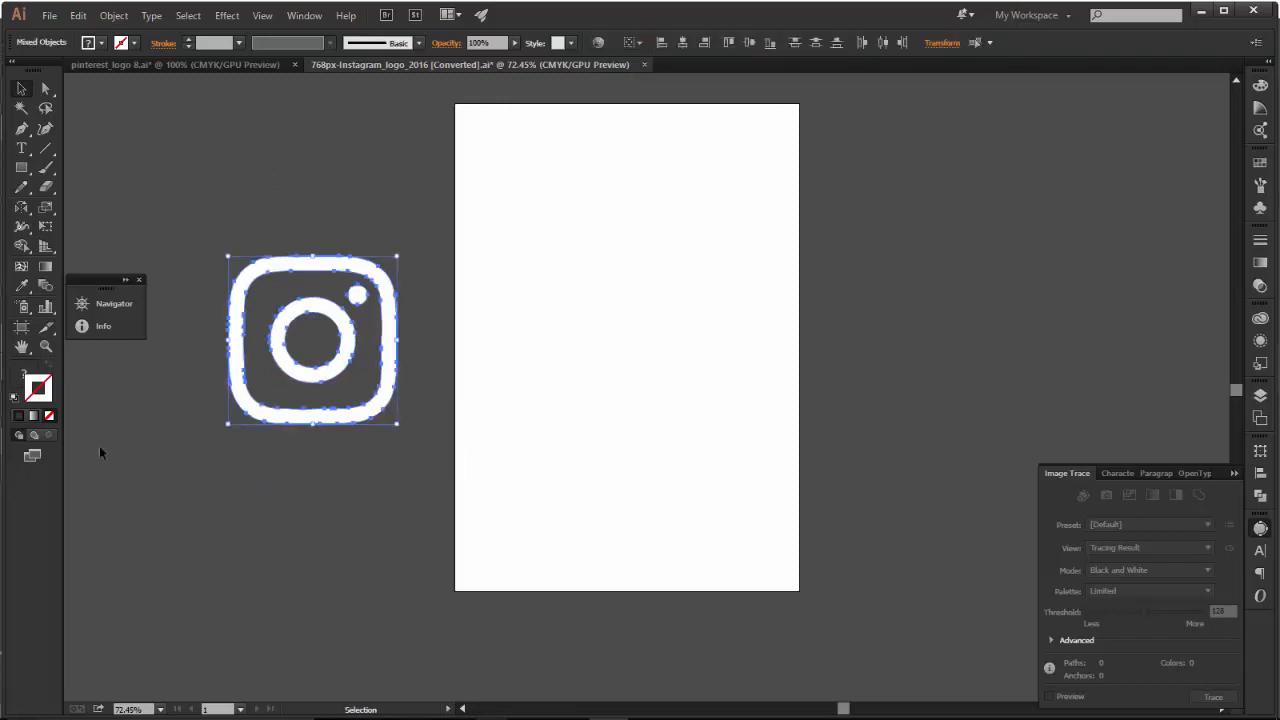
pyautogui.click(50, 416)
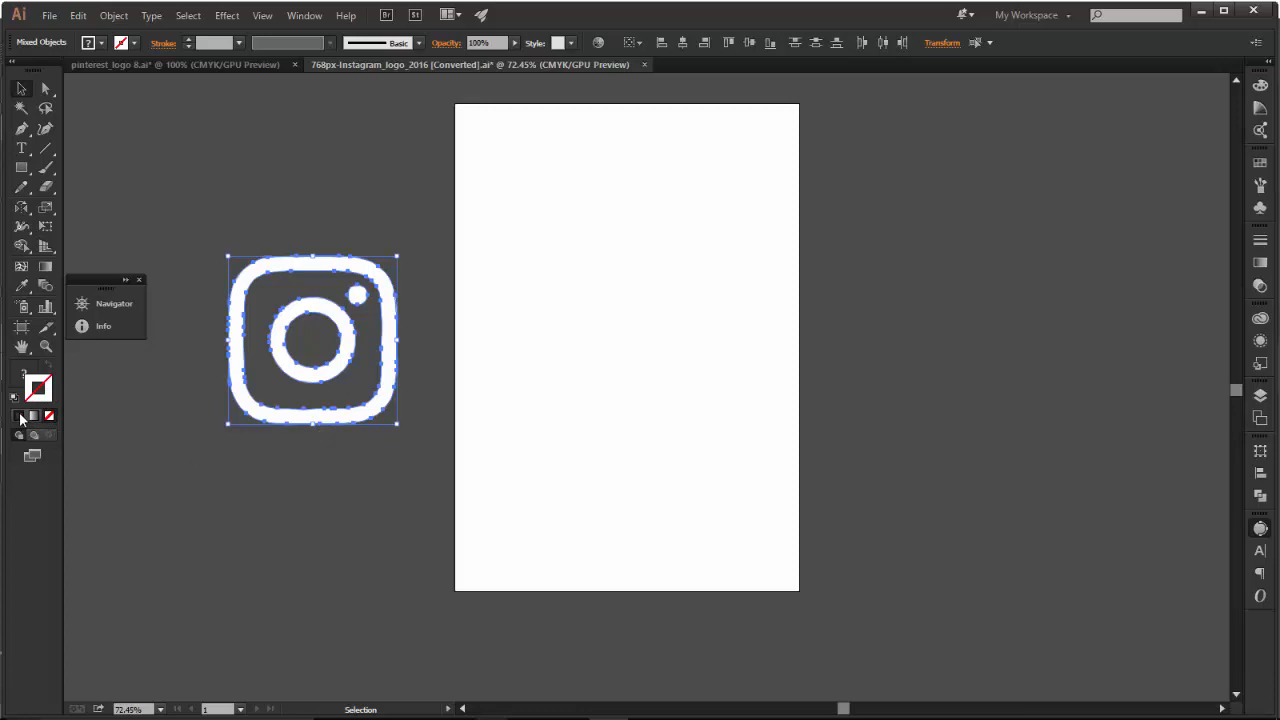
pyautogui.click(17, 374)
pyautogui.click(50, 416)
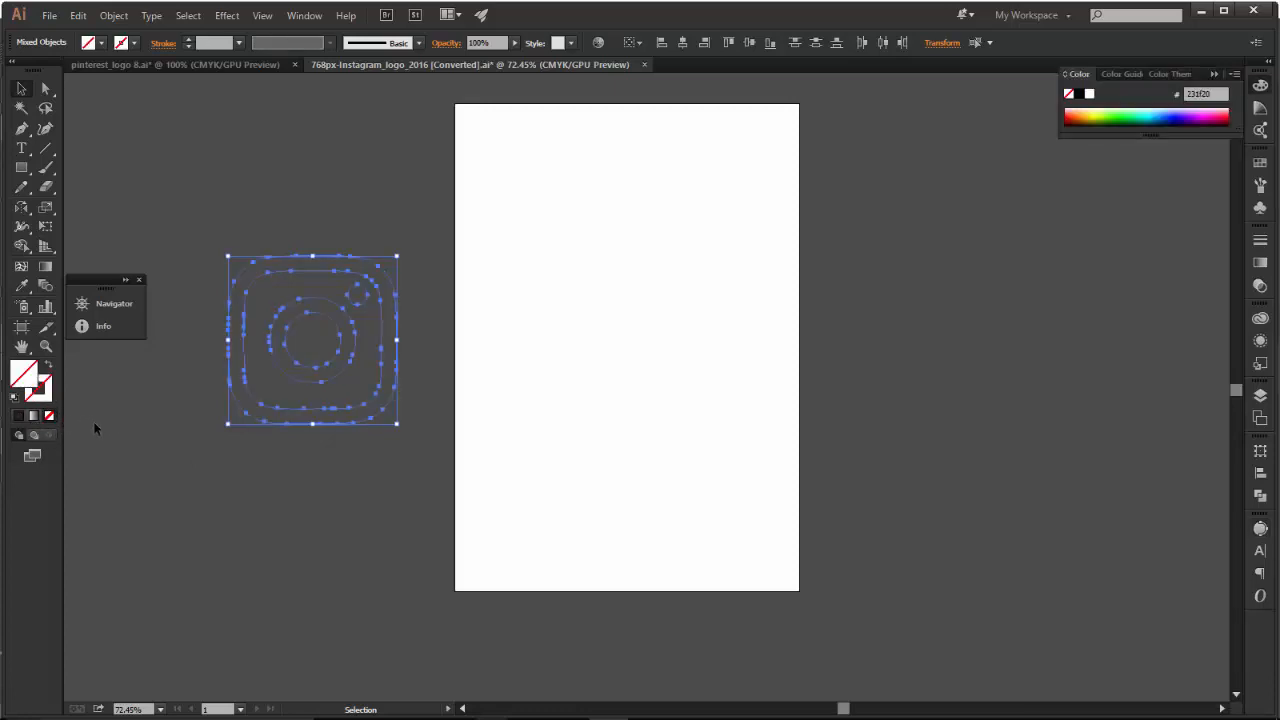
pyautogui.click(132, 406)
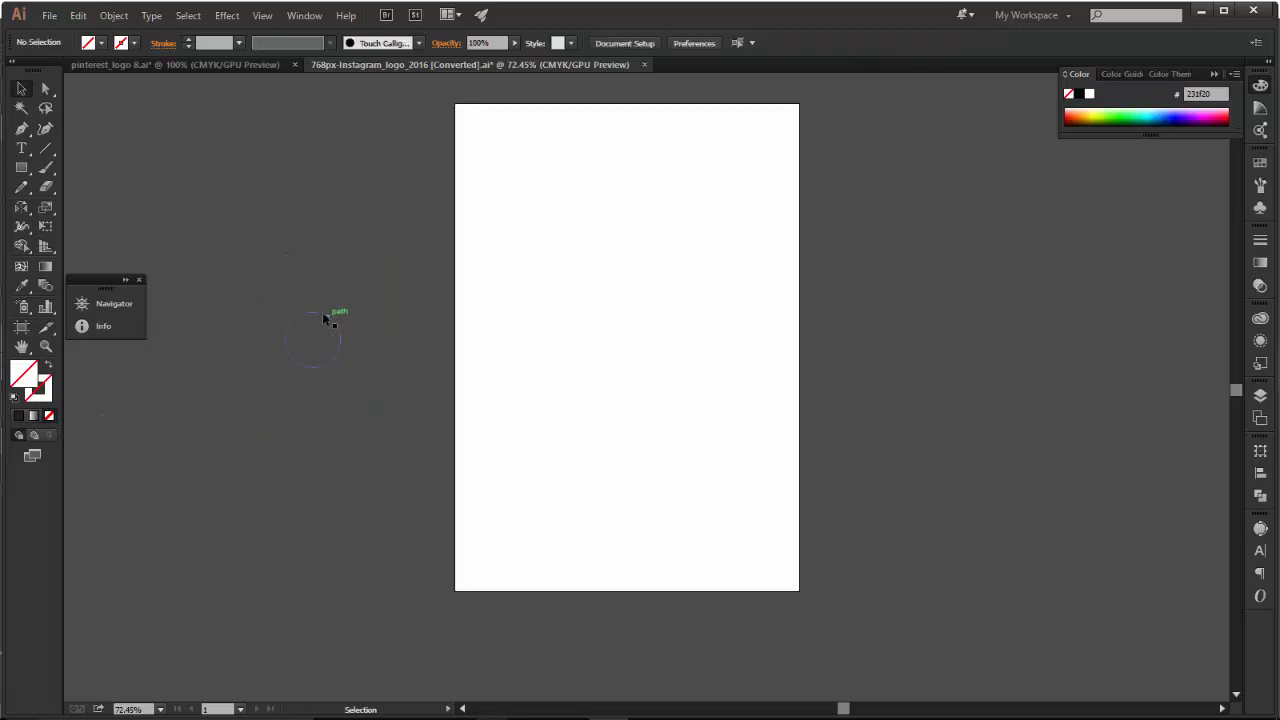
# Apply a black 1 pt stroke to all of the logo's unfilled outlines.
pyautogui.click(296, 322)
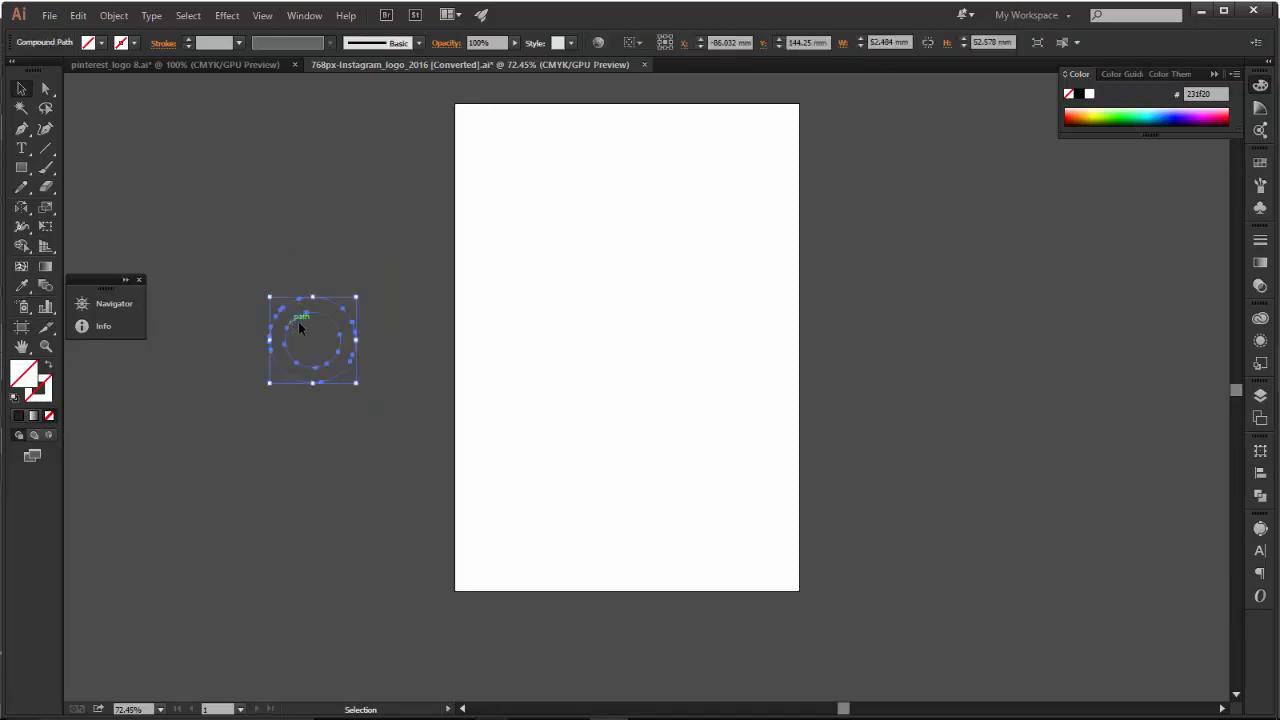
pyautogui.hotkey('ctrl', 'a')
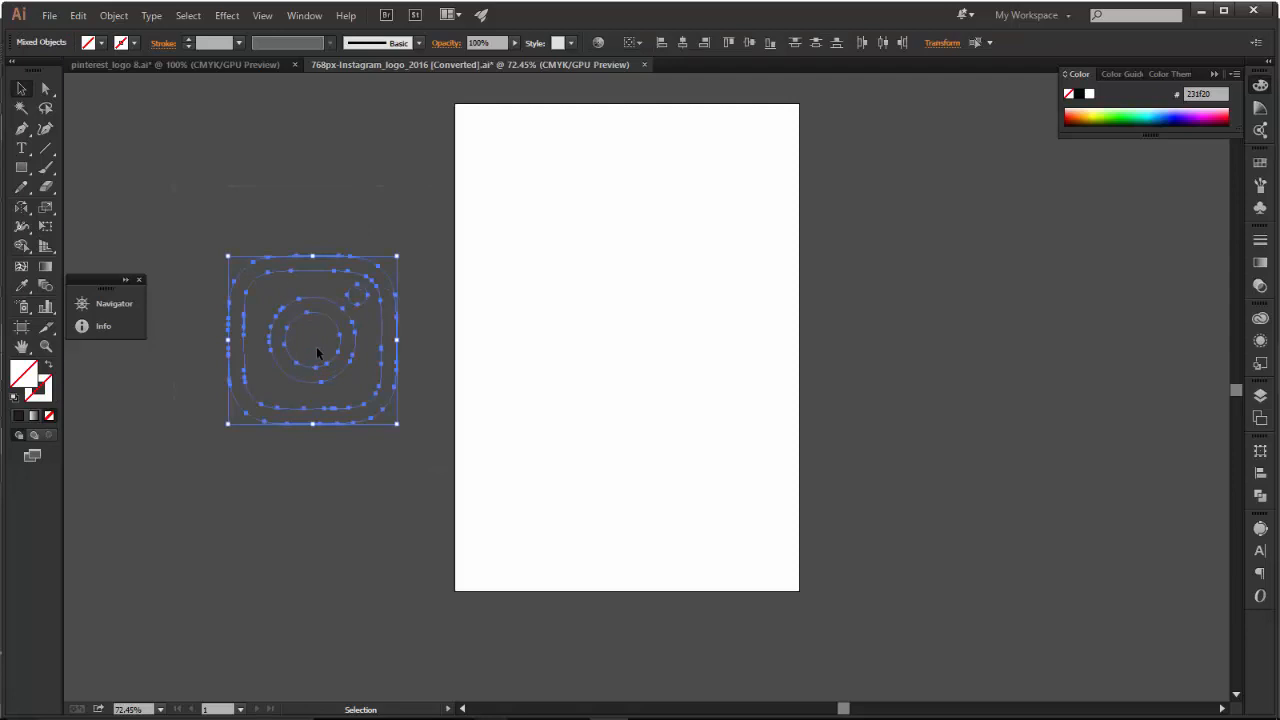
pyautogui.click(113, 15)
pyautogui.click(216, 230)
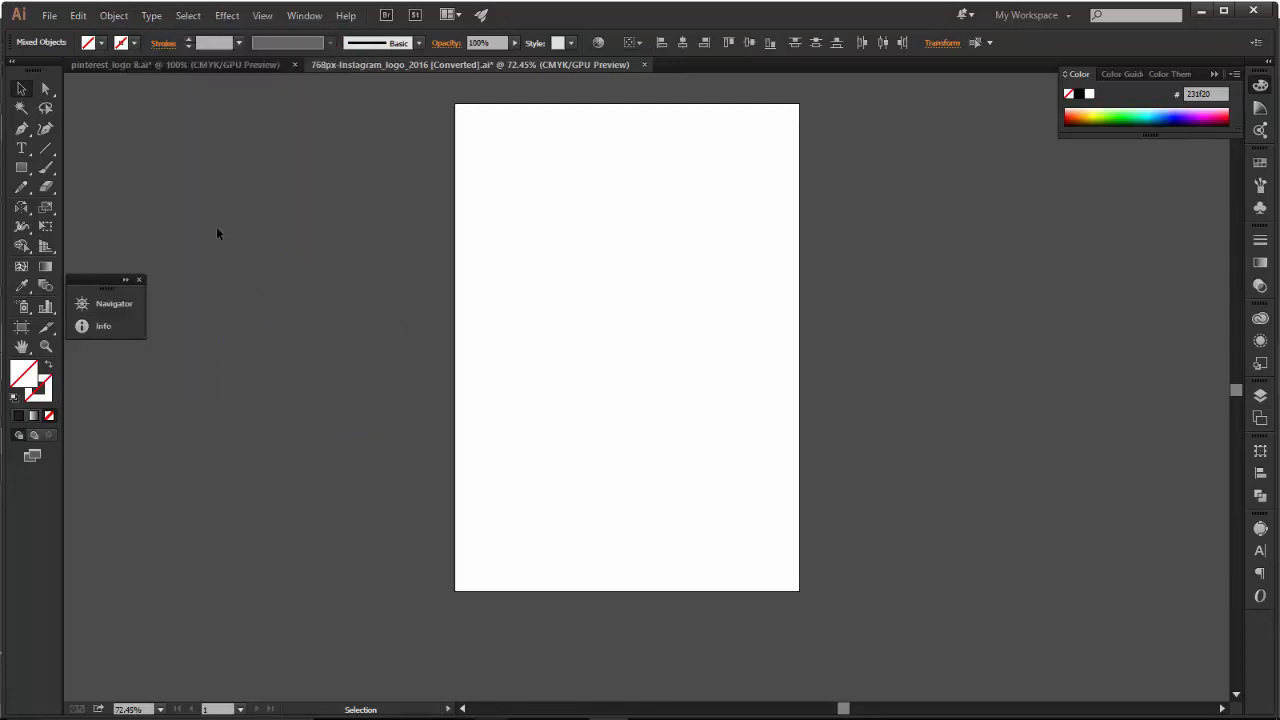
pyautogui.click(23, 412)
pyautogui.moveTo(250, 229); pyautogui.dragTo(363, 423)
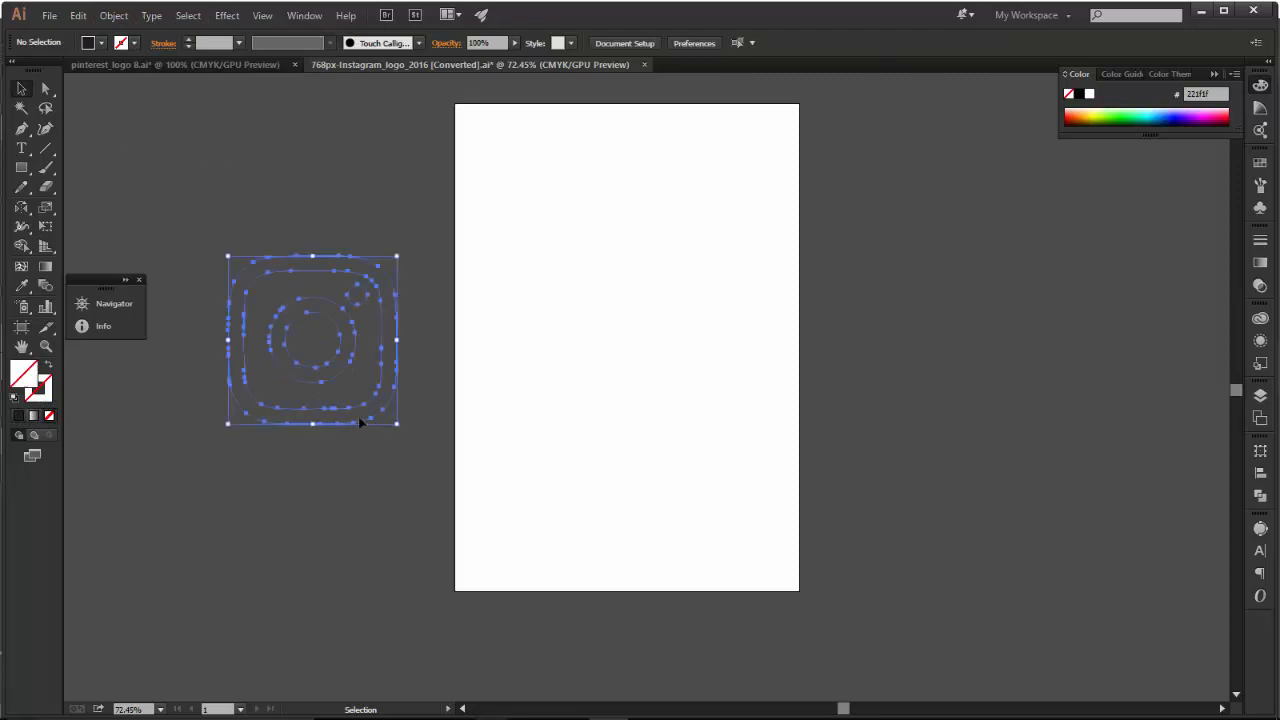
pyautogui.click(17, 417)
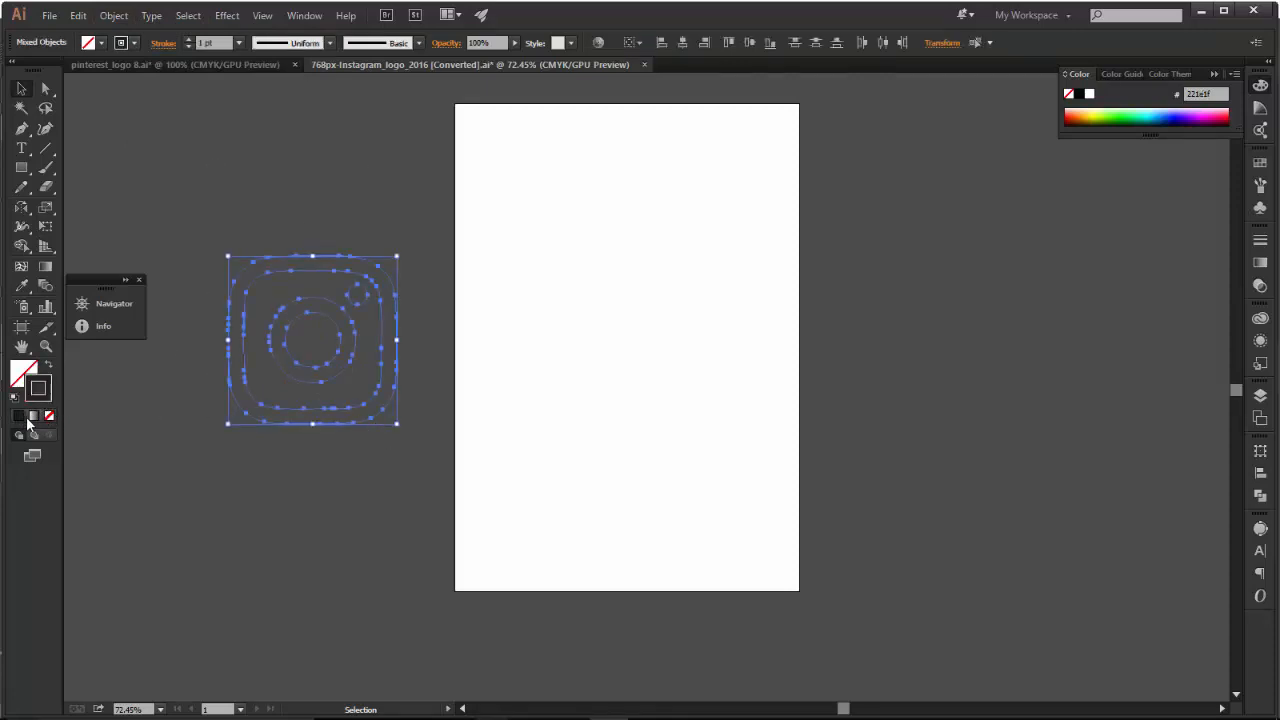
pyautogui.click(143, 432)
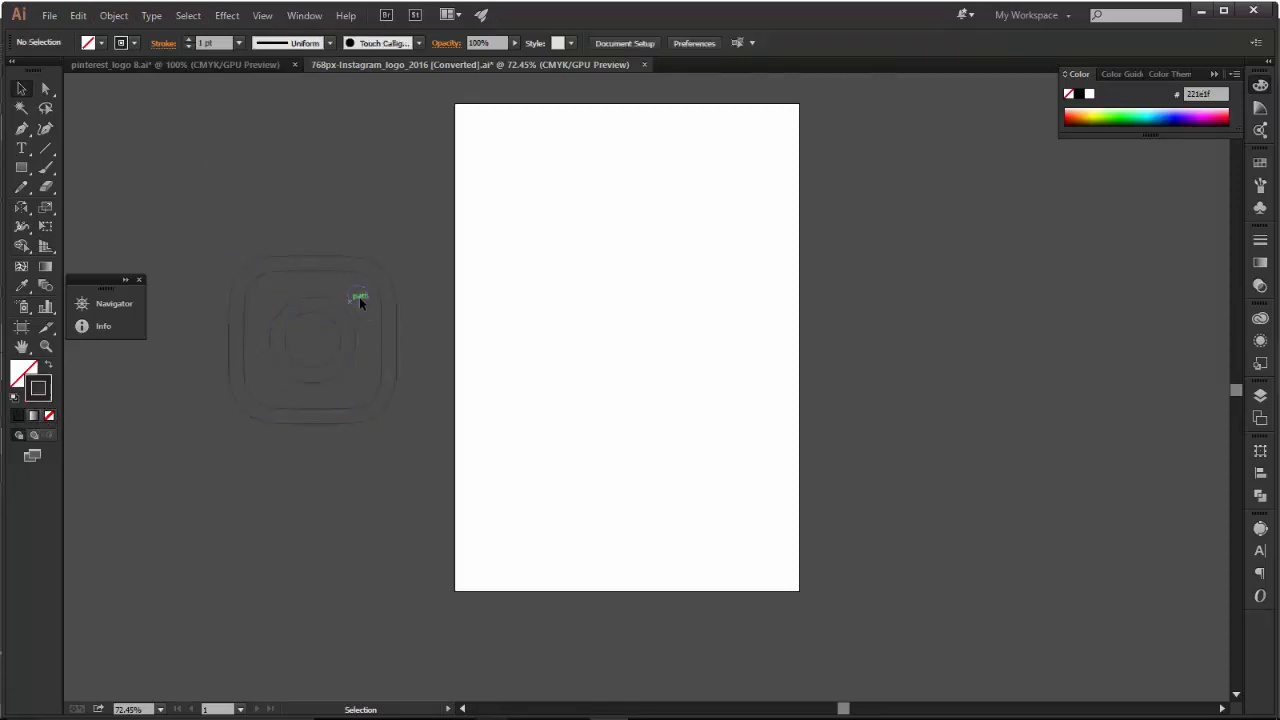
# Isolate the lens ring's compound path and delete its inner circle.
pyautogui.click(364, 303)
pyautogui.doubleClick(352, 321)
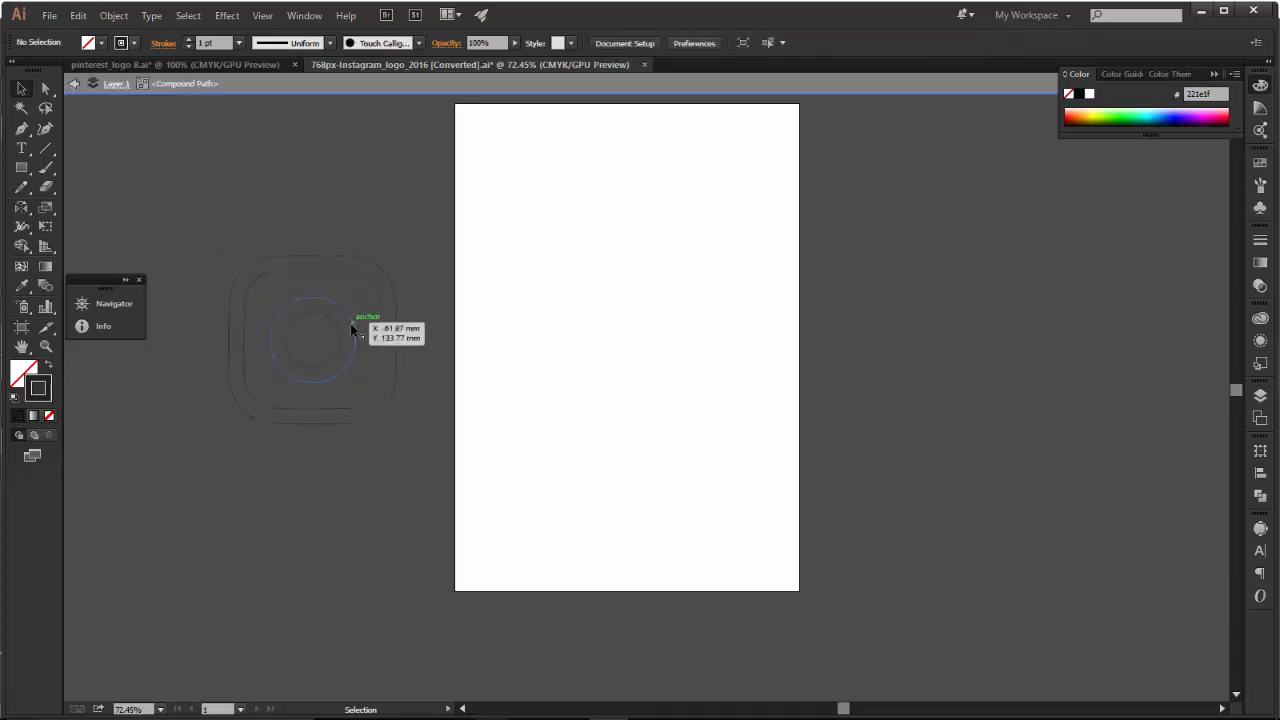
pyautogui.click(346, 330)
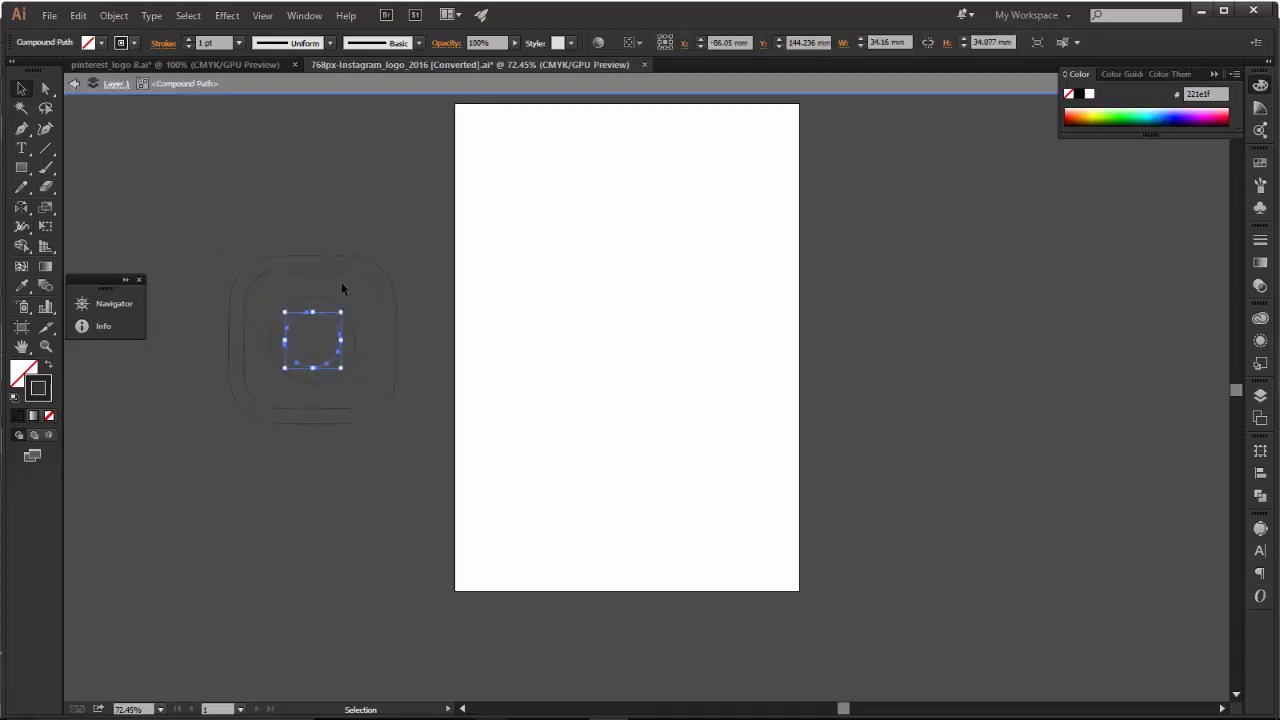
pyautogui.click(341, 284)
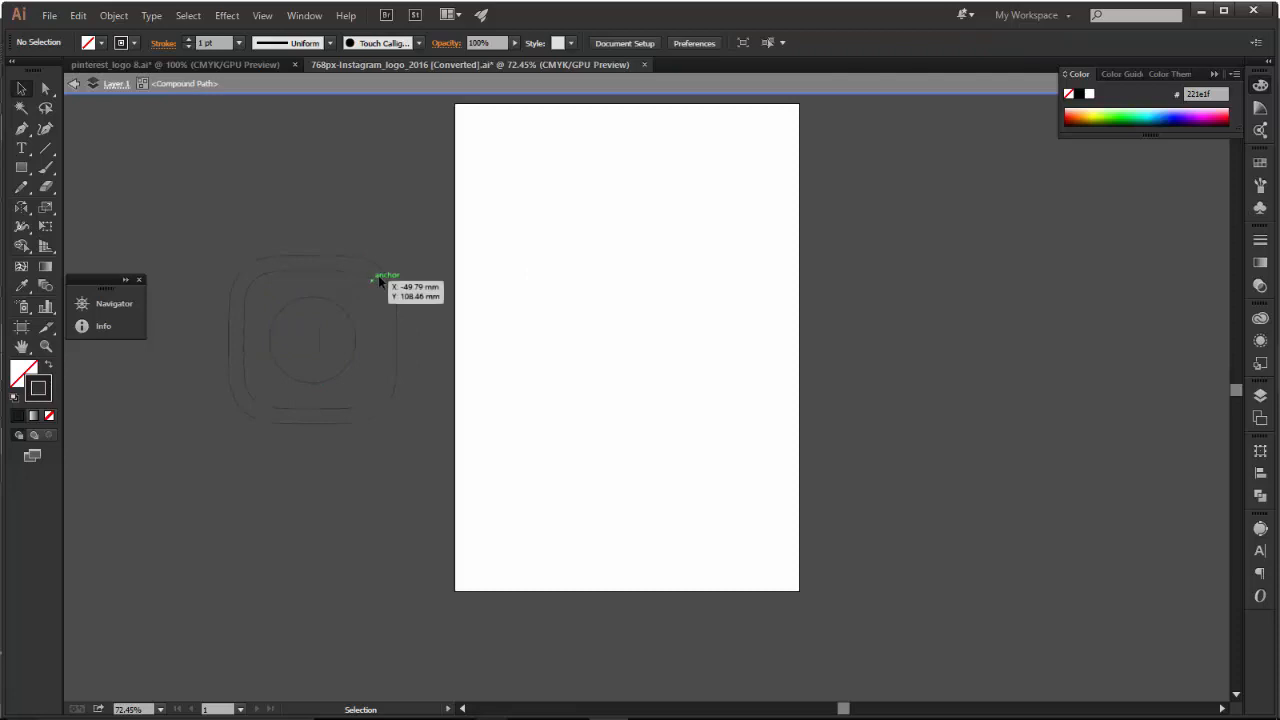
# Isolate the rounded square's compound path, delete its outer contour and leave isolation mode.
pyautogui.doubleClick(389, 276)
pyautogui.click(394, 275)
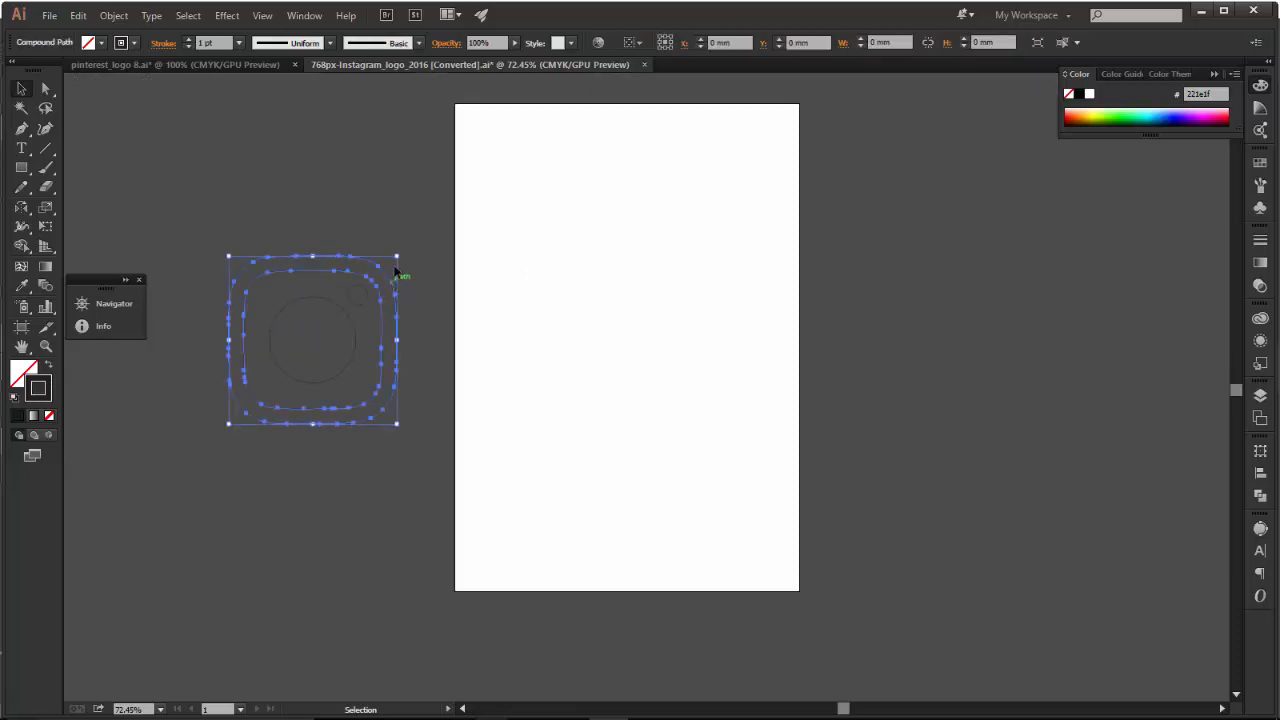
pyautogui.click(431, 259)
pyautogui.doubleClick(396, 286)
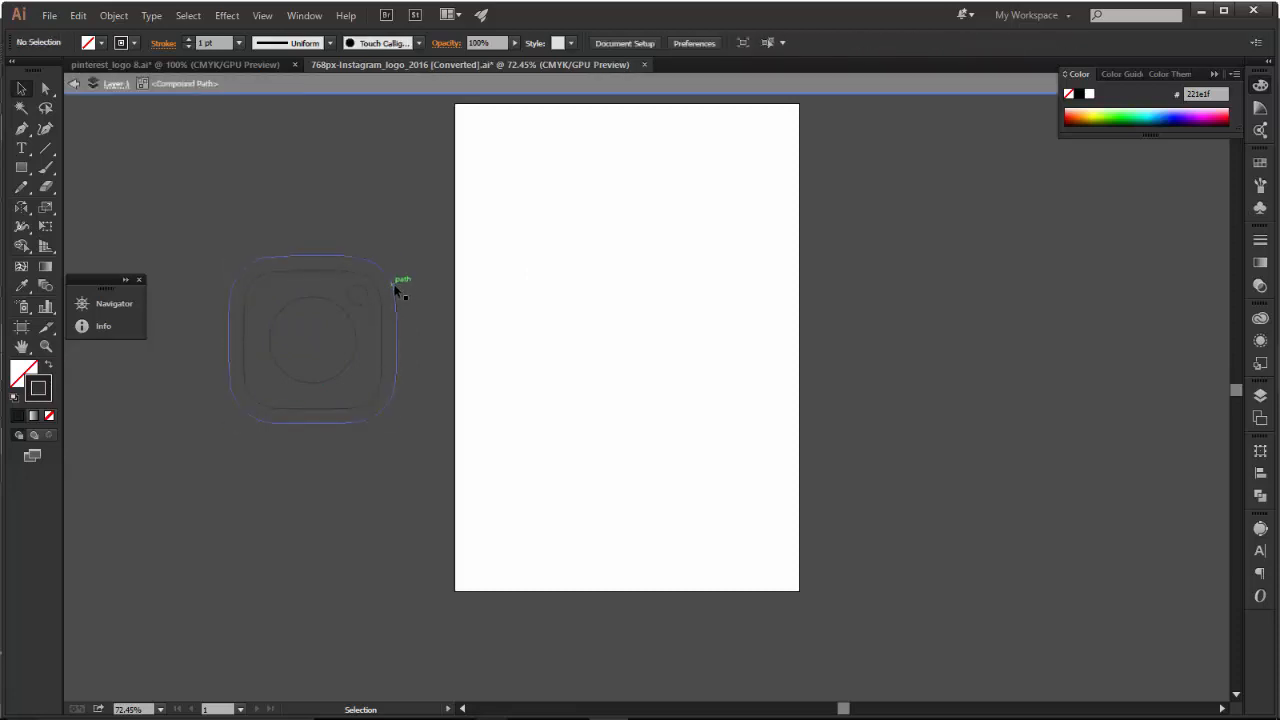
pyautogui.click(394, 279)
pyautogui.doubleClick(388, 221)
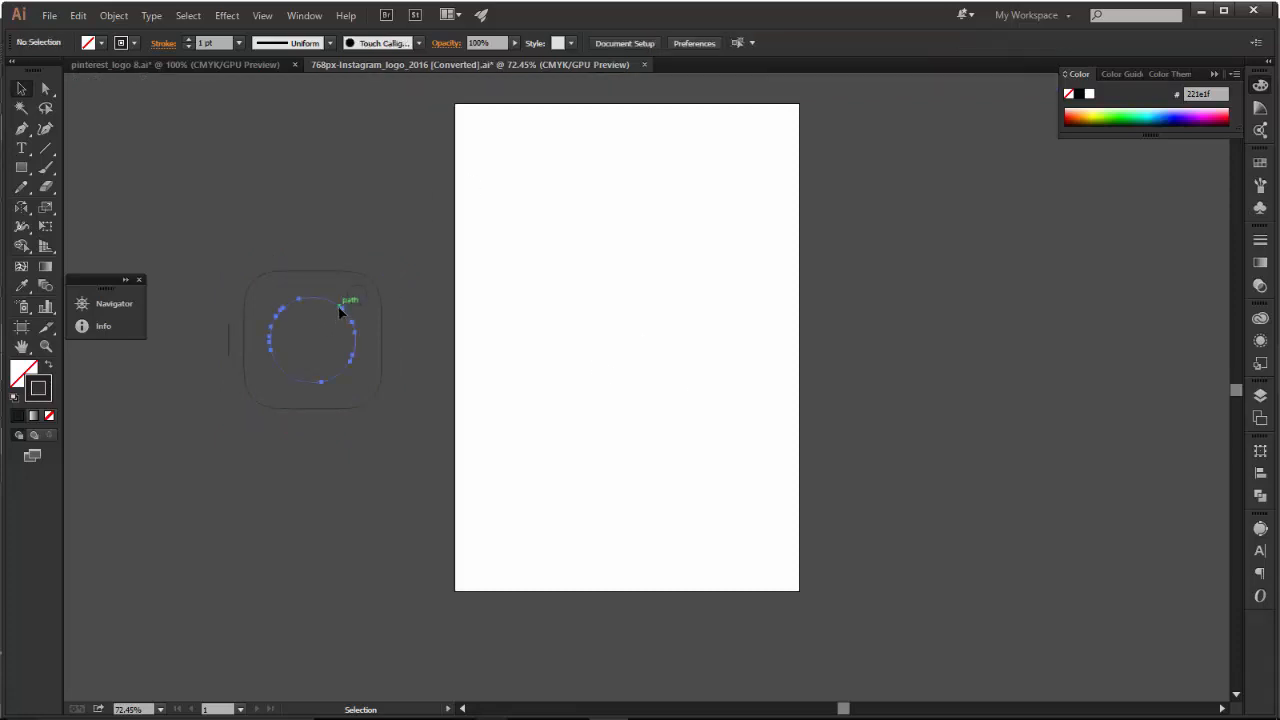
# Scale the lens circle down about its centre to about 42 mm wide.
pyautogui.click(340, 312)
pyautogui.moveTo(357, 296); pyautogui.dragTo(350, 300)
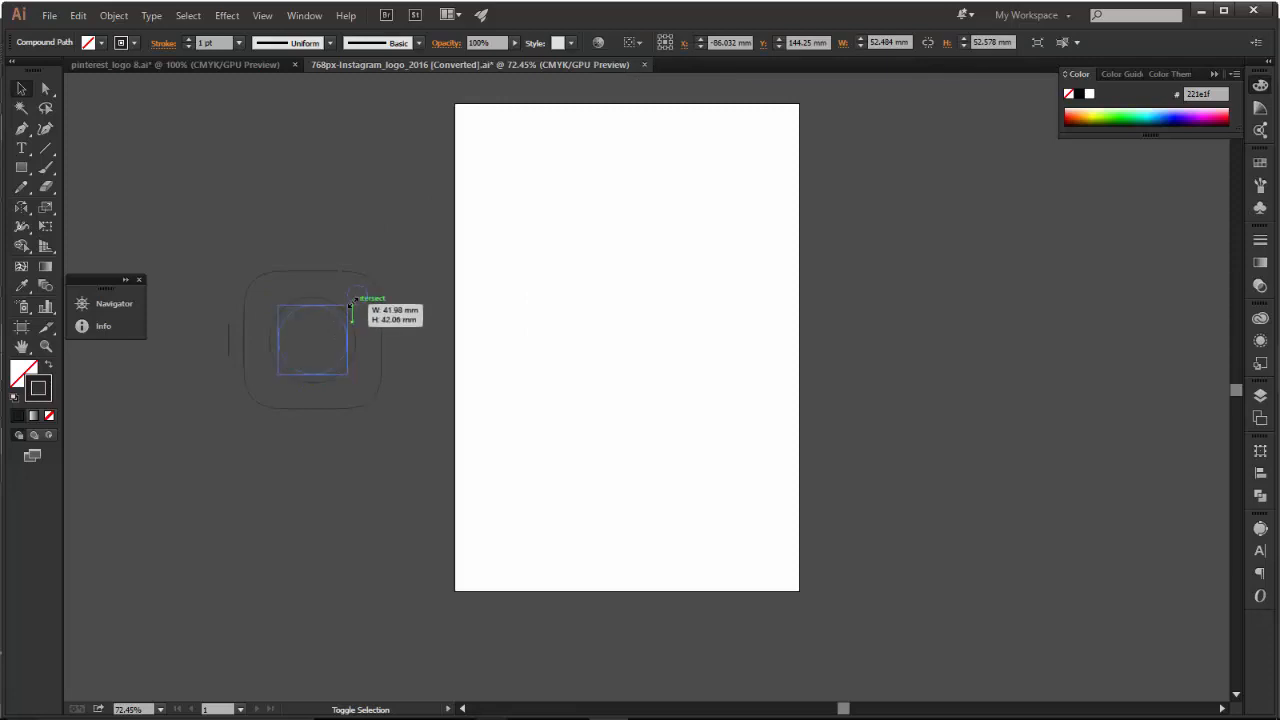
# Select the clean Instagram outlines on the artboard to inspect them, and delete the traced outlines beside the artboard.
pyautogui.click(515, 253)
pyautogui.moveTo(472, 168); pyautogui.dragTo(743, 458)
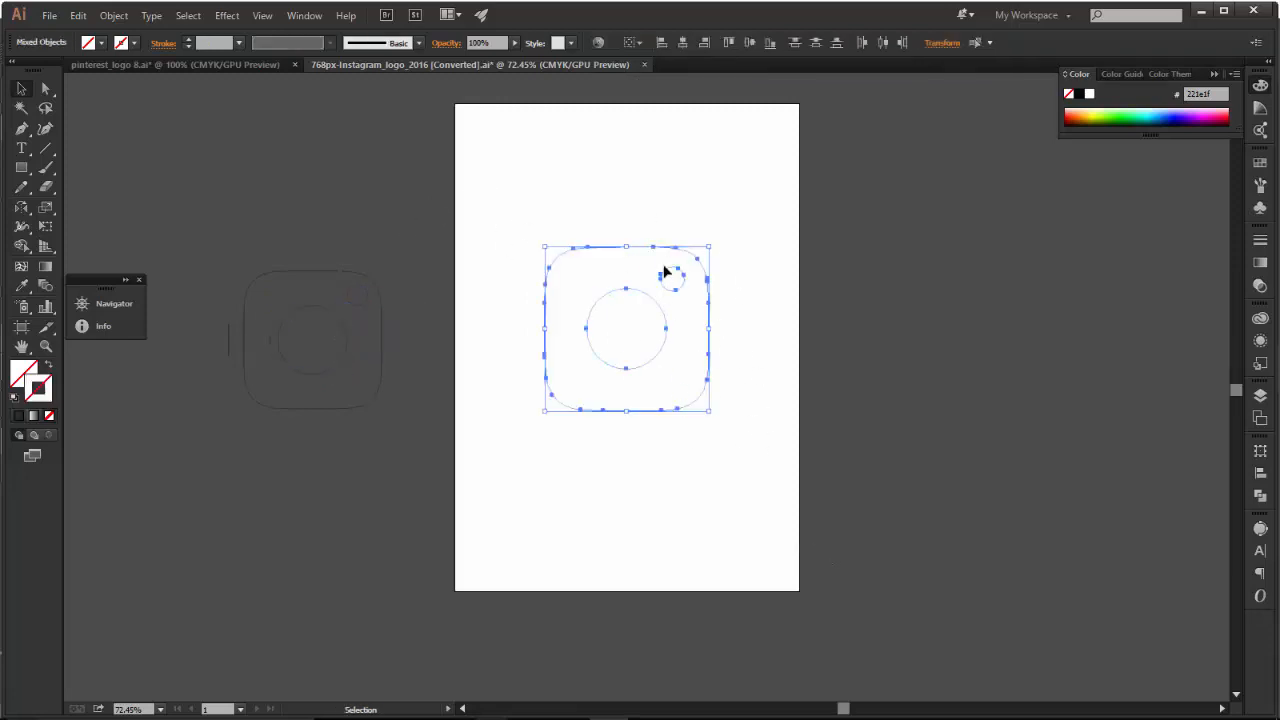
pyautogui.moveTo(175, 208); pyautogui.dragTo(421, 512)
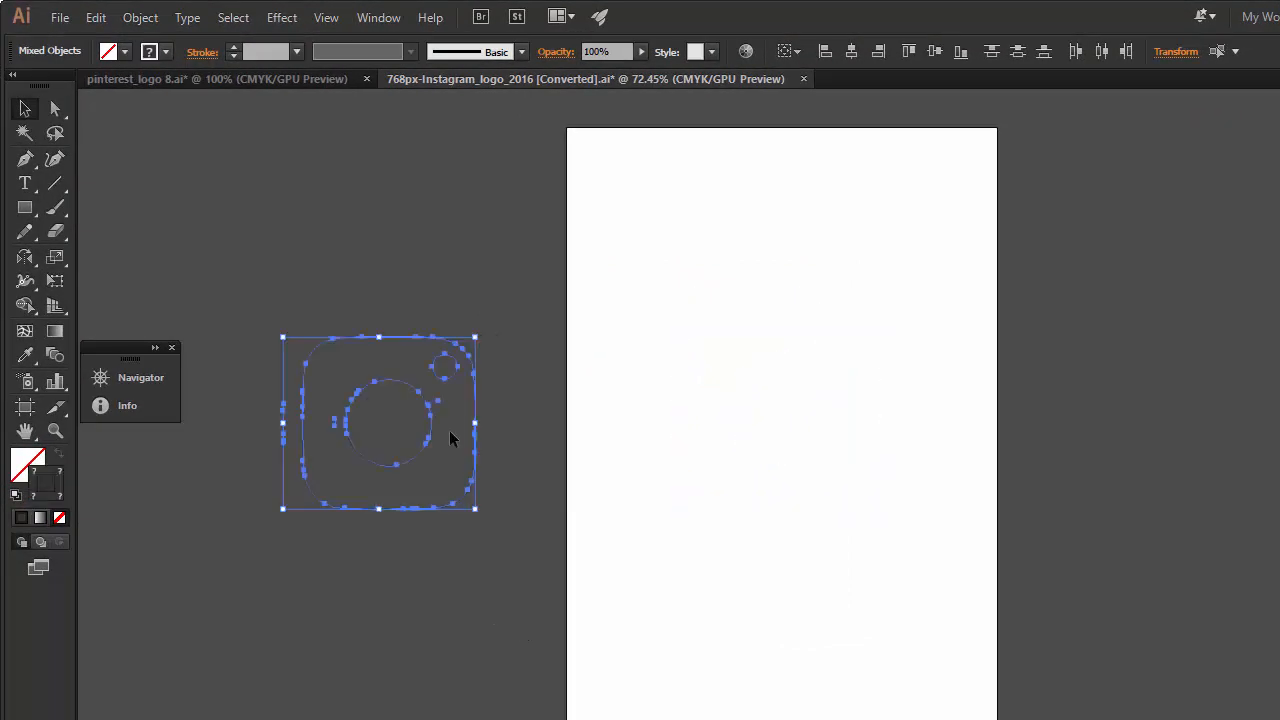
pyautogui.press('Delete')
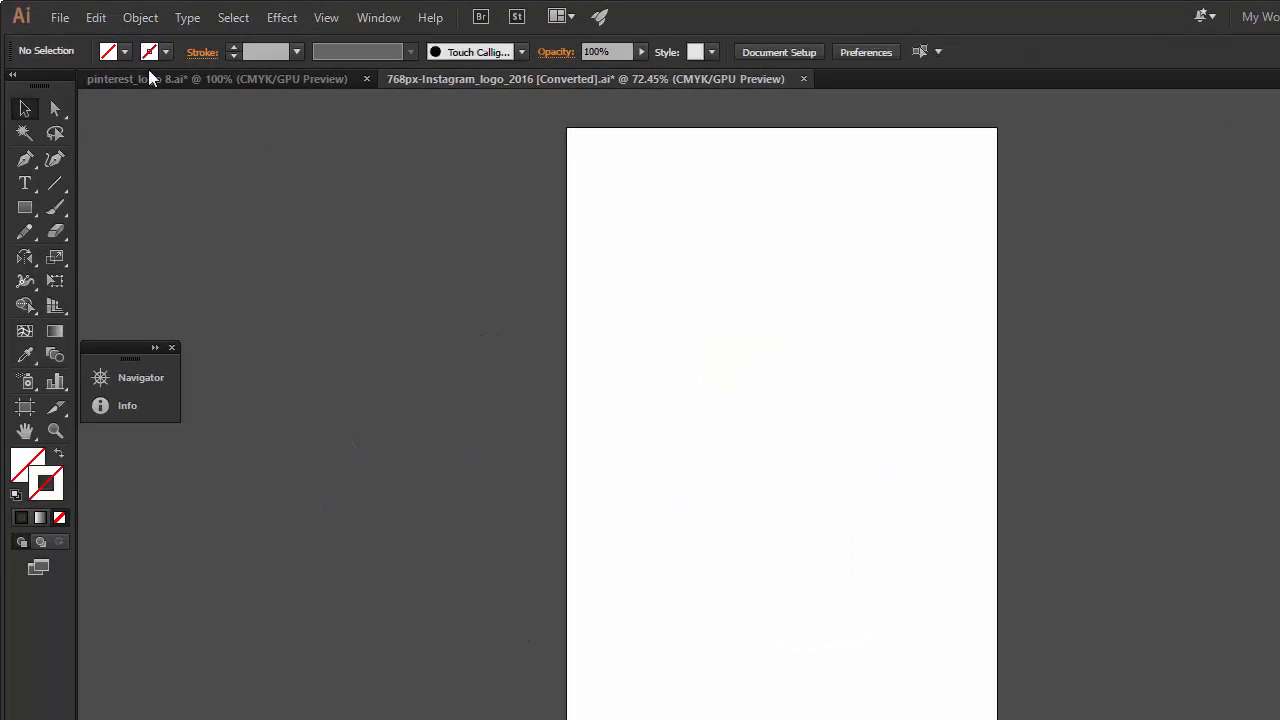
pyautogui.click(57, 17)
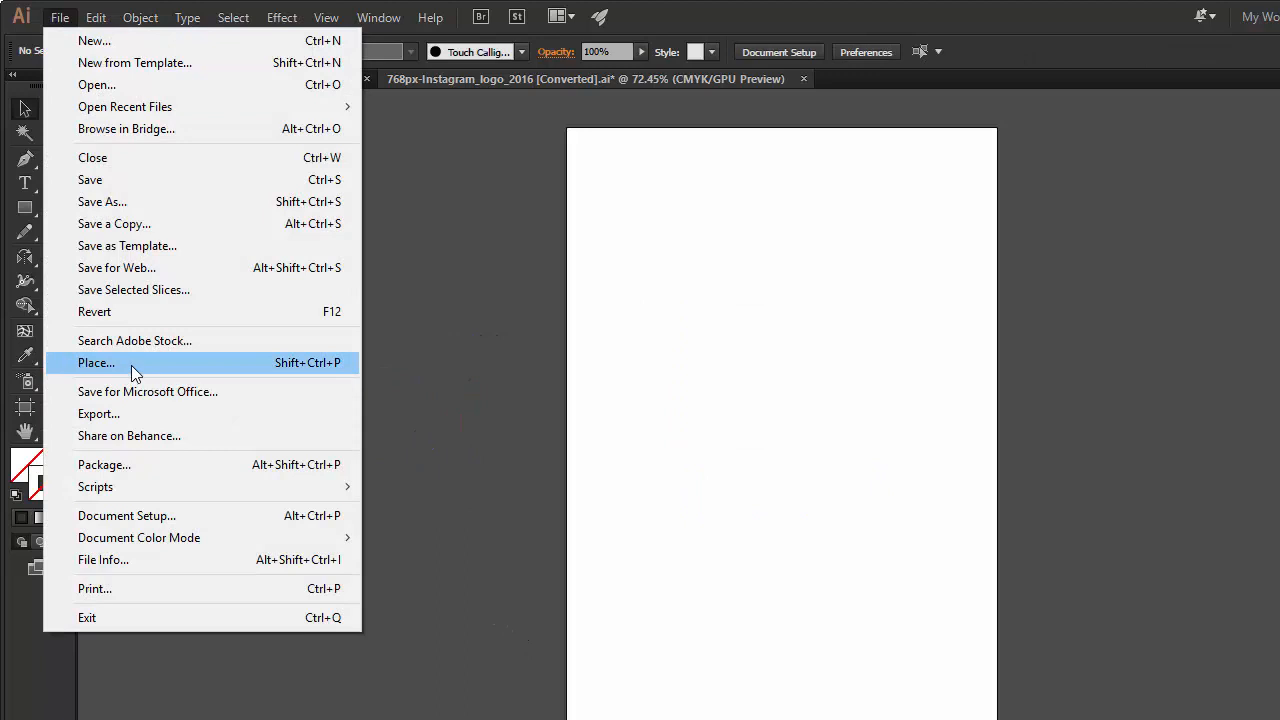
pyautogui.click(144, 414)
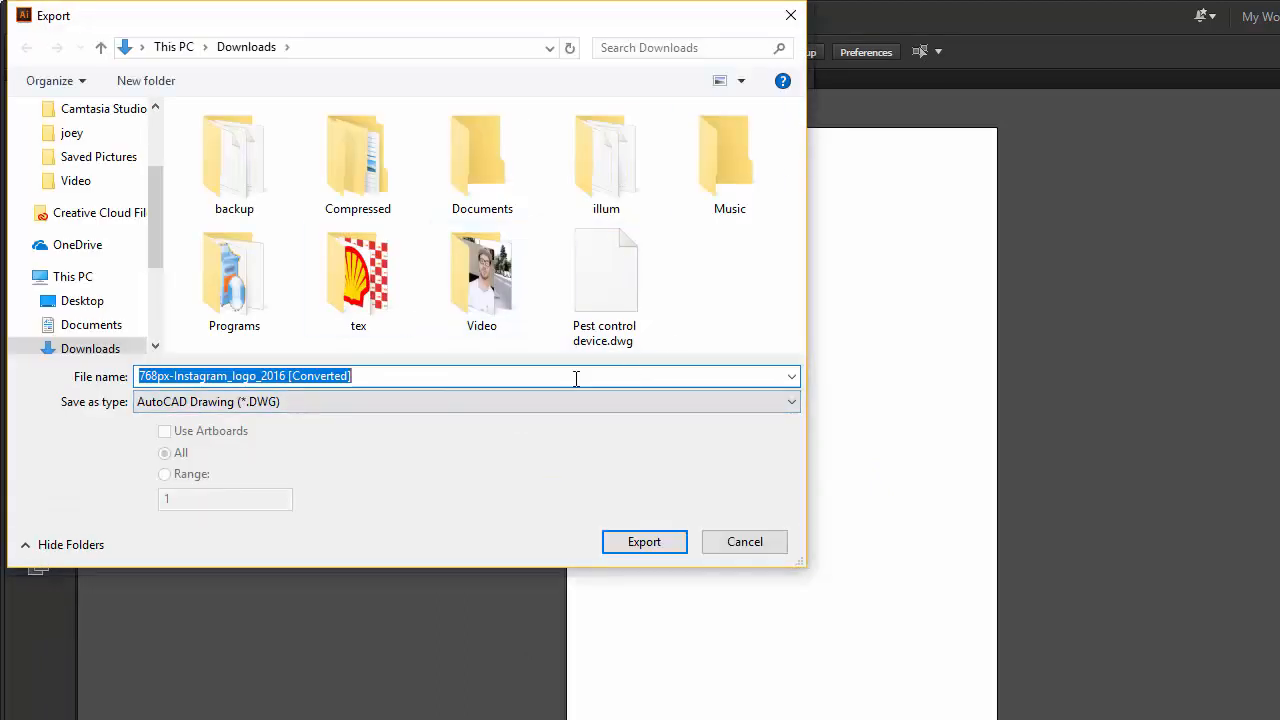
pyautogui.click(612, 540)
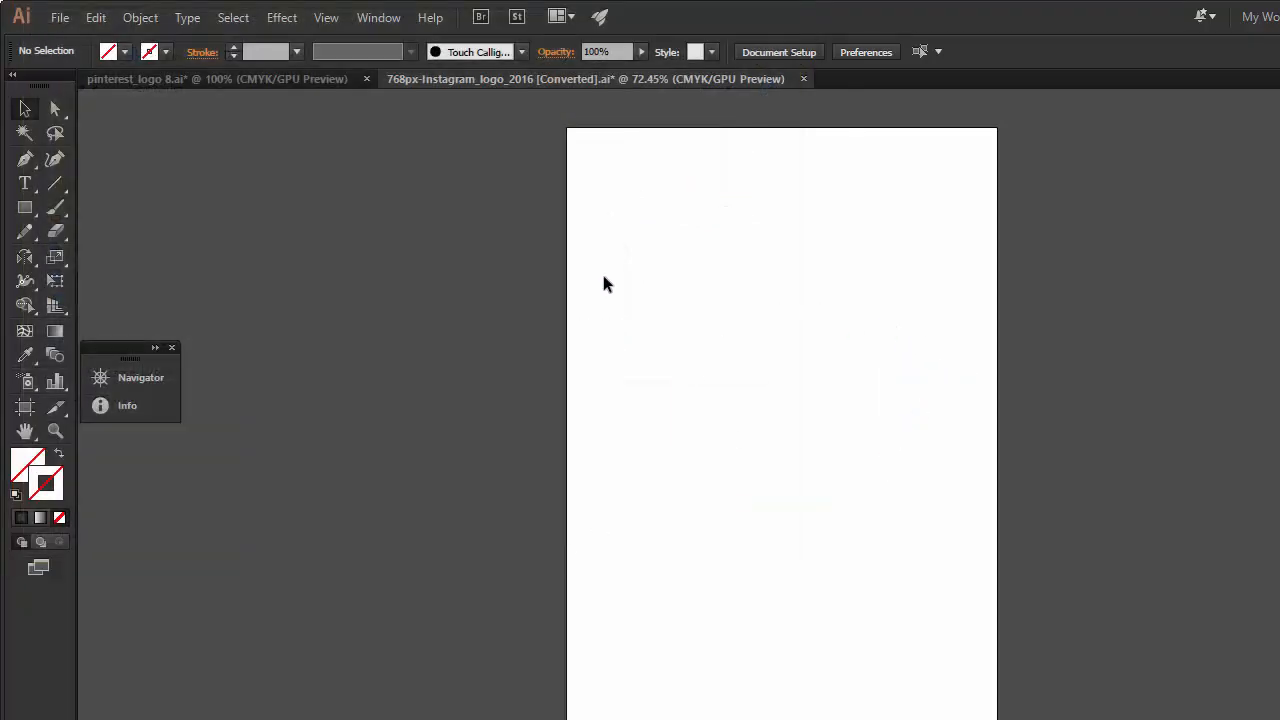
# Look through the Illustrator files in the Downloads folder via the Save As dialog.
pyautogui.click(62, 19)
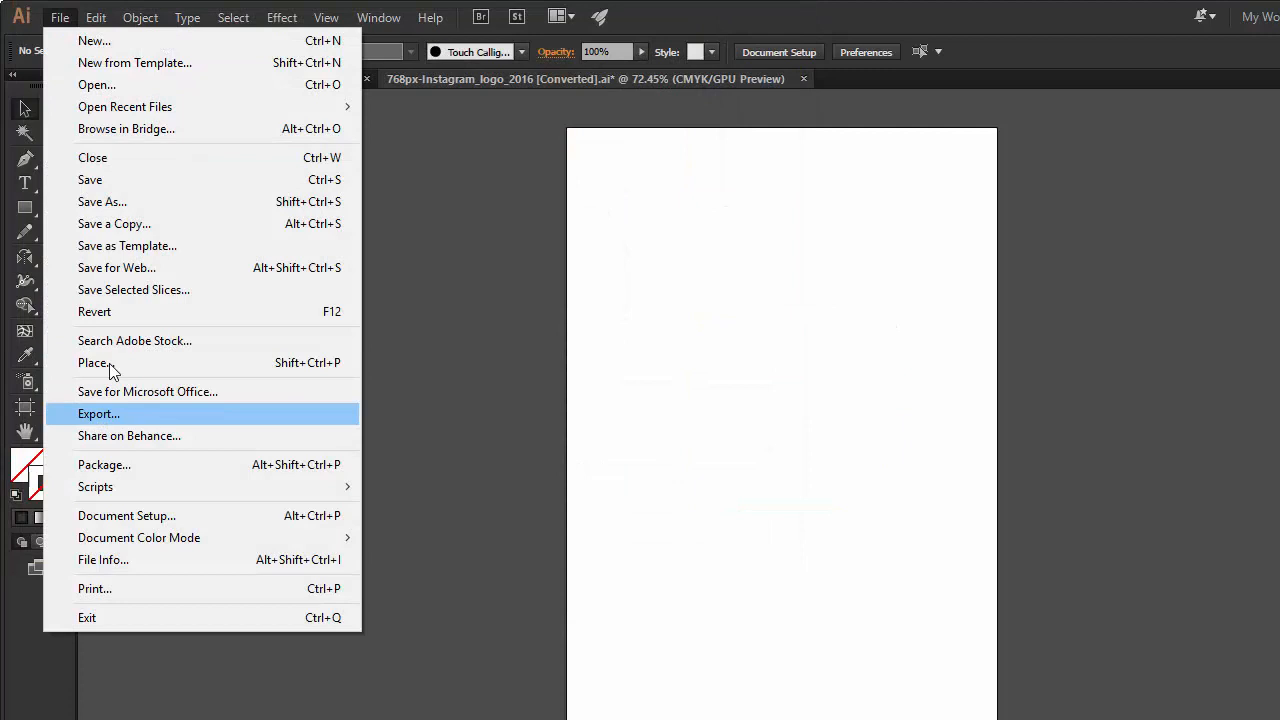
pyautogui.click(126, 201)
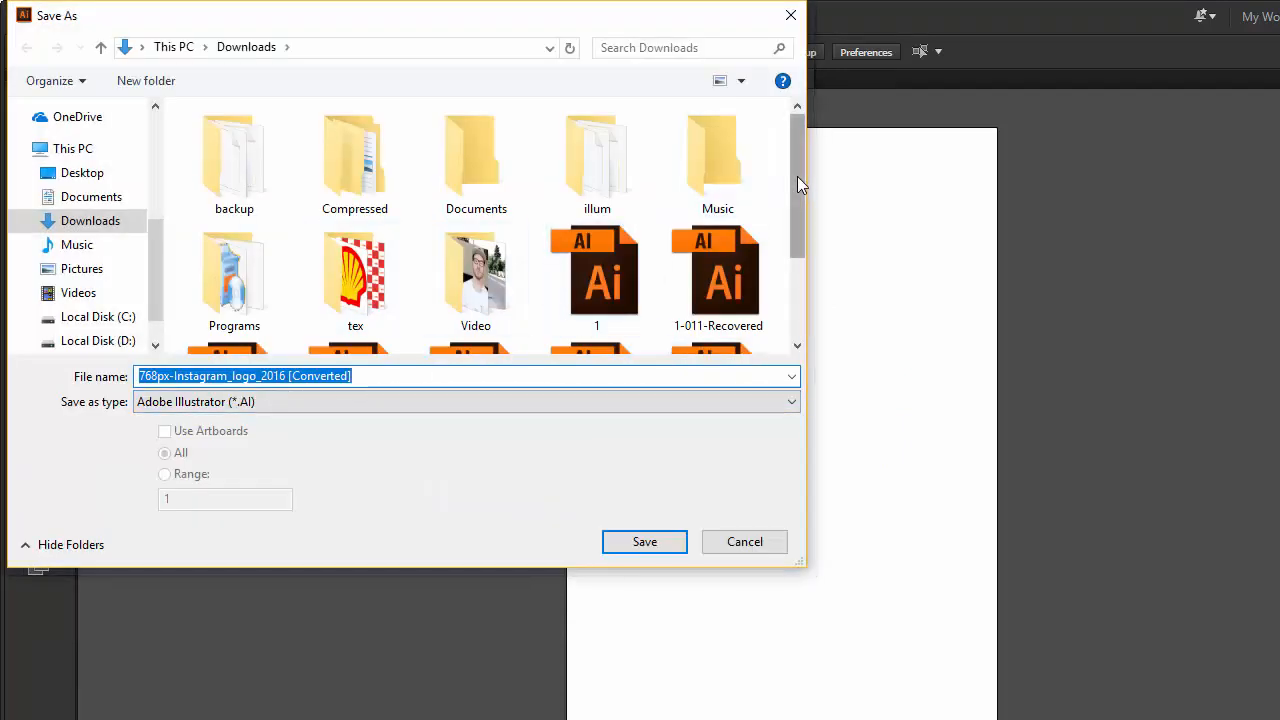
pyautogui.moveTo(798, 184); pyautogui.dragTo(801, 271)
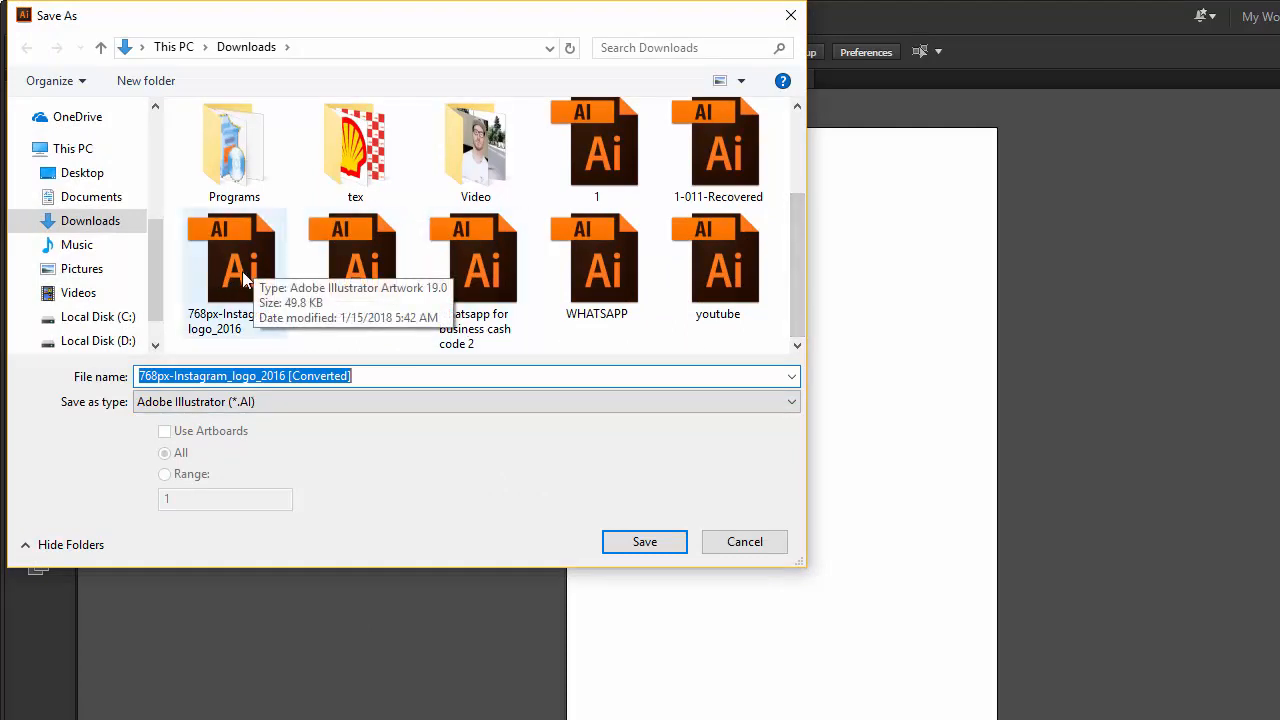
pyautogui.click(644, 541)
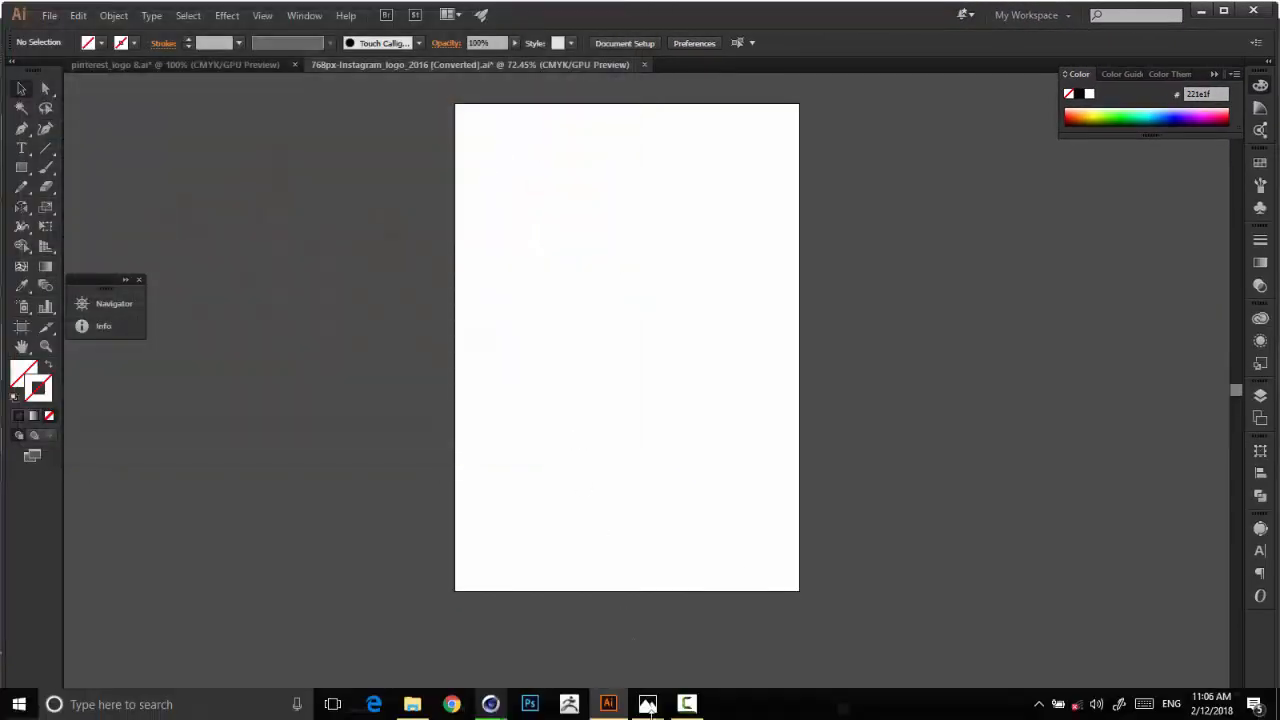
# Switch to the Pinterest logo scene in Cinema 4D and try to merge a file into it.
pyautogui.moveTo(490, 704)
pyautogui.click(455, 610)
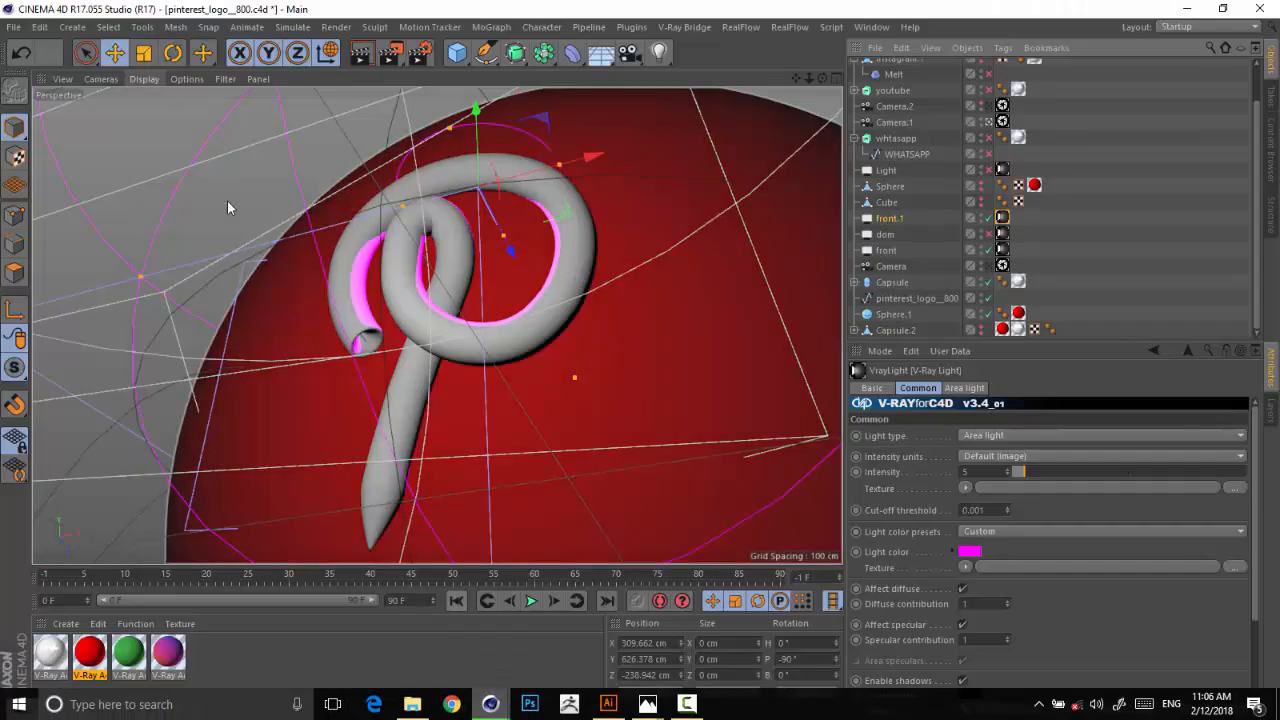
pyautogui.click(14, 26)
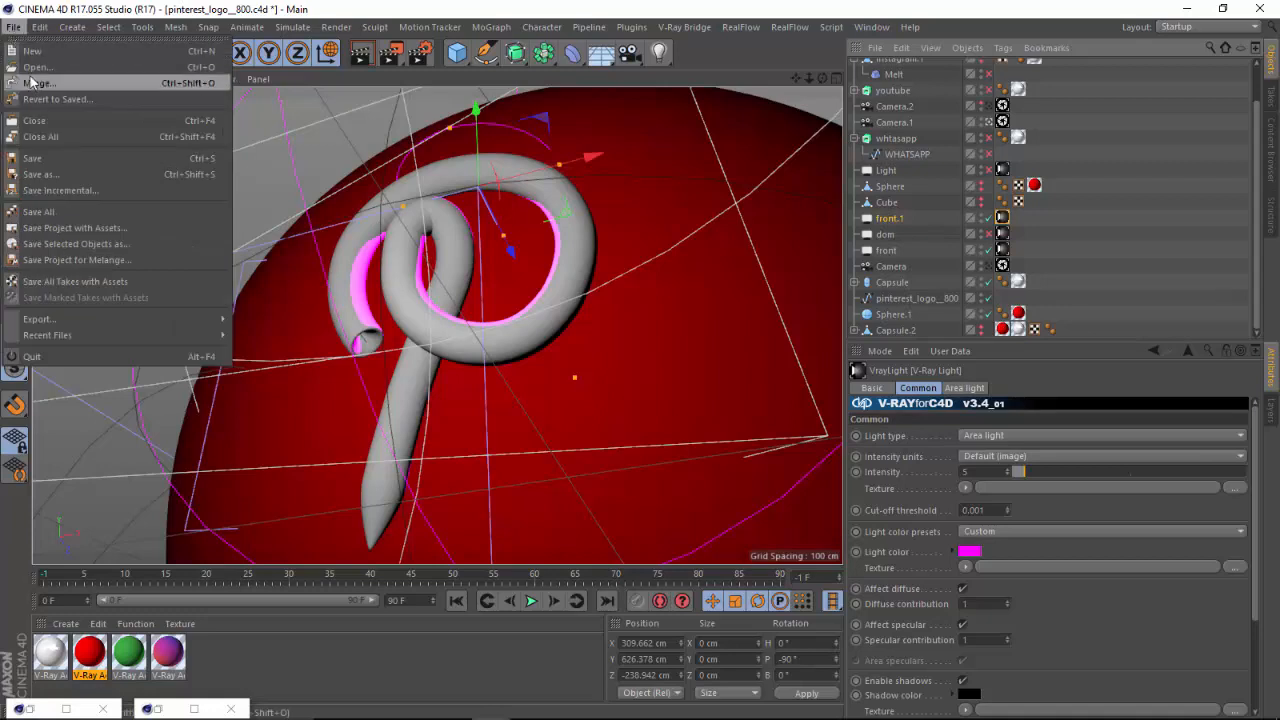
pyautogui.click(30, 82)
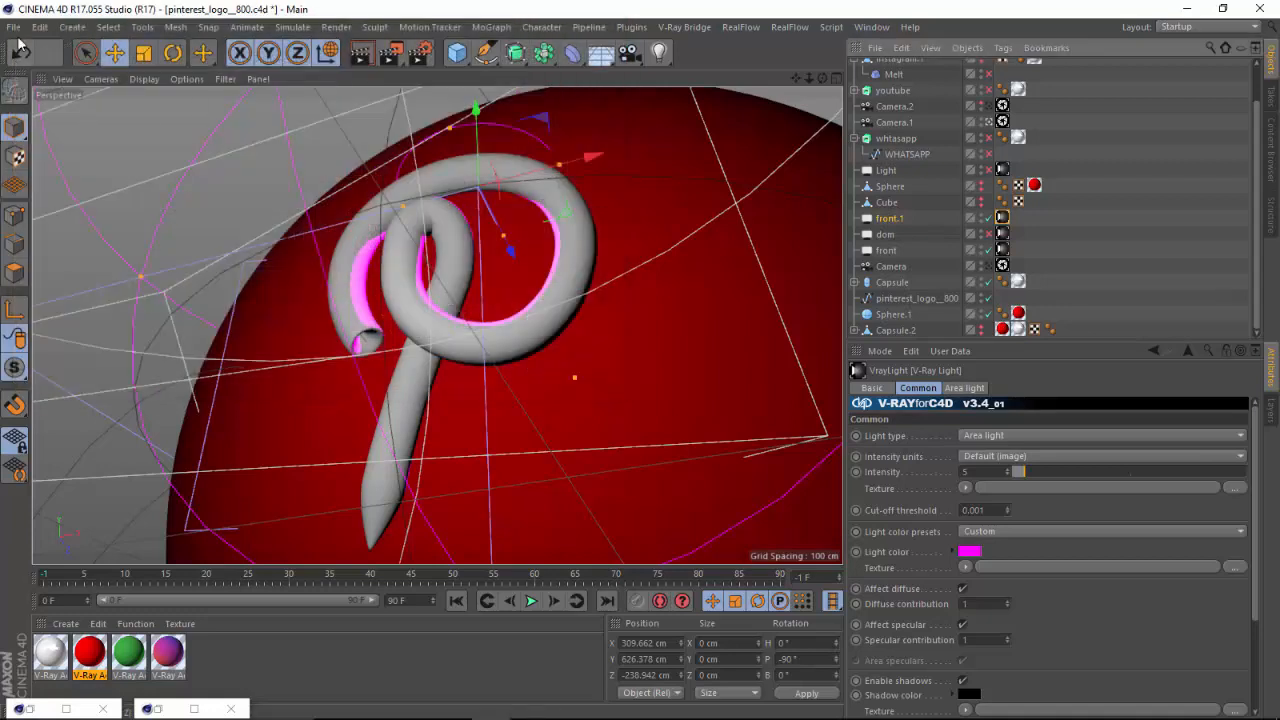
# Open the Illustrator file 768px-Instagram_logo_2016 from the Downloads folder at scale 1 centimeter with Connect Splines on.
pyautogui.click(14, 26)
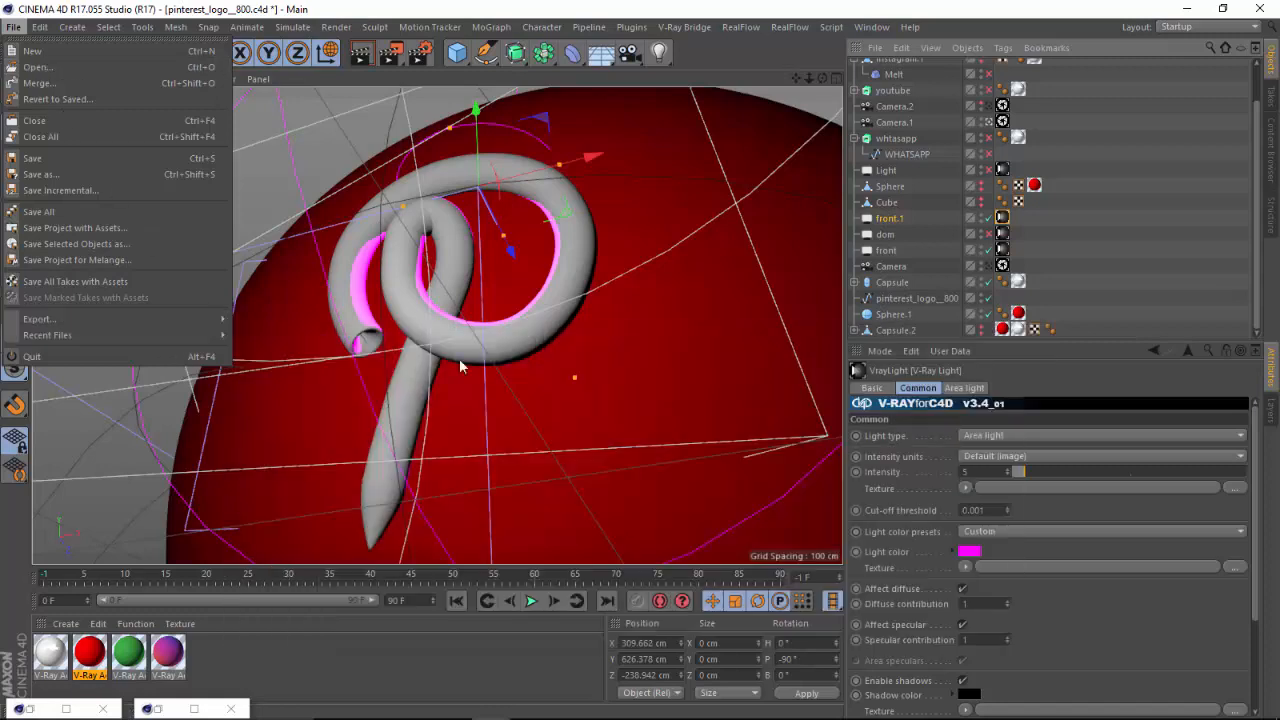
pyautogui.moveTo(195, 332)
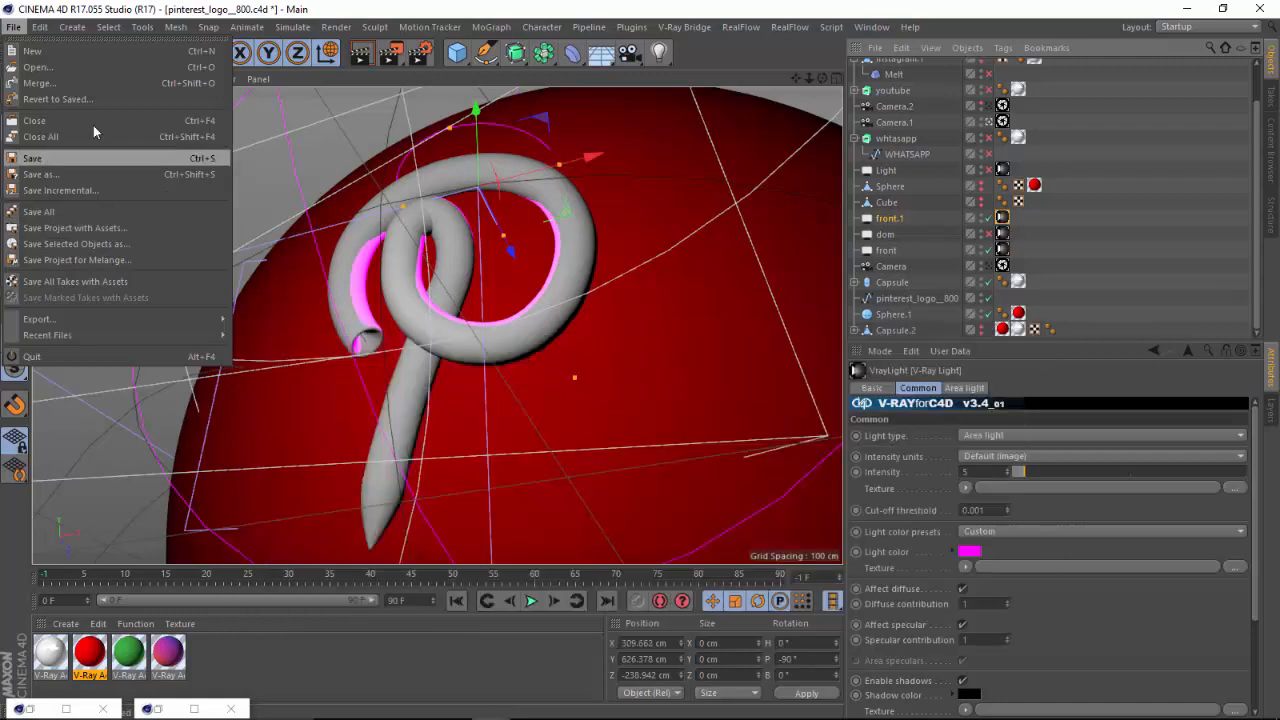
pyautogui.click(68, 67)
pyautogui.scroll(-2, 619, 172)
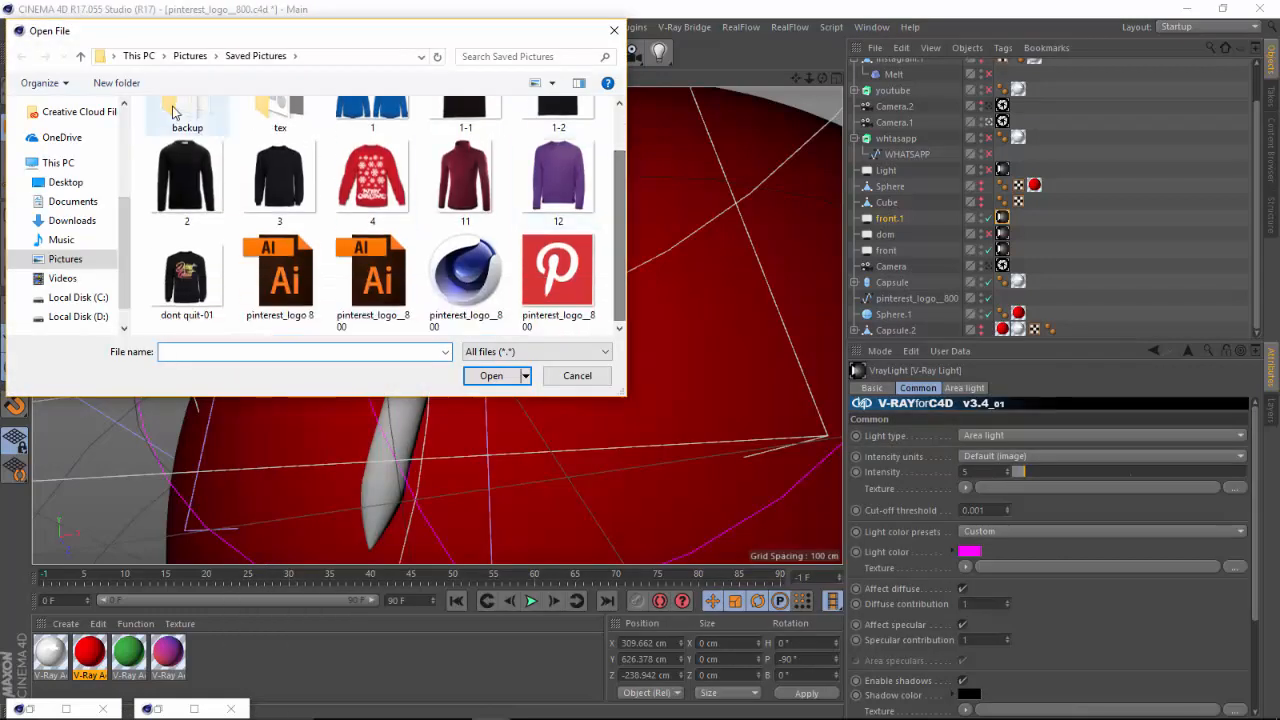
pyautogui.click(81, 56)
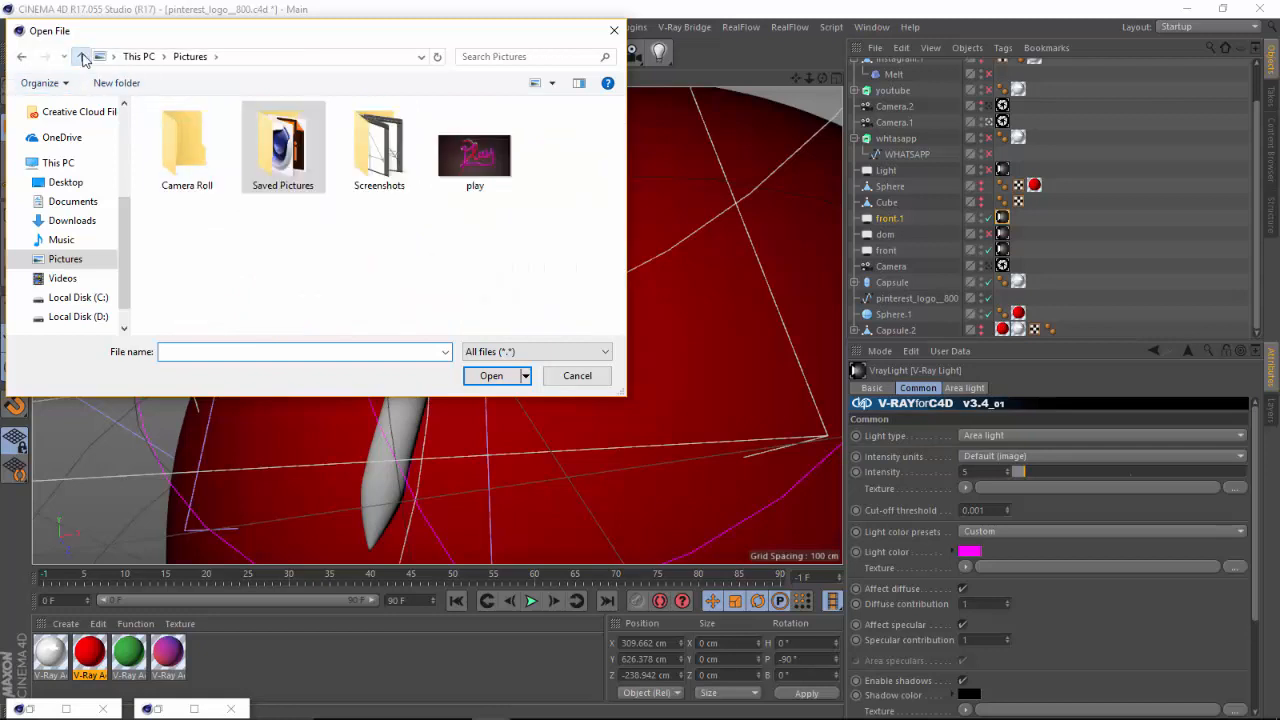
pyautogui.click(81, 56)
pyautogui.click(60, 220)
pyautogui.moveTo(621, 148)
pyautogui.mouseDown()
pyautogui.moveTo(621, 186)
pyautogui.moveTo(621, 160)
pyautogui.mouseUp()
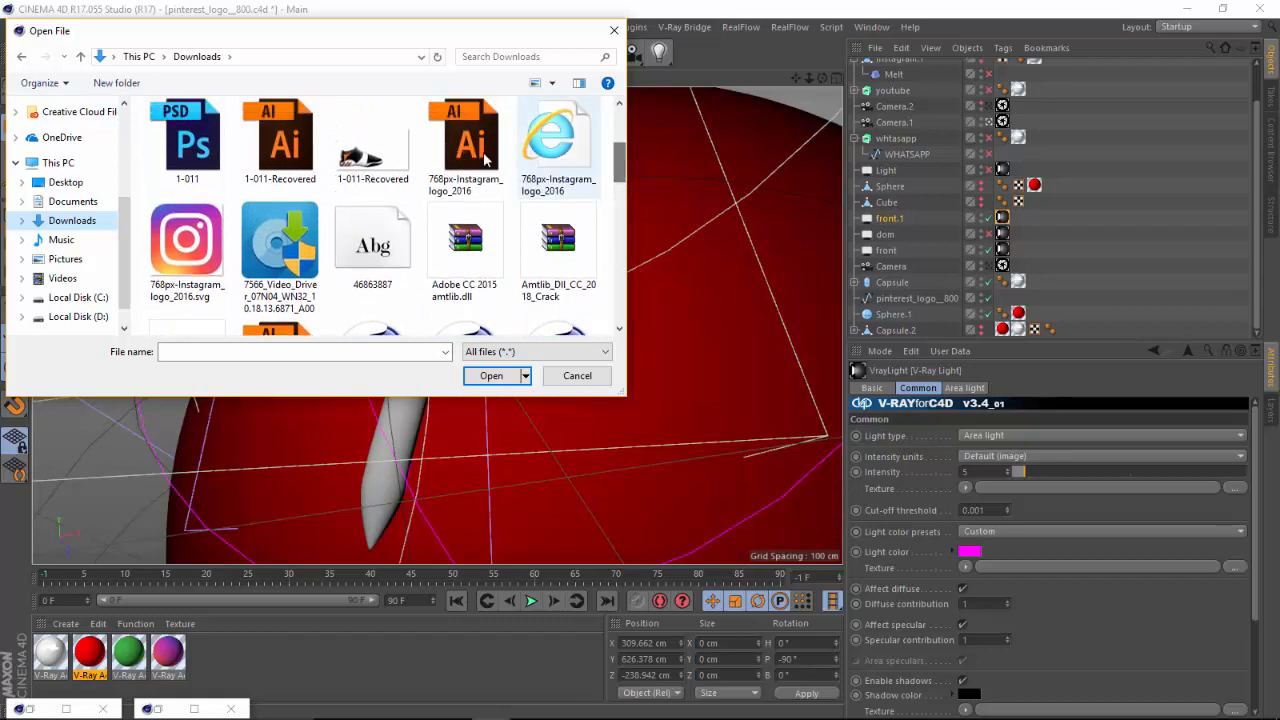
pyautogui.click(449, 147)
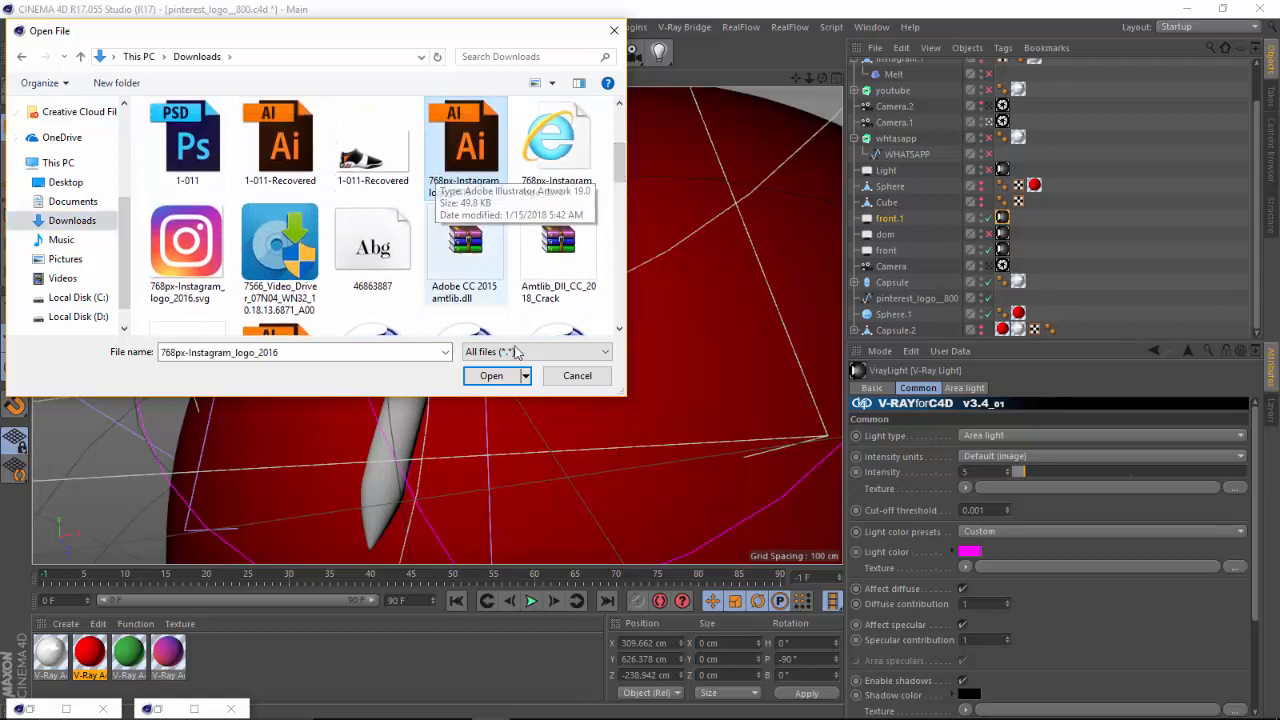
pyautogui.click(505, 375)
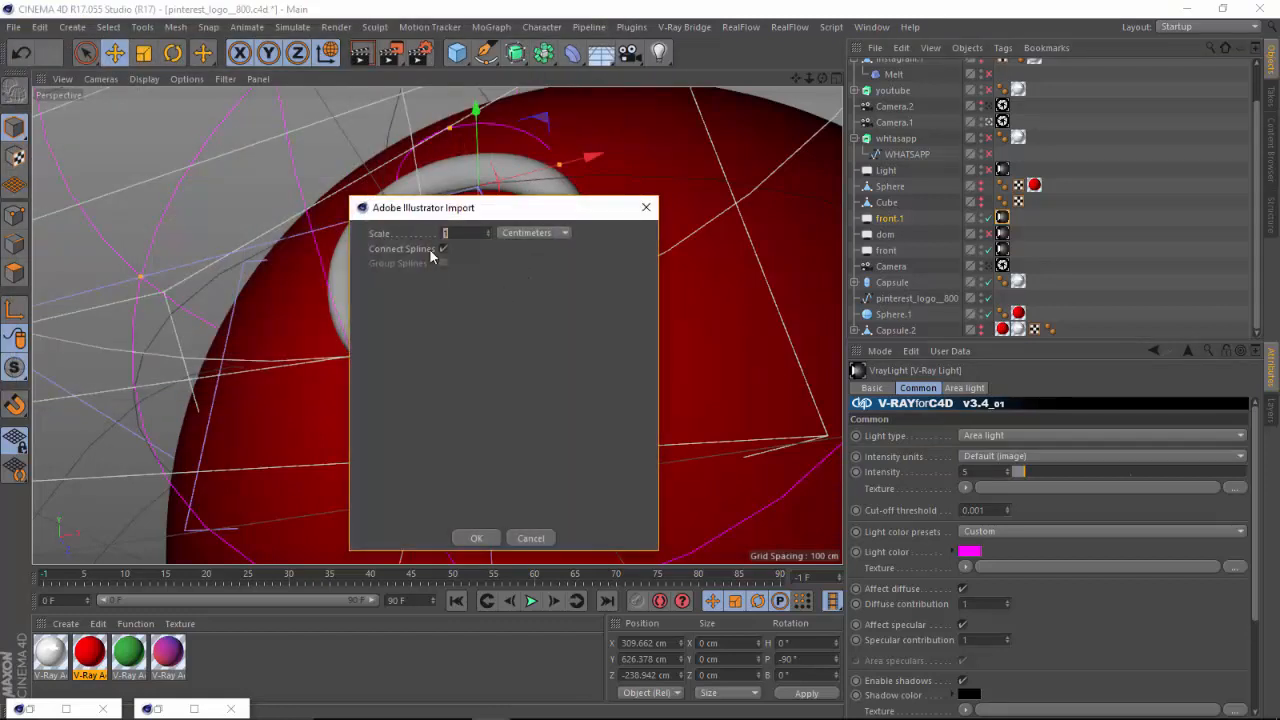
pyautogui.click(480, 538)
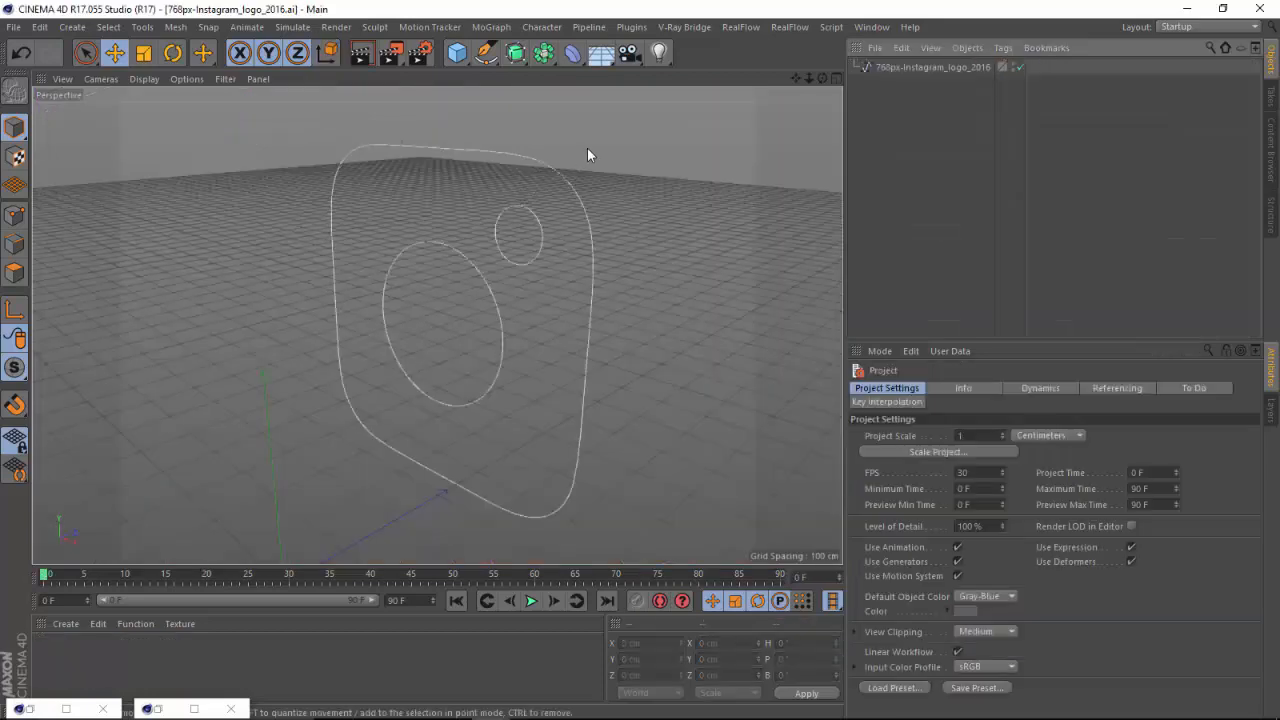
# Try to select the individual outlines of the connected logo spline, and undo the selection changes.
pyautogui.moveTo(825, 79)
pyautogui.mouseDown()
pyautogui.moveTo(720, 103)
pyautogui.moveTo(840, 58)
pyautogui.moveTo(871, 60)
pyautogui.moveTo(845, 69)
pyautogui.mouseUp()
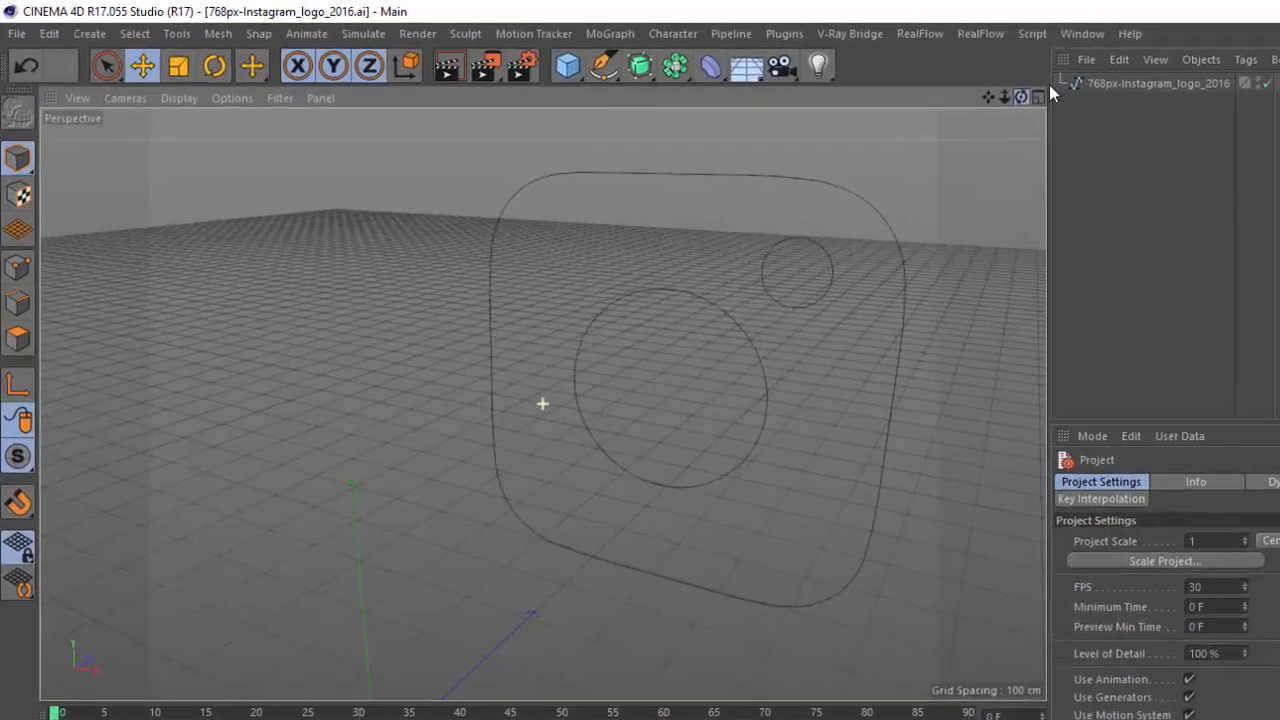
pyautogui.moveTo(1049, 85); pyautogui.dragTo(1155, 103)
pyautogui.click(1179, 86)
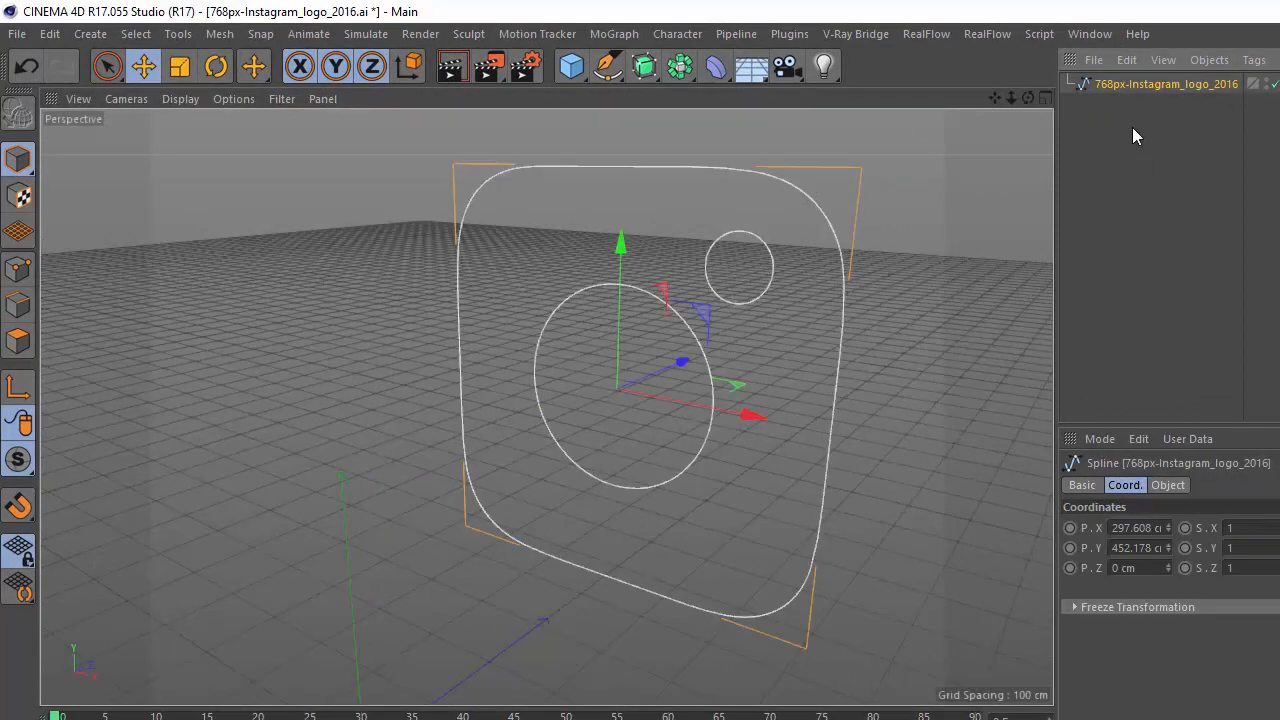
pyautogui.click(901, 277)
pyautogui.click(771, 281)
pyautogui.click(860, 285)
pyautogui.click(838, 312)
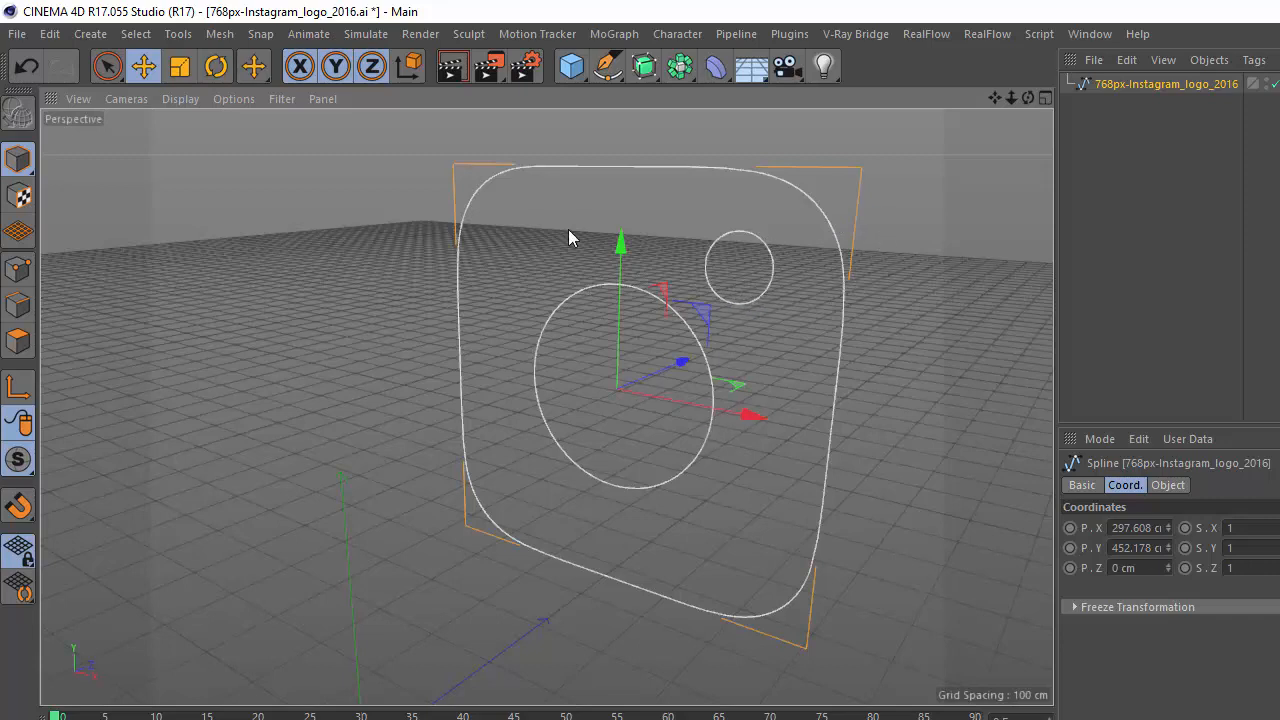
pyautogui.hotkey('ctrl', 'z')
pyautogui.hotkey('ctrl', 'z')
pyautogui.hotkey('ctrl', 'z')
pyautogui.hotkey('ctrl', 'z')
pyautogui.hotkey('ctrl', 'z')
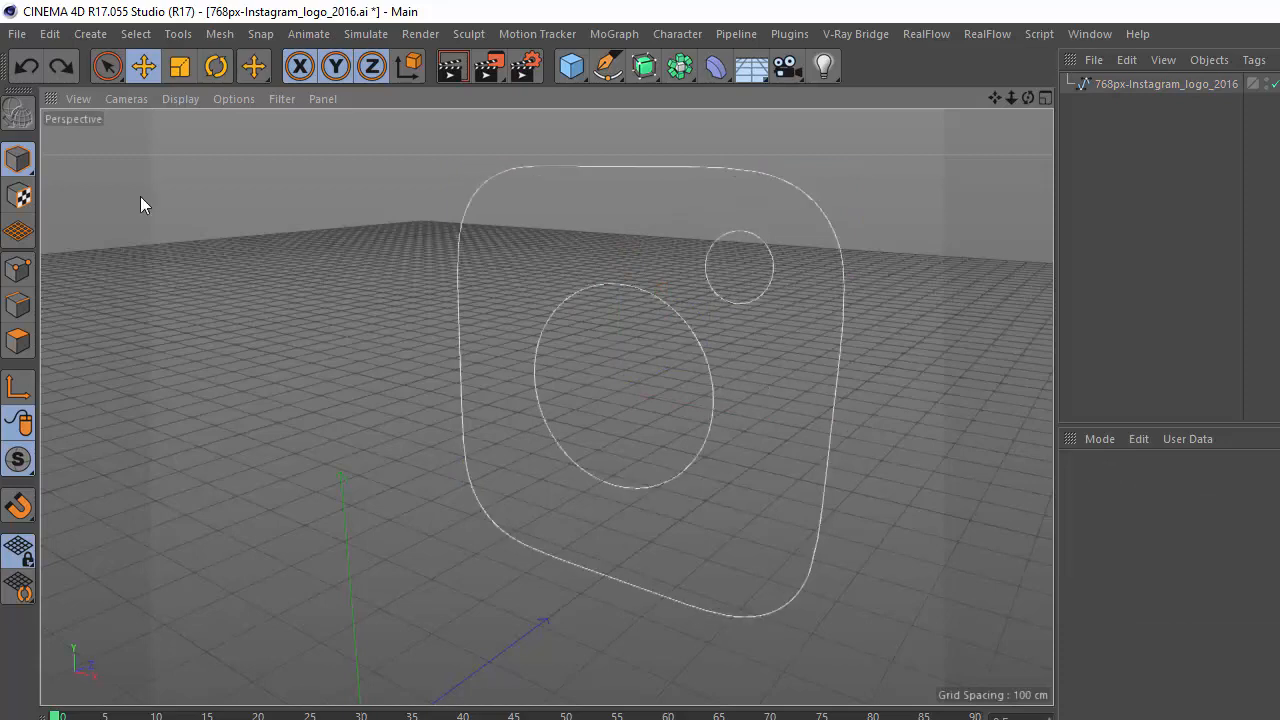
# Open the Illustrator file 768px-Instagram_logo_2016 again at scale 1 centimeter with Connect Splines off and Group Splines on.
pyautogui.click(14, 38)
pyautogui.click(60, 100)
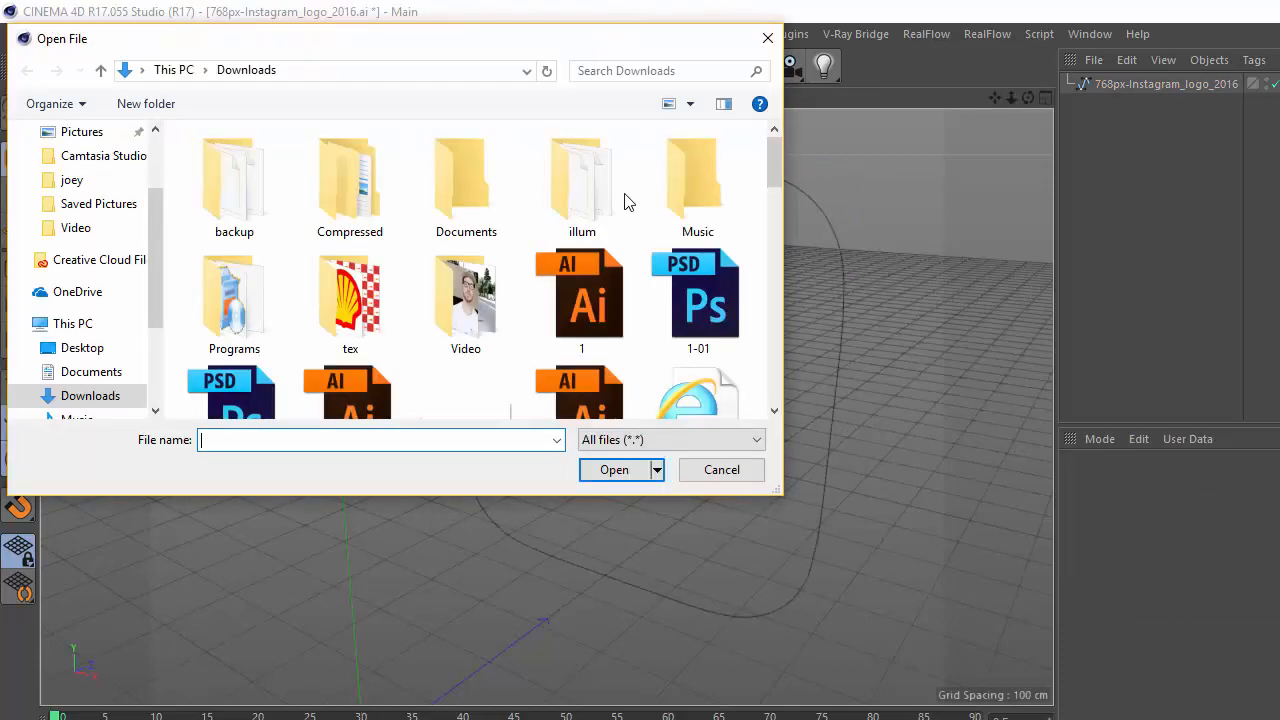
pyautogui.scroll(-1, 773, 189)
pyautogui.scroll(-2, 773, 189)
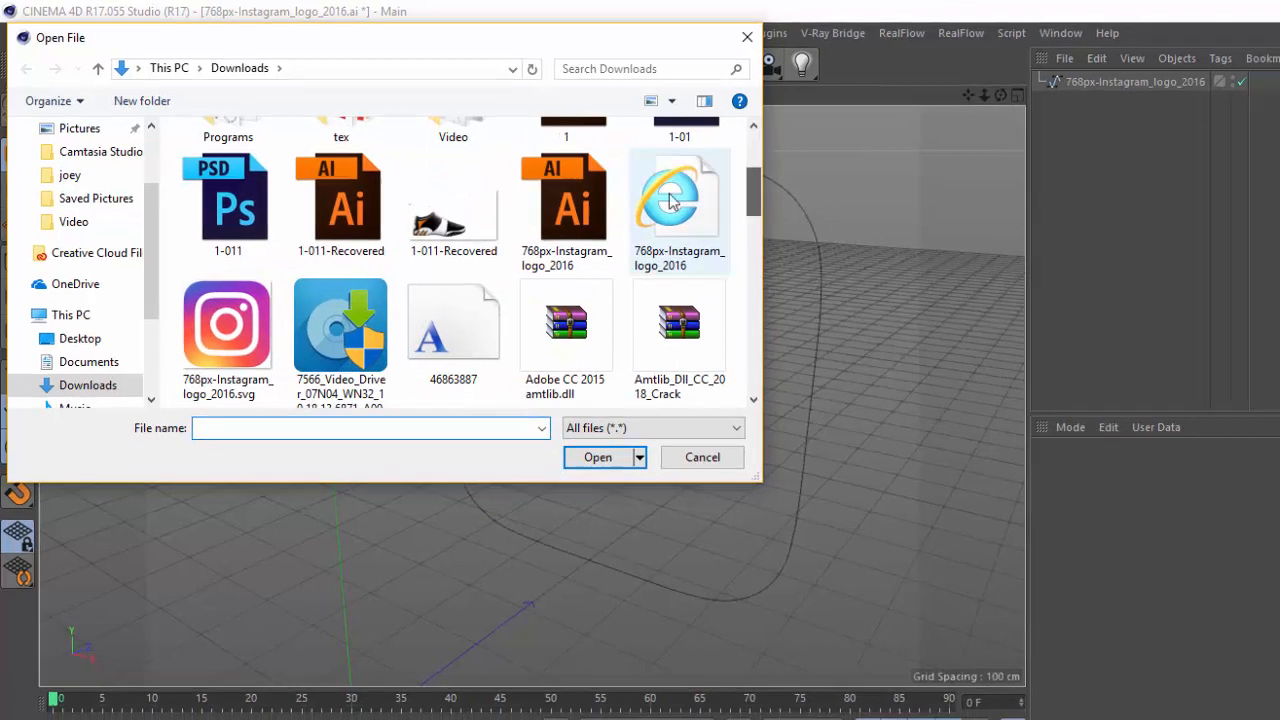
pyautogui.click(581, 240)
pyautogui.click(614, 469)
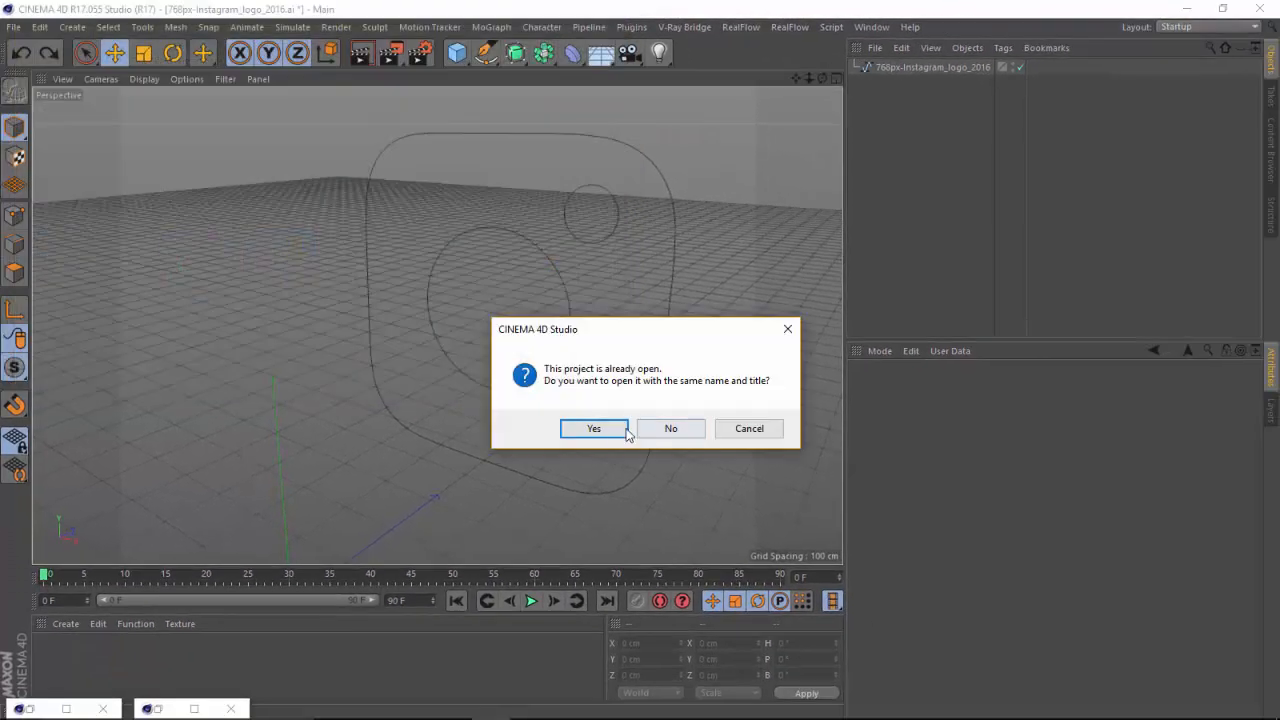
pyautogui.click(625, 429)
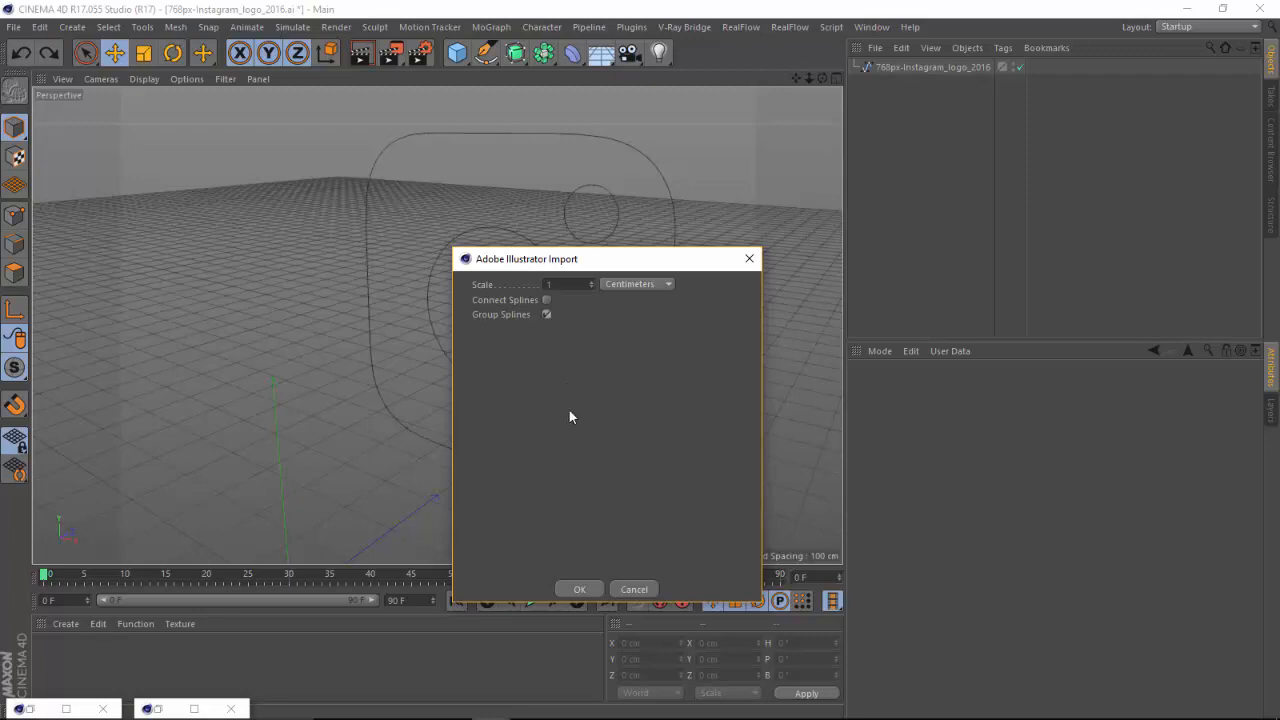
pyautogui.click(577, 589)
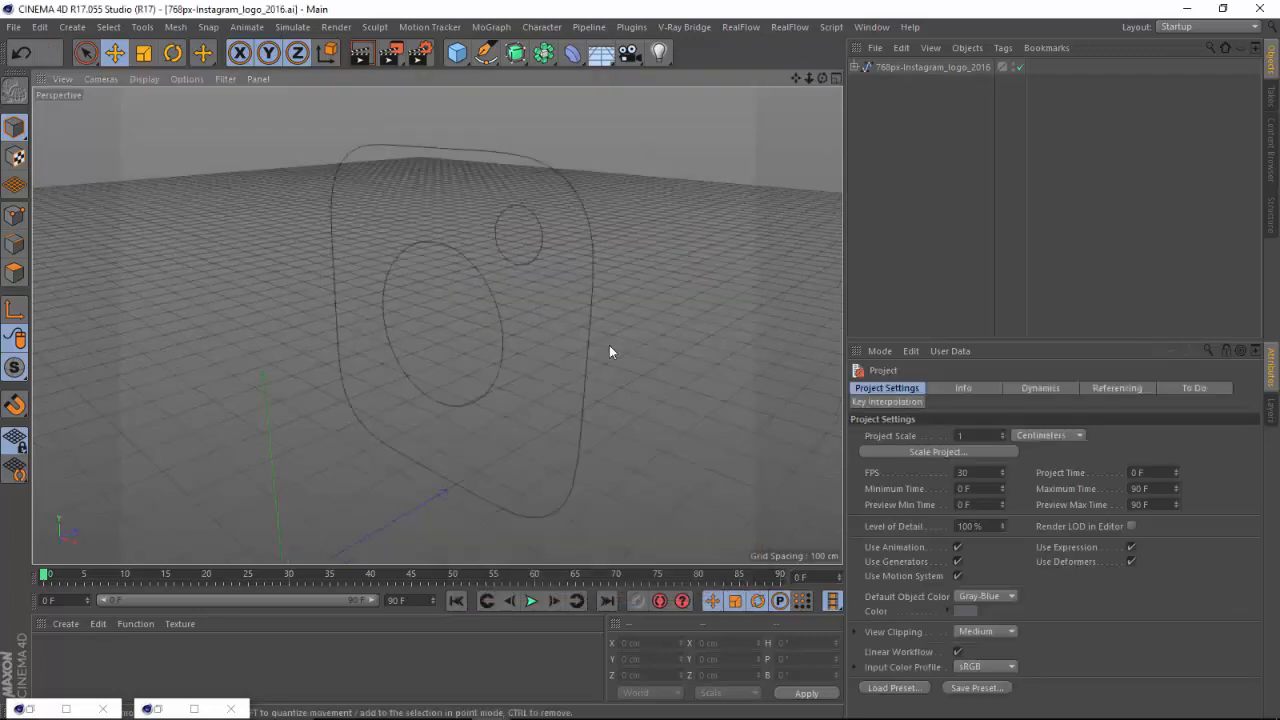
# Expand the imported logo object and move Path 2 and Path 3 out of it to the top level.
pyautogui.click(856, 67)
pyautogui.click(893, 102)
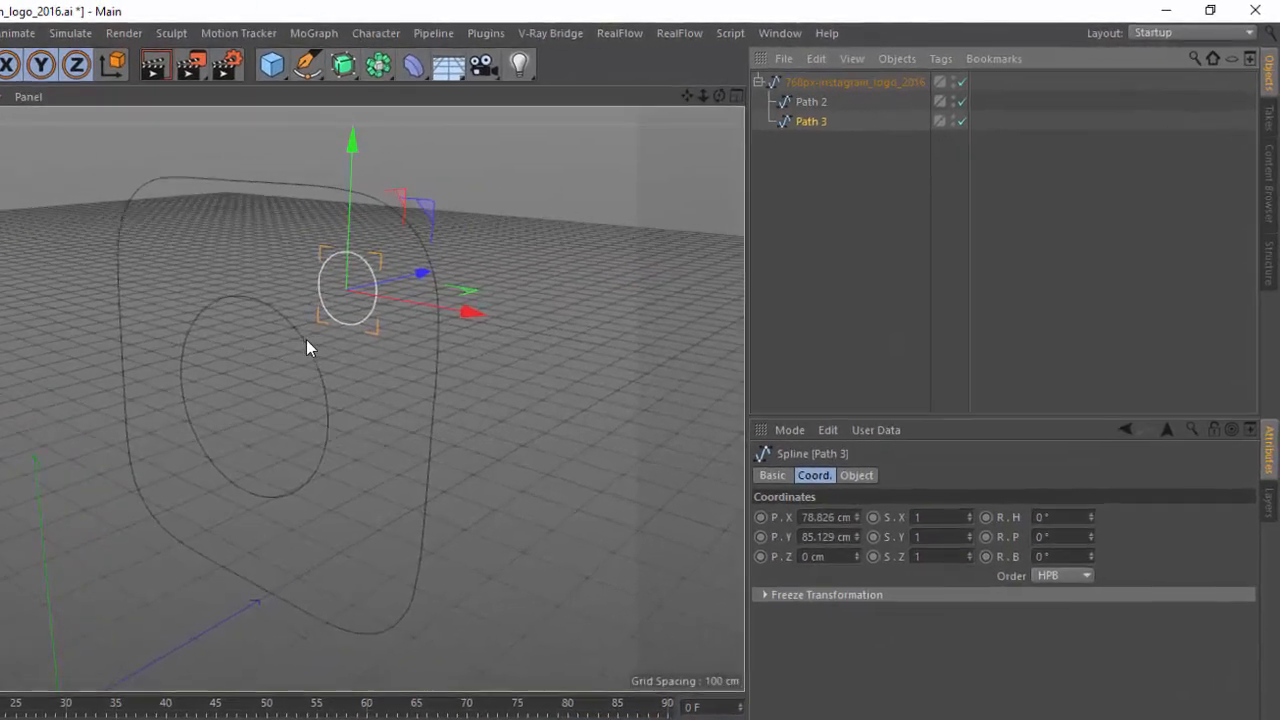
pyautogui.click(896, 86)
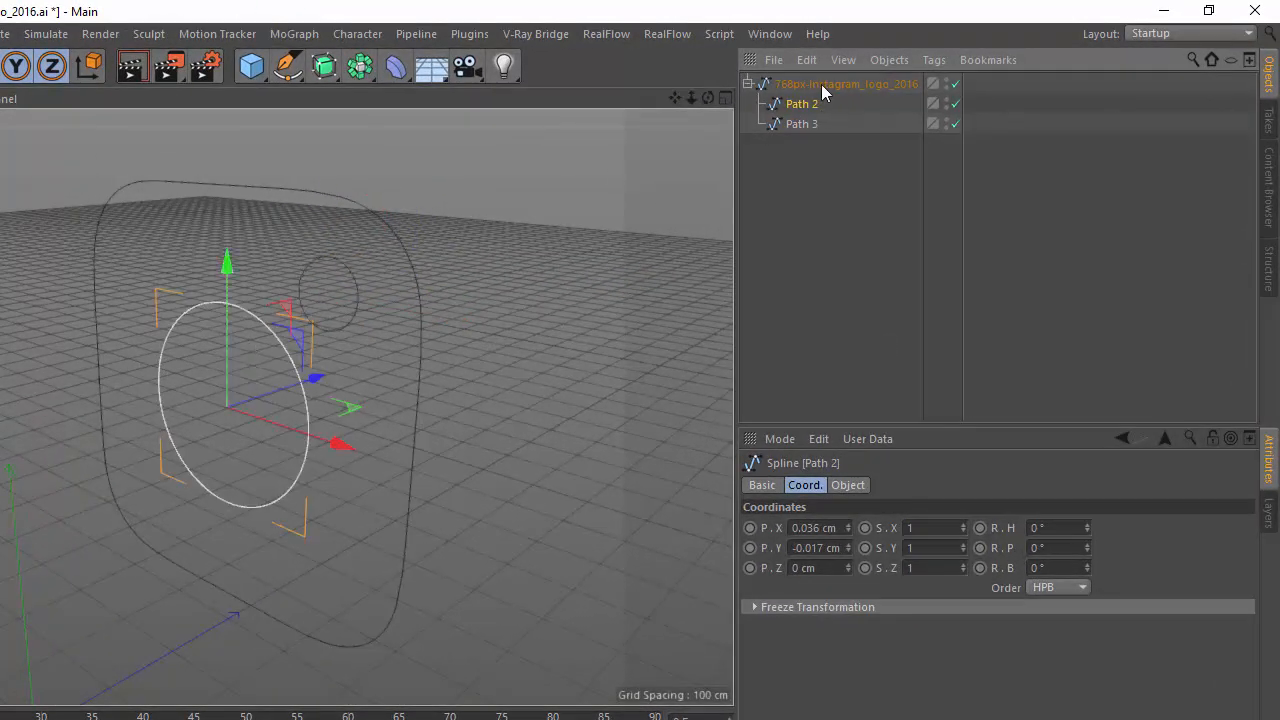
pyautogui.click(821, 84)
pyautogui.click(812, 147)
pyautogui.click(795, 123)
pyautogui.moveTo(807, 158); pyautogui.dragTo(808, 160)
pyautogui.click(826, 83)
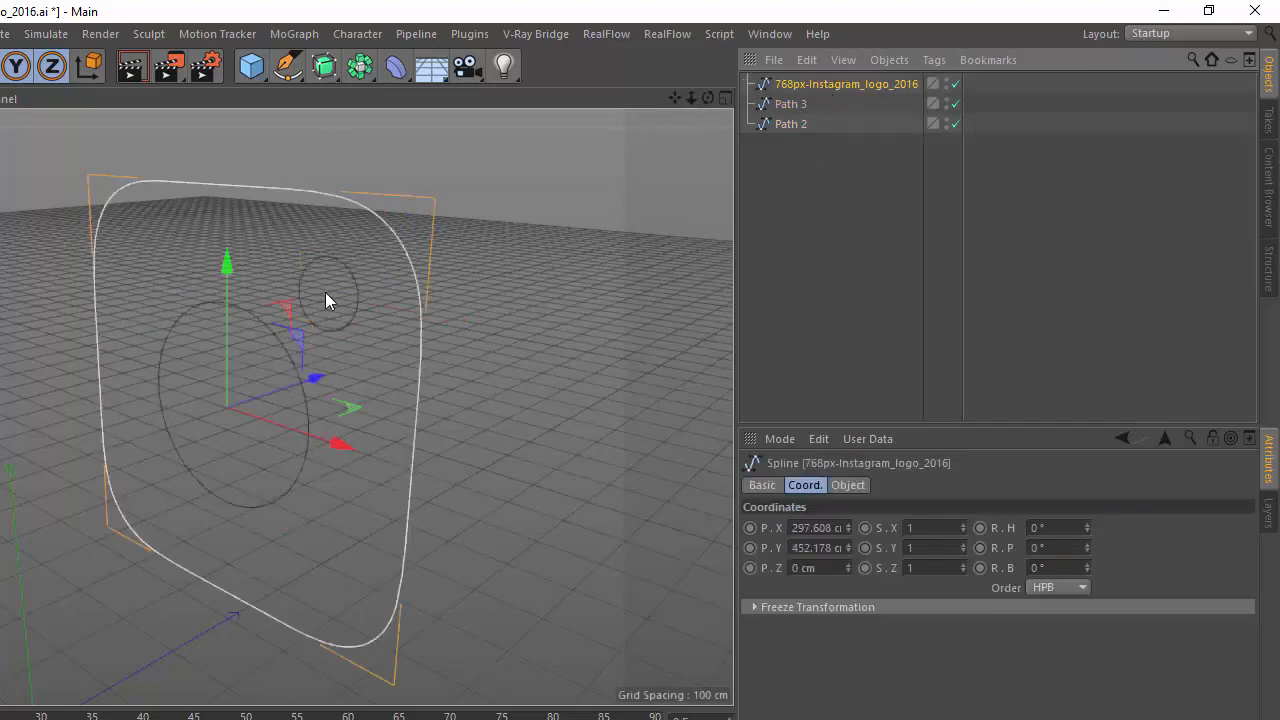
pyautogui.click(609, 222)
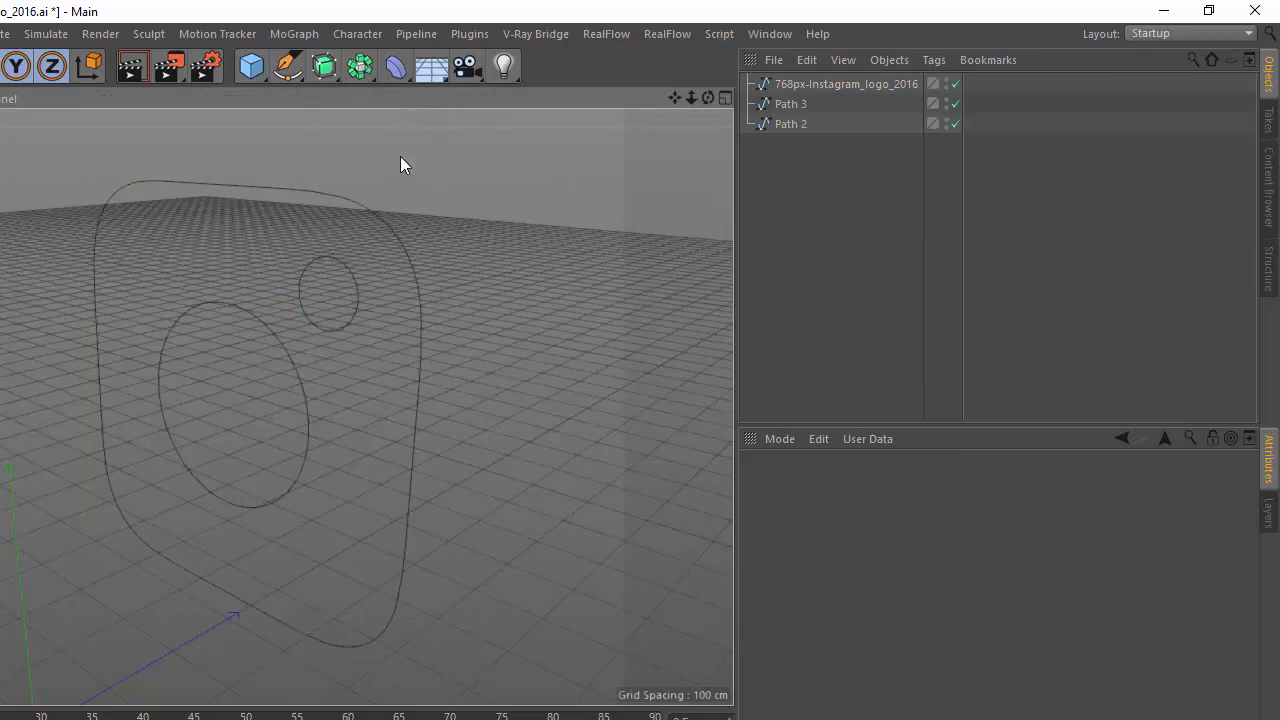
# Add a Capsule to the scene with a radius of 20 cm and a height of 500 cm.
pyautogui.moveTo(717, 92)
pyautogui.mouseDown()
pyautogui.moveTo(731, 62)
pyautogui.moveTo(728, 84)
pyautogui.moveTo(695, 92)
pyautogui.mouseUp()
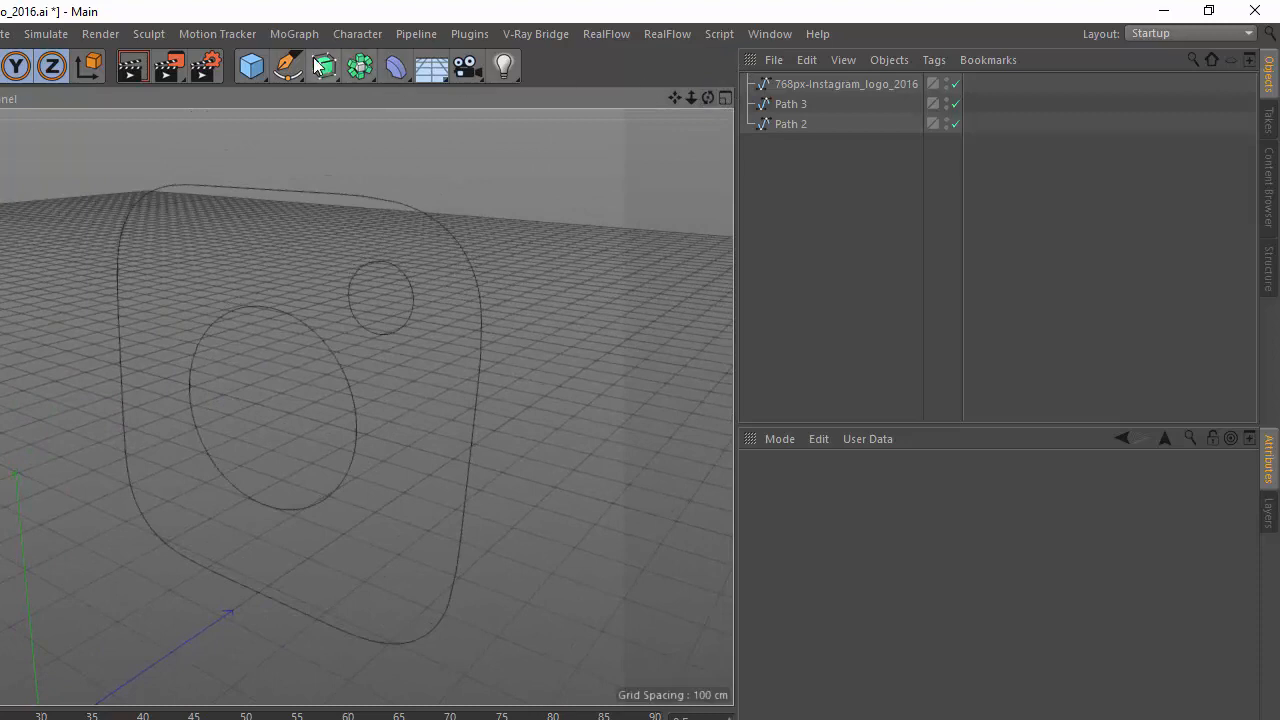
pyautogui.click(252, 71)
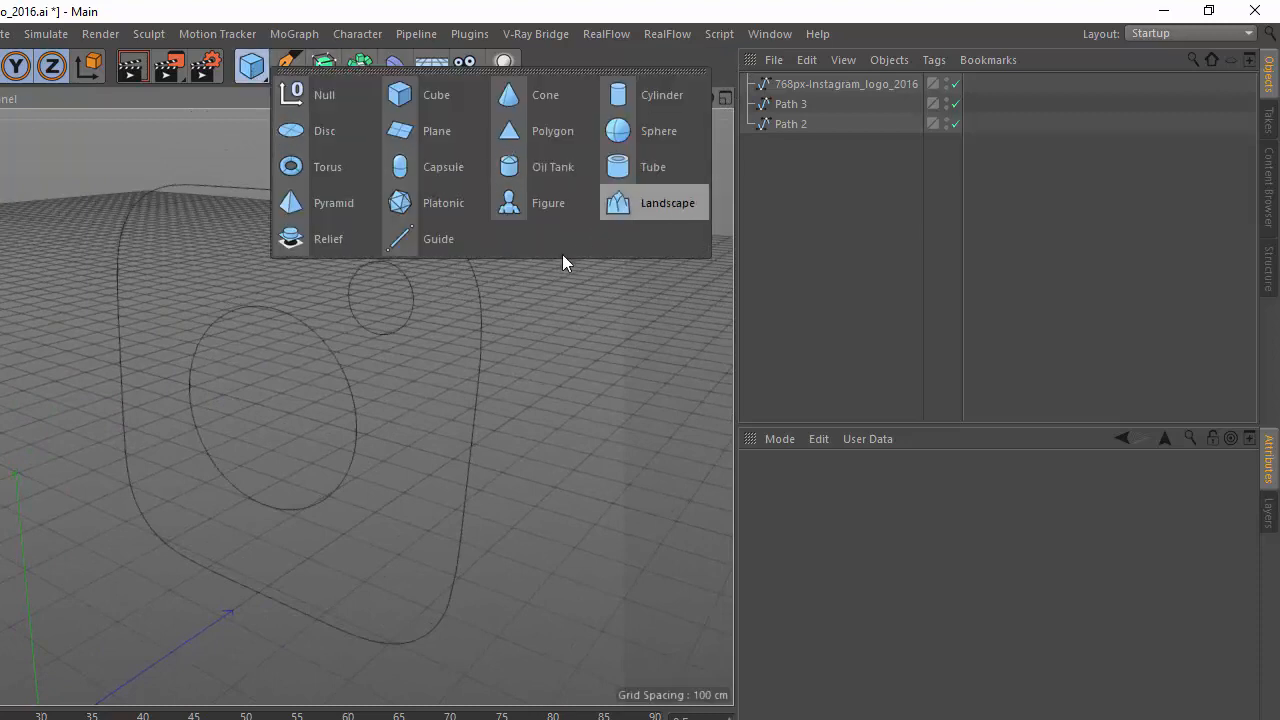
pyautogui.click(428, 165)
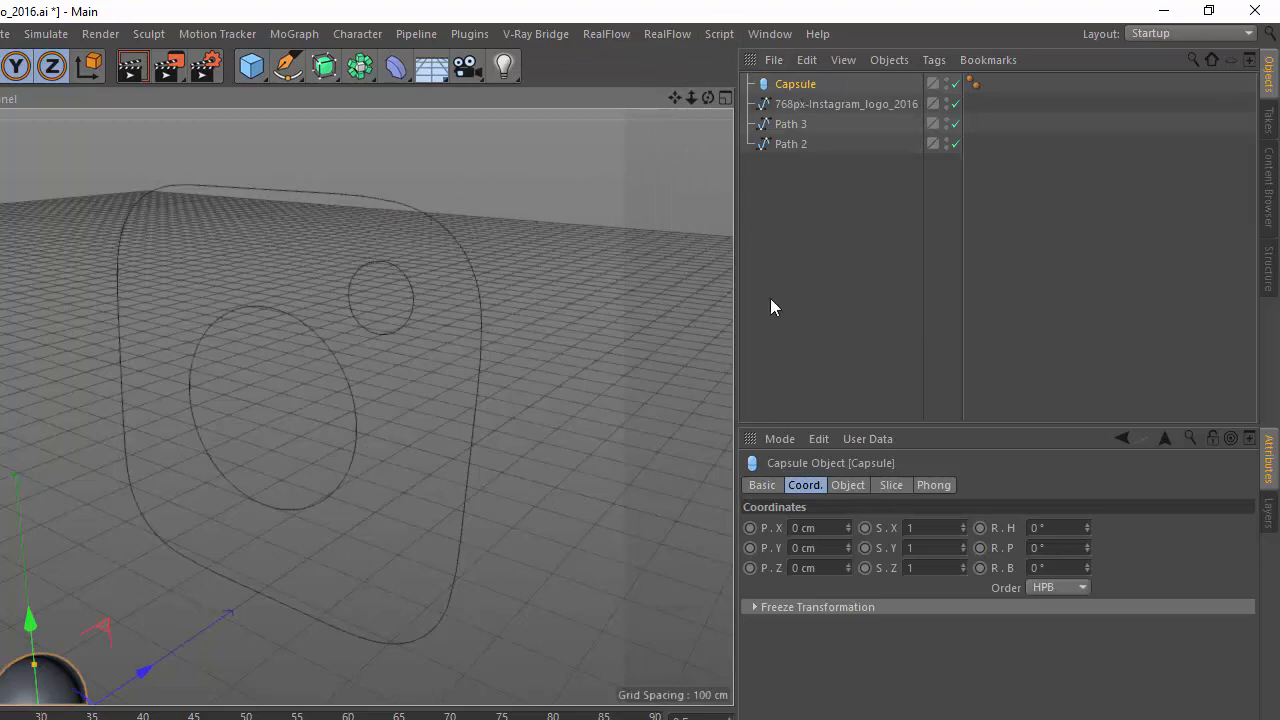
pyautogui.click(848, 486)
pyautogui.moveTo(911, 528); pyautogui.dragTo(805, 518)
pyautogui.write('20')
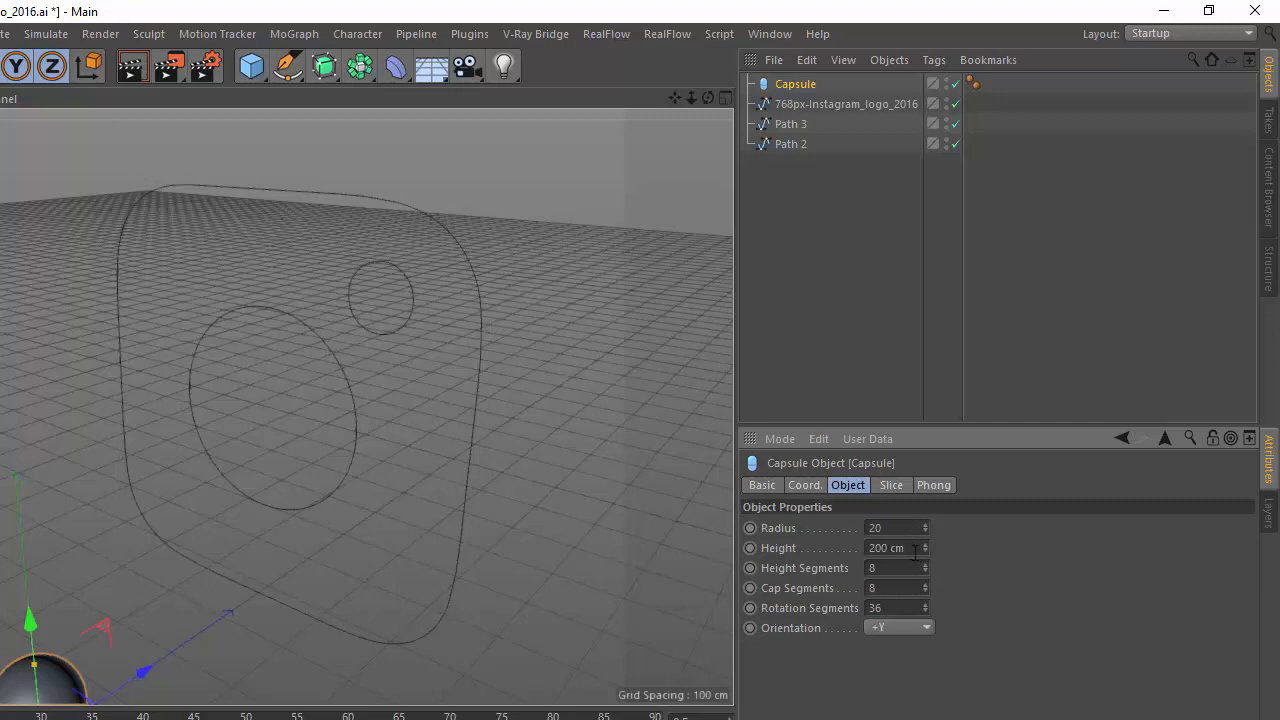
pyautogui.press('Tab')
pyautogui.write('500')
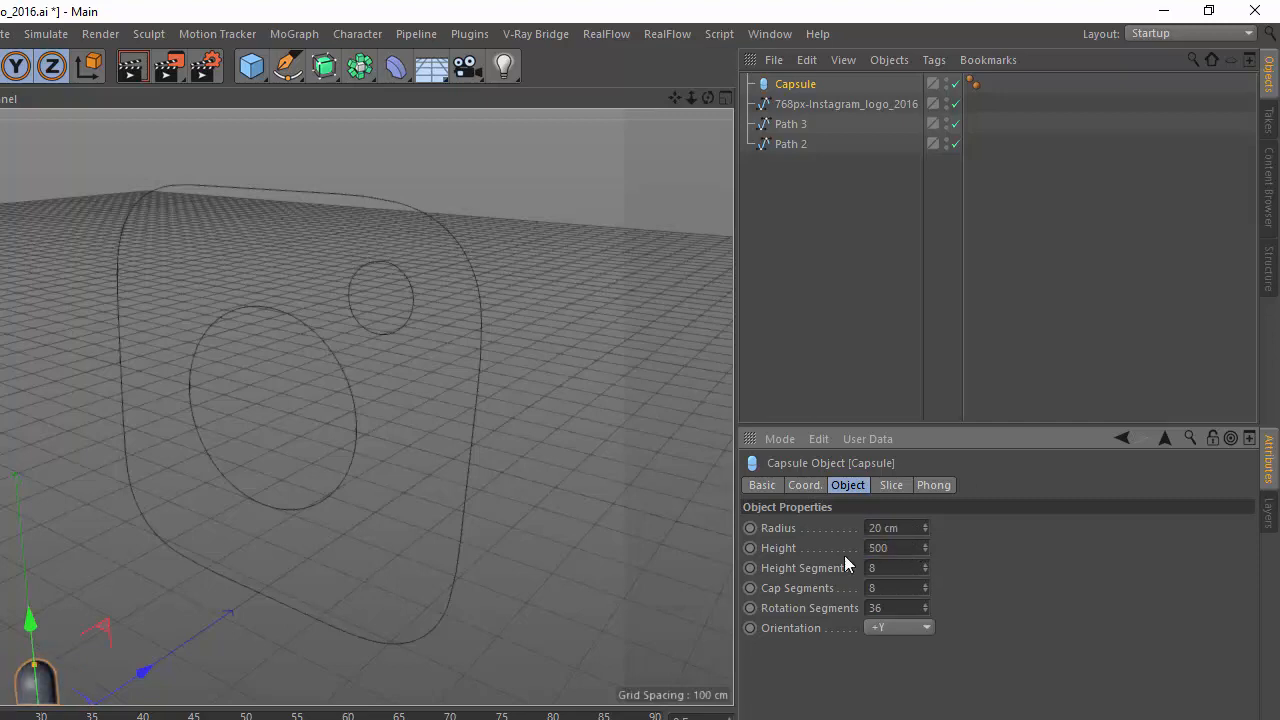
pyautogui.click(895, 566)
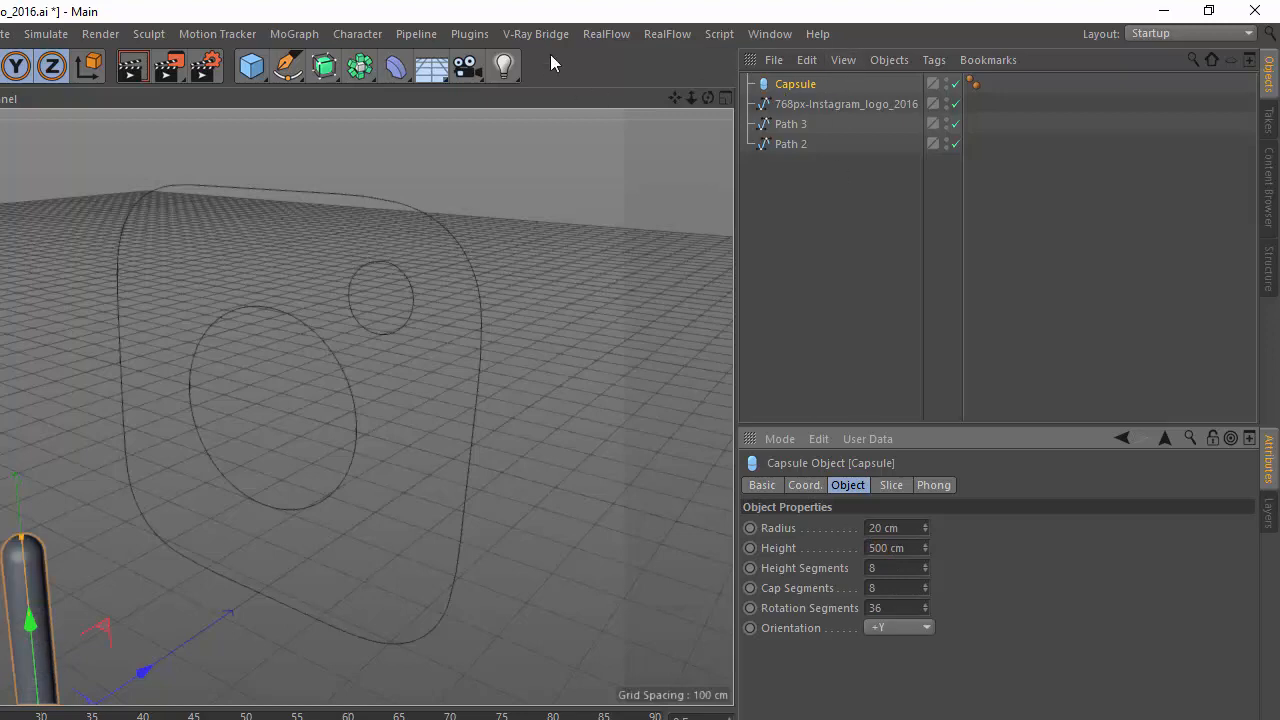
# Add a Spline Wrap deformer and make it a child of the Capsule.
pyautogui.click(395, 68)
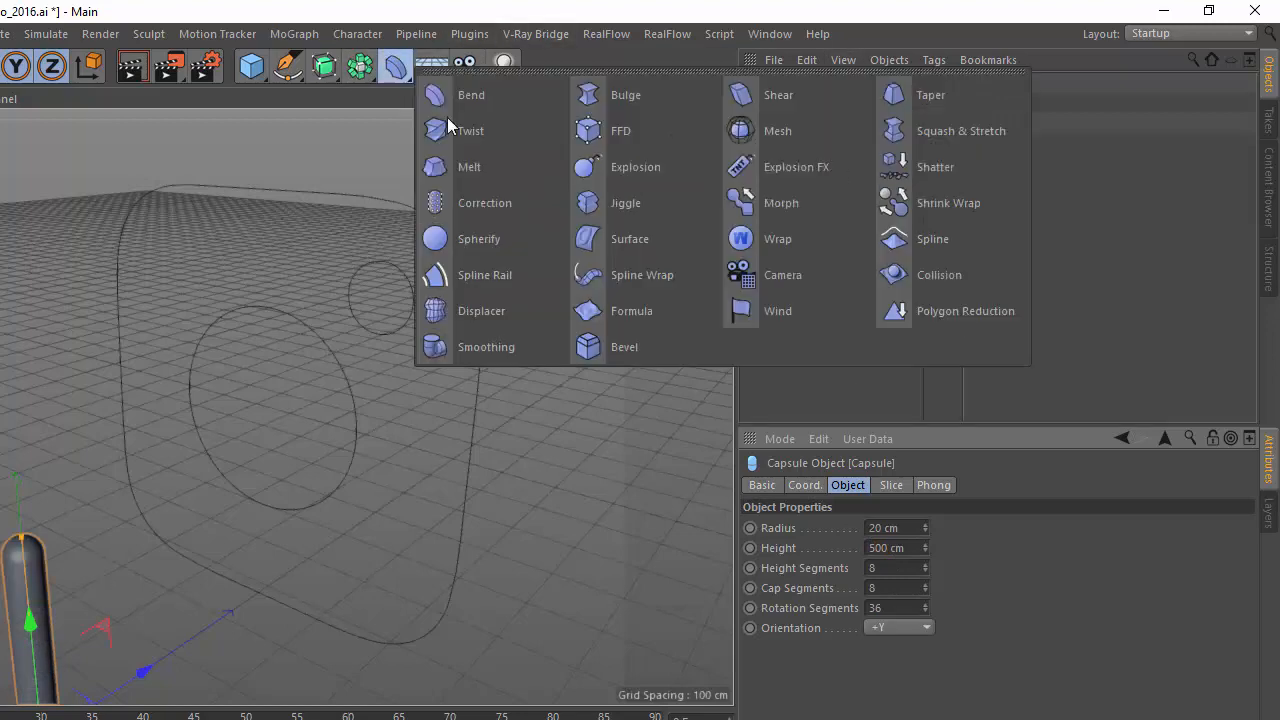
pyautogui.click(677, 282)
pyautogui.moveTo(808, 88); pyautogui.dragTo(813, 108)
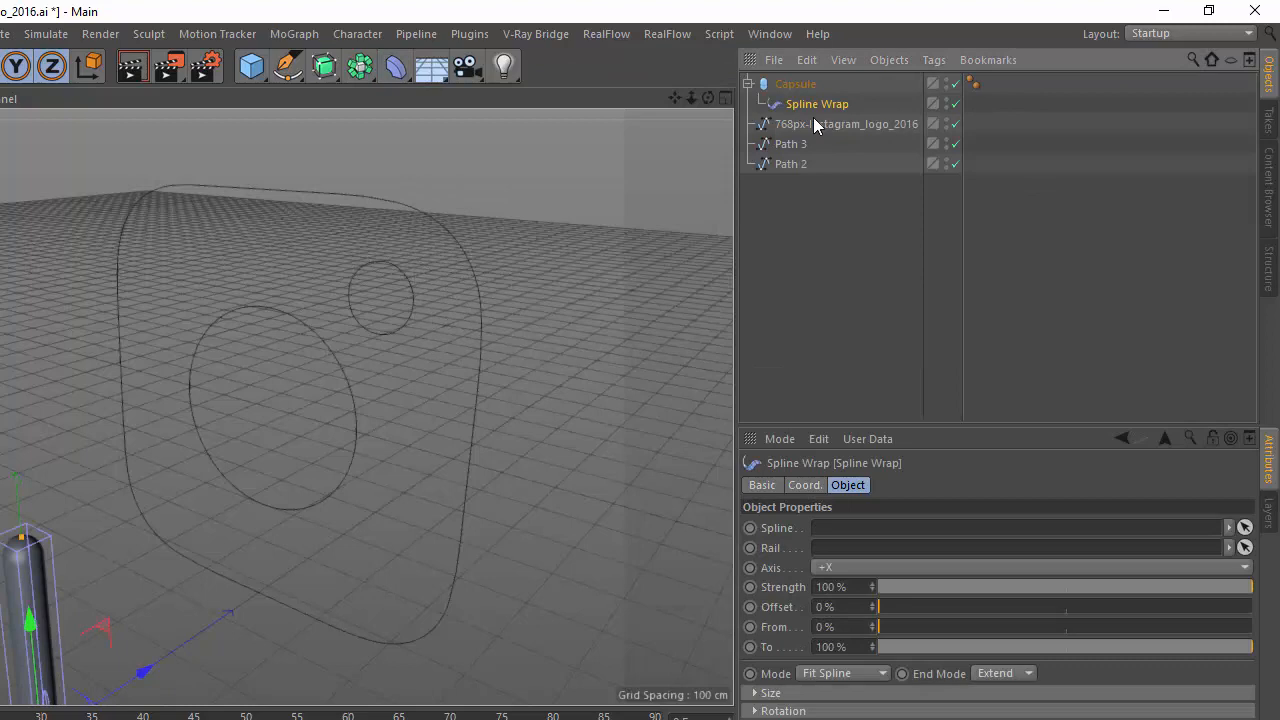
# Assign the rounded-square spline 768px-Instagram_logo_2016 to the Spline Wrap and set its axis to +Y.
pyautogui.click(822, 128)
pyautogui.click(807, 86)
pyautogui.click(813, 124)
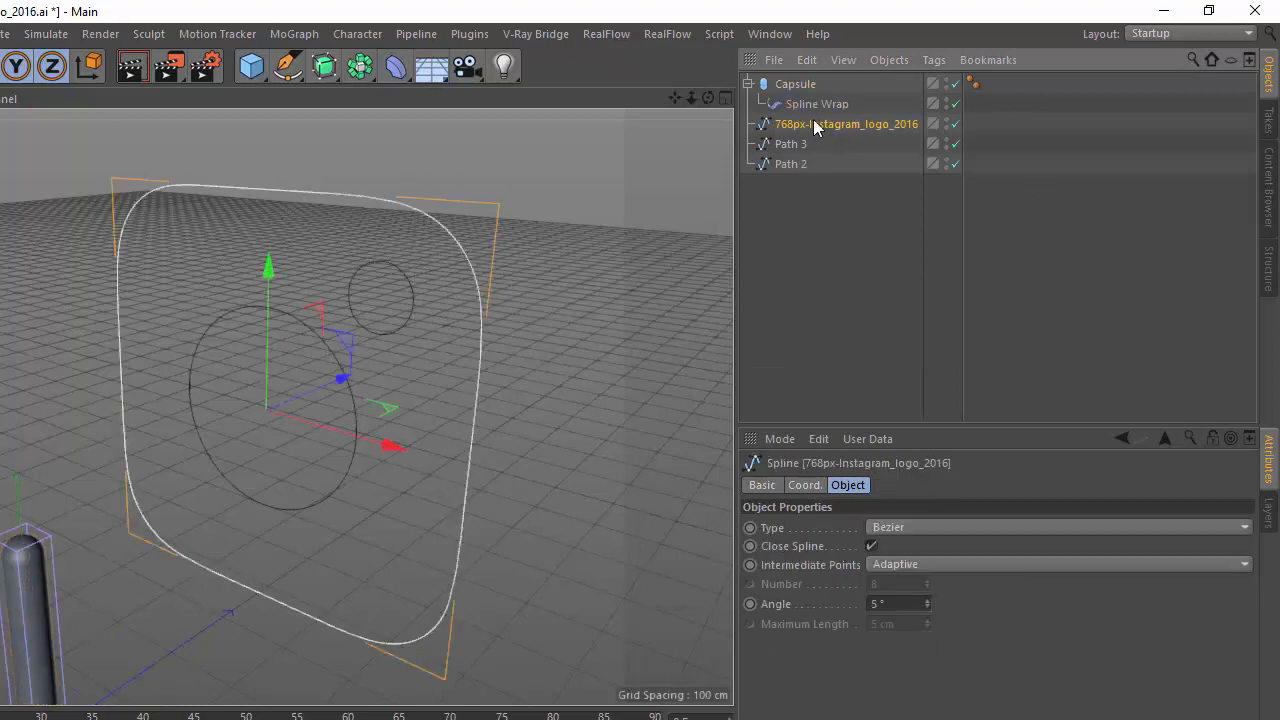
pyautogui.click(815, 105)
pyautogui.moveTo(818, 126); pyautogui.dragTo(834, 529)
pyautogui.click(834, 566)
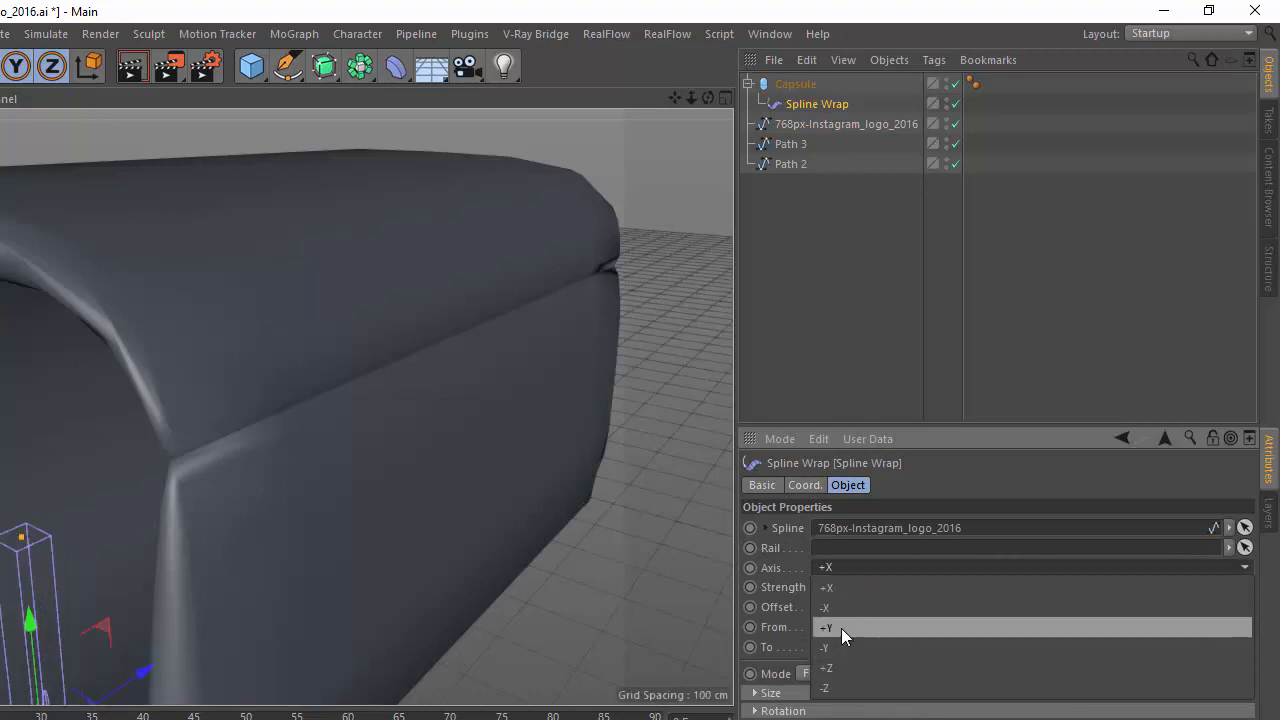
pyautogui.click(841, 627)
# Raise the Capsule's height segments to 381 to smooth the wrapped tube.
pyautogui.click(819, 85)
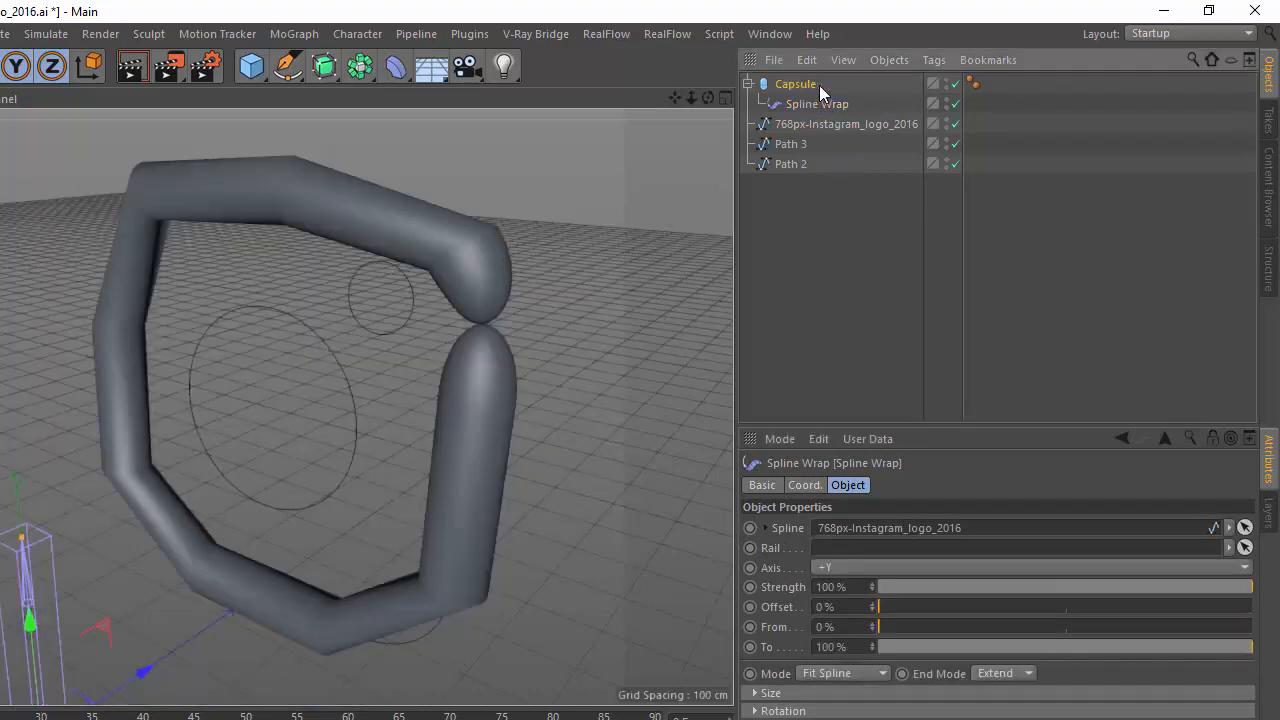
pyautogui.moveTo(925, 564); pyautogui.dragTo(991, 508)
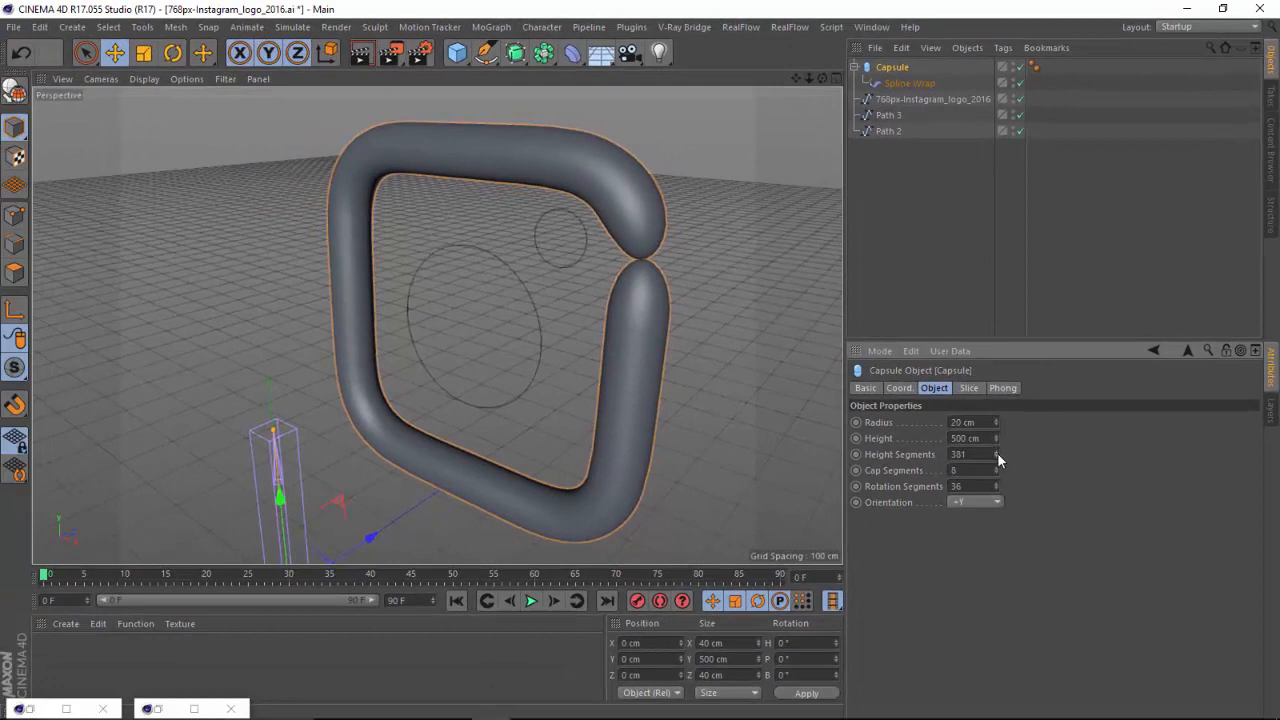
# Try heights of 911 cm, 1000 cm and 800 cm on the Capsule to close the gap in the wrapped tube.
pyautogui.moveTo(1001, 398); pyautogui.dragTo(1036, 30)
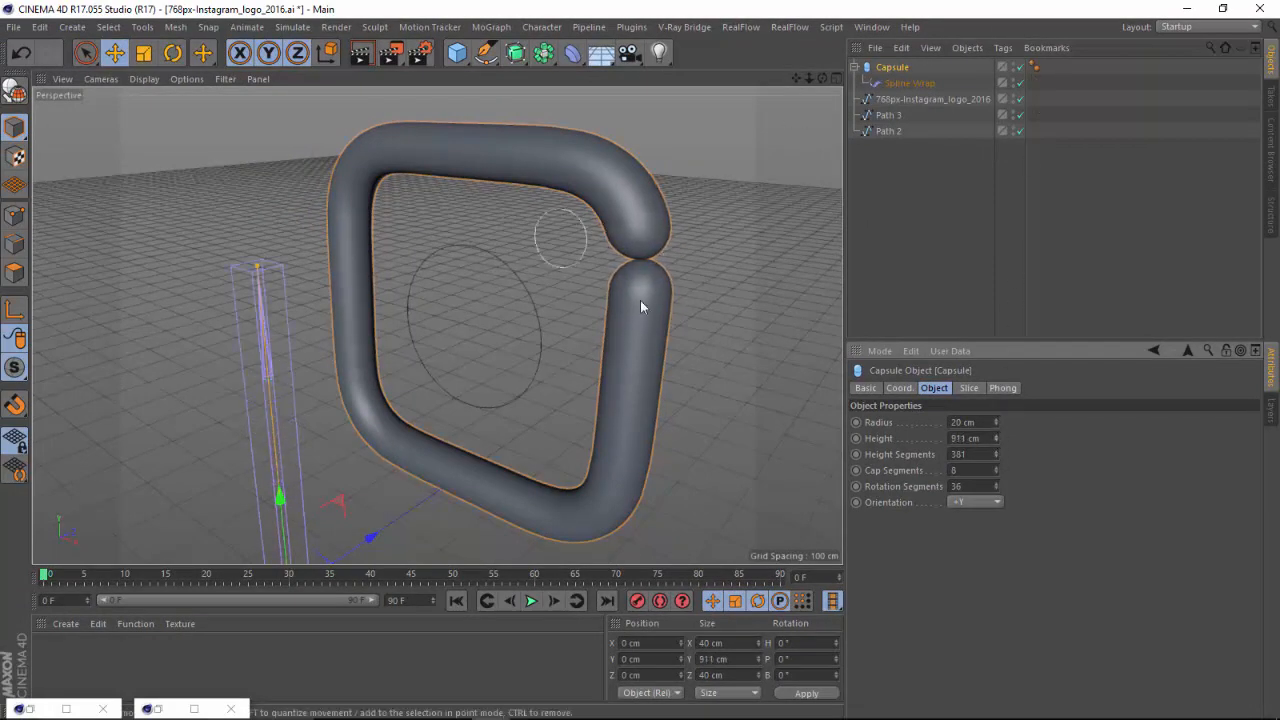
pyautogui.moveTo(983, 438); pyautogui.dragTo(814, 418)
pyautogui.write('1')
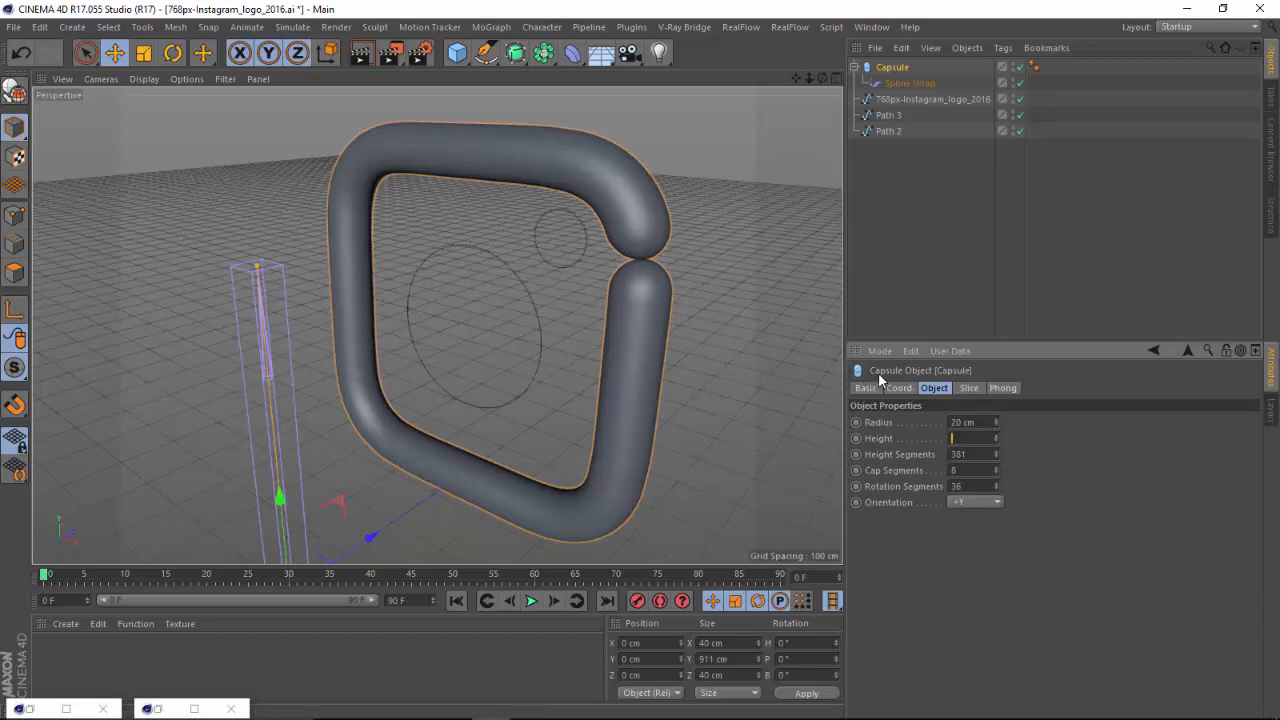
pyautogui.write('000')
pyautogui.press('Return')
pyautogui.moveTo(990, 438); pyautogui.dragTo(881, 411)
pyautogui.write('800')
pyautogui.press('Return')
# Try much longer Capsule heights of 8000 cm and 15000 cm to tighten the seam between the tube ends.
pyautogui.moveTo(990, 441); pyautogui.dragTo(878, 453)
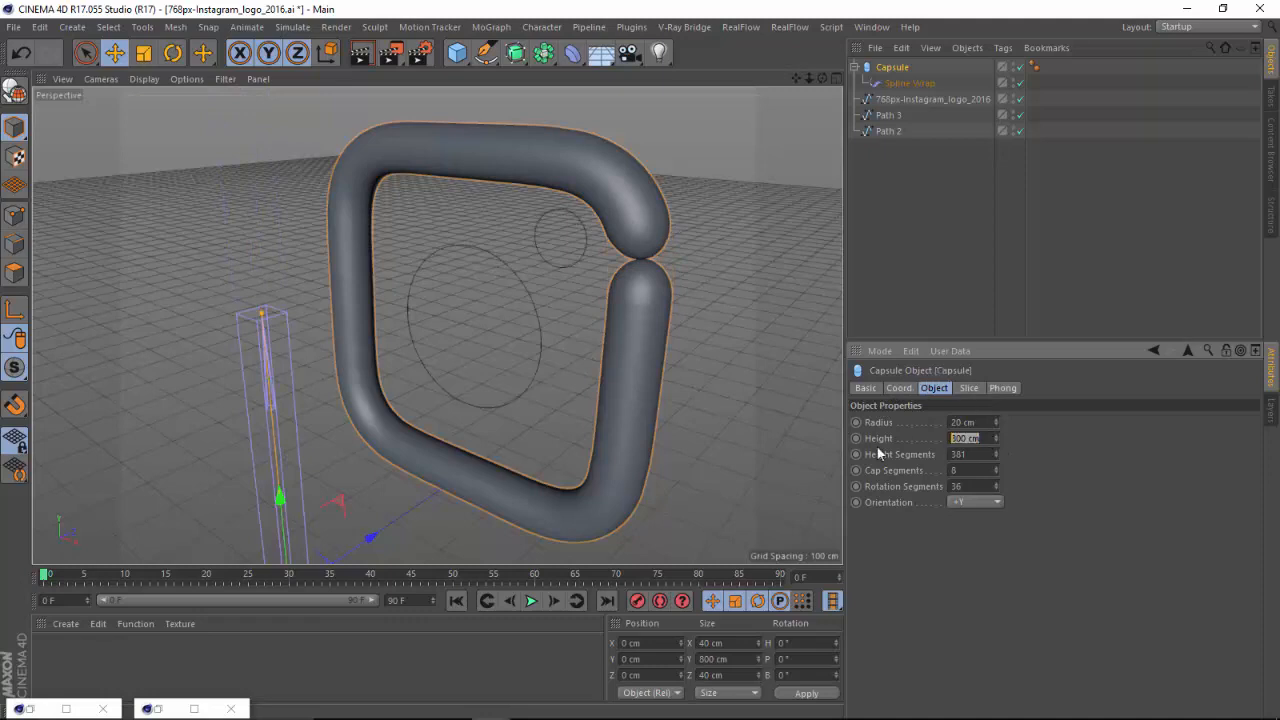
pyautogui.write('8000')
pyautogui.press('Return')
pyautogui.moveTo(988, 438); pyautogui.dragTo(838, 436)
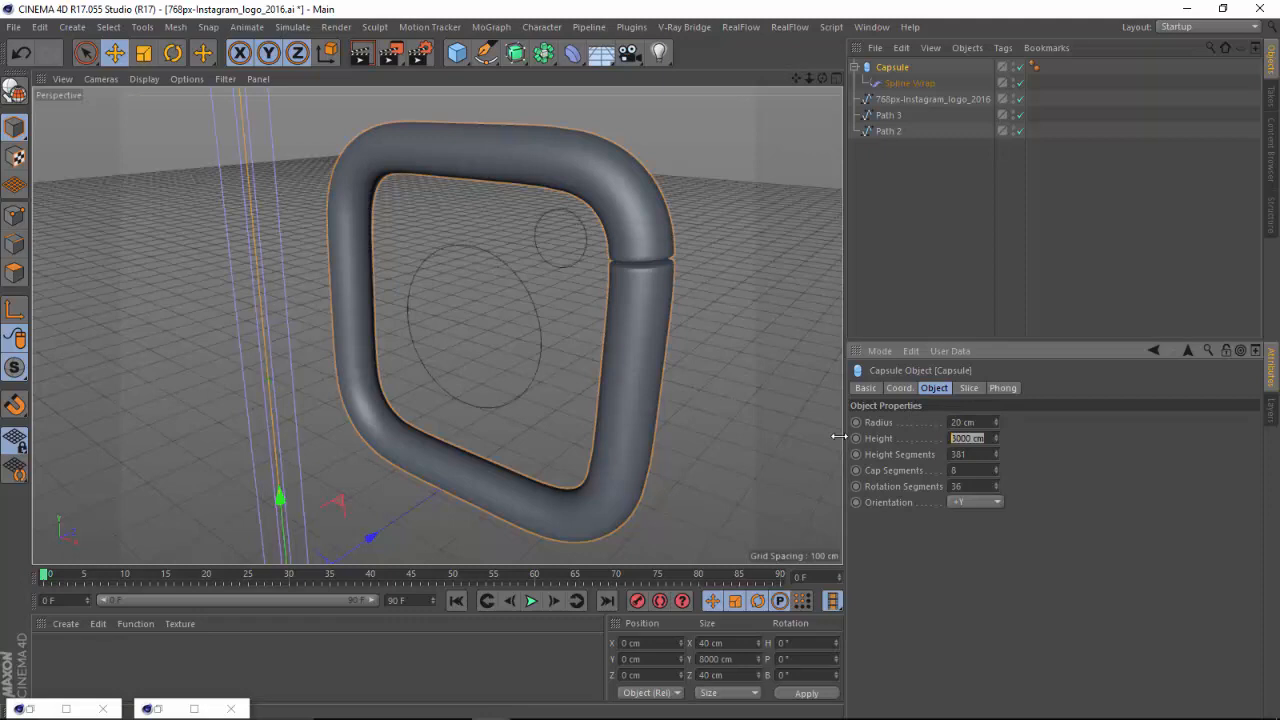
pyautogui.write('15000')
pyautogui.press('Return')
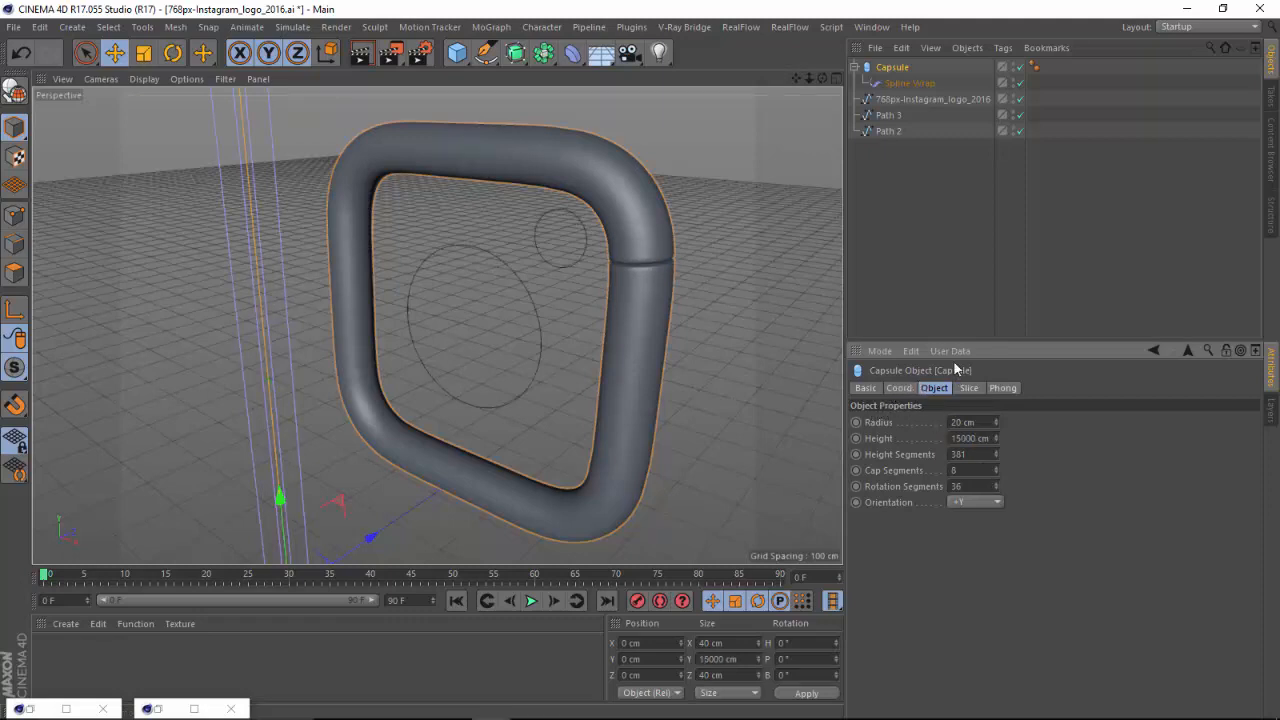
# Raise the Capsule's height through 50000 cm to 5000000 cm and reduce its radius to 5 cm.
pyautogui.moveTo(989, 438); pyautogui.dragTo(872, 411)
pyautogui.write('50000')
pyautogui.press('Return')
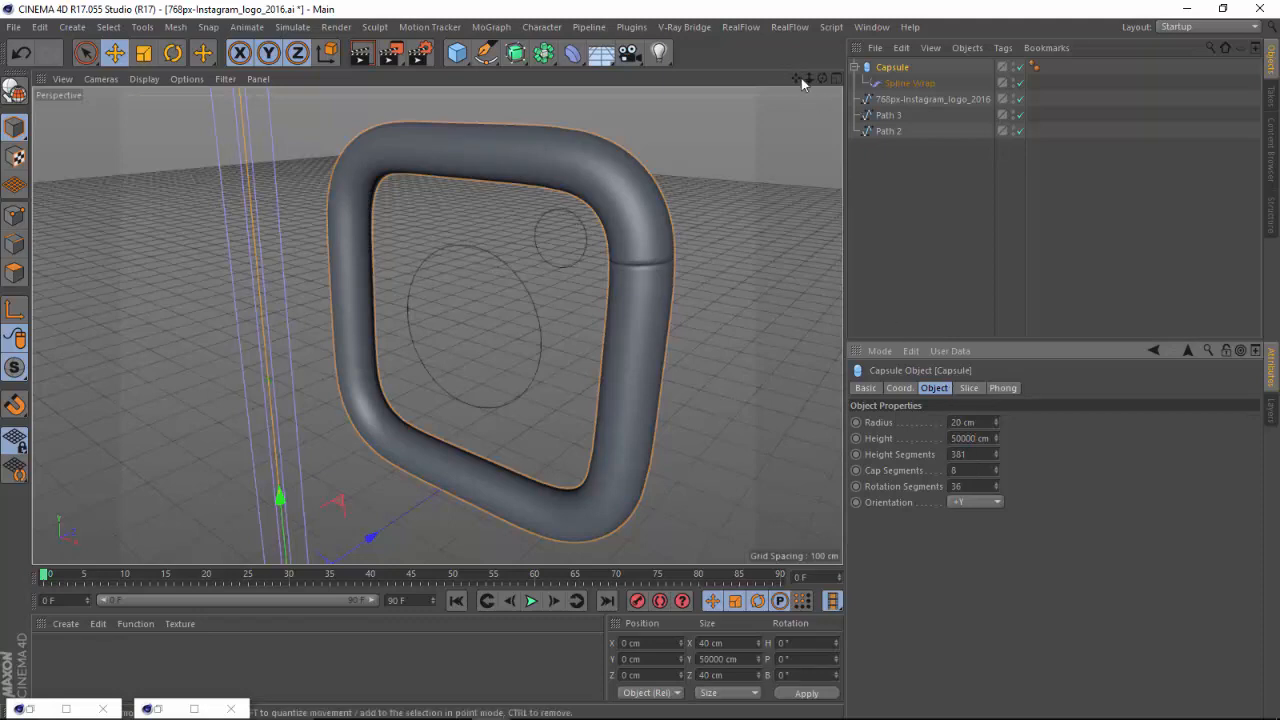
pyautogui.moveTo(809, 78)
pyautogui.mouseDown()
pyautogui.moveTo(835, 78)
pyautogui.moveTo(822, 80)
pyautogui.mouseUp()
pyautogui.click(976, 438)
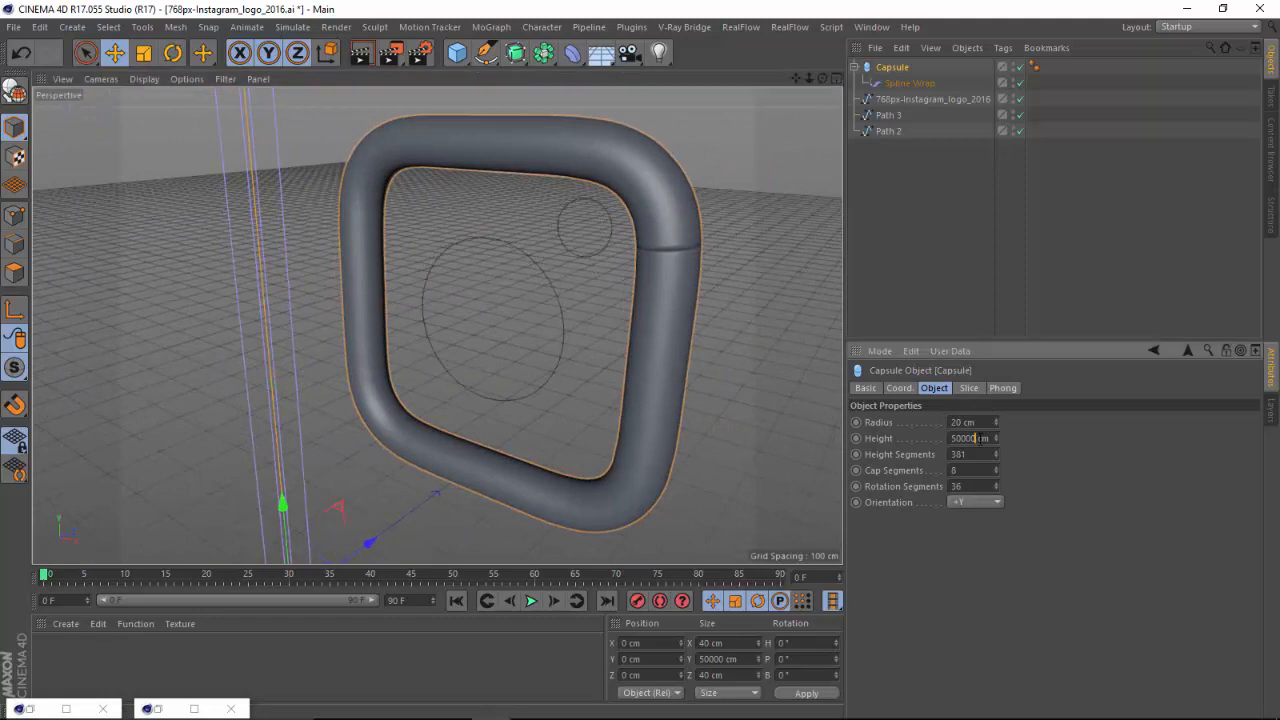
pyautogui.write('0')
pyautogui.press('Return')
pyautogui.write('00')
pyautogui.press('Return')
pyautogui.moveTo(822, 78)
pyautogui.mouseDown()
pyautogui.moveTo(841, 86)
pyautogui.moveTo(838, 76)
pyautogui.mouseUp()
pyautogui.moveTo(994, 424); pyautogui.dragTo(995, 437)
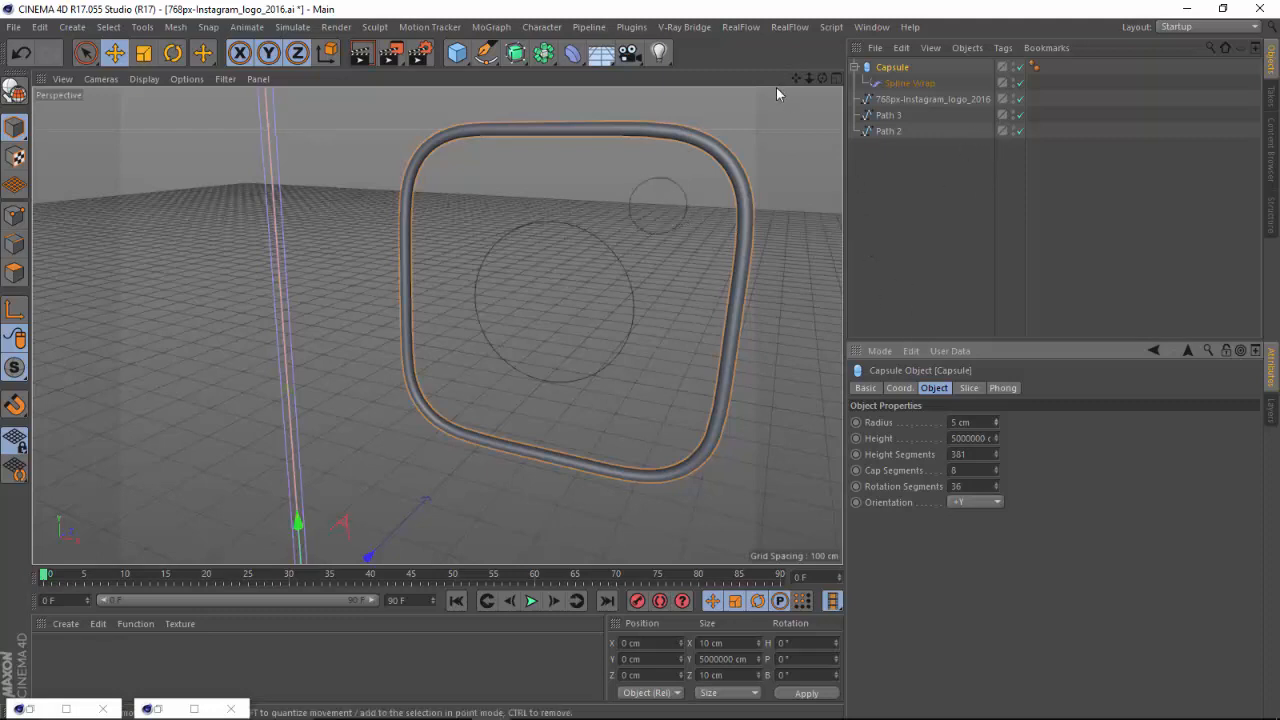
# Bring up the open pinterest_logo__800.c4d document, checking pinterest_logo 8.ai on the way.
pyautogui.click(870, 28)
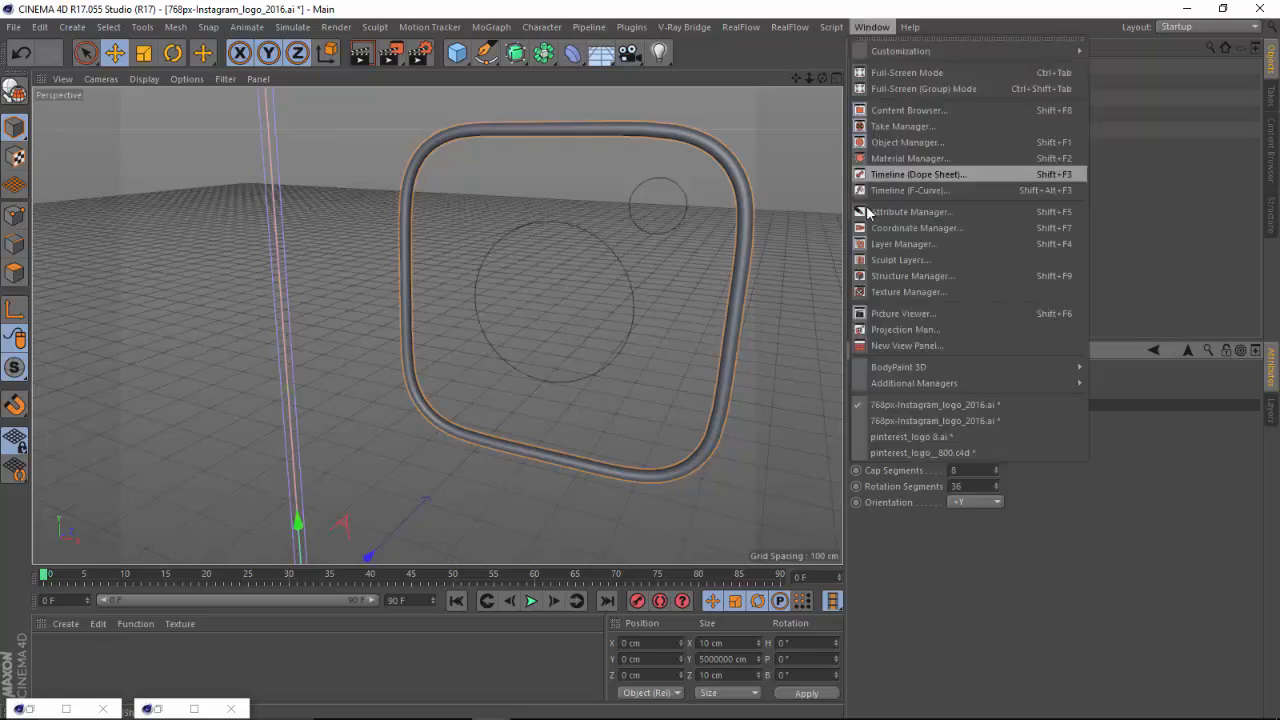
pyautogui.click(930, 436)
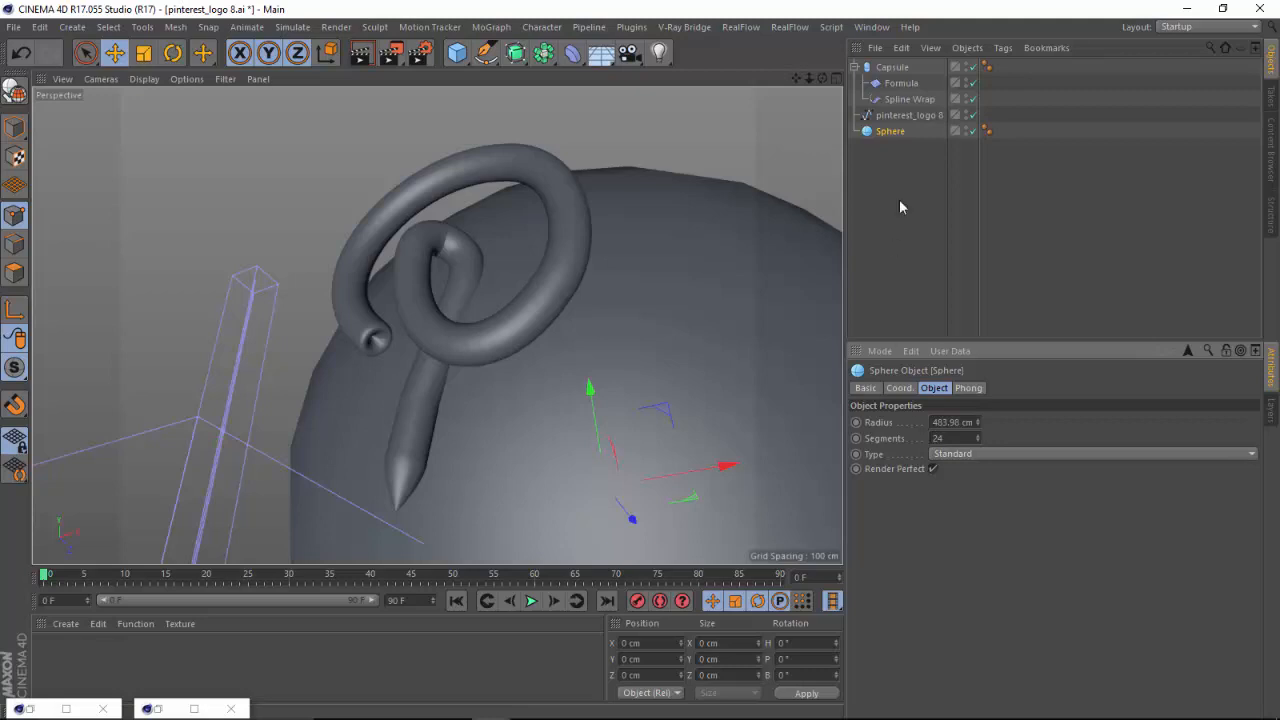
pyautogui.click(868, 28)
pyautogui.click(929, 455)
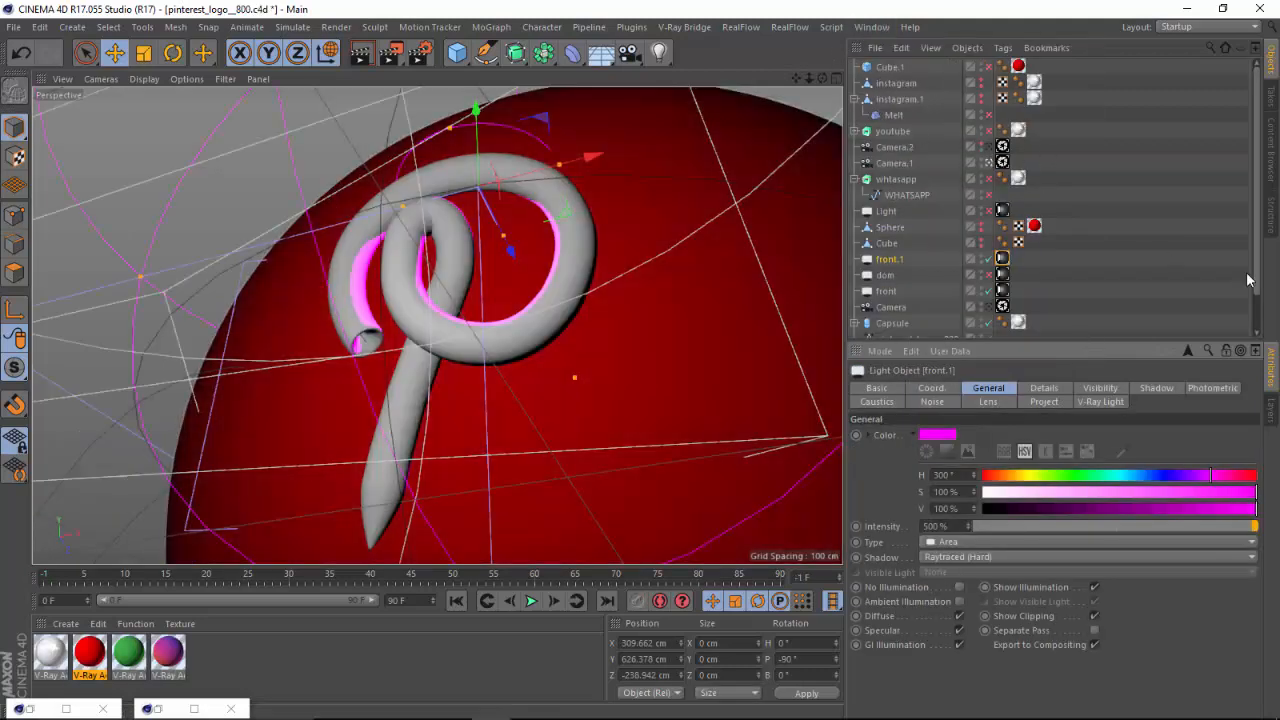
# Disable the Pinterest logo's Capsule, the pinterest_logo__800 spline and Sphere.1 in the scene.
pyautogui.scroll(-2, 1257, 271)
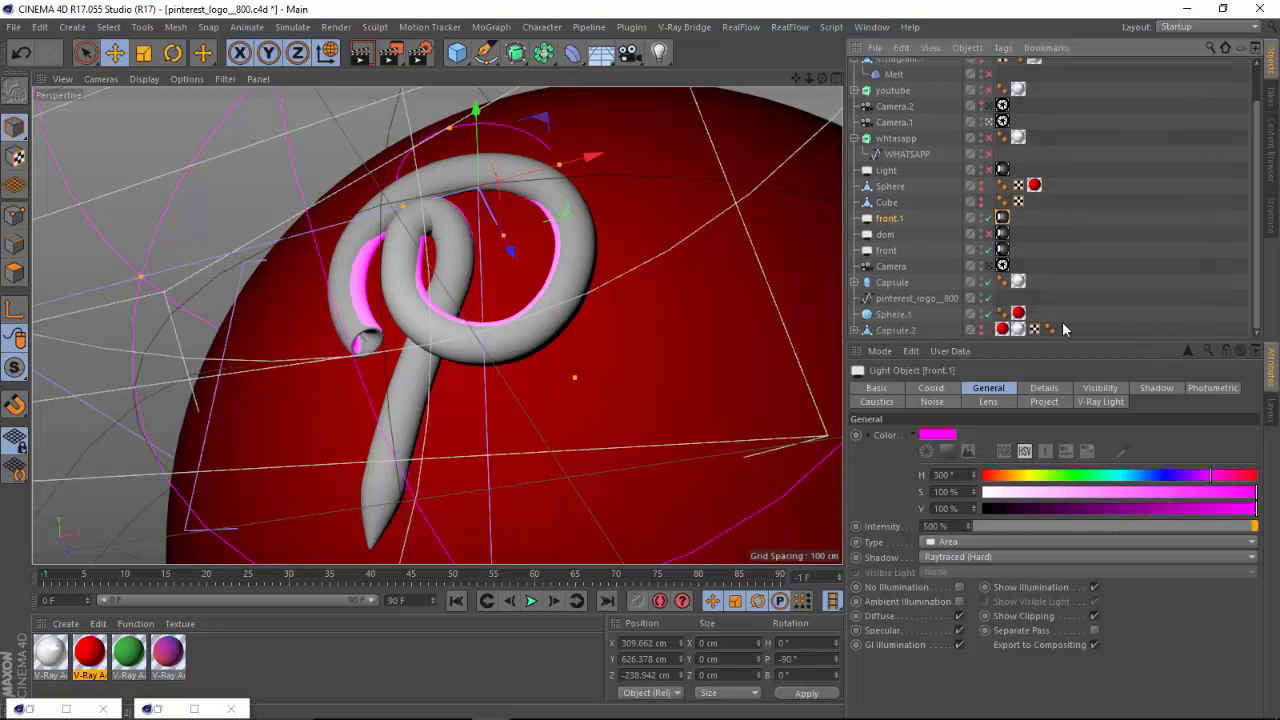
pyautogui.click(982, 311)
pyautogui.click(982, 295)
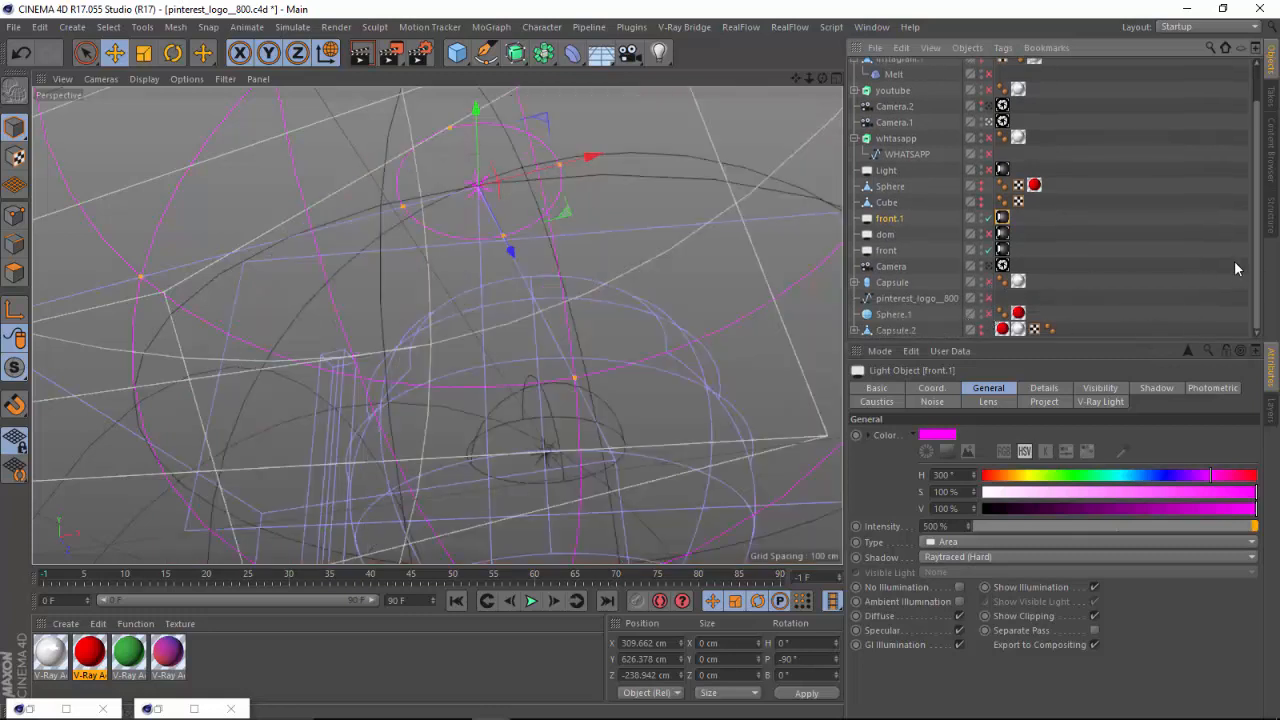
# Enable the instagram object and the Cube.1 background, and replace Cube.1's red material with the purple gradient material.
pyautogui.scroll(2, 1231, 183)
pyautogui.click(982, 82)
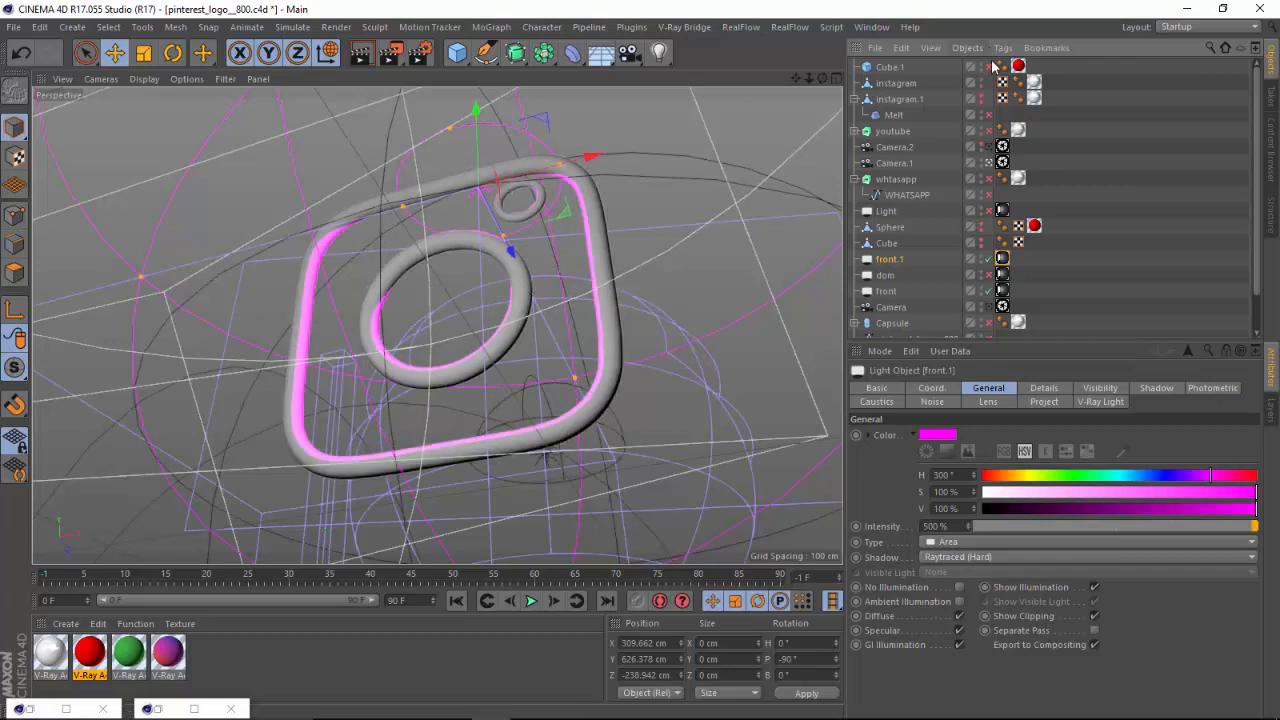
pyautogui.click(982, 66)
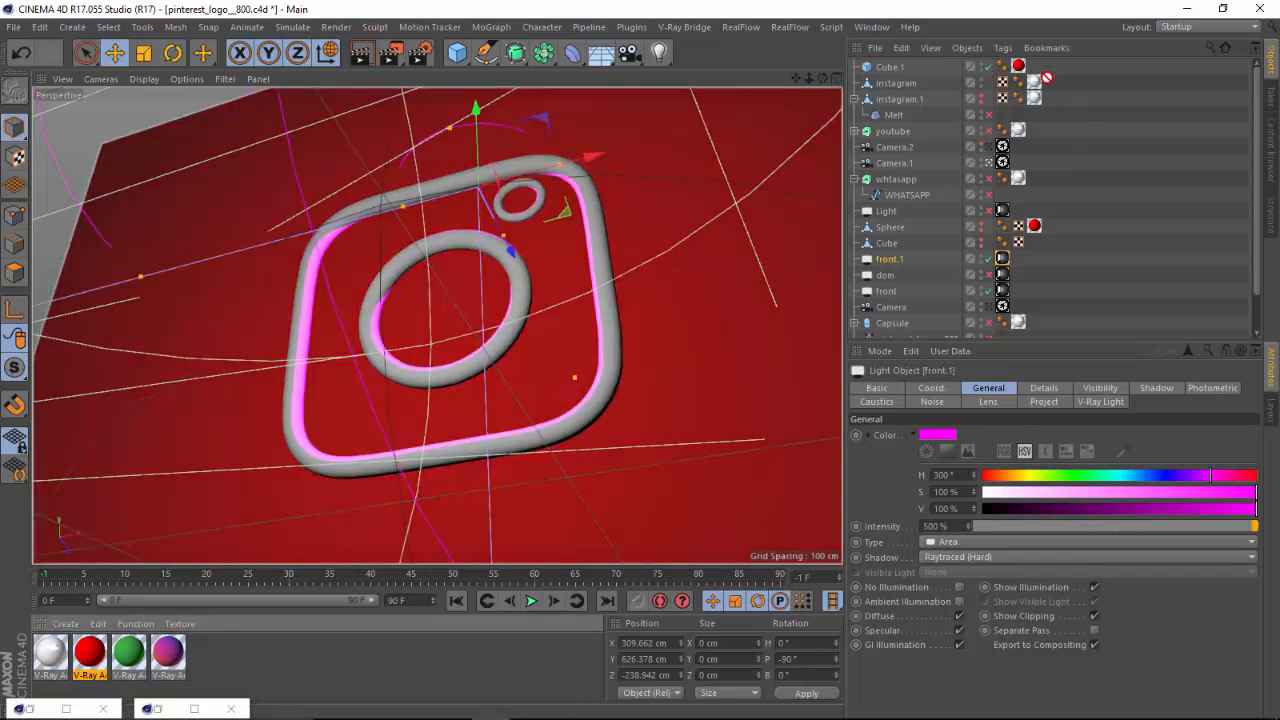
pyautogui.moveTo(1021, 69); pyautogui.dragTo(1022, 68)
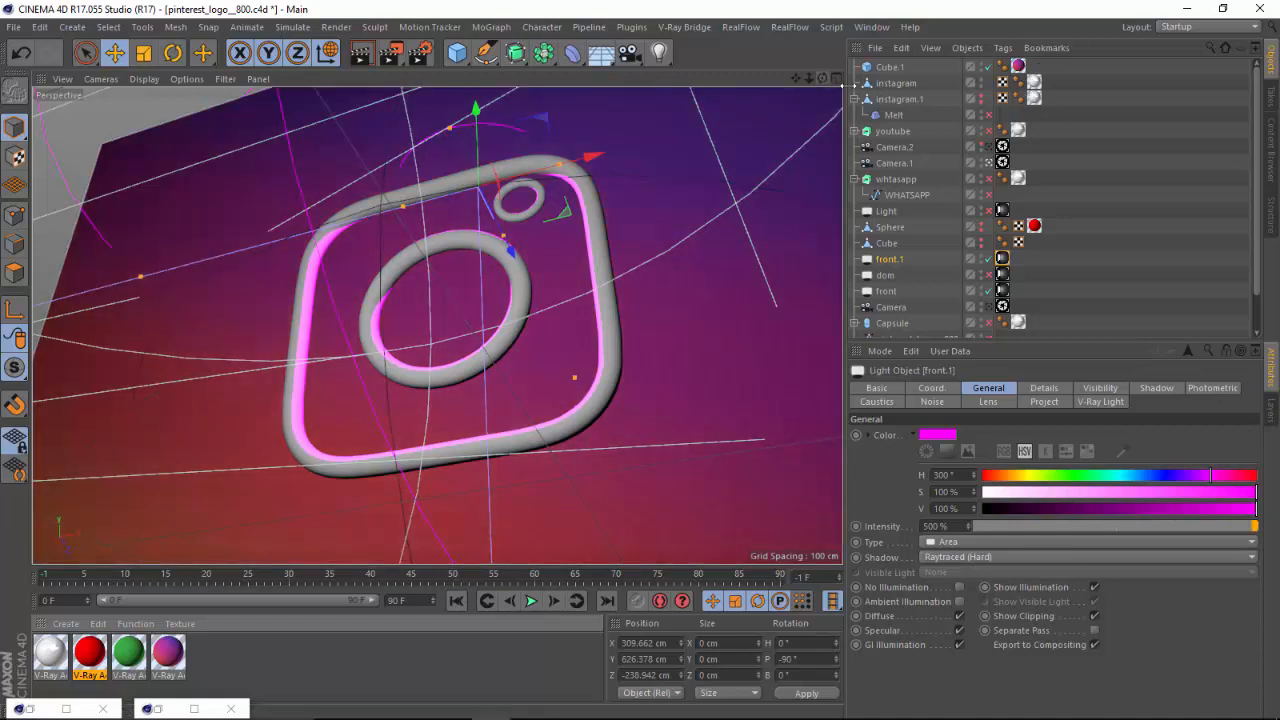
# View the Instagram logo through Camera.2 and Camera.1, and make Camera the active view.
pyautogui.click(1000, 147)
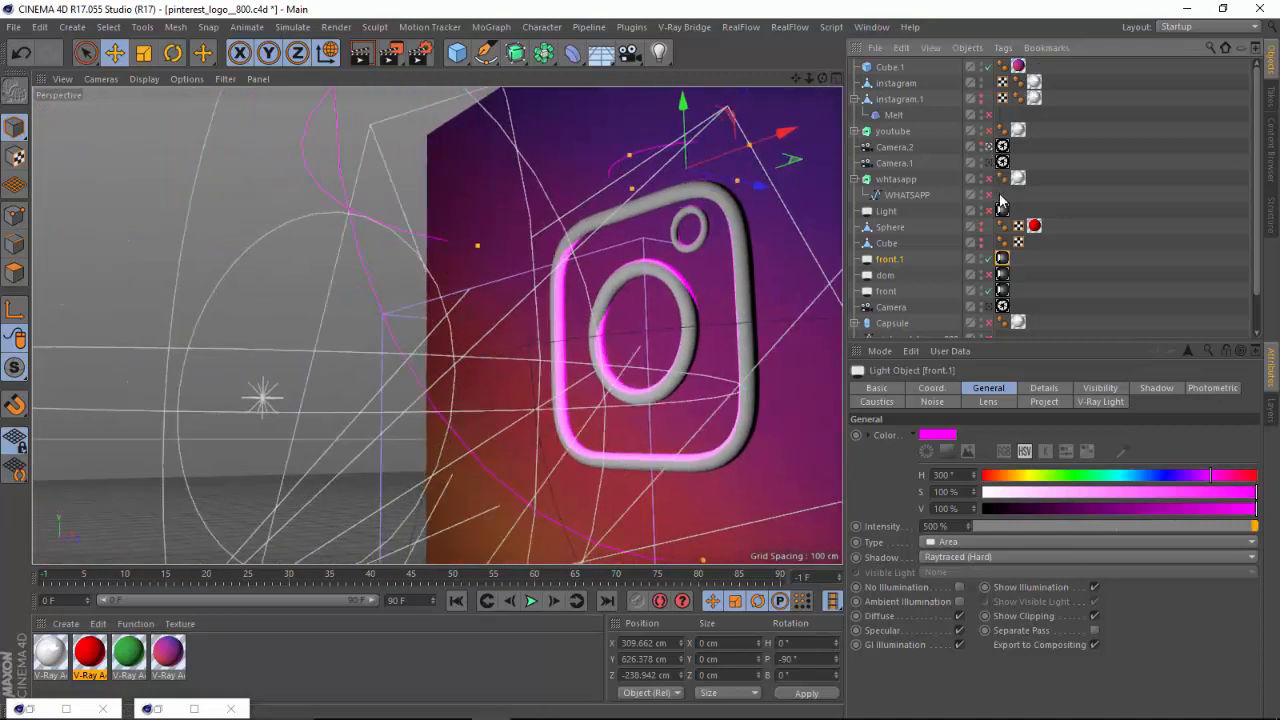
pyautogui.click(989, 163)
pyautogui.click(989, 307)
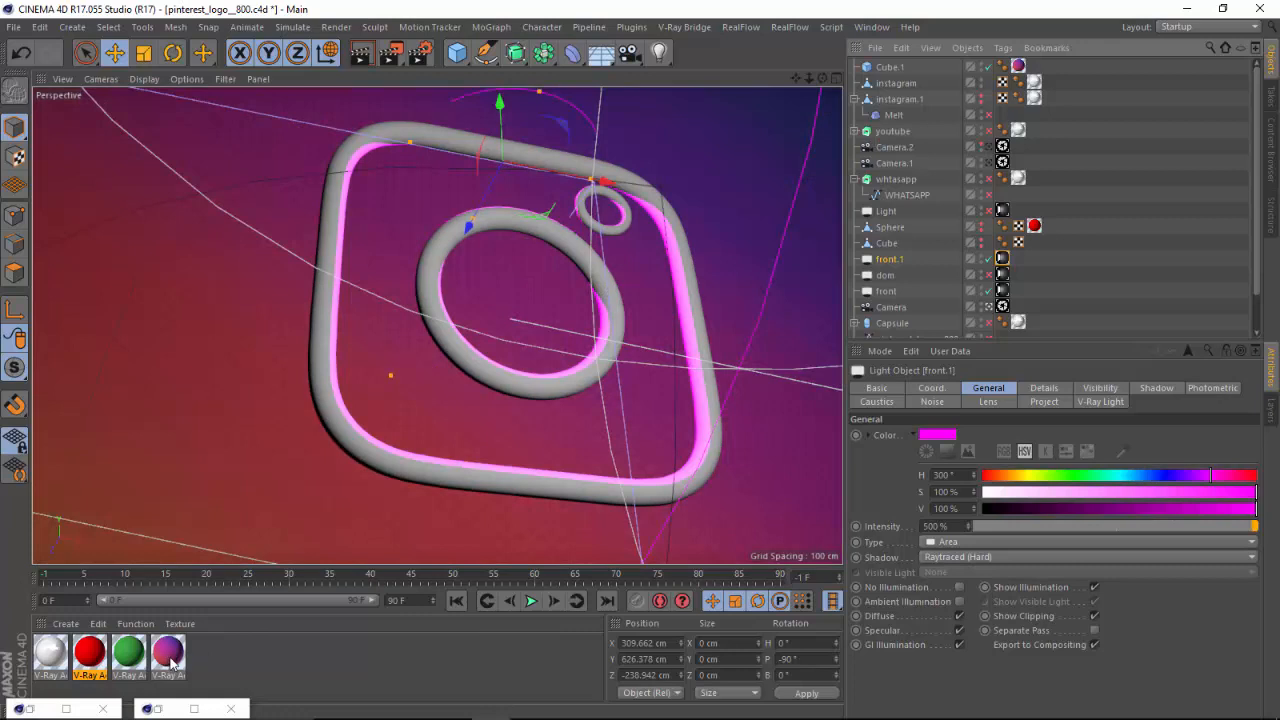
# Choose Gradient as the Diffuse Layer 1 texture of V-Ray Advanced Material.3 and open the gradient's shader settings.
pyautogui.doubleClick(169, 654)
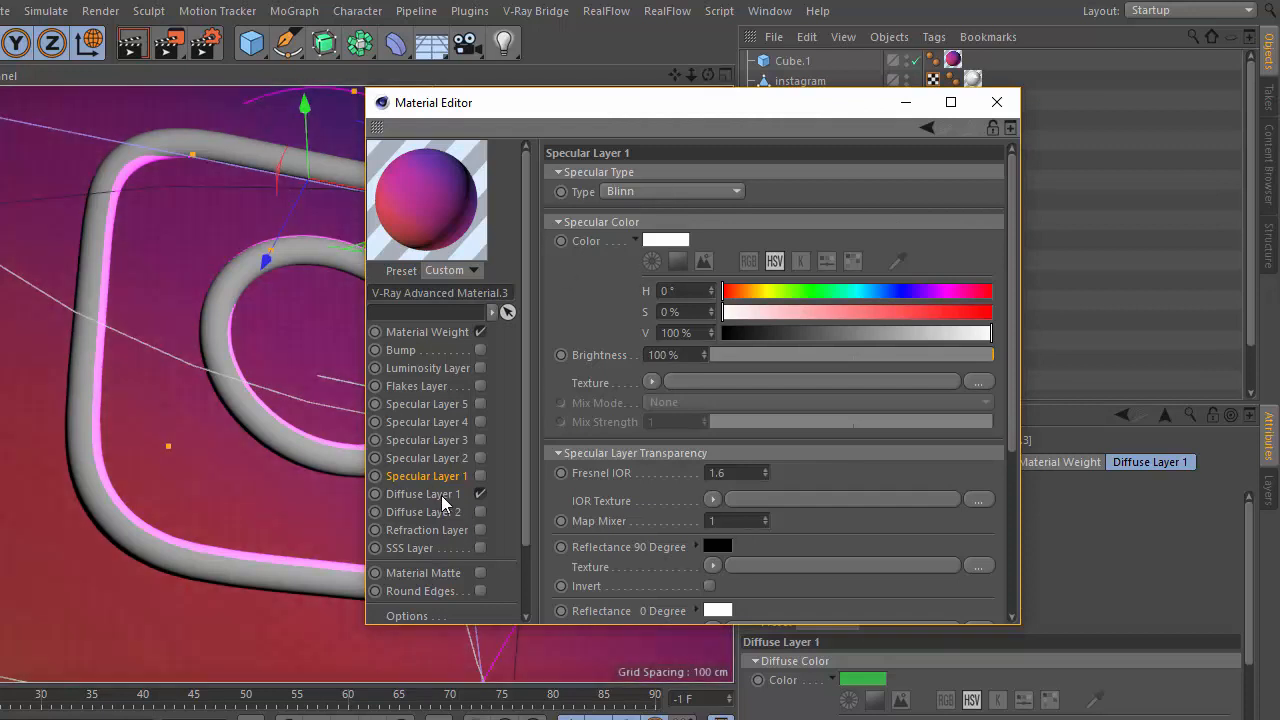
pyautogui.click(413, 494)
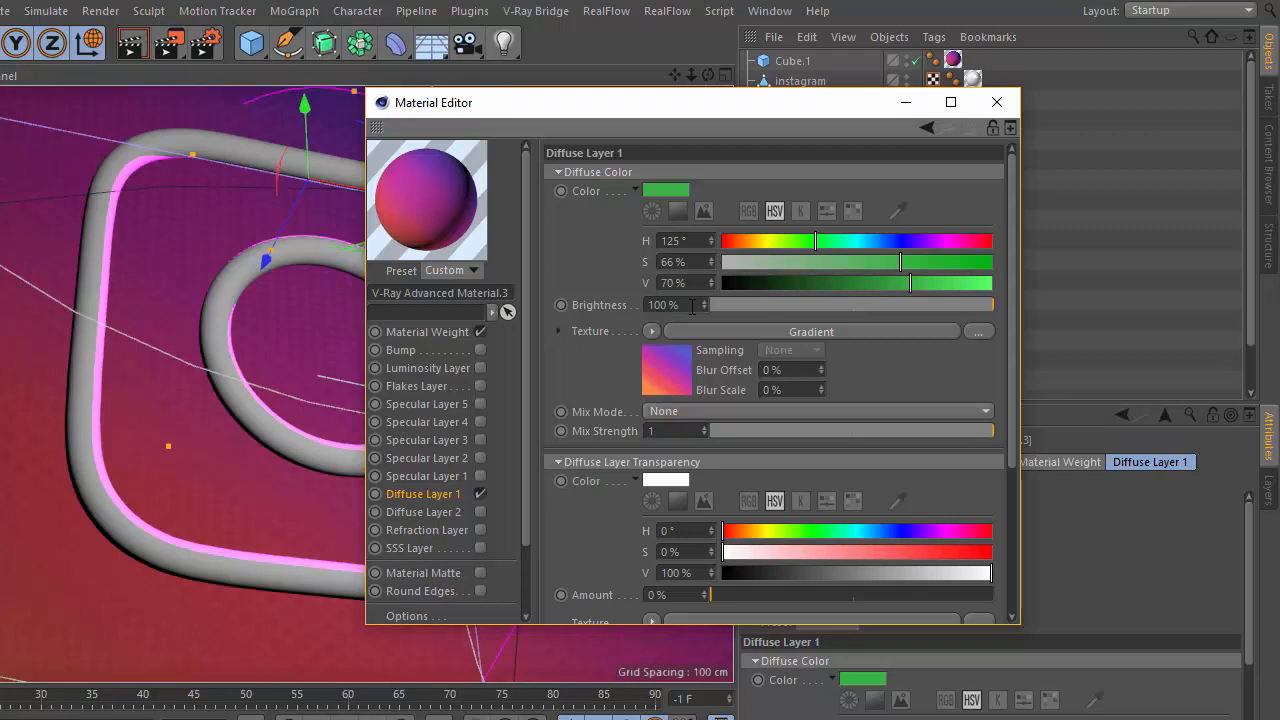
pyautogui.click(651, 331)
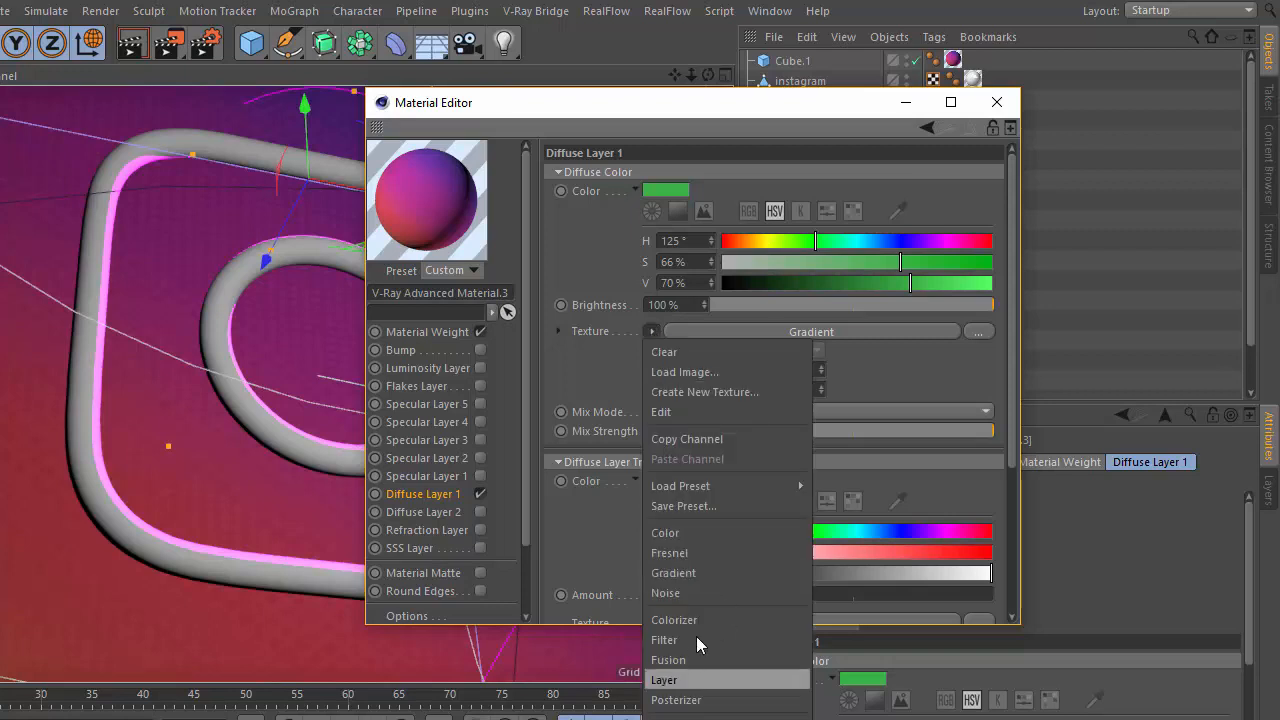
pyautogui.click(705, 571)
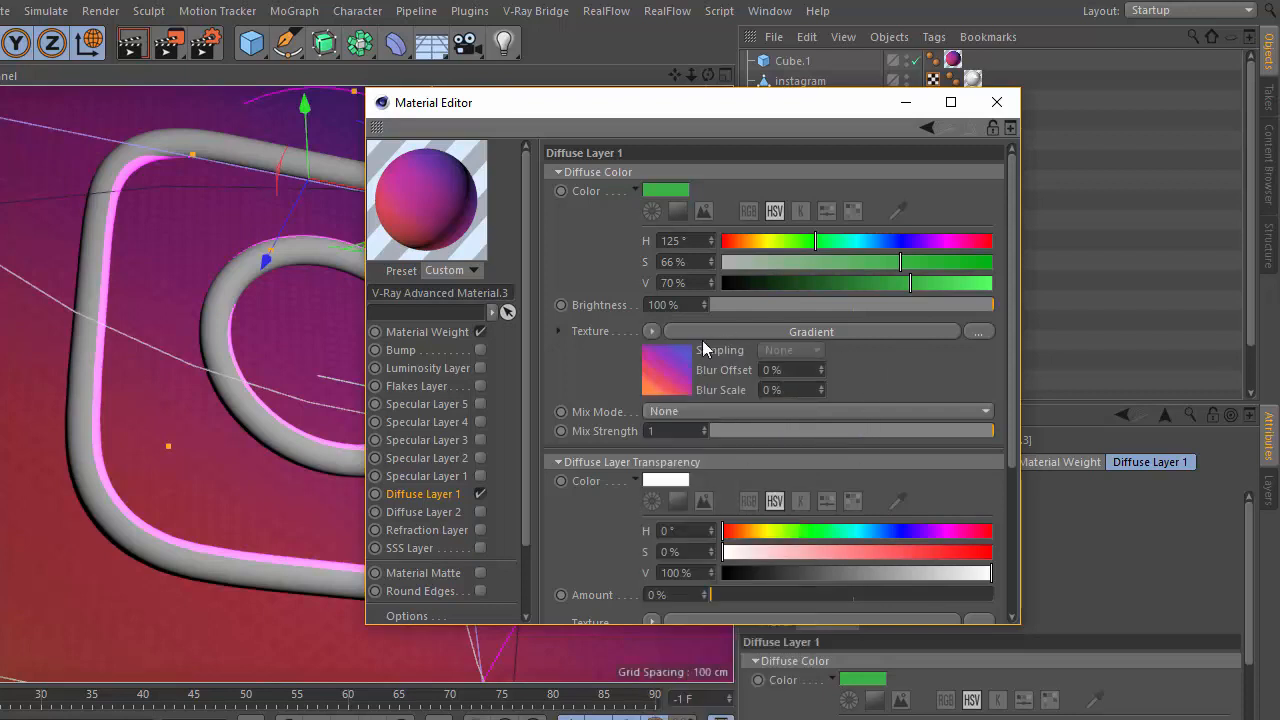
pyautogui.click(663, 369)
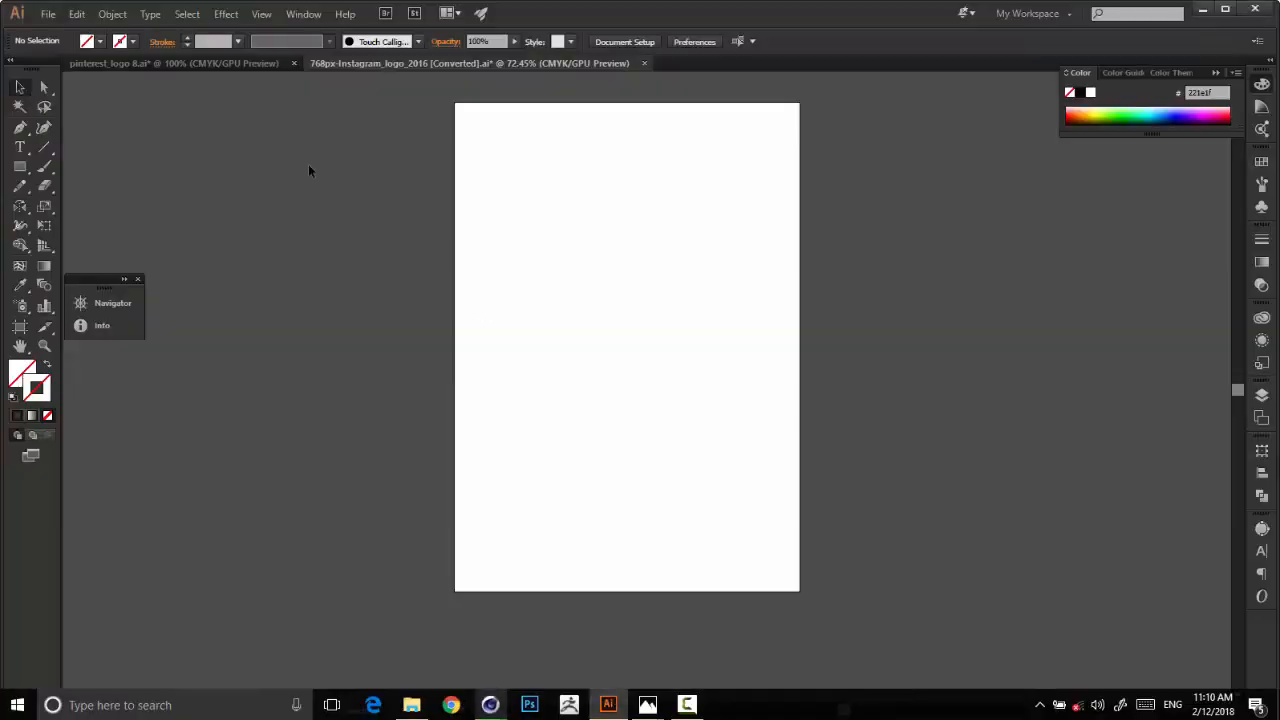
# Switch to Illustrator, undo the edits to the Instagram artwork until its coloured background is restored, and deselect it.
pyautogui.press('a')
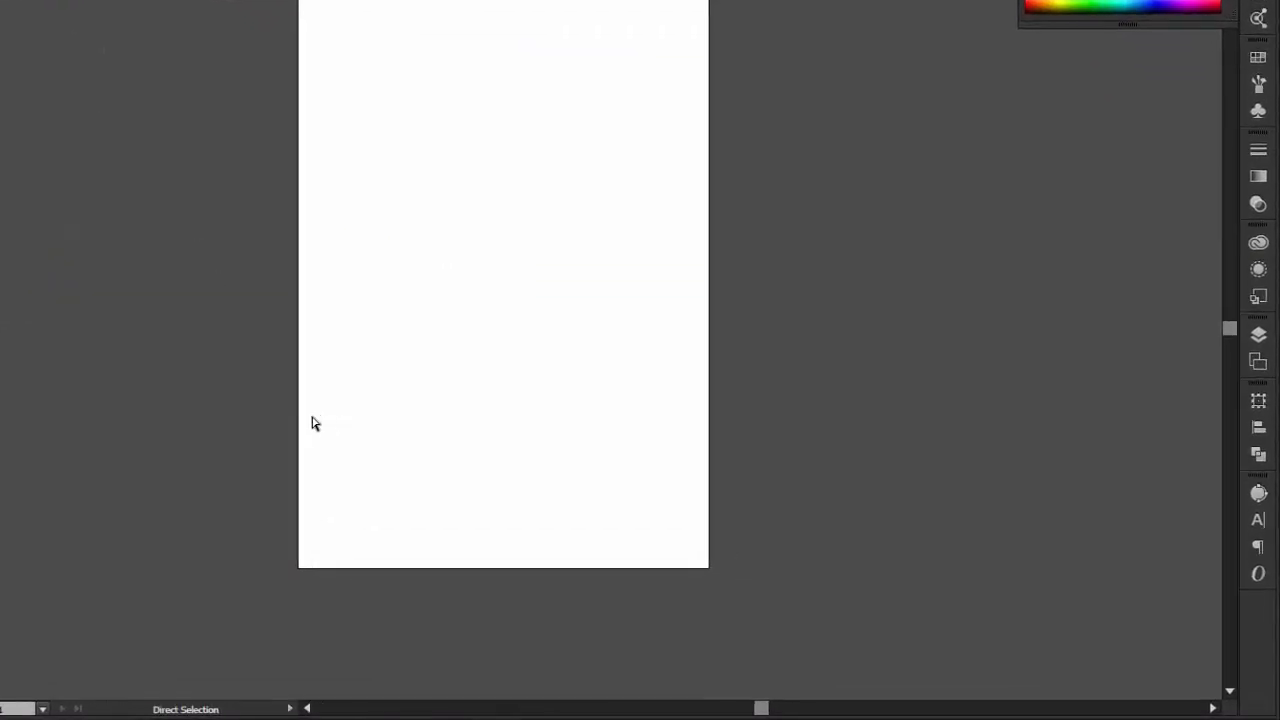
pyautogui.hotkey('ctrl', 'a')
pyautogui.hotkey('ctrl', 'z')
pyautogui.hotkey('ctrl', 'z')
pyautogui.hotkey('ctrl', 'z')
pyautogui.hotkey('ctrl', 'z')
pyautogui.hotkey('ctrl', 'z')
pyautogui.hotkey('ctrl', 'z')
pyautogui.hotkey('ctrl', 'z')
pyautogui.hotkey('ctrl', 'z')
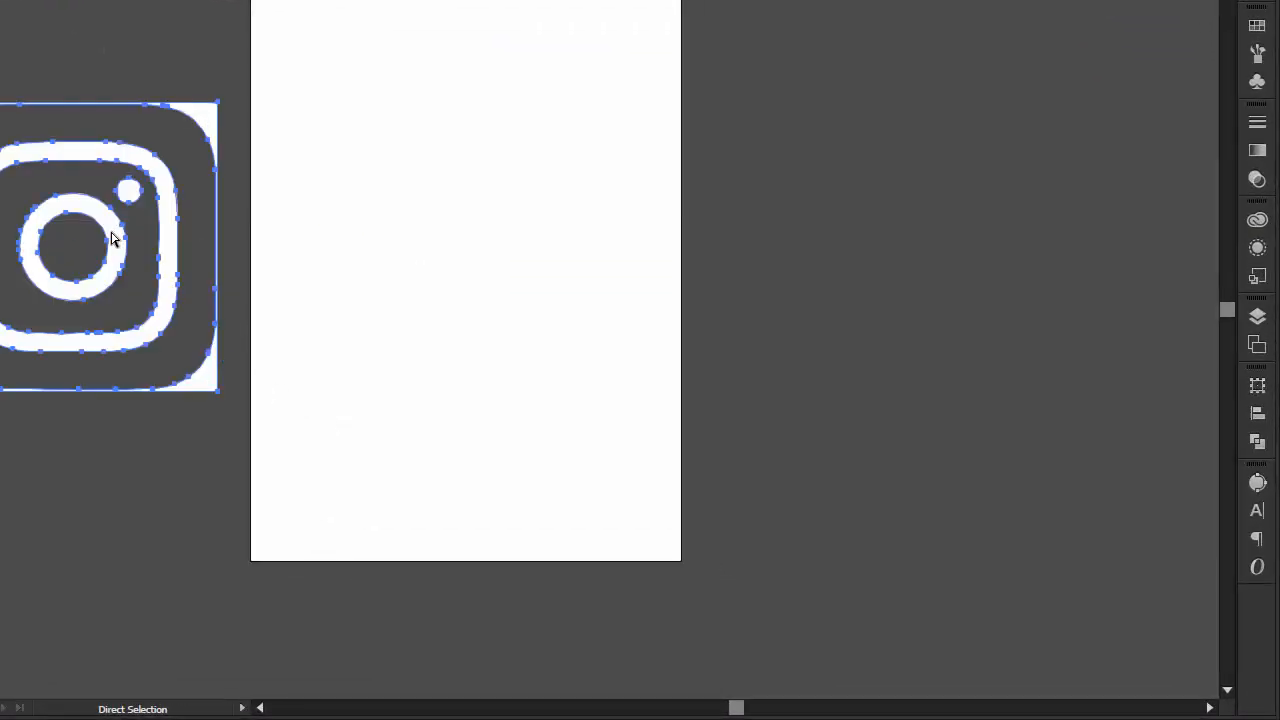
pyautogui.hotkey('ctrl', 'z')
pyautogui.hotkey('ctrl', 'z')
pyautogui.hotkey('ctrl', 'z')
pyautogui.hotkey('ctrl', 'z')
pyautogui.hotkey('ctrl', 'z')
pyautogui.hotkey('ctrl', 'z')
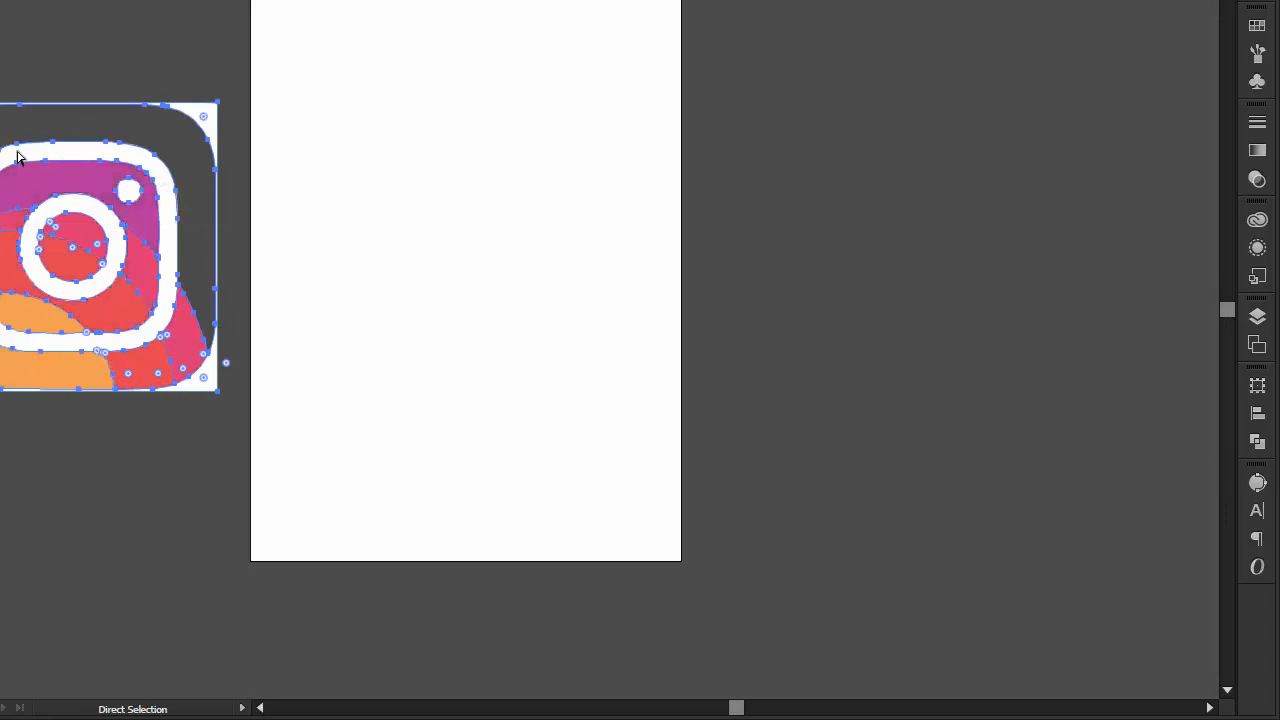
pyautogui.press('v')
pyautogui.click(197, 20)
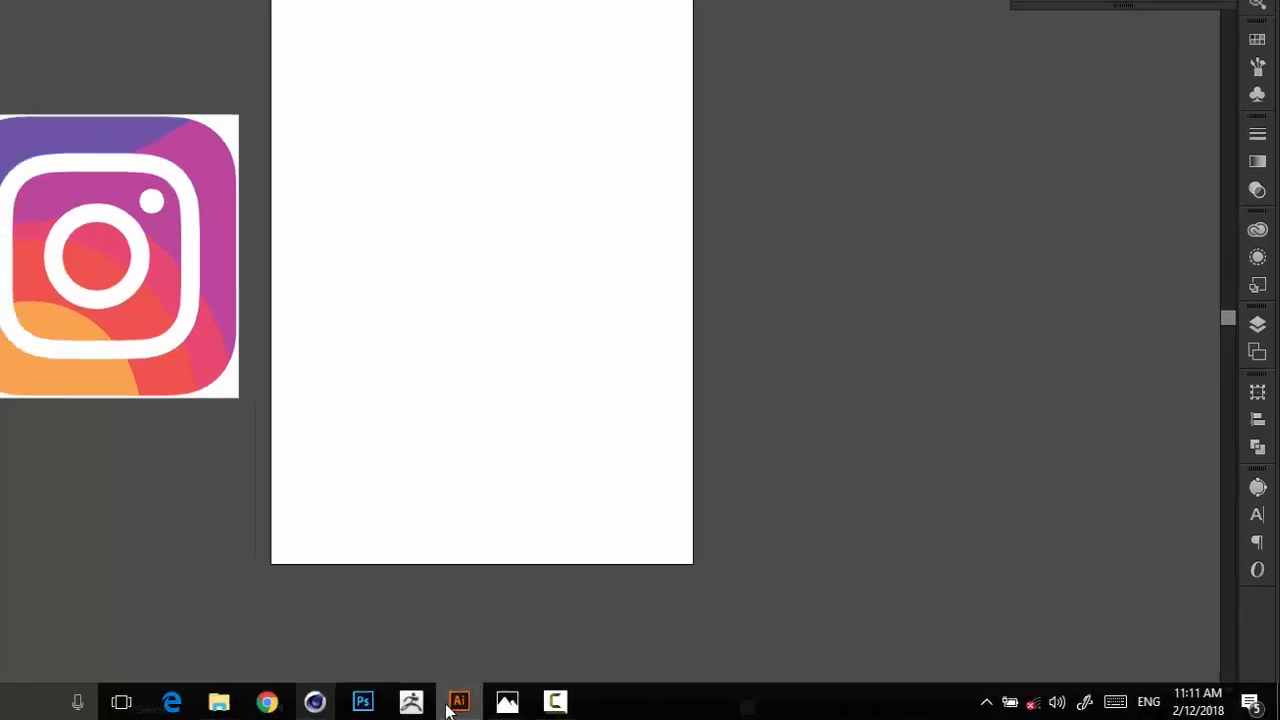
# Switch back to the Cinema 4D material editor and select the orange first knot of the gradient.
pyautogui.moveTo(315, 701)
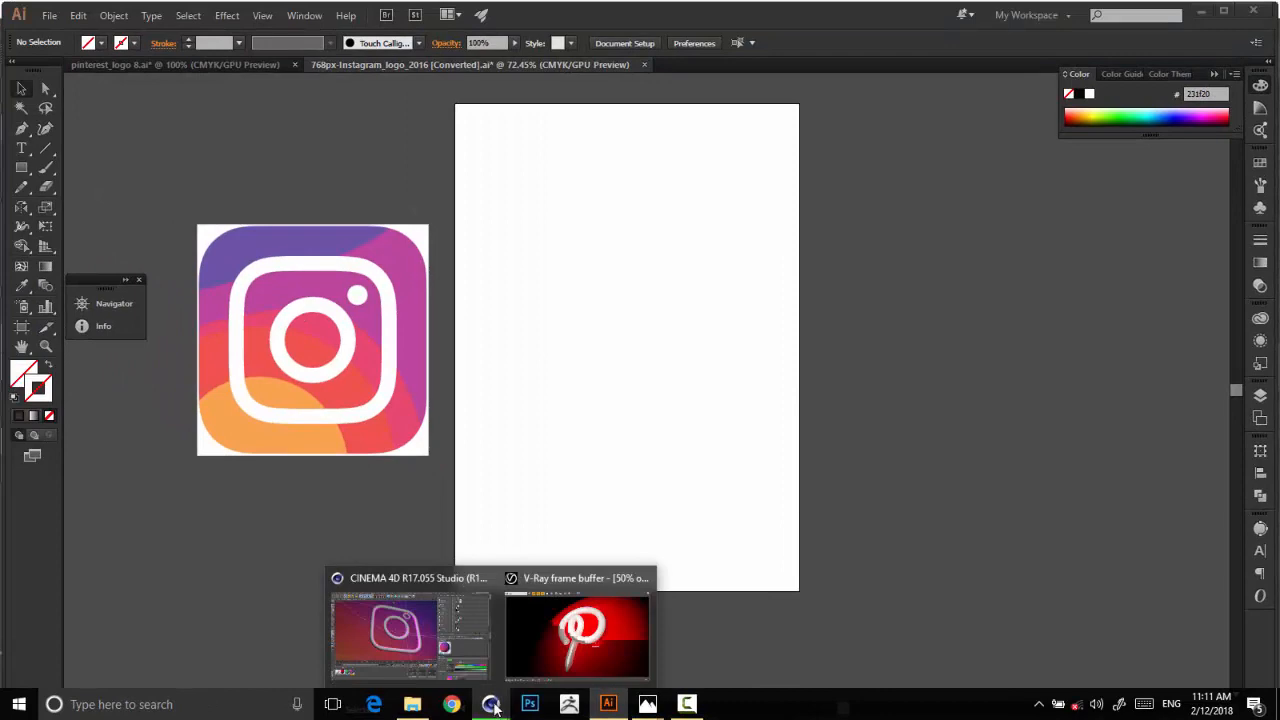
pyautogui.click(436, 642)
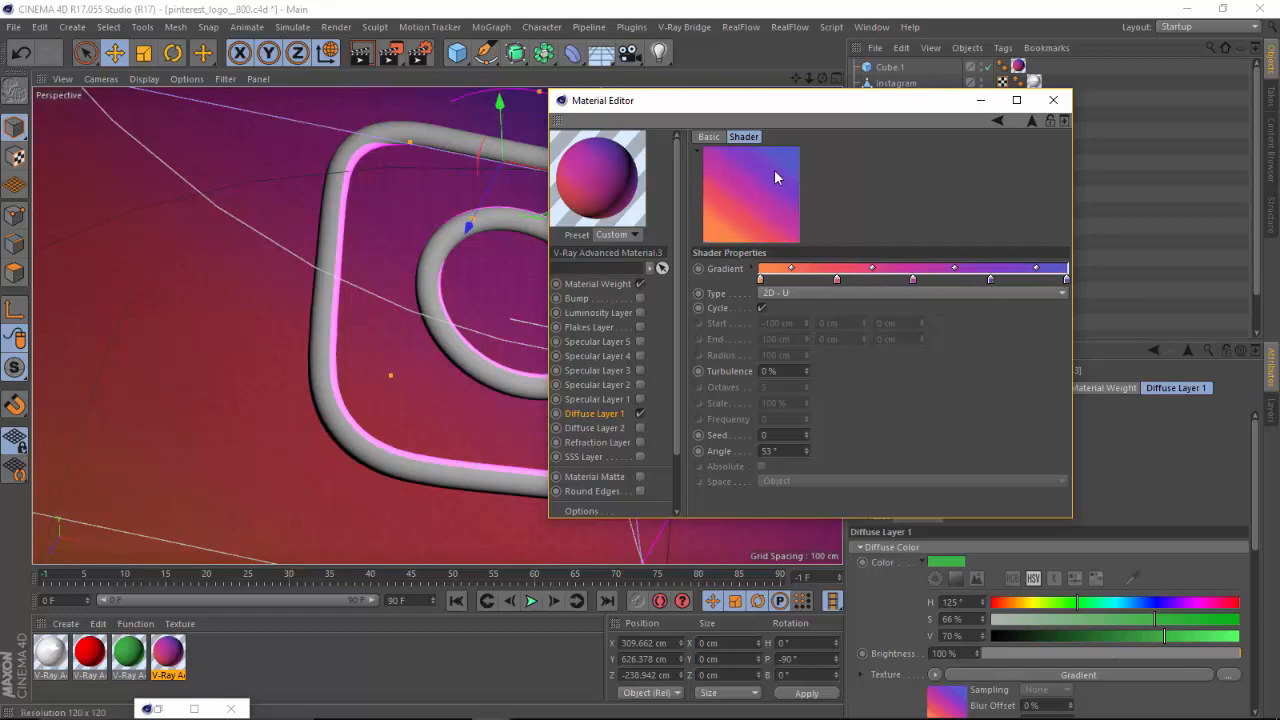
pyautogui.click(760, 280)
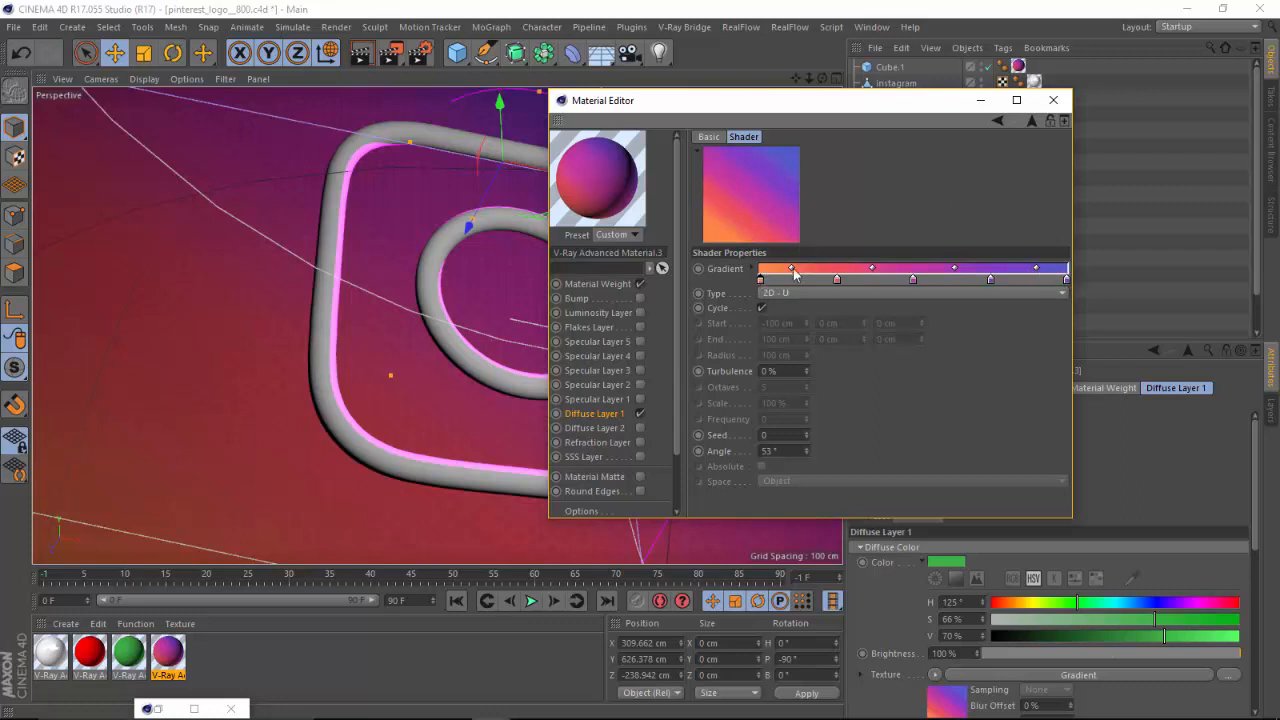
# Turn off the gradient's Cycle option and set its type to 2D - V after trying 3D - Linear.
pyautogui.click(772, 294)
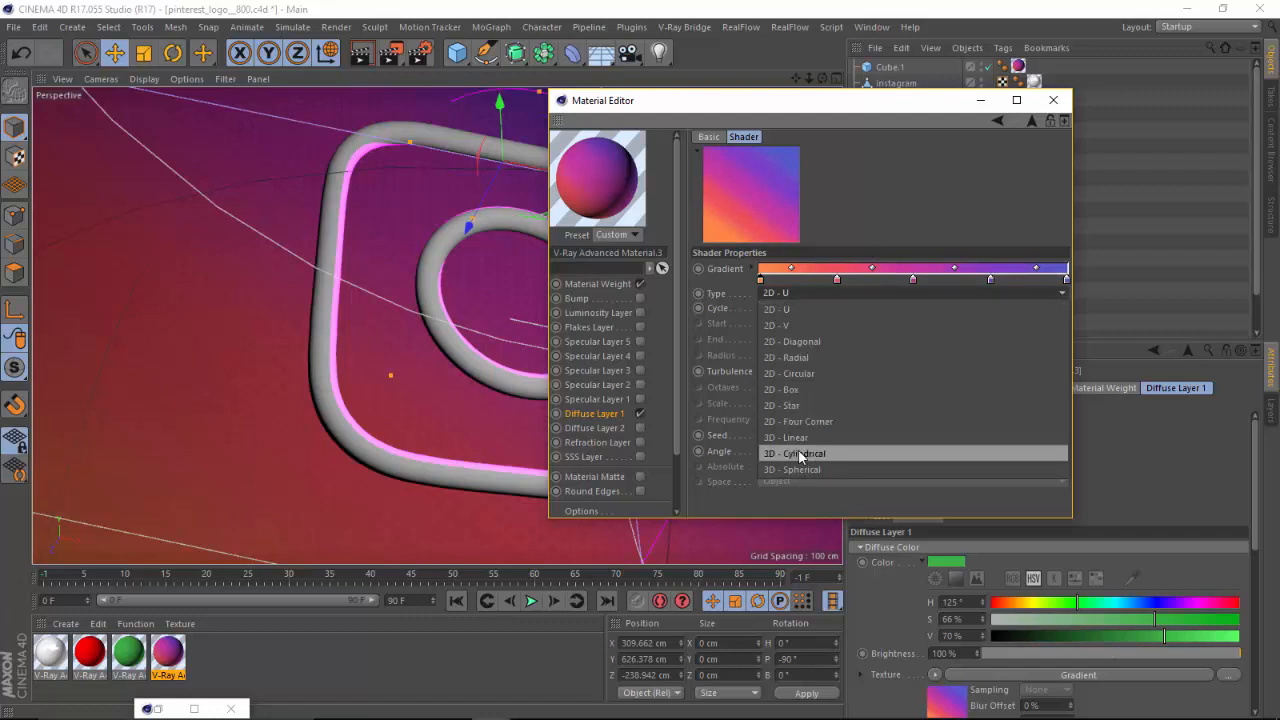
pyautogui.click(848, 441)
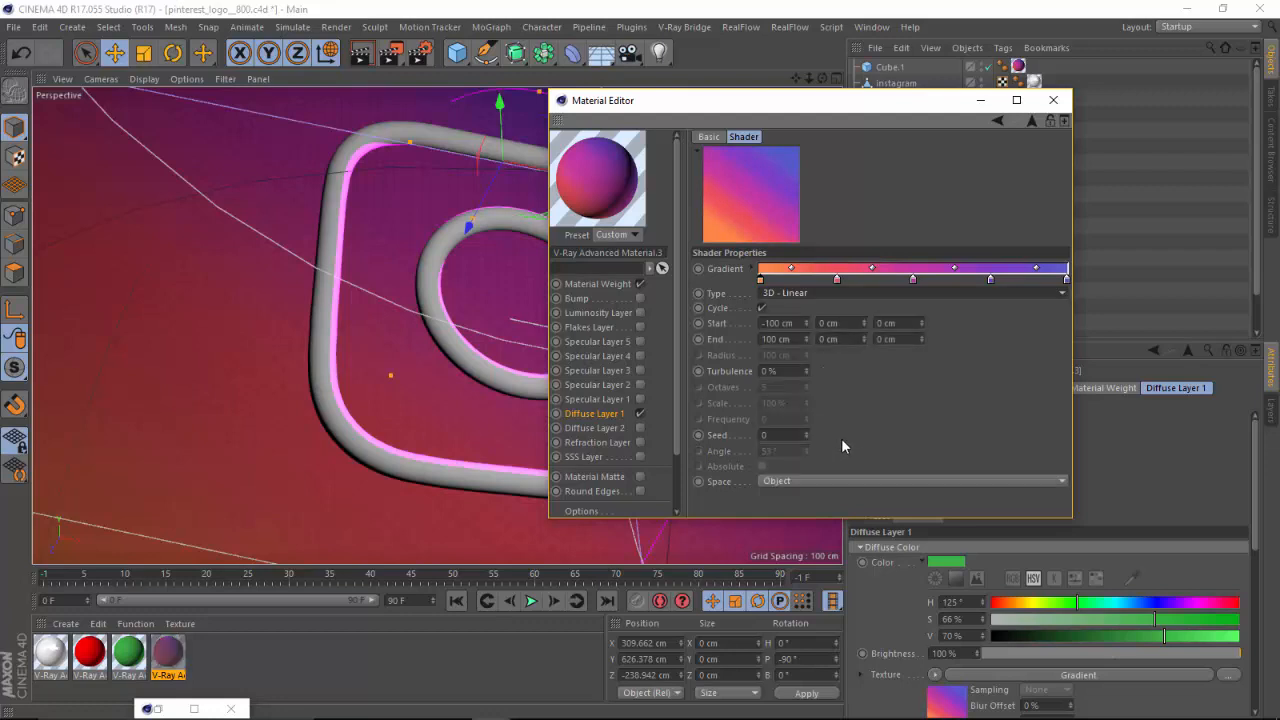
pyautogui.click(761, 309)
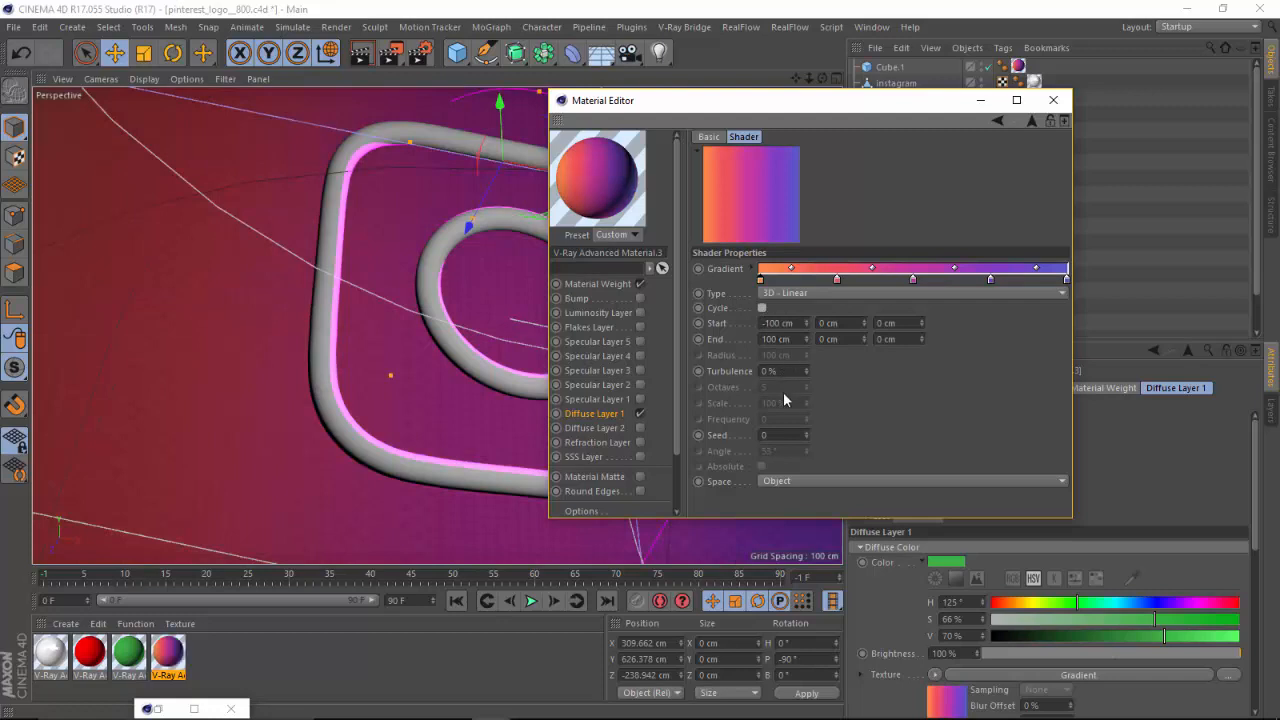
pyautogui.click(785, 294)
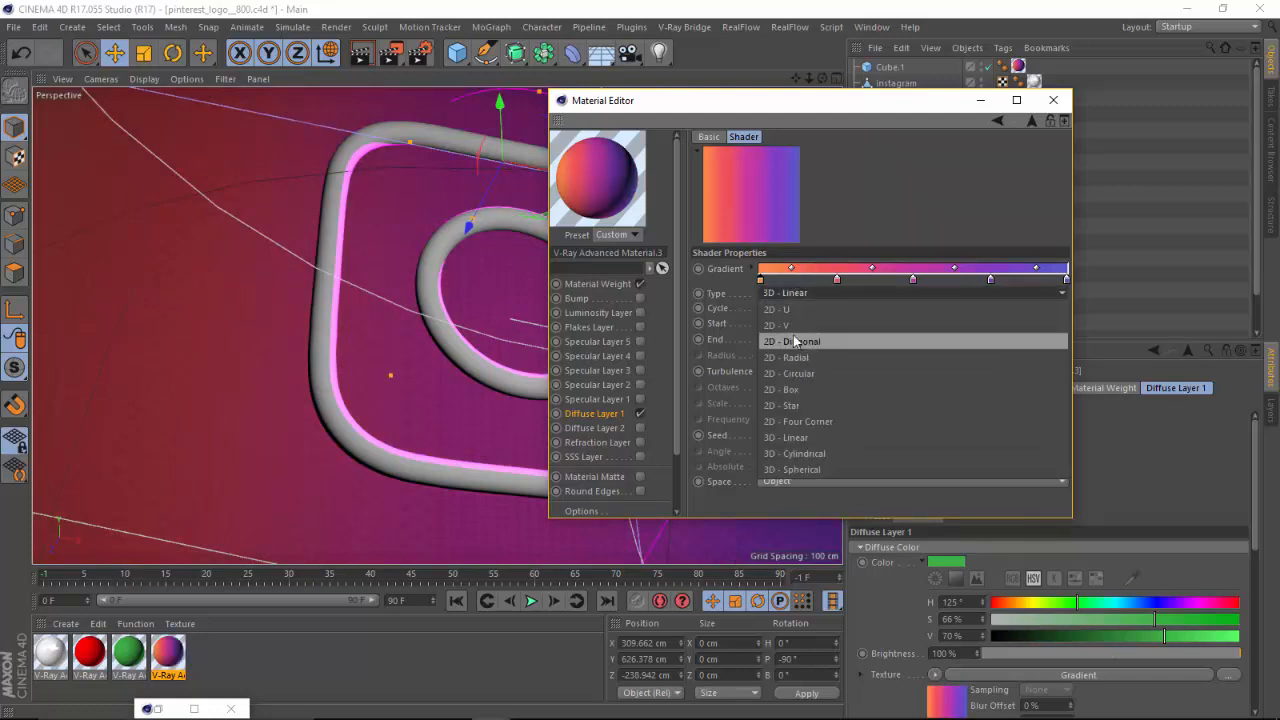
pyautogui.click(806, 325)
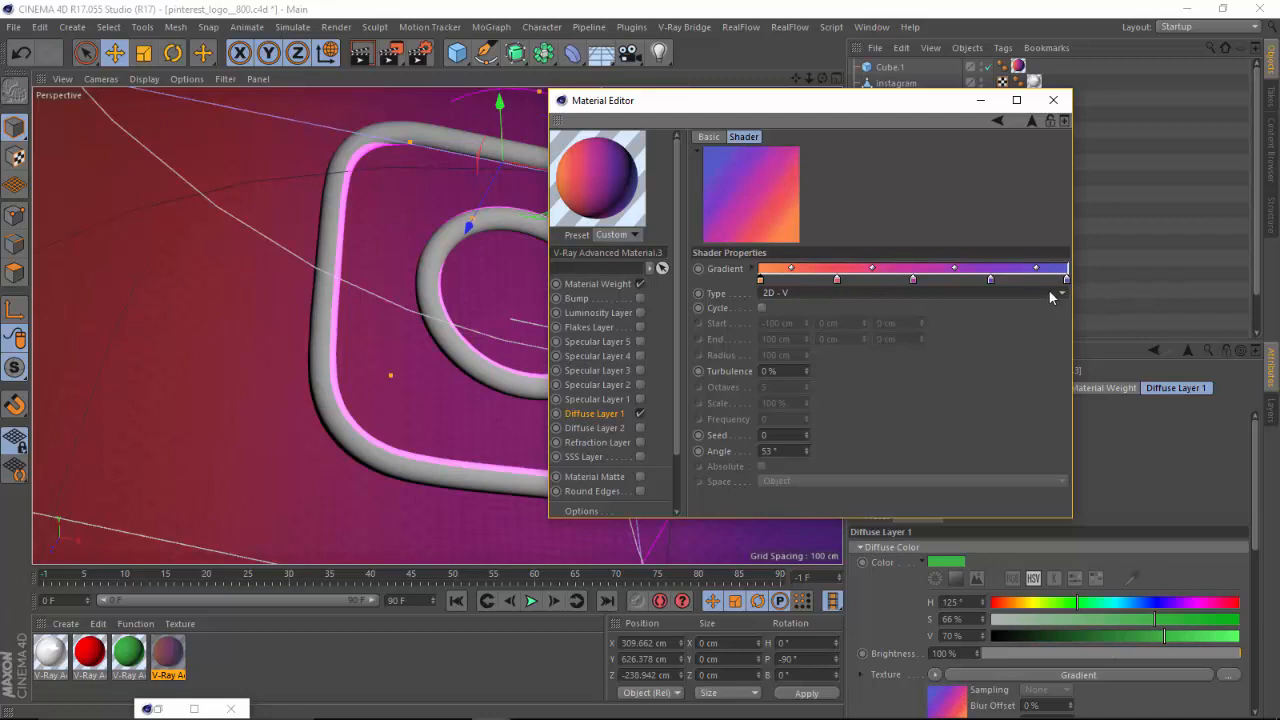
# Set the gradient type to 2D - U, compare it with the ig.jpg reference image, and close the Material Editor.
pyautogui.click(789, 292)
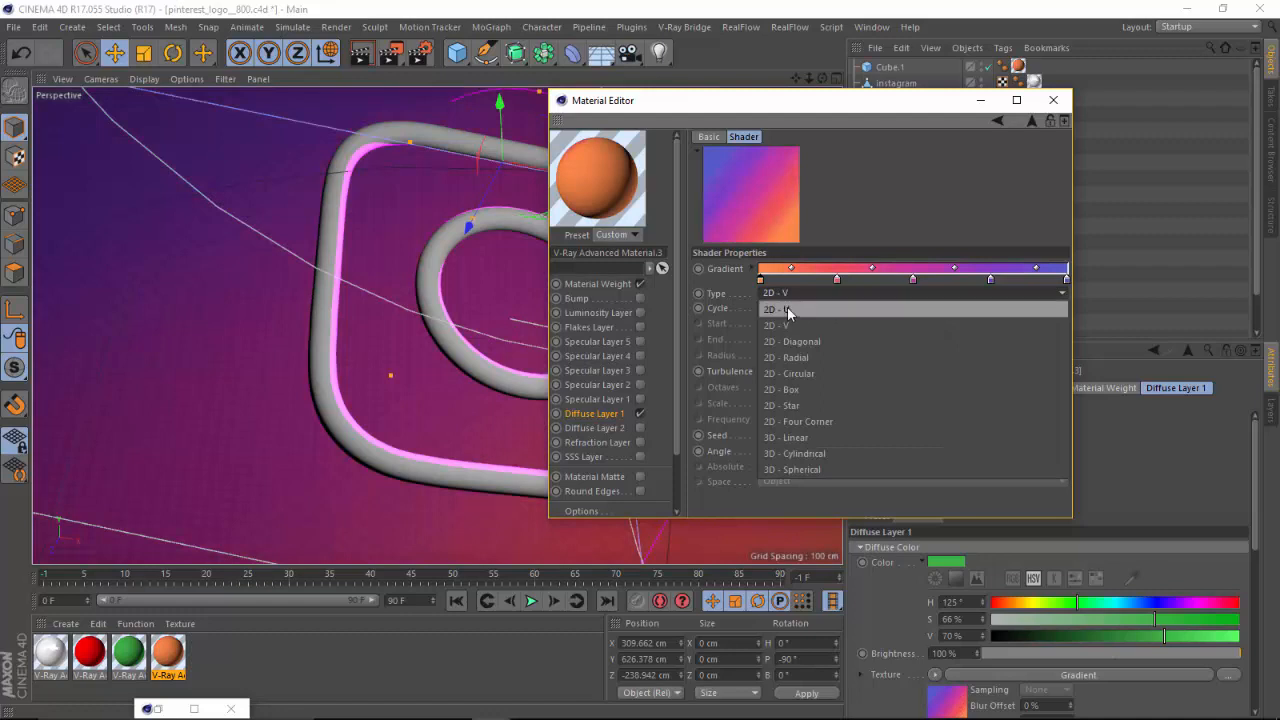
pyautogui.click(788, 307)
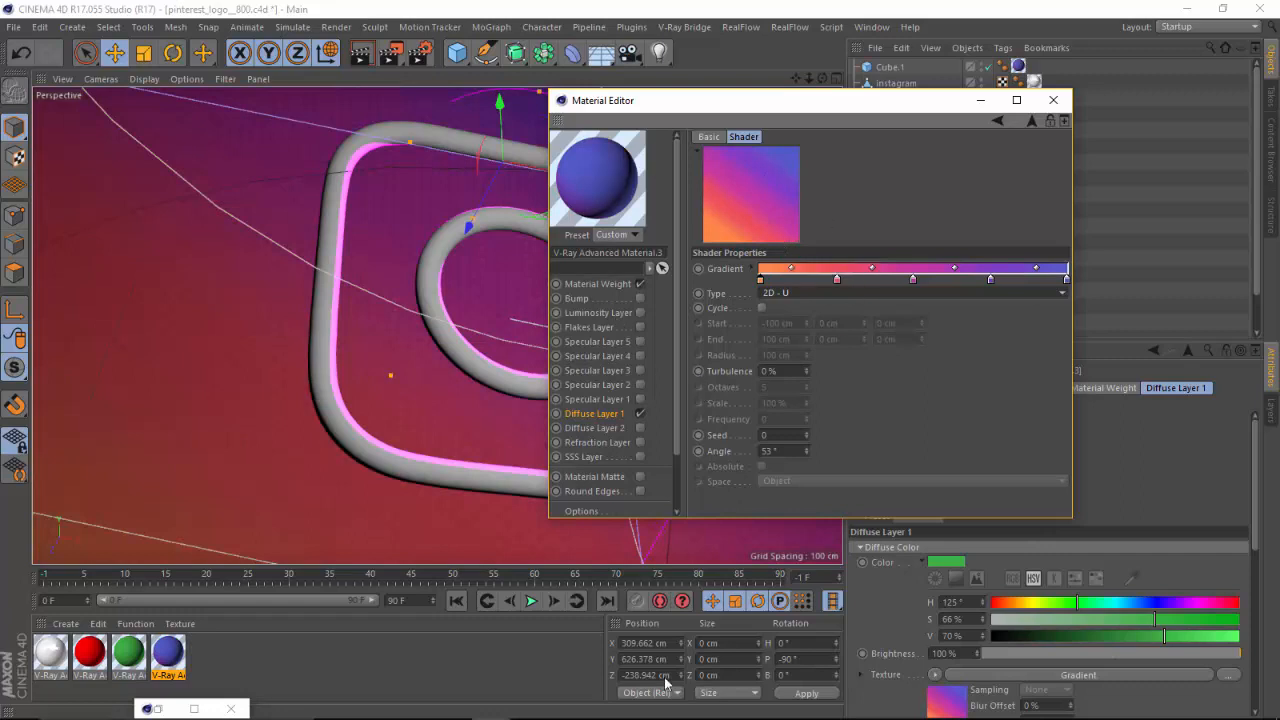
pyautogui.moveTo(647, 704)
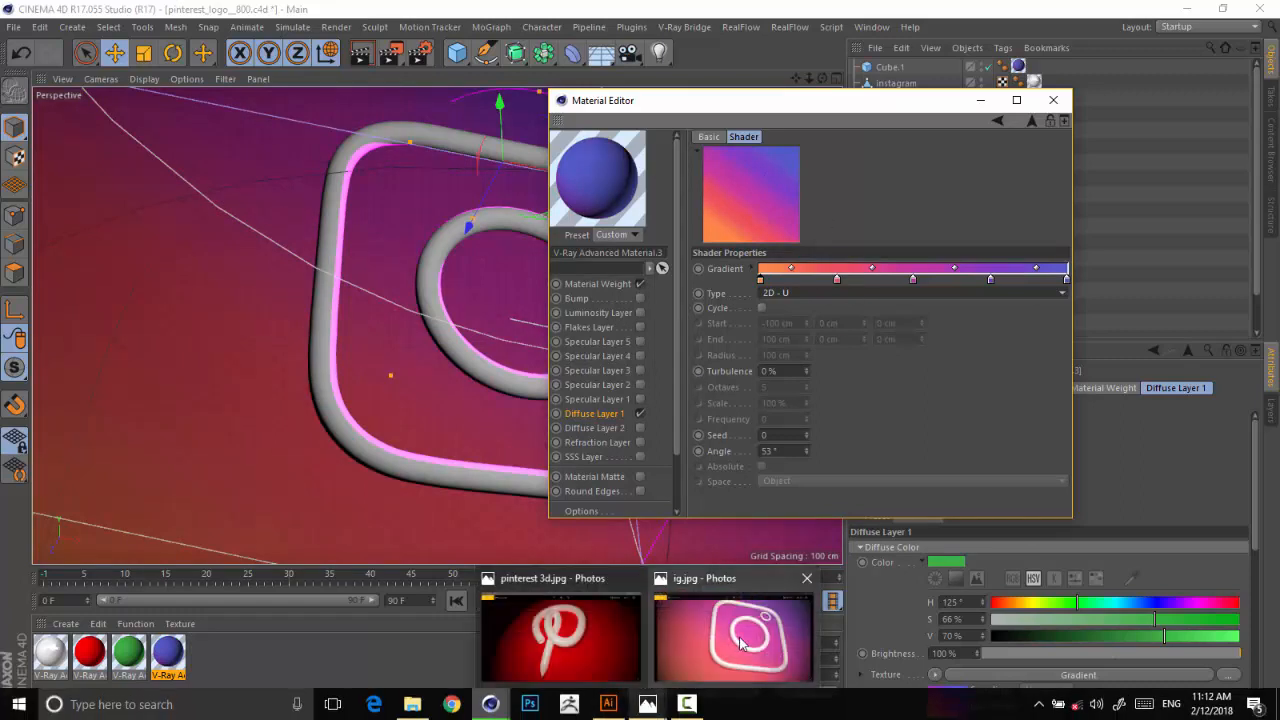
pyautogui.moveTo(744, 645)
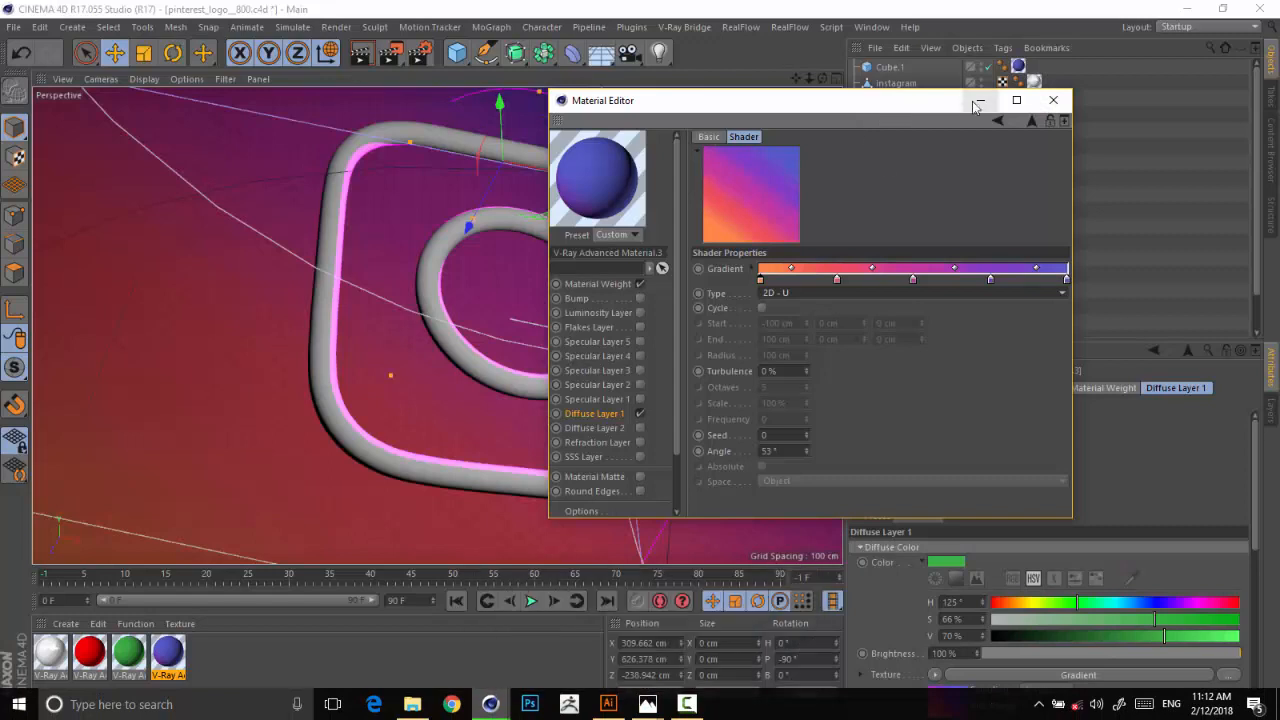
pyautogui.click(1053, 101)
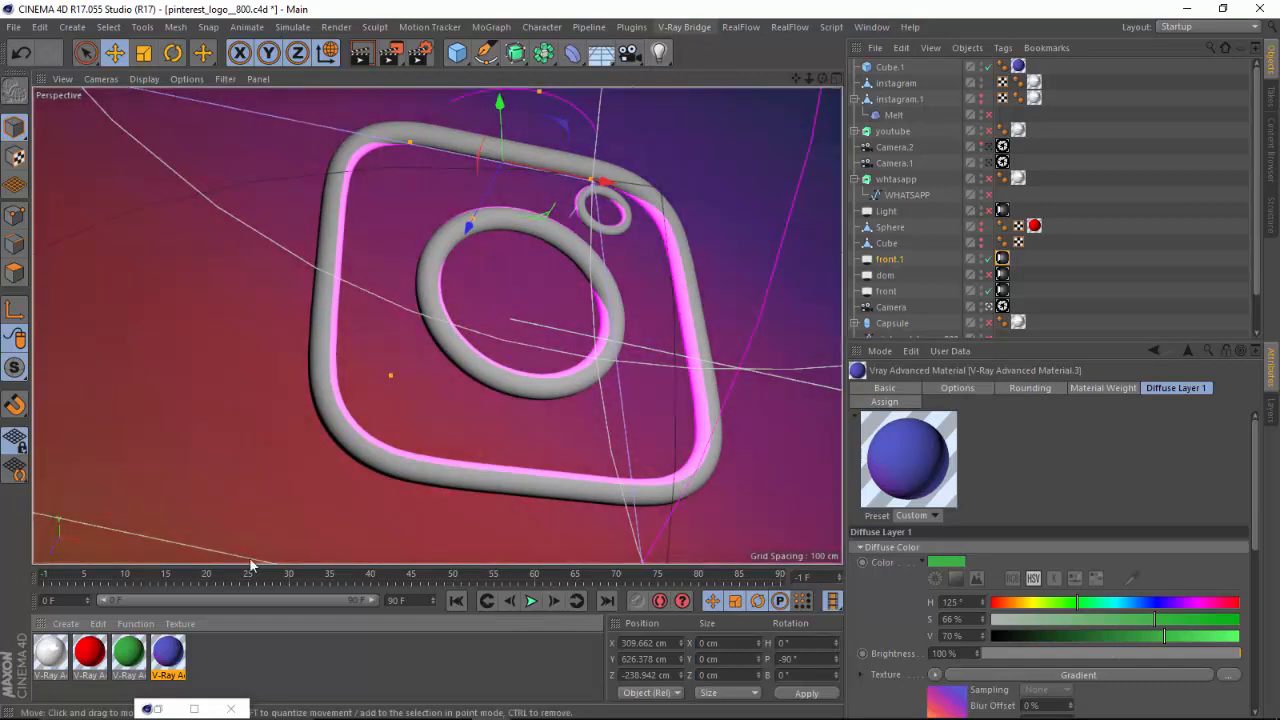
# Find the V-Ray frame buffer with the running Pinterest render, stop that render, and close the frame buffer.
pyautogui.click(194, 709)
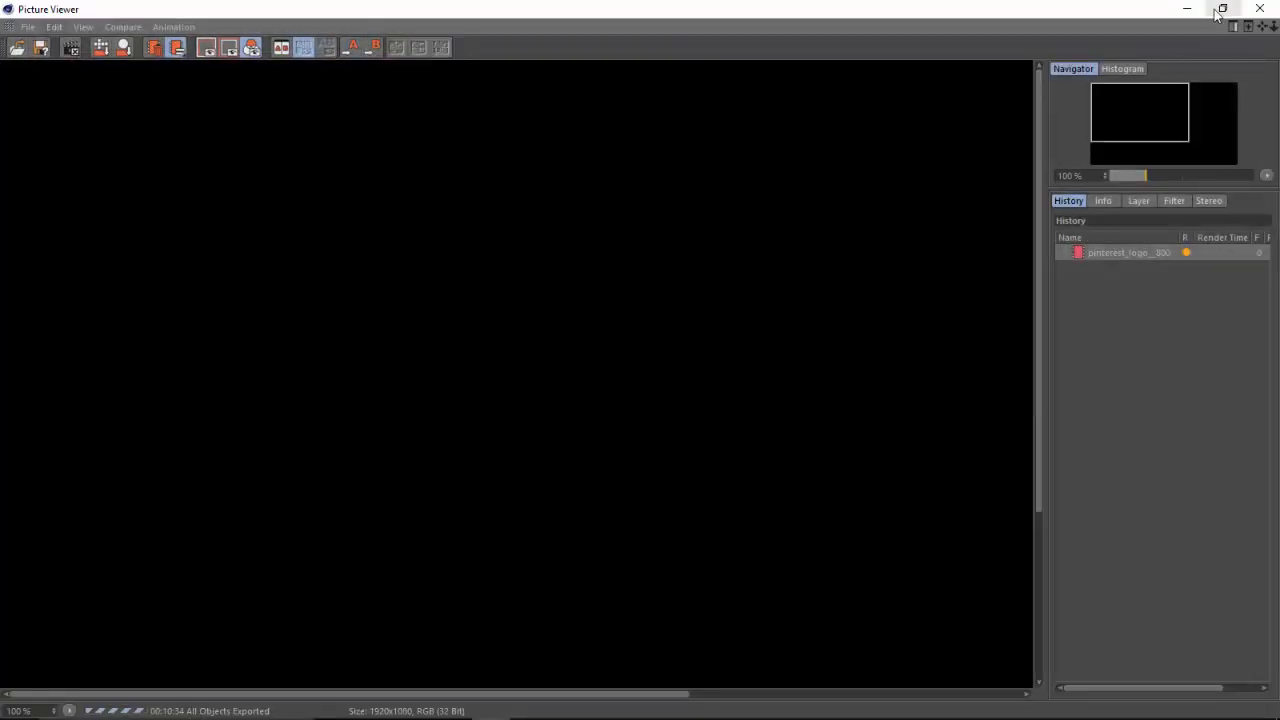
pyautogui.click(1187, 8)
pyautogui.click(703, 30)
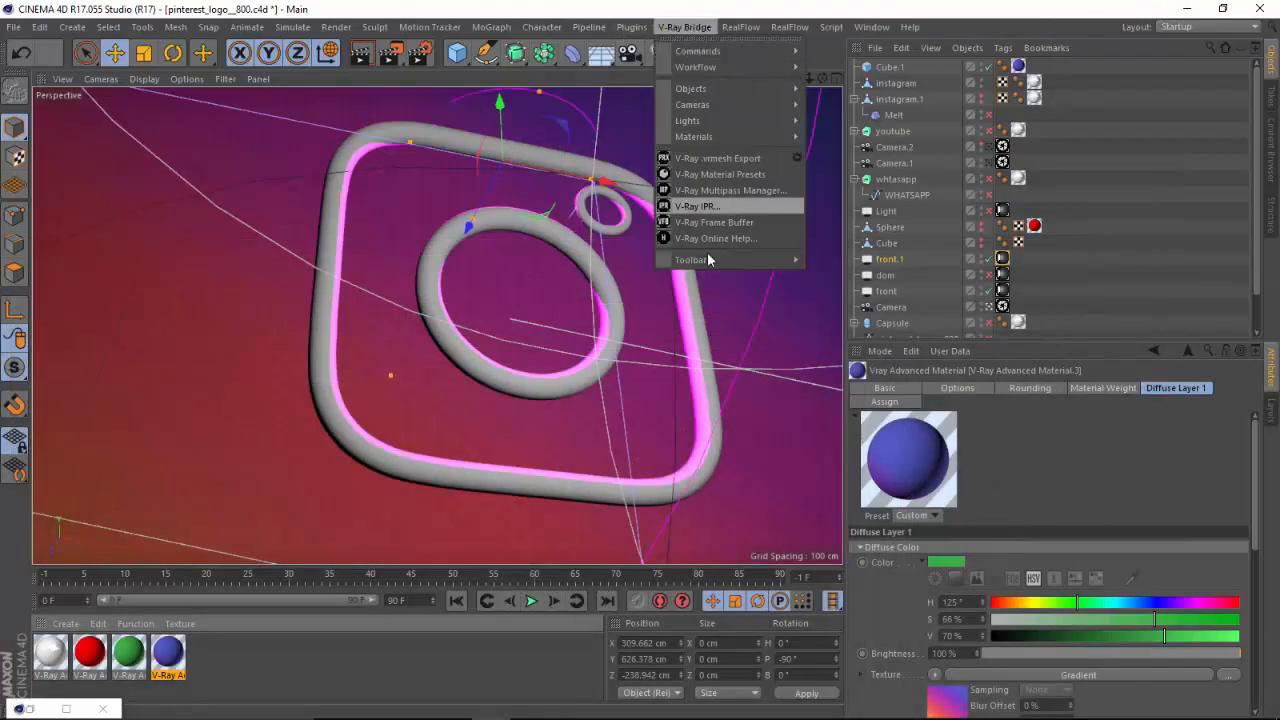
pyautogui.click(744, 222)
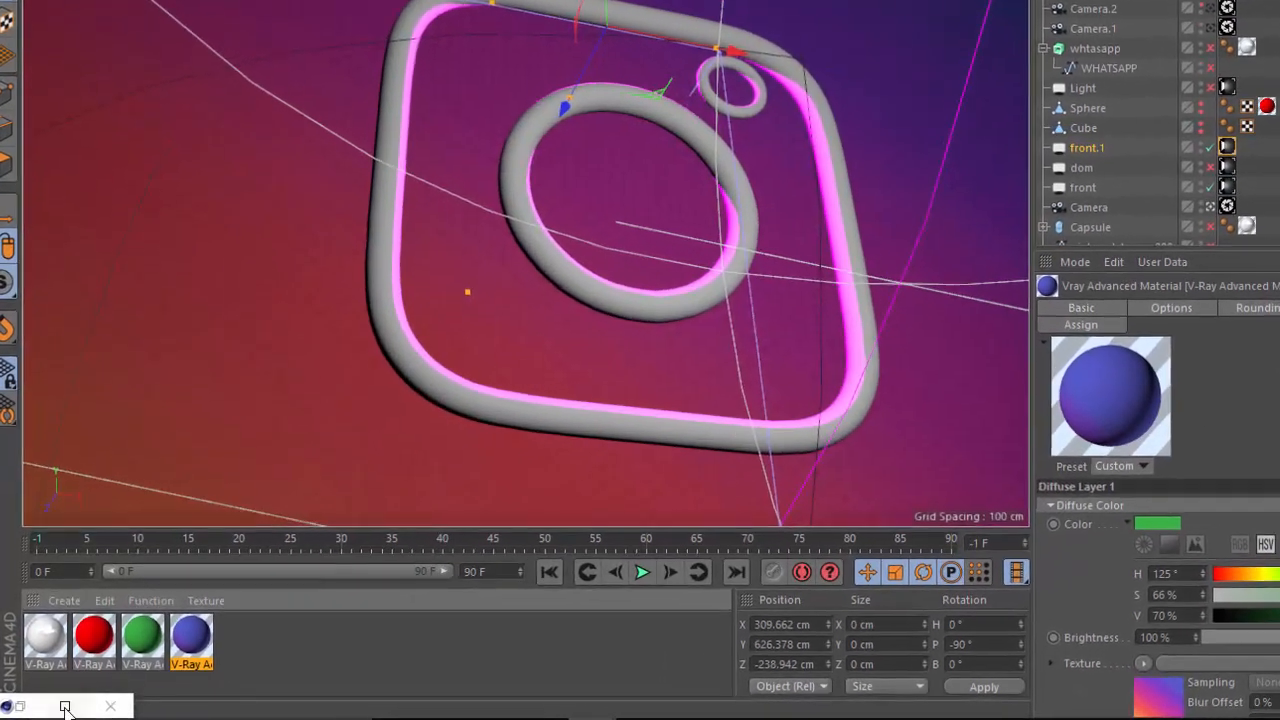
pyautogui.click(65, 707)
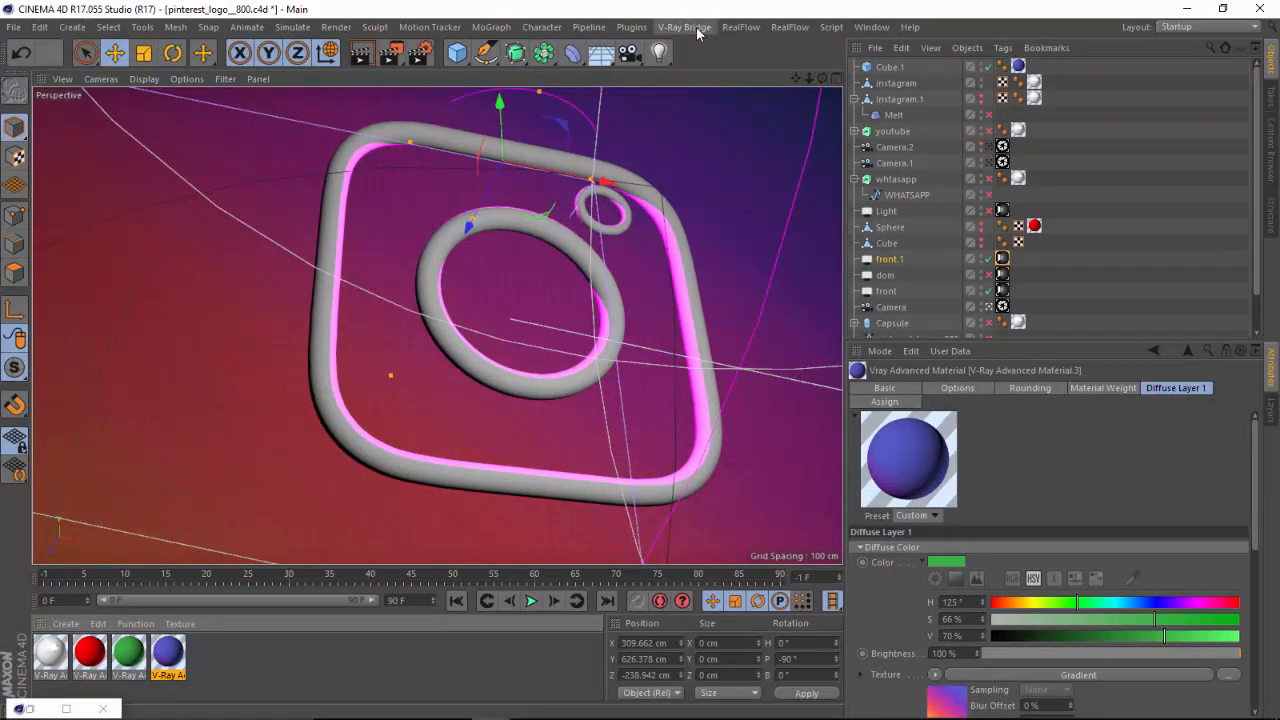
pyautogui.click(697, 30)
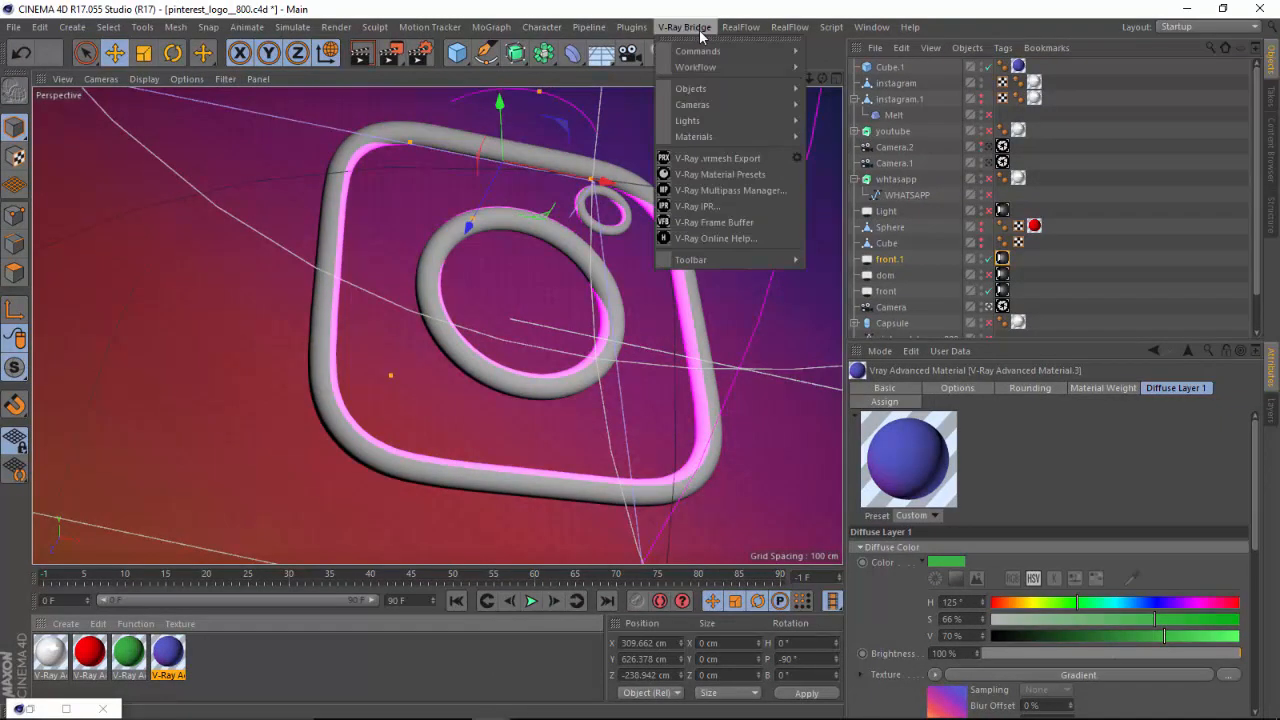
pyautogui.click(689, 222)
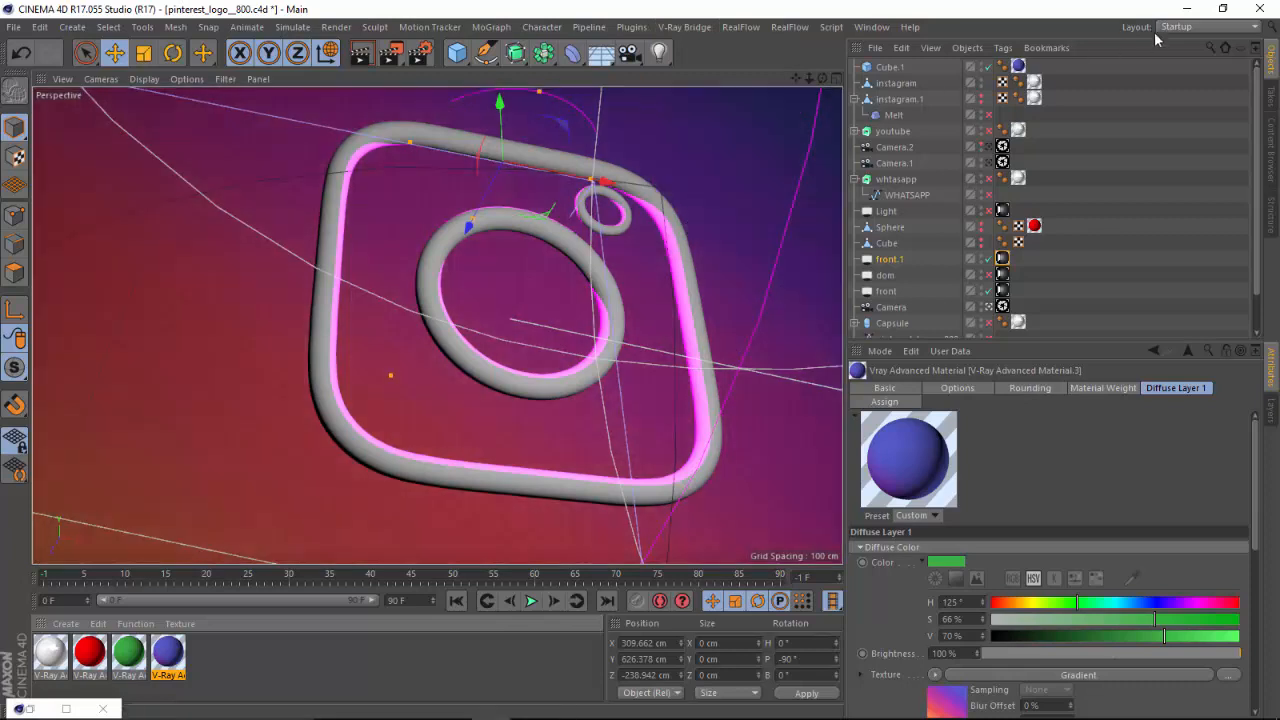
pyautogui.moveTo(569, 708)
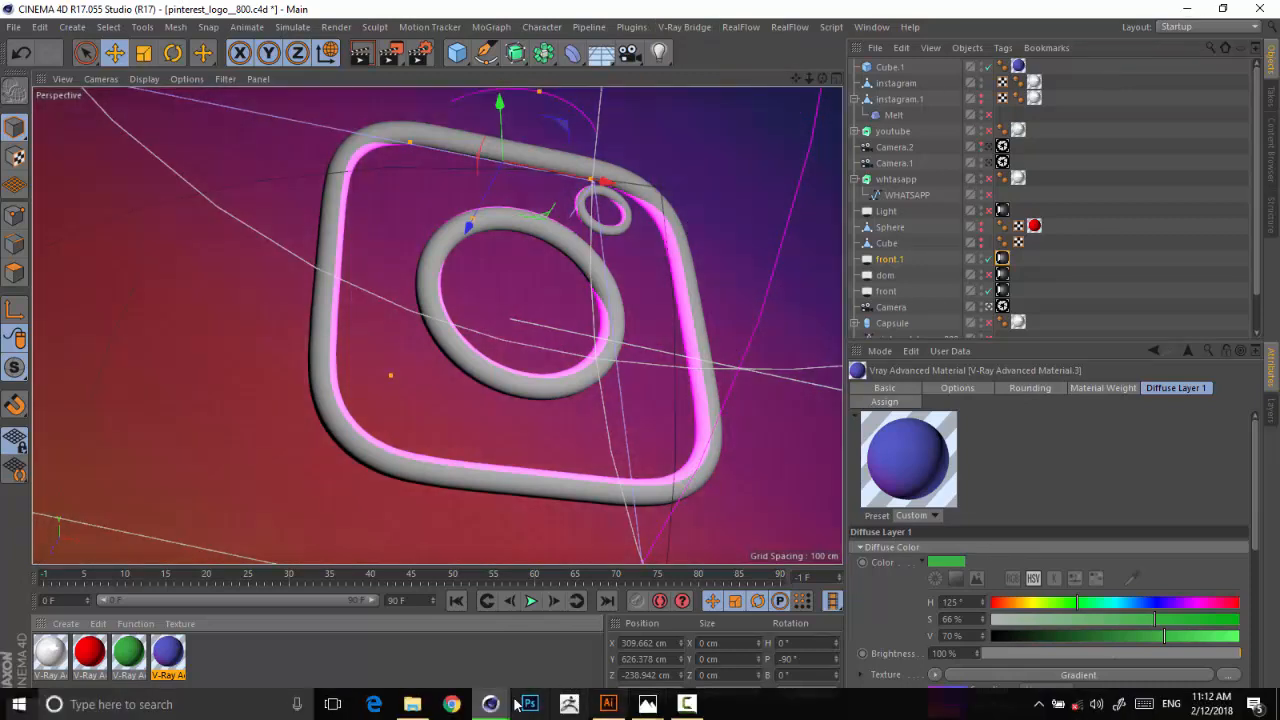
pyautogui.moveTo(497, 708)
pyautogui.click(579, 636)
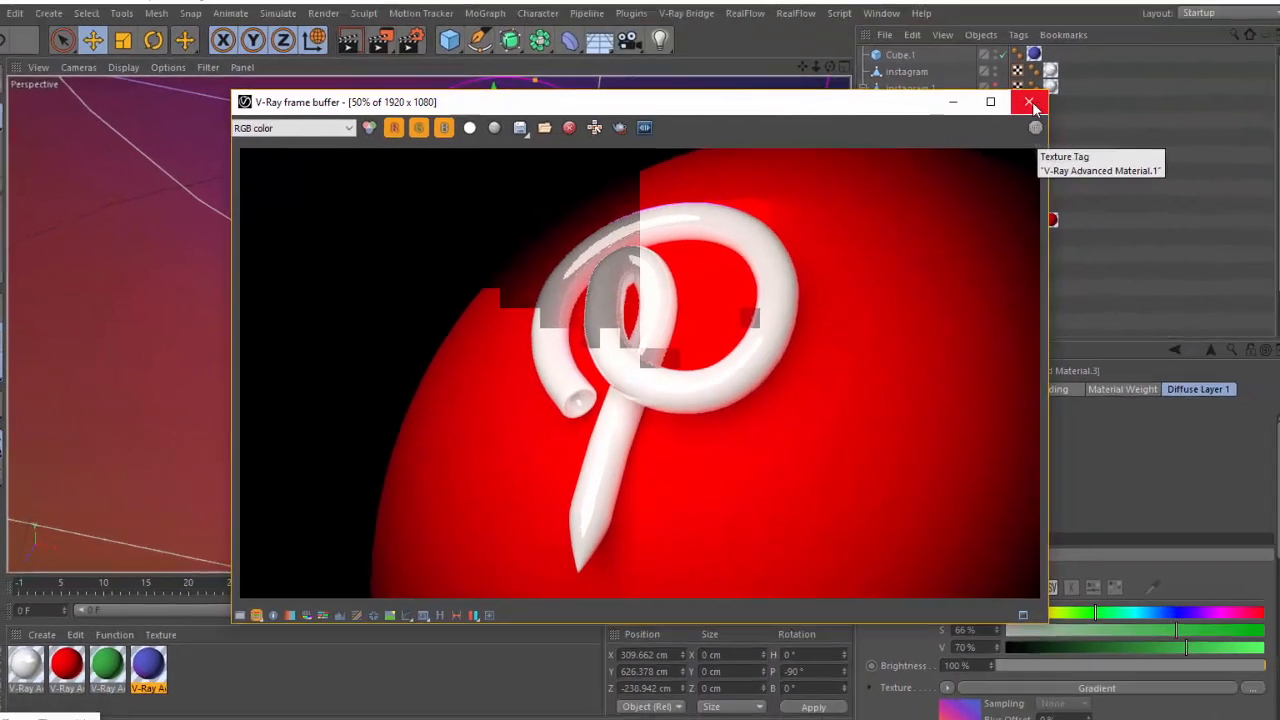
pyautogui.click(1107, 50)
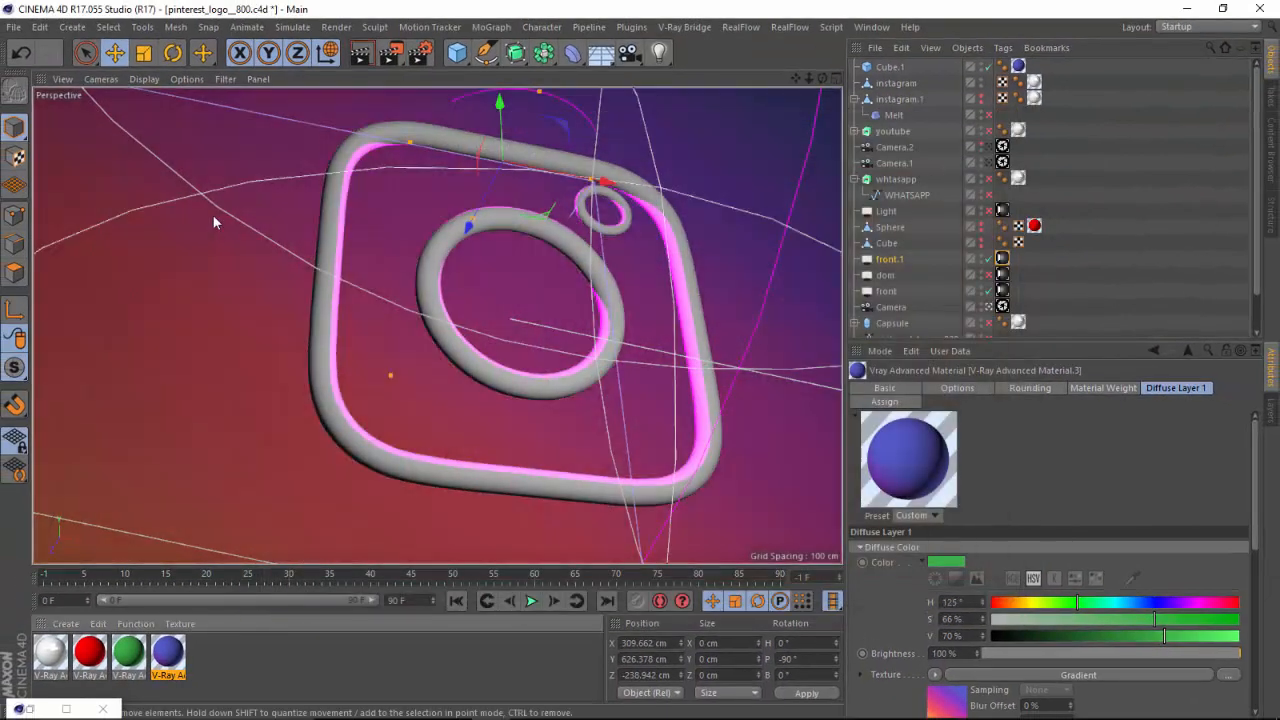
# Test-render the Instagram scene to the Picture Viewer, and close the frame buffer and viewer.
pyautogui.click(393, 58)
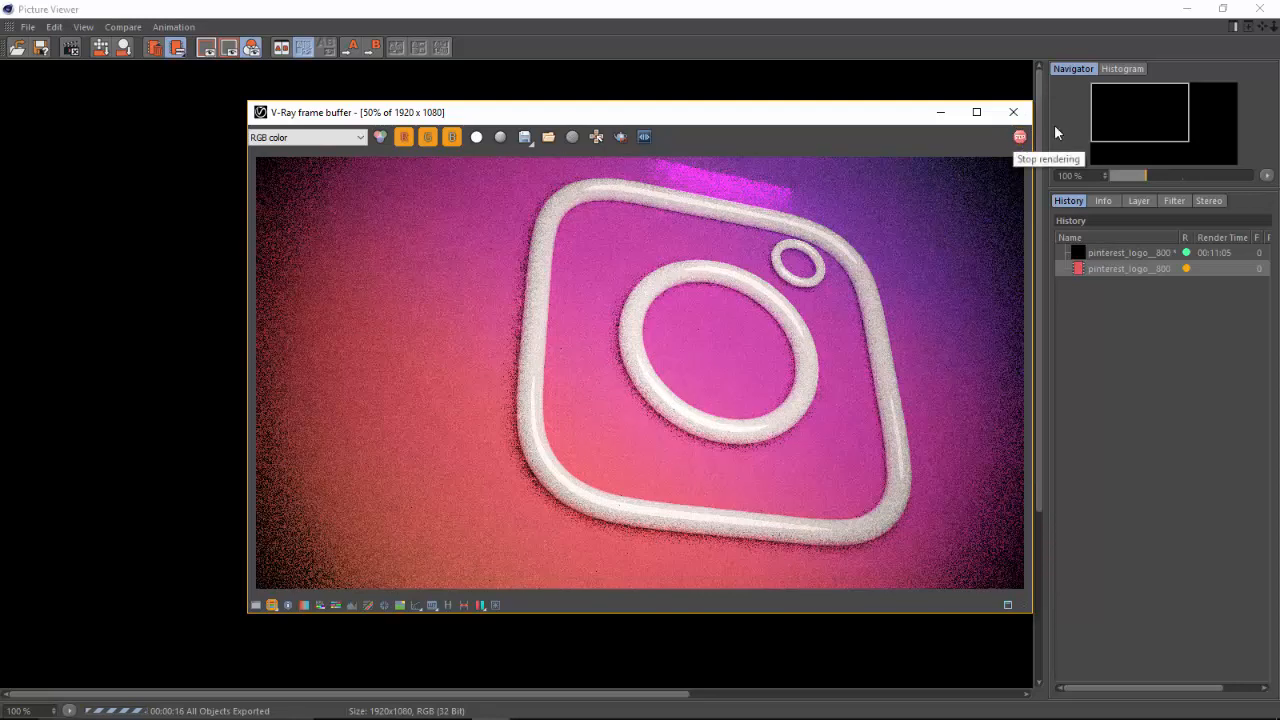
pyautogui.click(1013, 111)
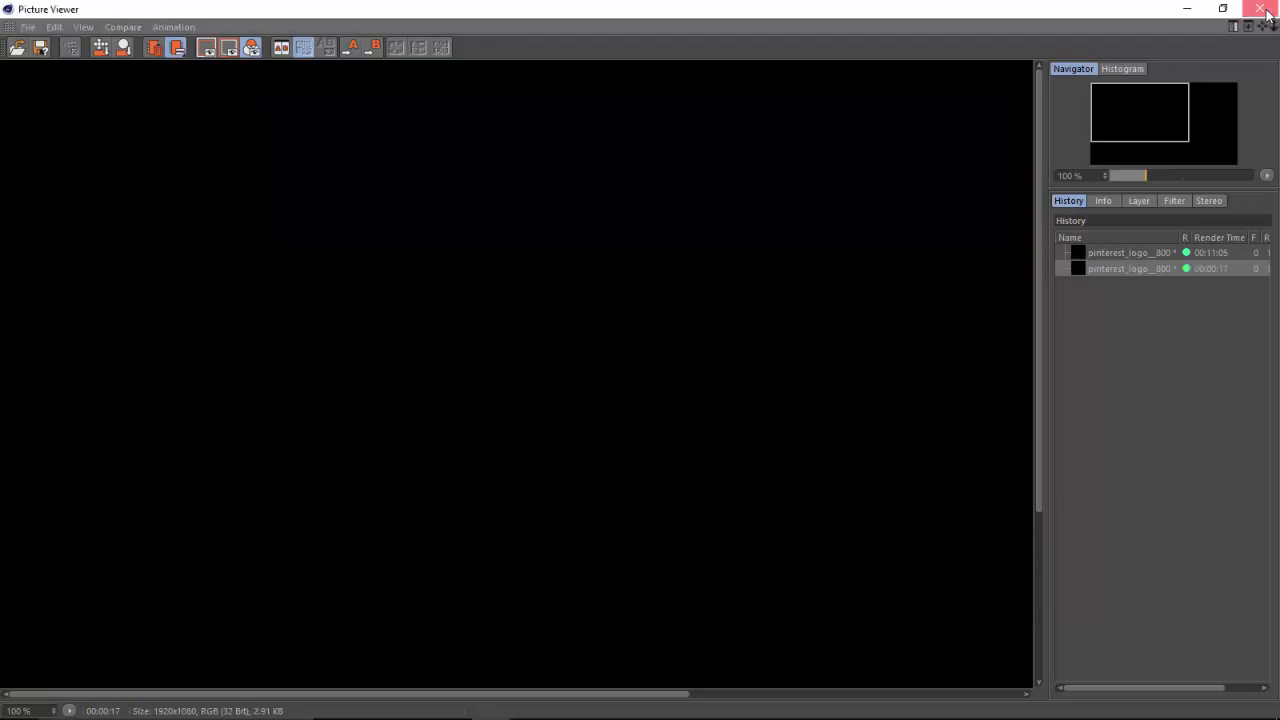
pyautogui.click(1263, 10)
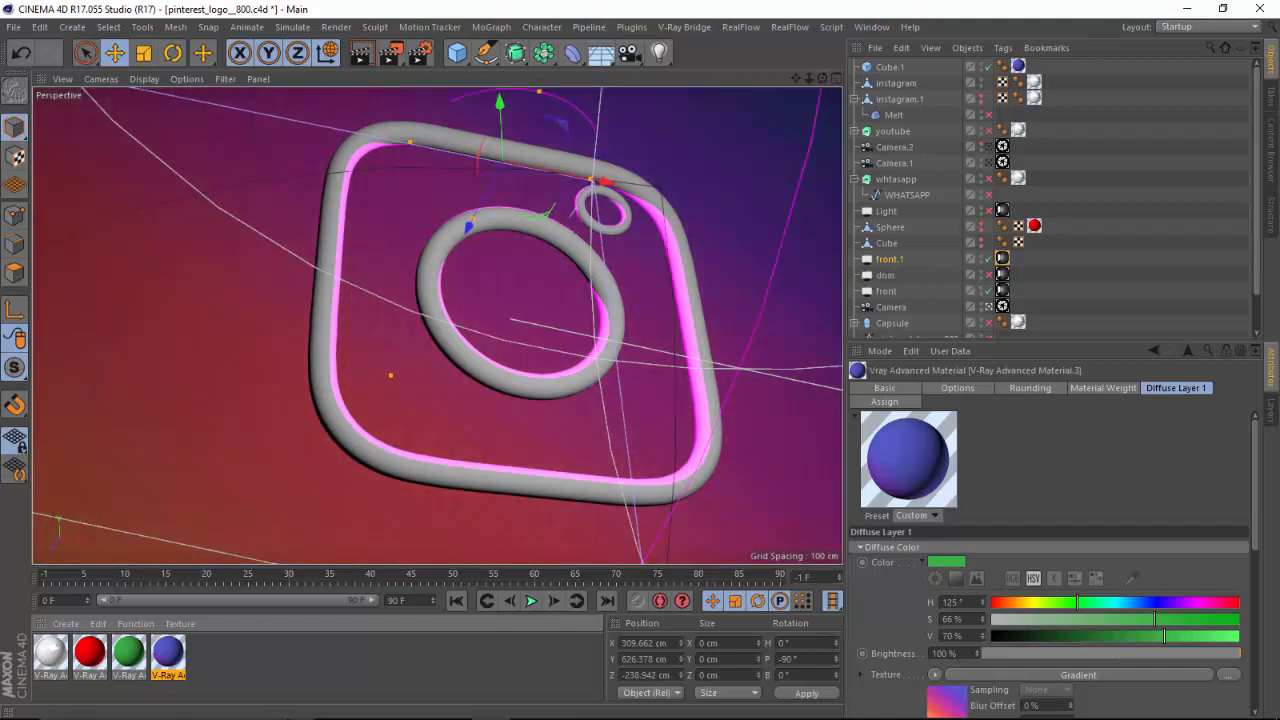
# Render the Instagram scene again, compare it with the ig.jpg reference image, and close the frame buffer.
pyautogui.click(394, 56)
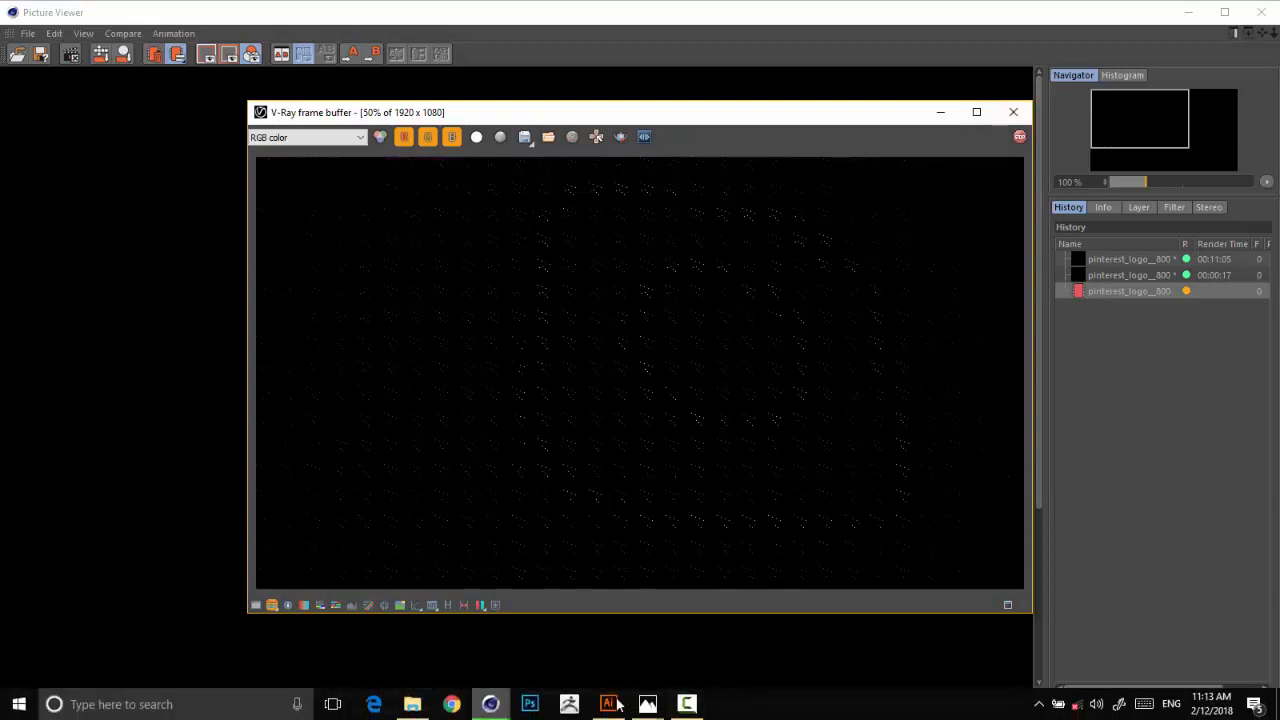
pyautogui.moveTo(647, 704)
pyautogui.moveTo(756, 666)
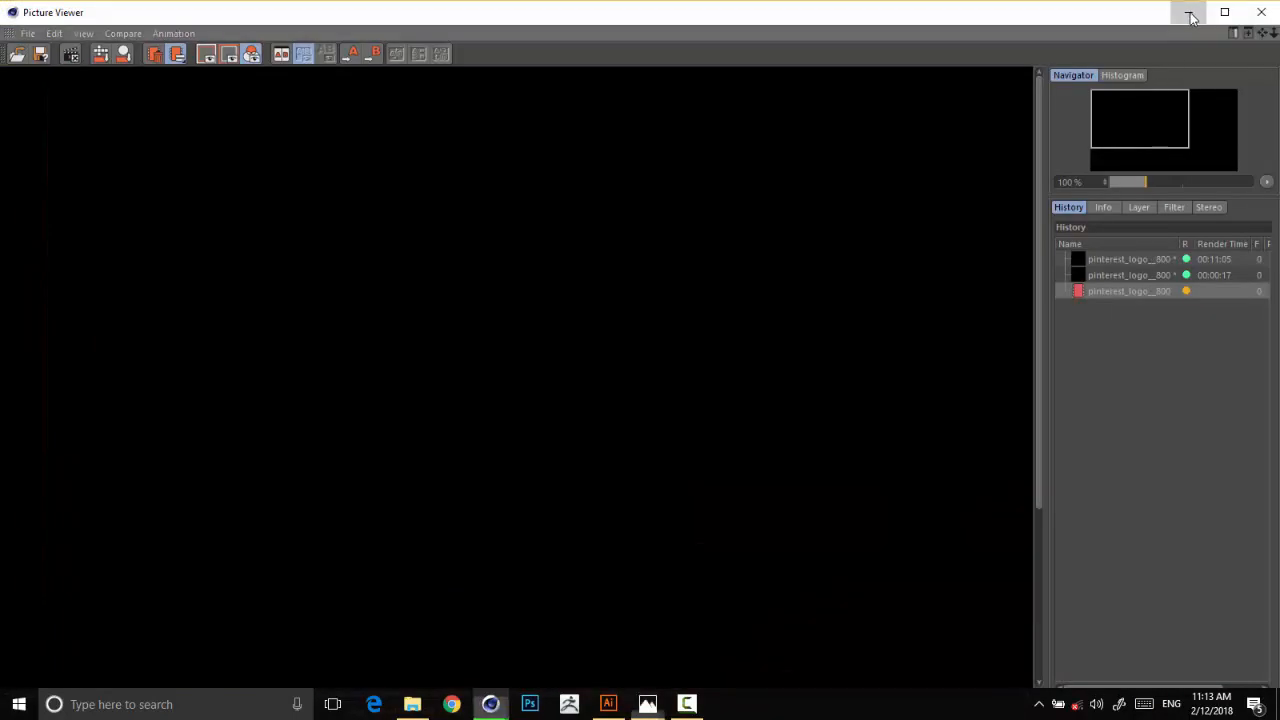
pyautogui.click(1187, 13)
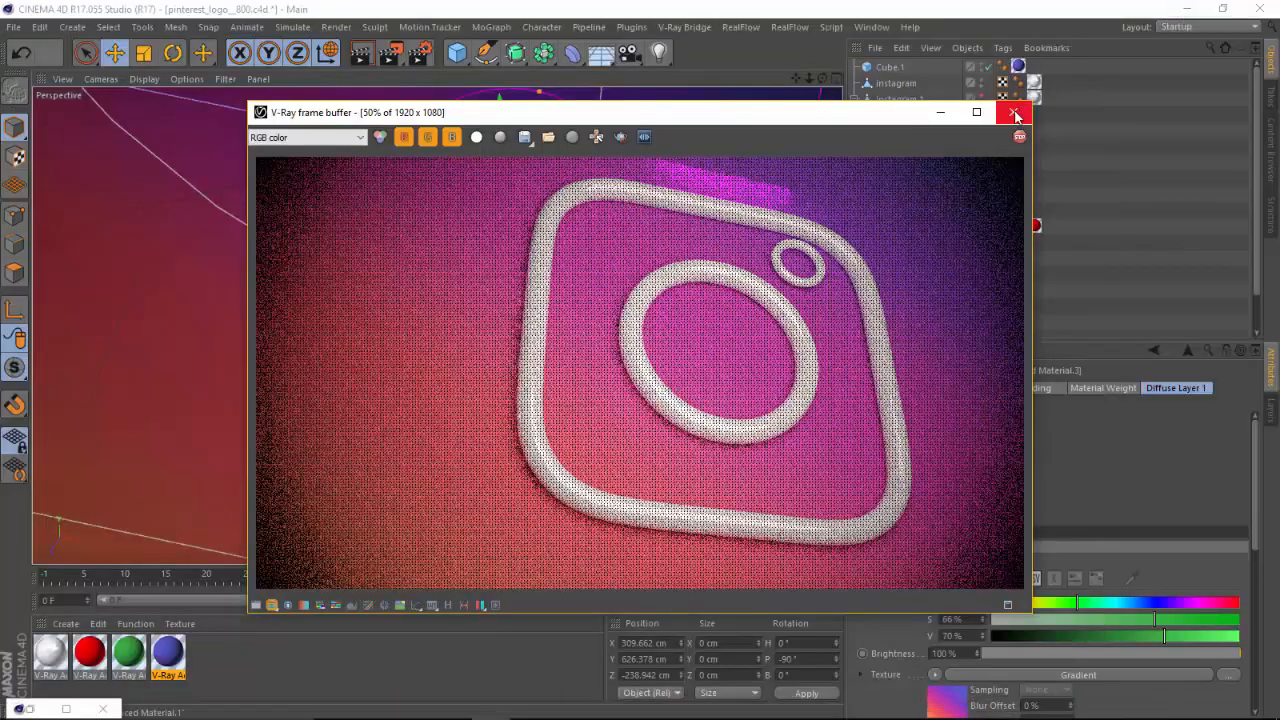
pyautogui.click(1013, 112)
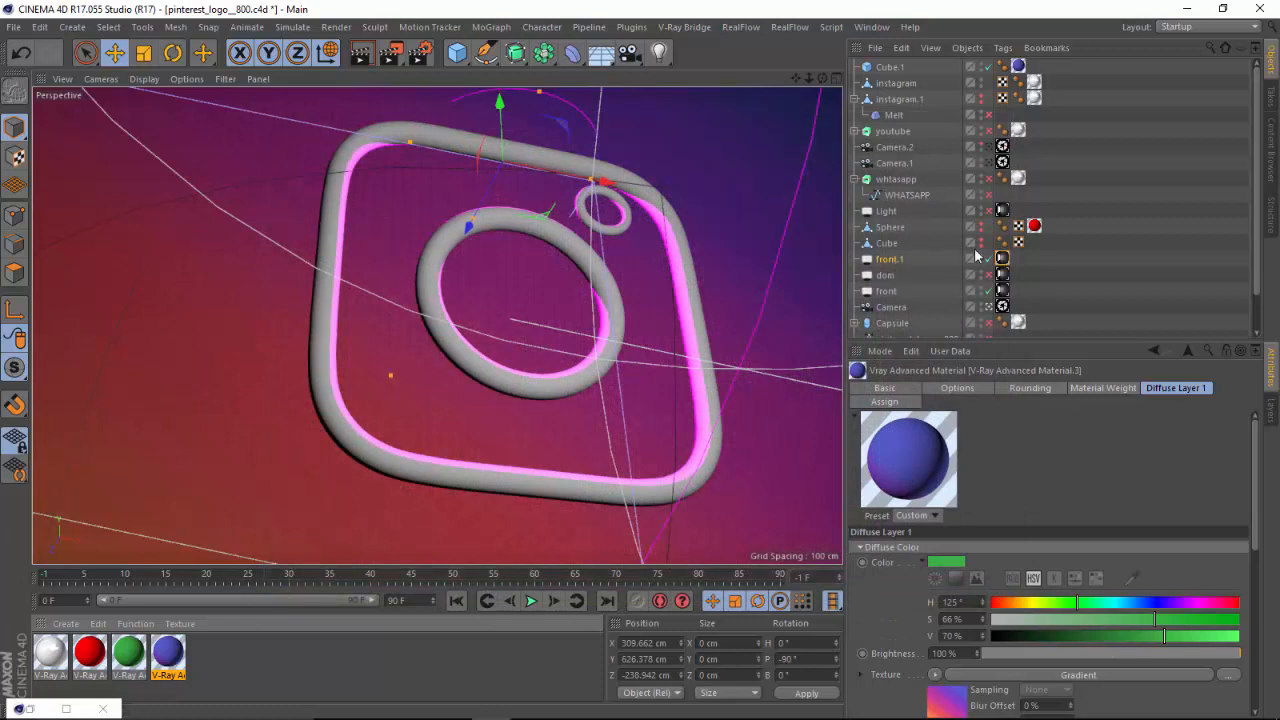
# Move the front.1 light along its Z axis to about -198.5 cm and check the change with a brief Picture Viewer render.
pyautogui.click(894, 262)
pyautogui.moveTo(468, 224); pyautogui.dragTo(451, 242)
pyautogui.click(420, 53)
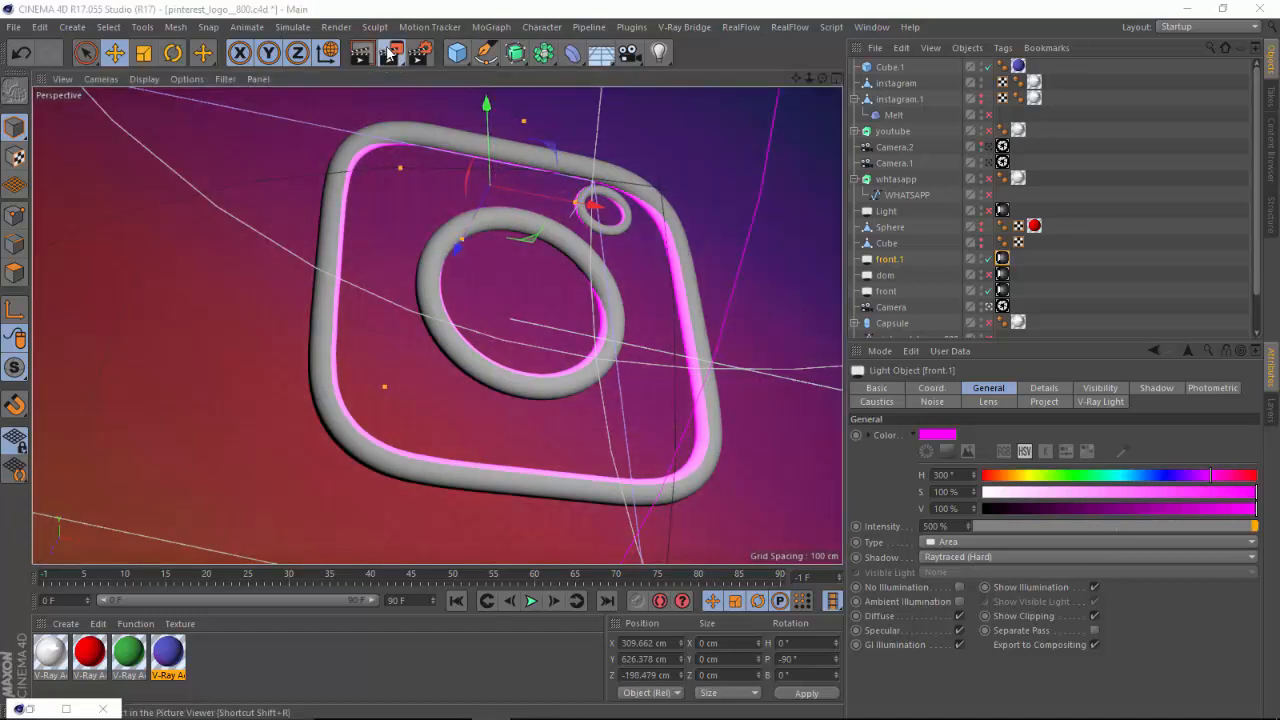
pyautogui.click(668, 430)
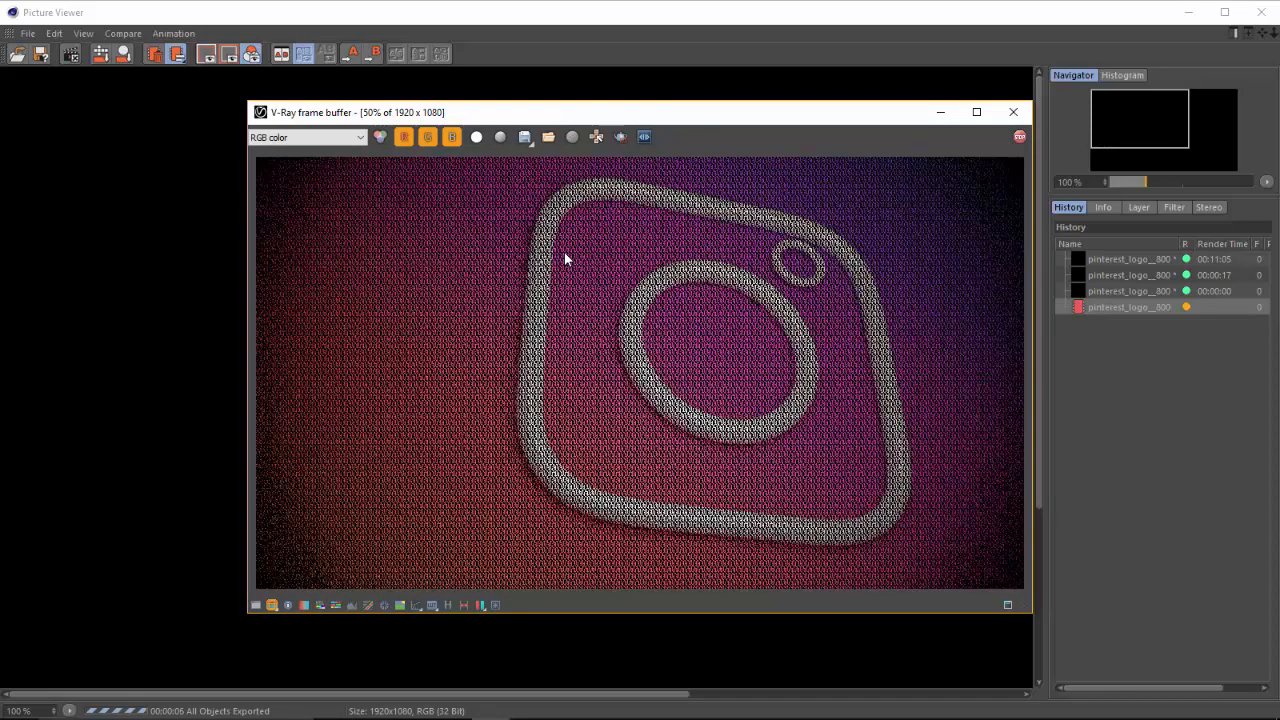
pyautogui.click(1023, 134)
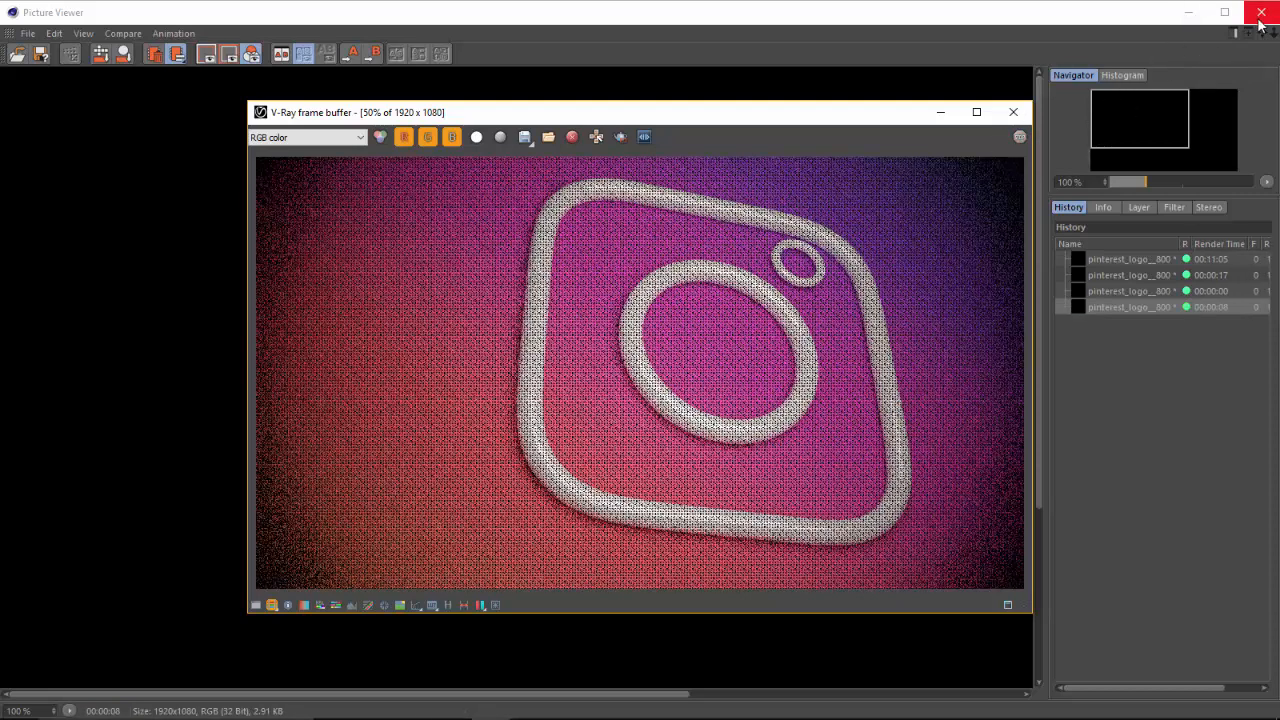
pyautogui.click(1013, 112)
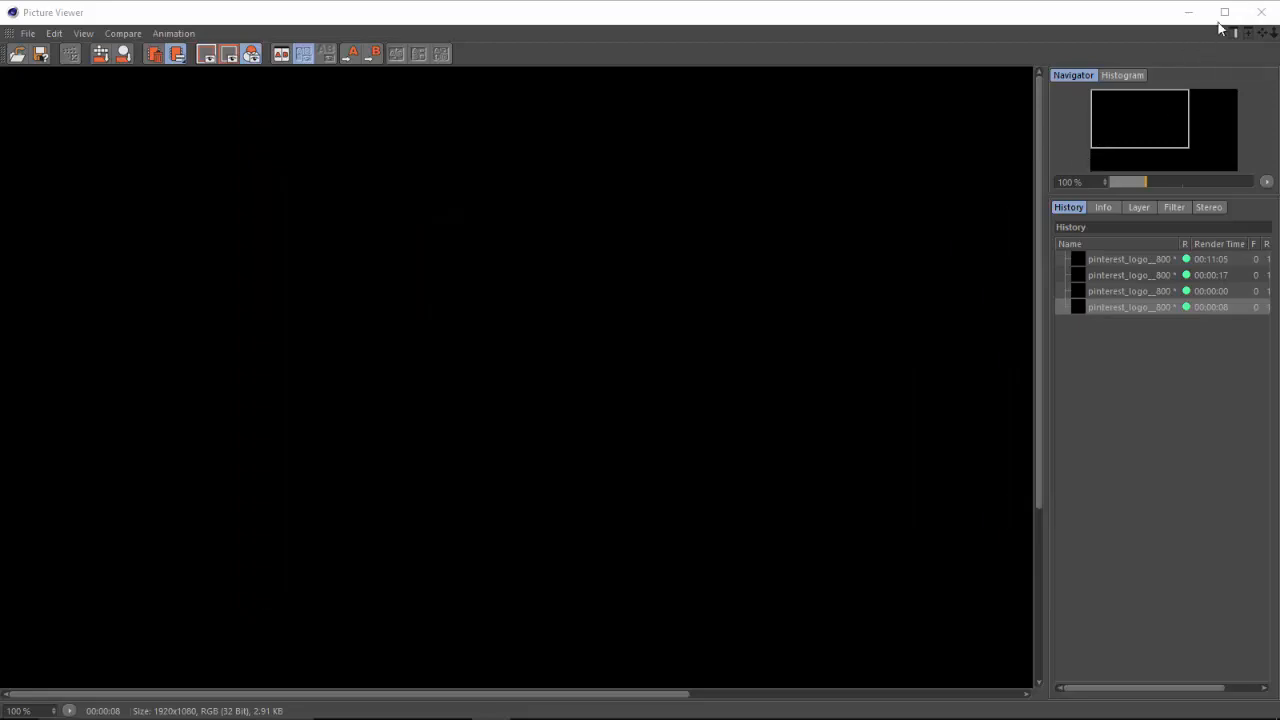
pyautogui.click(1188, 12)
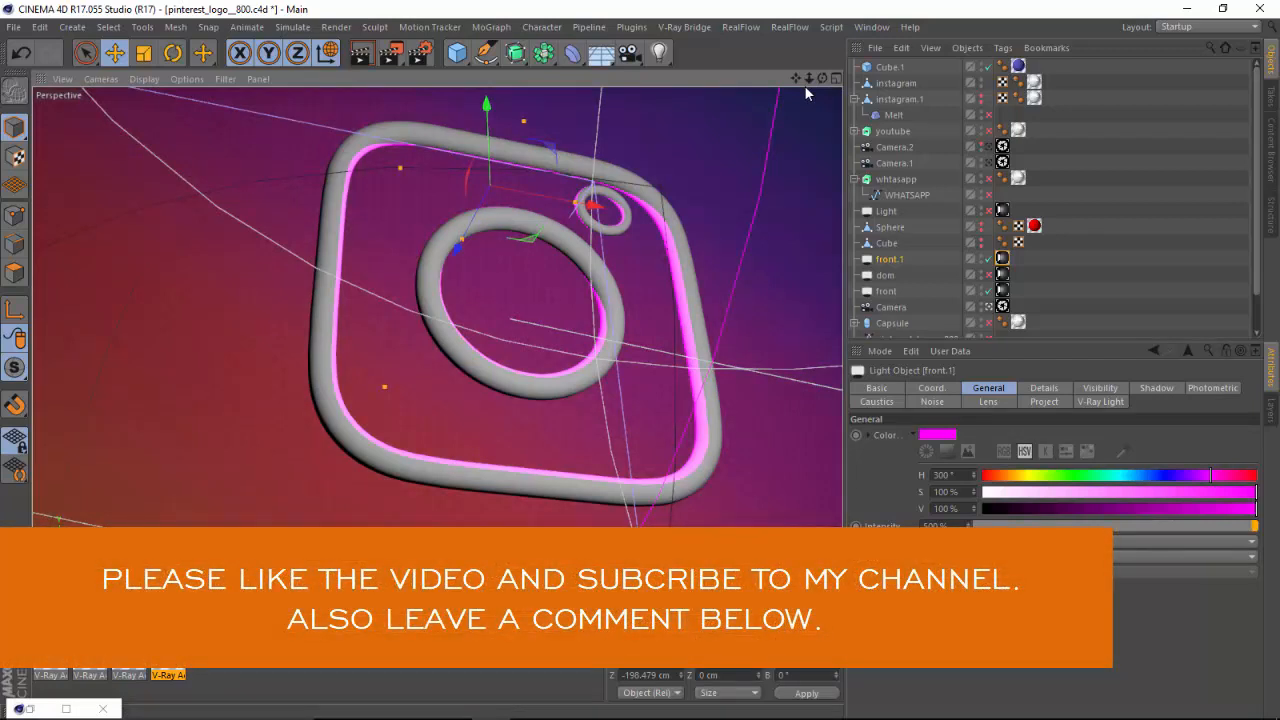
# Look through the open 768px-Instagram_logo_2016.ai and pinterest_logo 8.ai documents, and return to pinterest_logo__800.c4d.
pyautogui.click(871, 27)
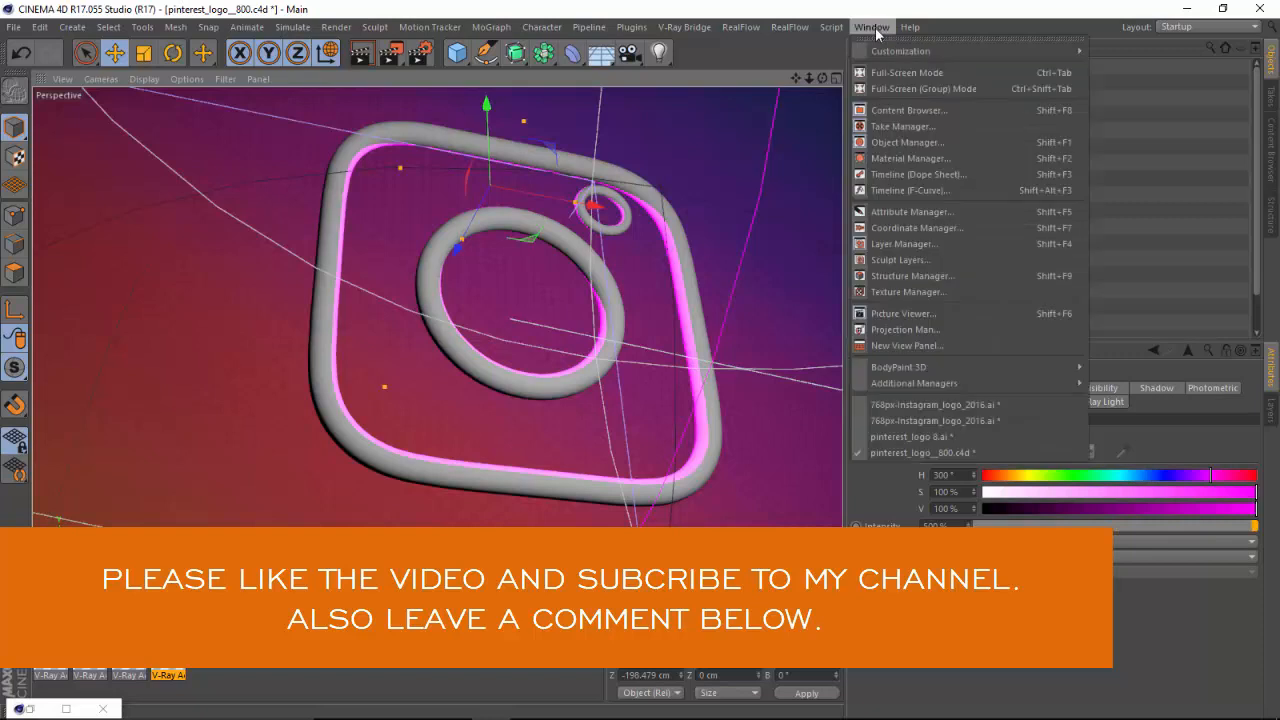
pyautogui.click(947, 401)
pyautogui.click(860, 30)
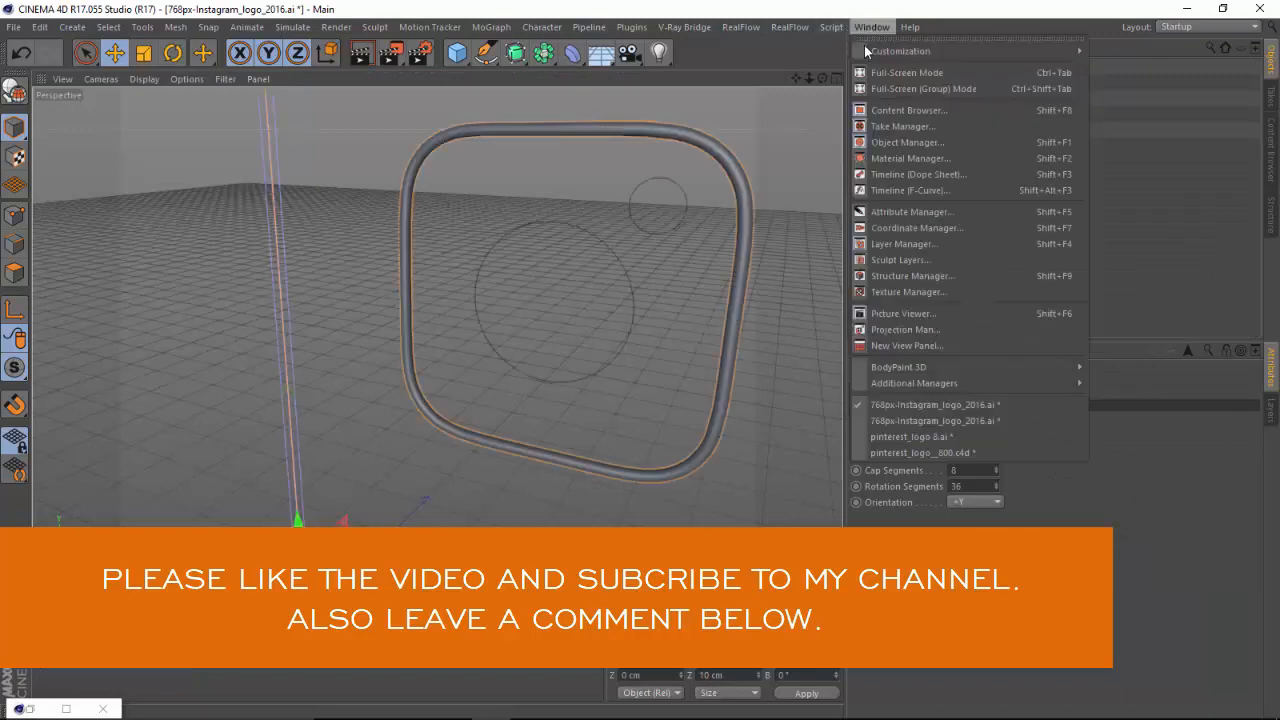
pyautogui.click(900, 414)
pyautogui.click(866, 30)
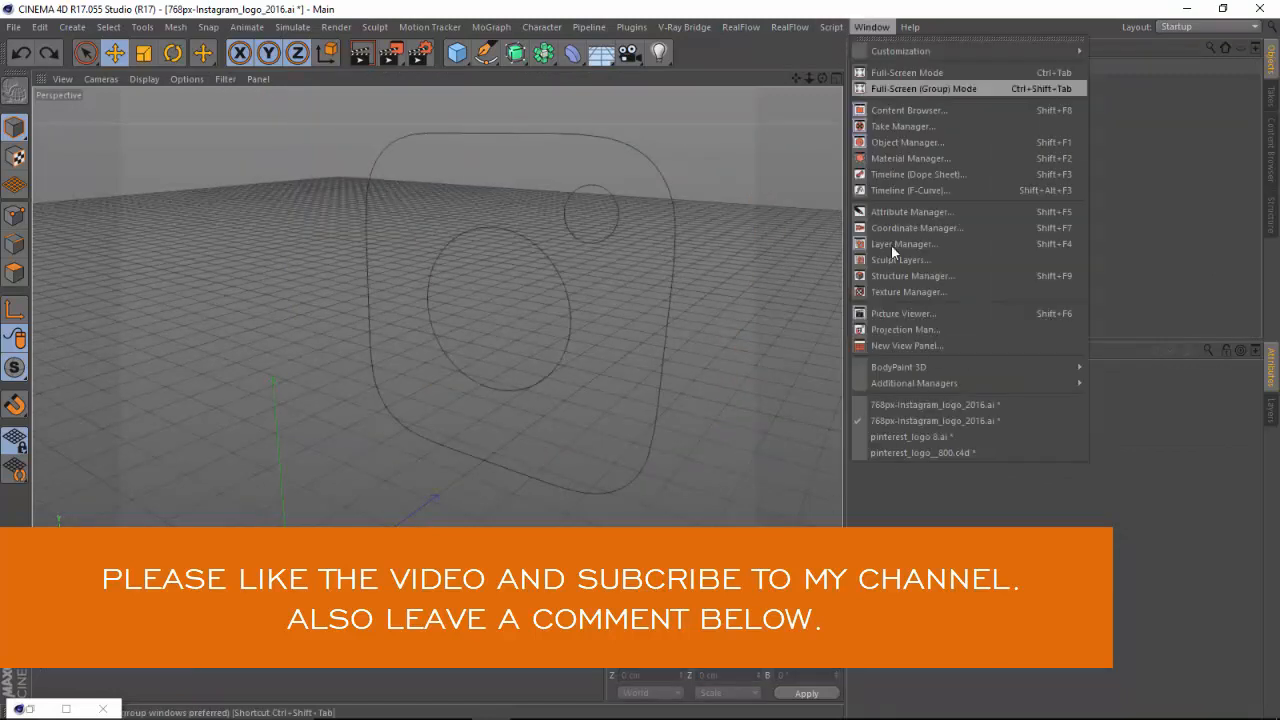
pyautogui.click(897, 435)
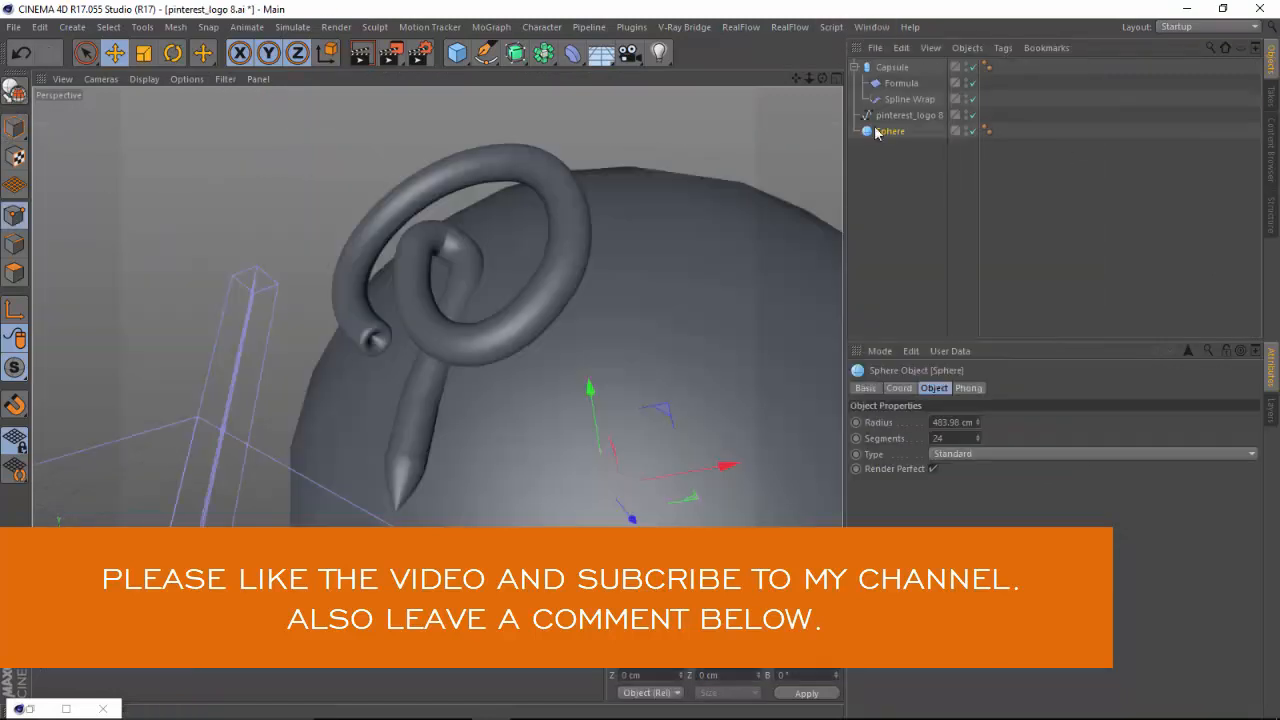
pyautogui.click(868, 27)
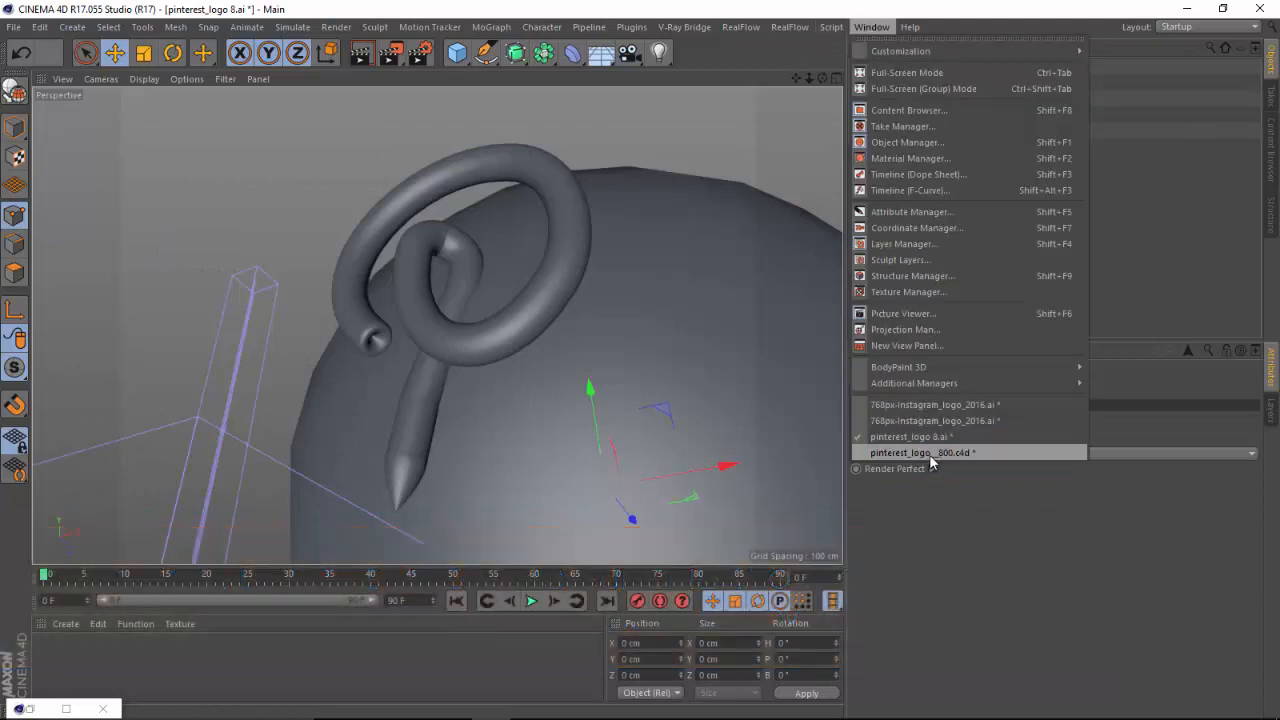
pyautogui.click(940, 453)
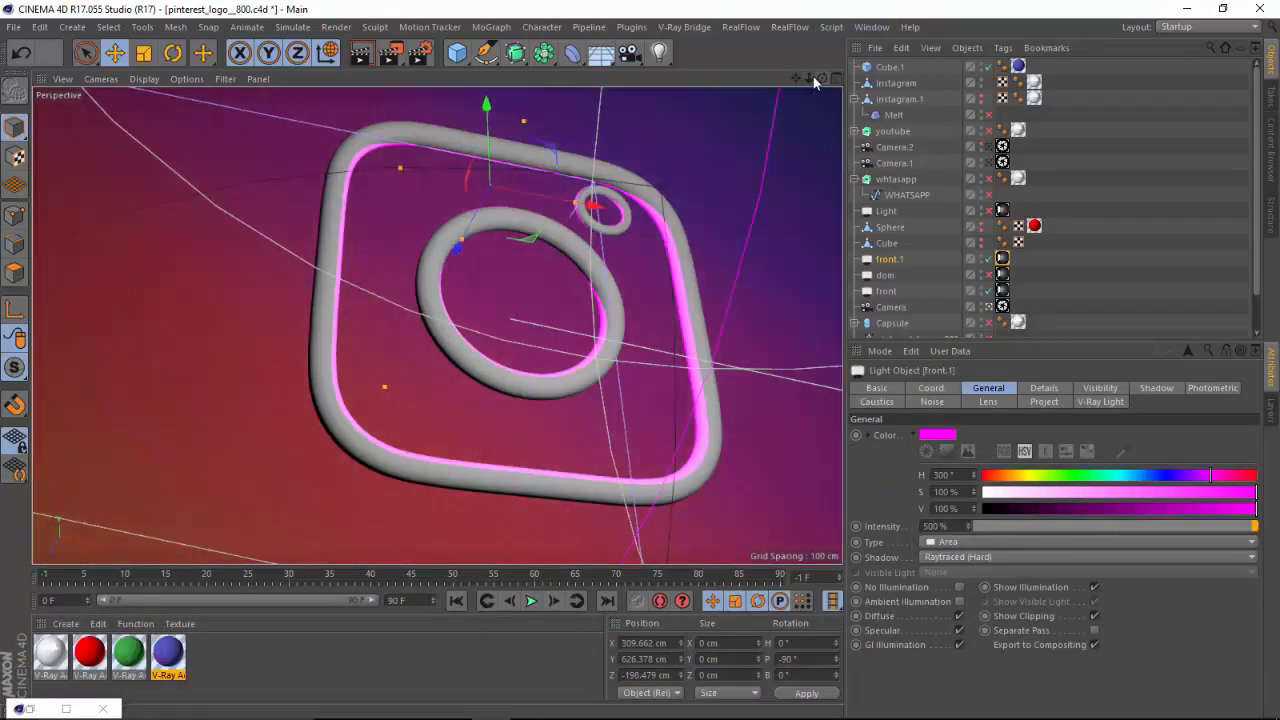